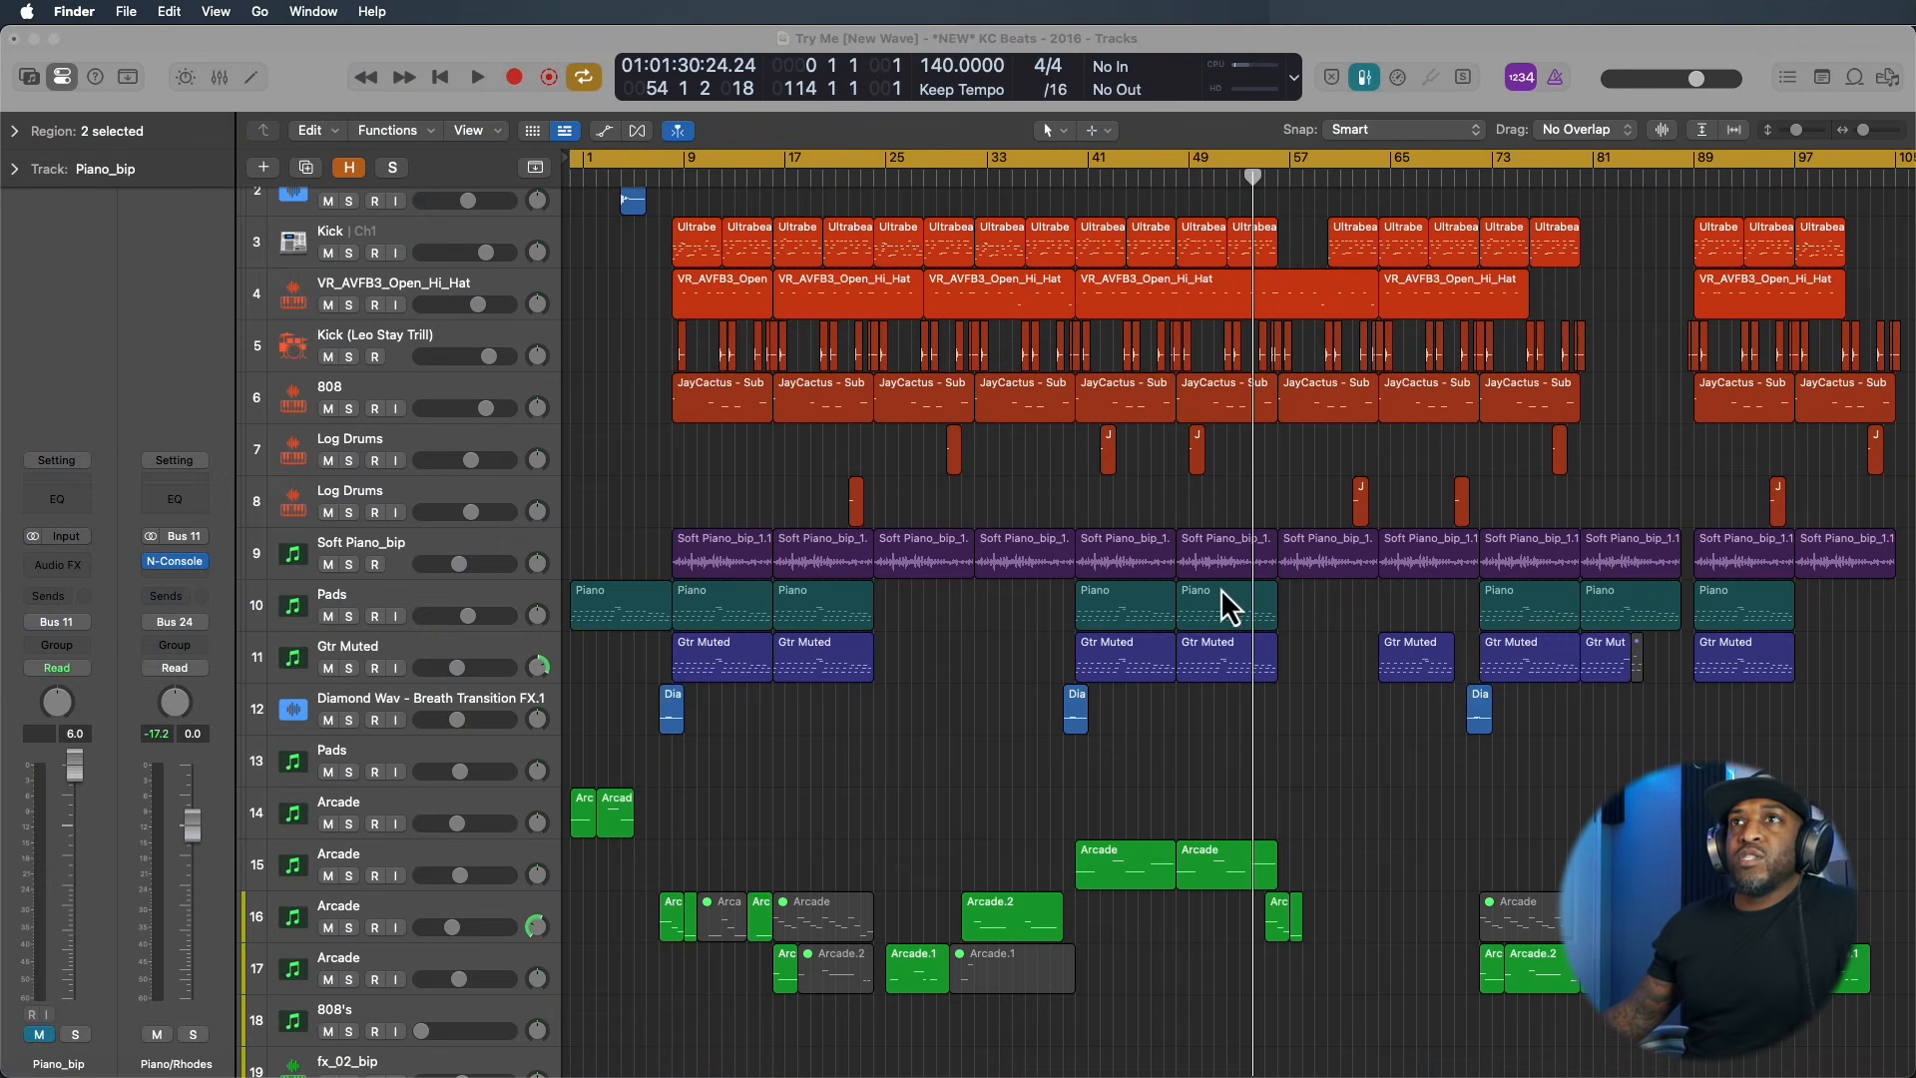
Examine the regions on the Kick, VR_AVFB3_Open_Hi_Hat and Kick (Leo Stay Trill) tracks, selecting each track in turn.
left_click(433, 231)
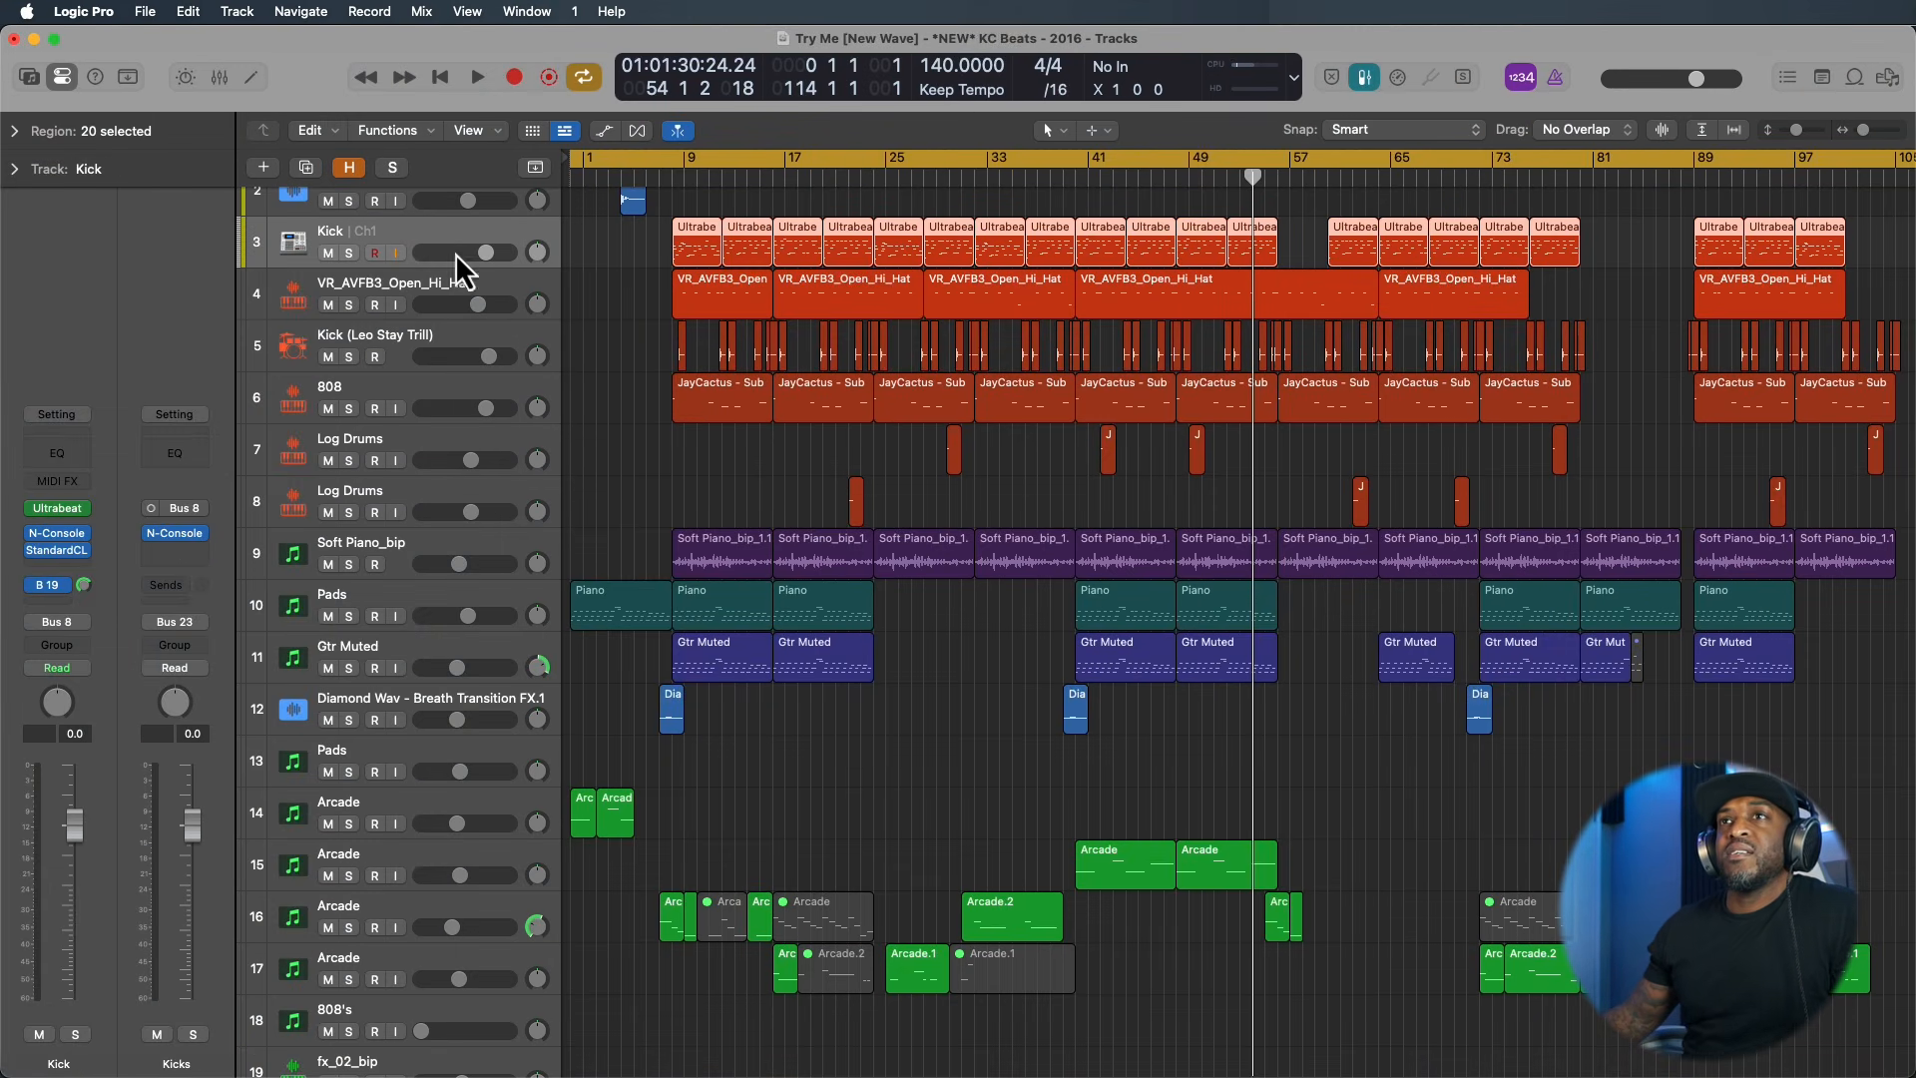
key("super+Down")
scroll(708, 375, "up", 5)
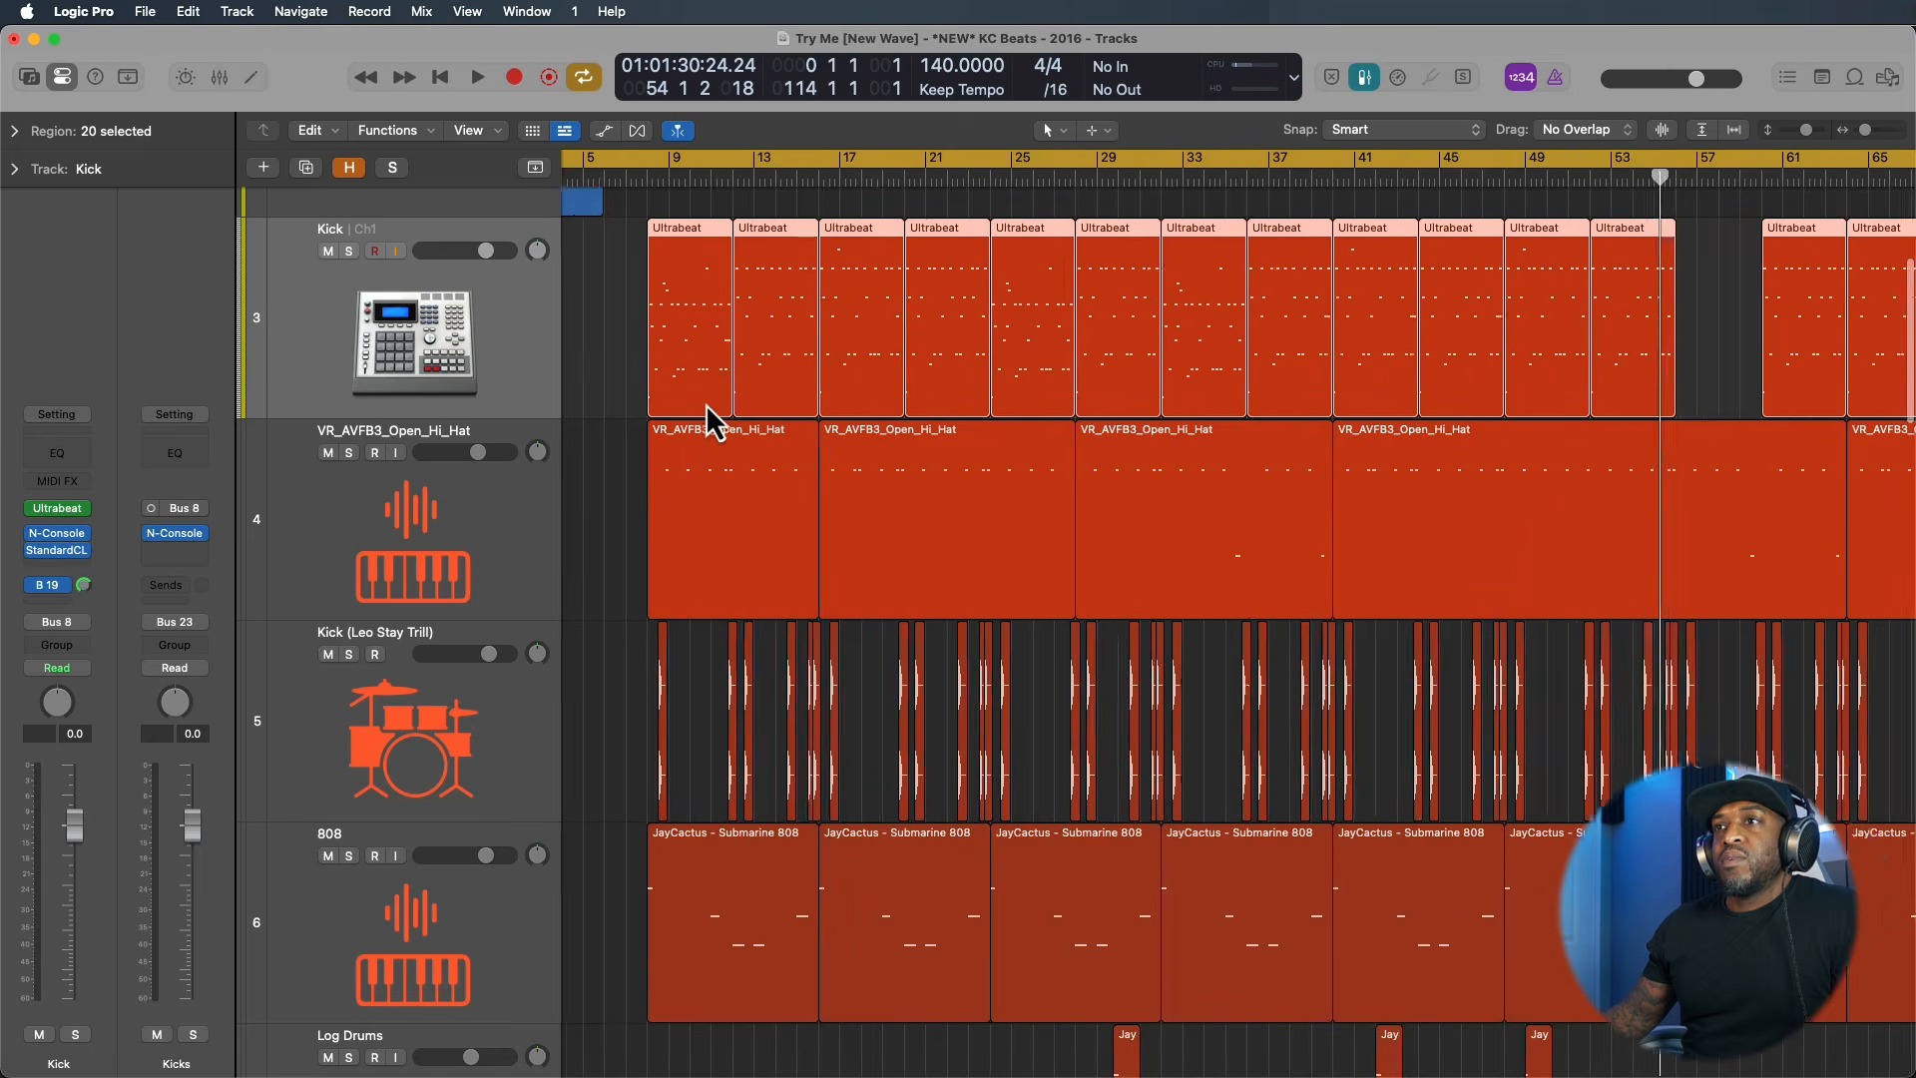
scroll(722, 439, "right", 1)
left_click(410, 533)
scroll(821, 522, "up", 1)
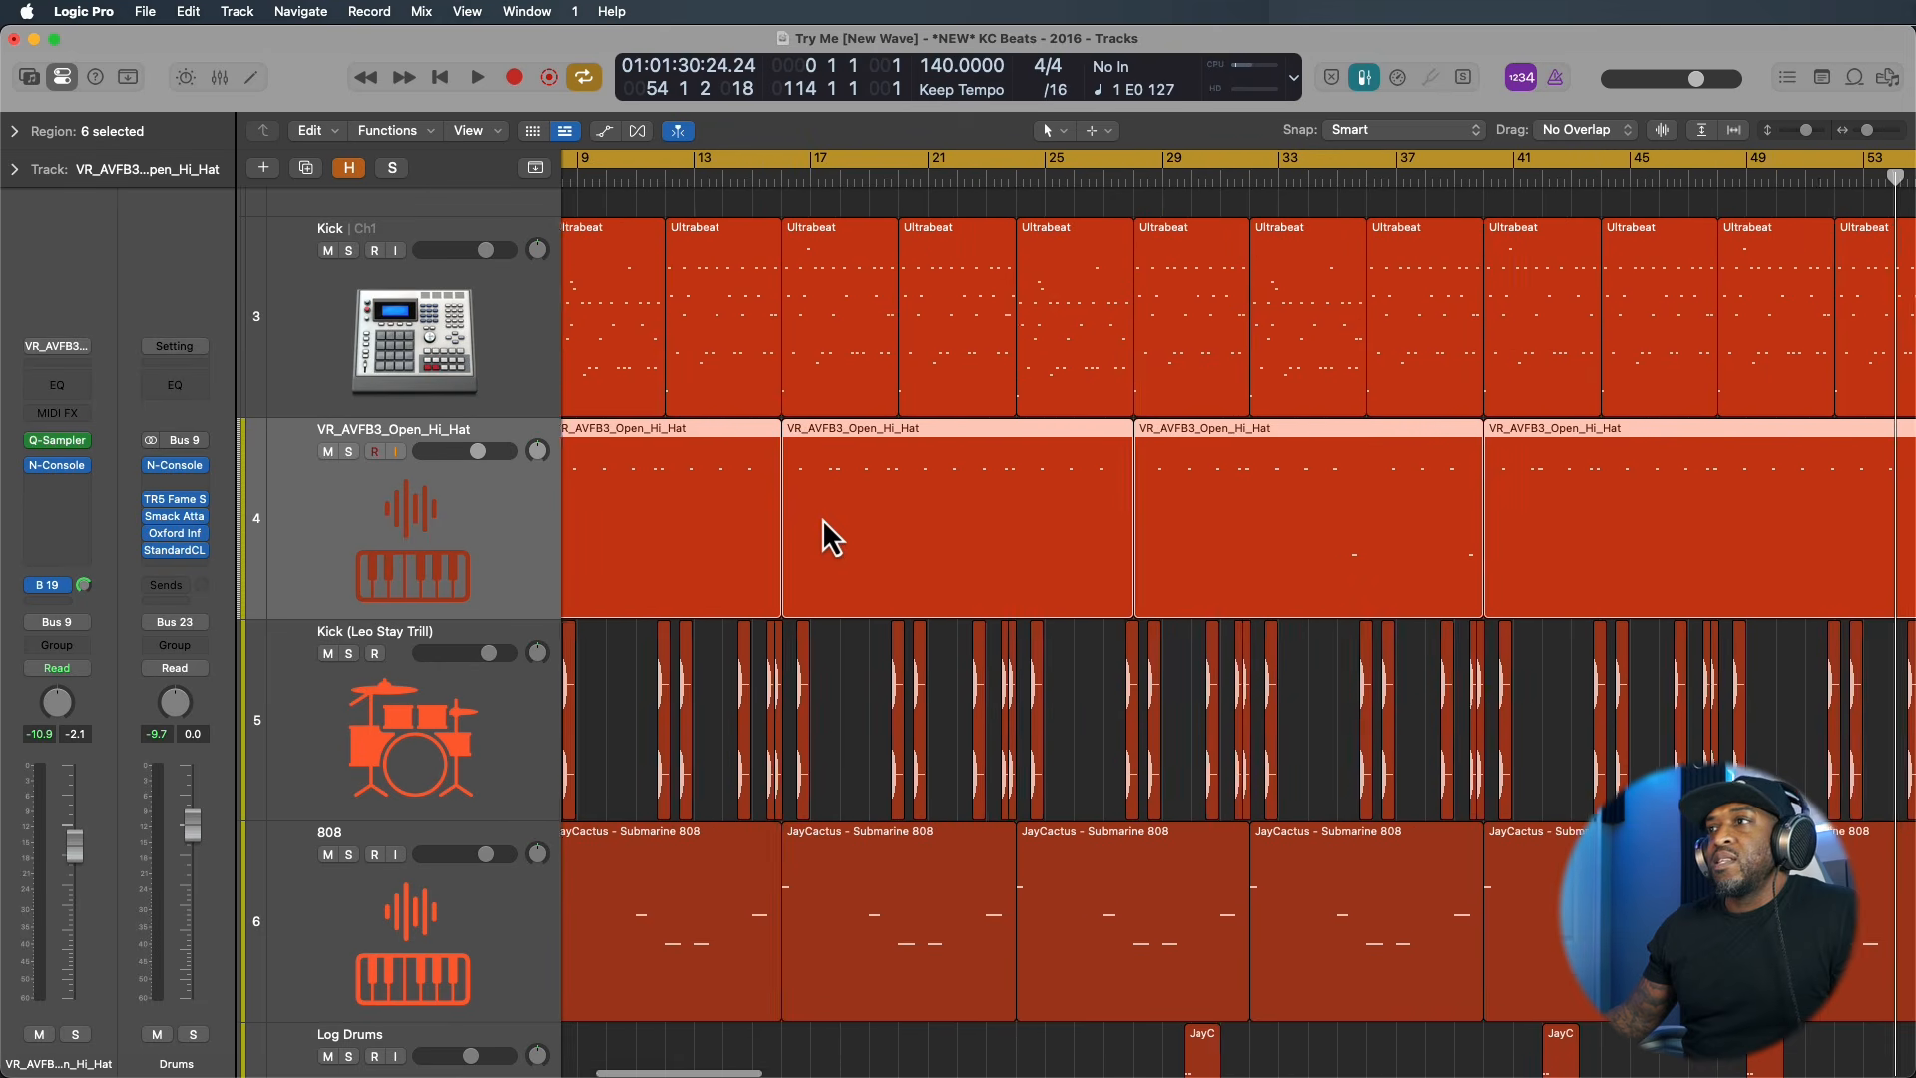
scroll(798, 539, "right", 1)
left_click(432, 726)
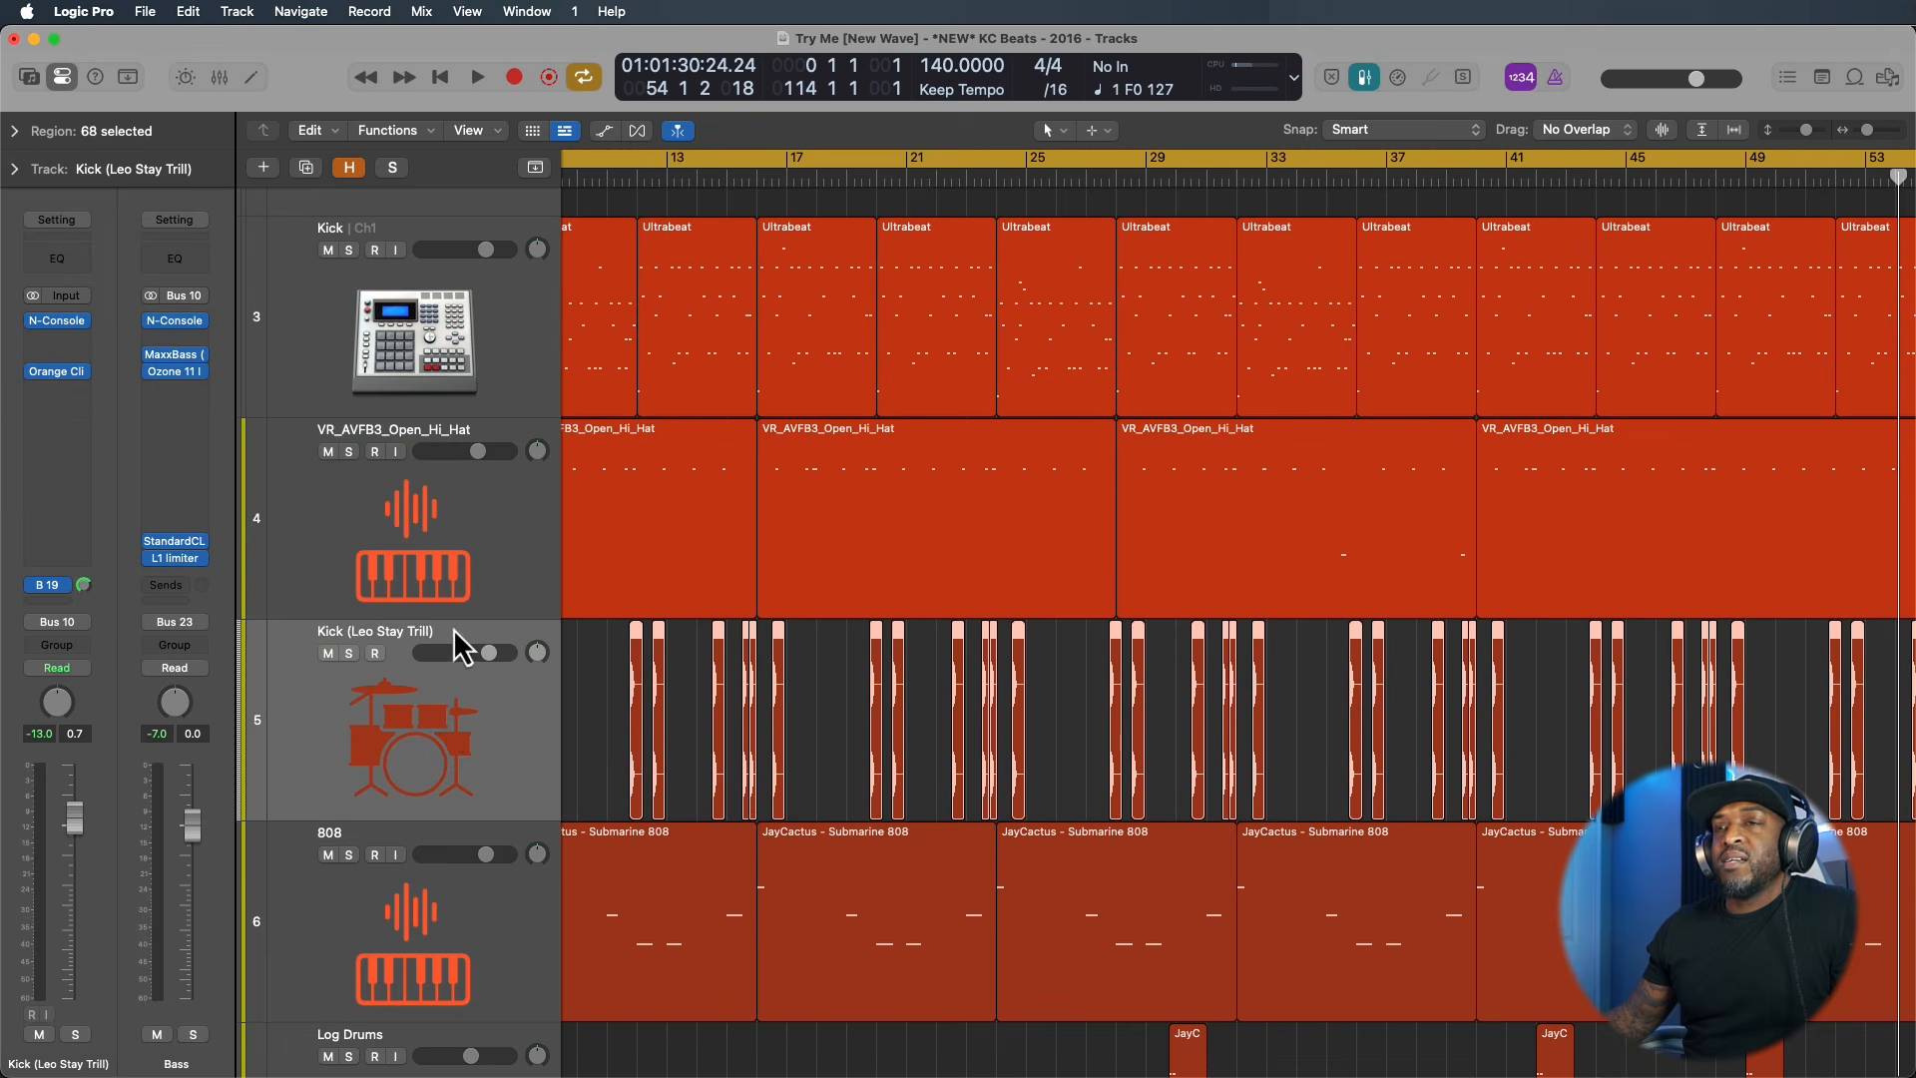
scroll(795, 631, "down", 6)
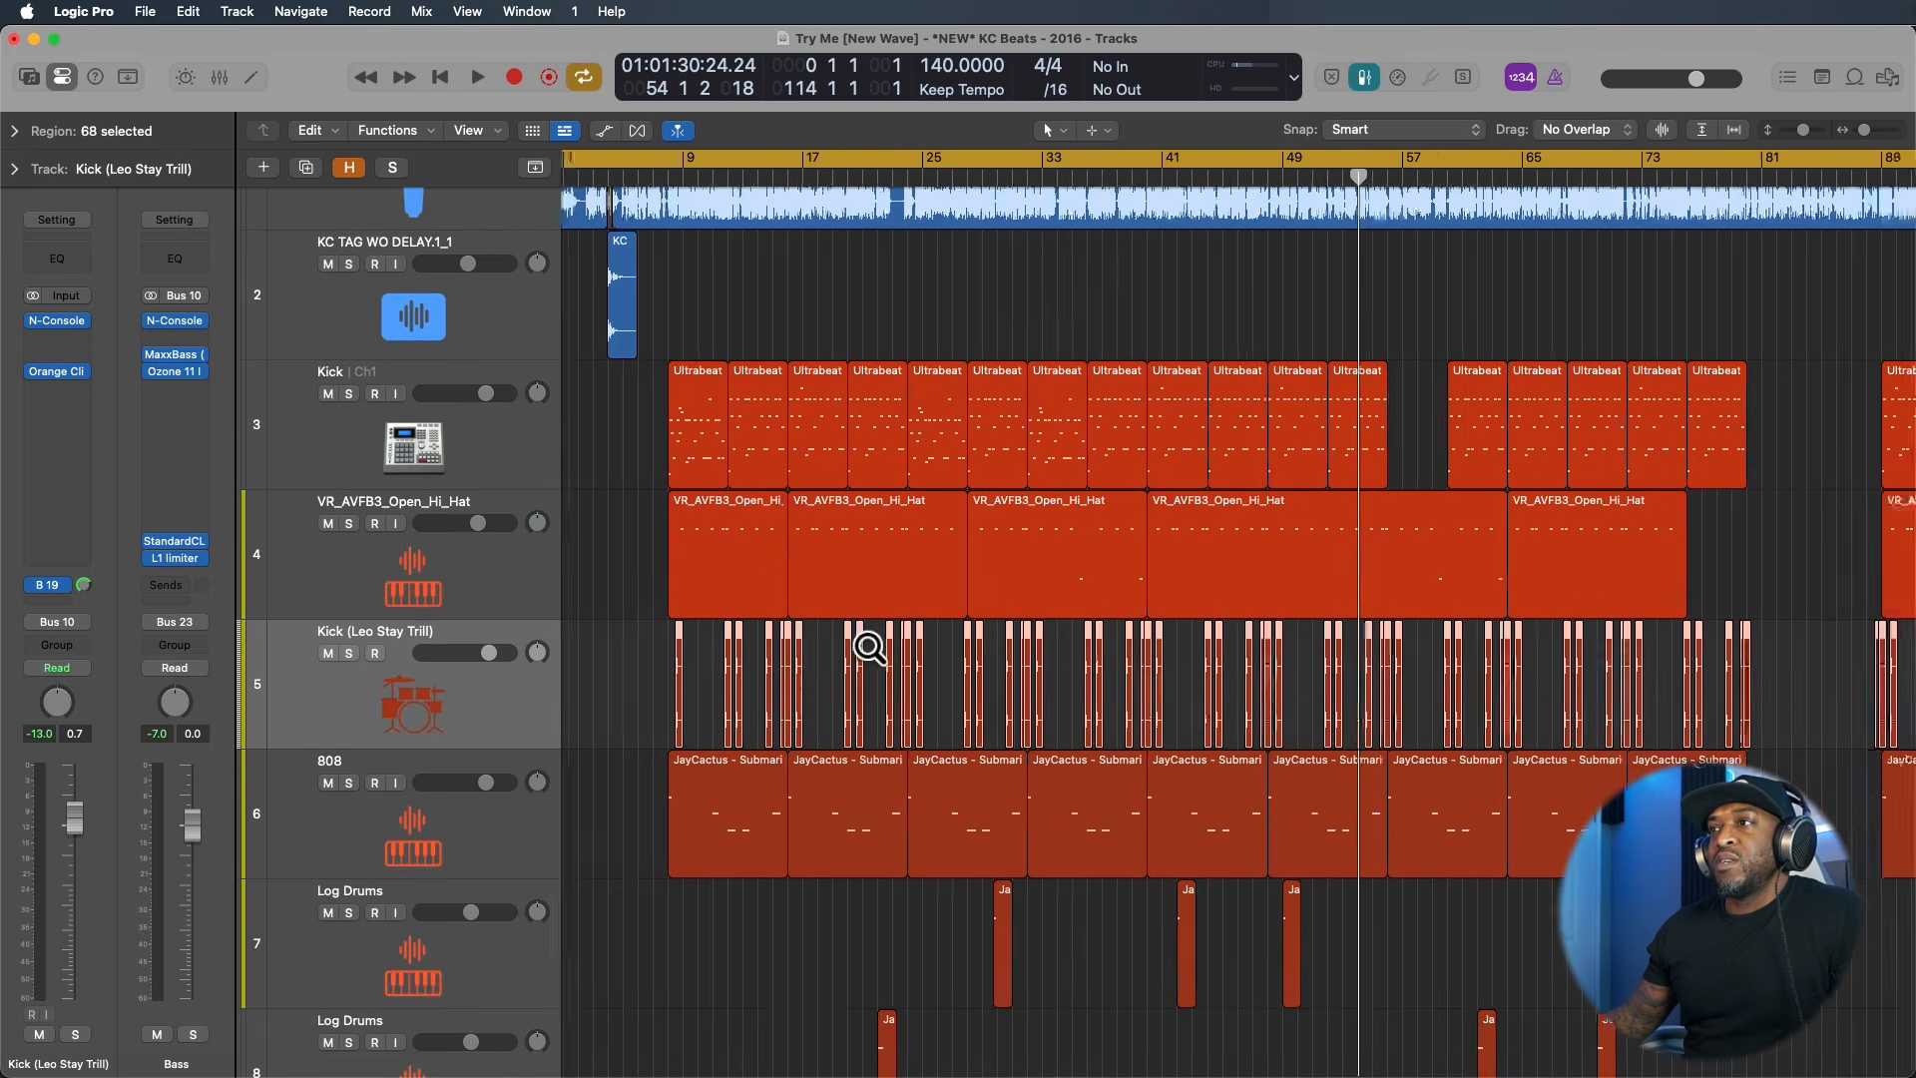
scroll(869, 646, "down", 1)
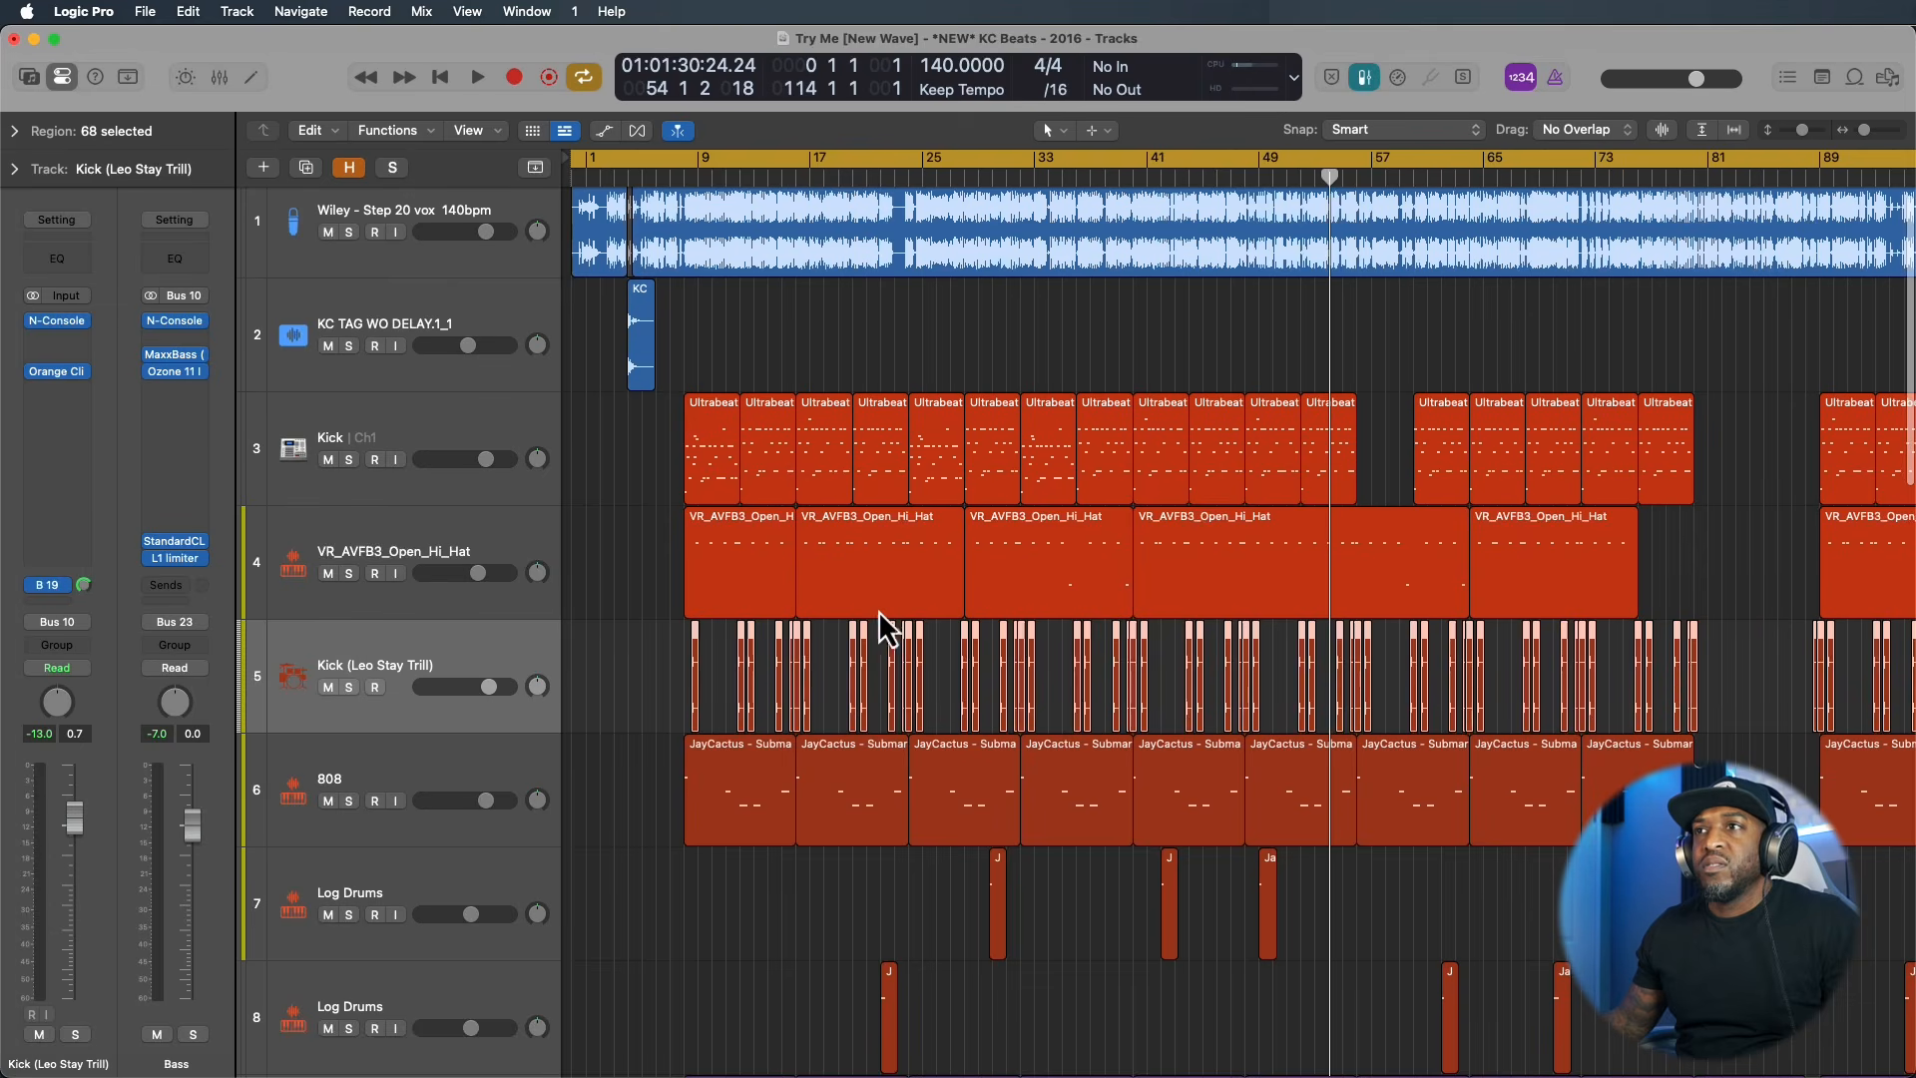
Select the first audio region on the Kick (Leo Stay Trill) track, just after bar 8.
left_click(871, 604)
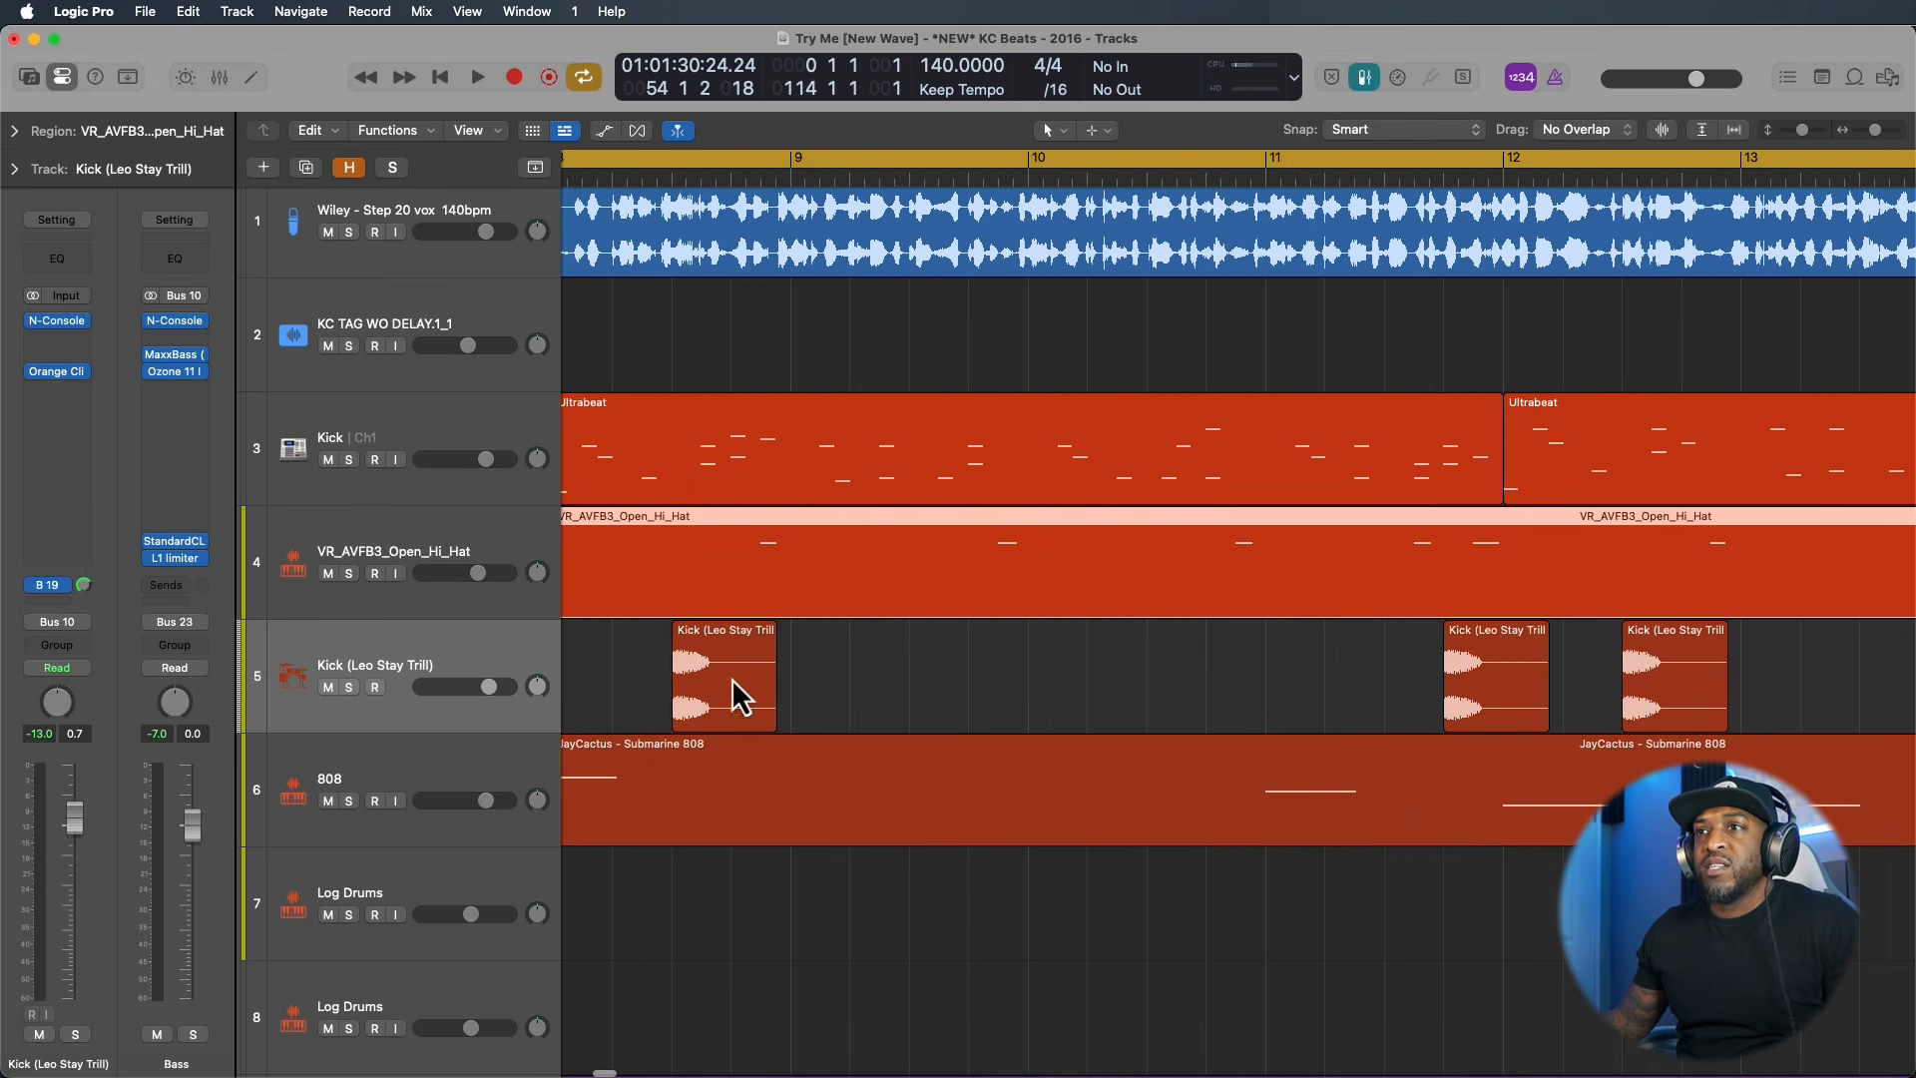
scroll(734, 696, "left", 1)
scroll(780, 709, "up", 3)
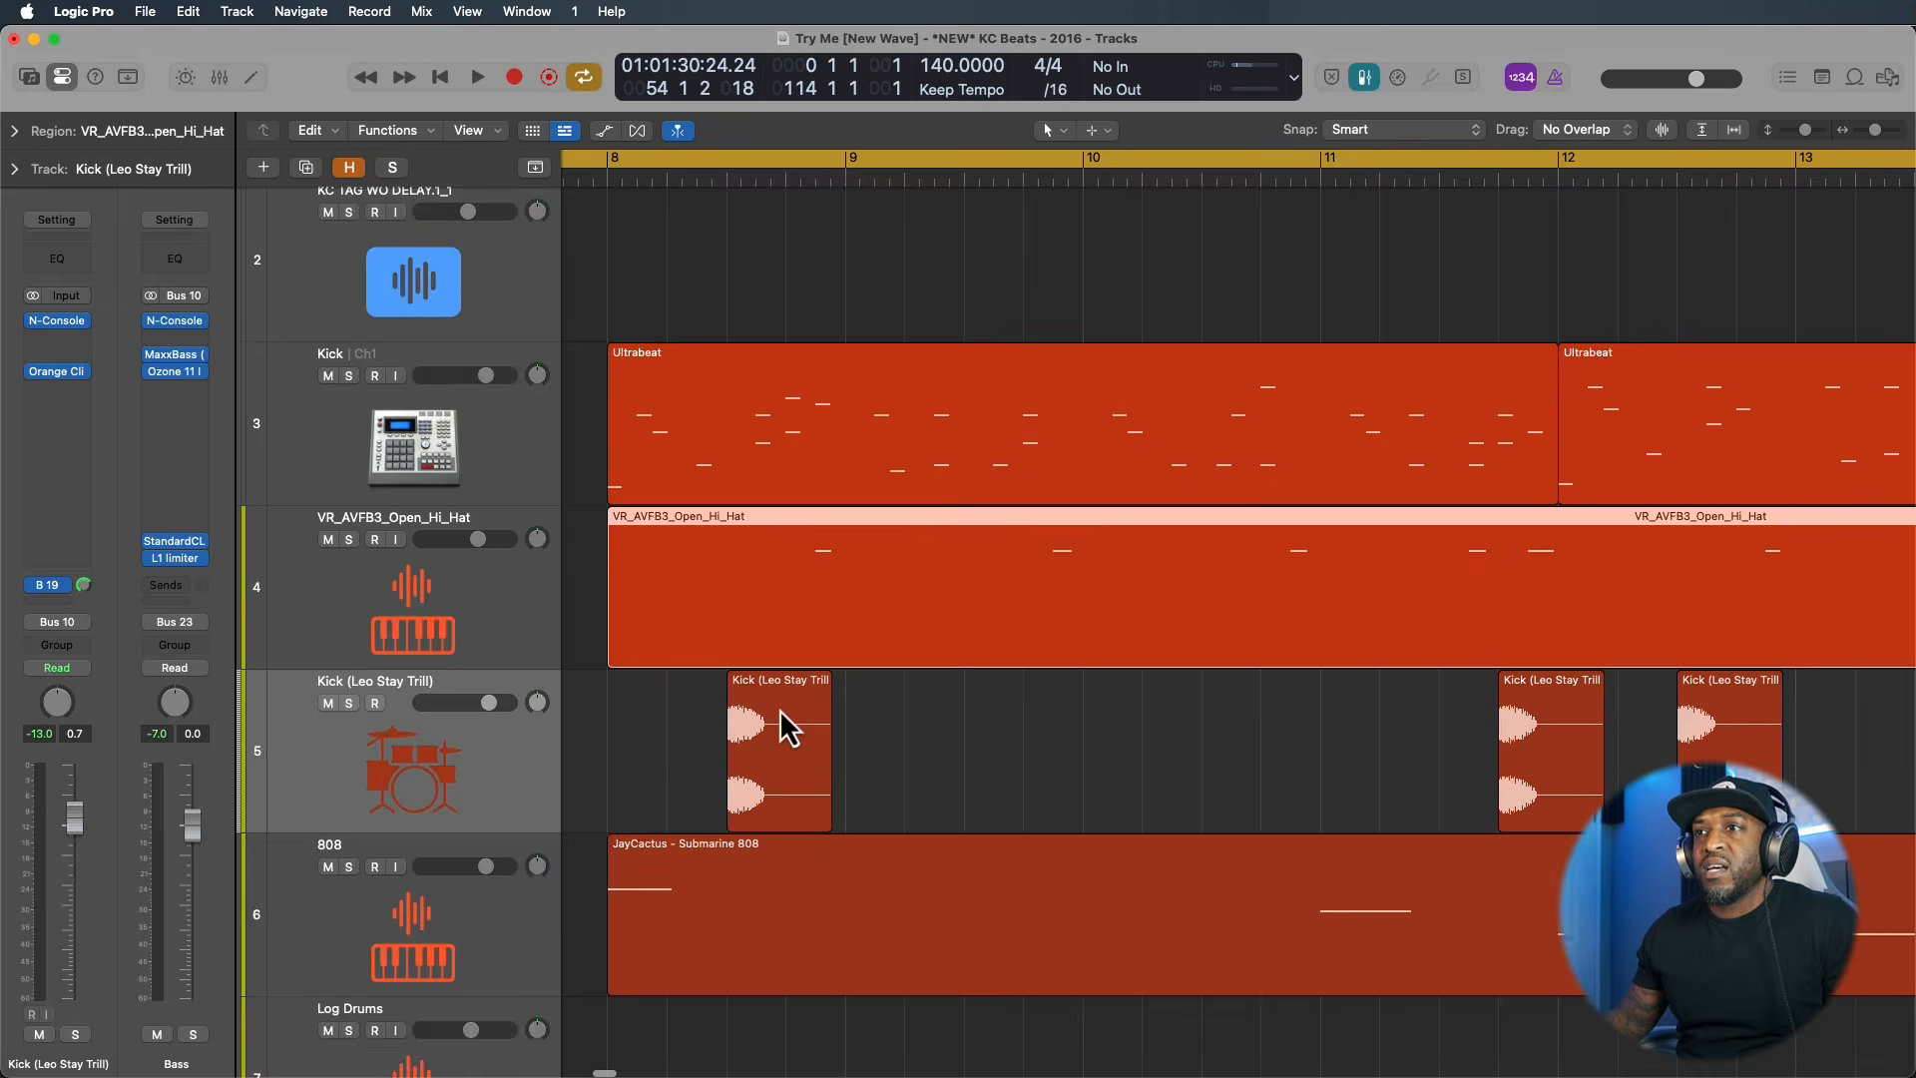
left_click(774, 810)
scroll(774, 810, "up", 4)
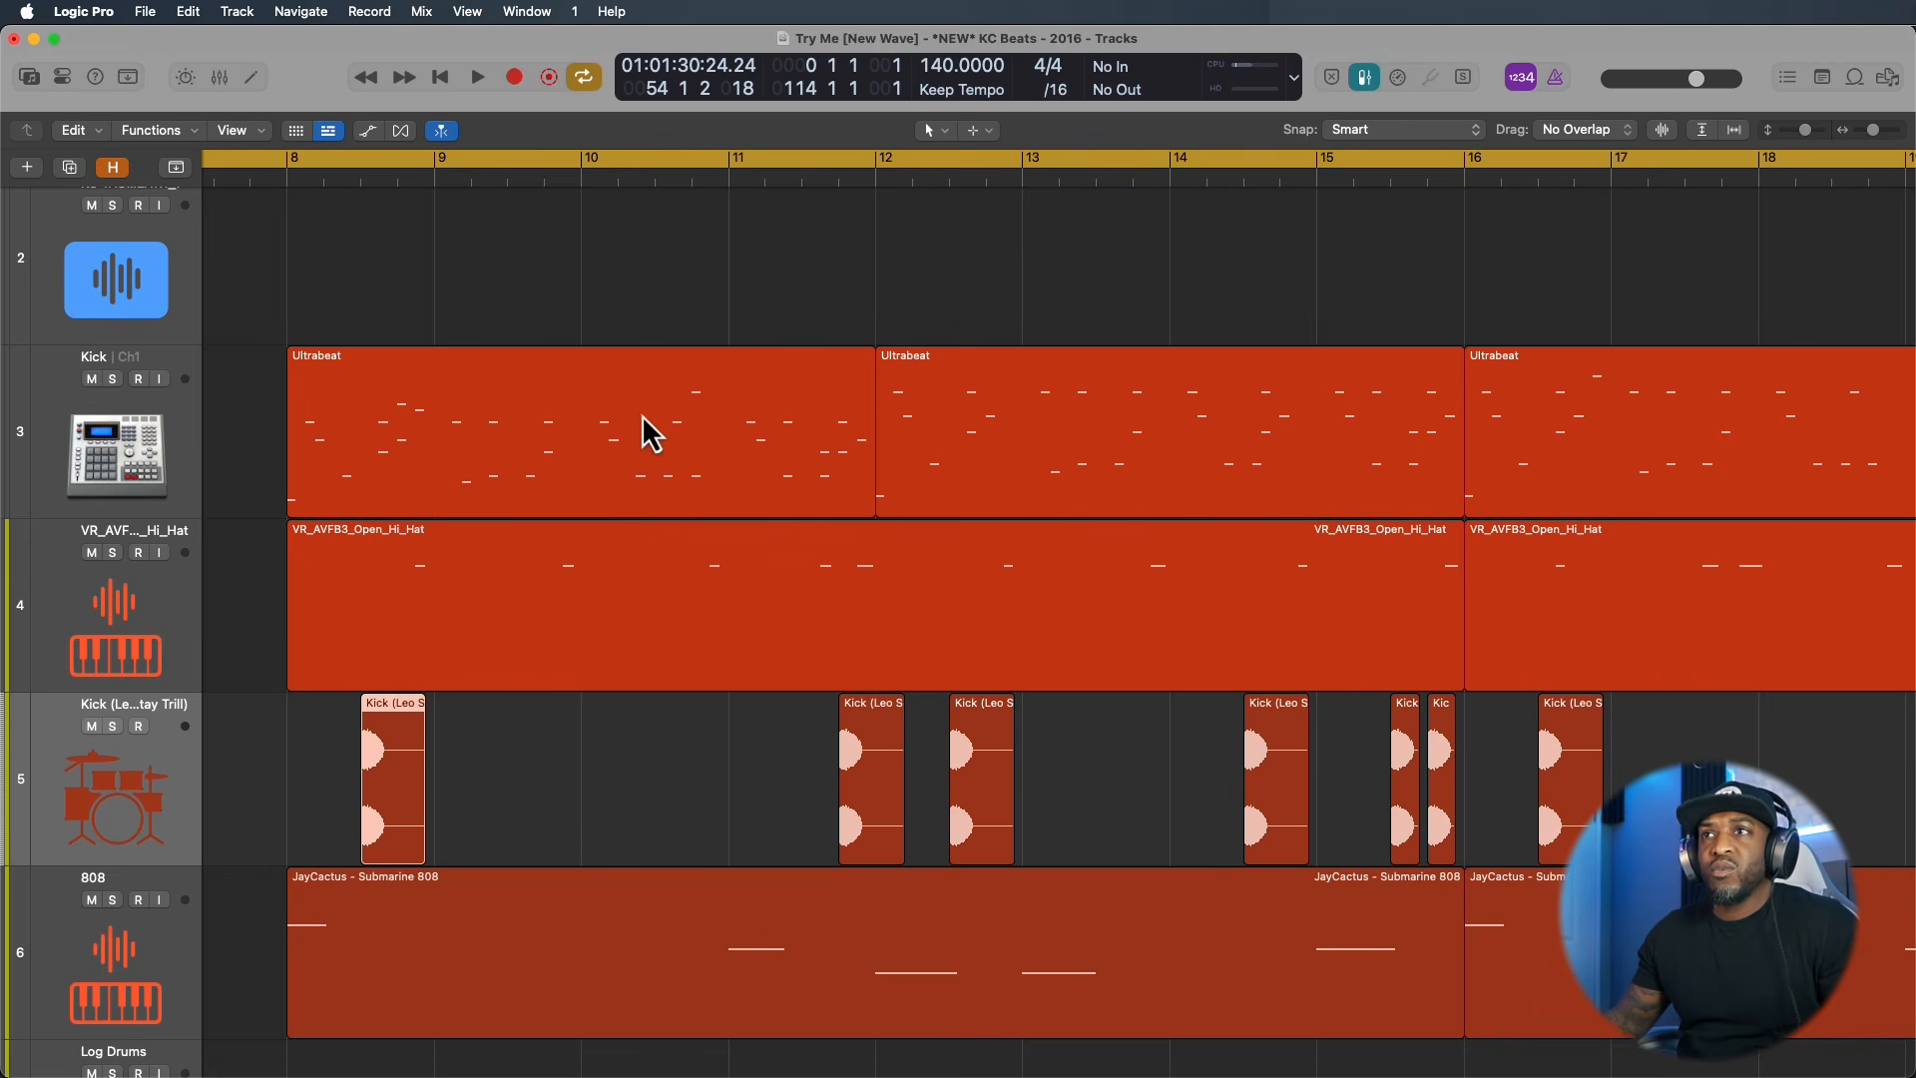
Try moving the first Ultrabeat region and the first Kick (Leo Stay Trill) region, and undo the change.
scroll(505, 454, "down", 6)
left_click(650, 475)
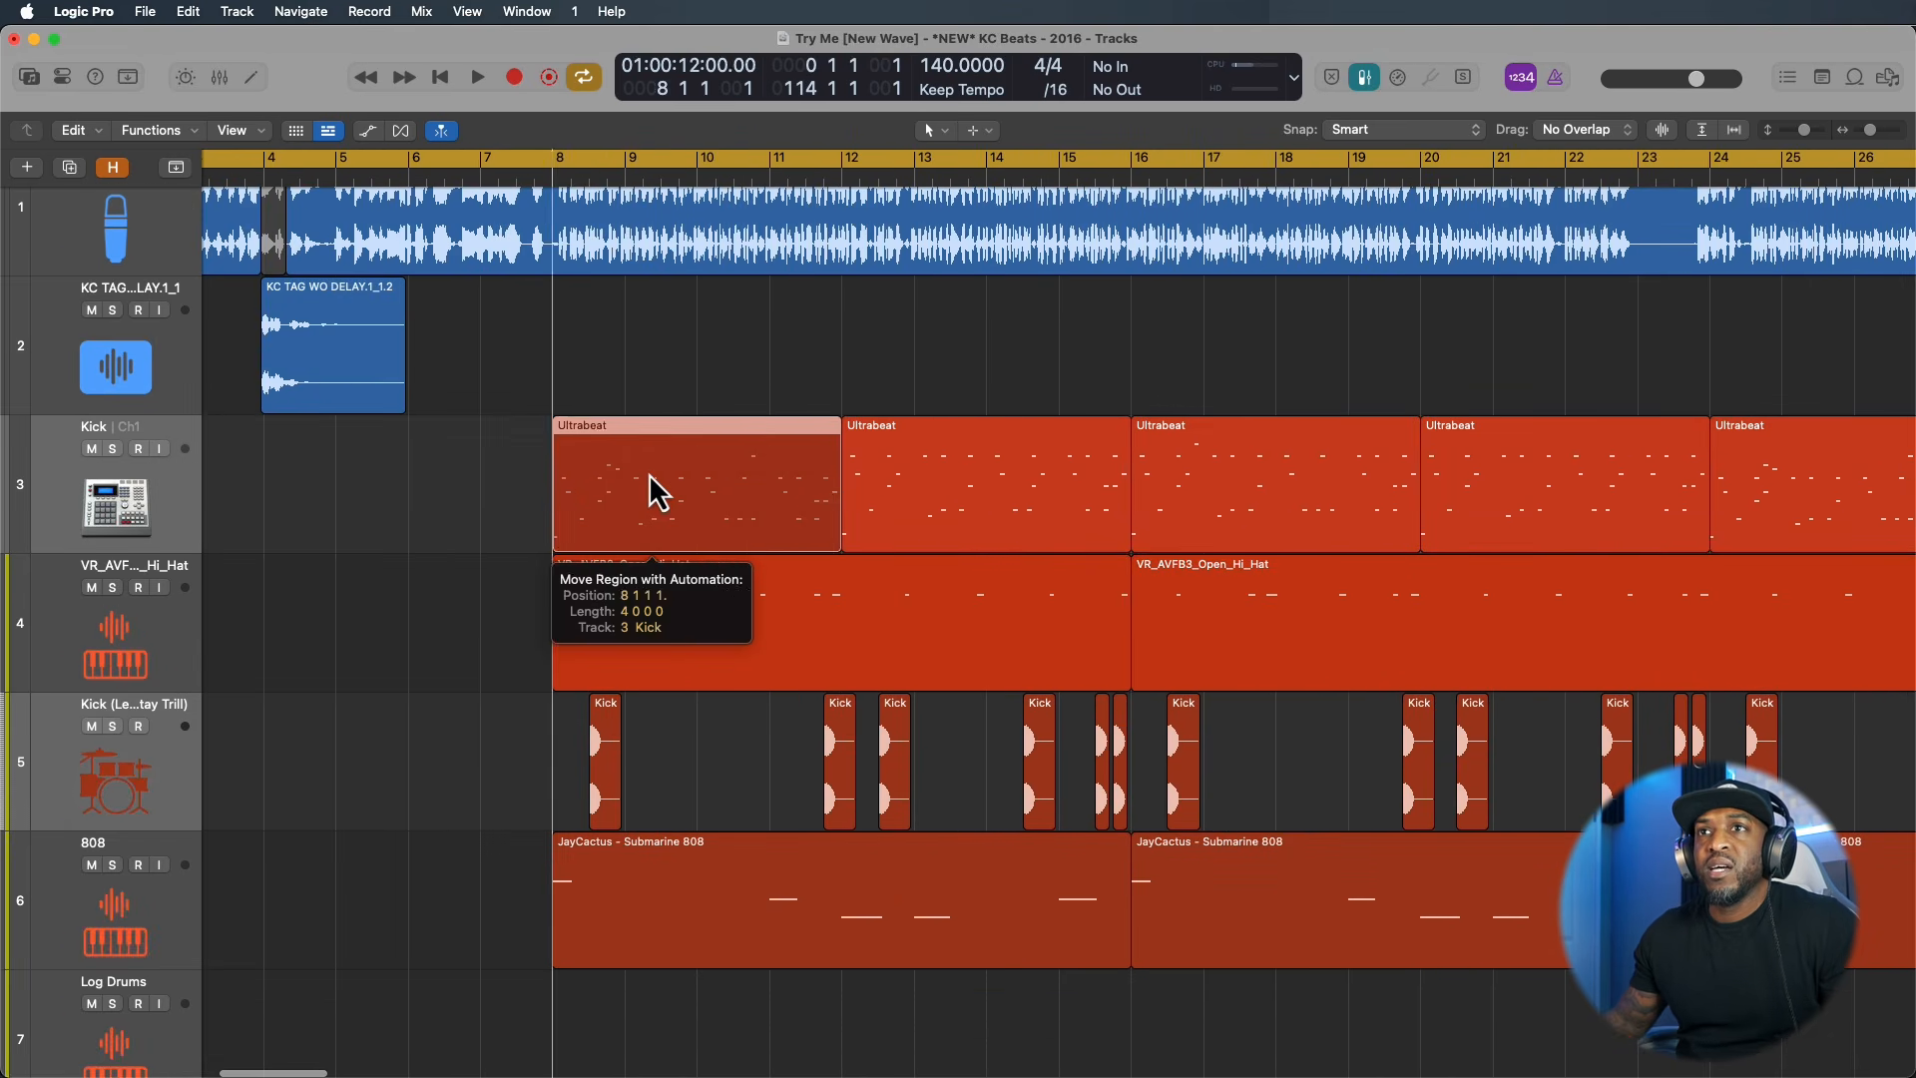
mouse_move(650, 475)
left_mouse_down()
mouse_move(512, 465)
mouse_move(670, 489)
left_mouse_up()
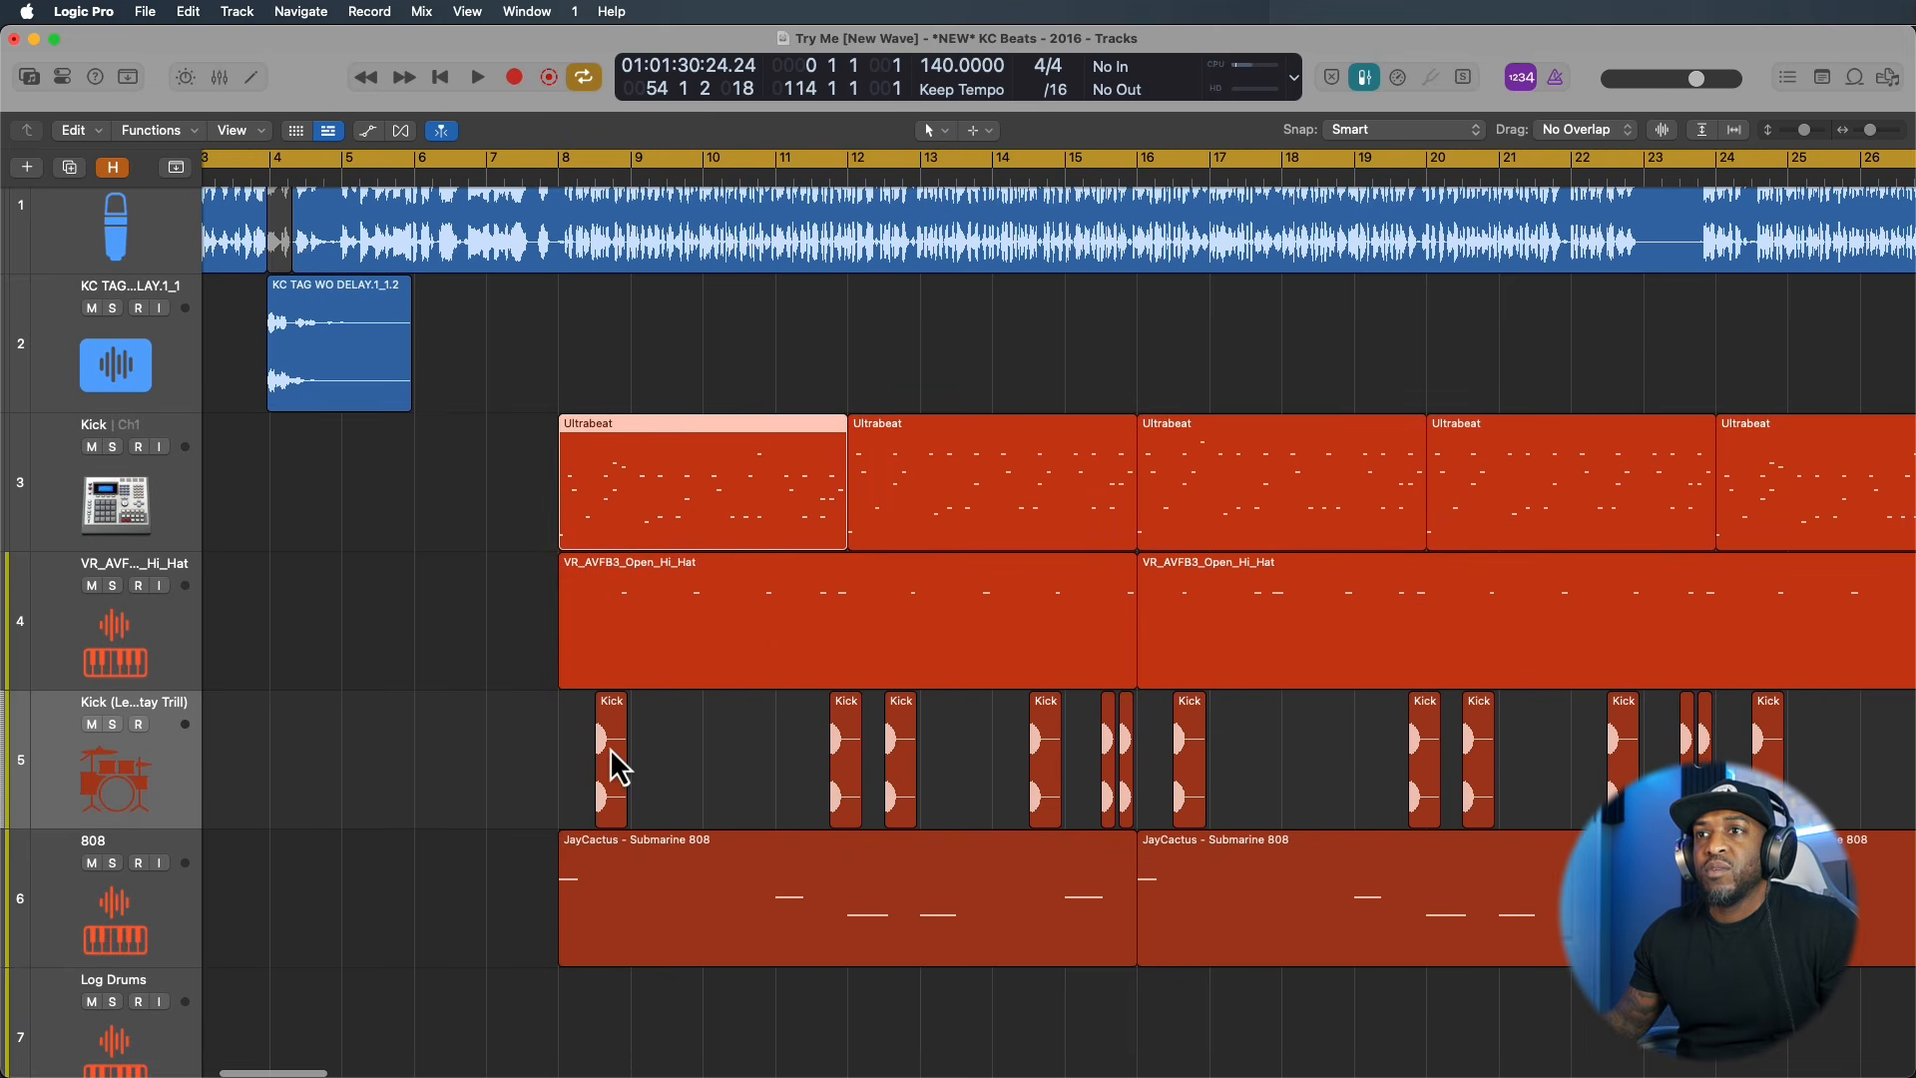
left_click_drag(608, 747, 688, 742)
key("super+z")
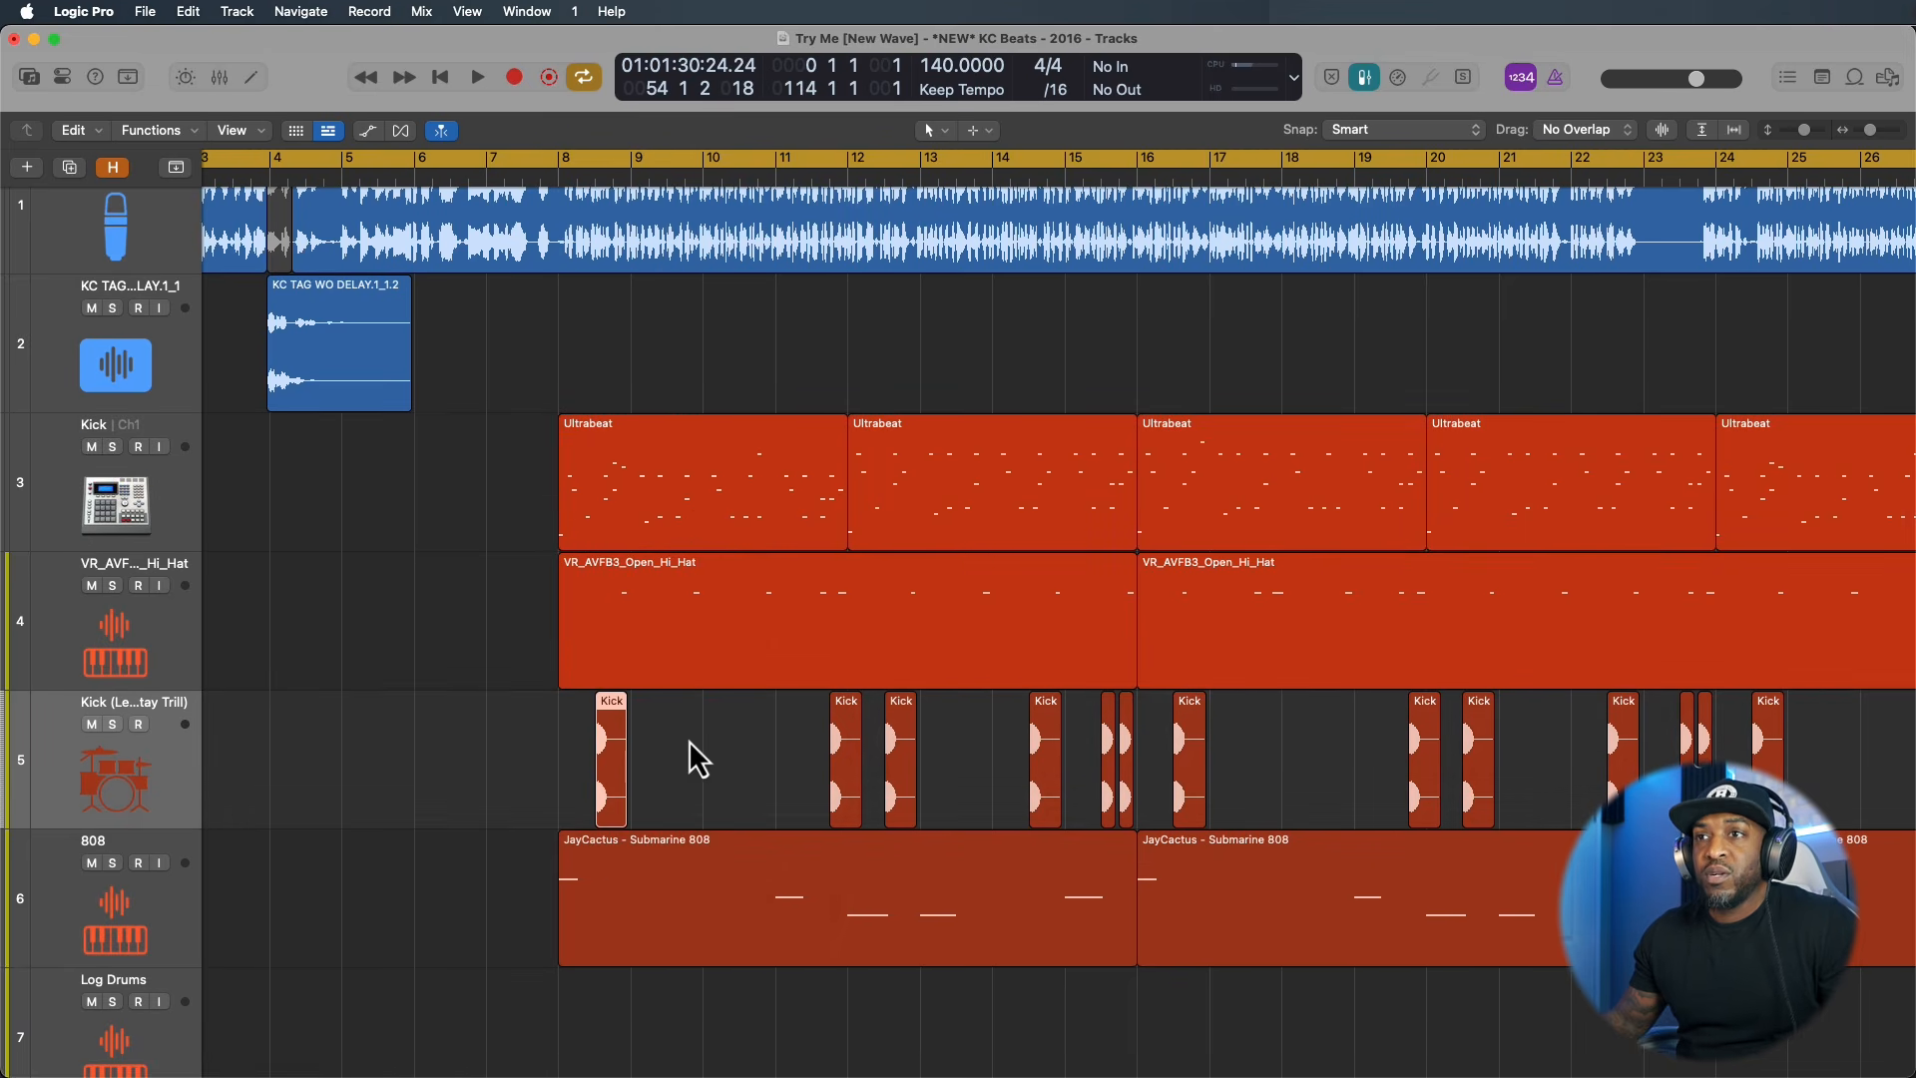
Copy the first Ultrabeat region to bar 4 and the first Kick (Leo Stay Trill) region to just after bar 9, and undo both copies.
scroll(657, 488, "left", 3)
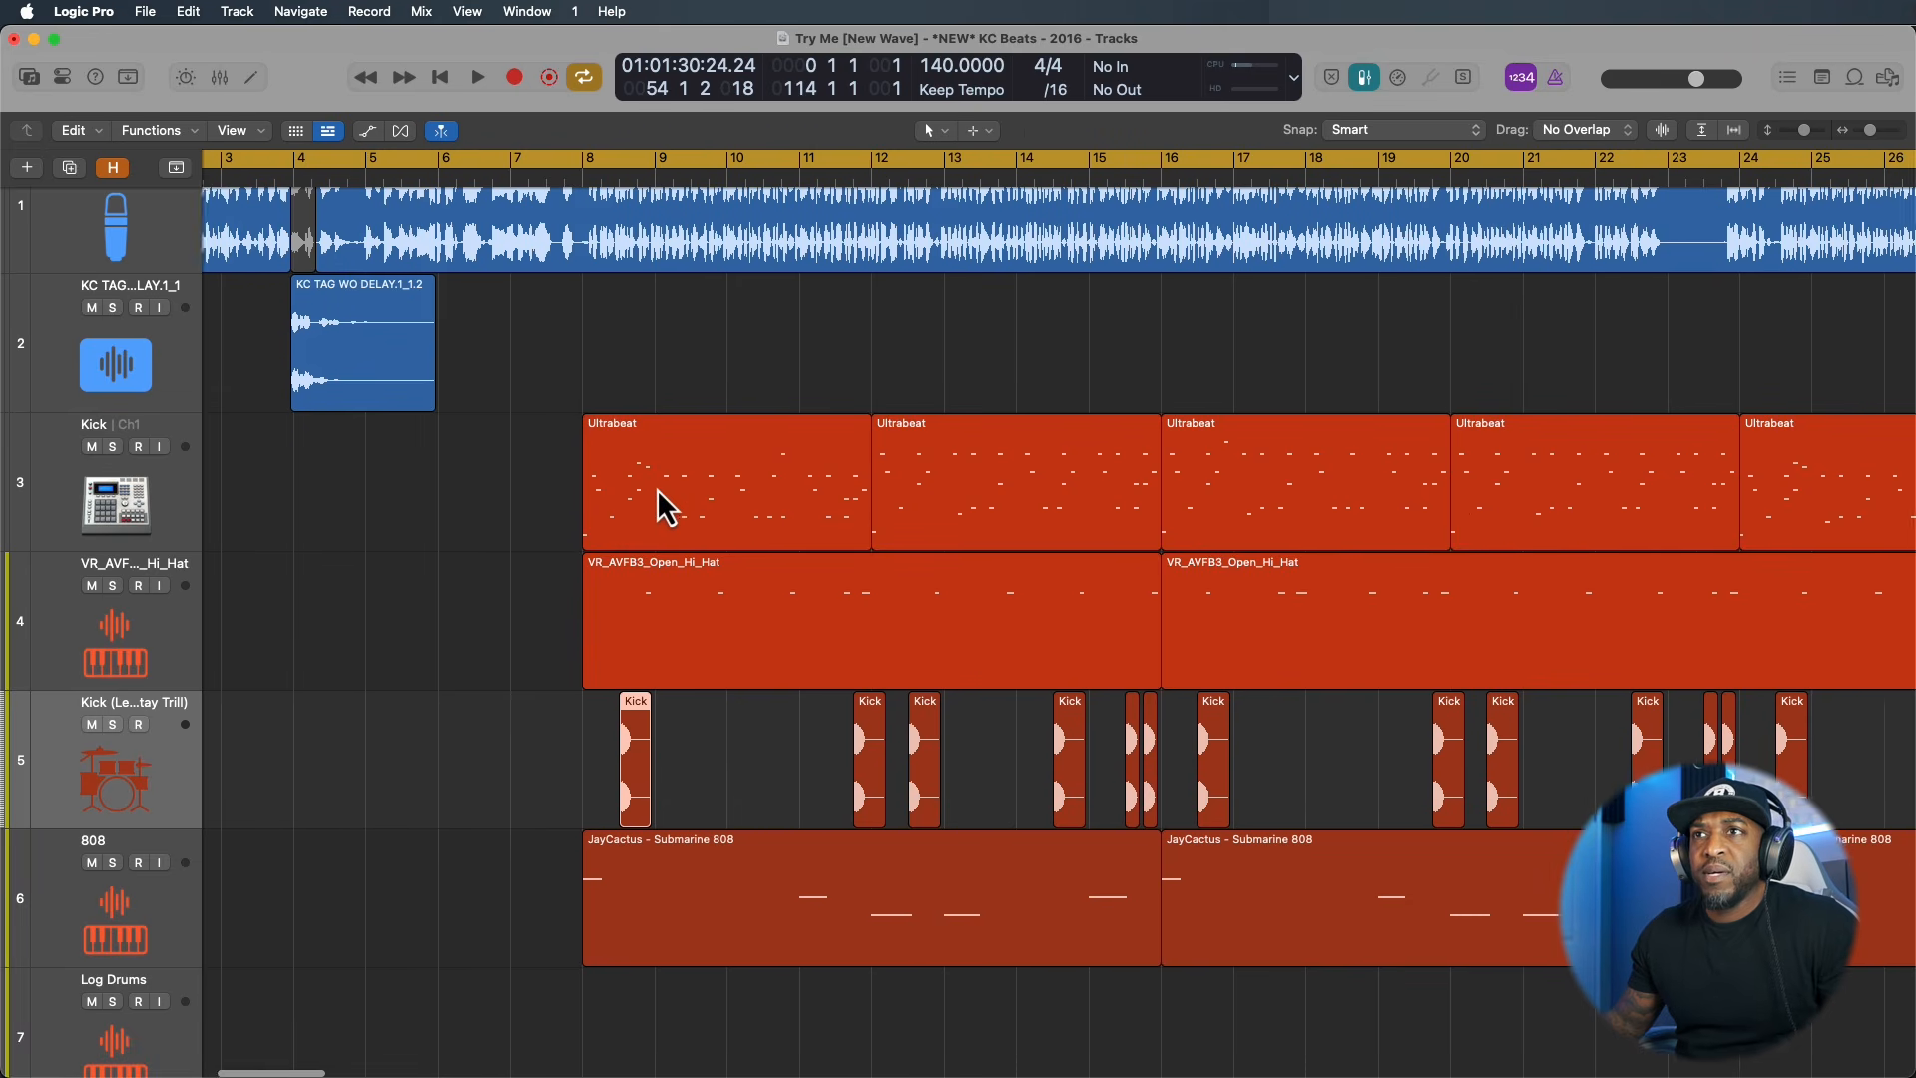
left_click_drag(712, 489, 418, 487)
scroll(778, 728, "left", 3)
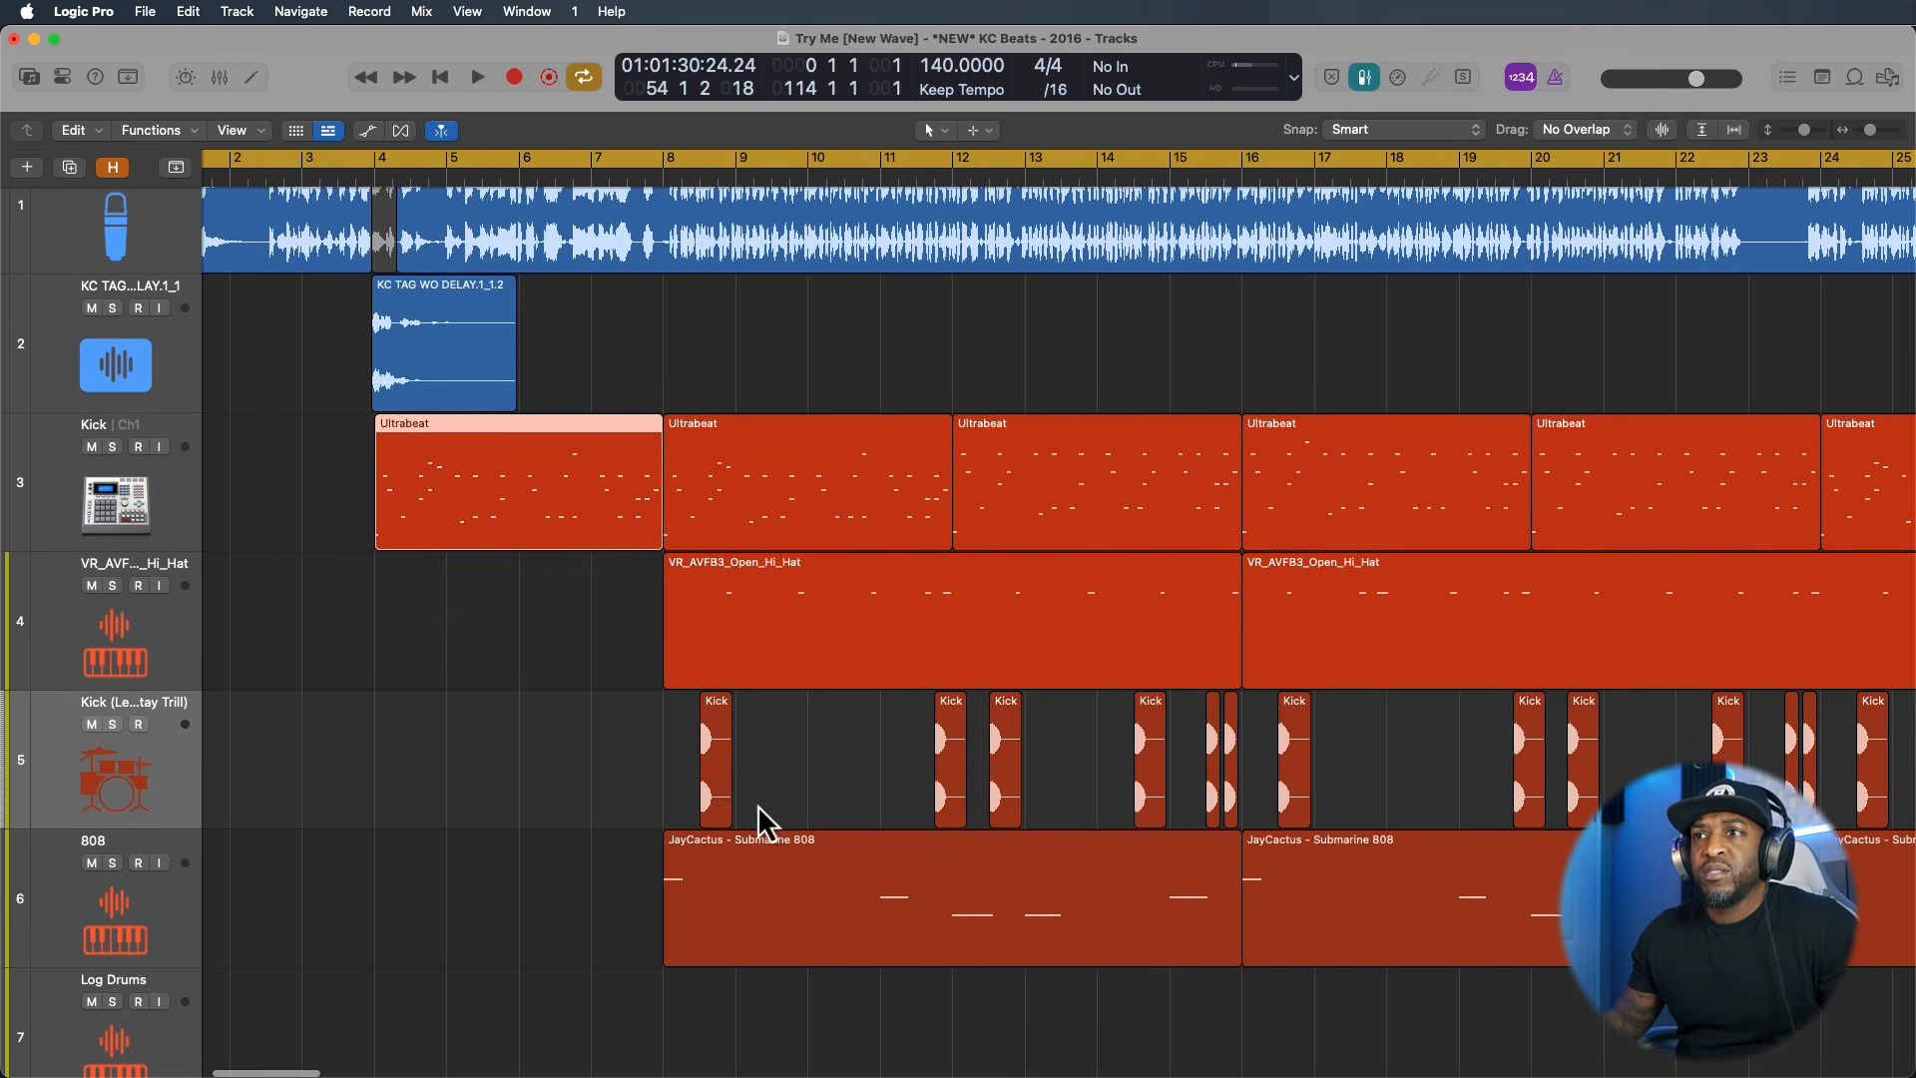
left_click_drag(712, 760, 762, 764)
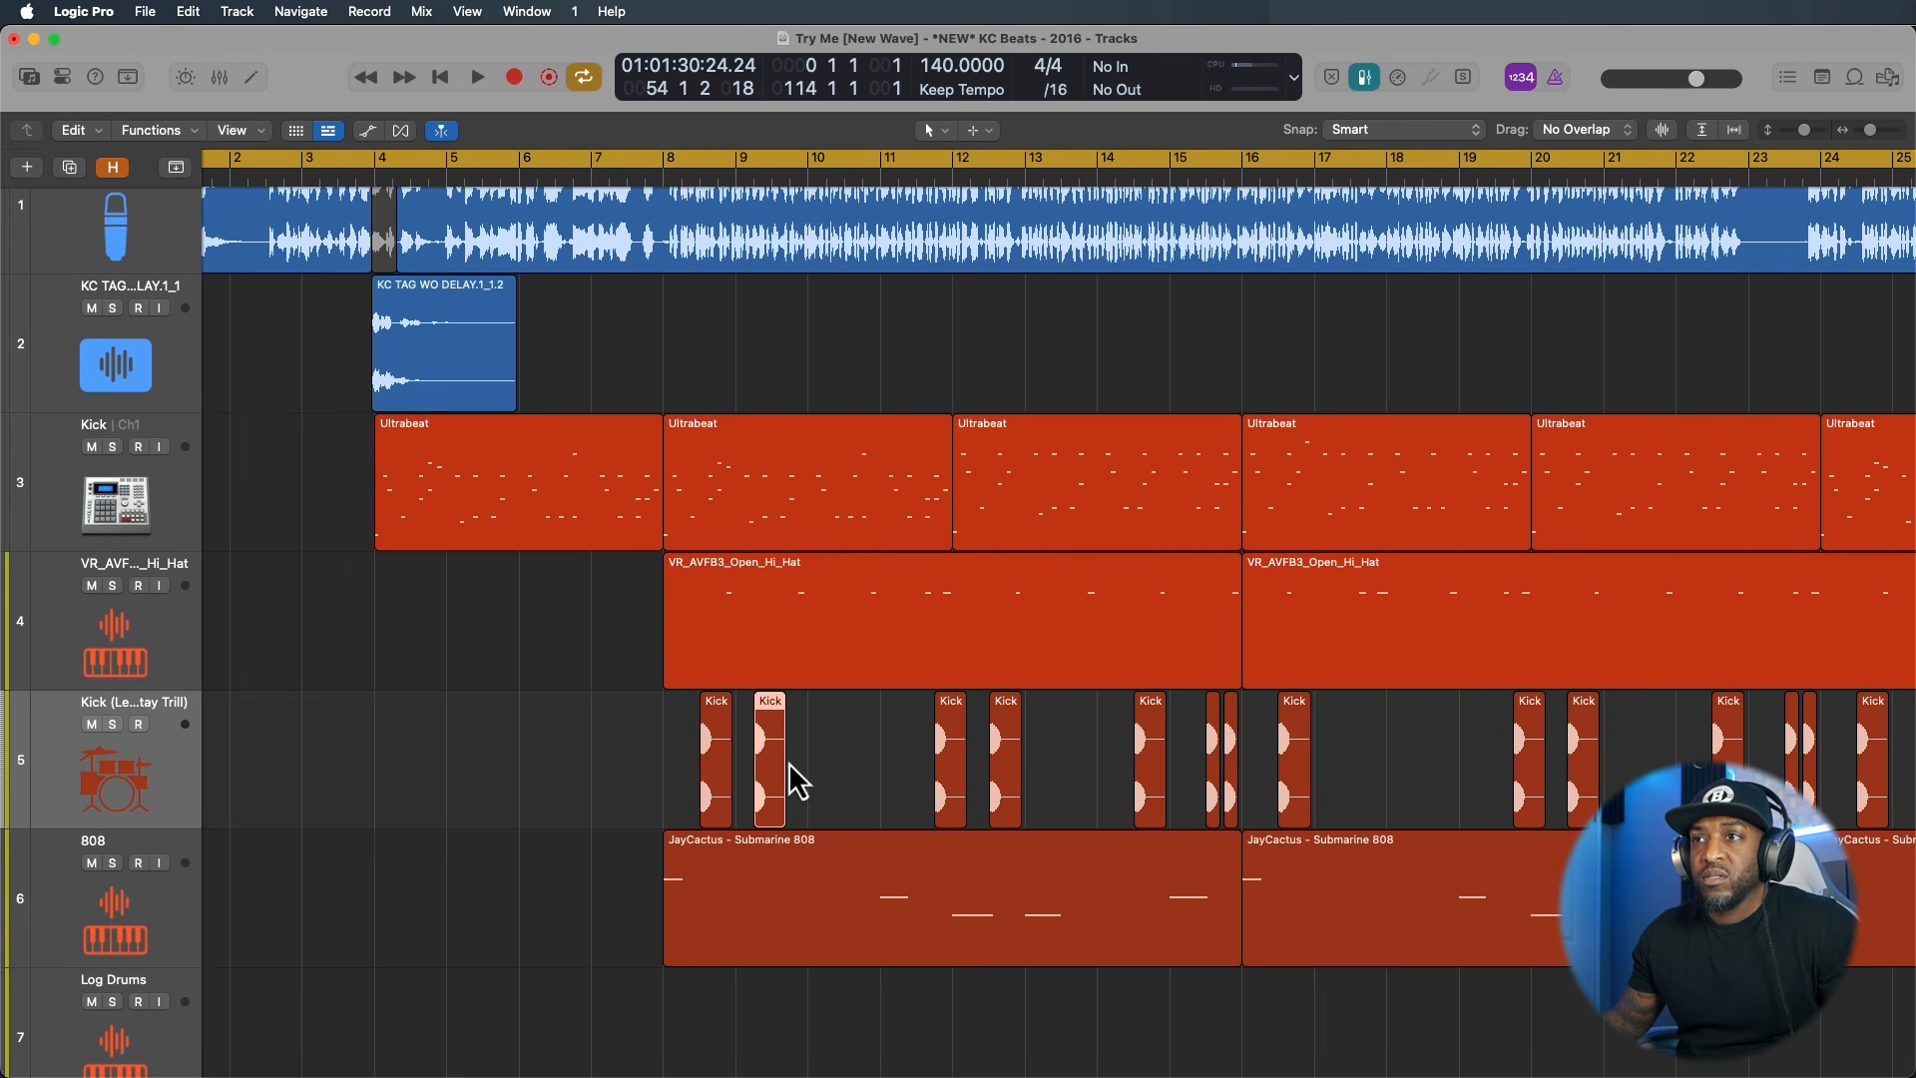
key("super+z")
key("super+z")
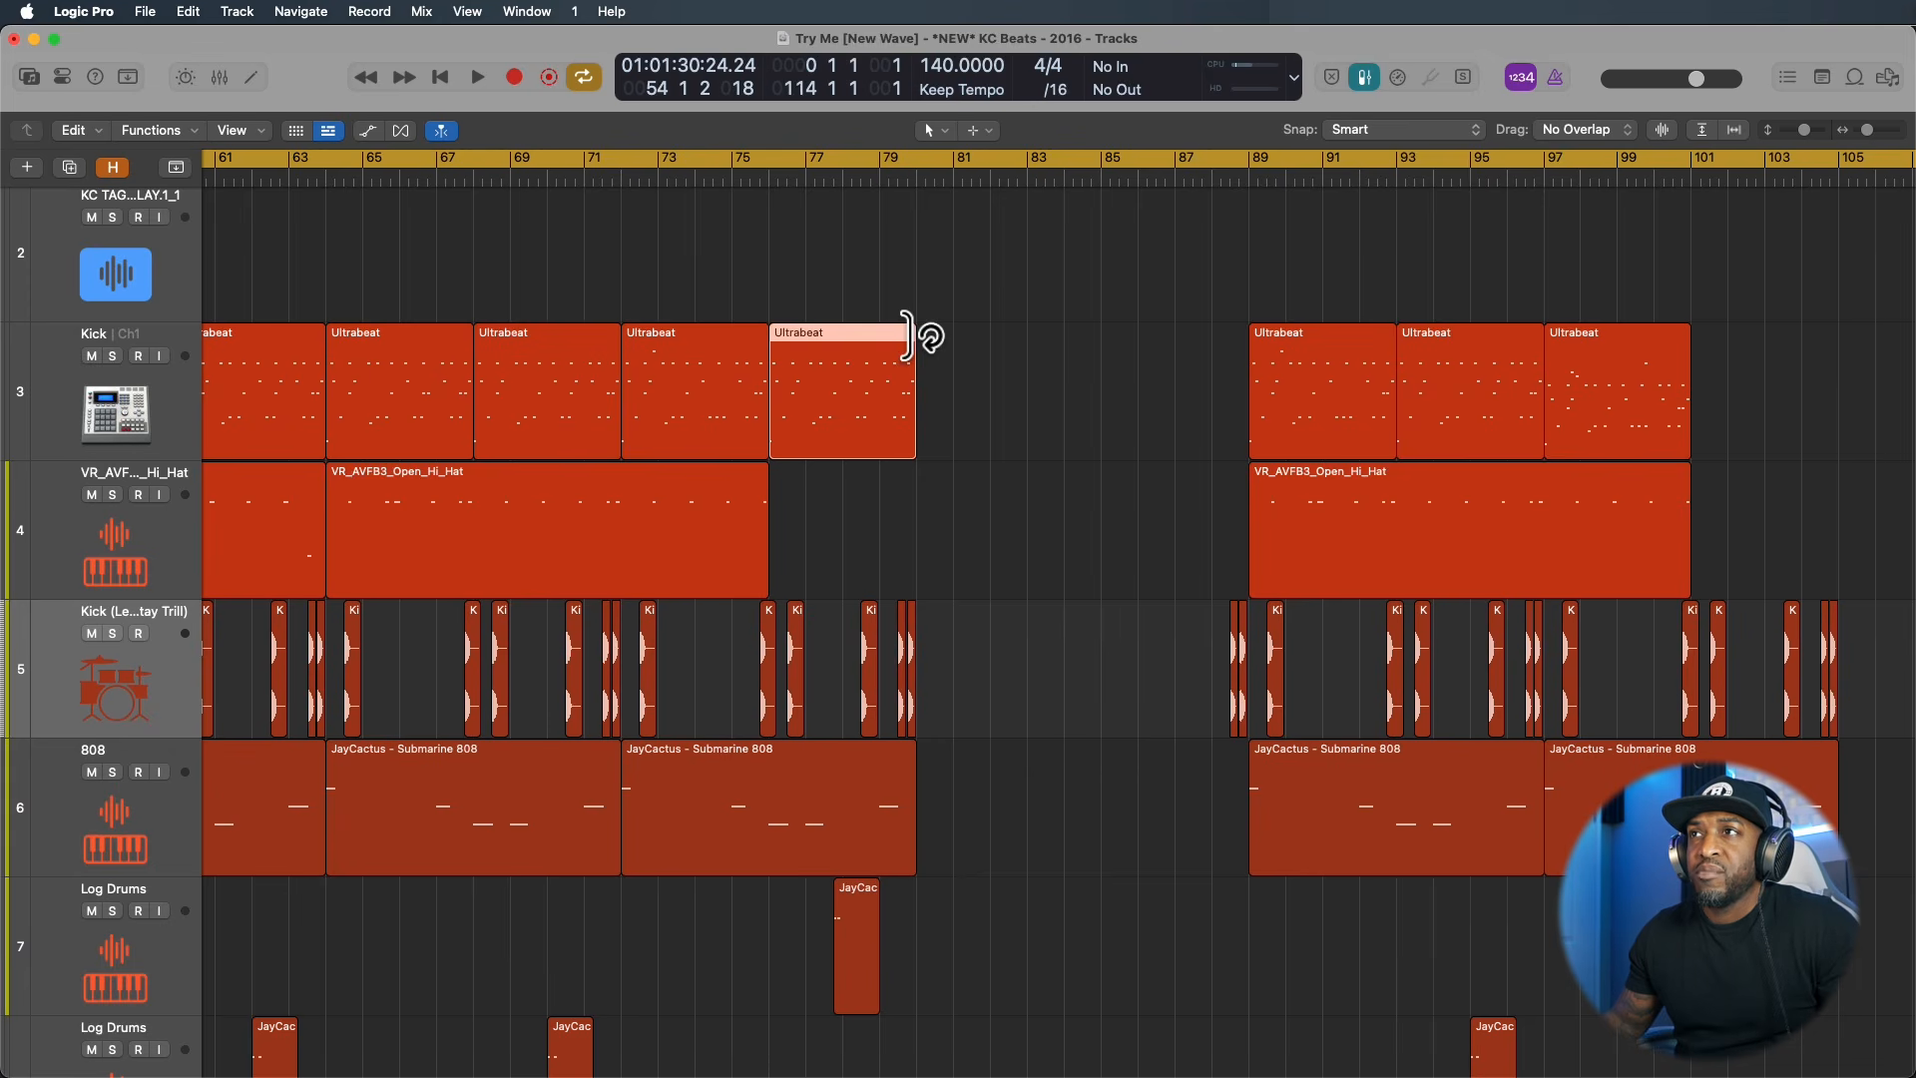
Loop the Ultrabeat region at bar 76 up to bar 87 and set the cycle range to bars 76–87.
left_click_drag(929, 337, 1190, 351)
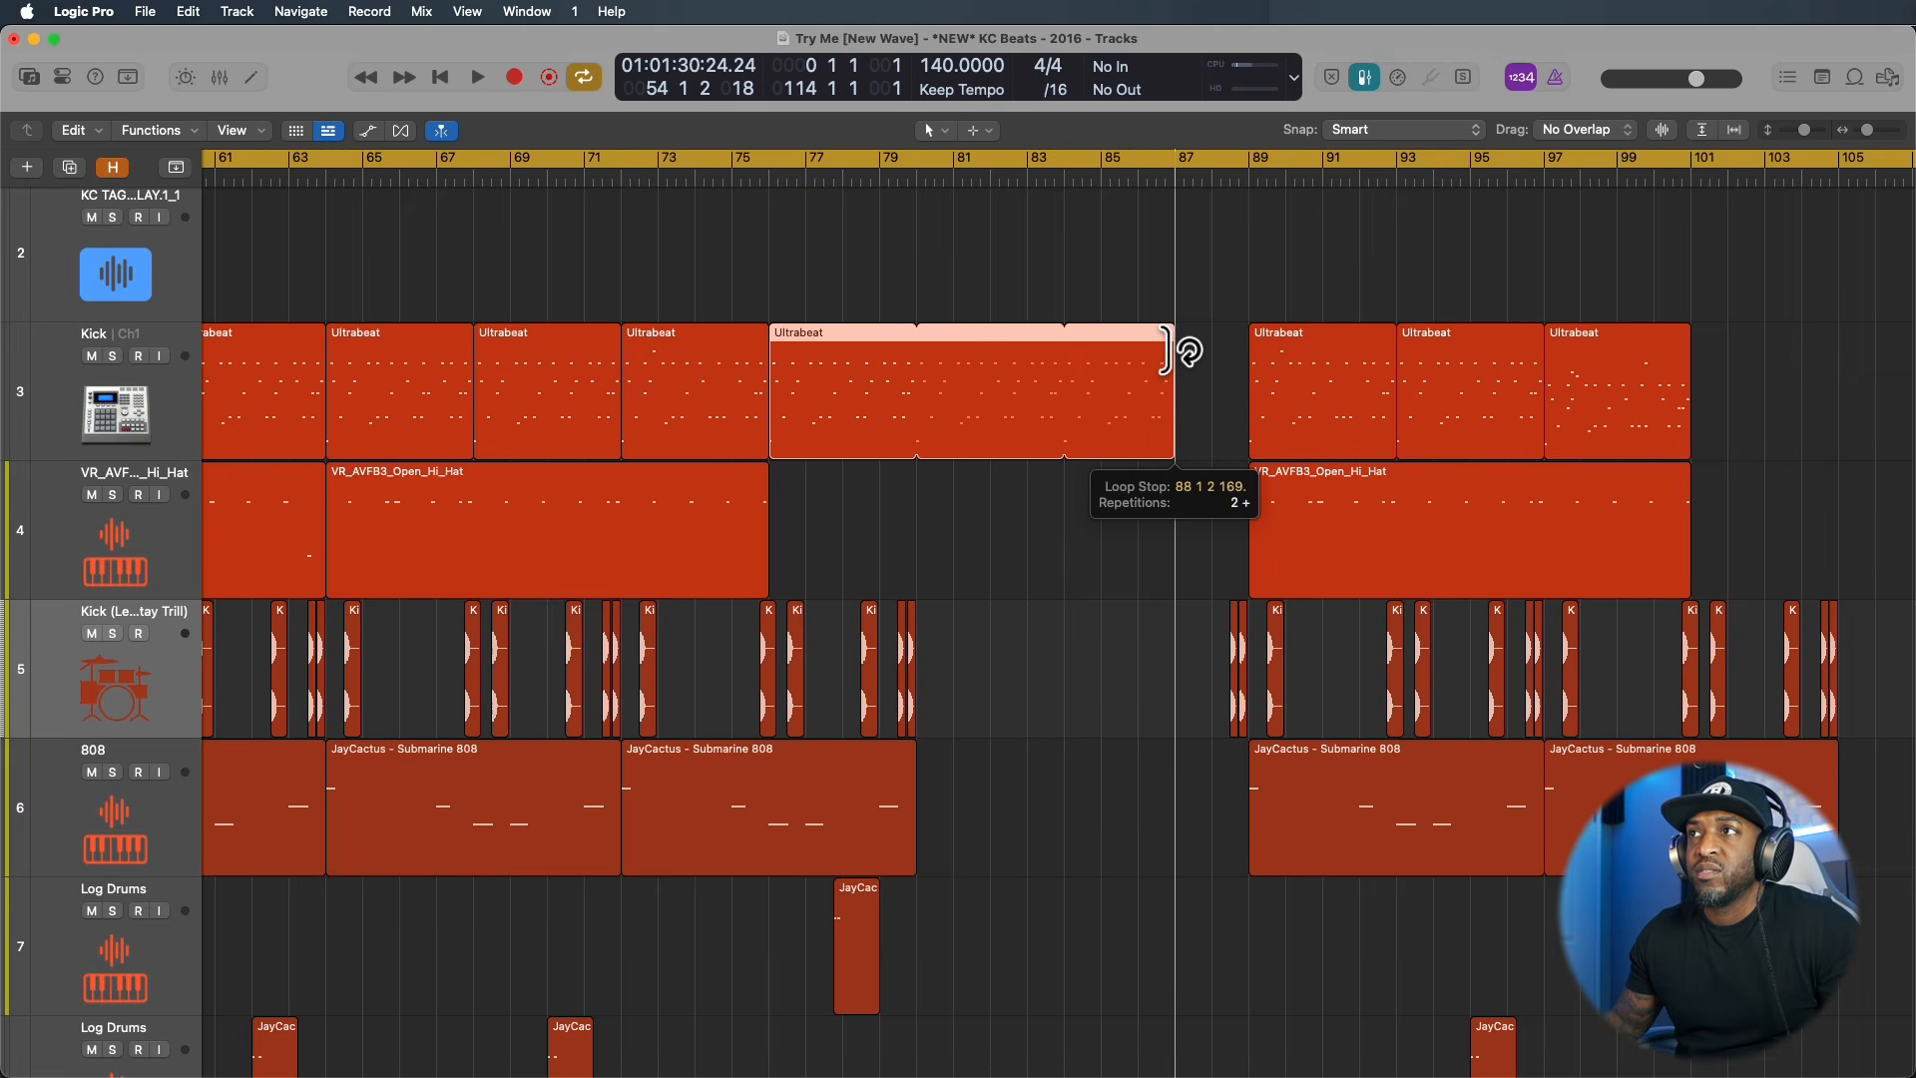
left_click_drag(782, 166, 1203, 279)
key("super+z")
mouse_move(770, 164)
left_mouse_down()
mouse_move(1191, 228)
mouse_move(1110, 254)
left_mouse_up()
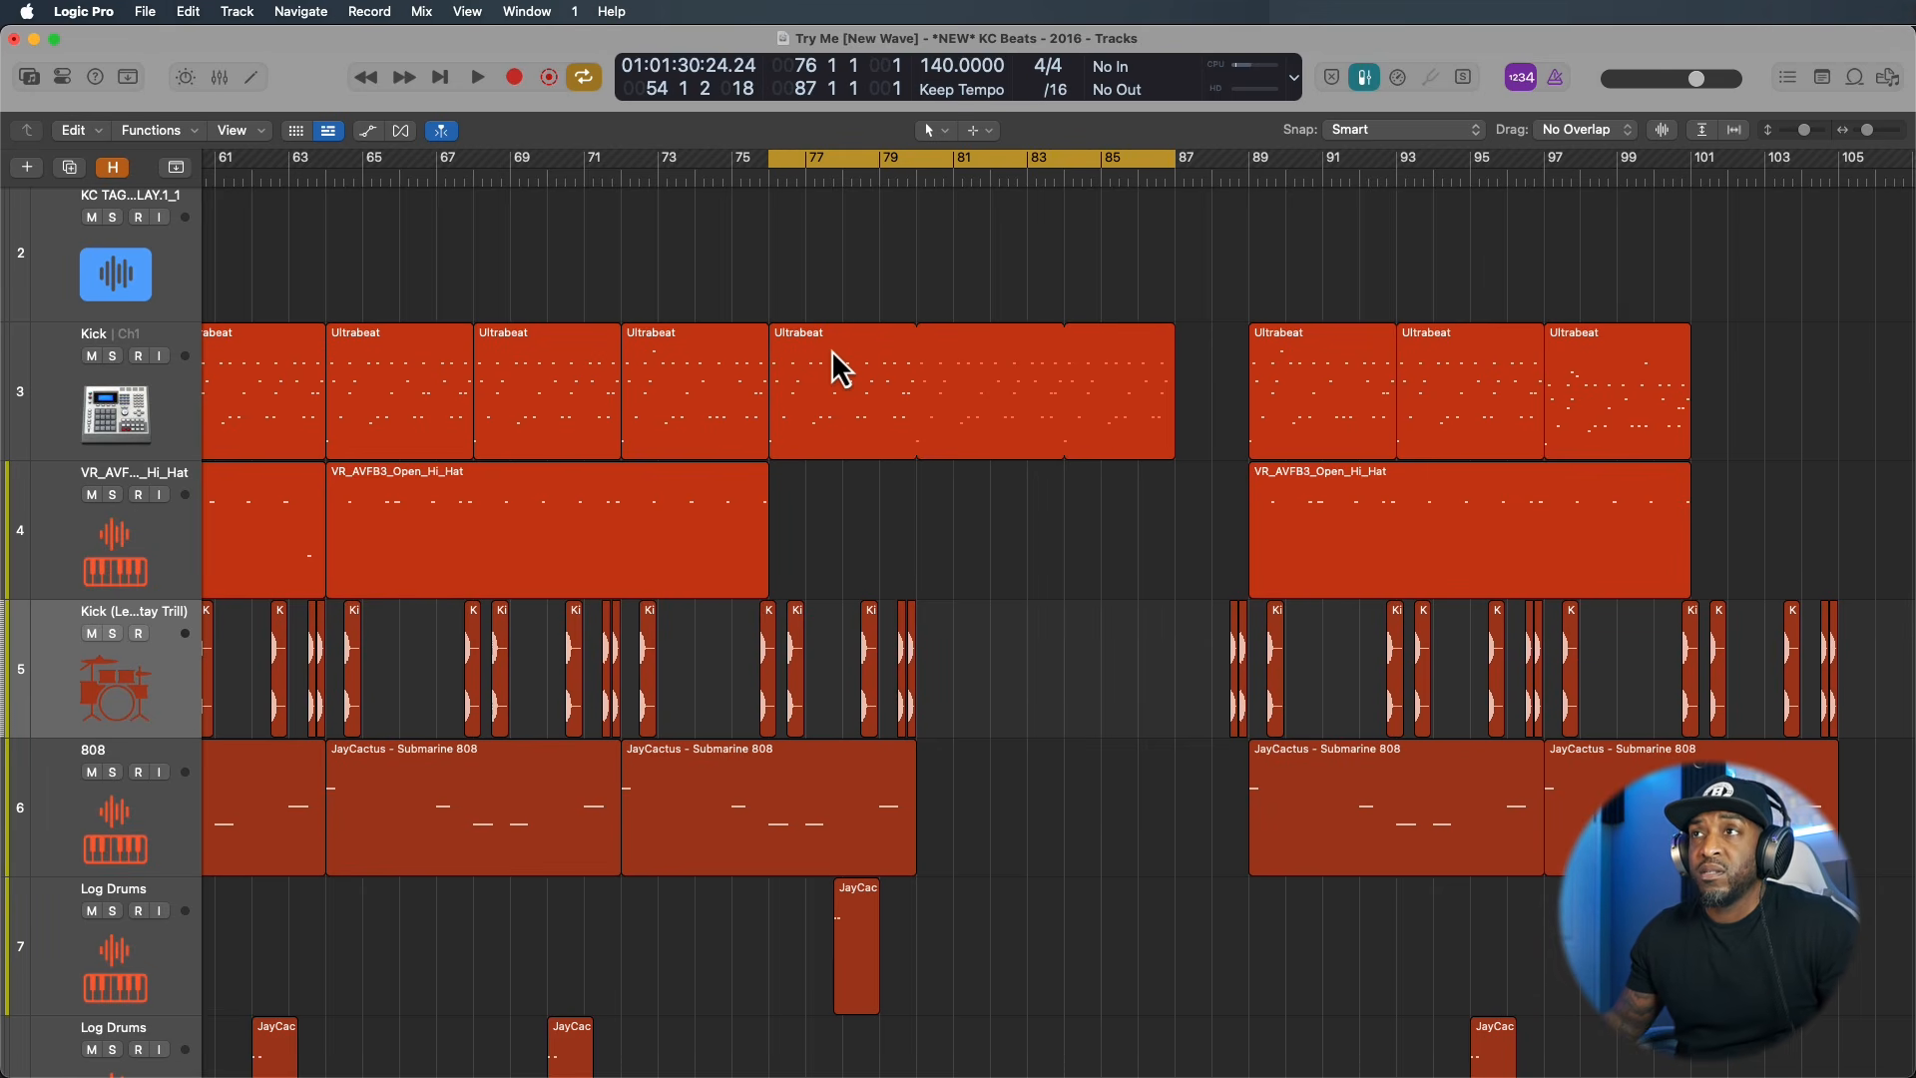
Open the looped Ultrabeat region in the Piano Roll, select its original notes and try selecting the notes in the looped repeats.
double_click(830, 349)
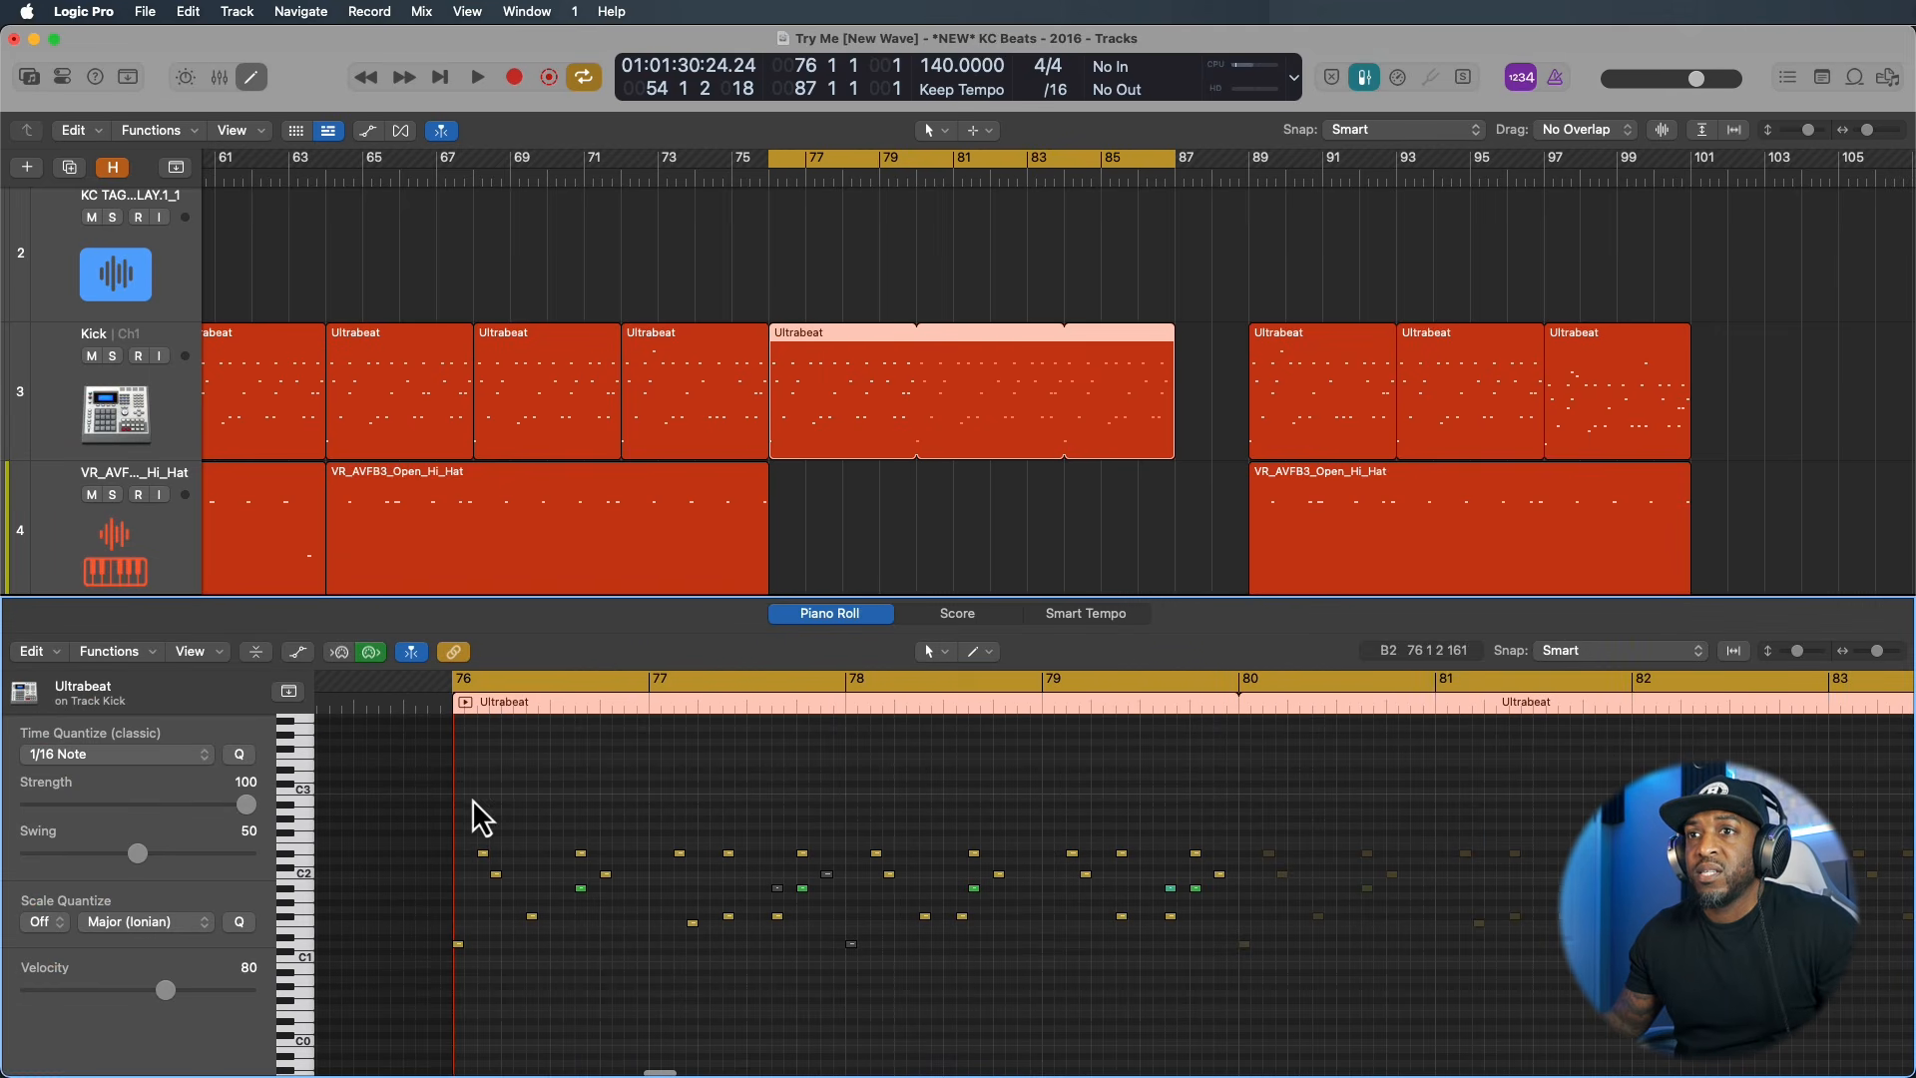
left_click_drag(464, 798, 1182, 1005)
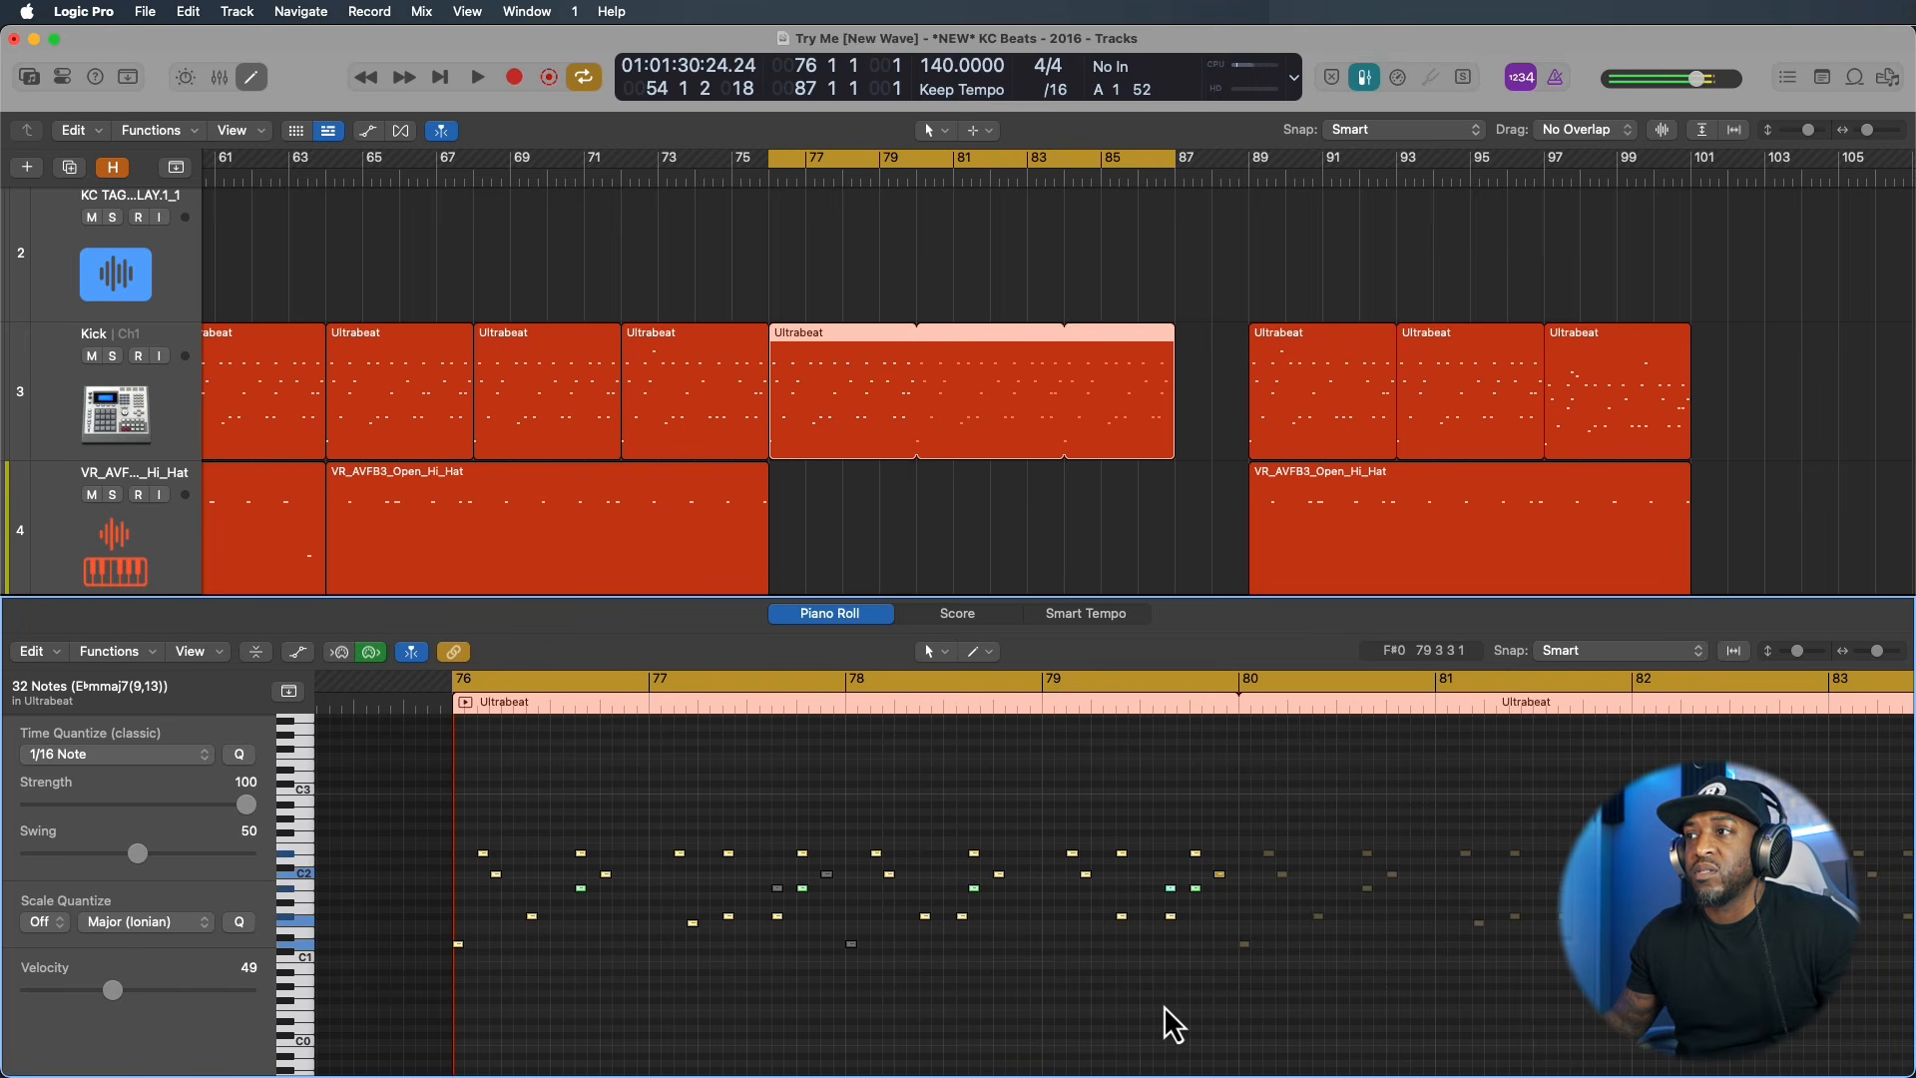
scroll(1169, 1001, "right", 3)
scroll(1172, 1010, "right", 6)
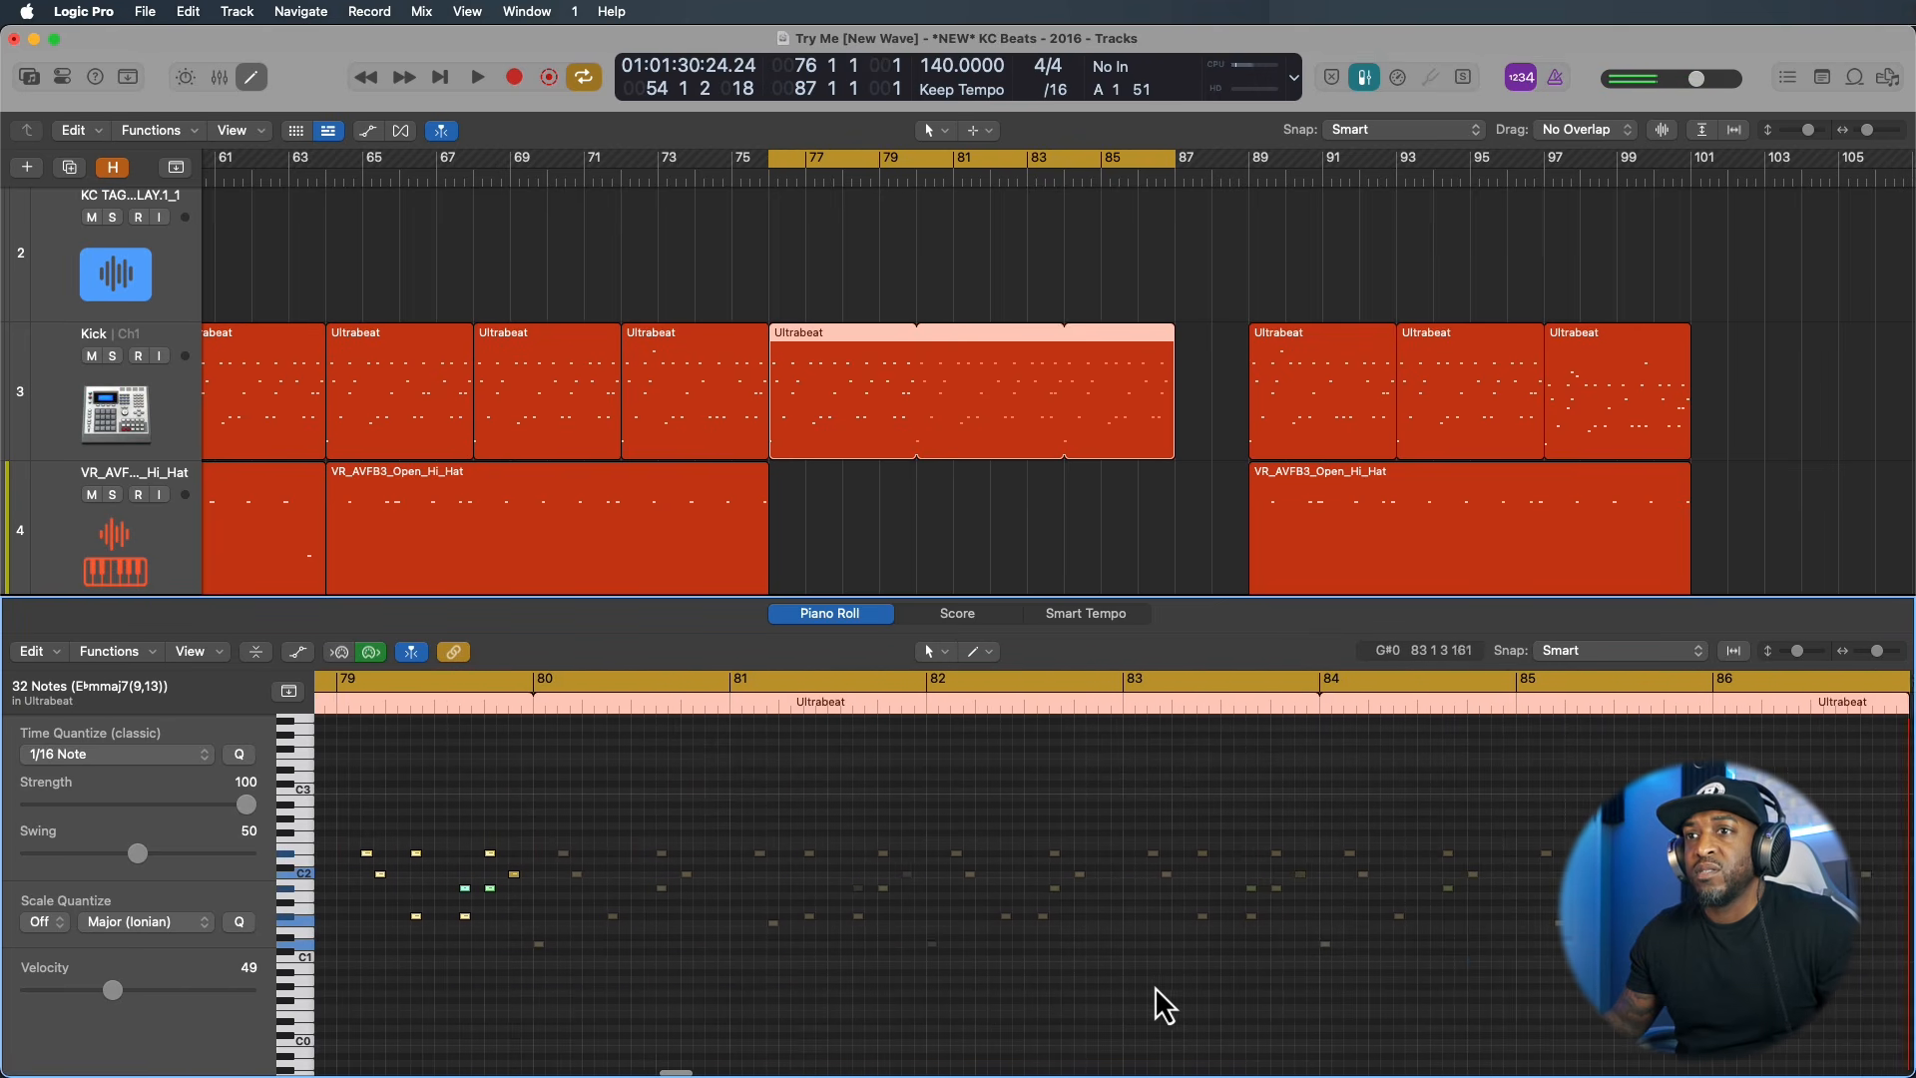
left_click_drag(385, 775, 1586, 1003)
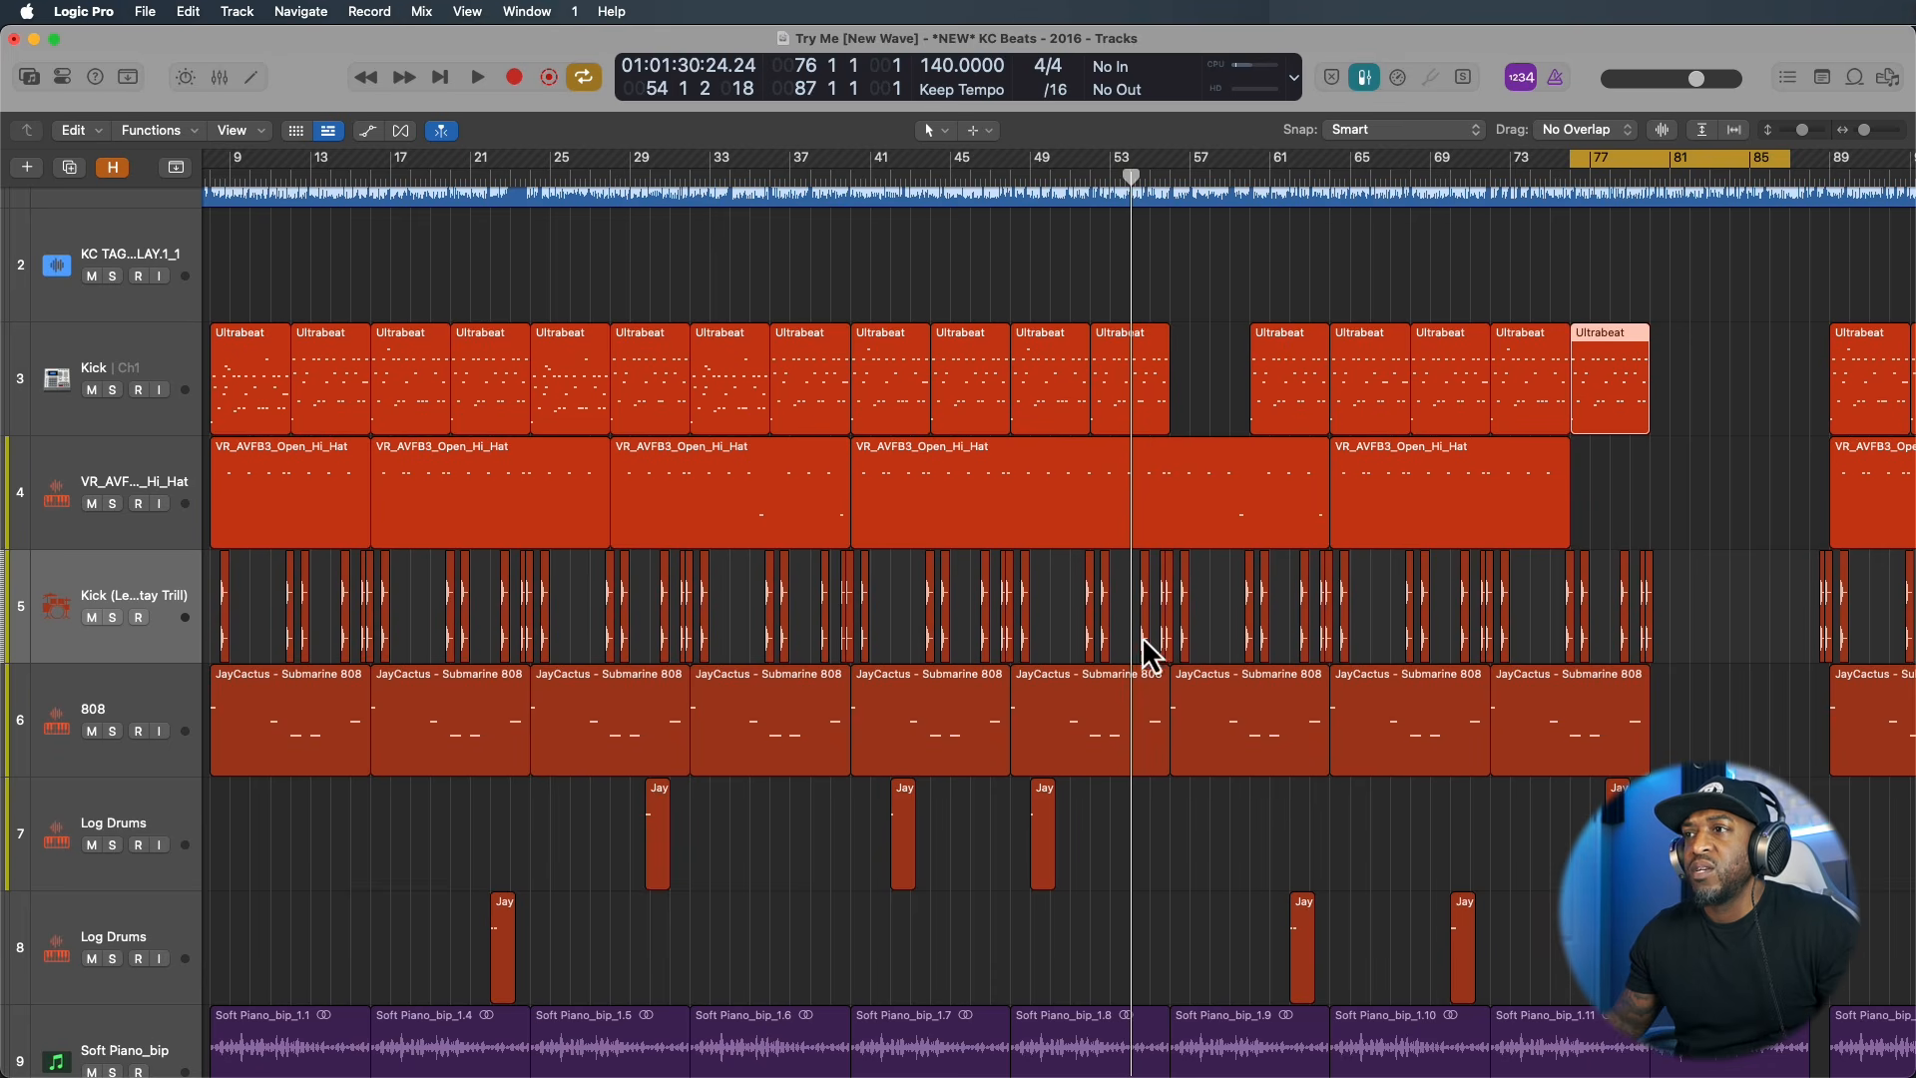
Loop the last Soft Piano_bip region, starting at bar 97, out past bar 113.
scroll(1142, 636, "right", 1)
scroll(1142, 637, "down", 5)
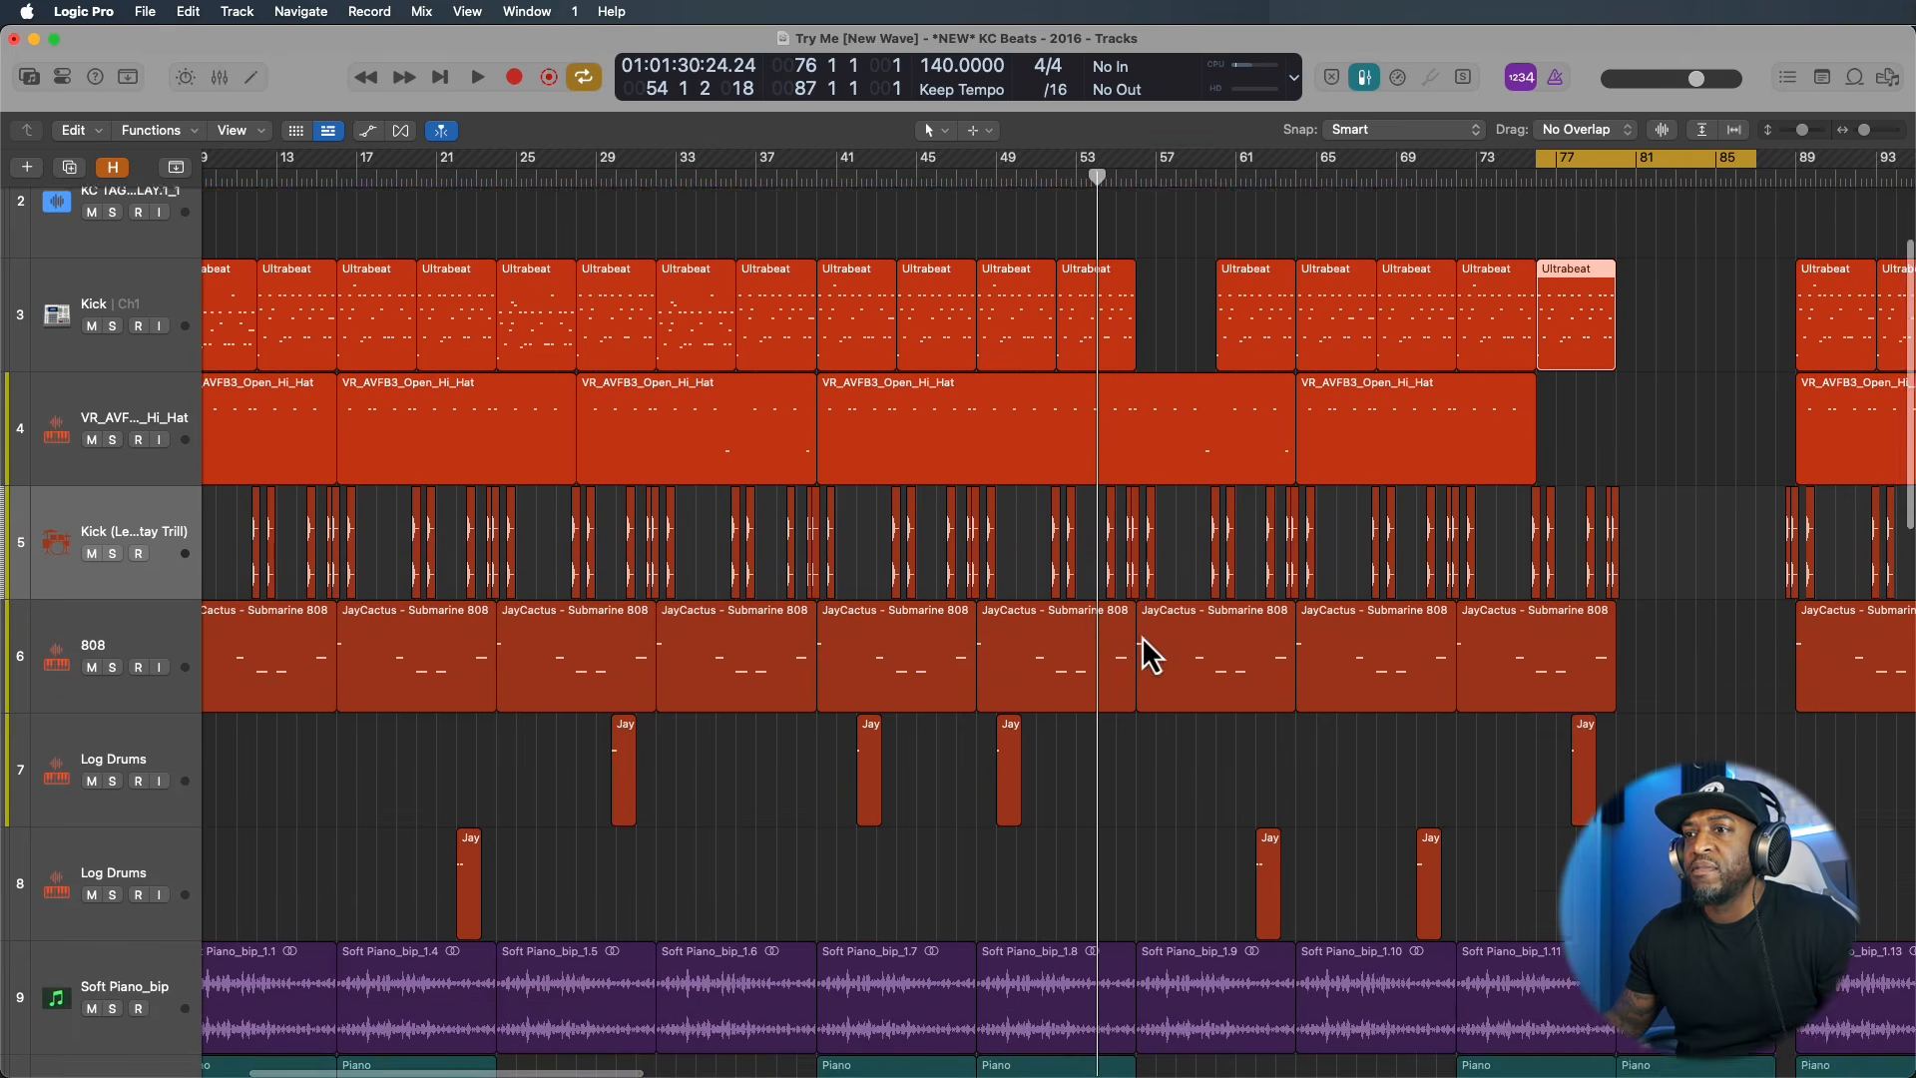
key("super+Left")
scroll(1142, 636, "right", 4)
left_click(1267, 787)
scroll(1281, 790, "right", 2)
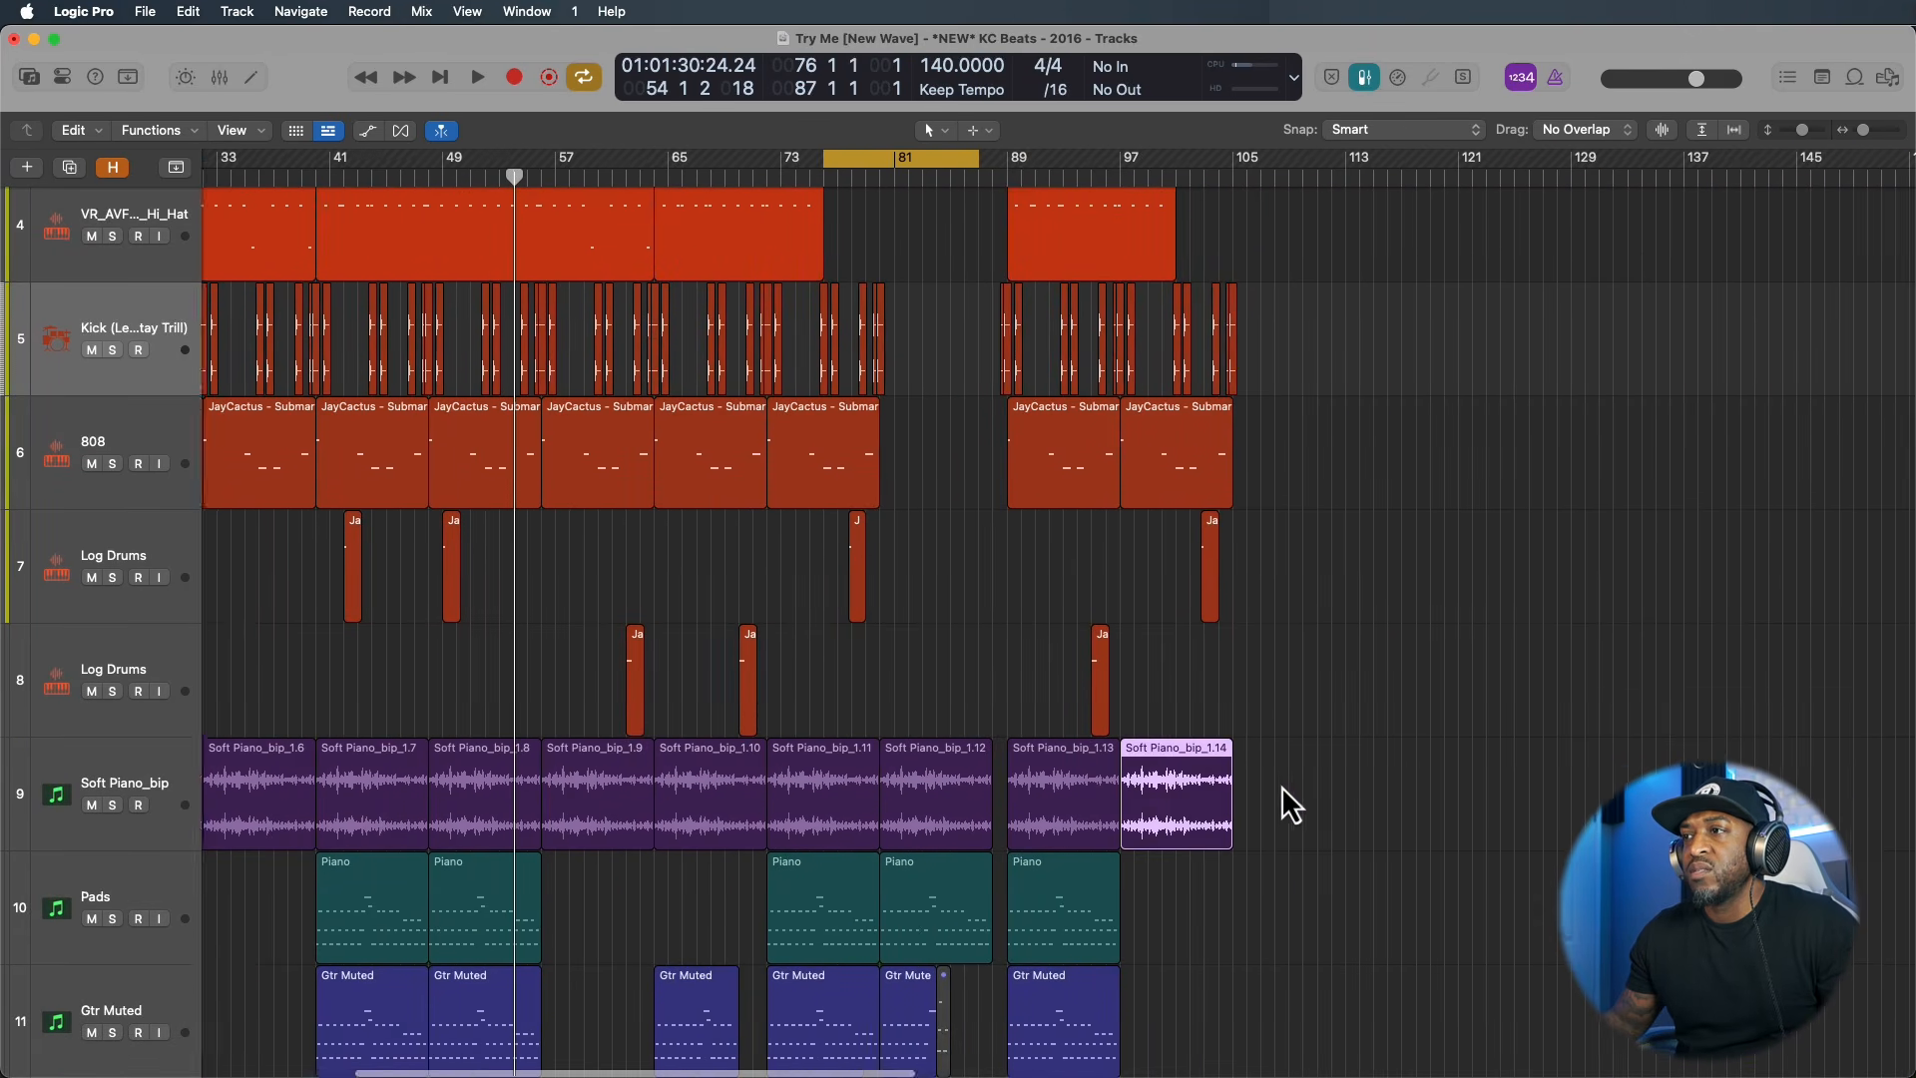
scroll(1321, 776, "up", 3)
scroll(1326, 775, "up", 5)
mouse_move(858, 798)
left_mouse_down()
mouse_move(877, 800)
mouse_move(861, 802)
left_mouse_up()
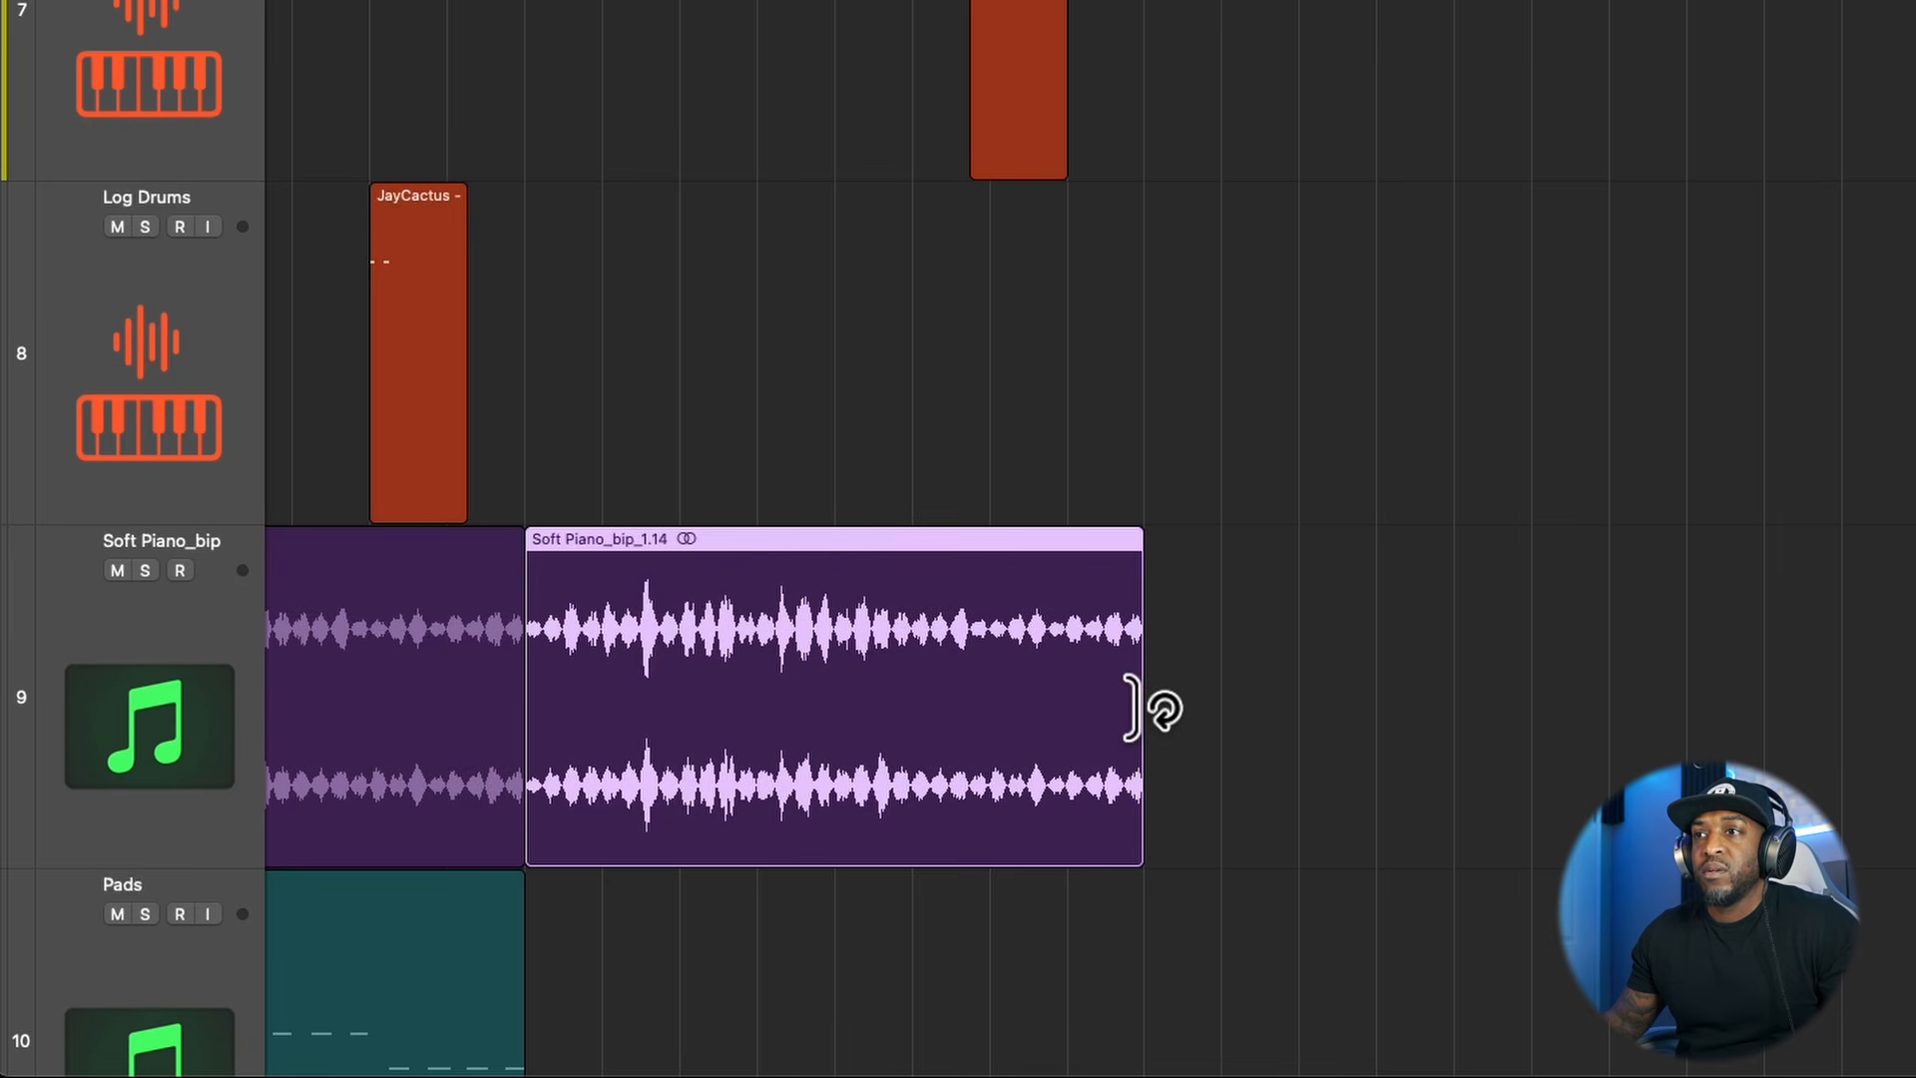
left_click_drag(1140, 707, 1915, 715)
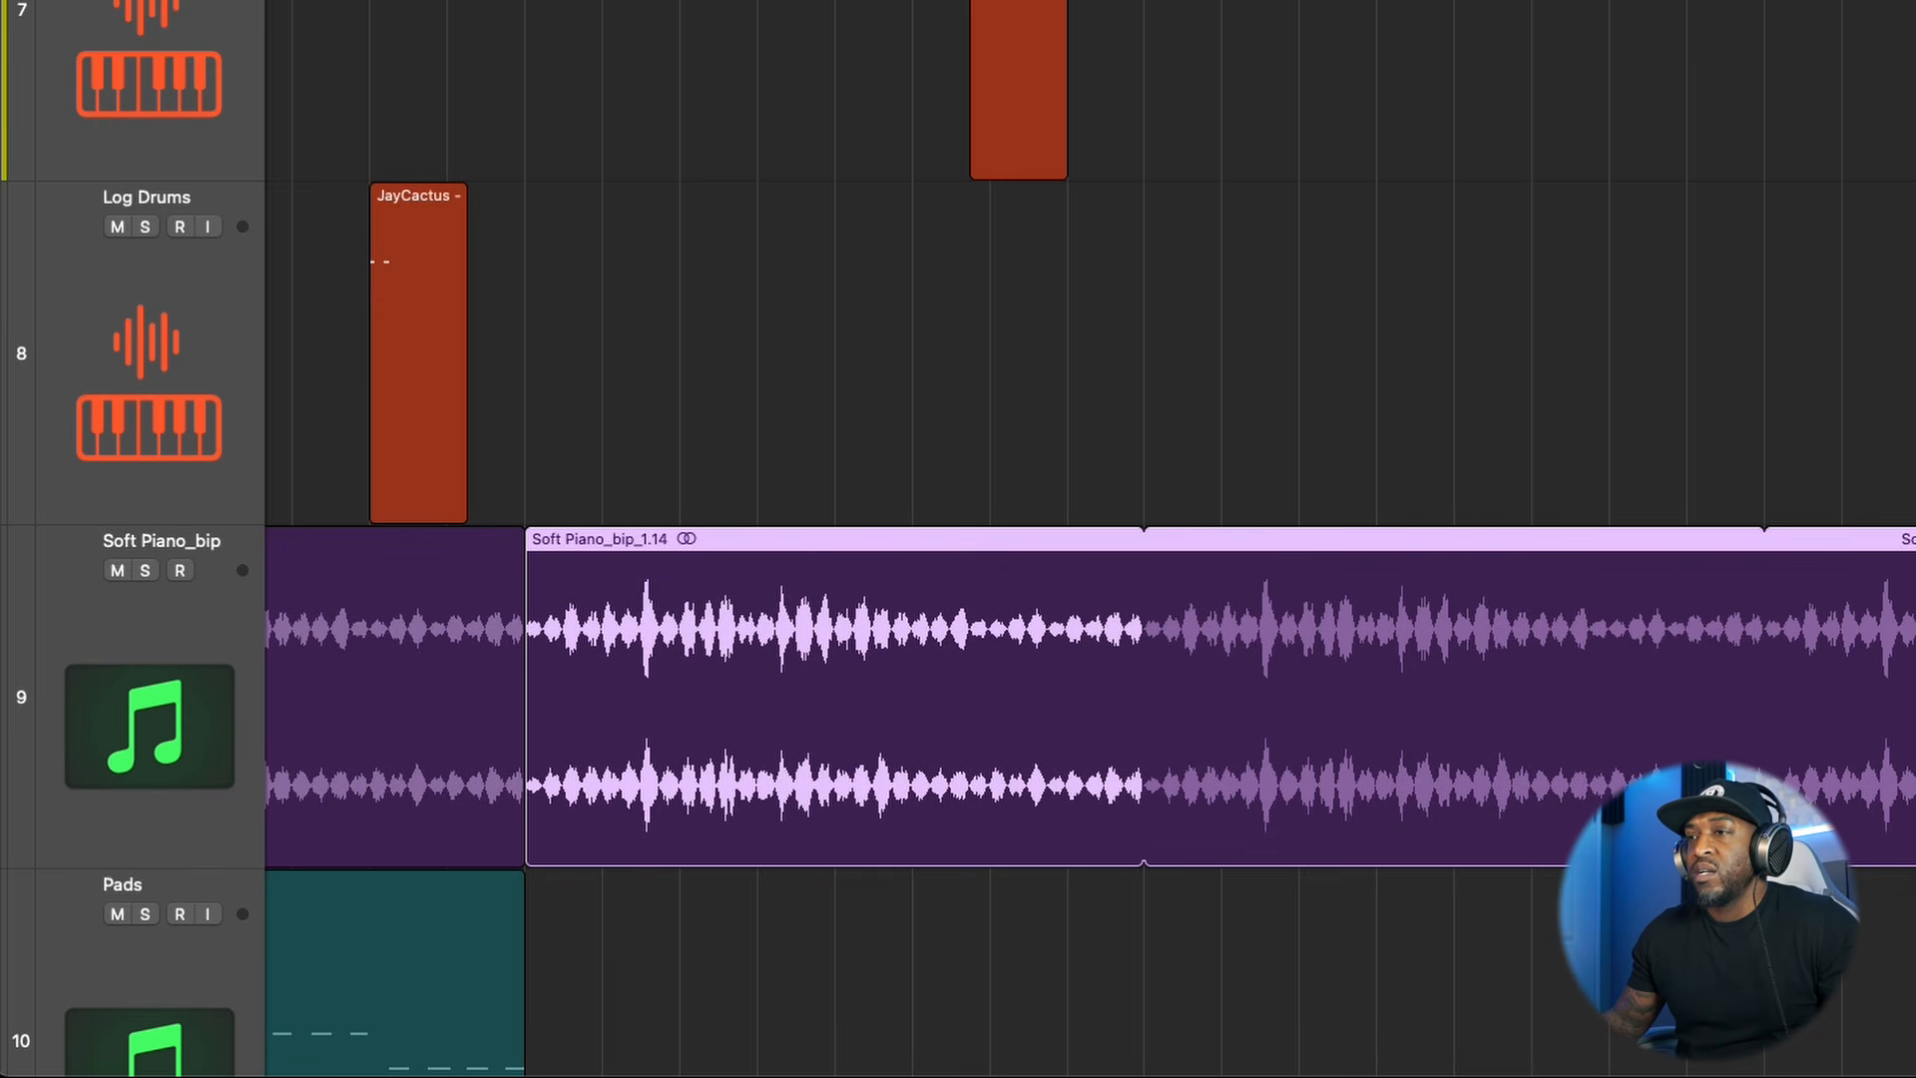
Solo the Soft Piano_bip track and audition the looped section from bar 105.
left_click(516, 482)
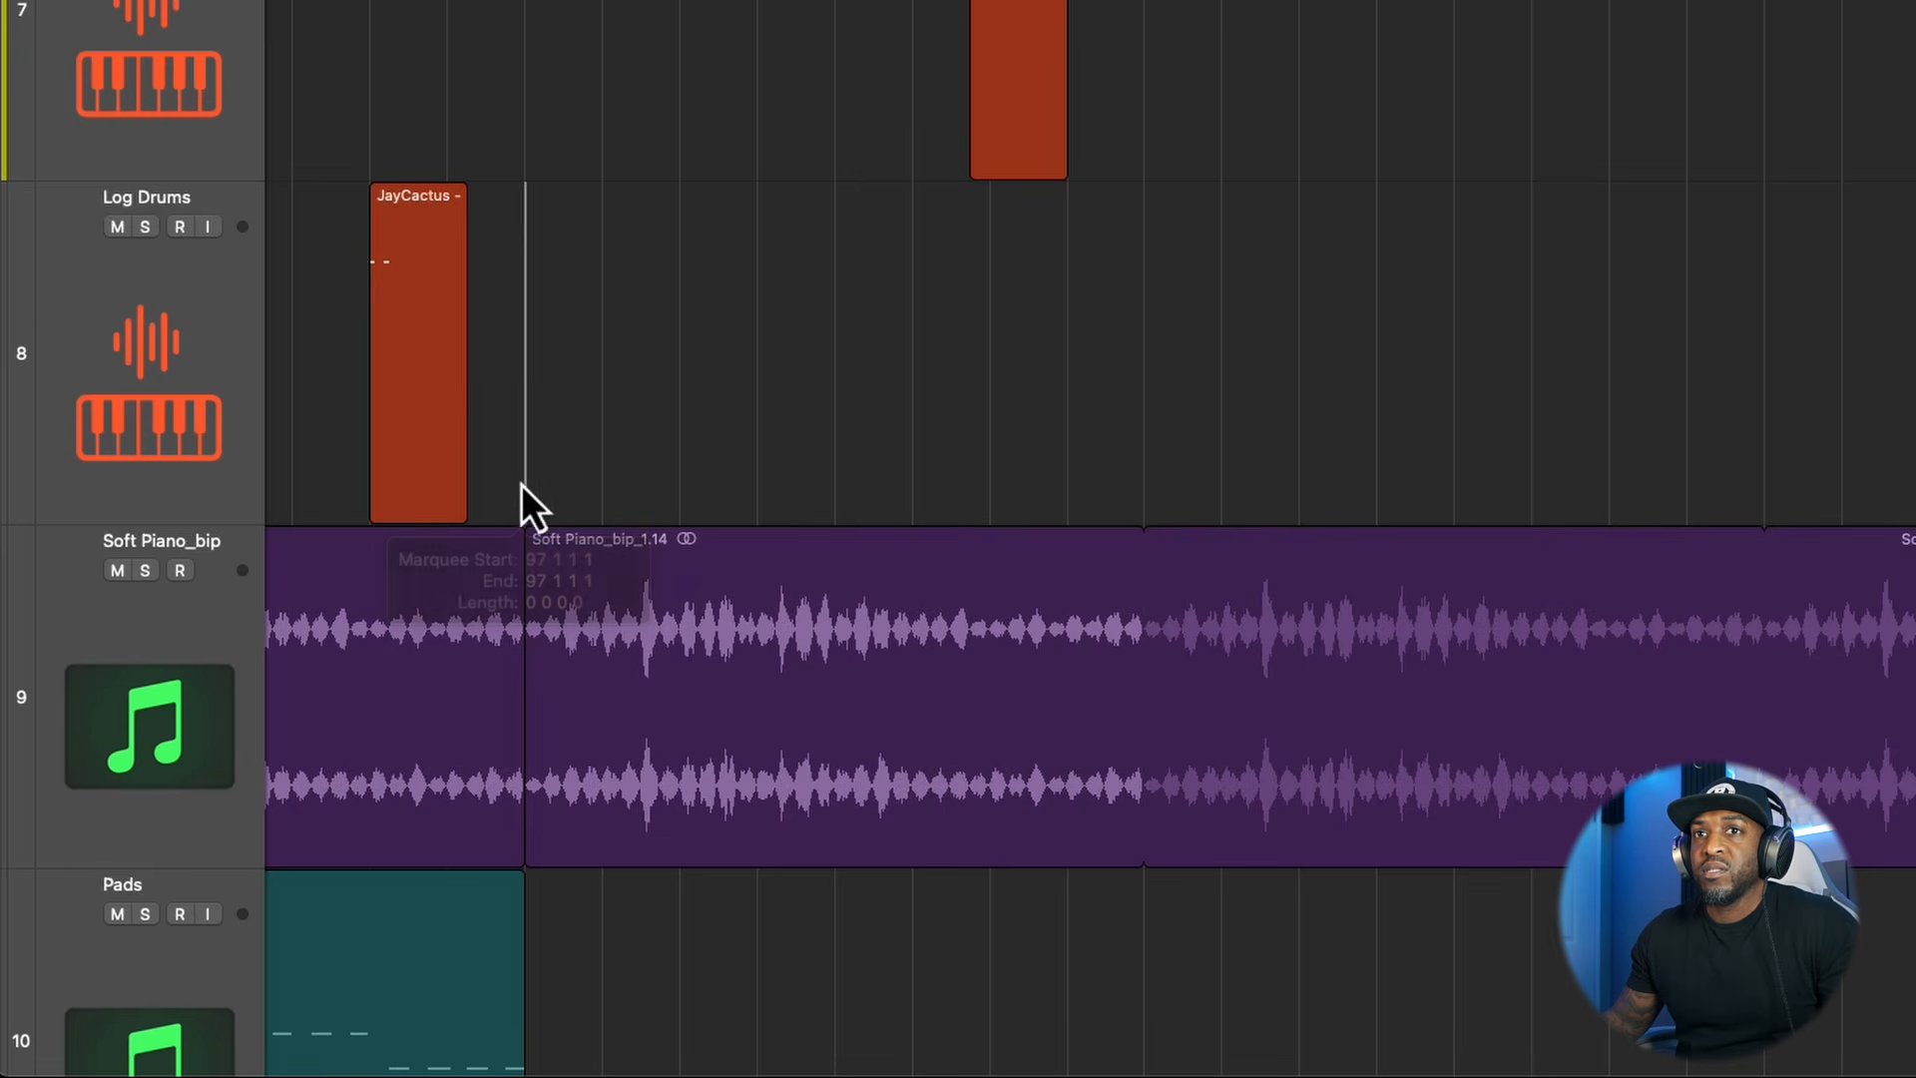
left_click(150, 575)
left_click(1142, 489)
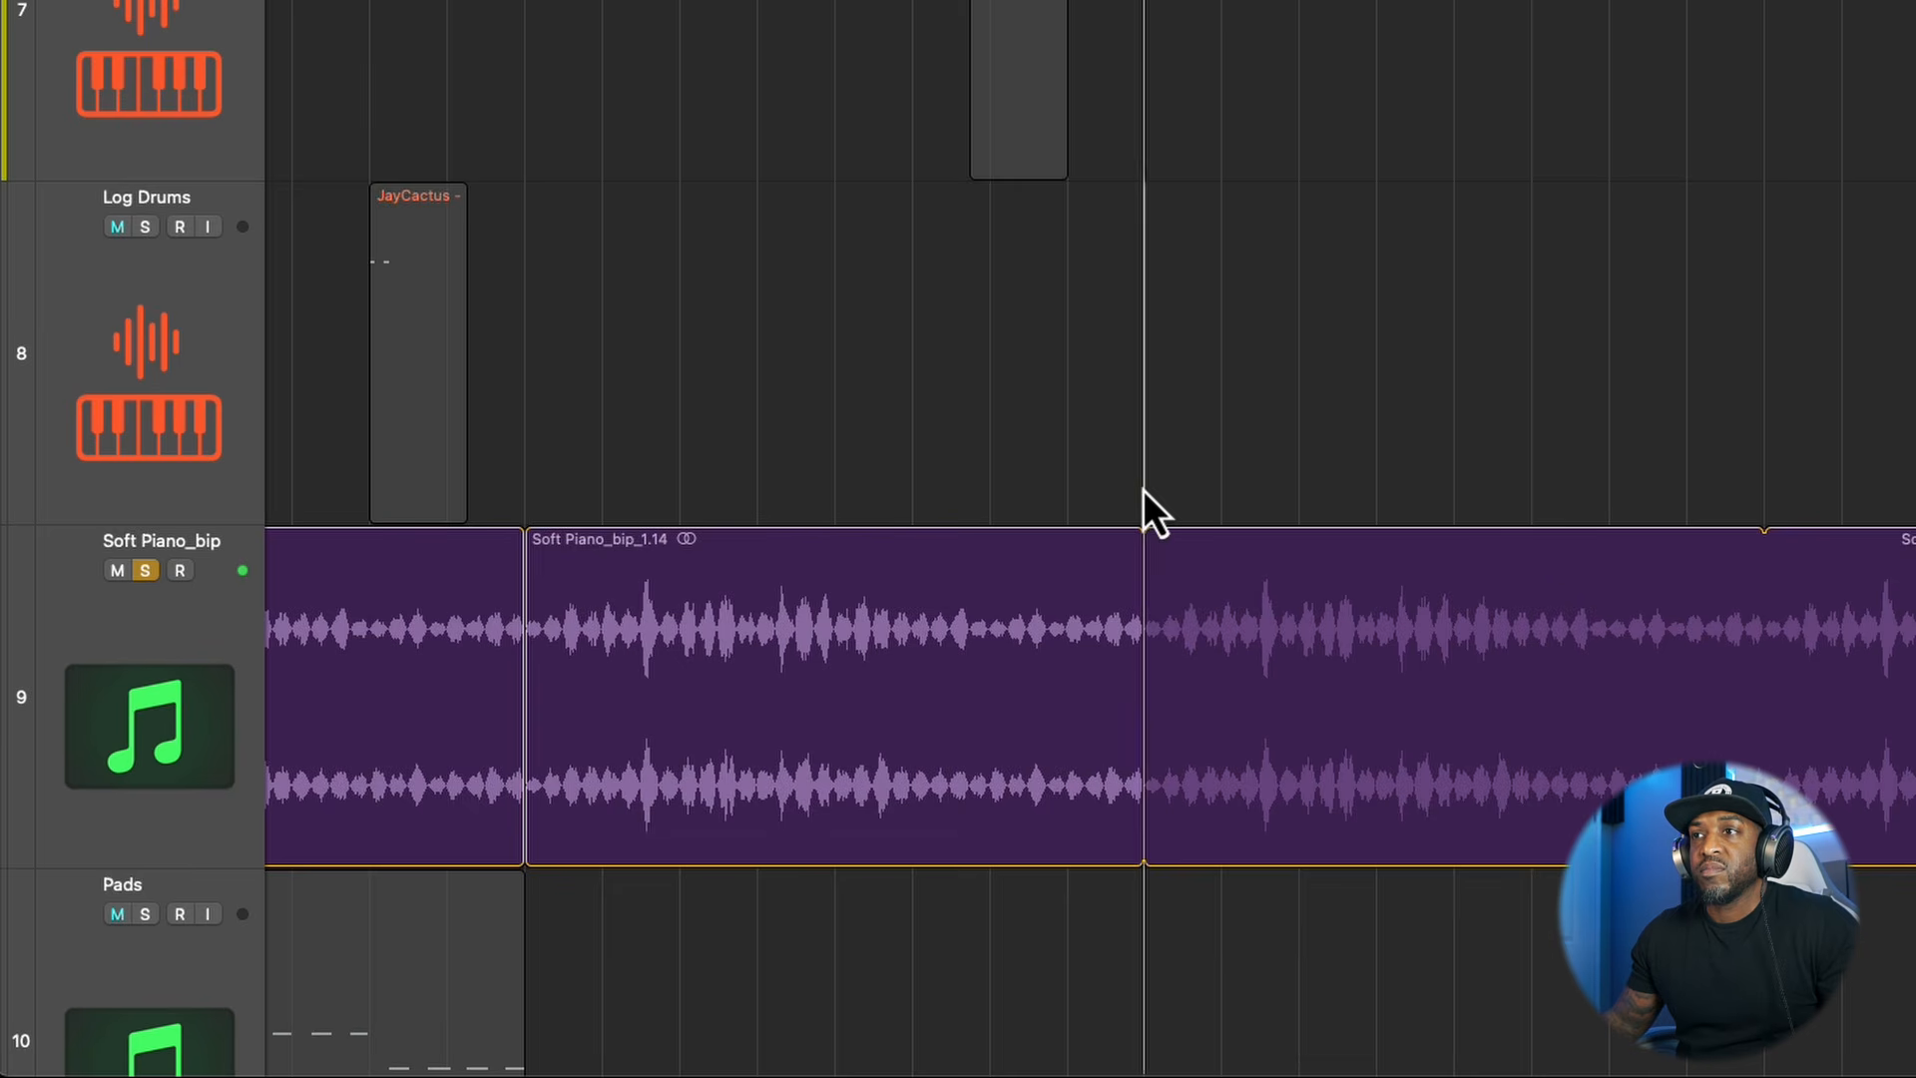
key("space")
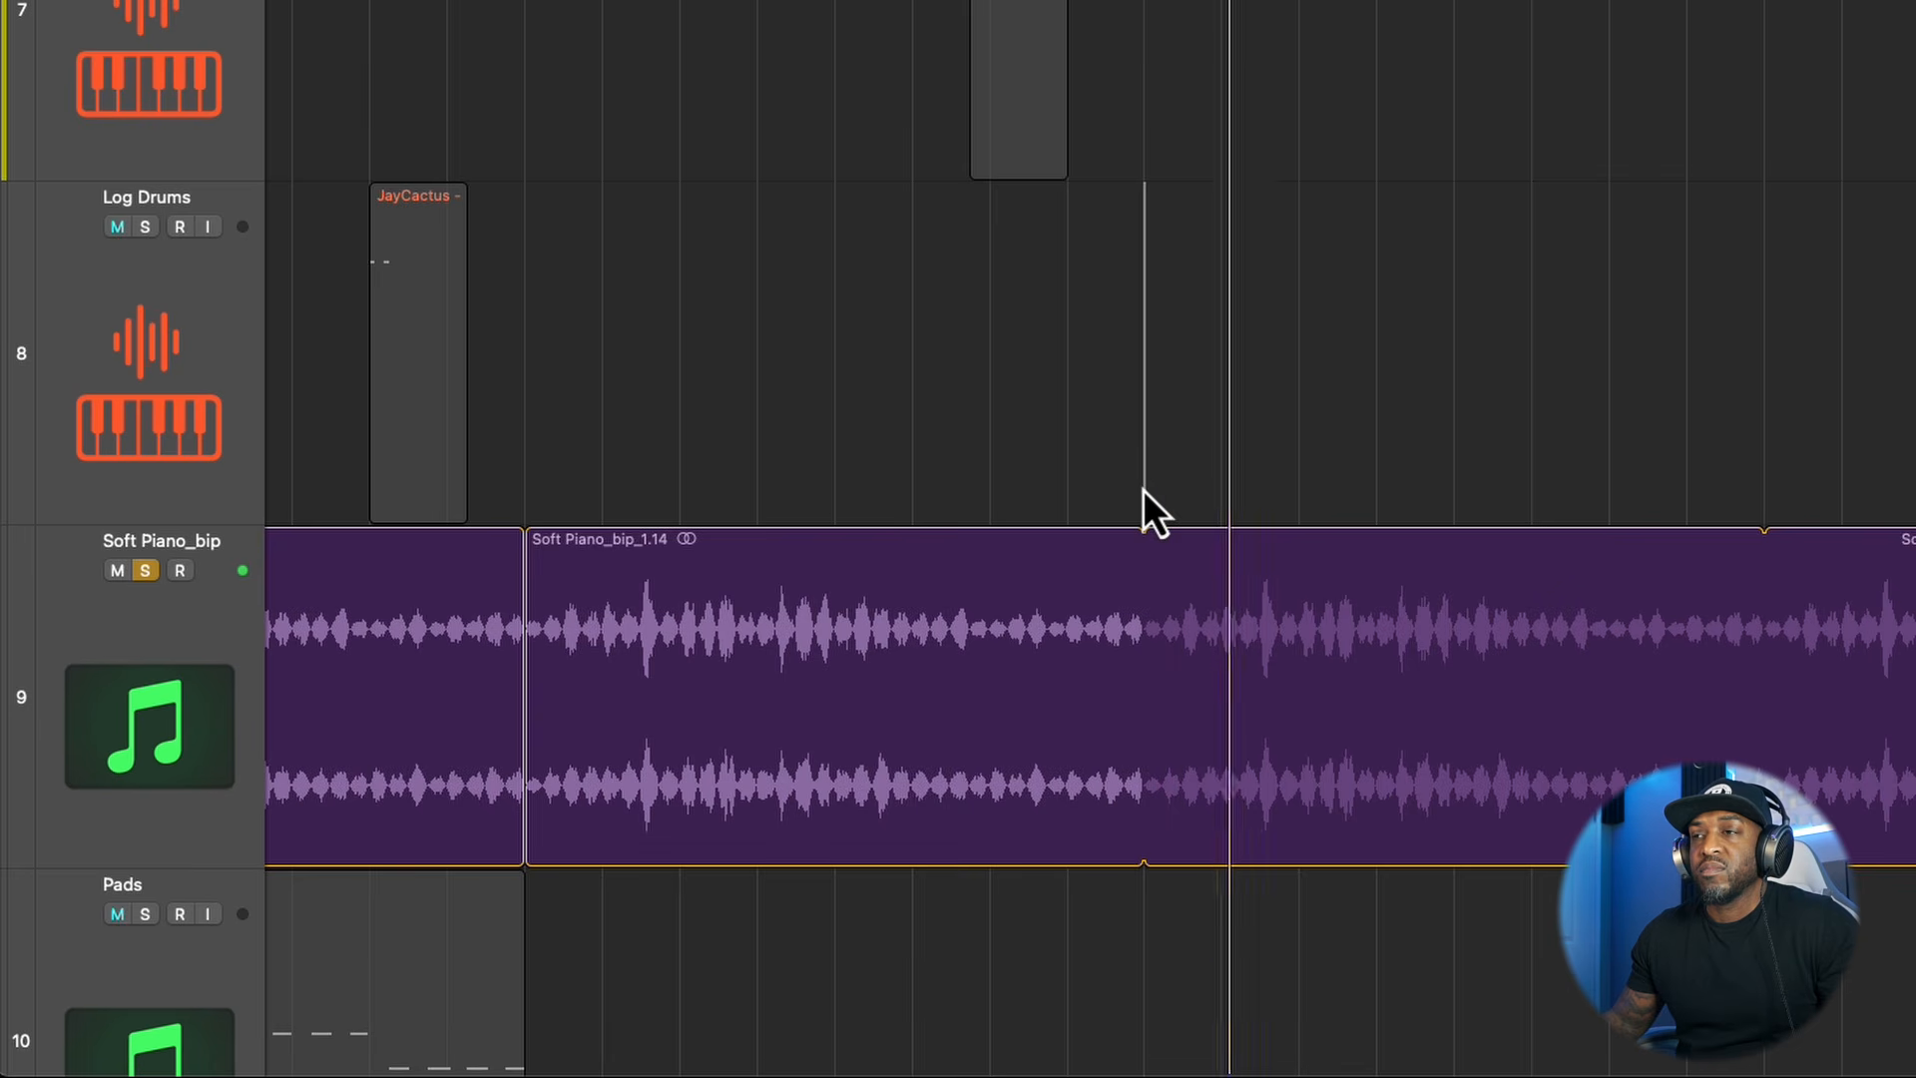
key("space")
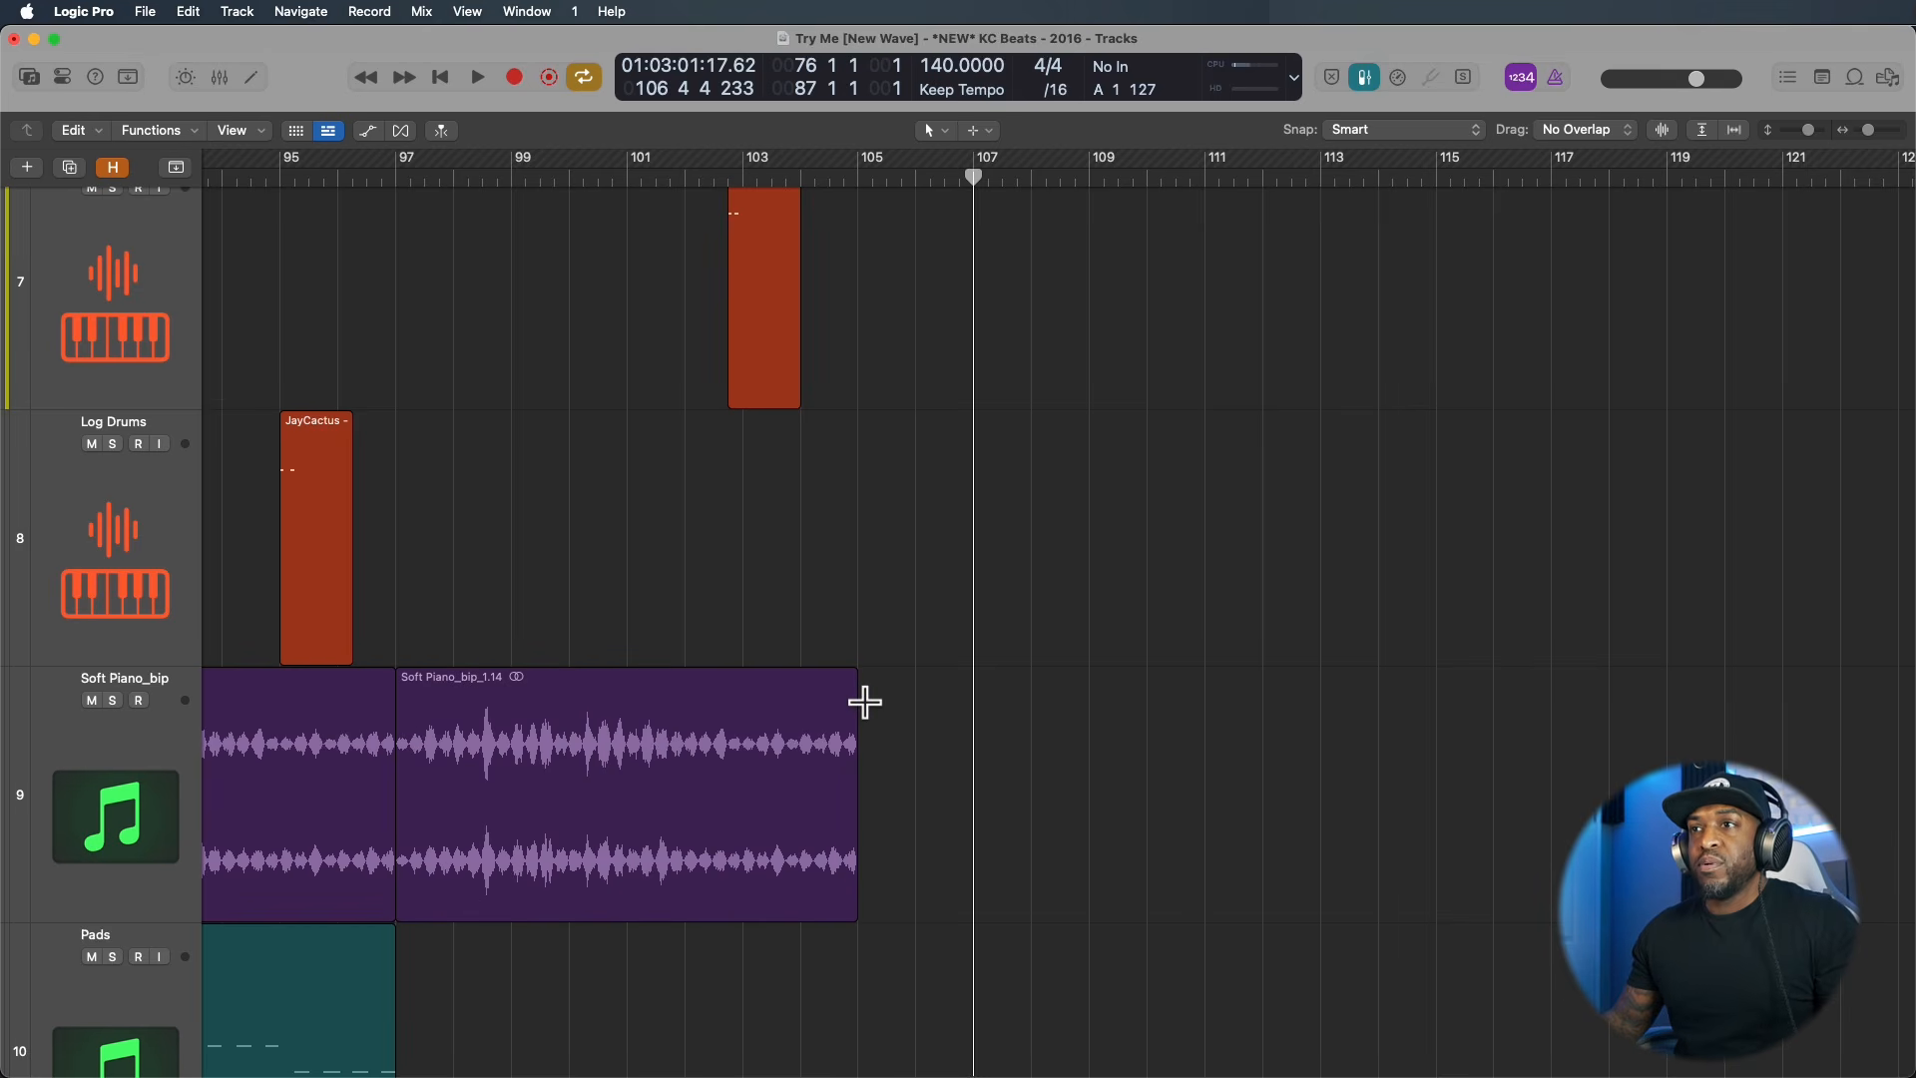
Try looping the Soft Piano_bip region at bar 97 out to about bar 118.
left_click_drag(864, 703, 1628, 712)
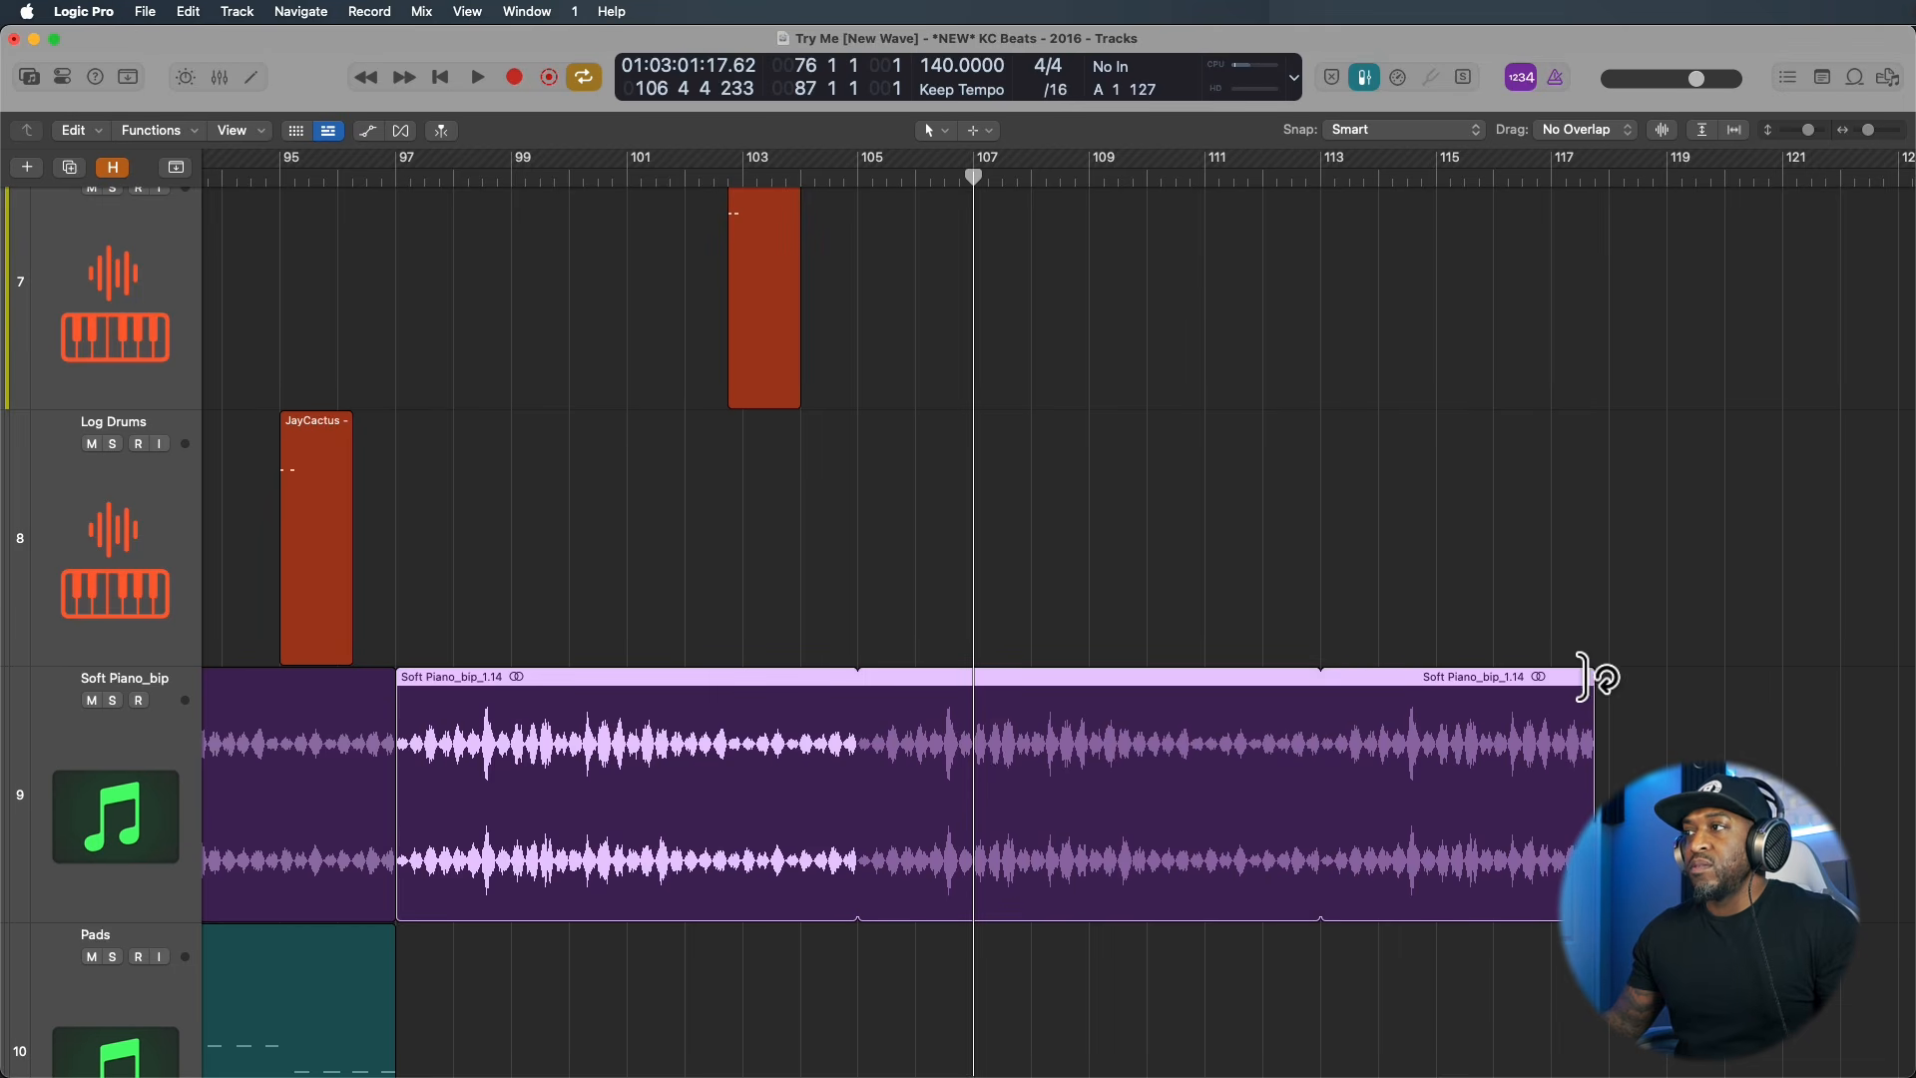
double_click(858, 683, "super")
Add a fade-out about one bar long to the end of the last Soft Piano_bip region, and undo it.
left_click_drag(856, 672, 854, 672)
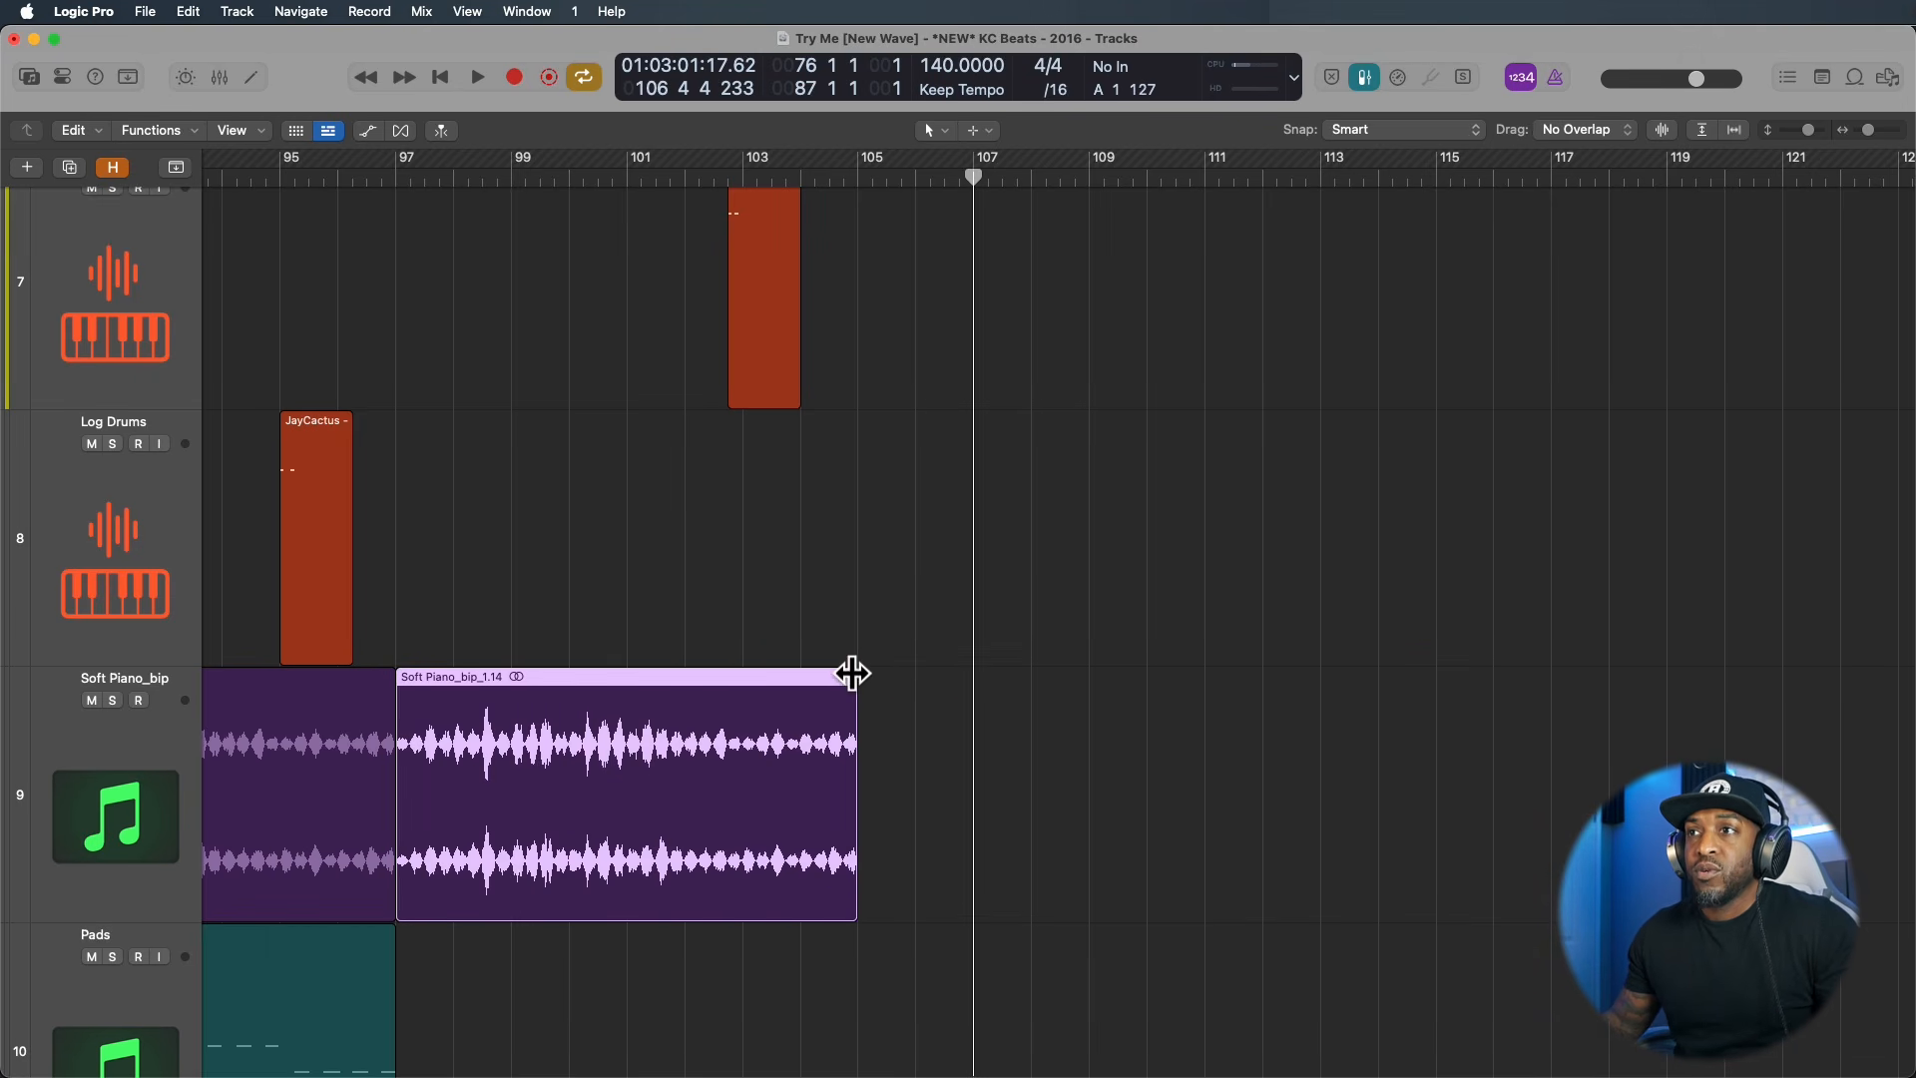
left_click_drag(852, 672, 804, 644)
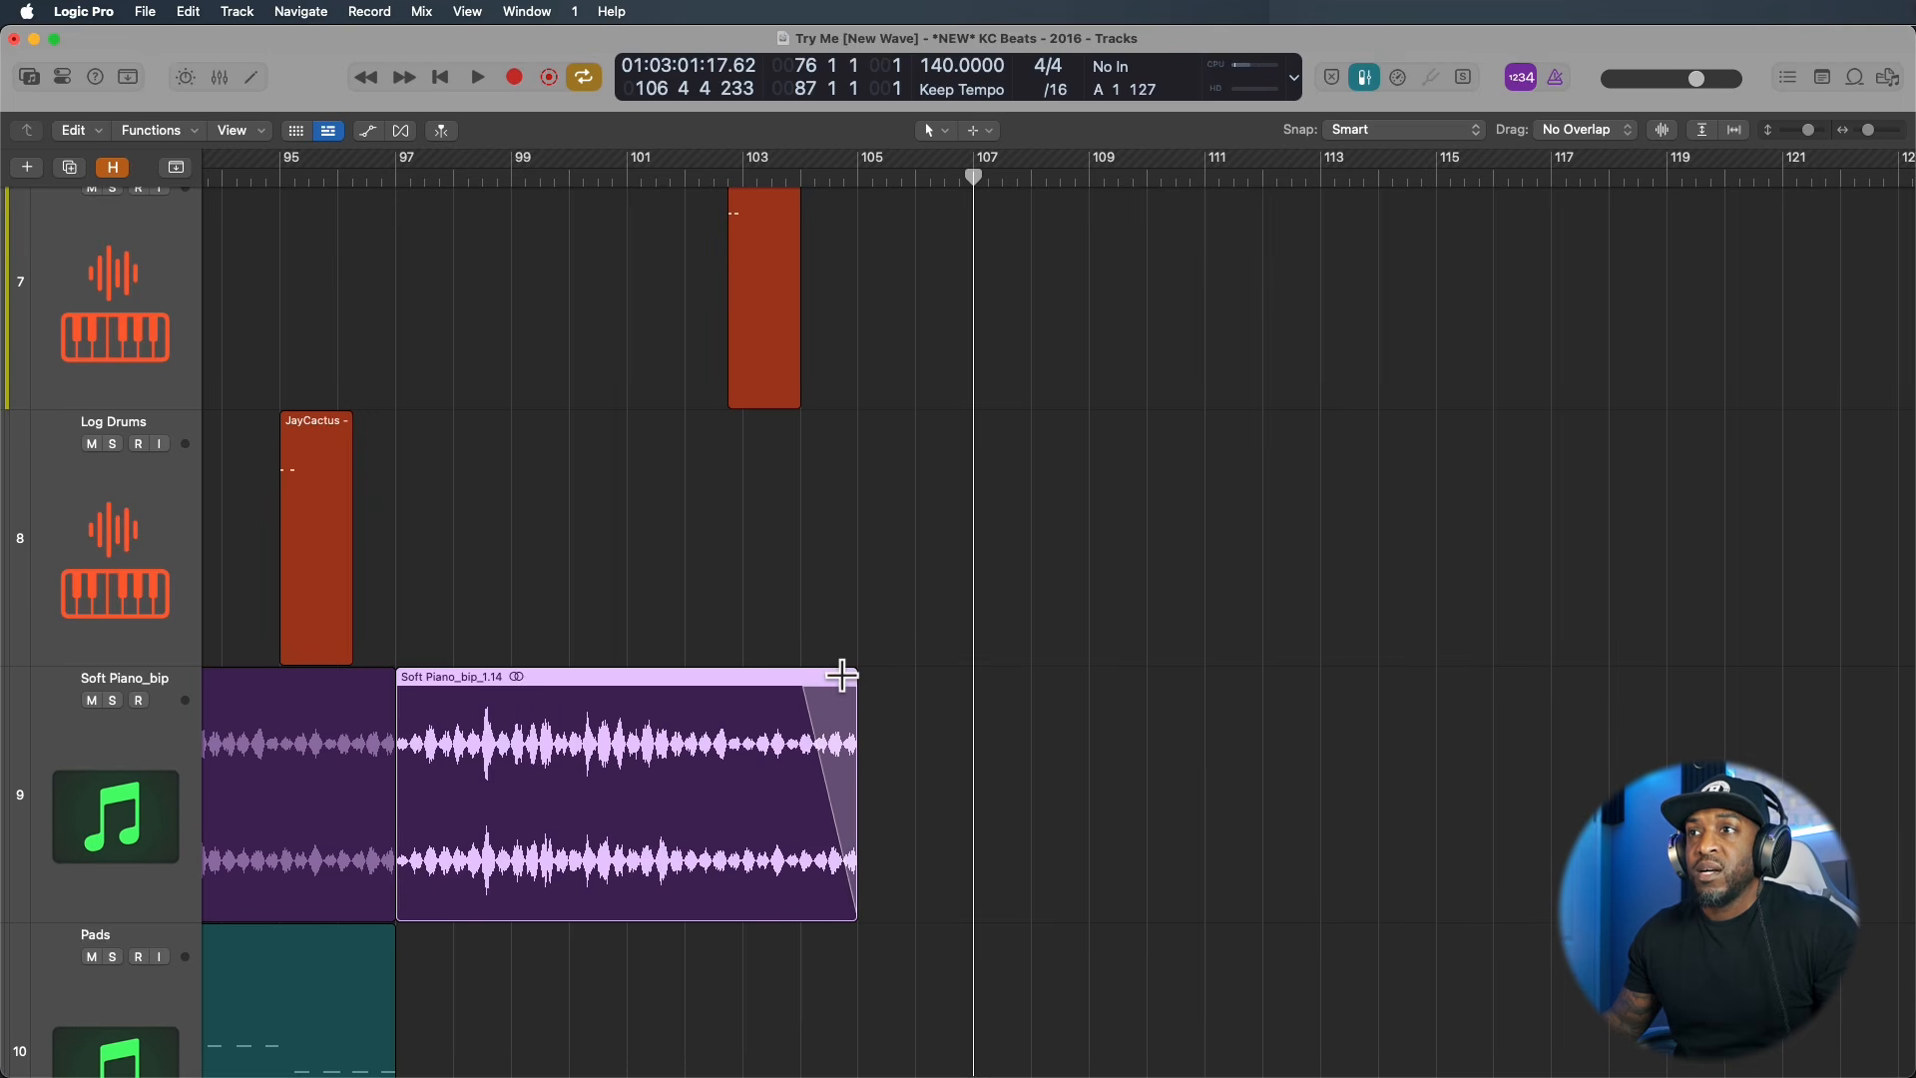
key("super+z")
Try extending the end of the last Soft Piano_bip region past bar 105, undoing the first attempt.
left_click_drag(852, 793, 1074, 786)
key("super+z")
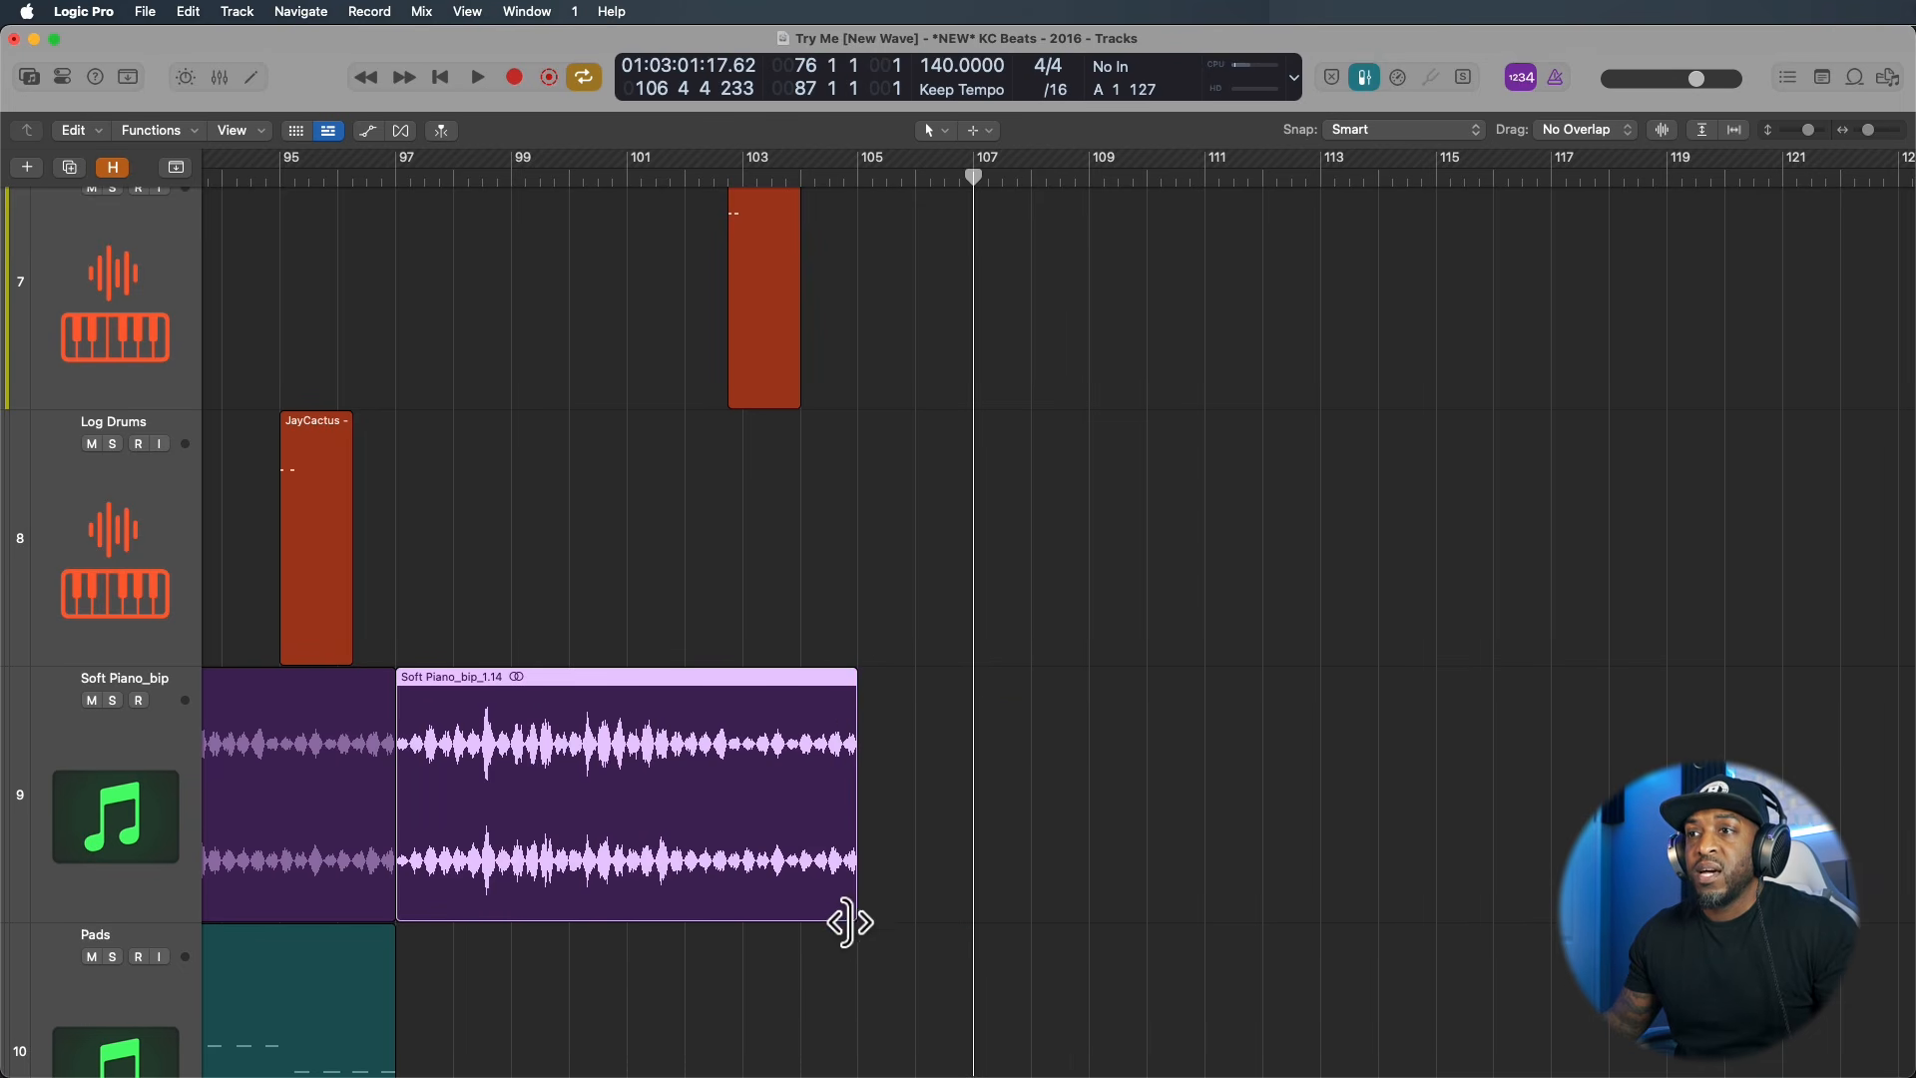
left_click_drag(849, 915, 1001, 826)
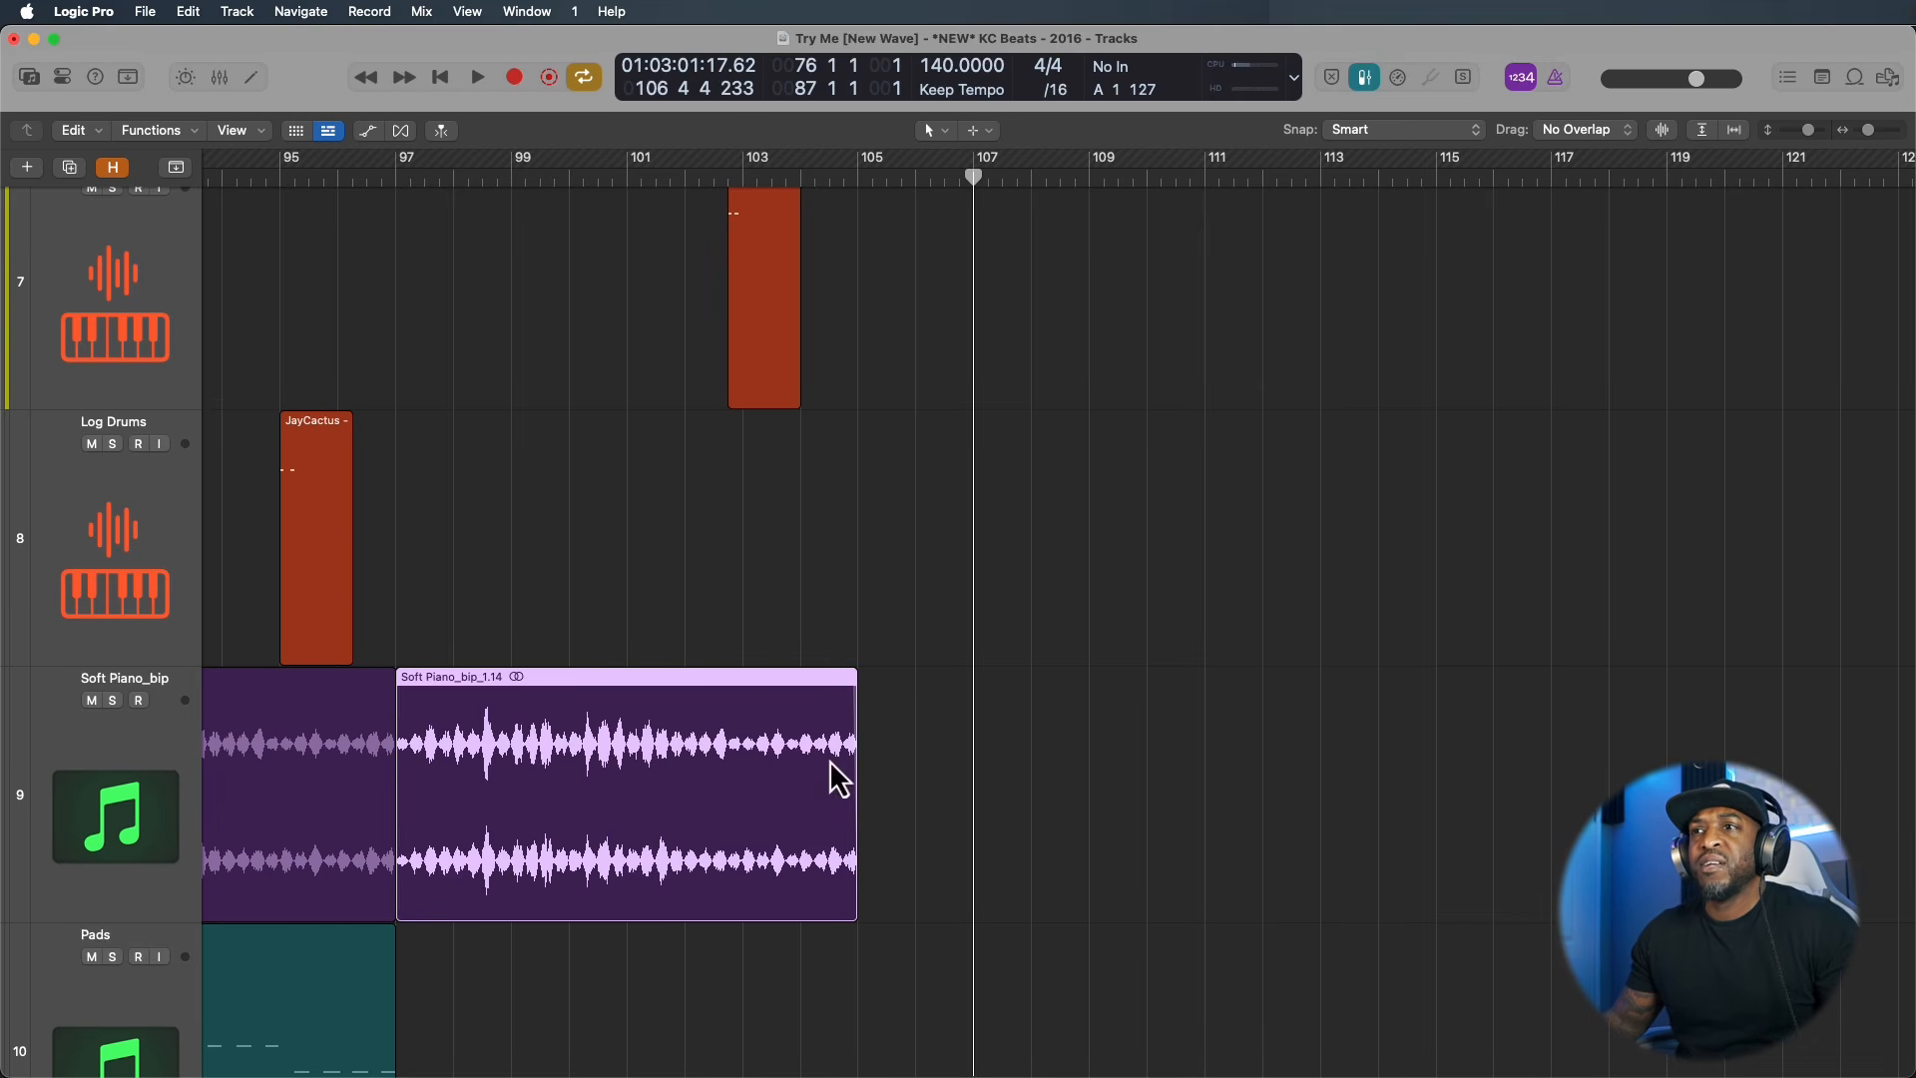
Add a fade-out about two bars long to the end of the last Soft Piano_bip region and audition it with the track soloed.
key("super+Up")
left_click_drag(826, 710, 700, 670)
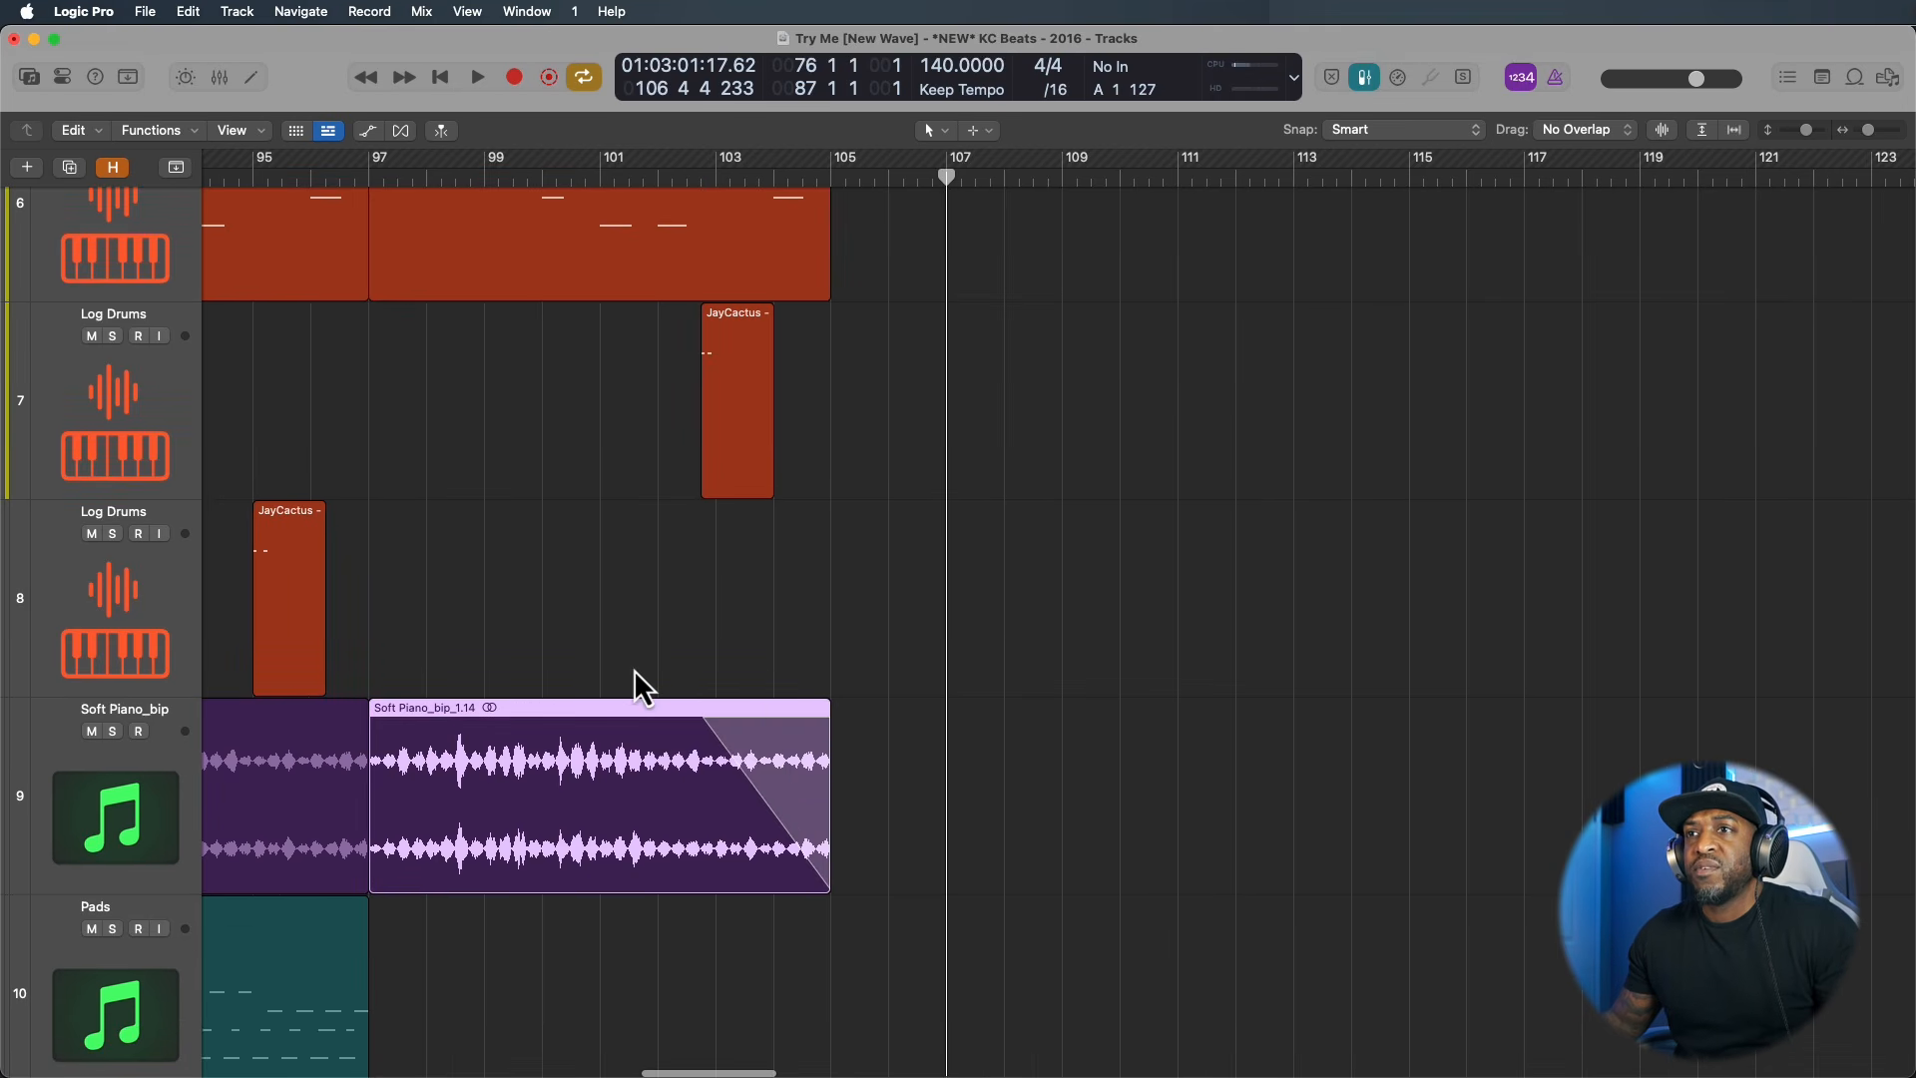
left_click(633, 668)
key("space")
left_click(113, 731)
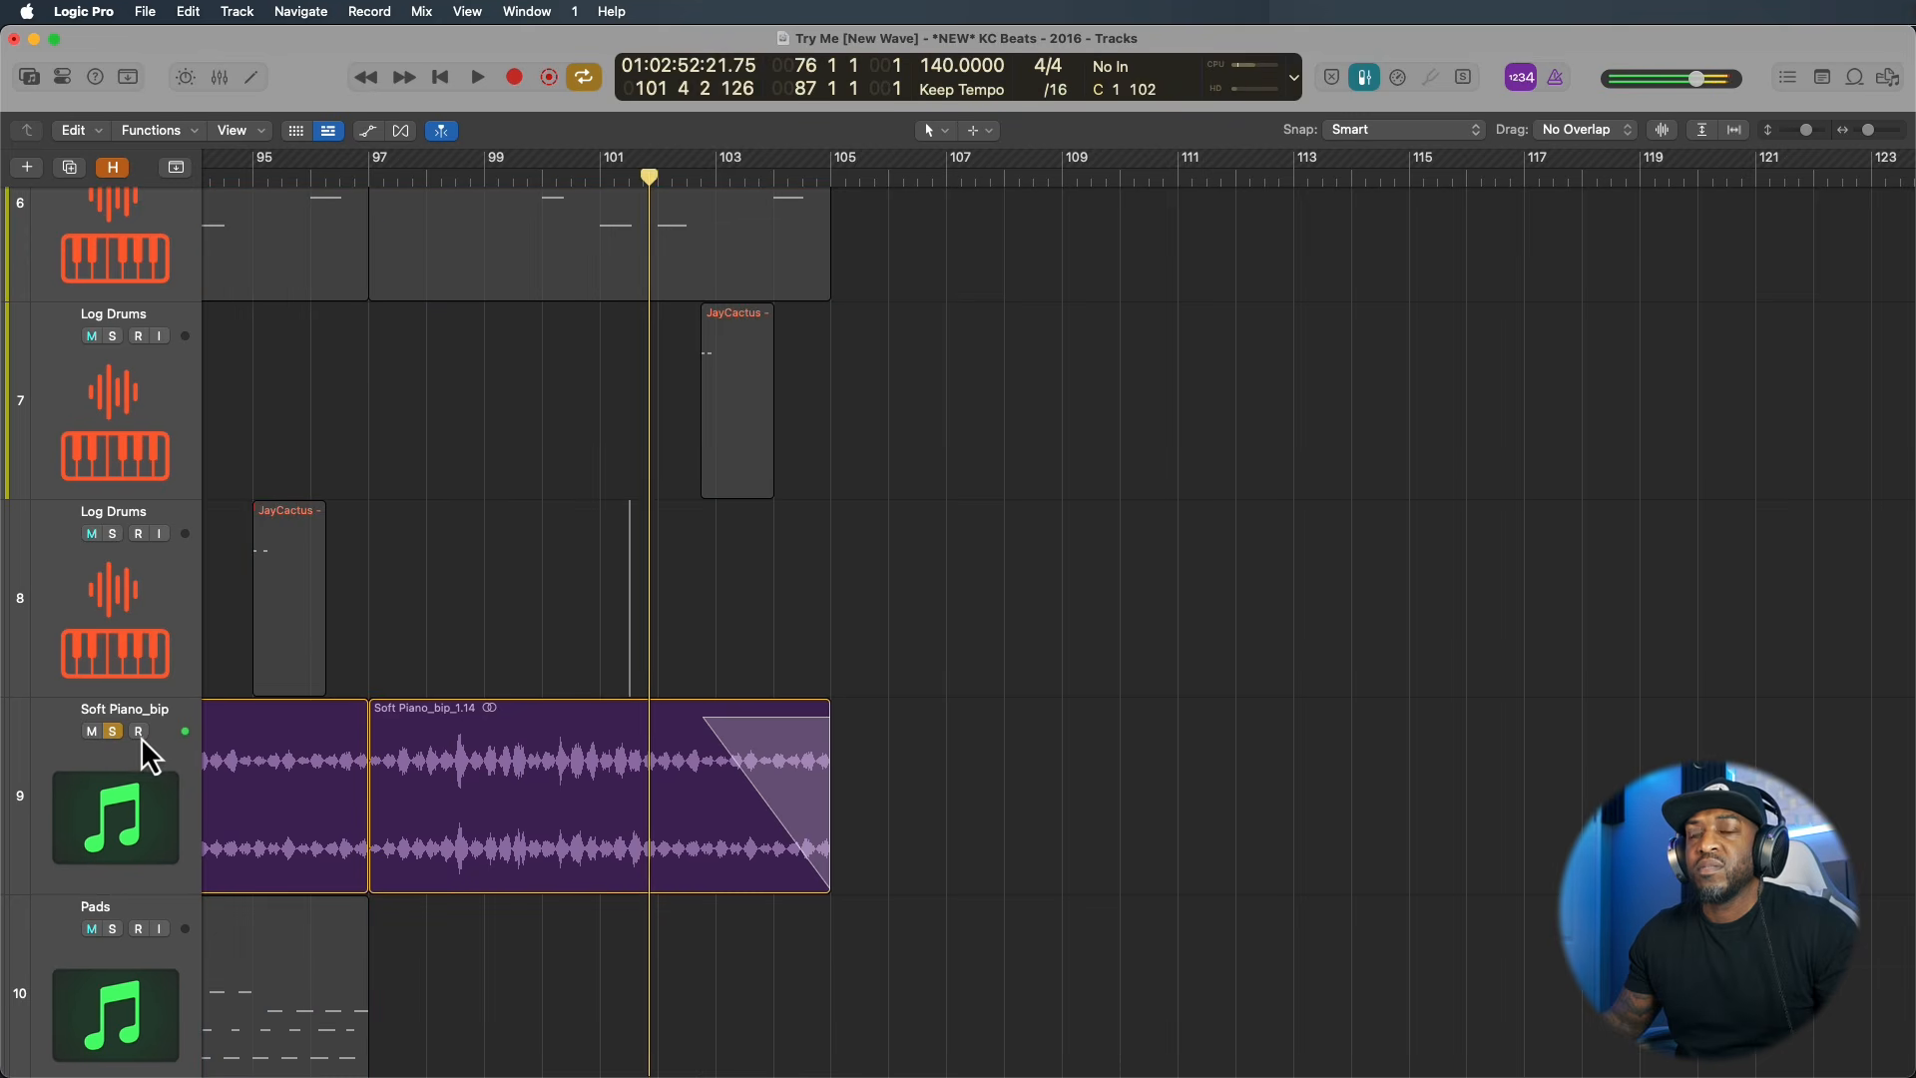
key("space")
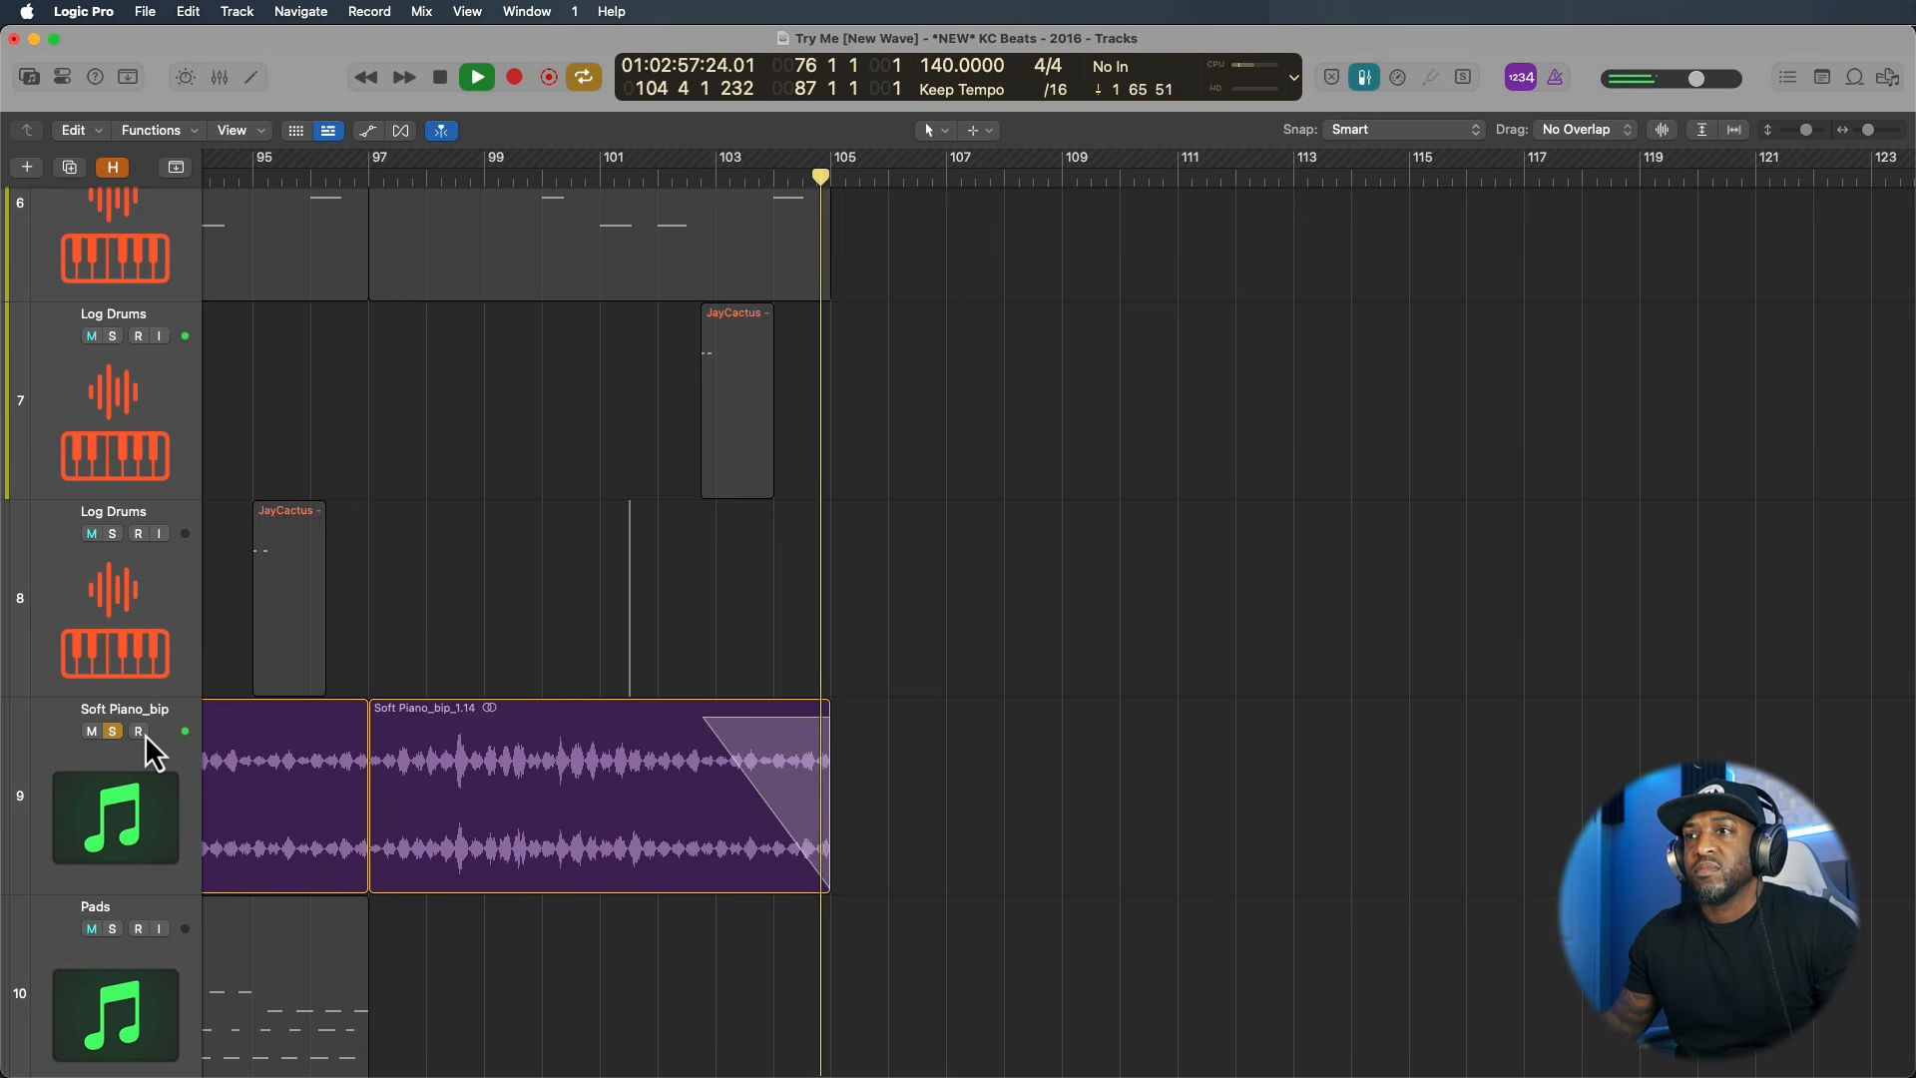
key("space")
Add a fade-out about one and a half bars long to the end of the last Soft Piano_bip region and change it to Slow Down.
left_click(513, 779)
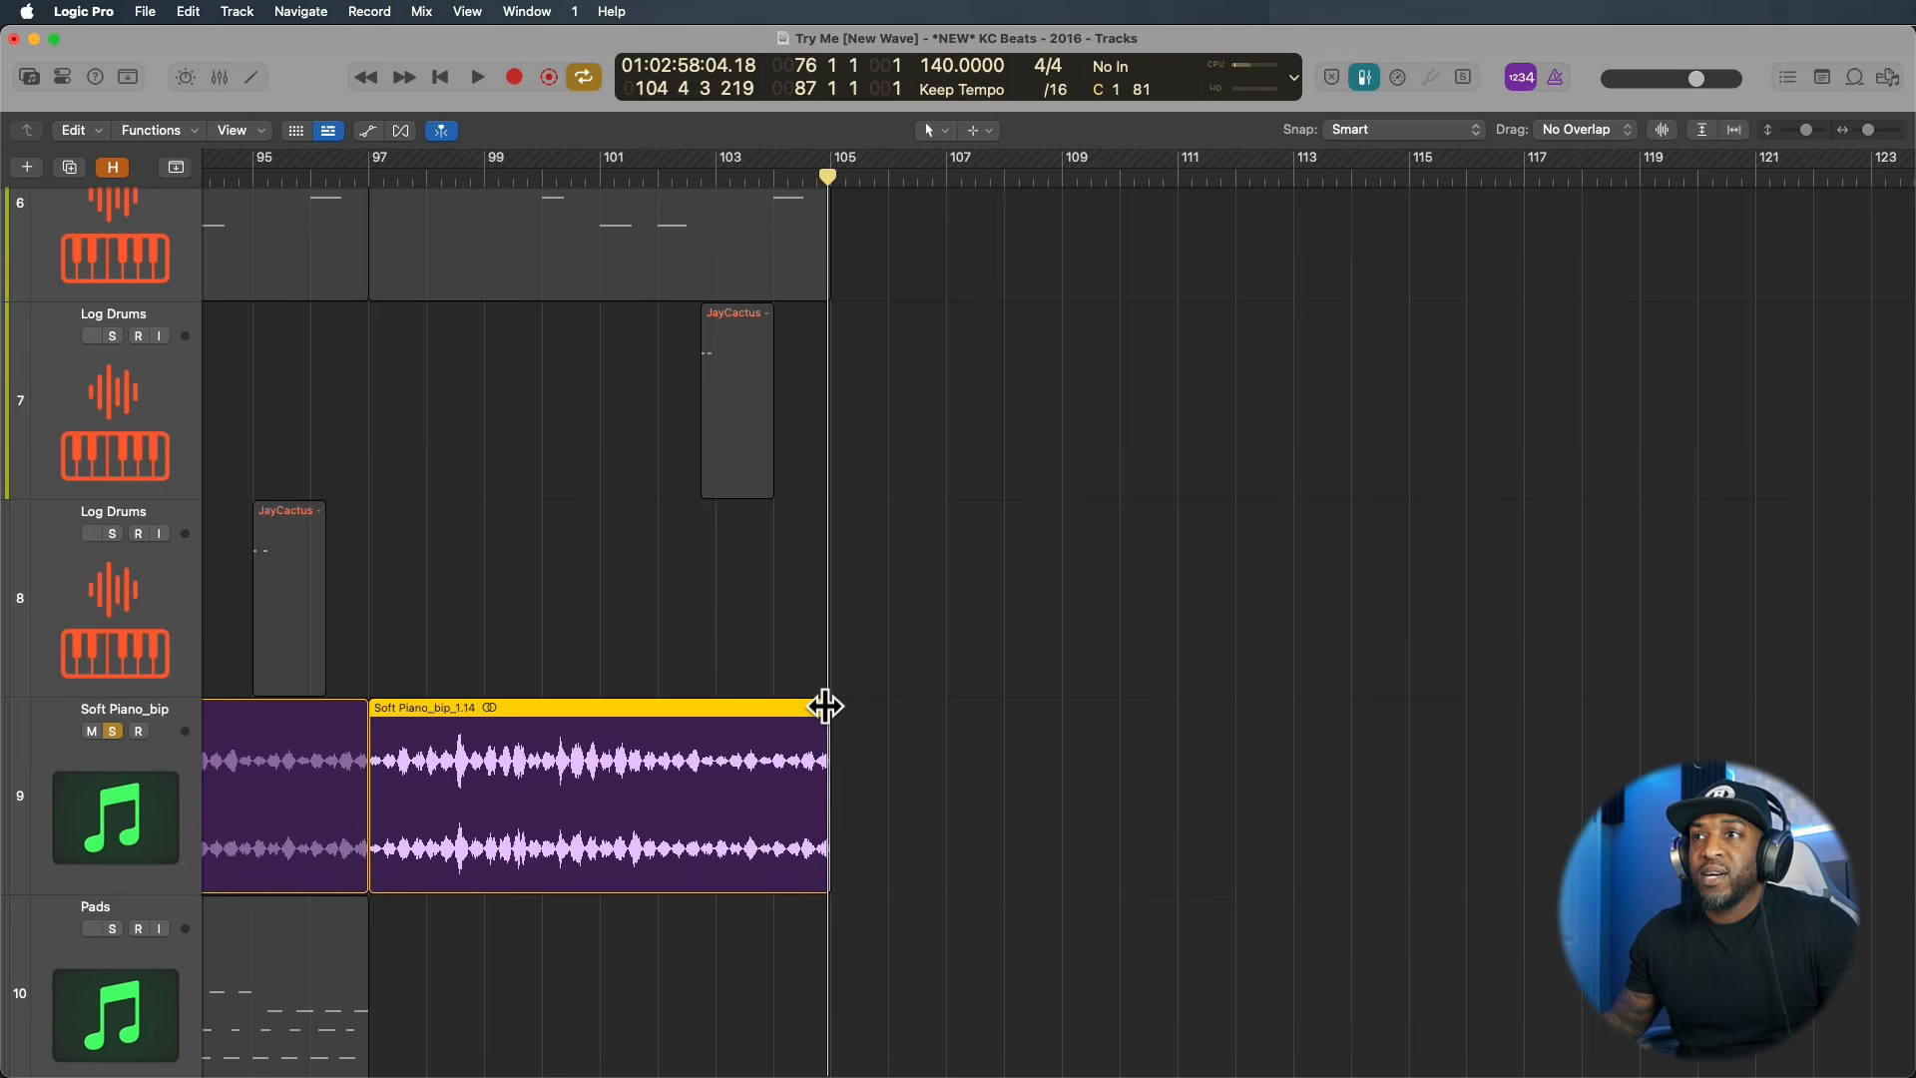
left_click_drag(824, 707, 756, 716)
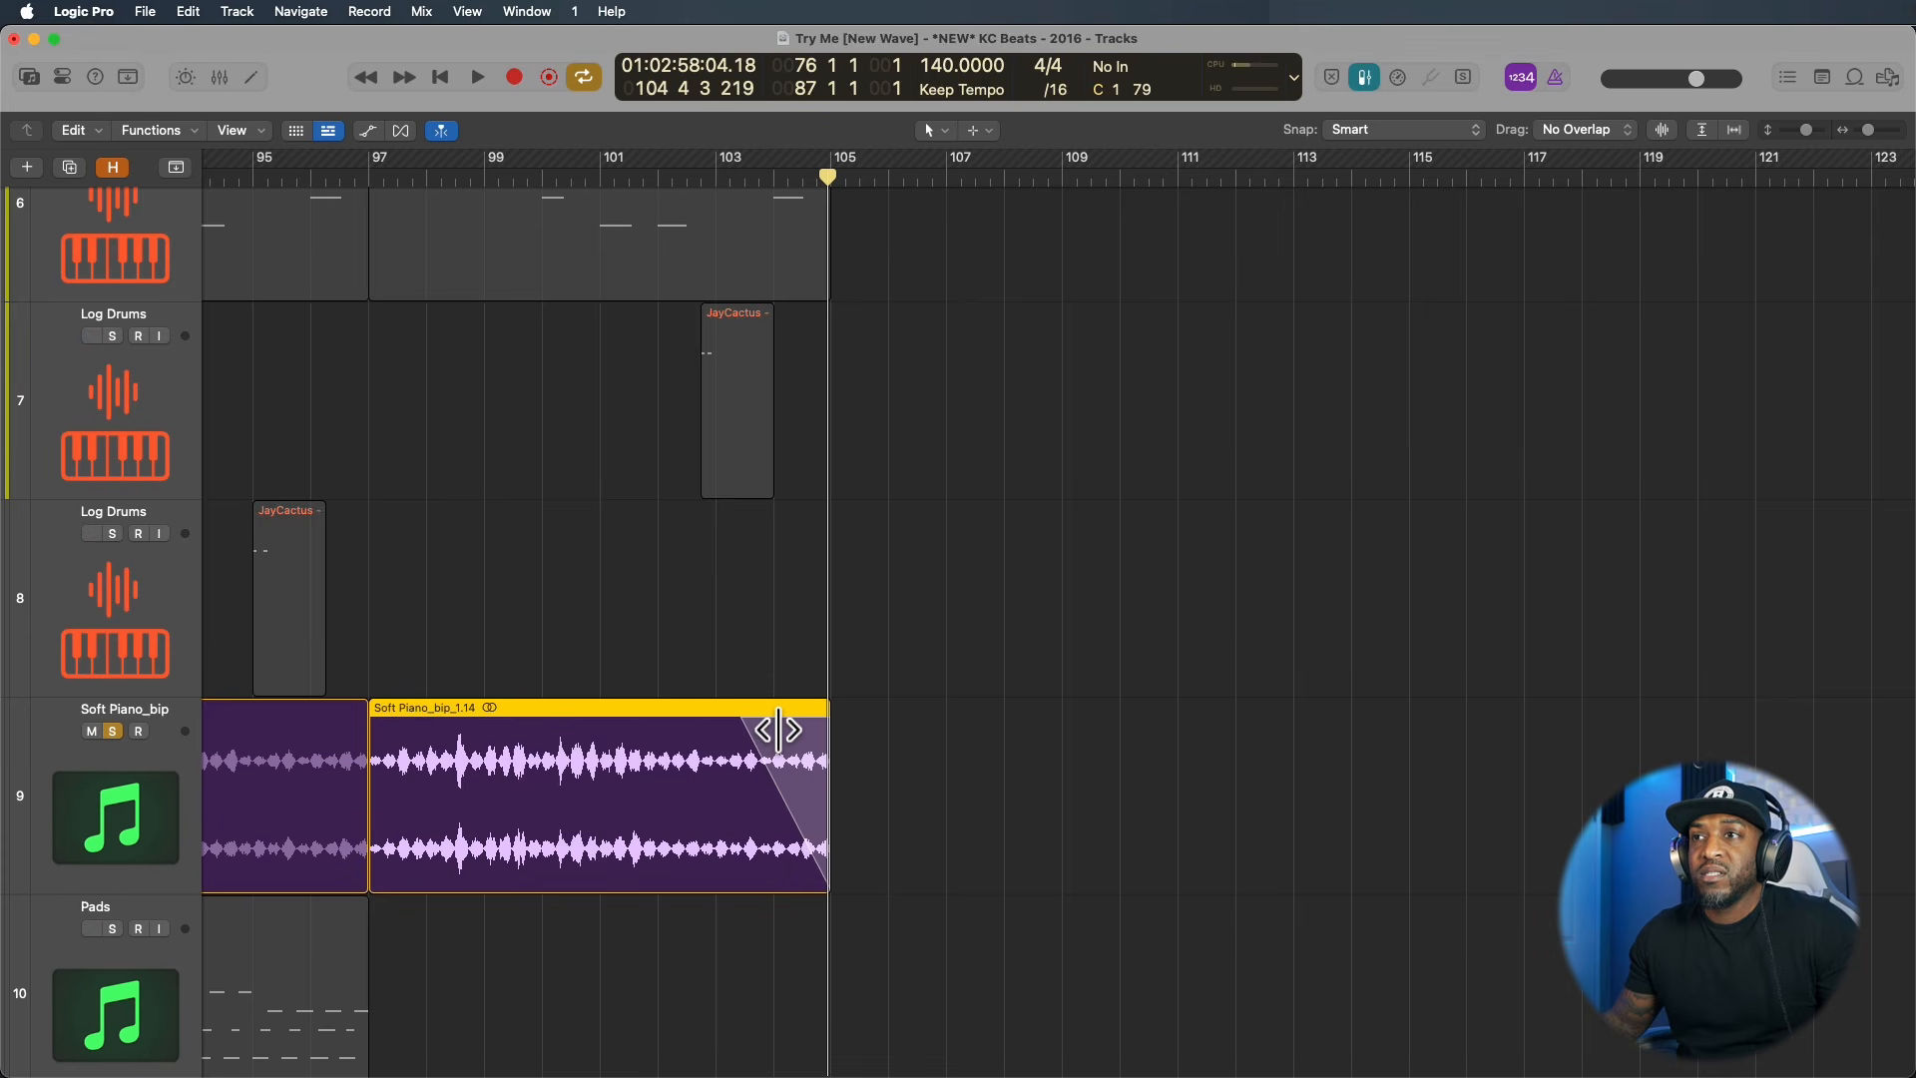
right_click(778, 730)
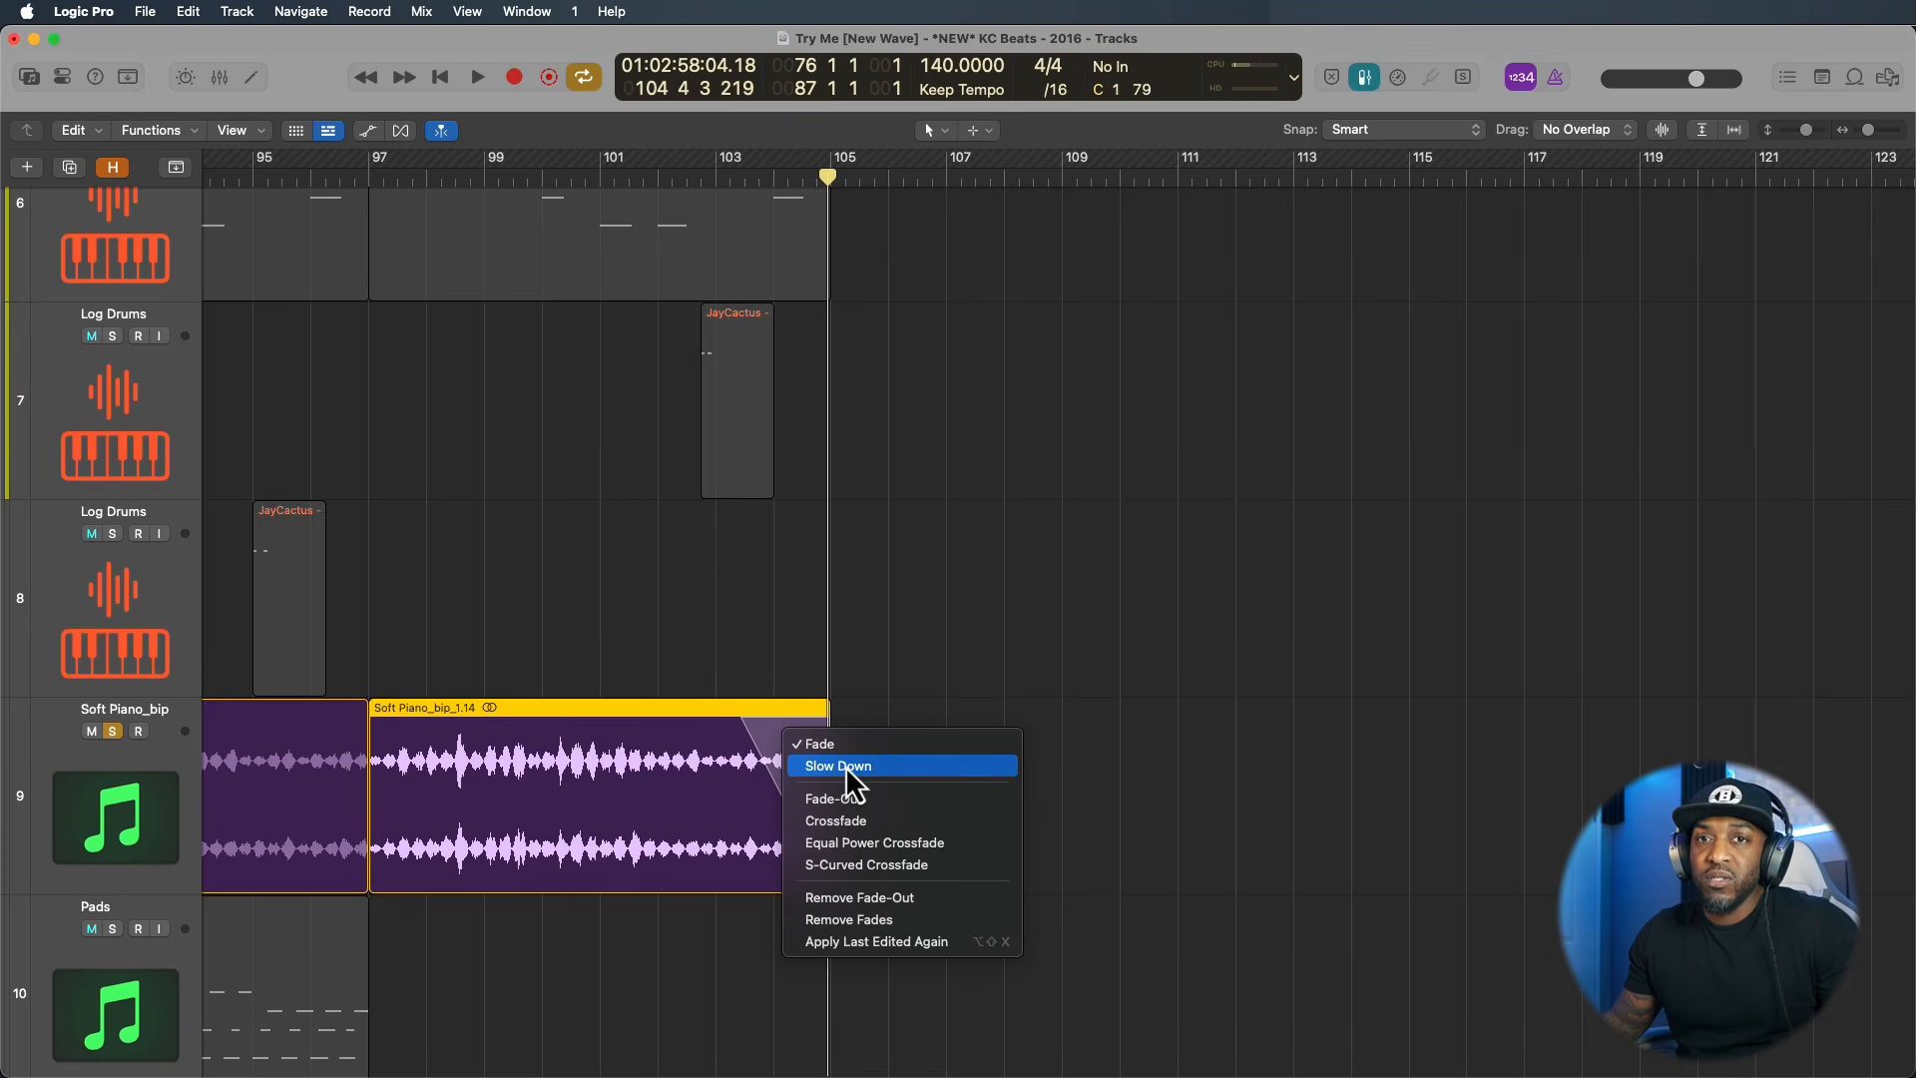
left_click(844, 767)
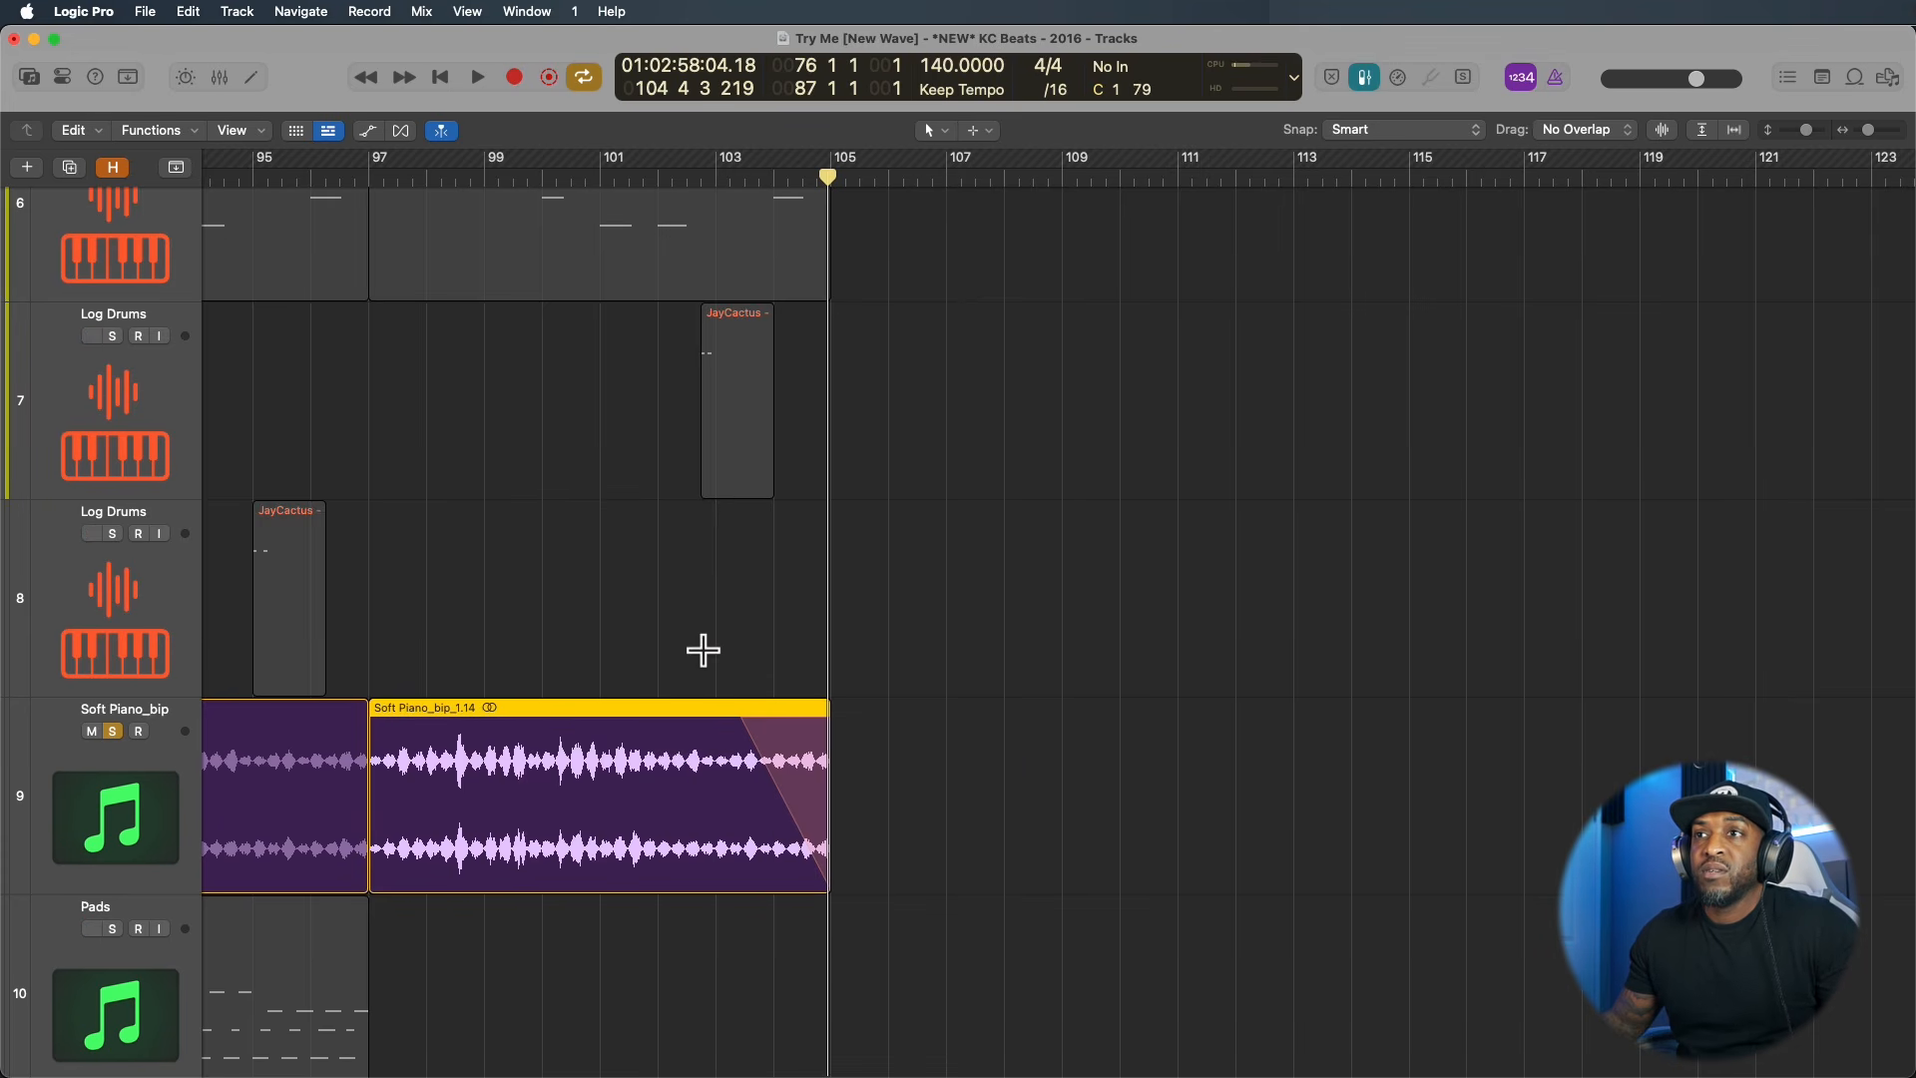
Audition the slow-down ending of the last Soft Piano_bip region from about bar 103, and remove the fade.
left_click(702, 649)
key("space")
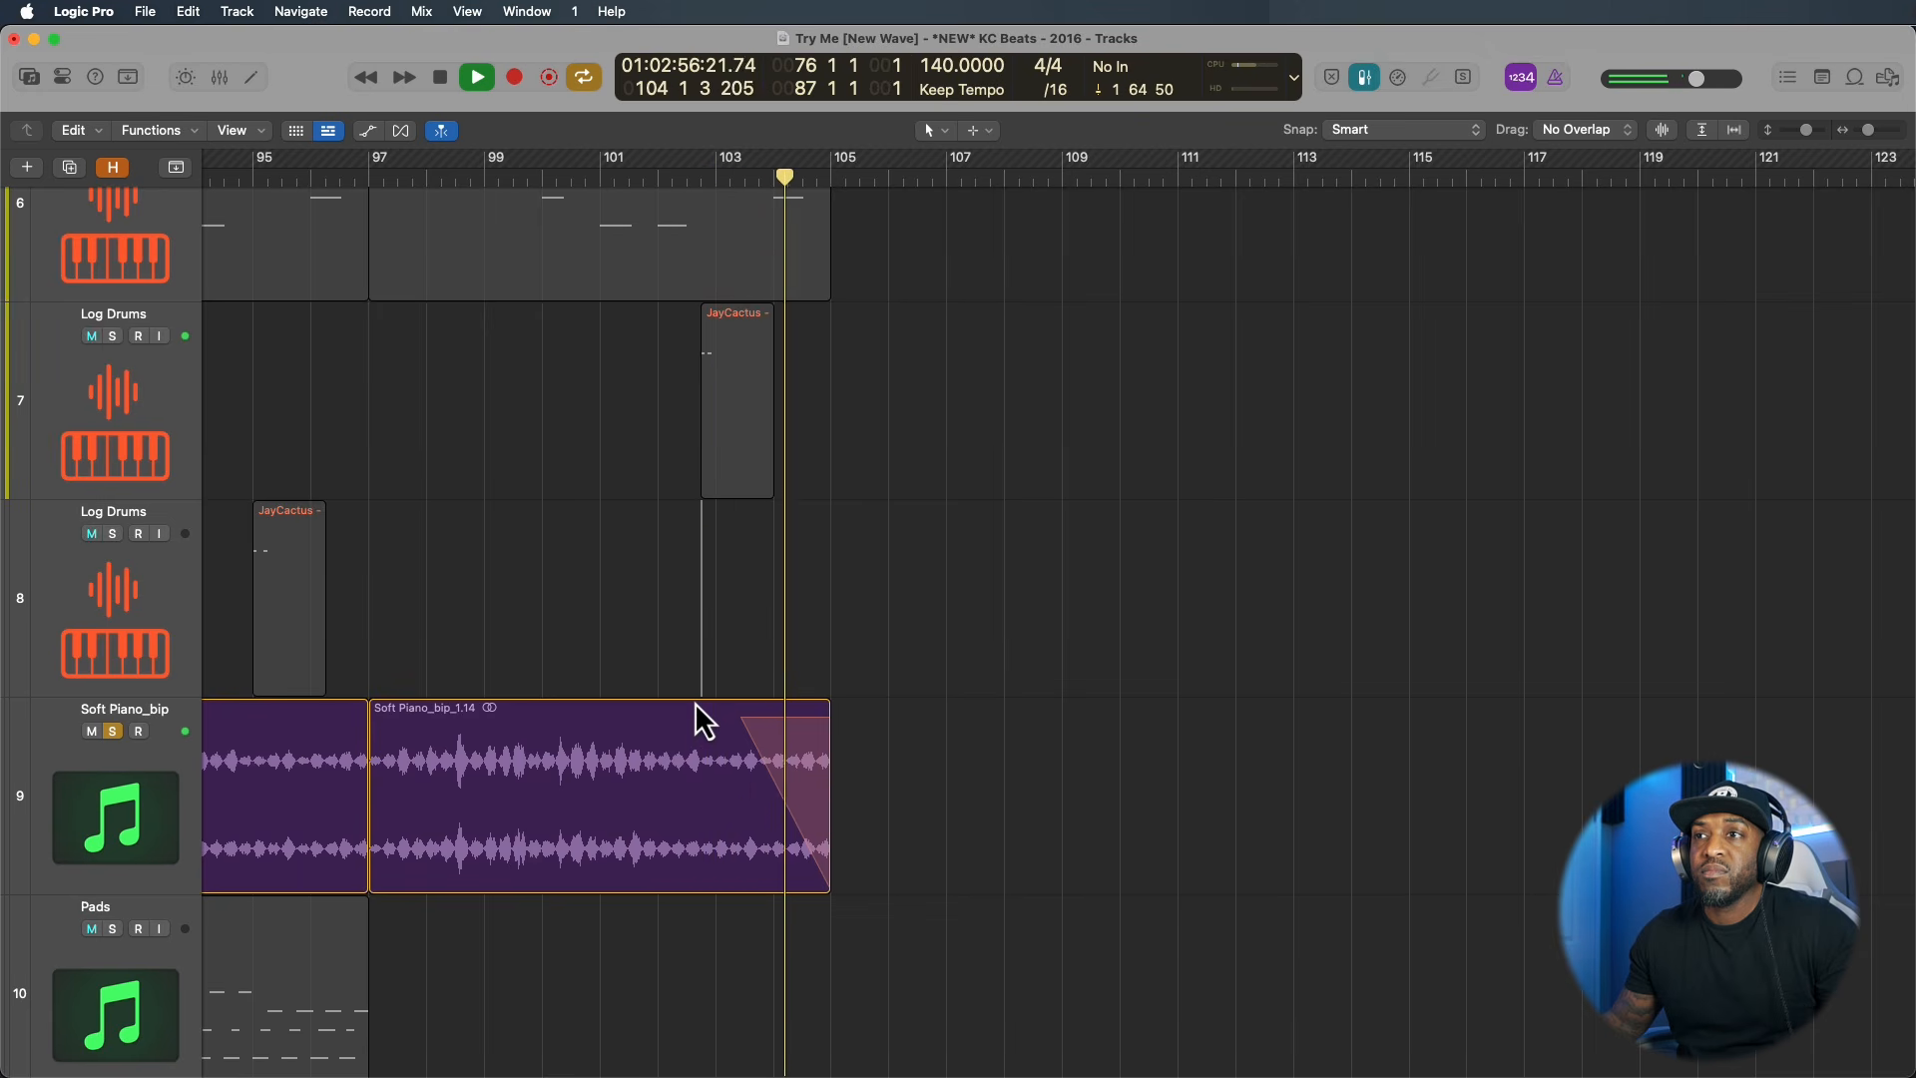
key("space")
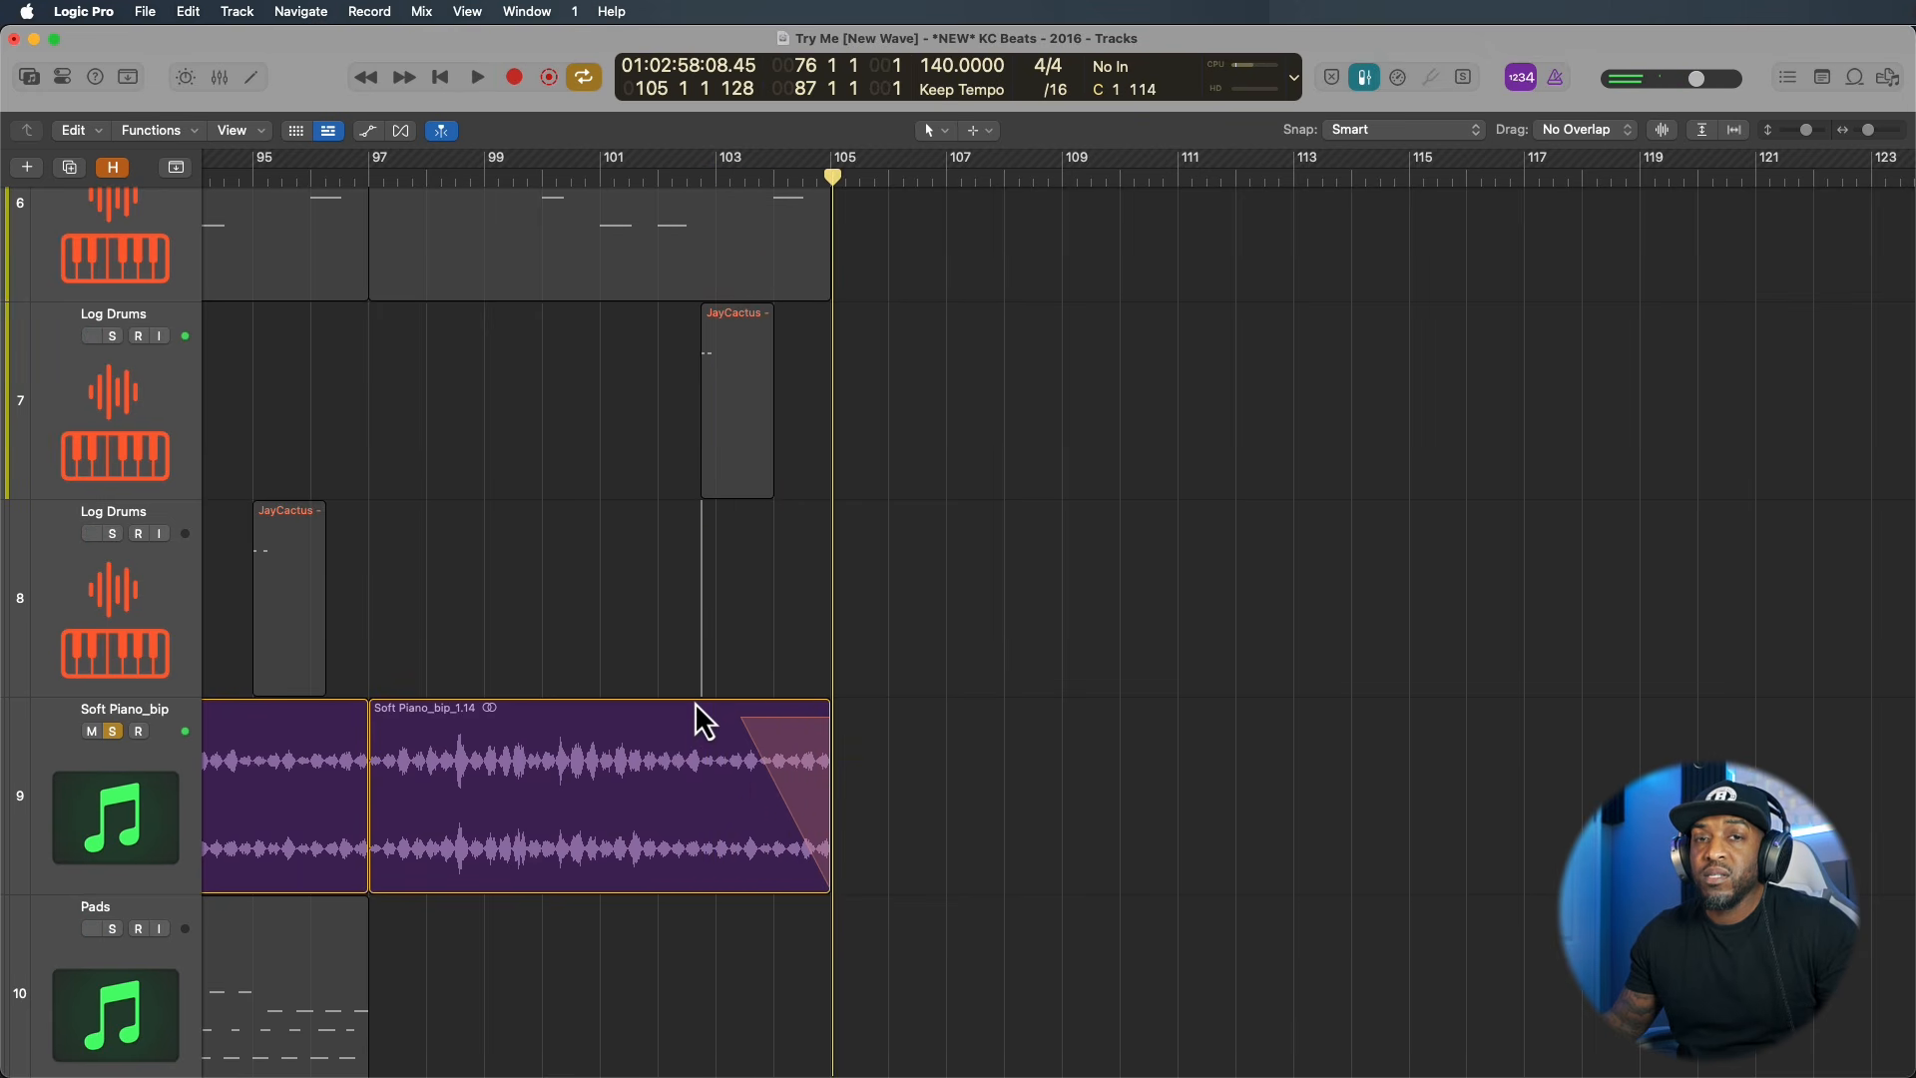
left_click(748, 703)
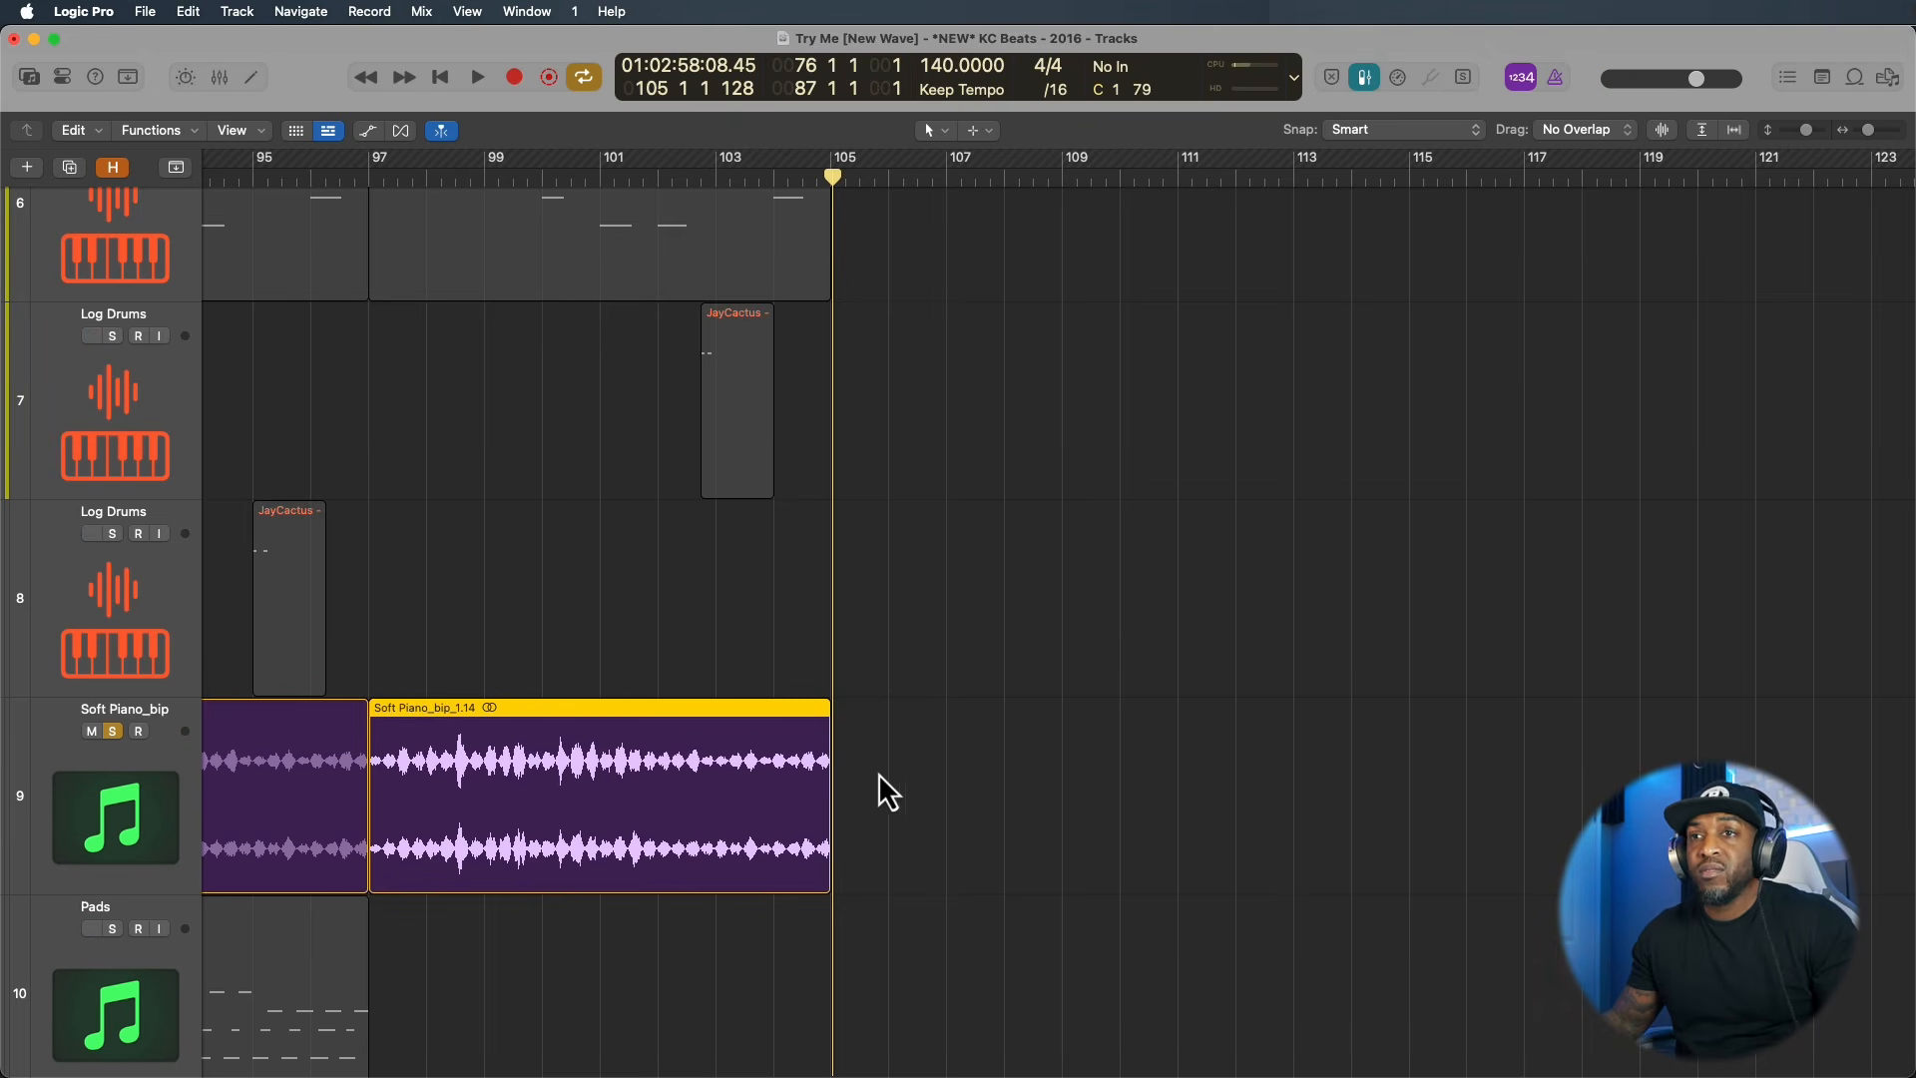
Turn off solo on the Soft Piano_bip track.
scroll(869, 793, "down", 4)
scroll(871, 779, "down", 5)
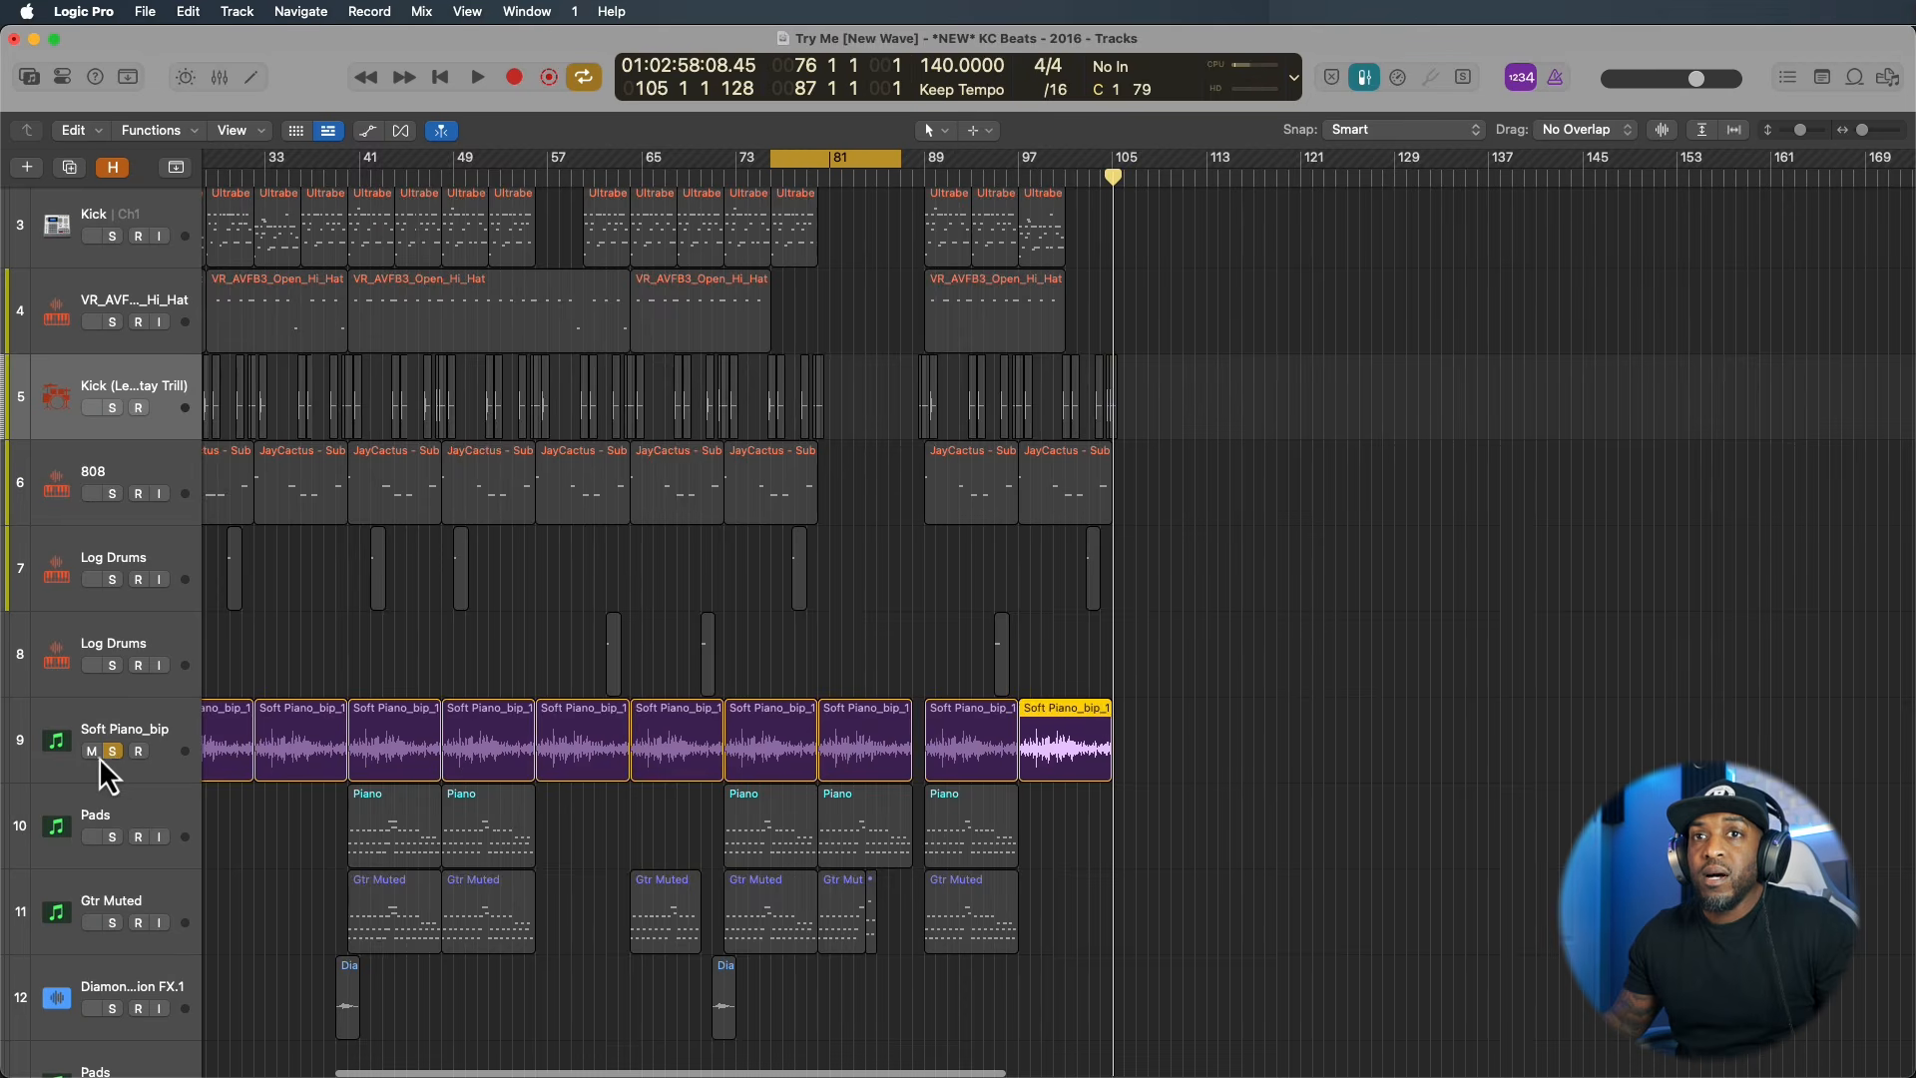
left_click(112, 746)
Bounce the Gtr Muted region at bar 89 in place onto a new track and mute the original MIDI region.
scroll(1056, 552, "down", 2)
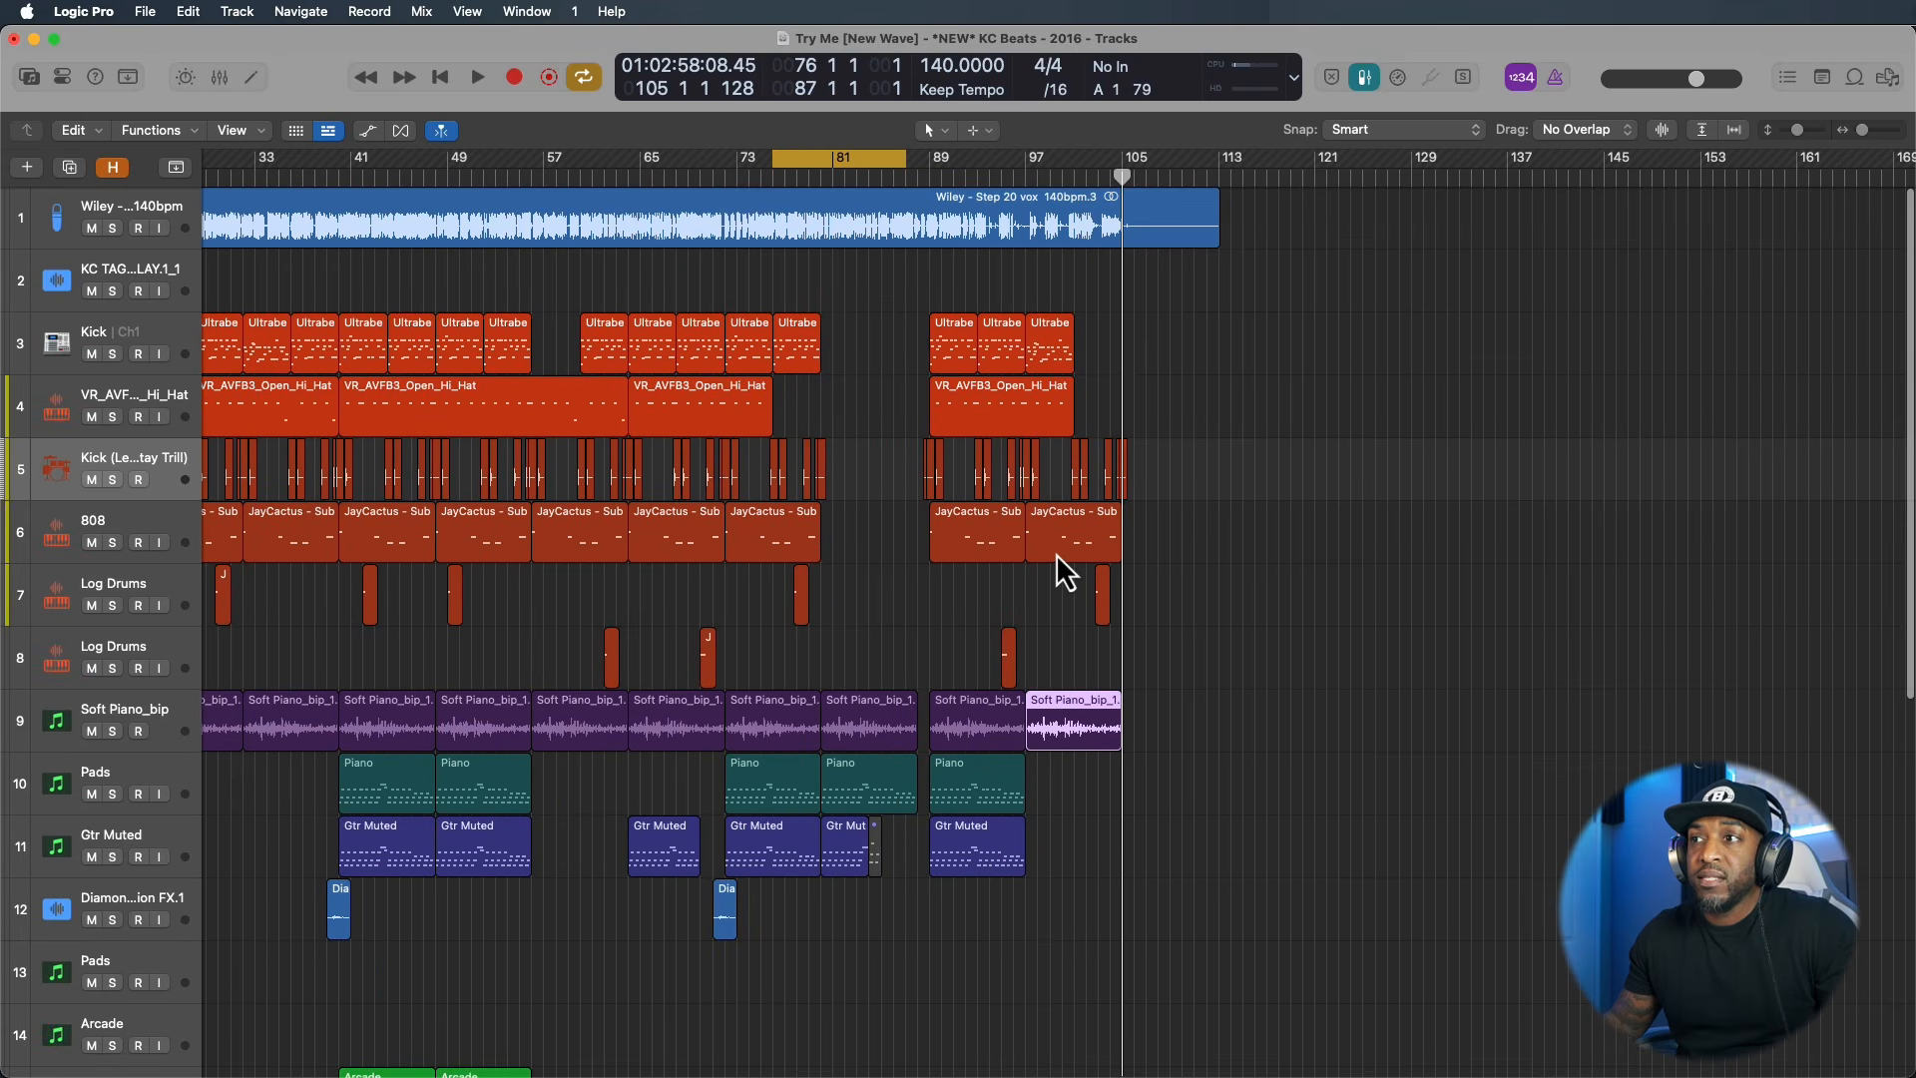
left_click(978, 870)
scroll(948, 938, "up", 6)
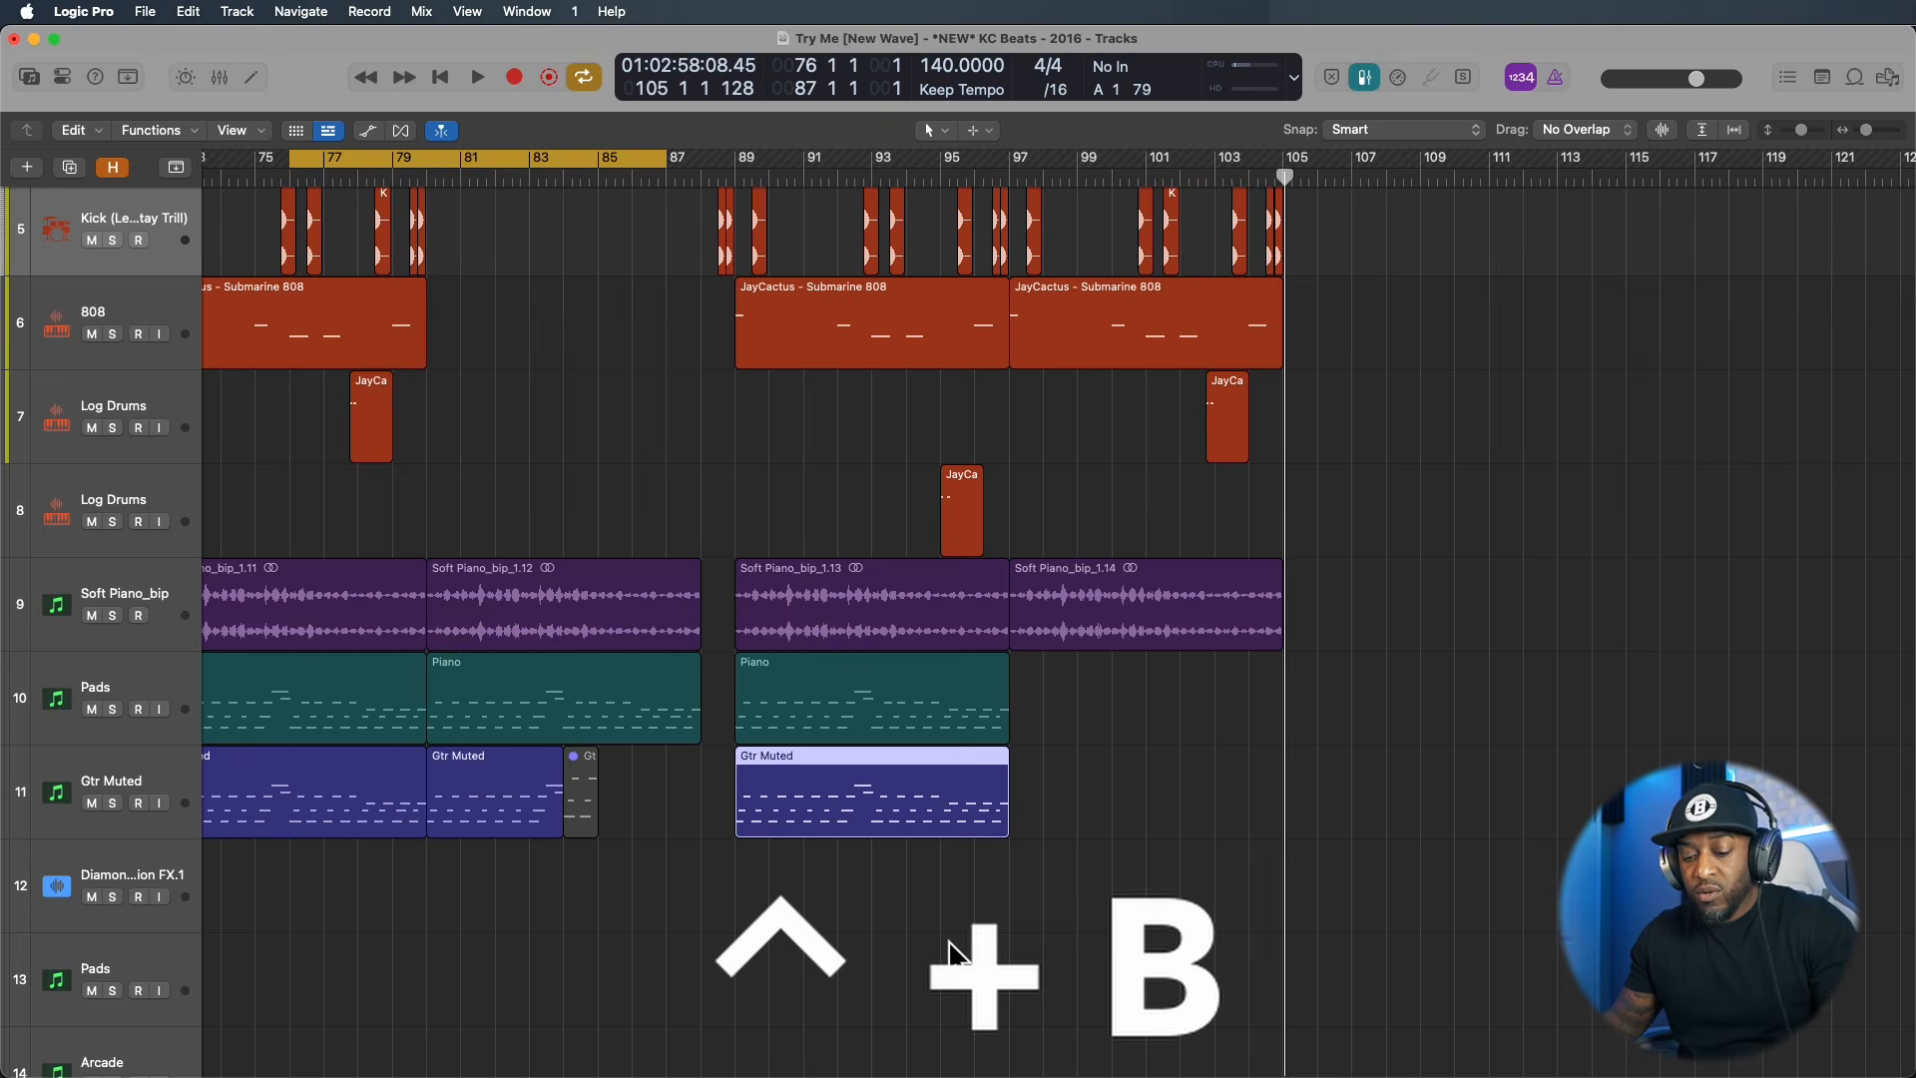
key("ctrl+b")
left_click(1116, 753)
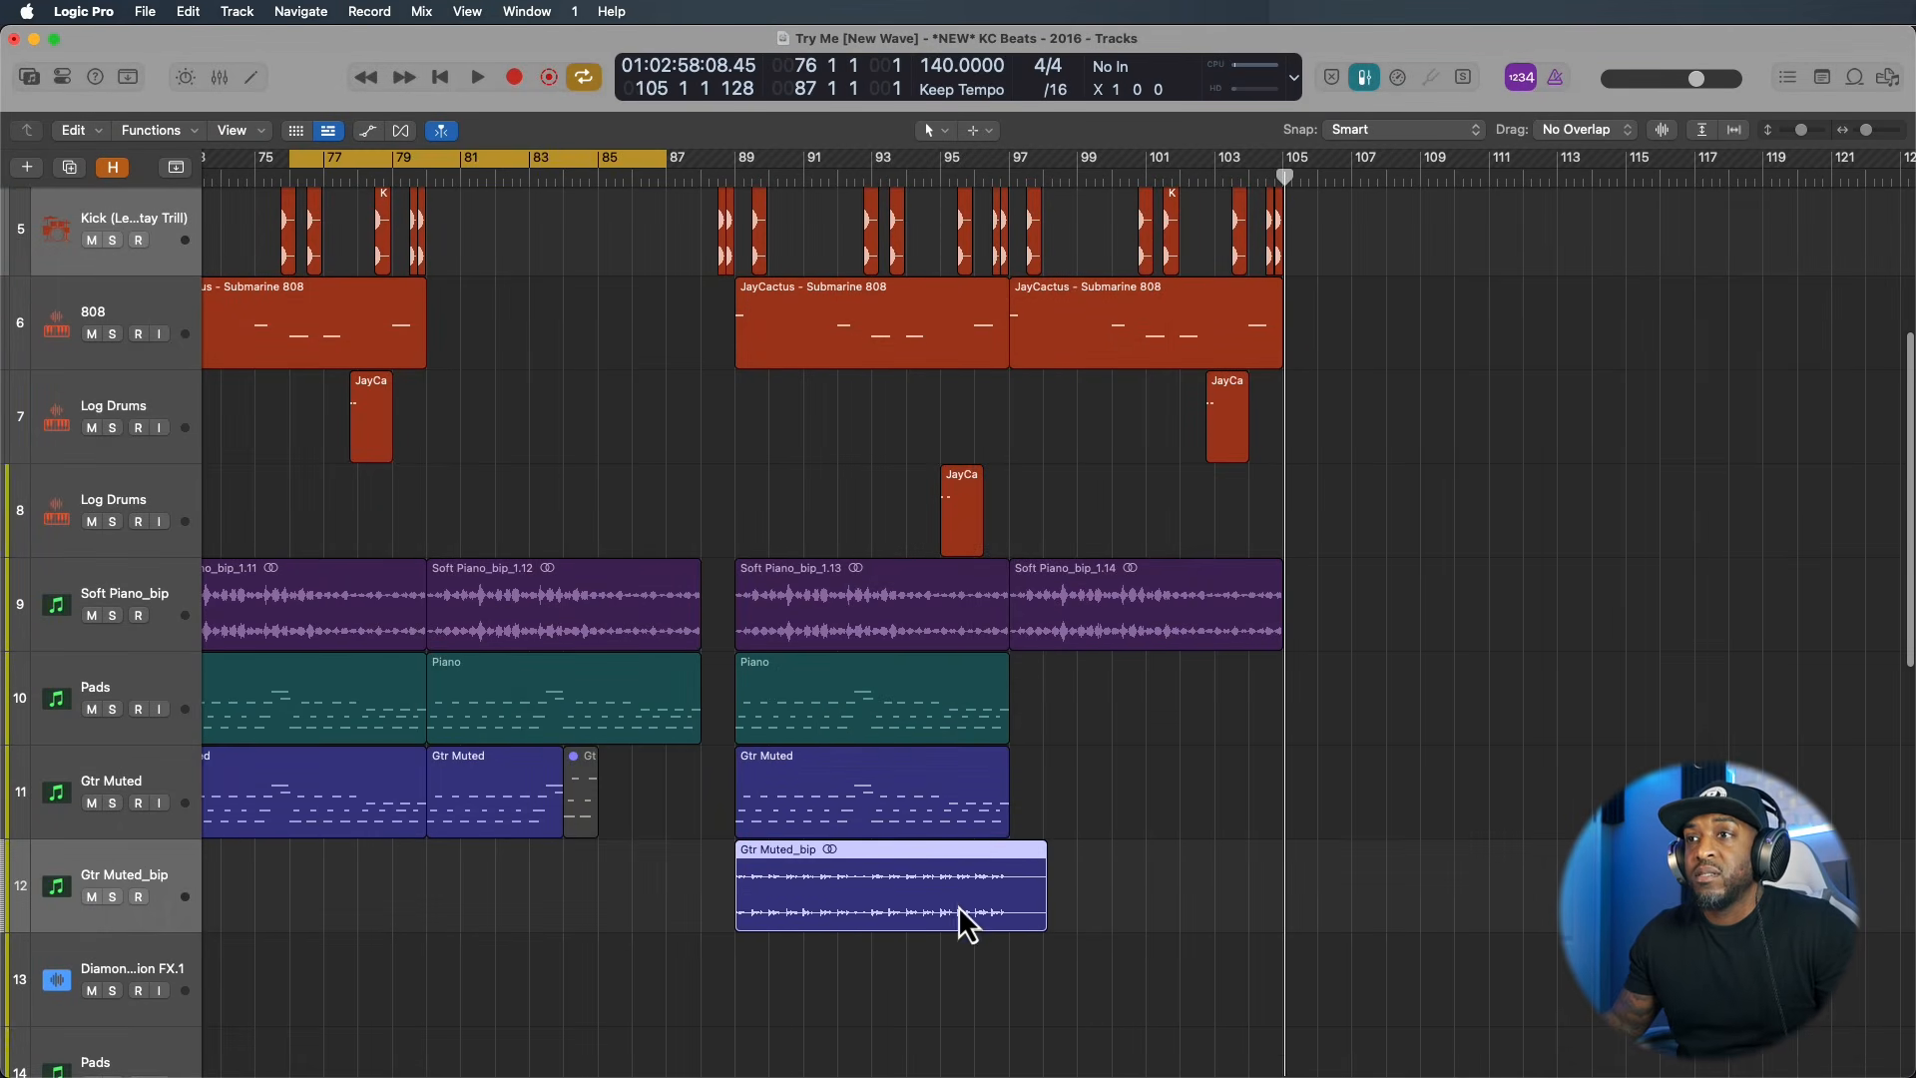
left_click(840, 825)
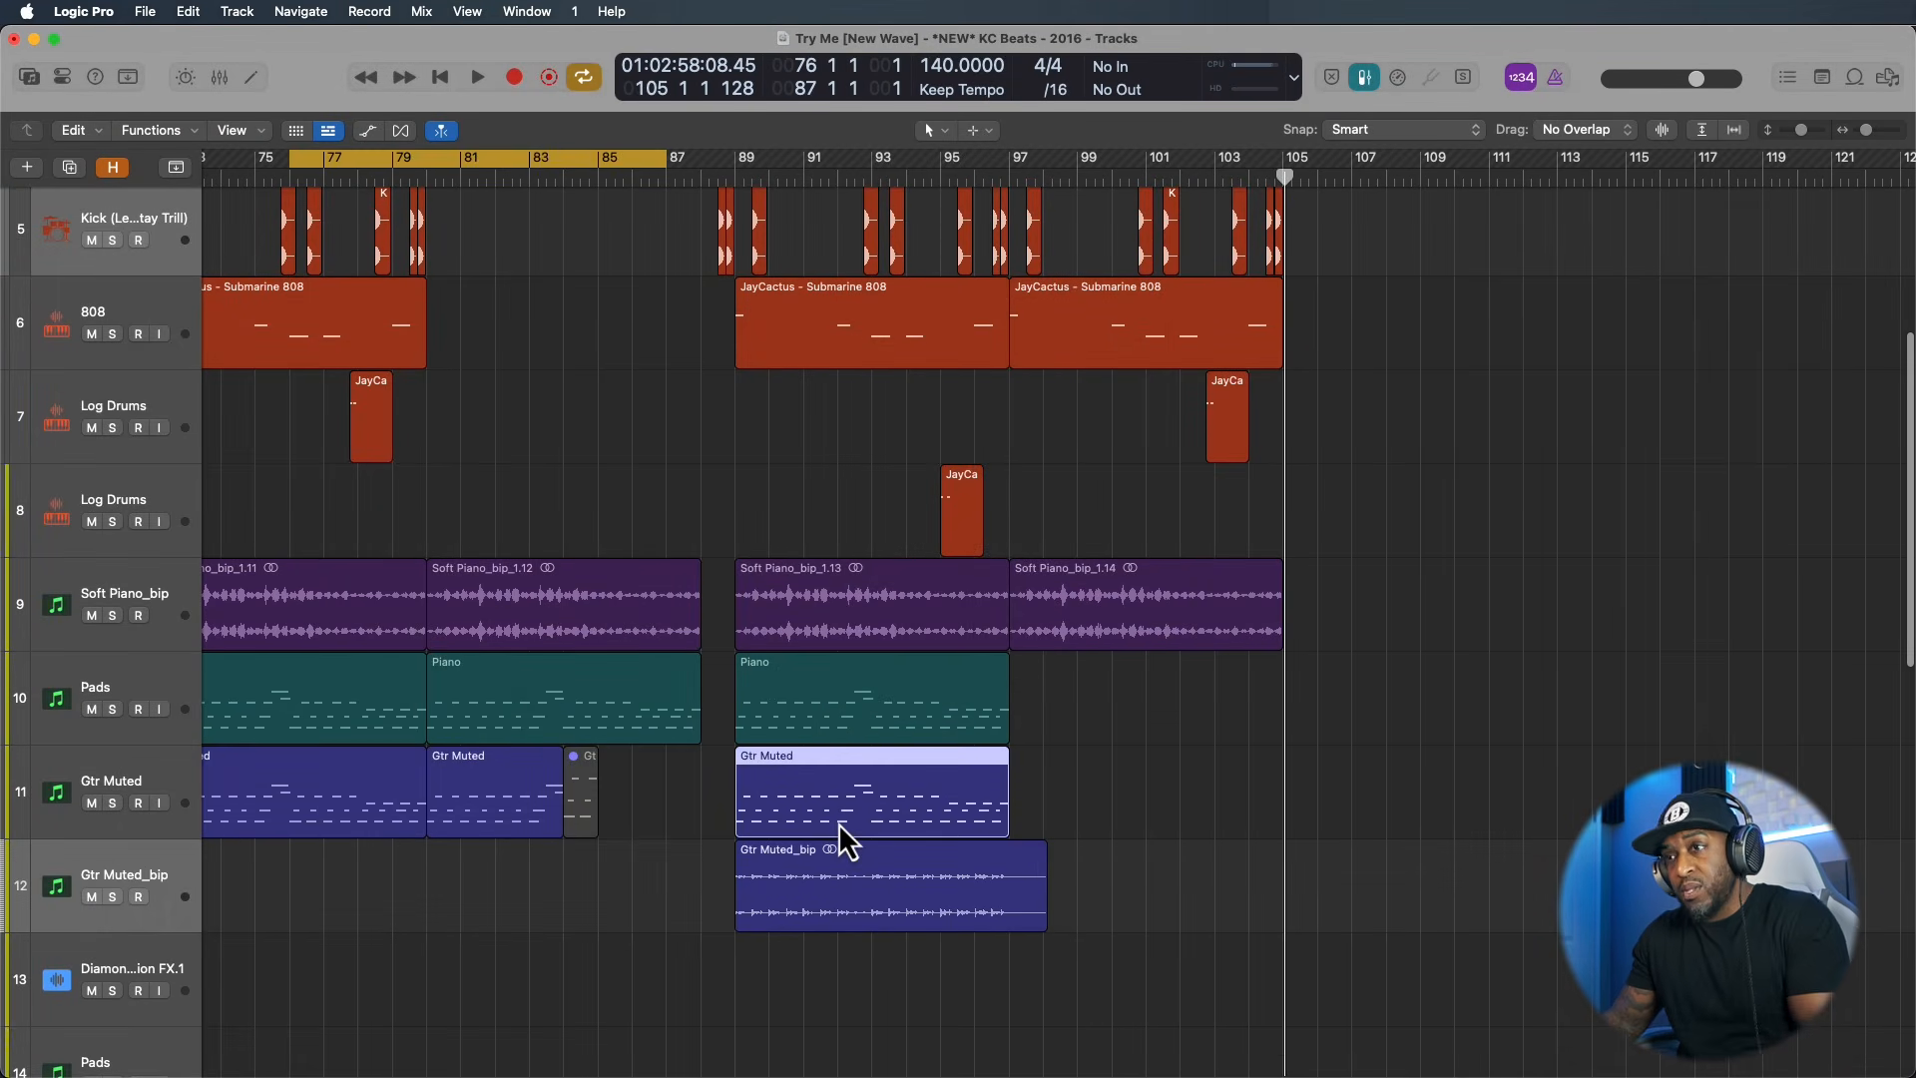
key("ctrl+m")
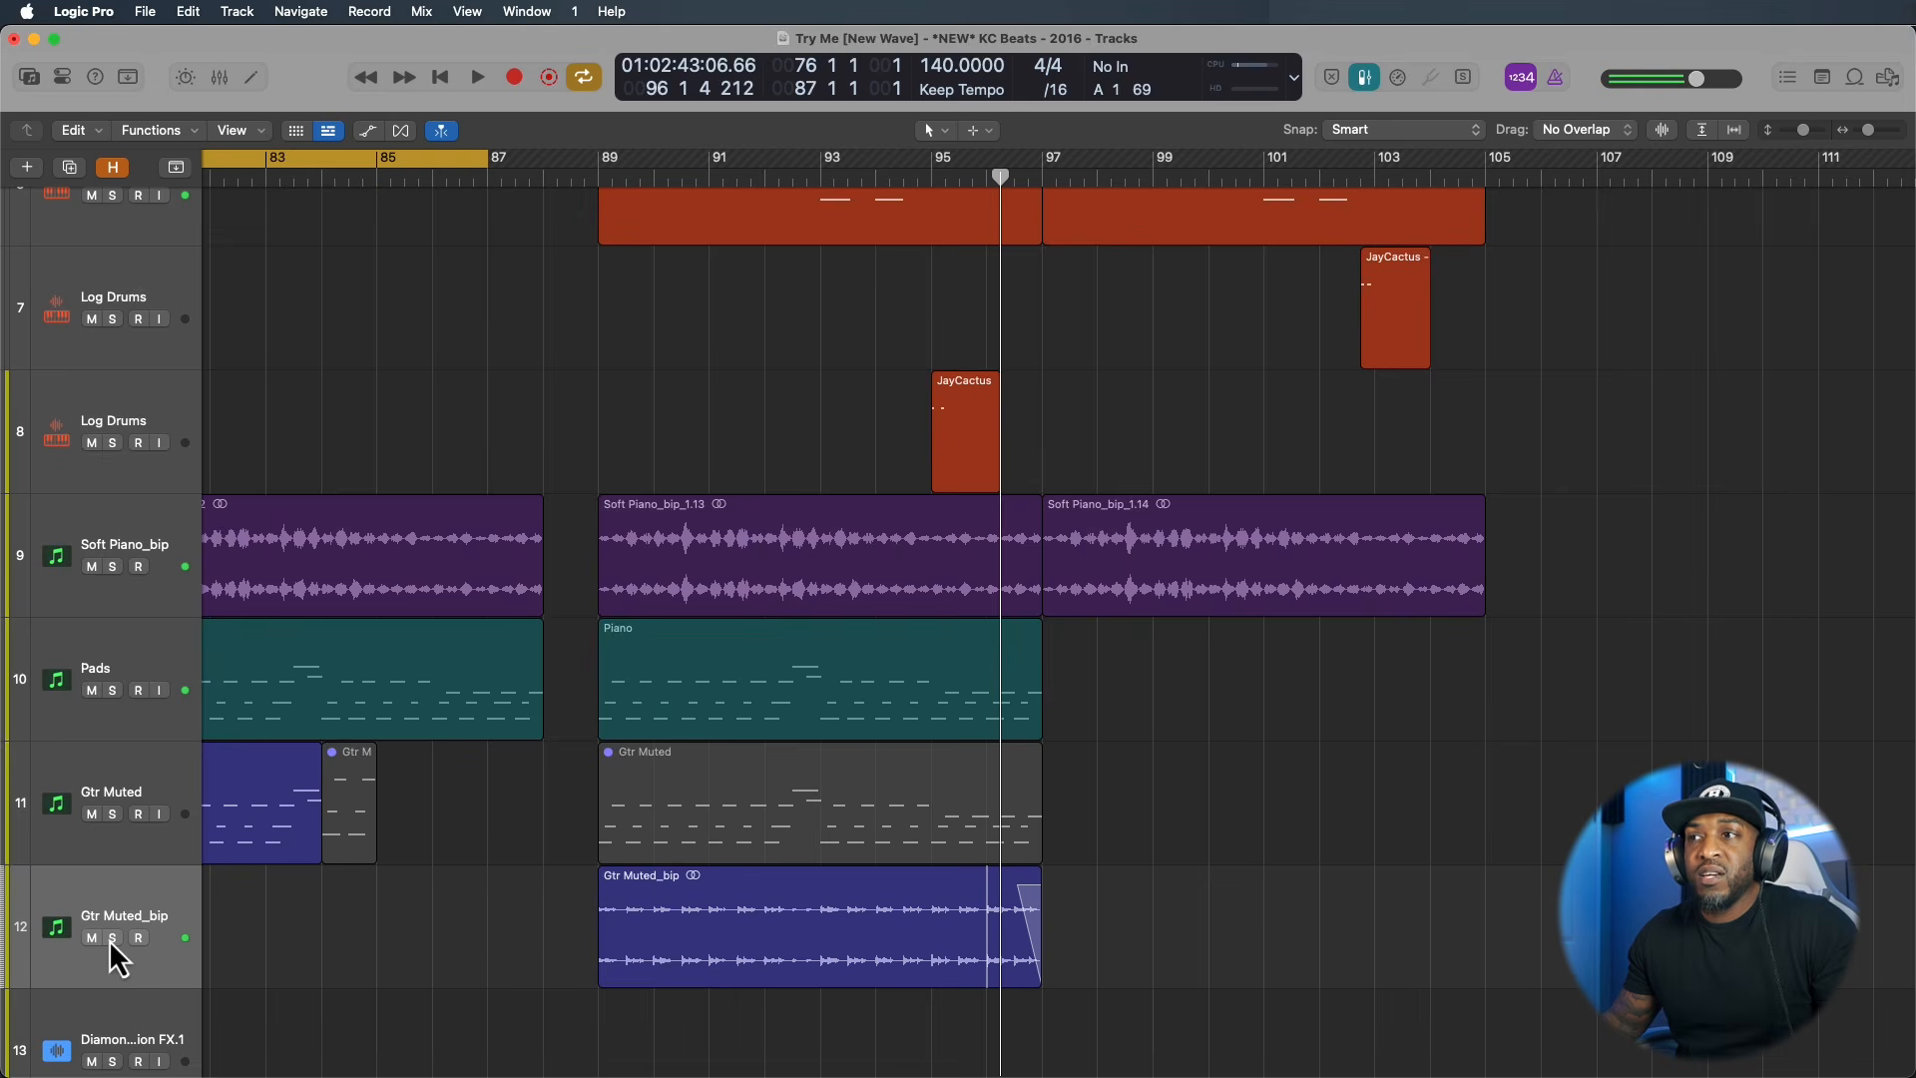
Solo the Gtr Muted_bip track and audition the end of its region up to bar 97.
left_click(112, 938)
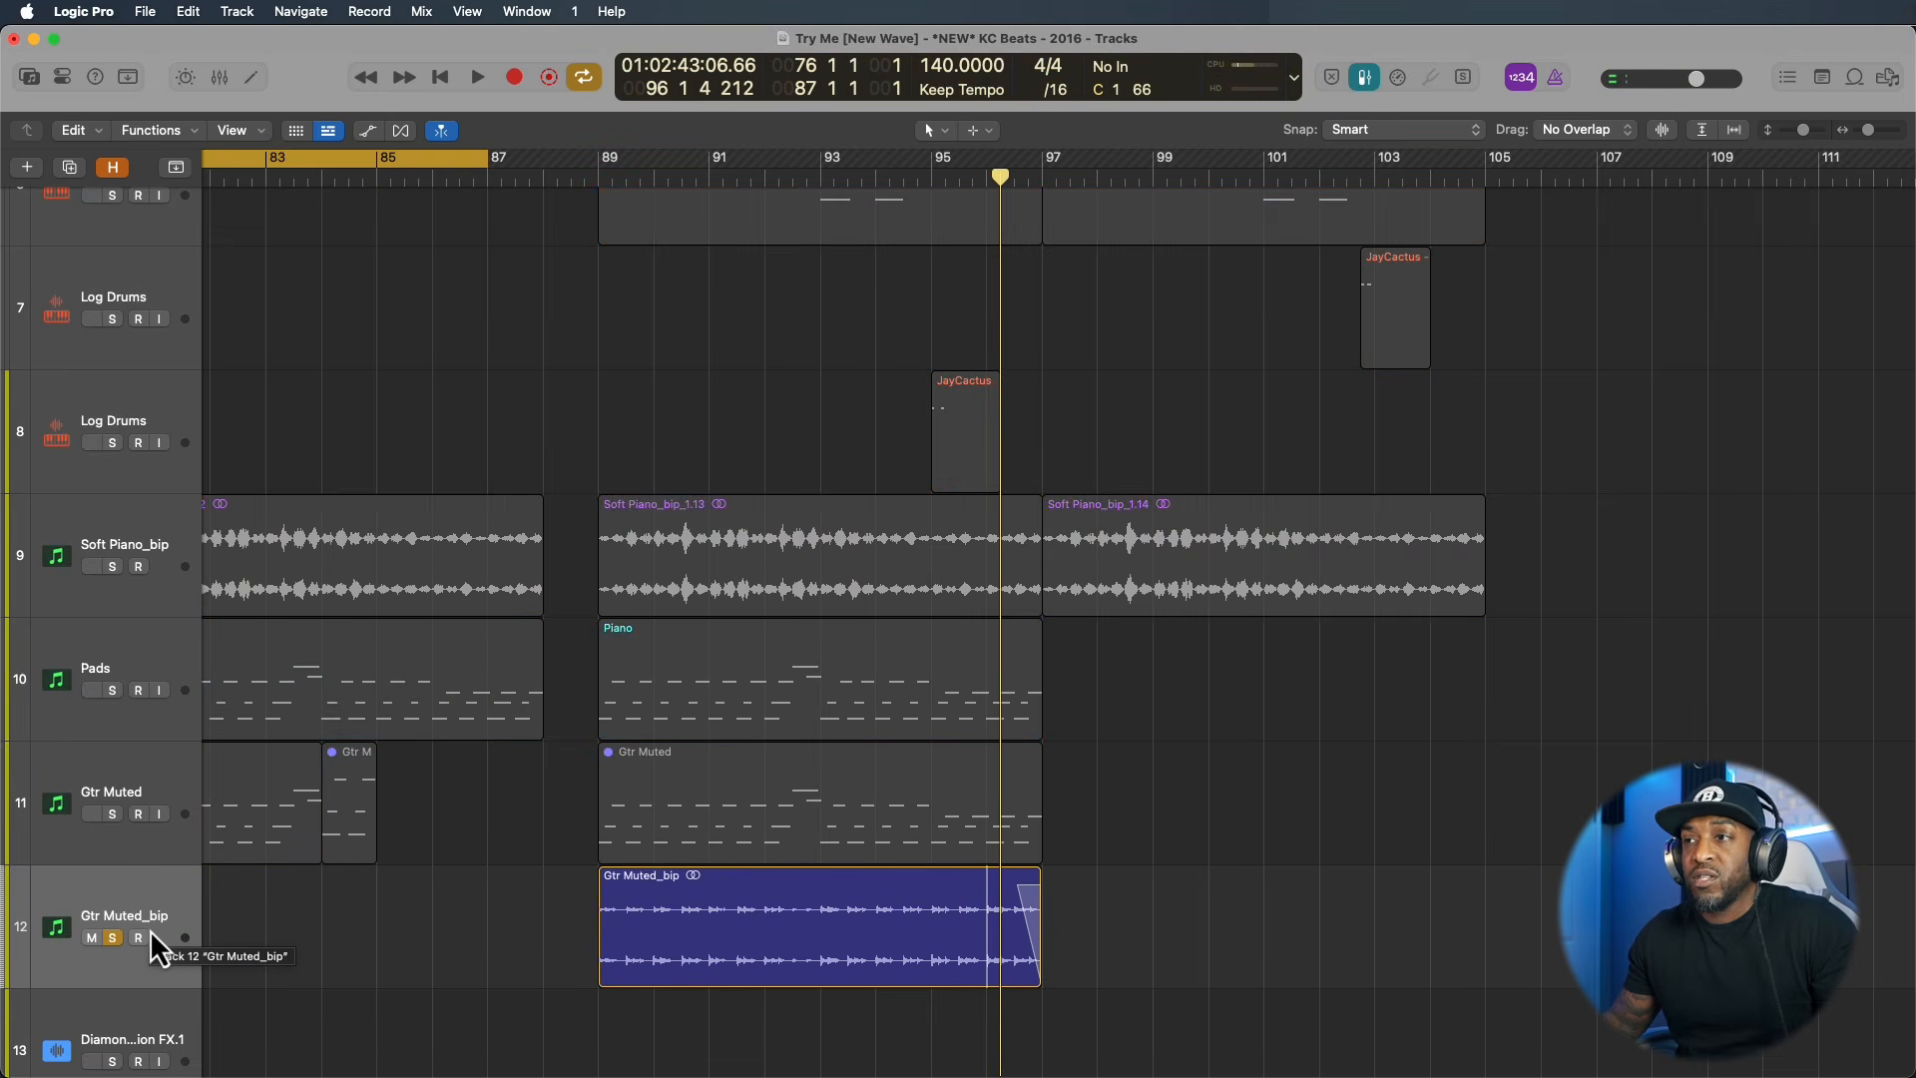
key("space")
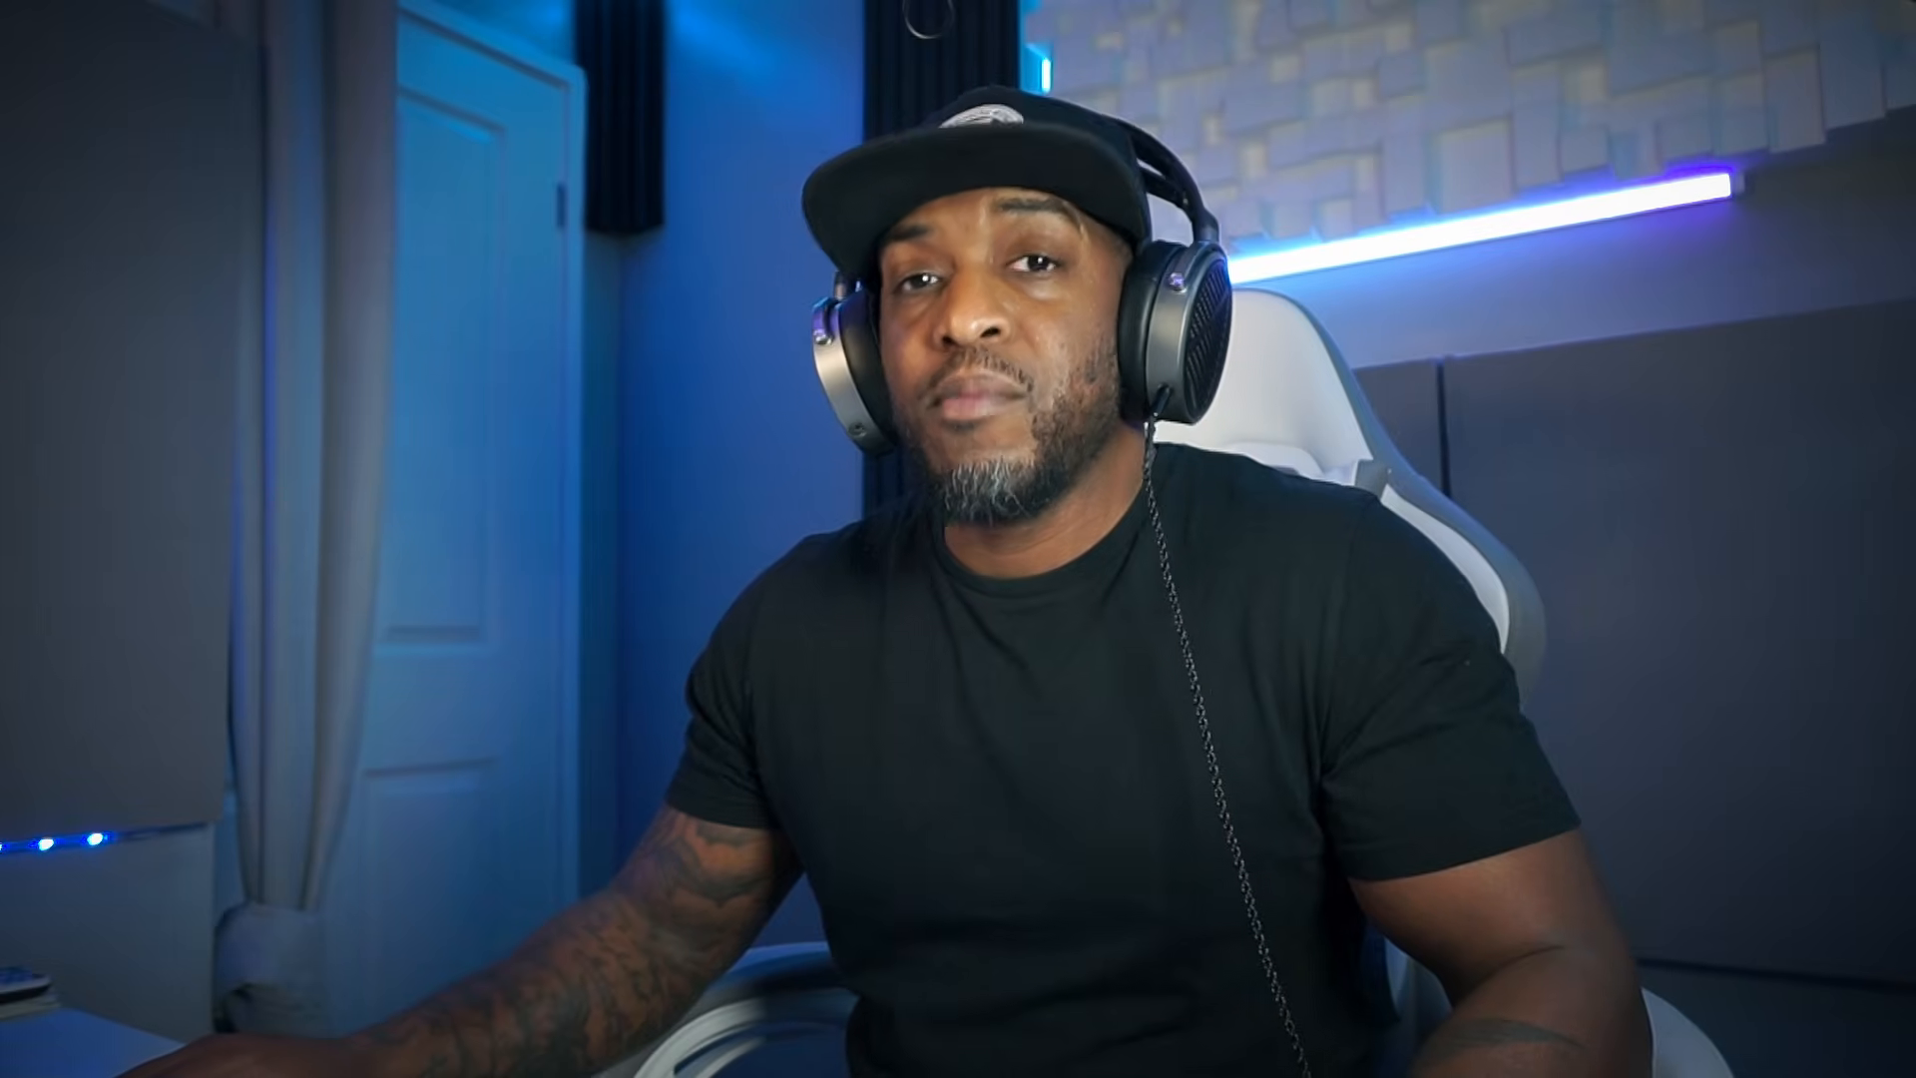
key("space")
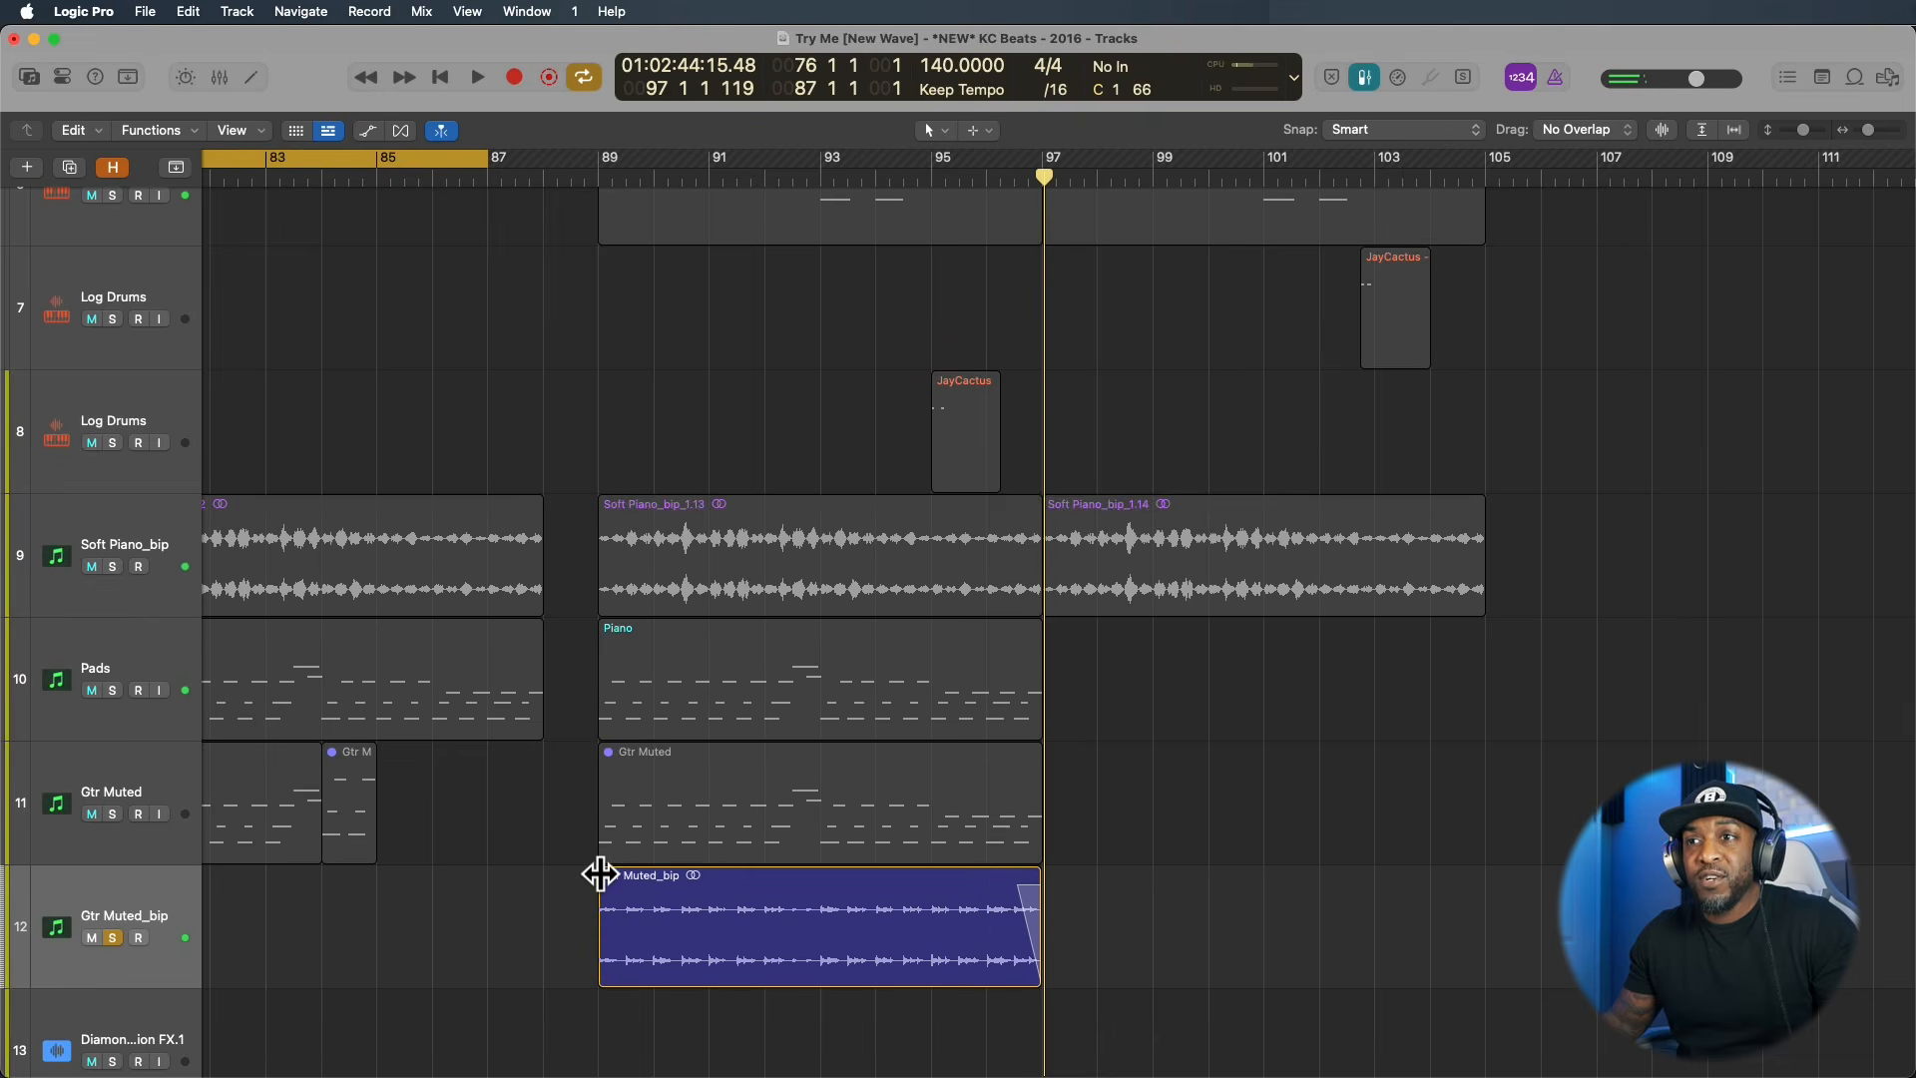
Try extending the start of the Gtr Muted_bip region to before bar 89, and undo the bounce to a new track.
left_click(598, 876)
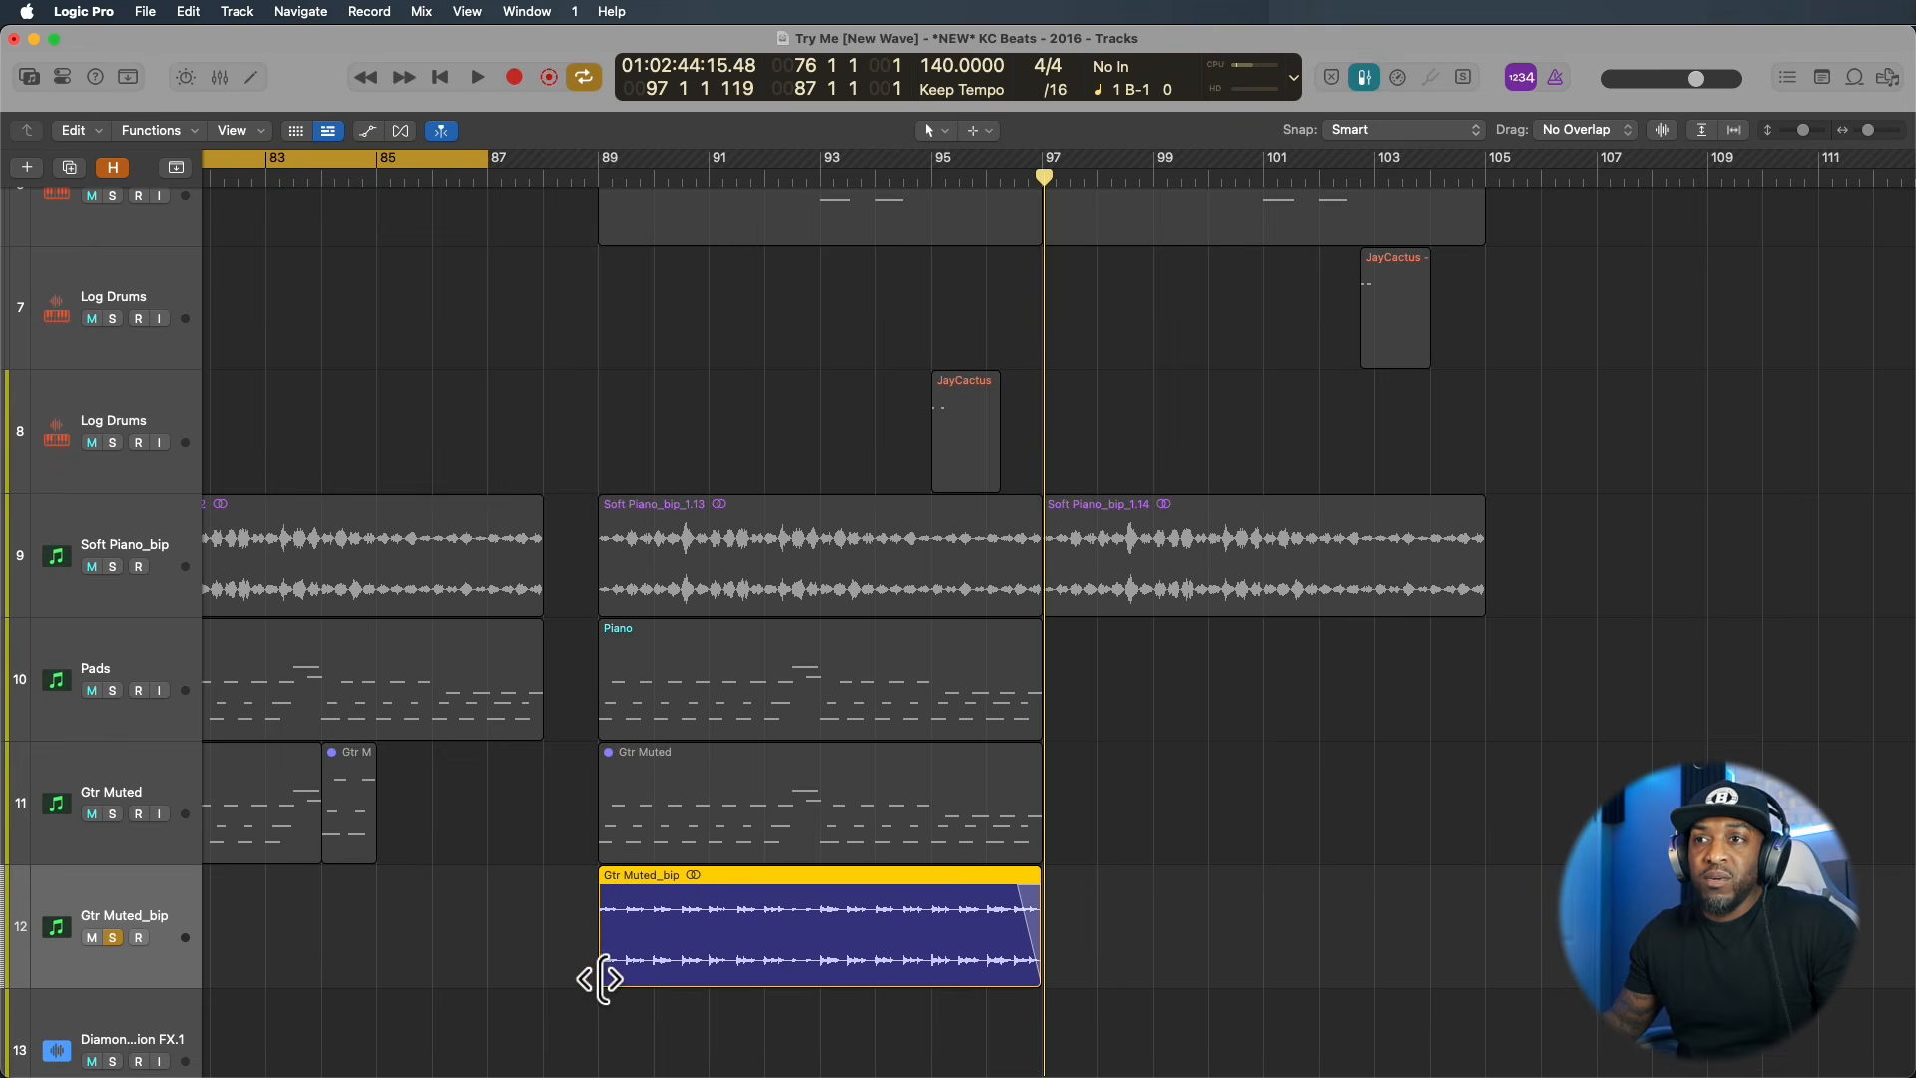
left_click_drag(600, 978, 526, 945)
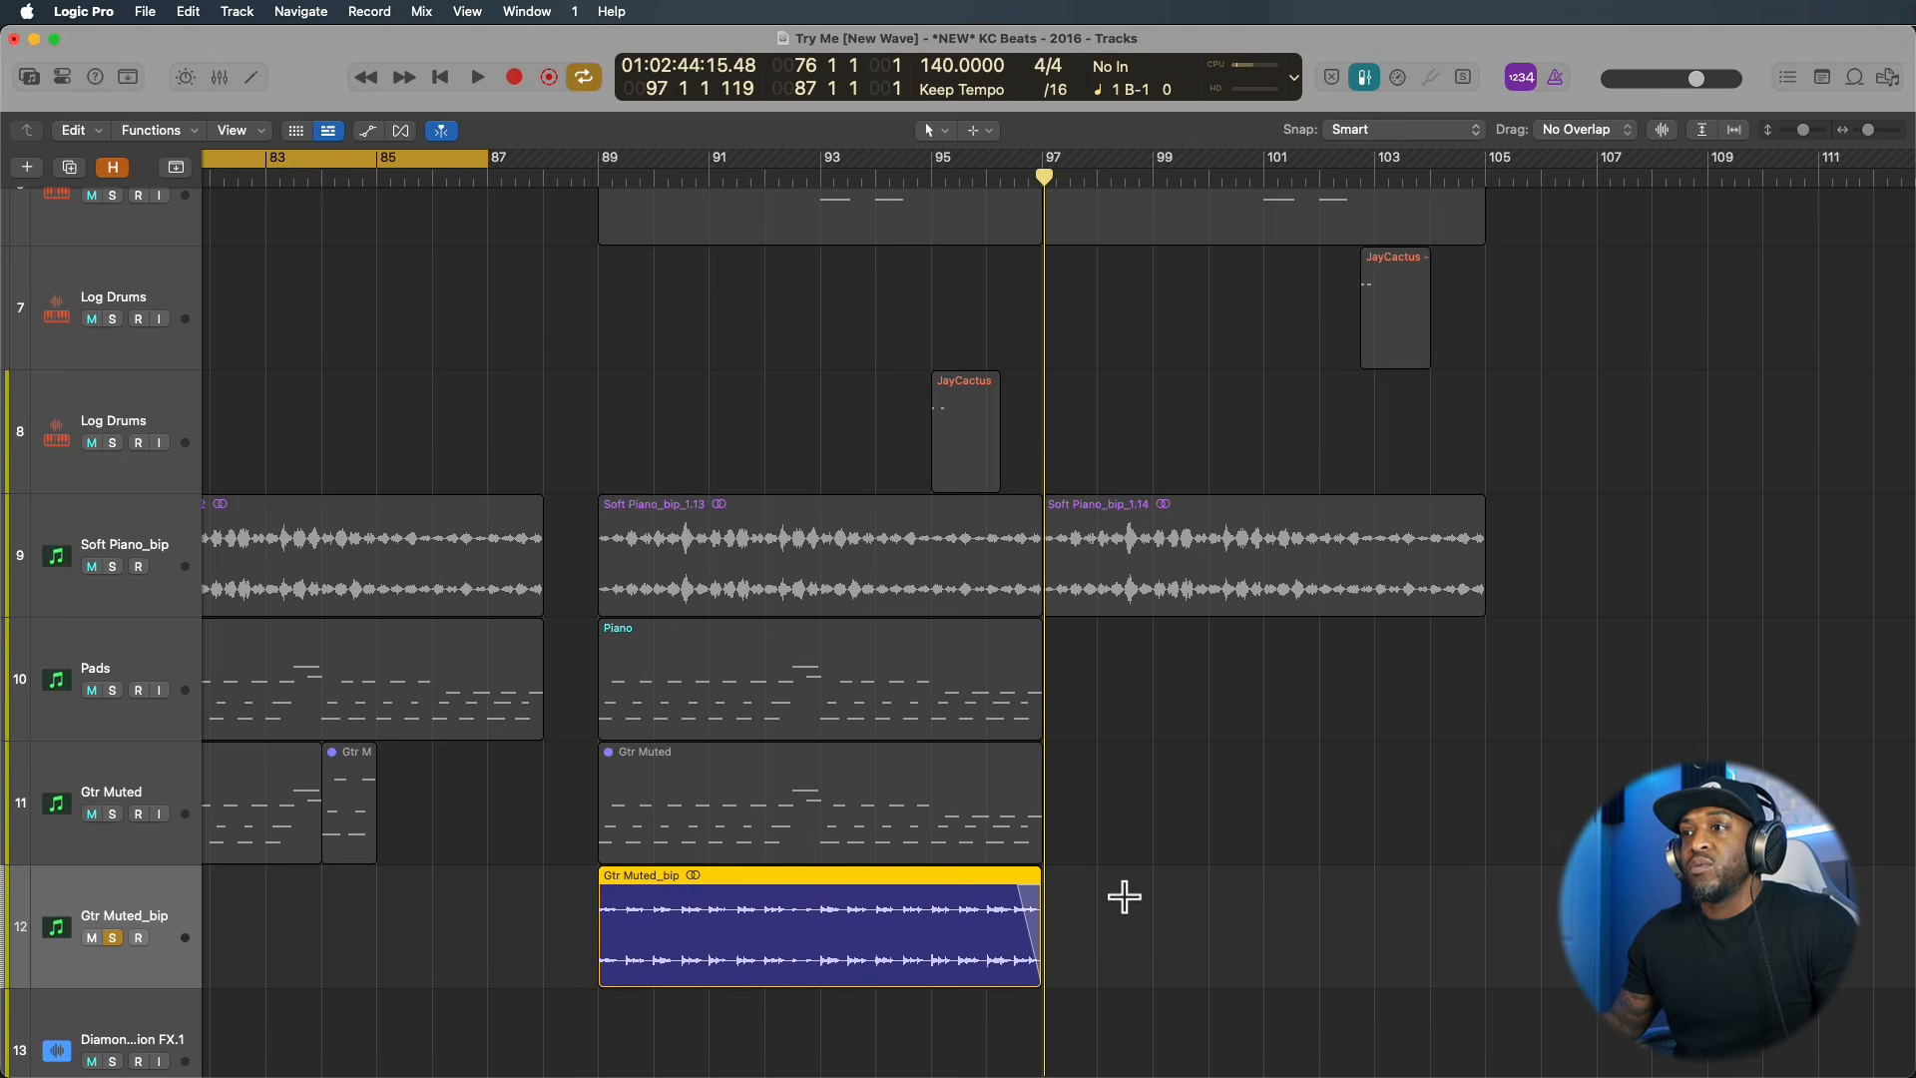
key("super+BackSpace")
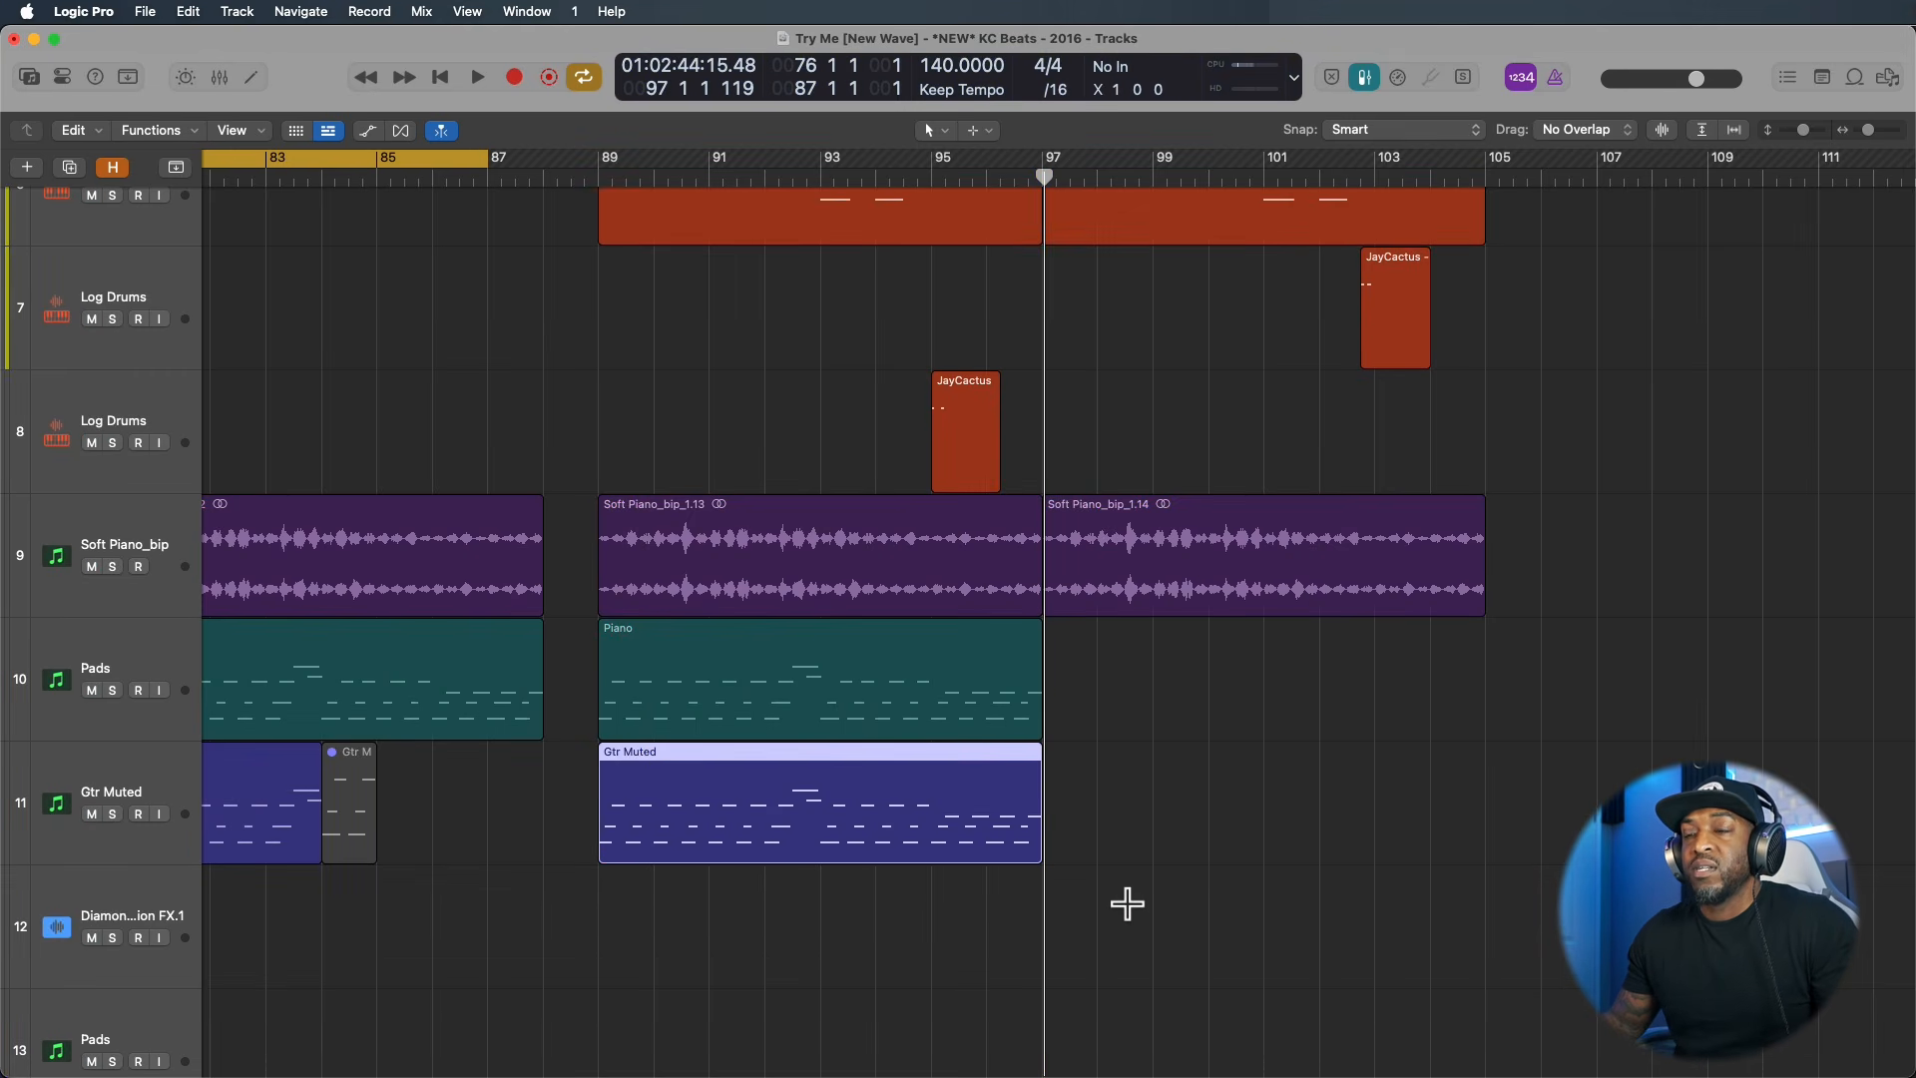
Switch to the Pencil Tool and draw an eight-bar MIDI region on Log Drums track 7, starting at bar 8.
scroll(1127, 904, "left", 5)
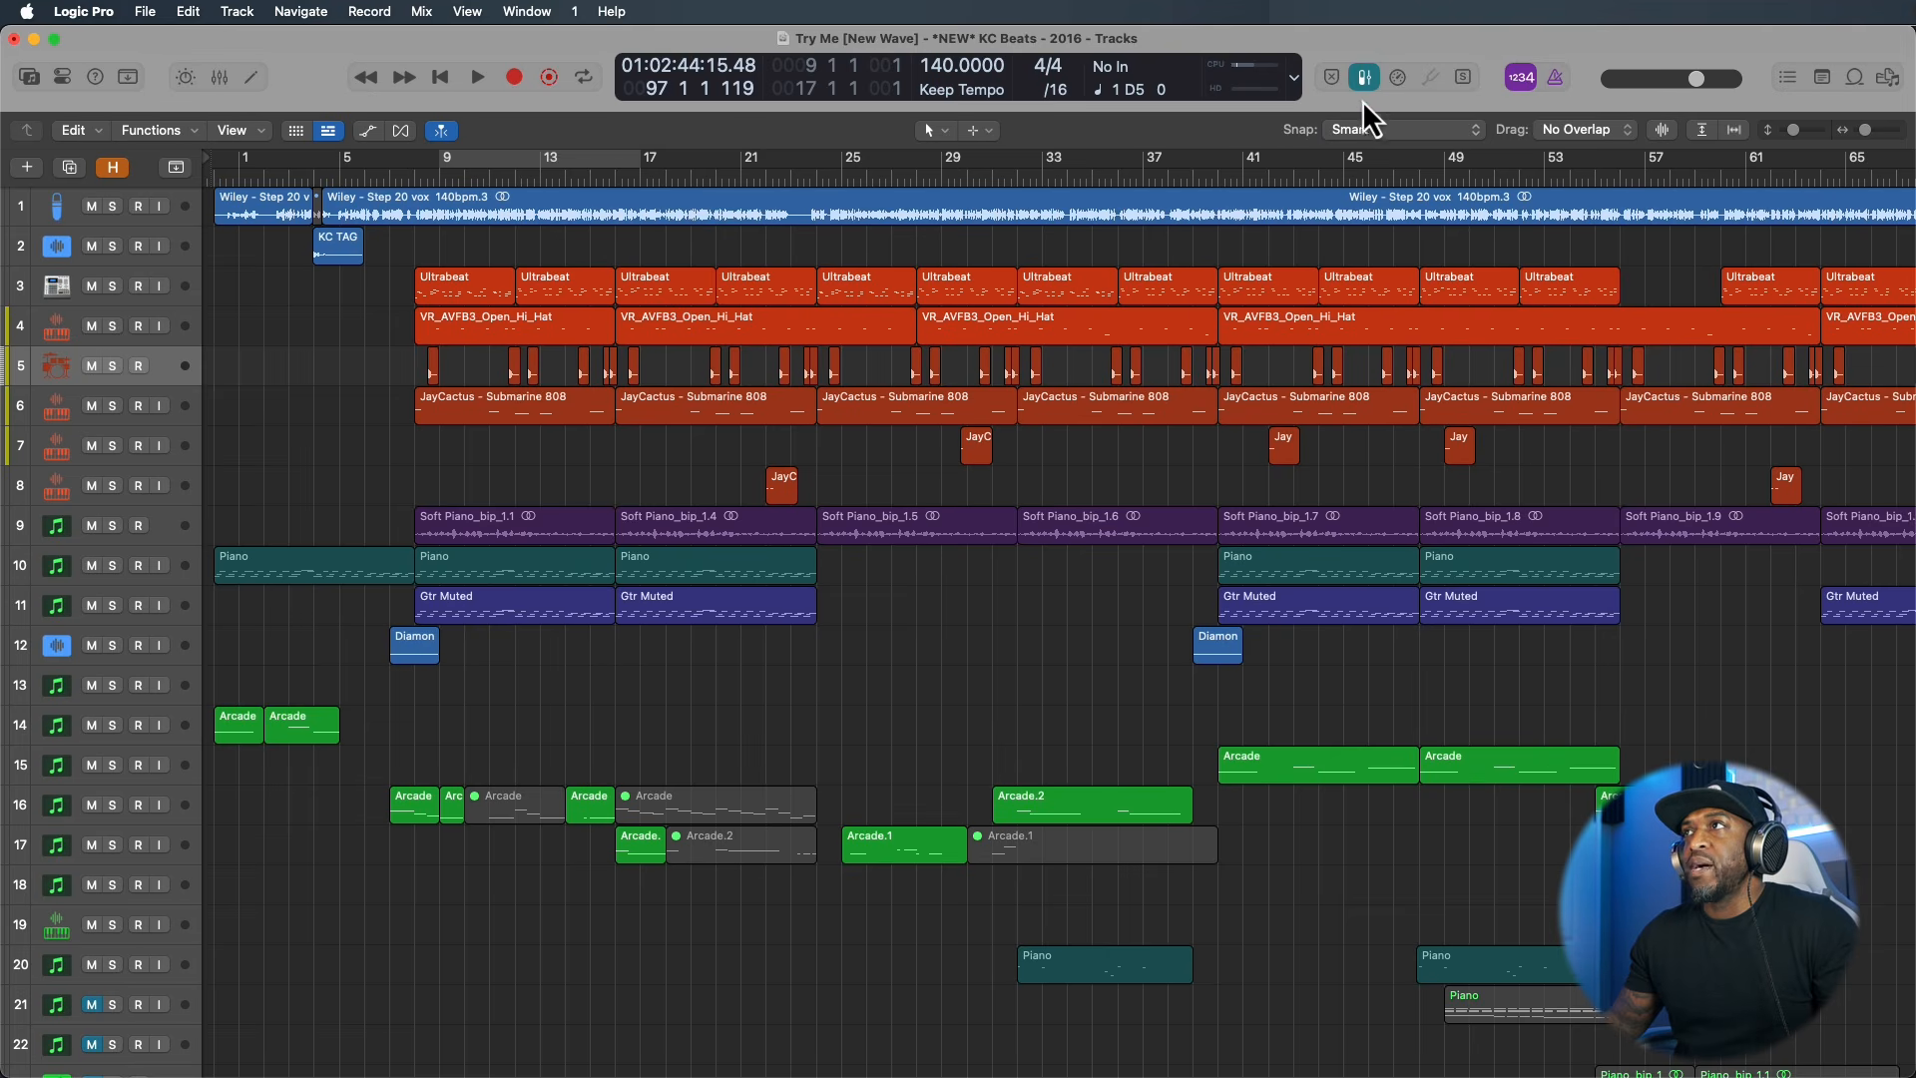
left_click(926, 132)
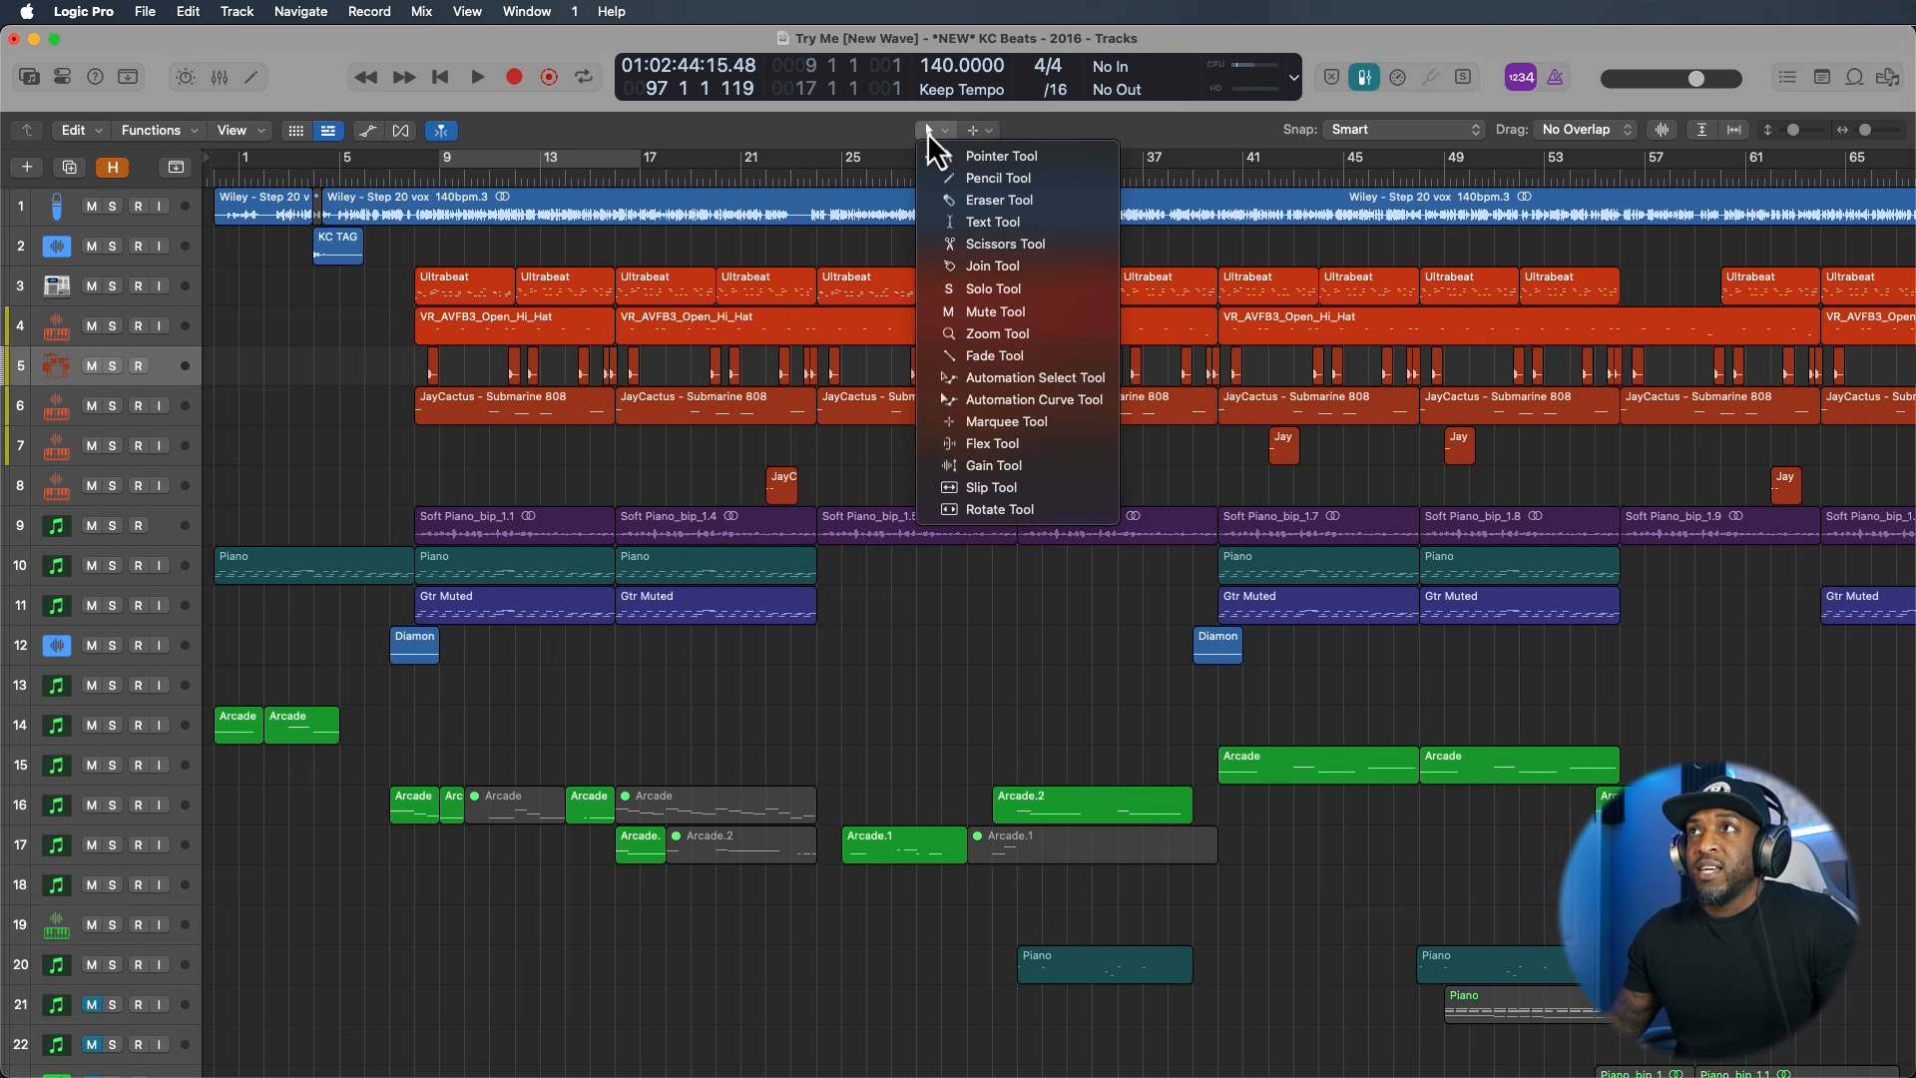
left_click(911, 130)
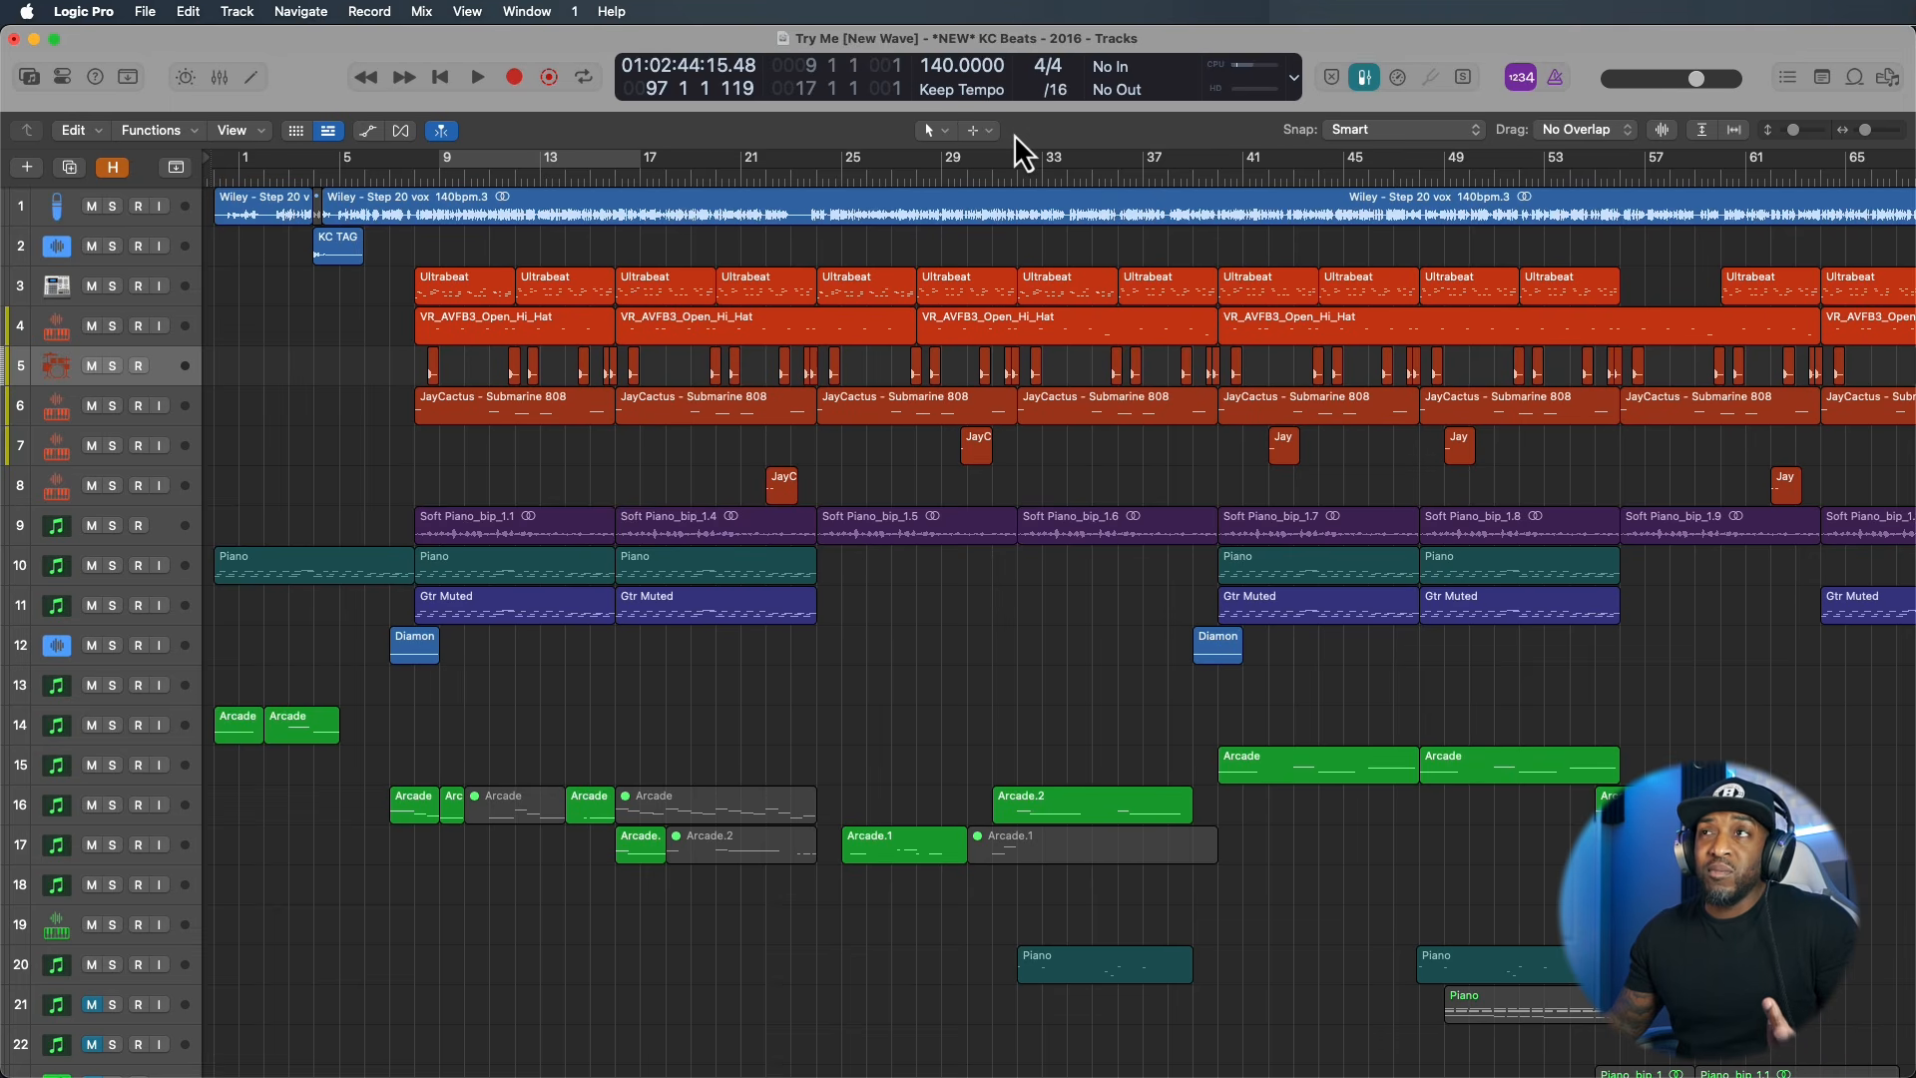
left_click(940, 131)
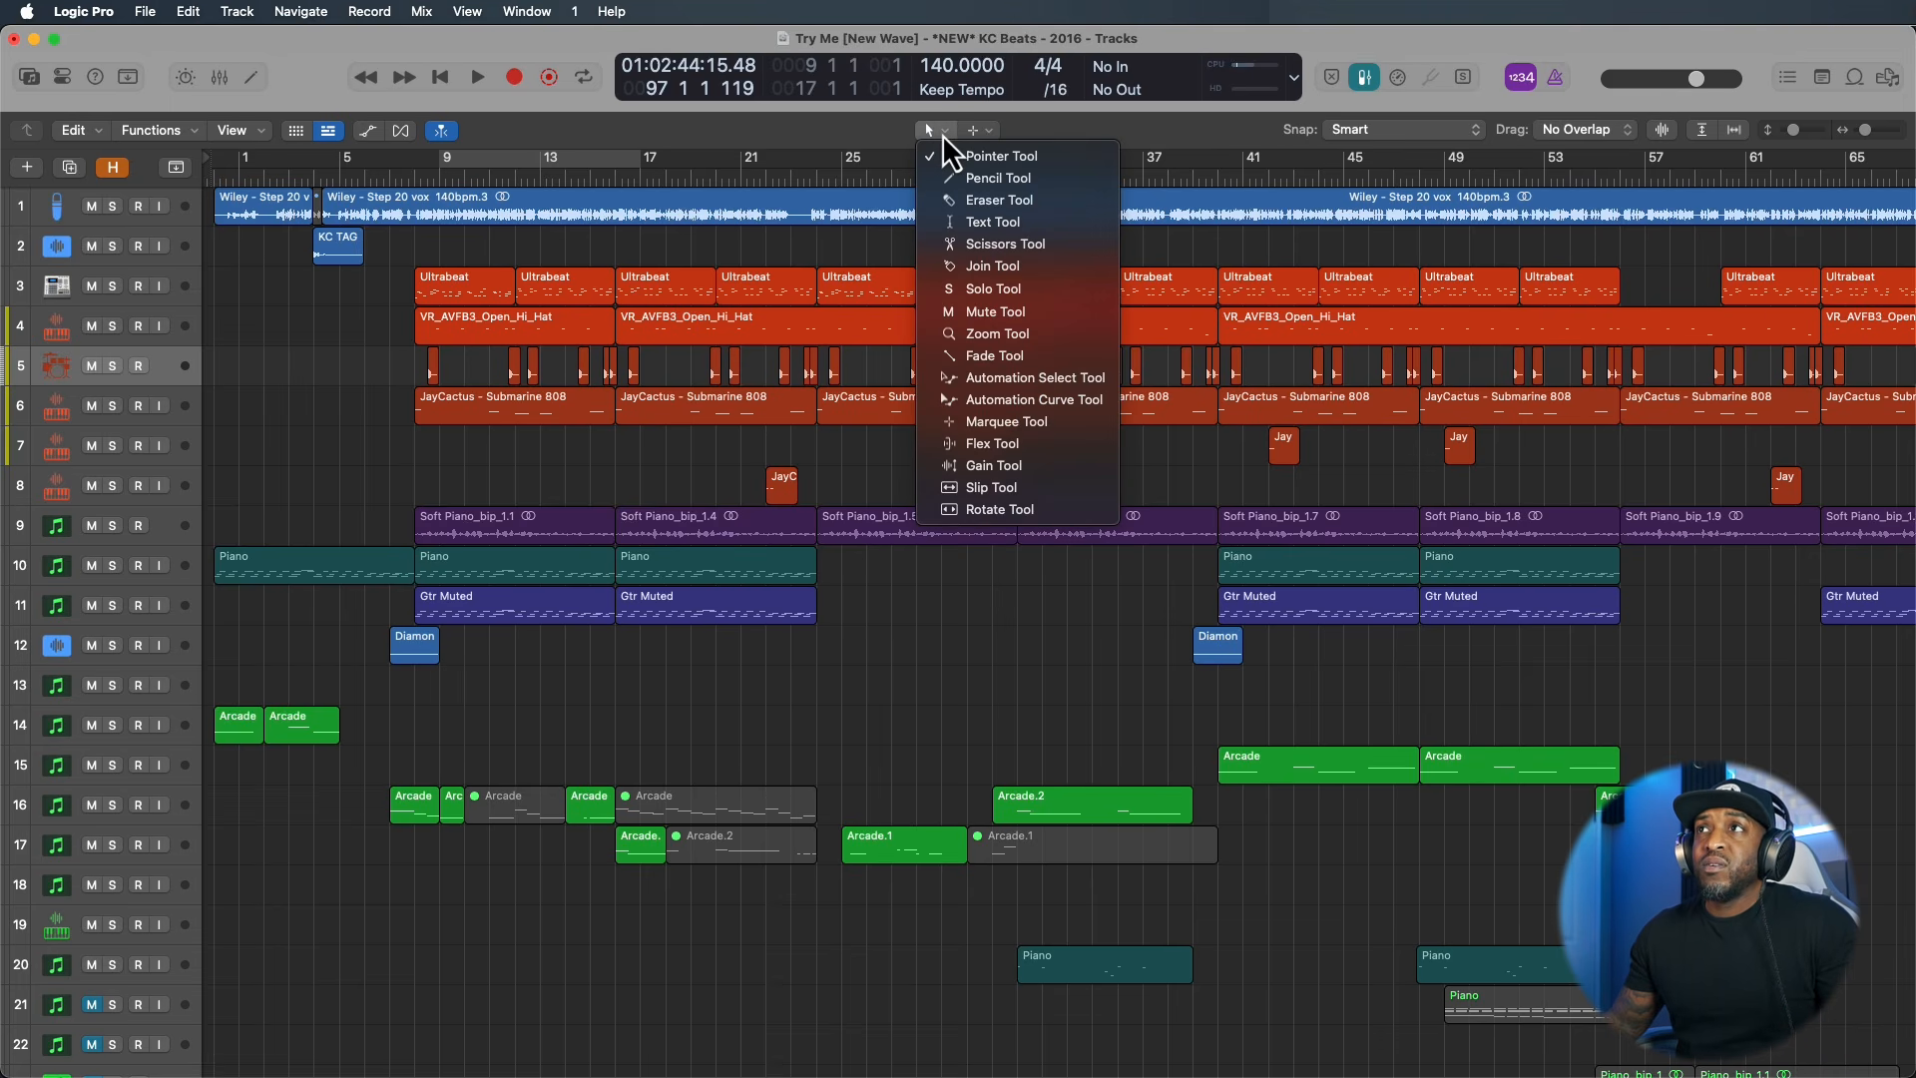
left_click(981, 178)
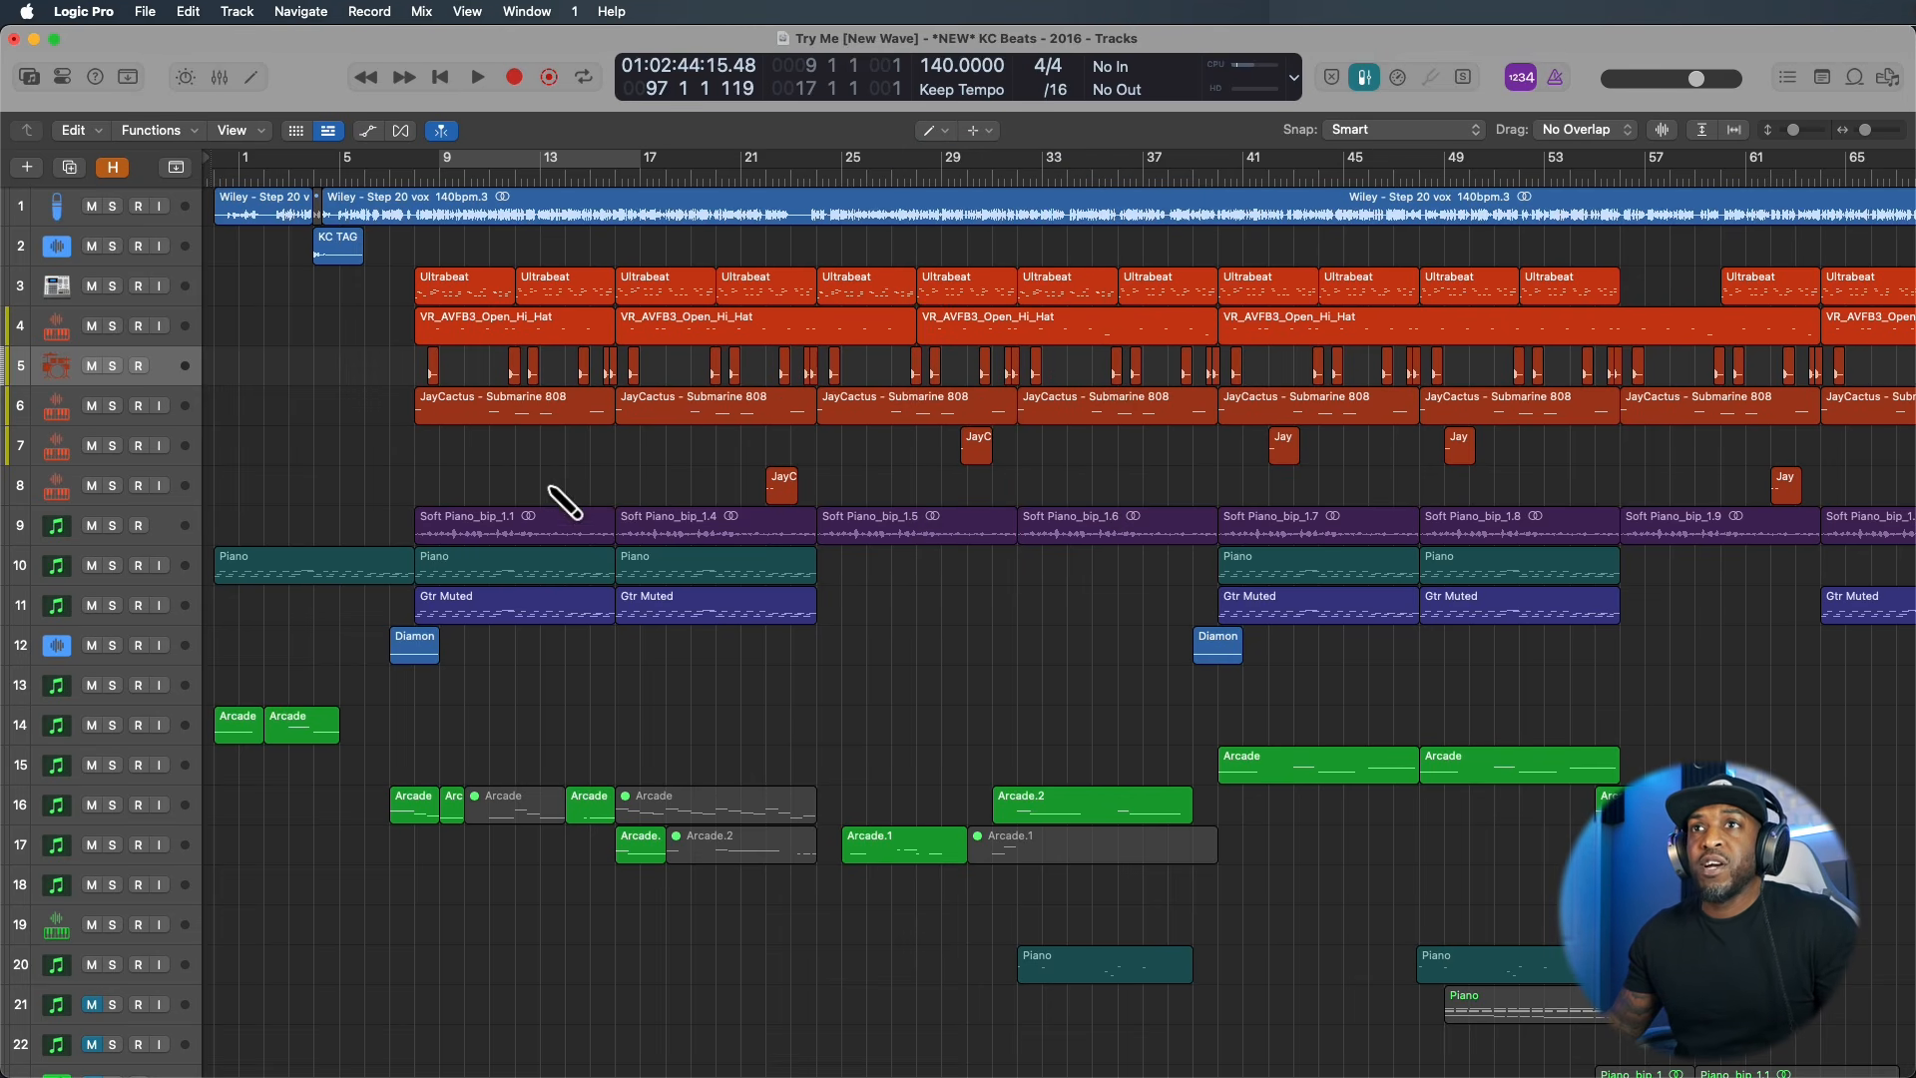
left_click(431, 448)
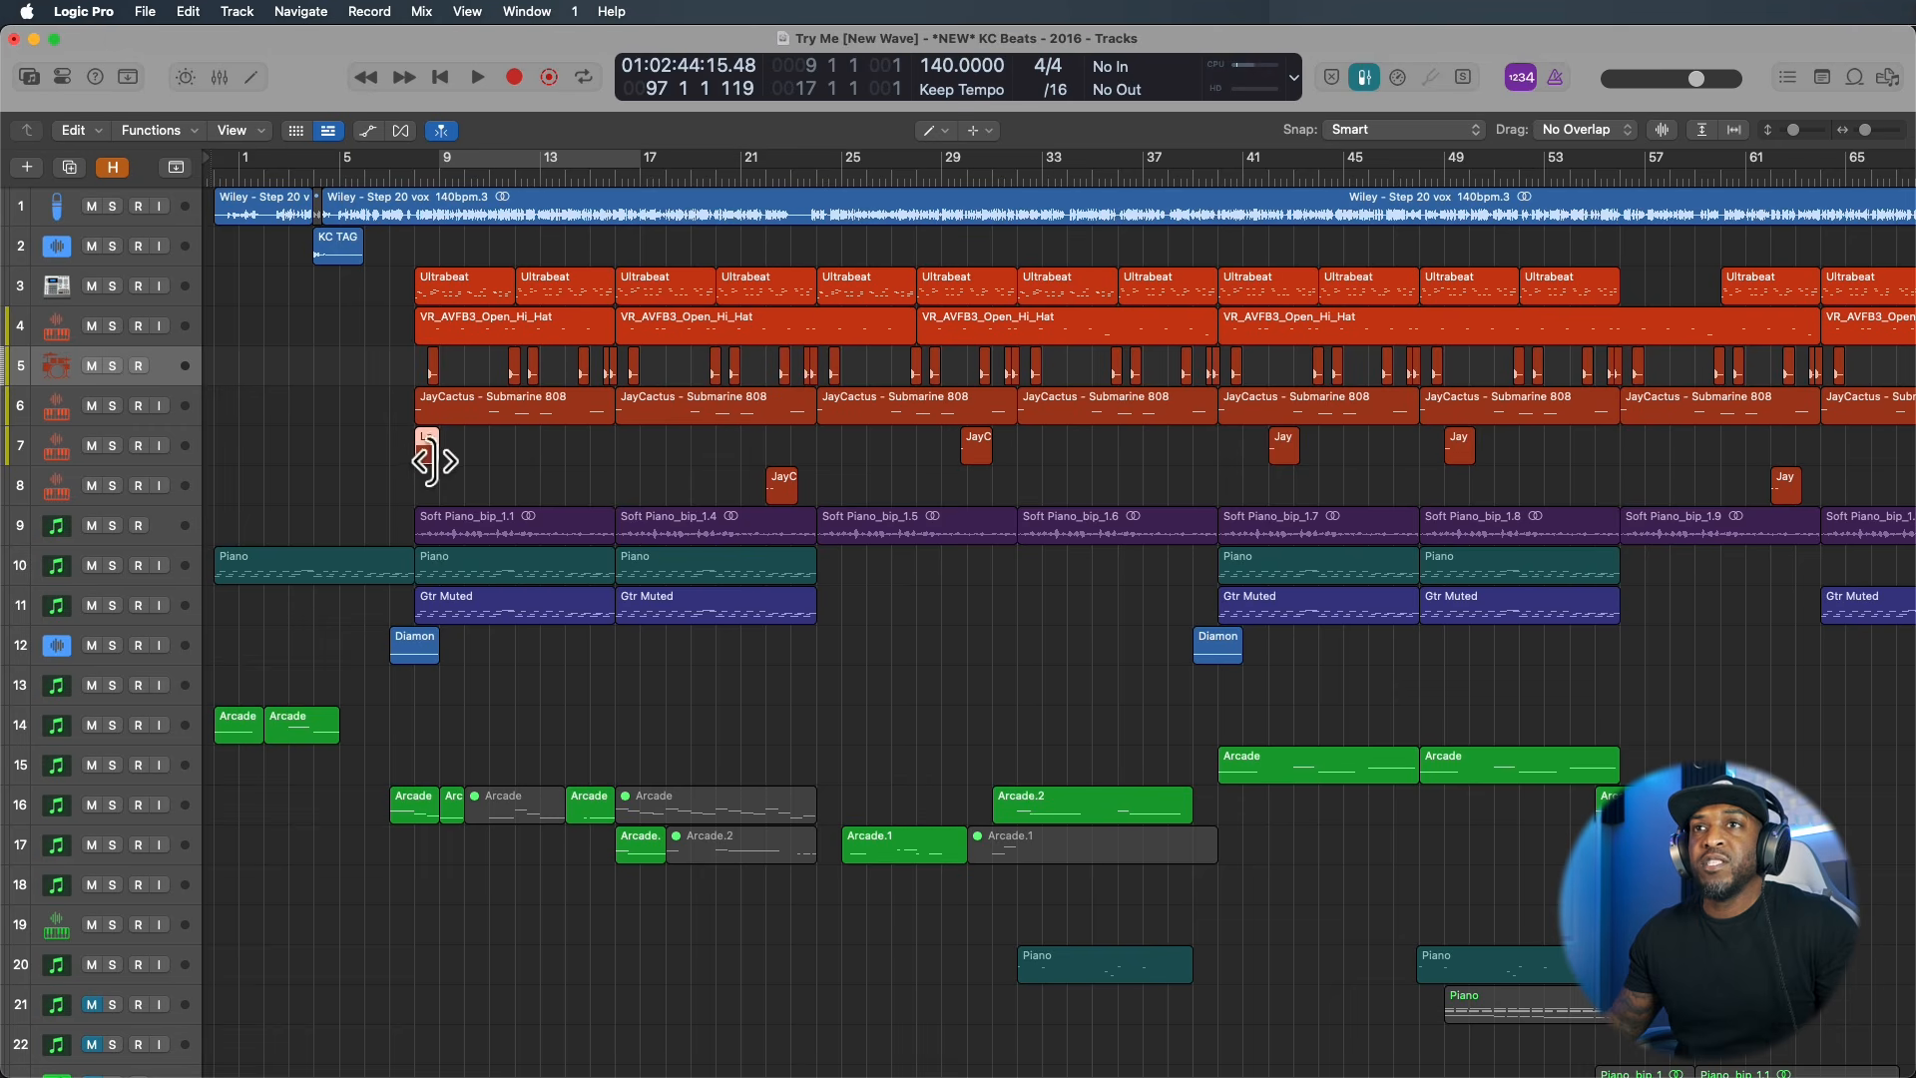
left_click_drag(439, 449, 611, 445)
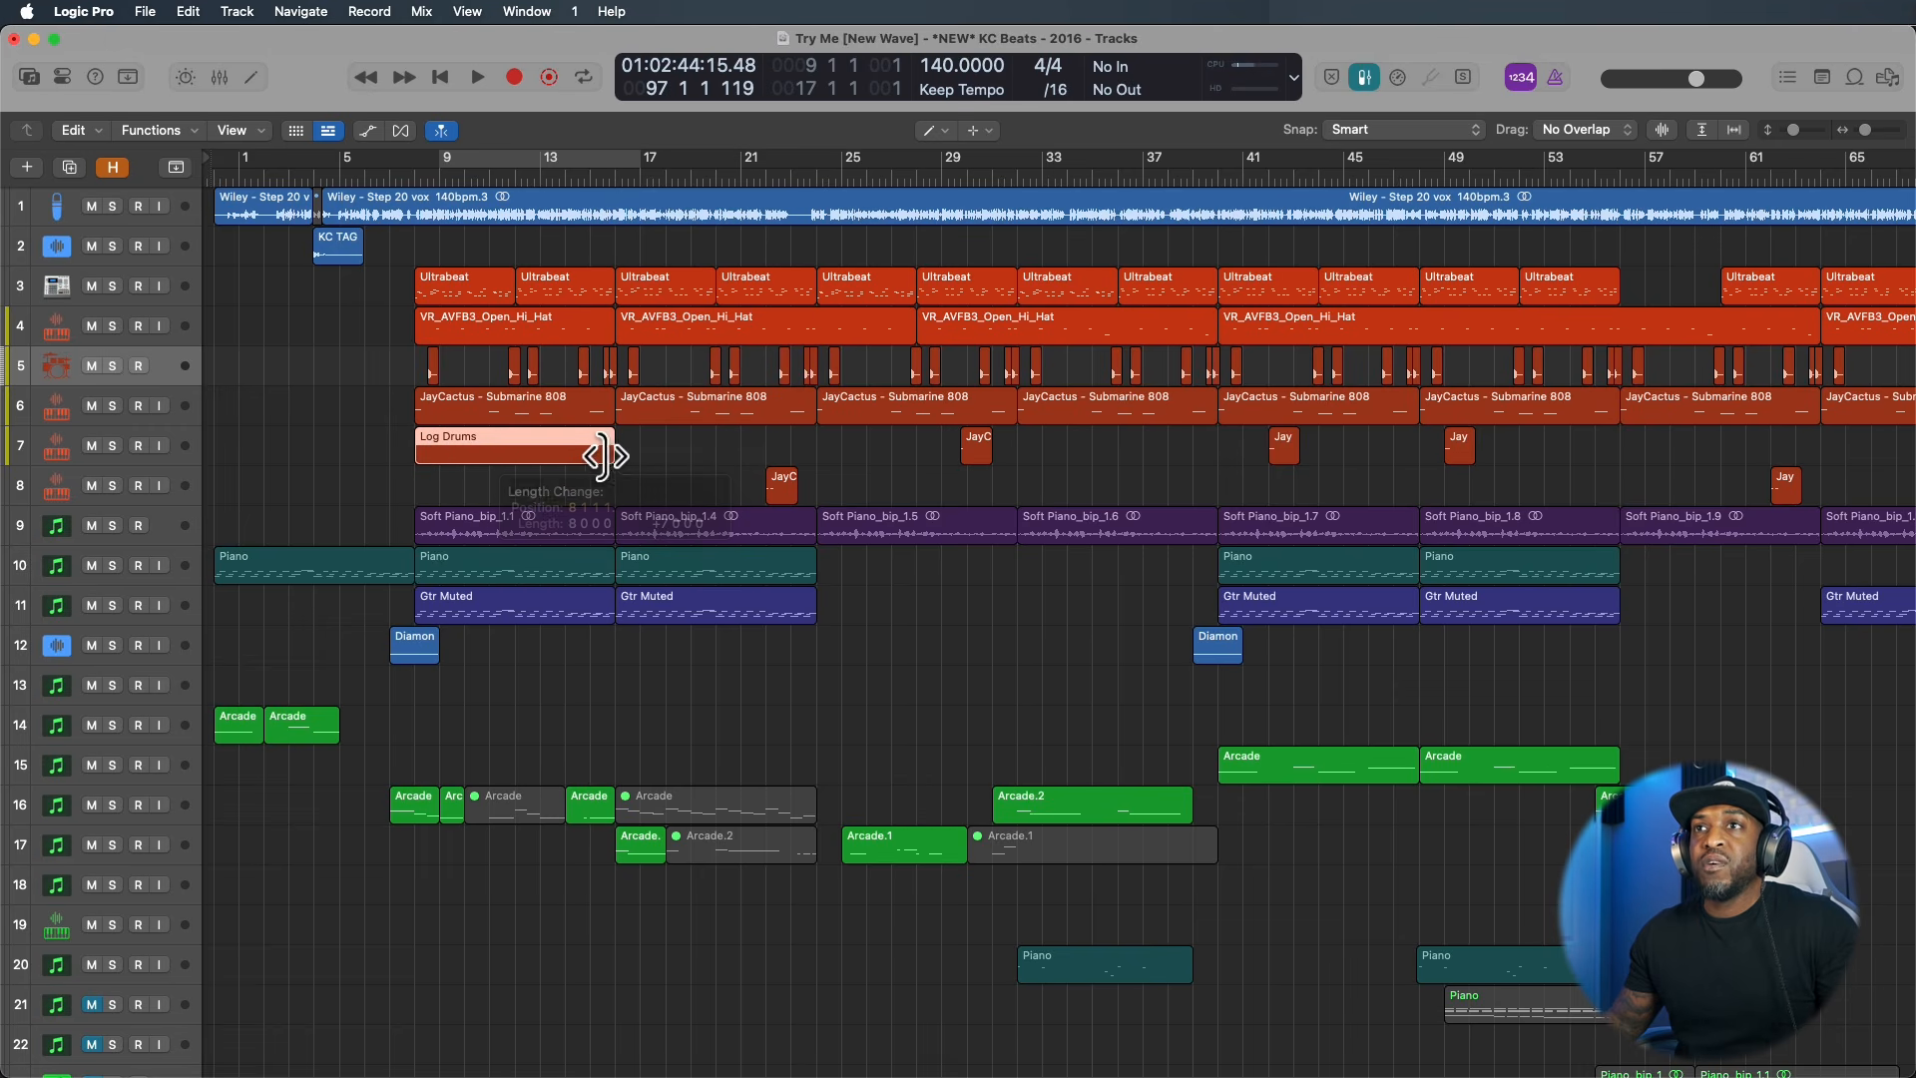
Open the new Log Drums region in the Piano Roll and draw four short notes across bars 8 and 9.
double_click(516, 441)
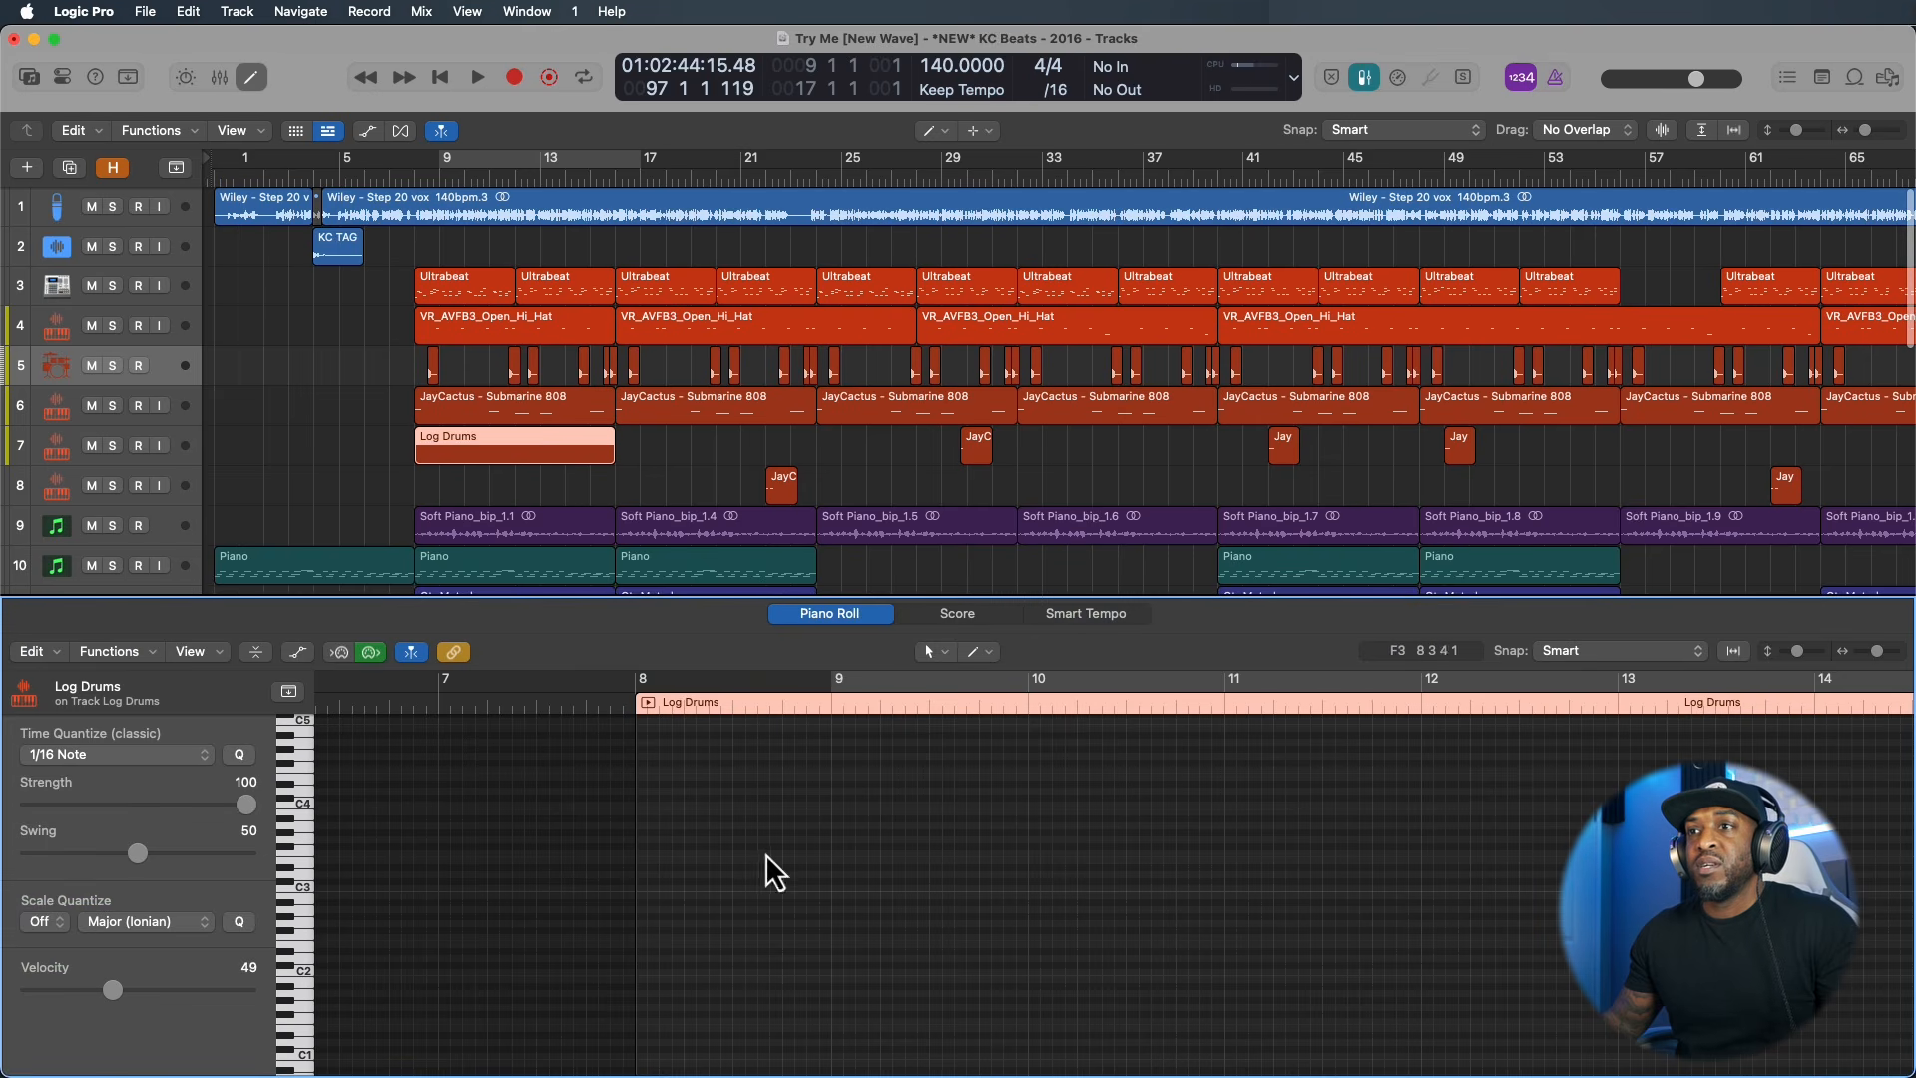
left_click(643, 847)
left_click(726, 874)
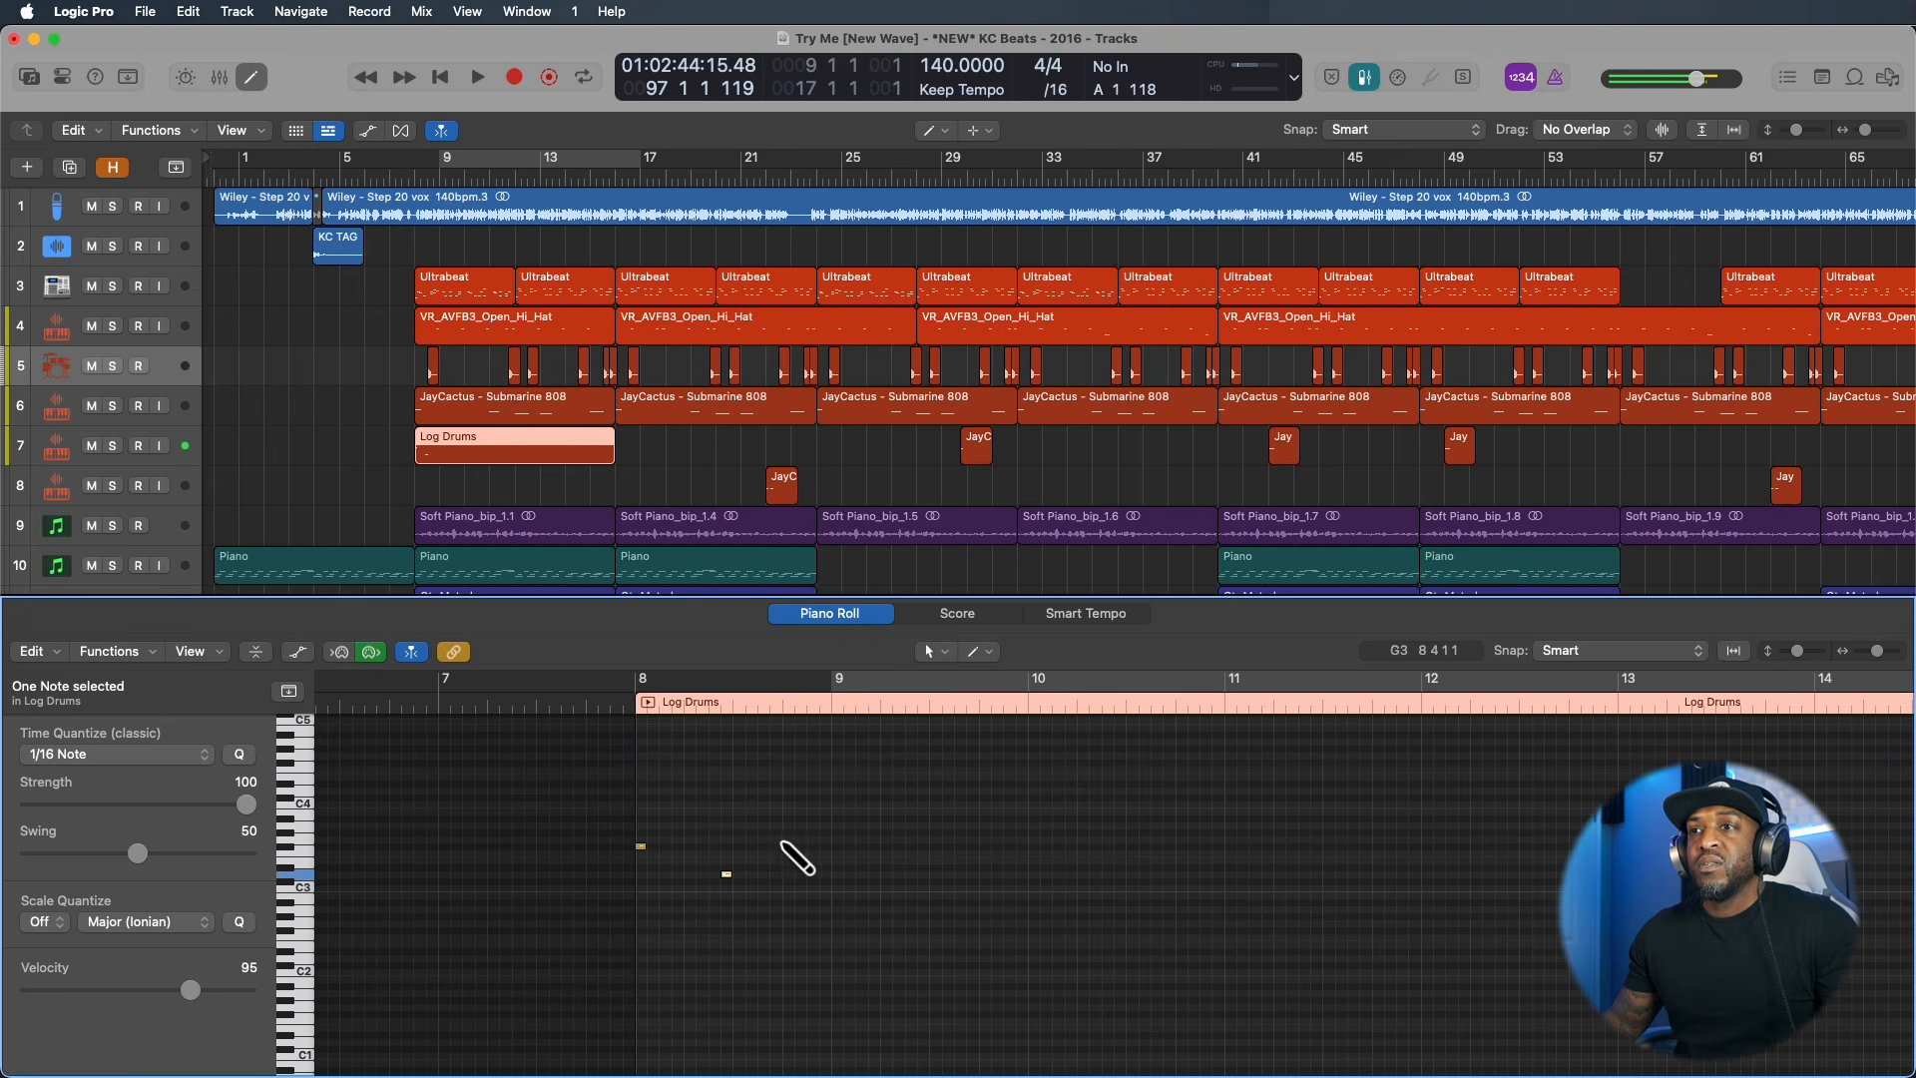
left_click(788, 839)
left_click(871, 840)
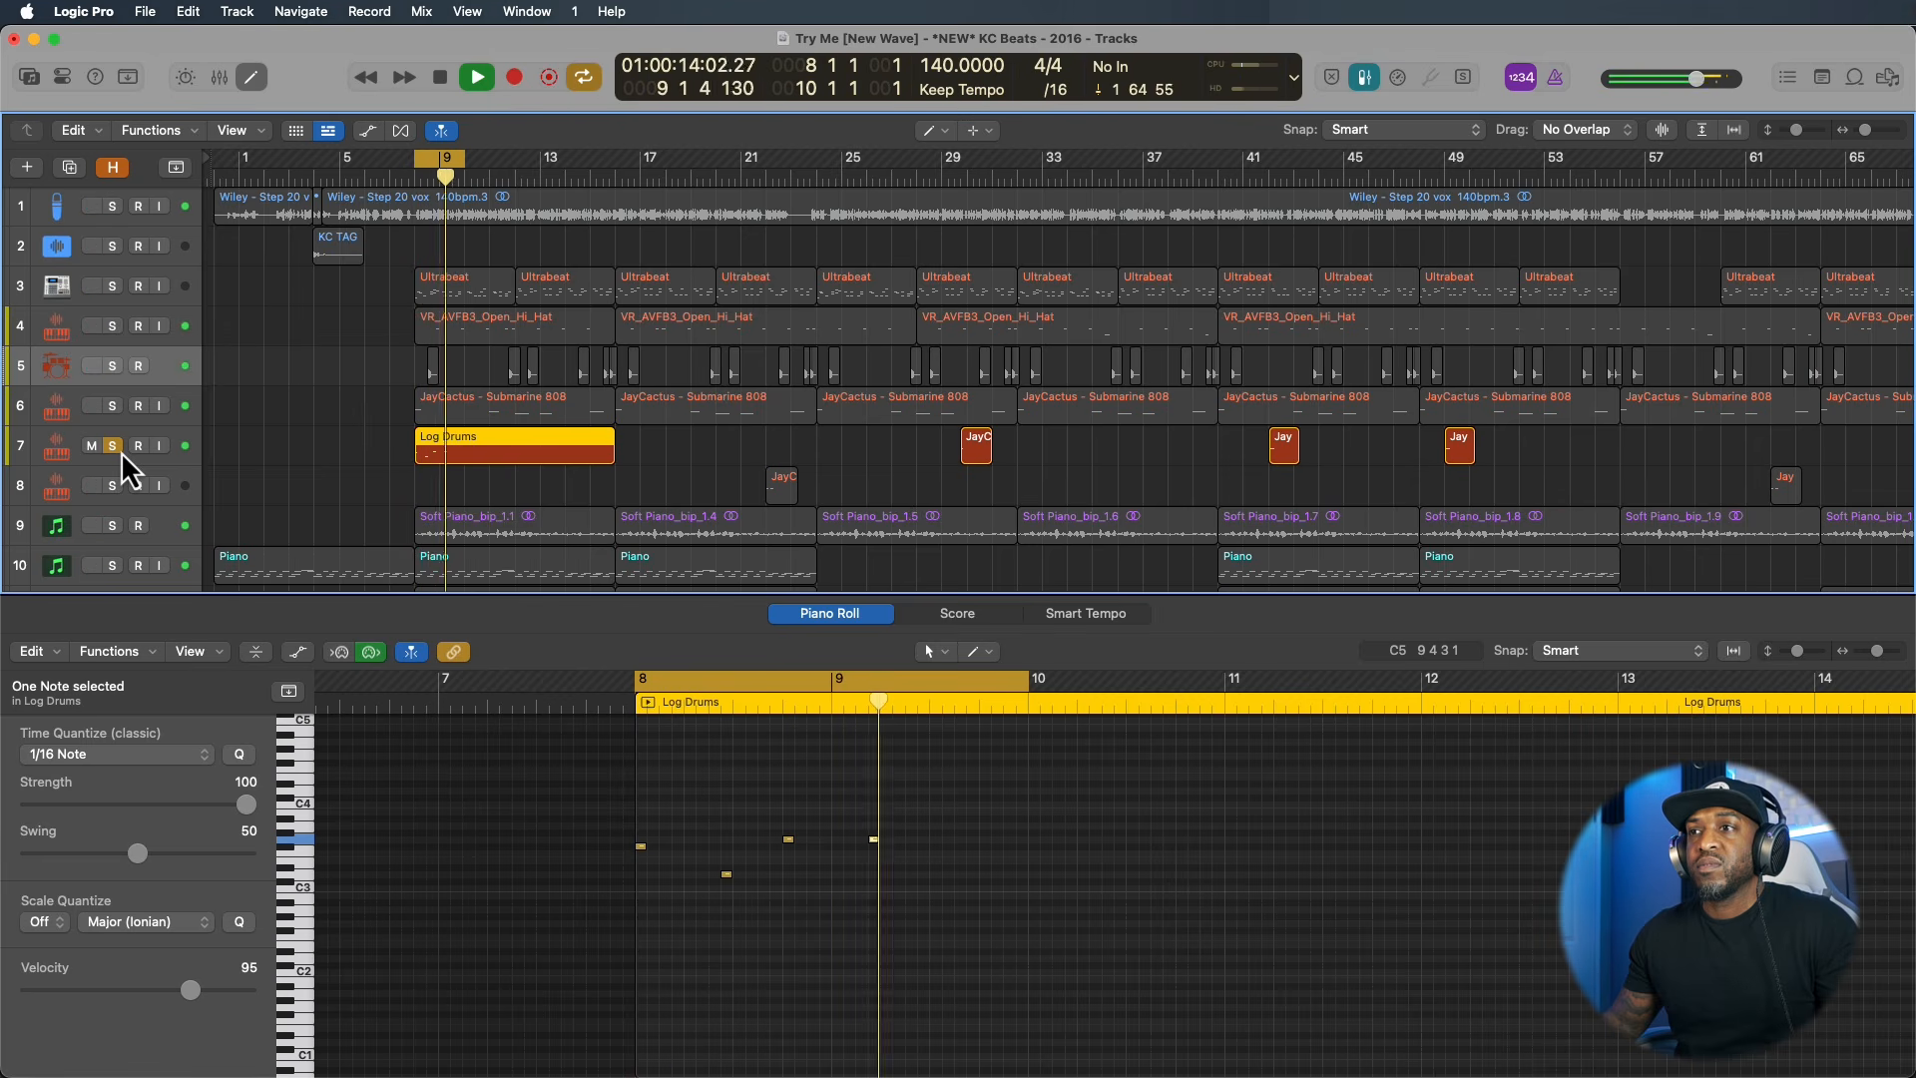
Stop playback and draw one-bar MIDI regions at bars 9 and 11 on Log Drums track 8.
key("space")
left_click(451, 485)
left_click(490, 486)
scroll(429, 477, "right", 1)
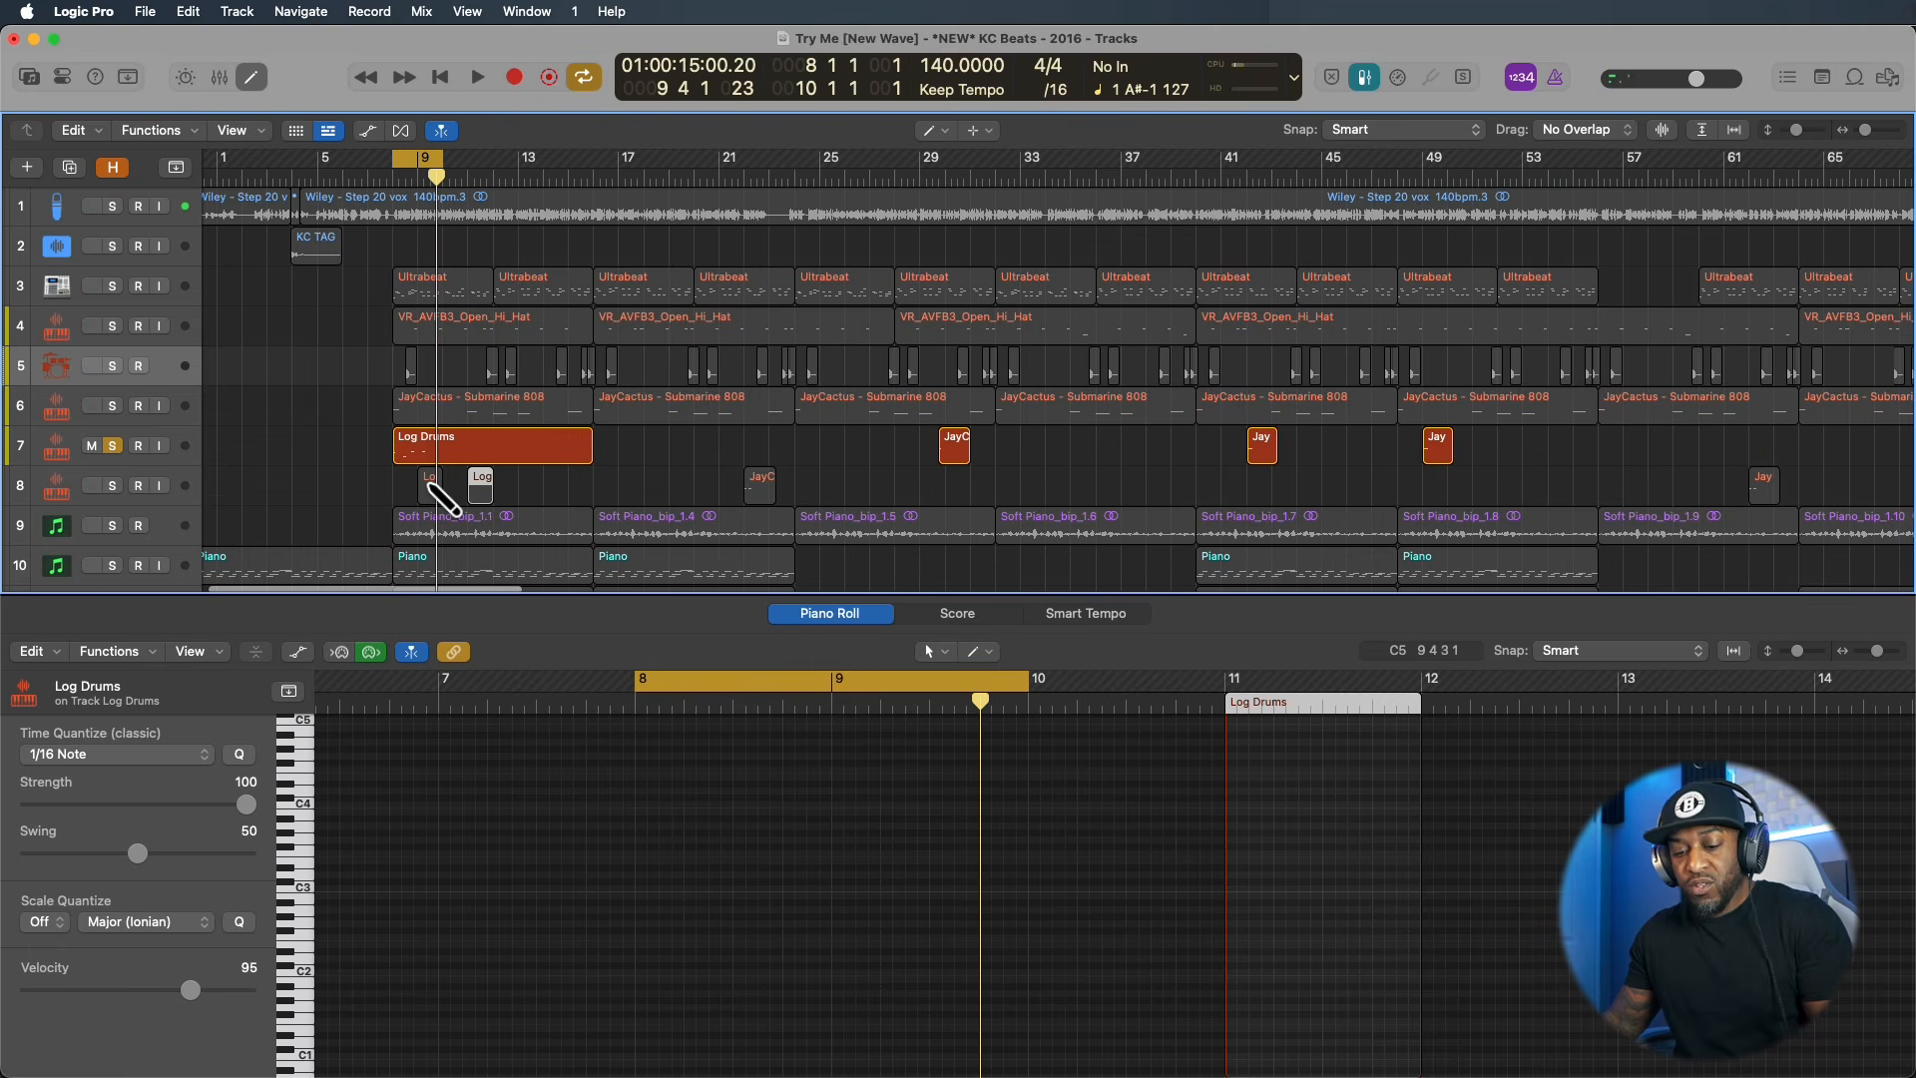
Undo the pencil-drawn regions and notes on the two Log Drums tracks.
key("super+z")
key("super+z")
key("super+z")
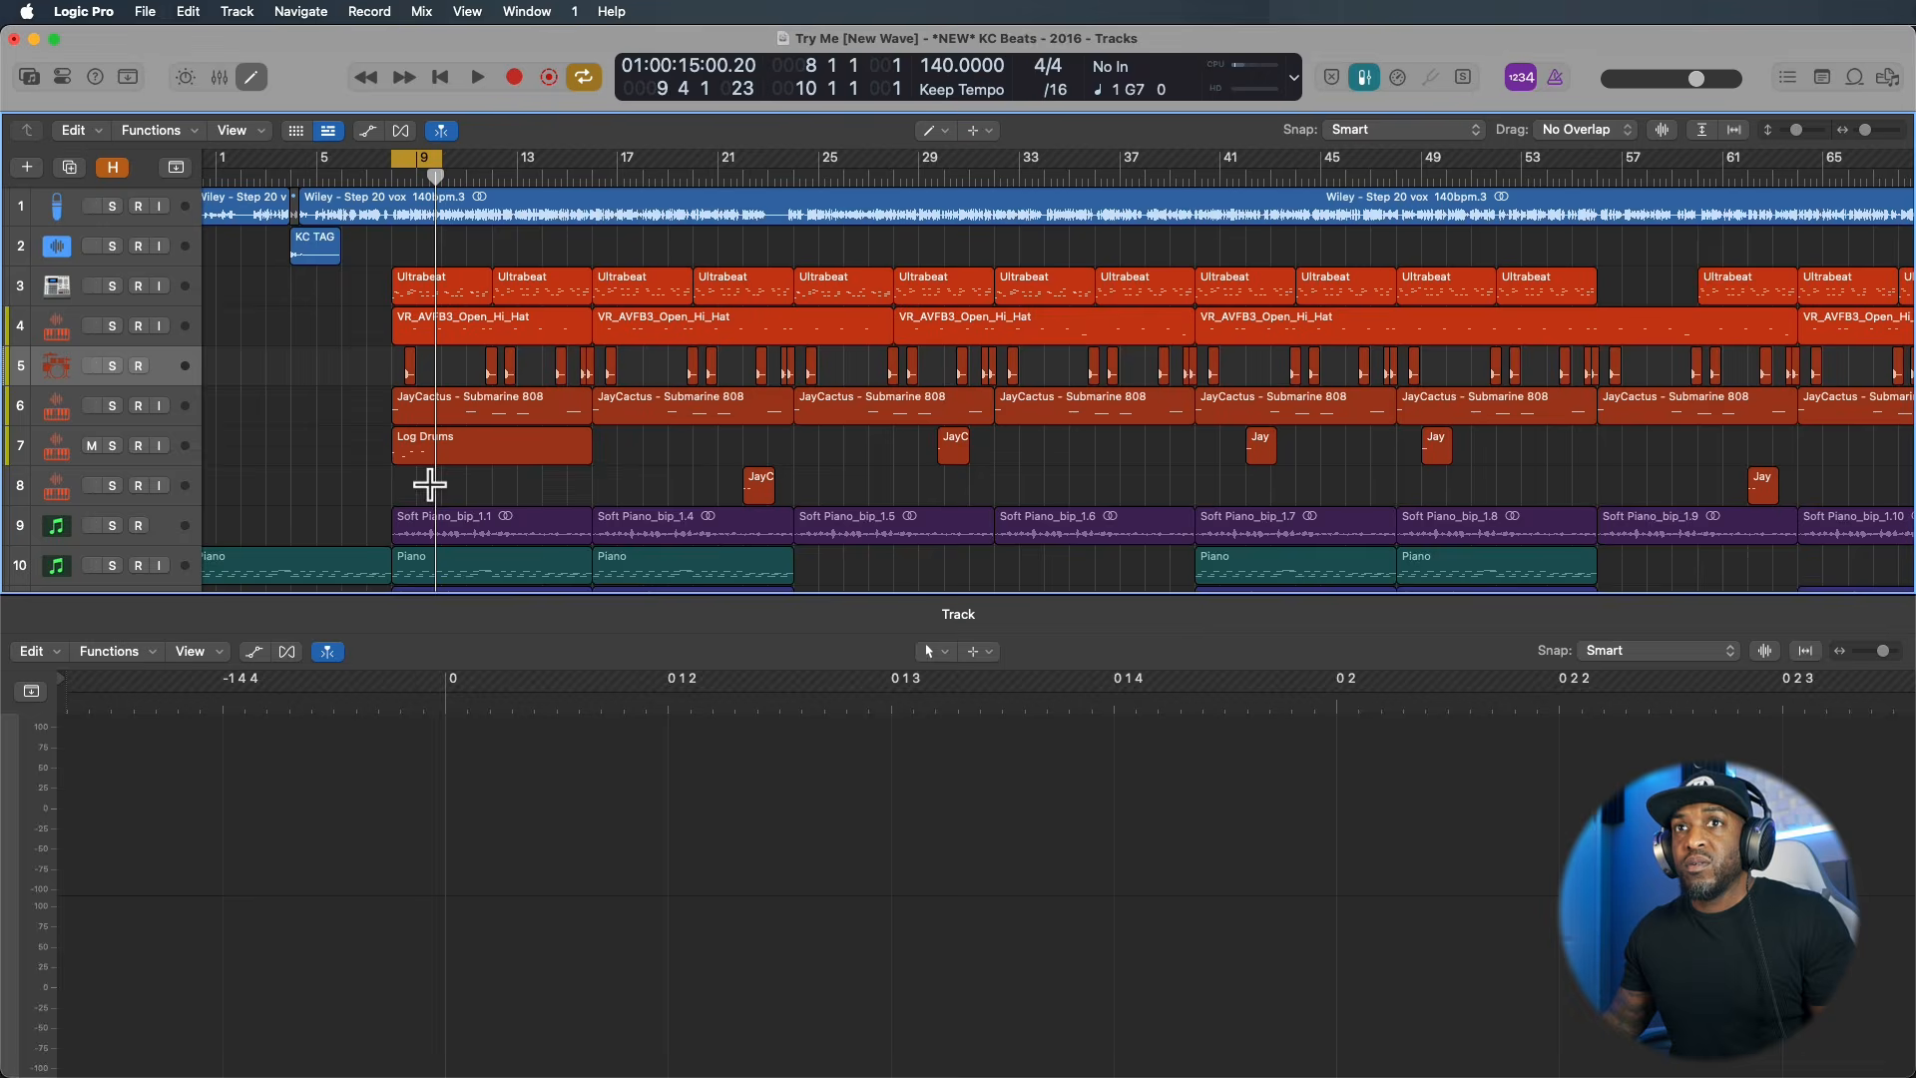
key("super+z")
Switch to the Scissors Tool and split the first Soft Piano_bip region on track 9 at every bar from 9 to 13.
left_click(942, 131)
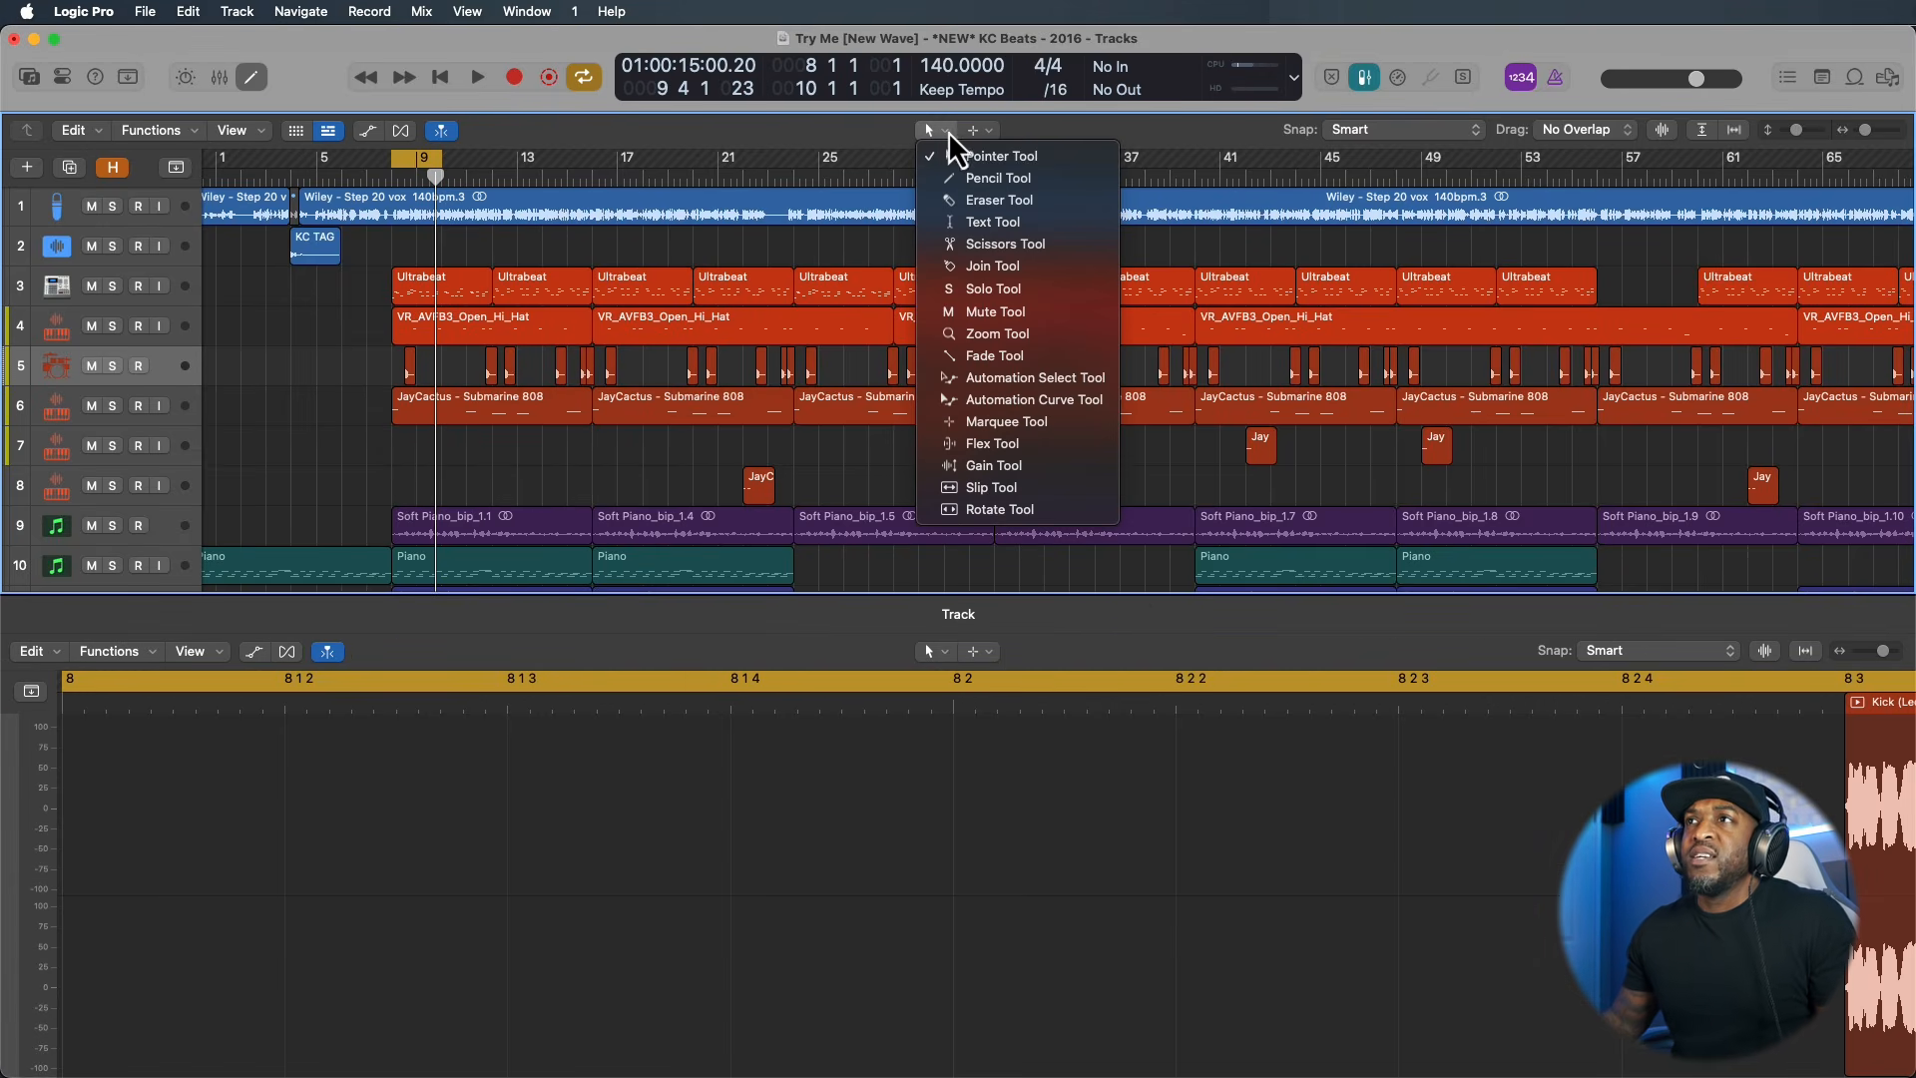
left_click(983, 245)
left_click(424, 528)
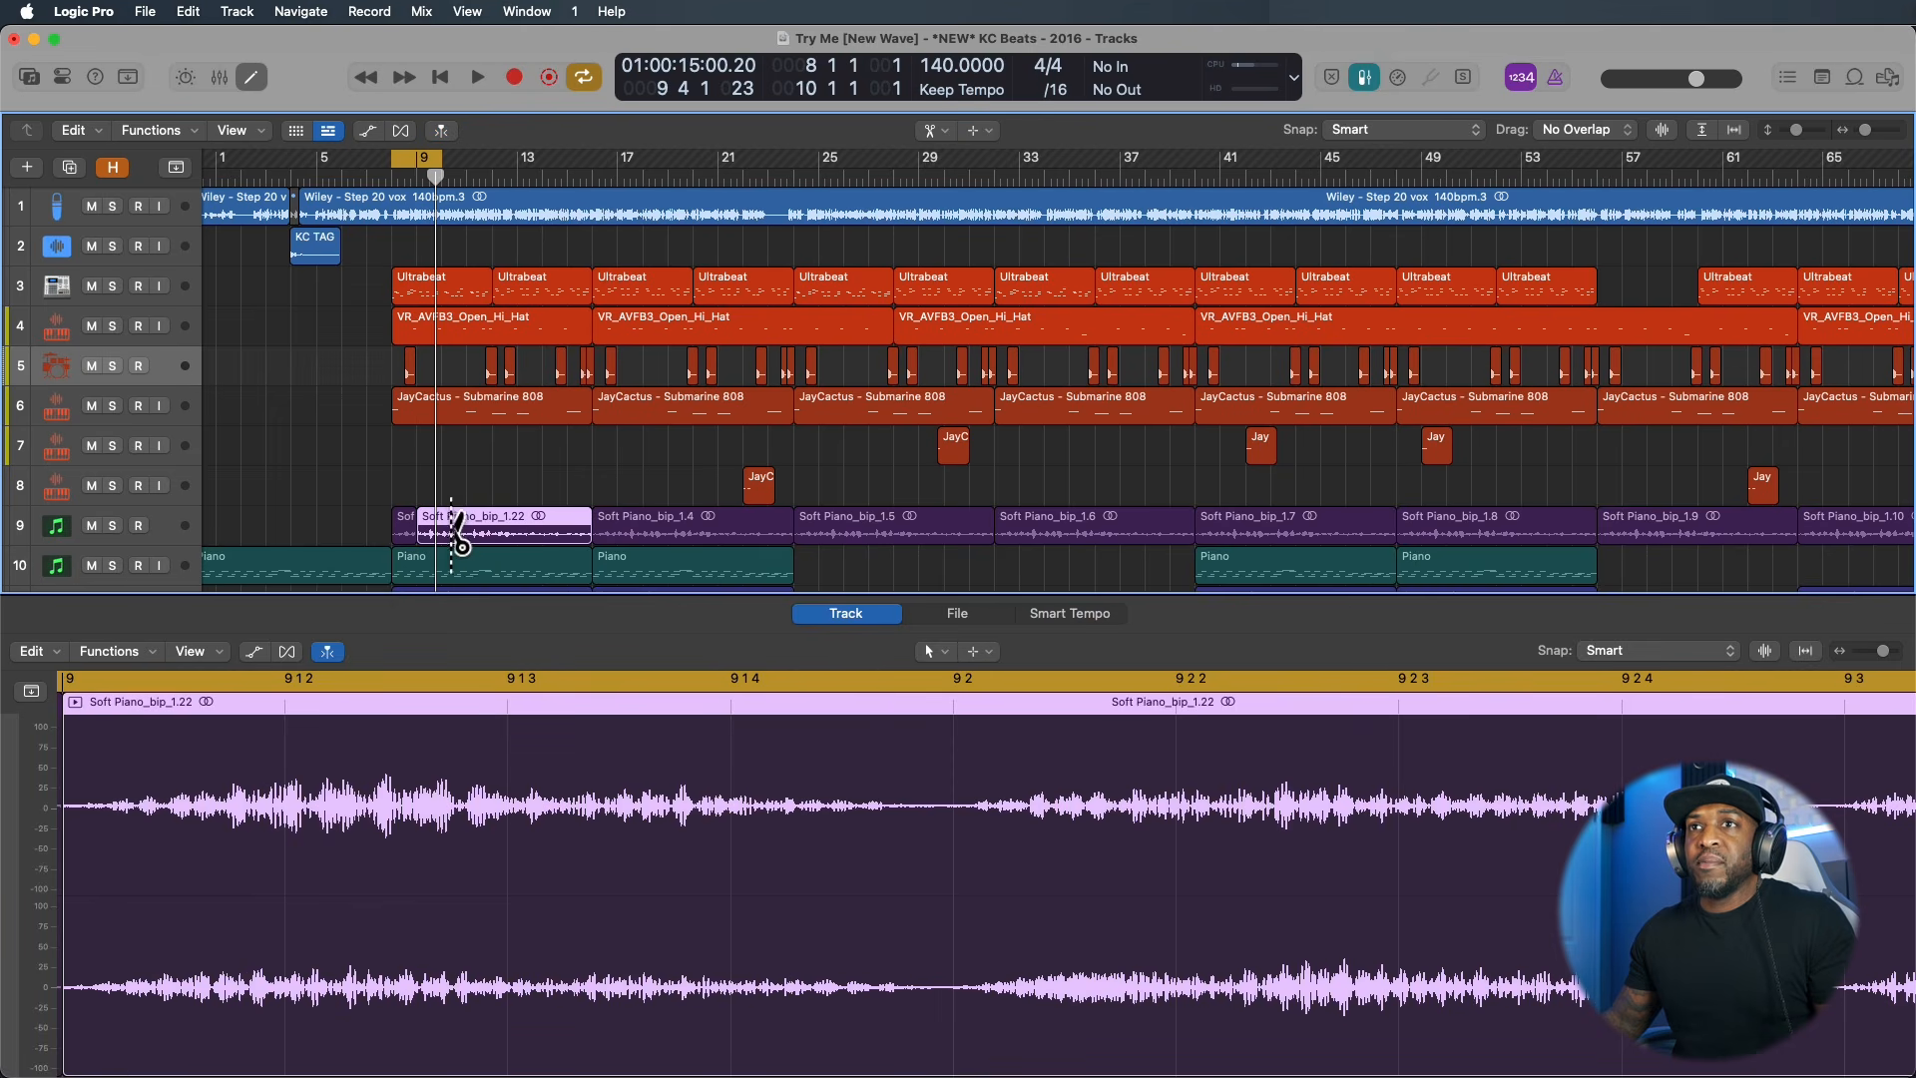
left_click(455, 529)
left_click(483, 529)
left_click(509, 529)
left_click(520, 529)
Split the first JayCactus - Submarine 808 region on track 6 at every bar from 9 to 14.
left_click(423, 404)
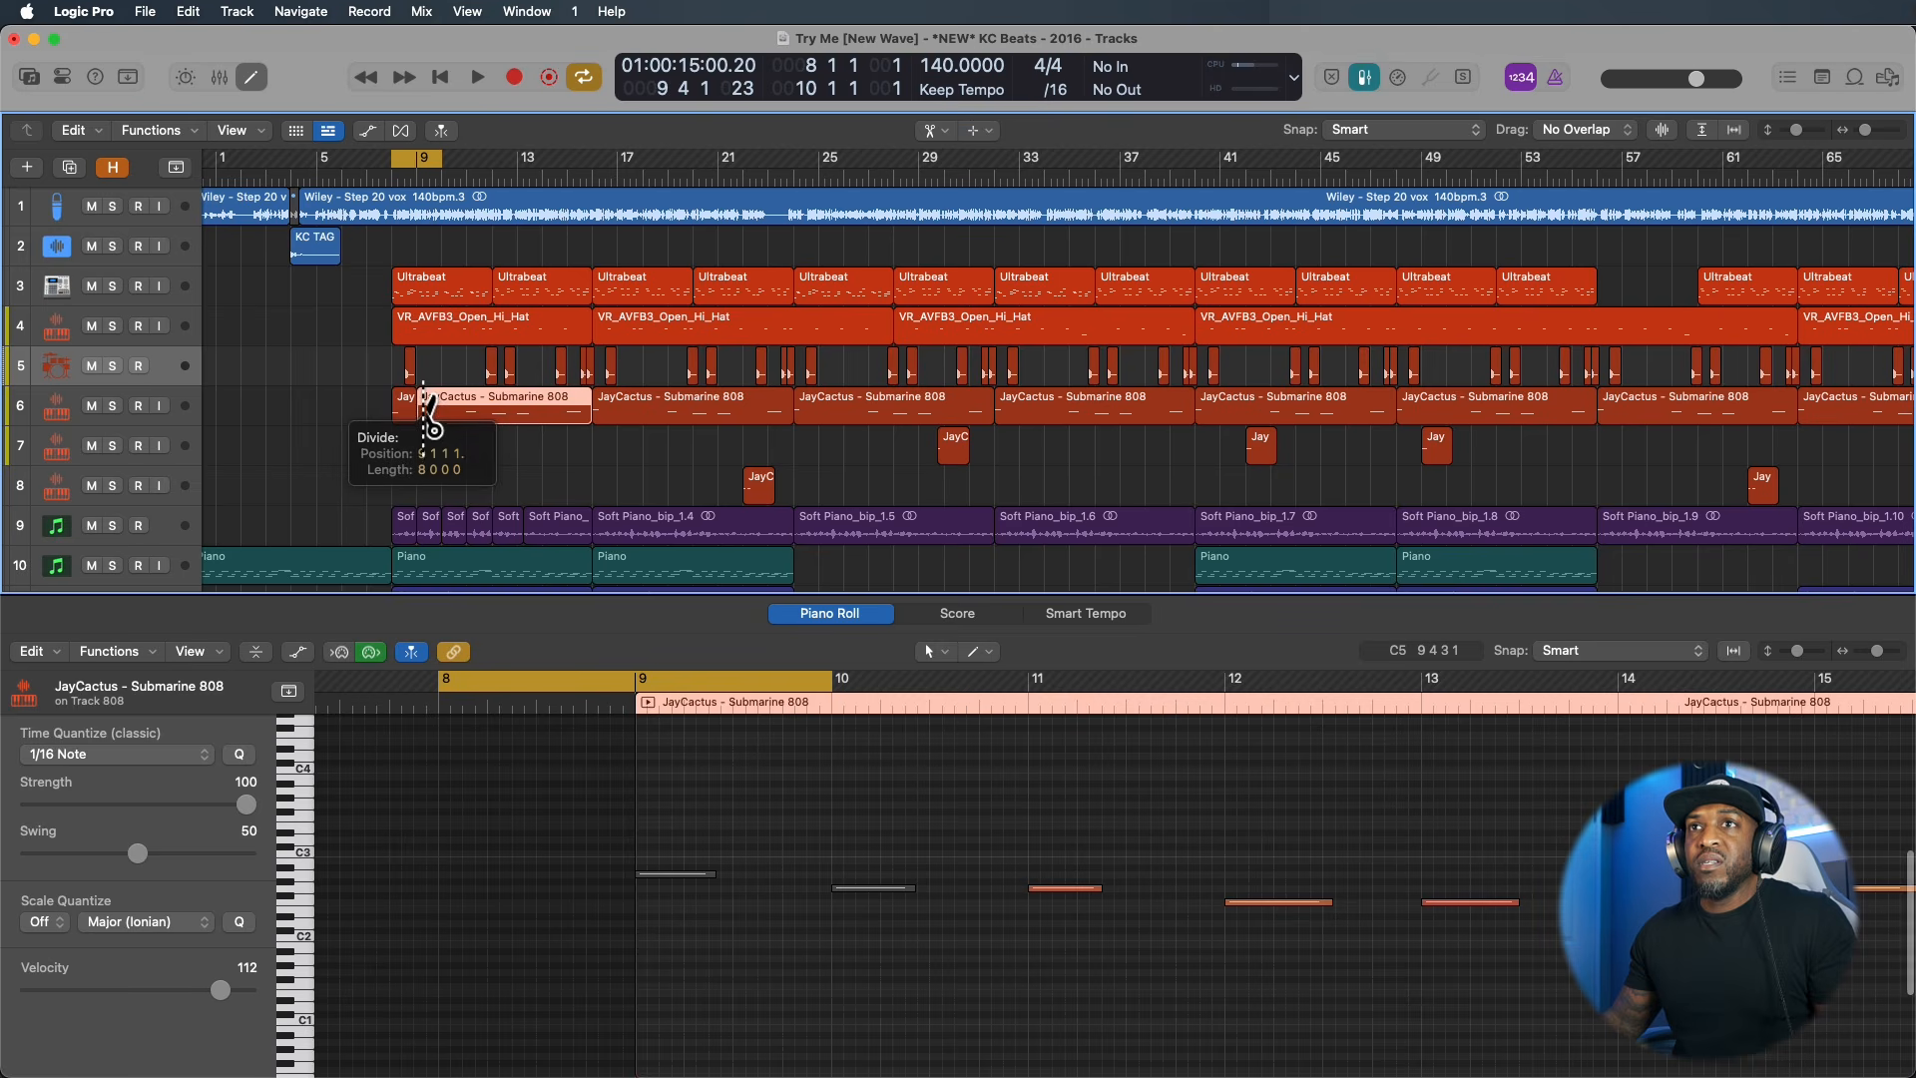
left_click(446, 404)
left_click(471, 404)
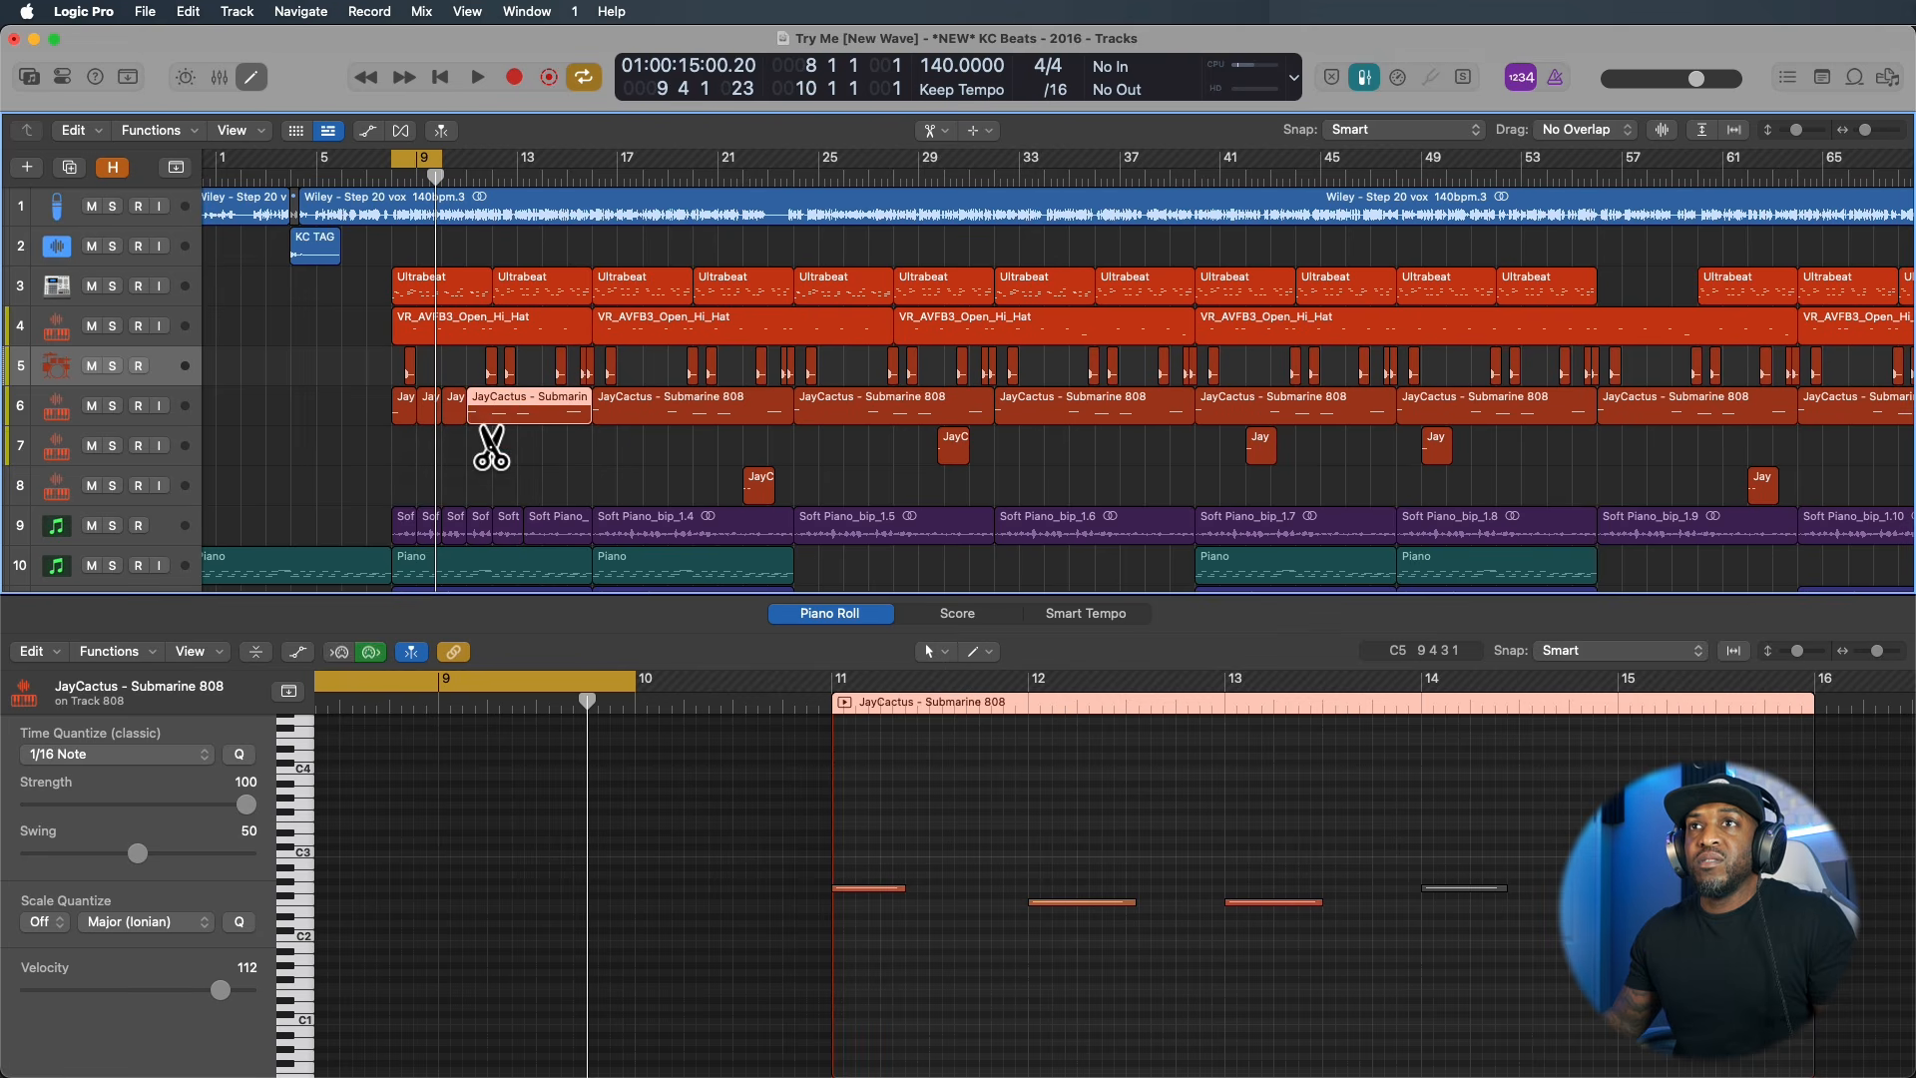
left_click(493, 404)
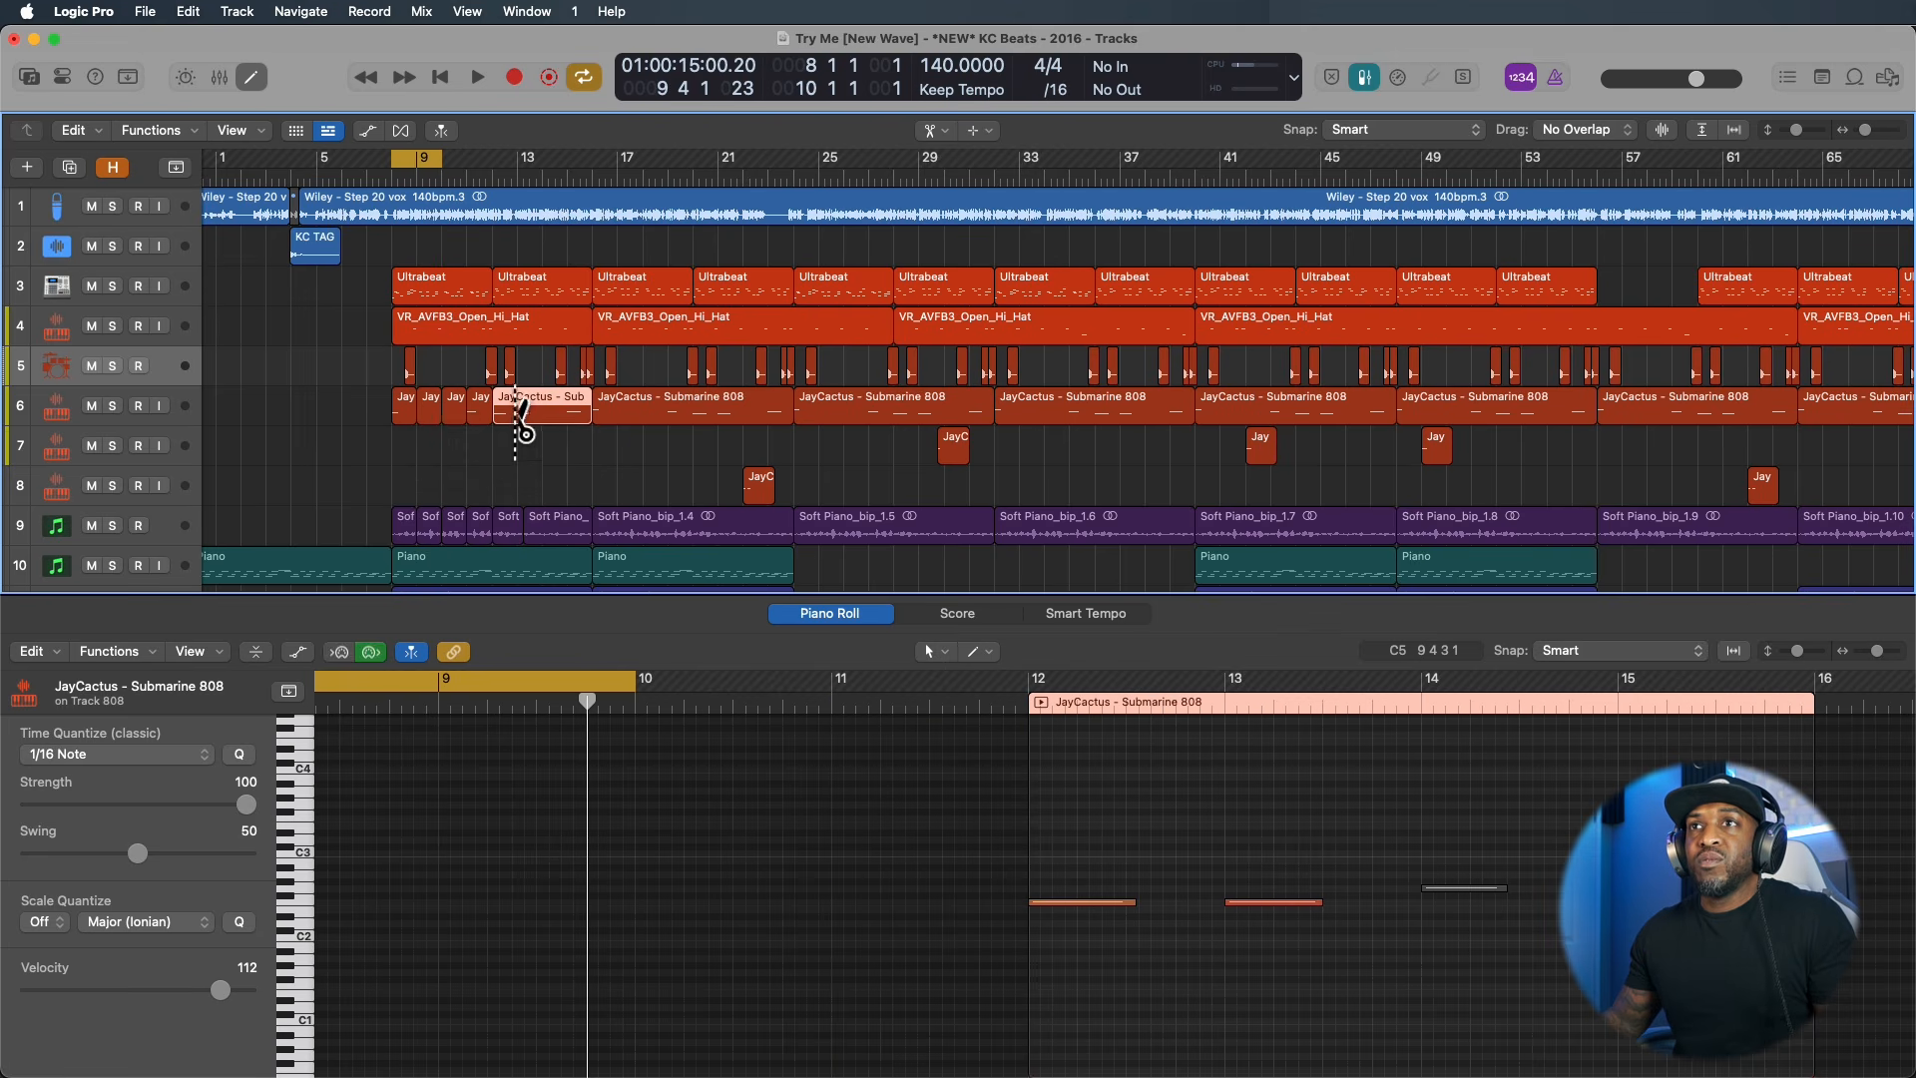
left_click(518, 404)
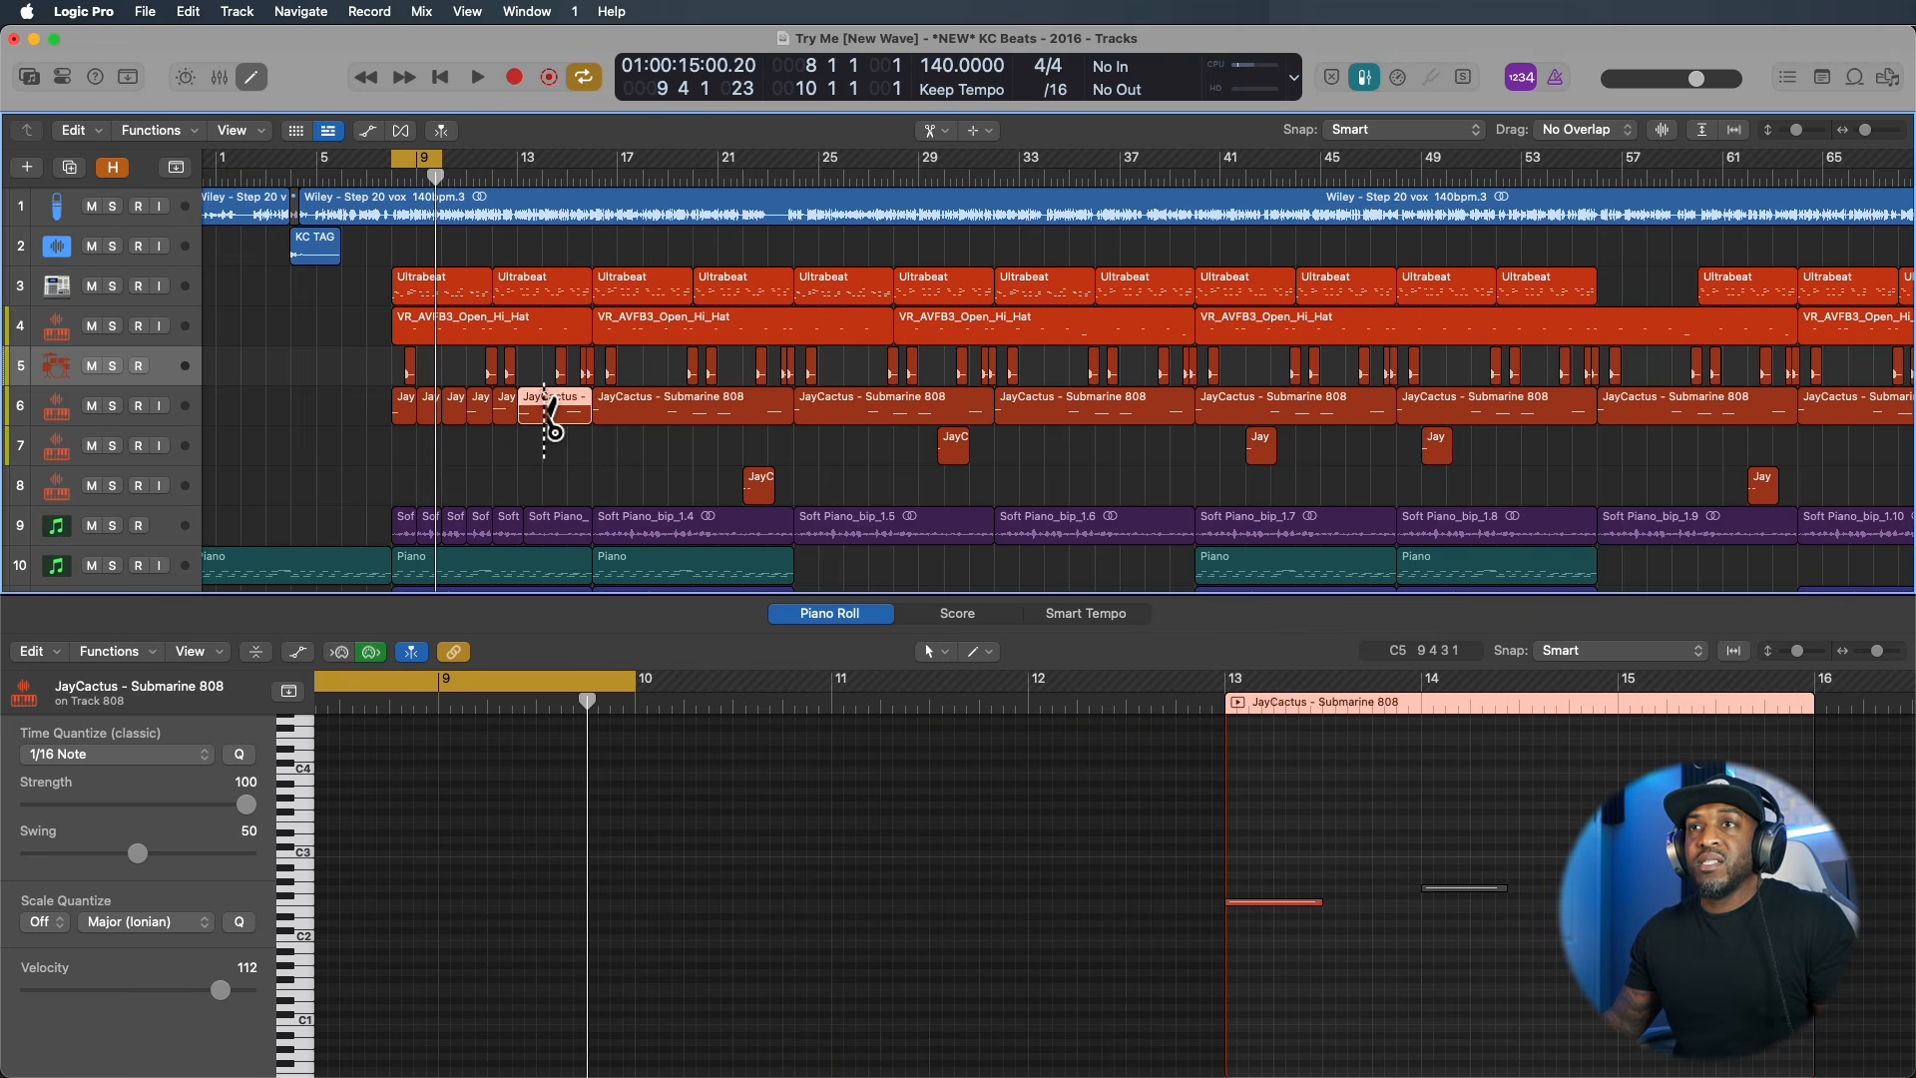
left_click(544, 404)
Switch to the Fade Tool and draw short fades over the start and end of the first Soft Piano_bip region.
left_click(939, 132)
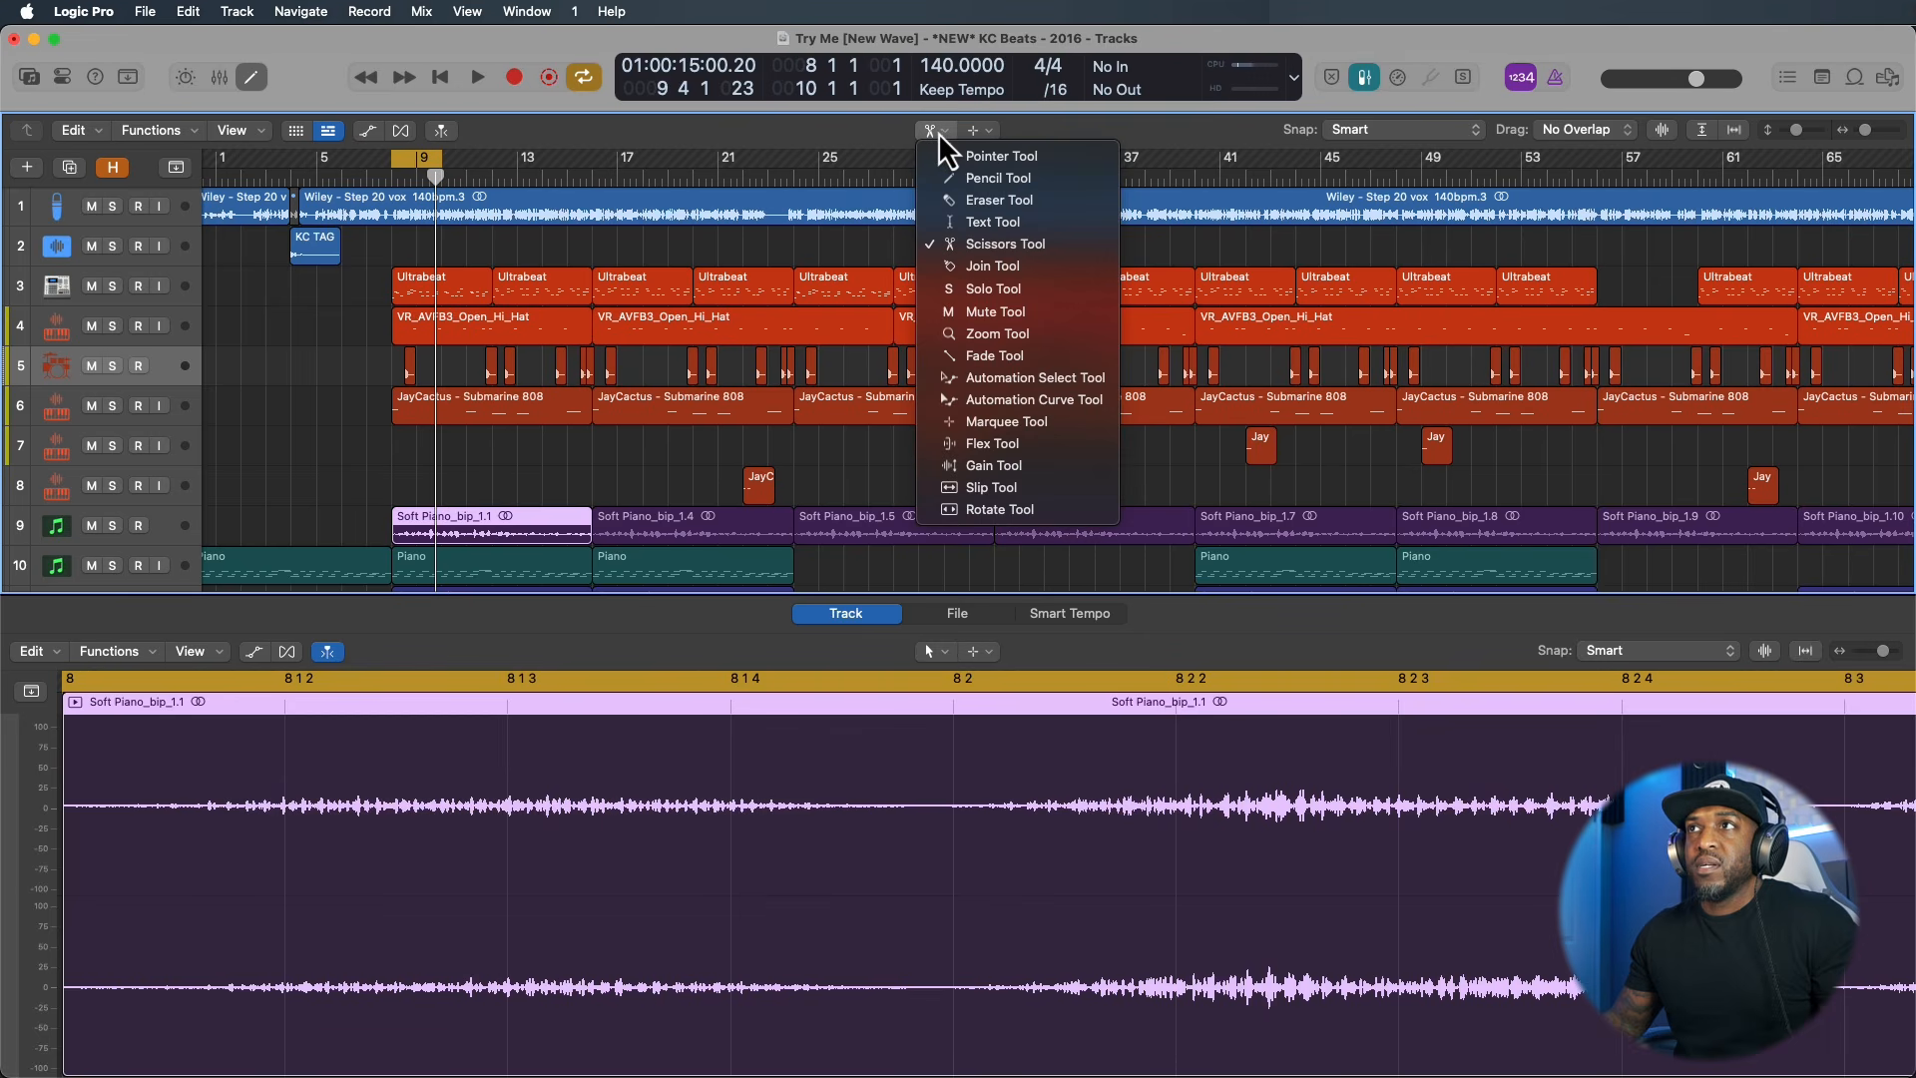
left_click(993, 355)
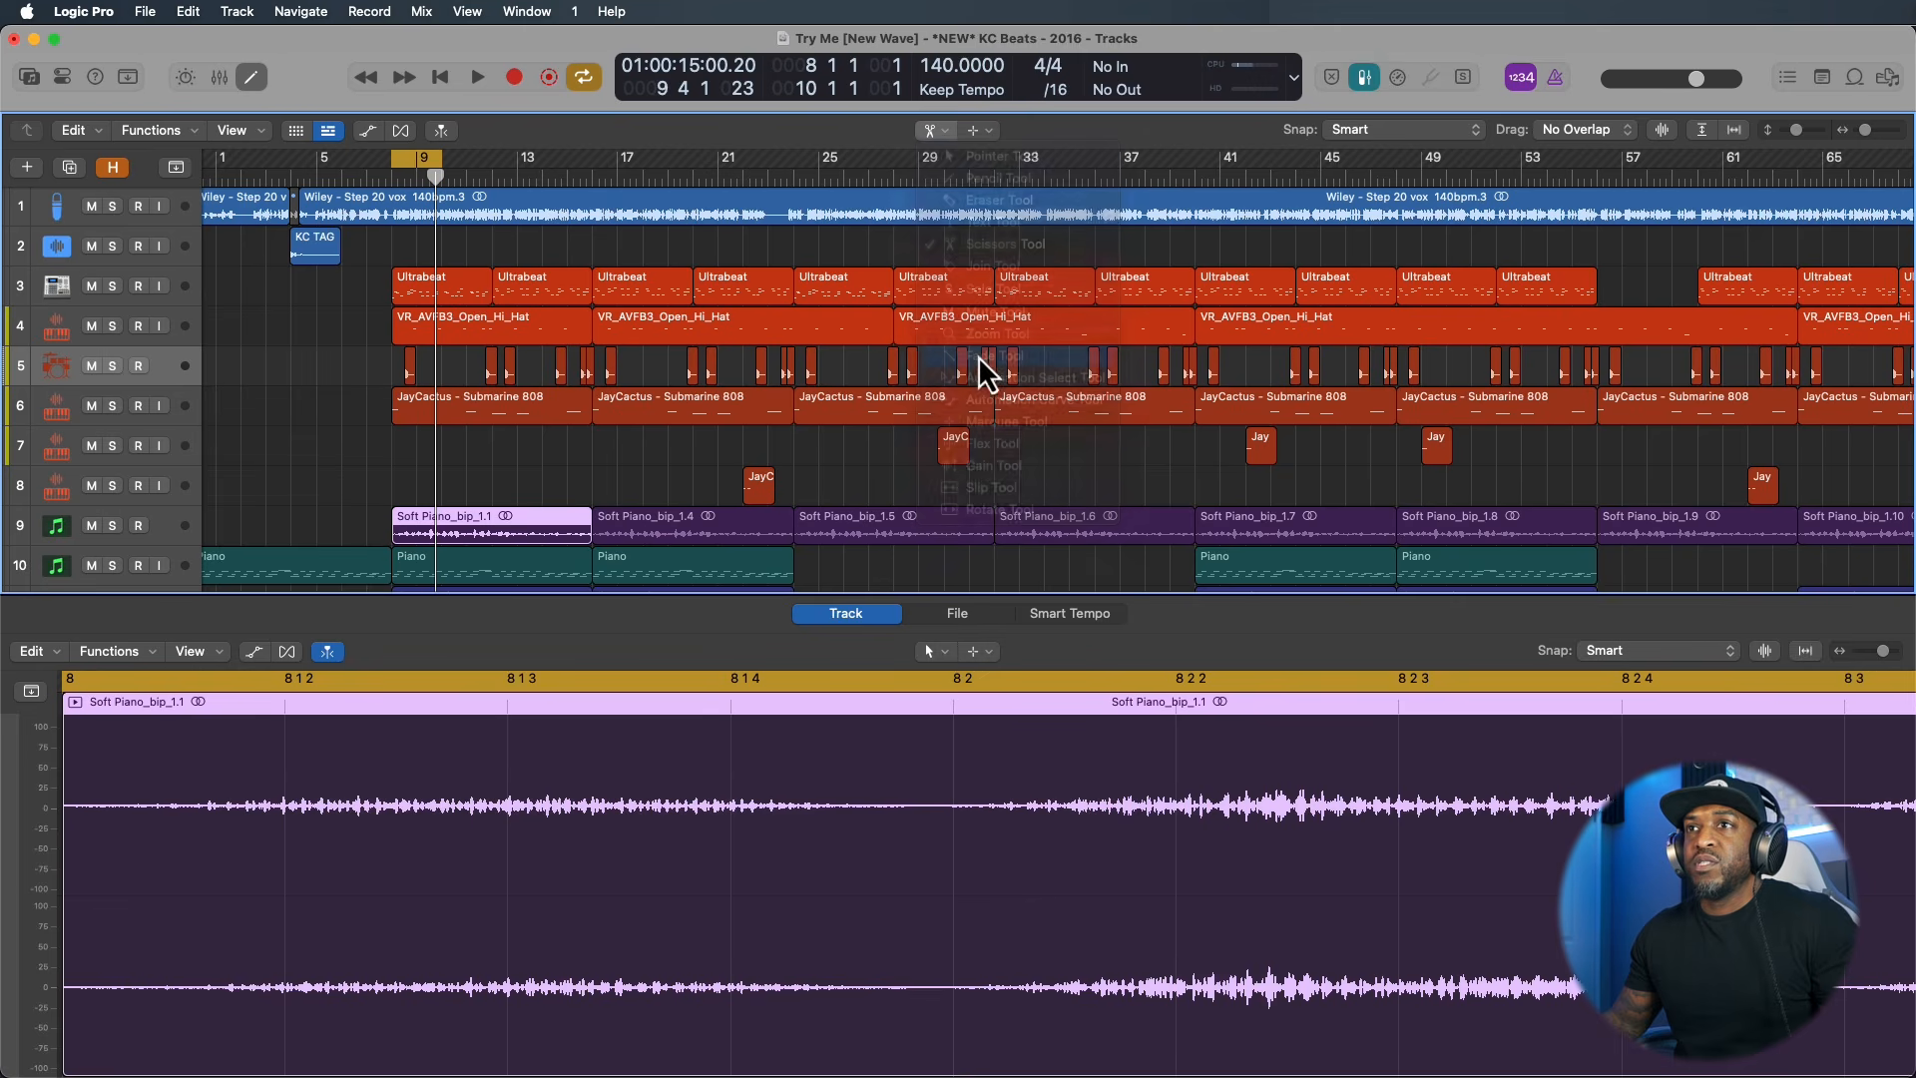
scroll(574, 460, "up", 5)
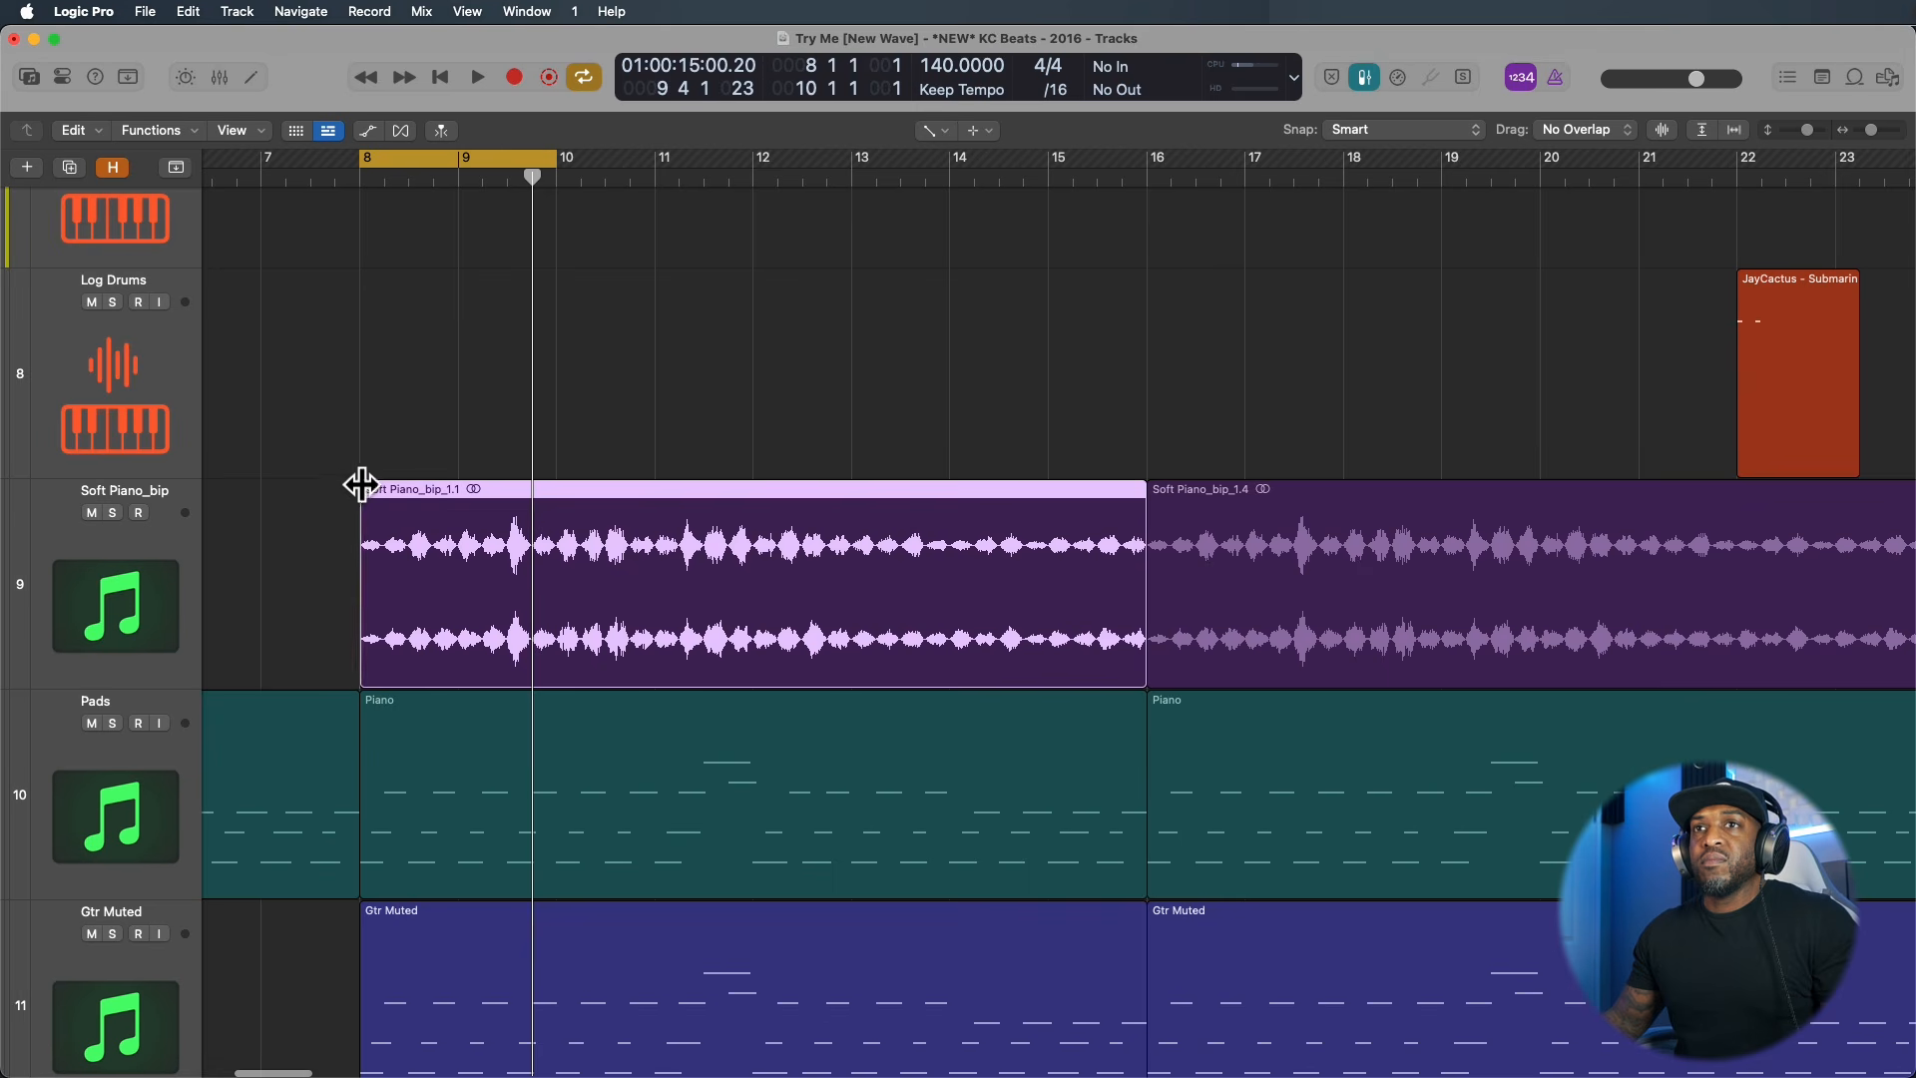
left_click_drag(360, 483, 435, 452)
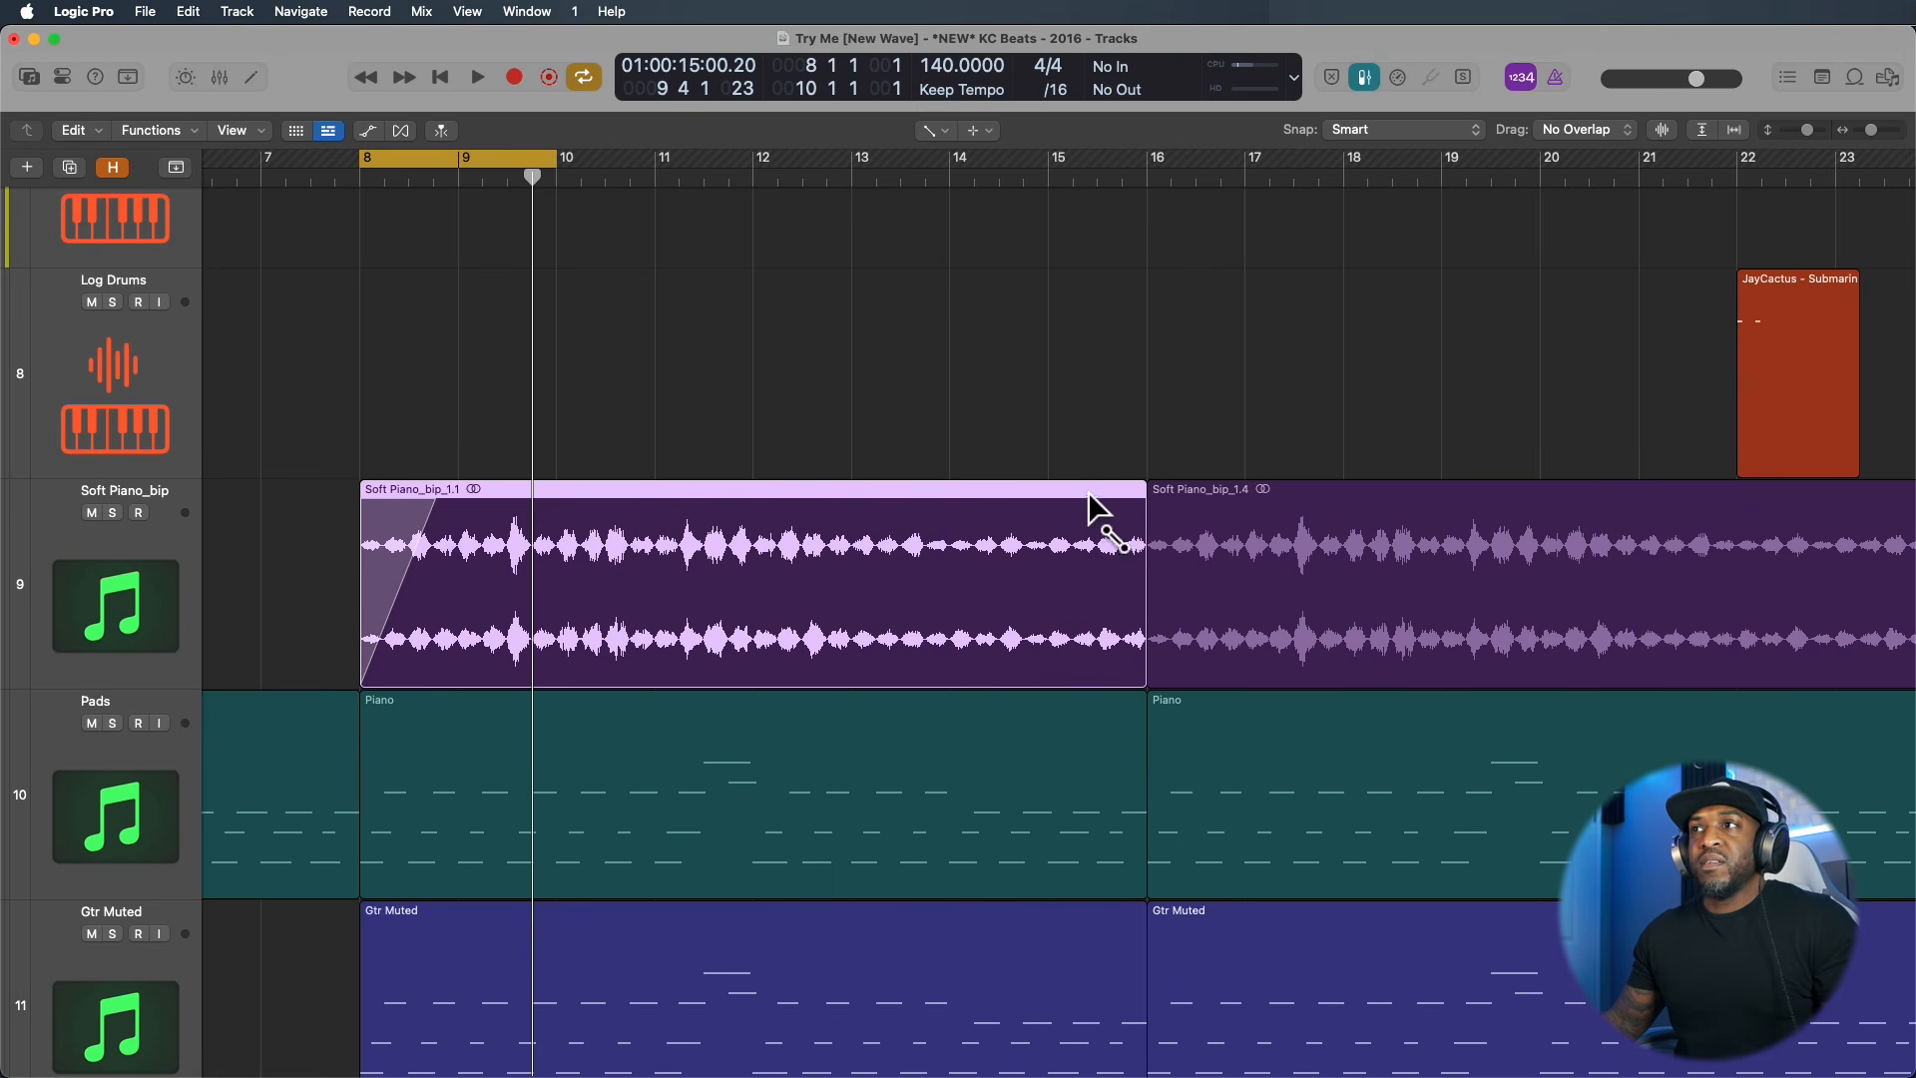
left_click_drag(1142, 482, 1037, 454)
Change the Soft Piano_bip region's fade-in to Speed Up and its fade-out to Slow Down.
right_click(400, 528)
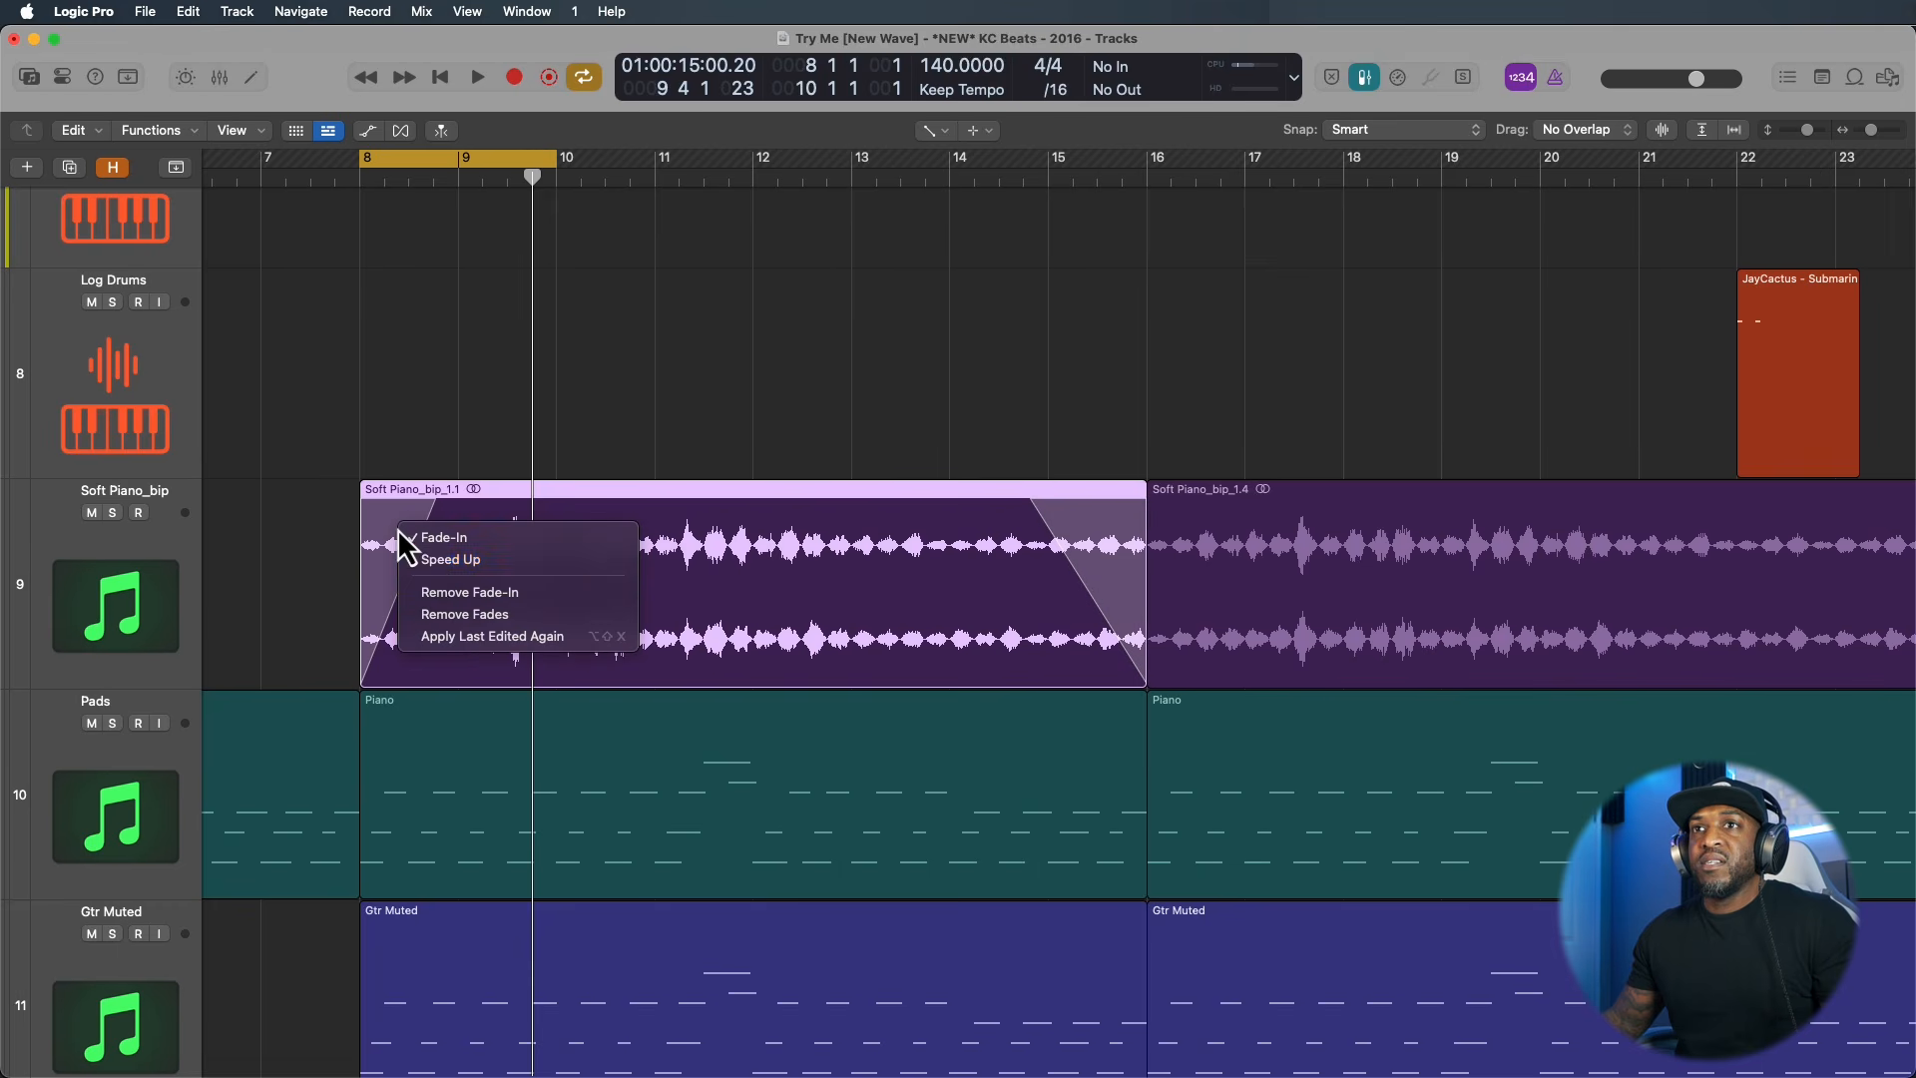
left_click(431, 562)
right_click(1100, 551)
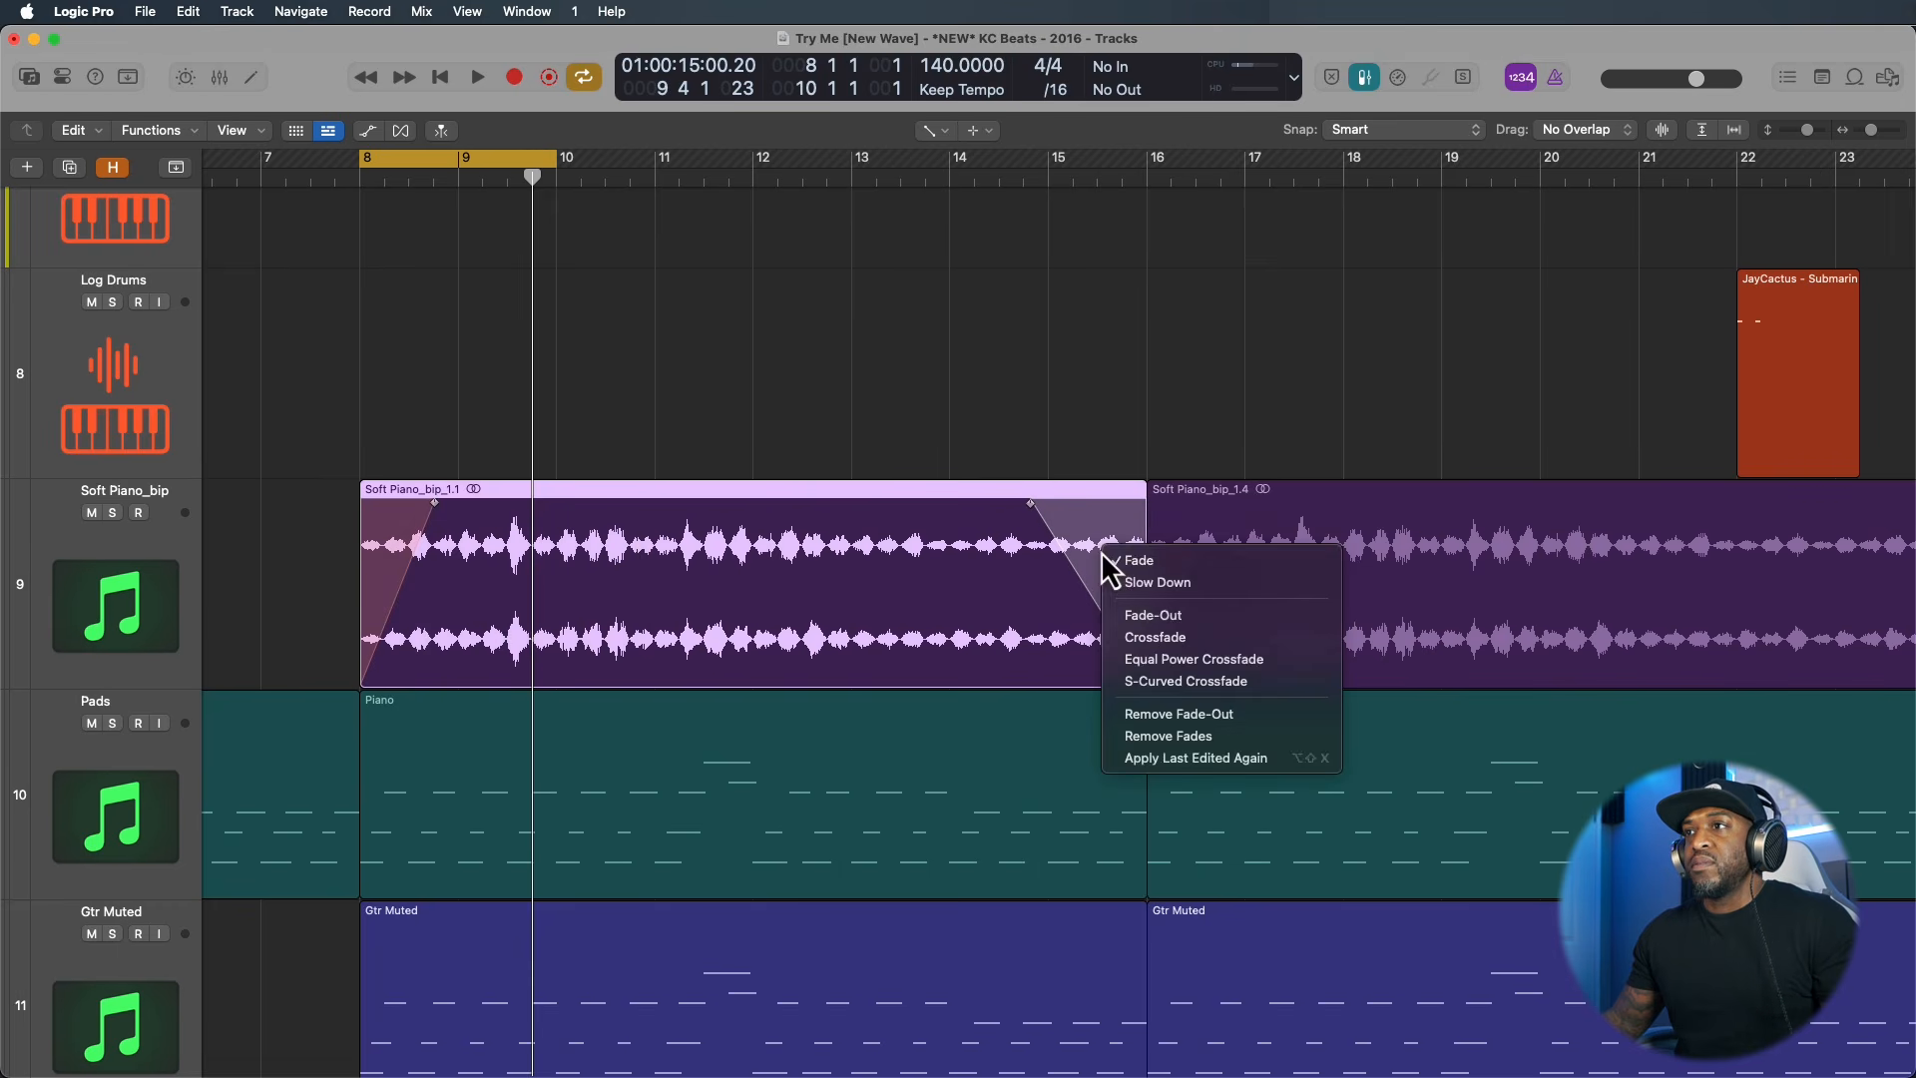
left_click(1142, 581)
Solo the Soft Piano_bip track and play it, extending the cycle area's end to bar 16.
left_click(113, 512)
key("space")
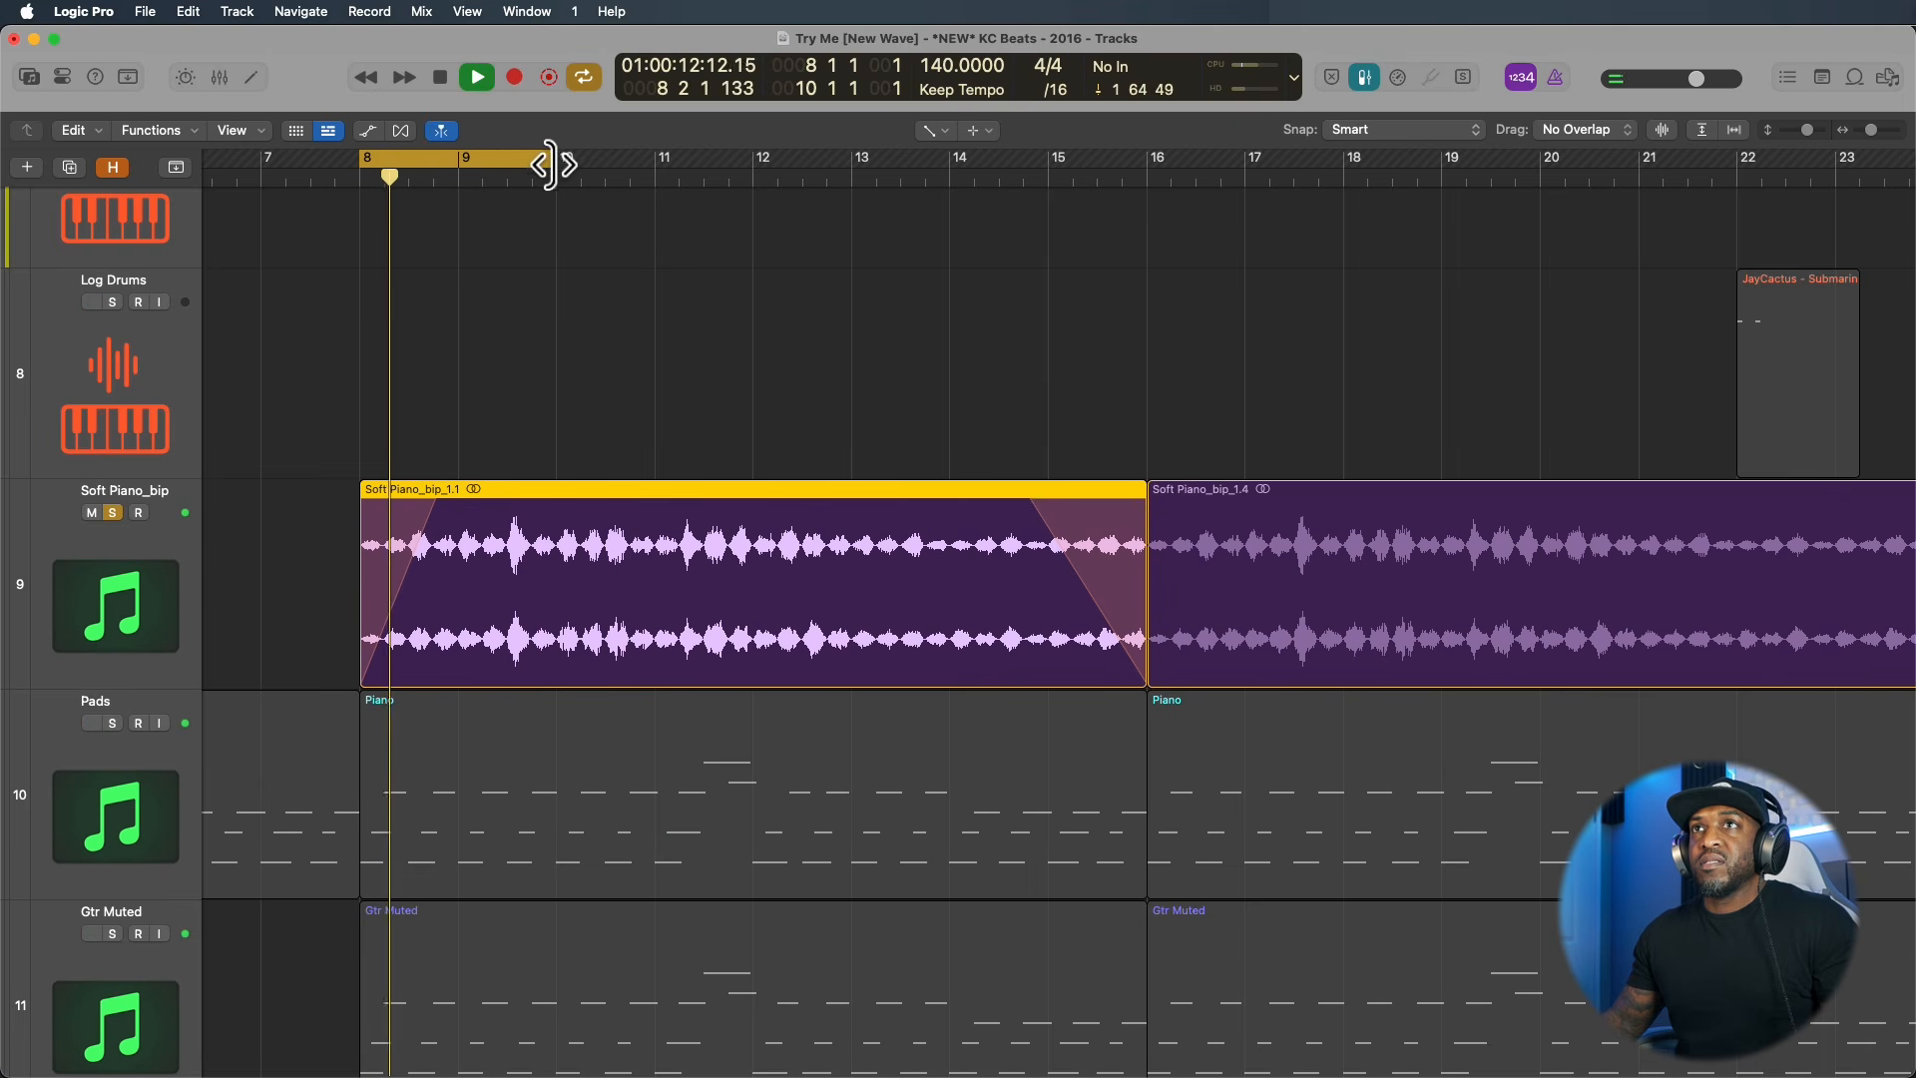
left_click_drag(552, 163, 1145, 307)
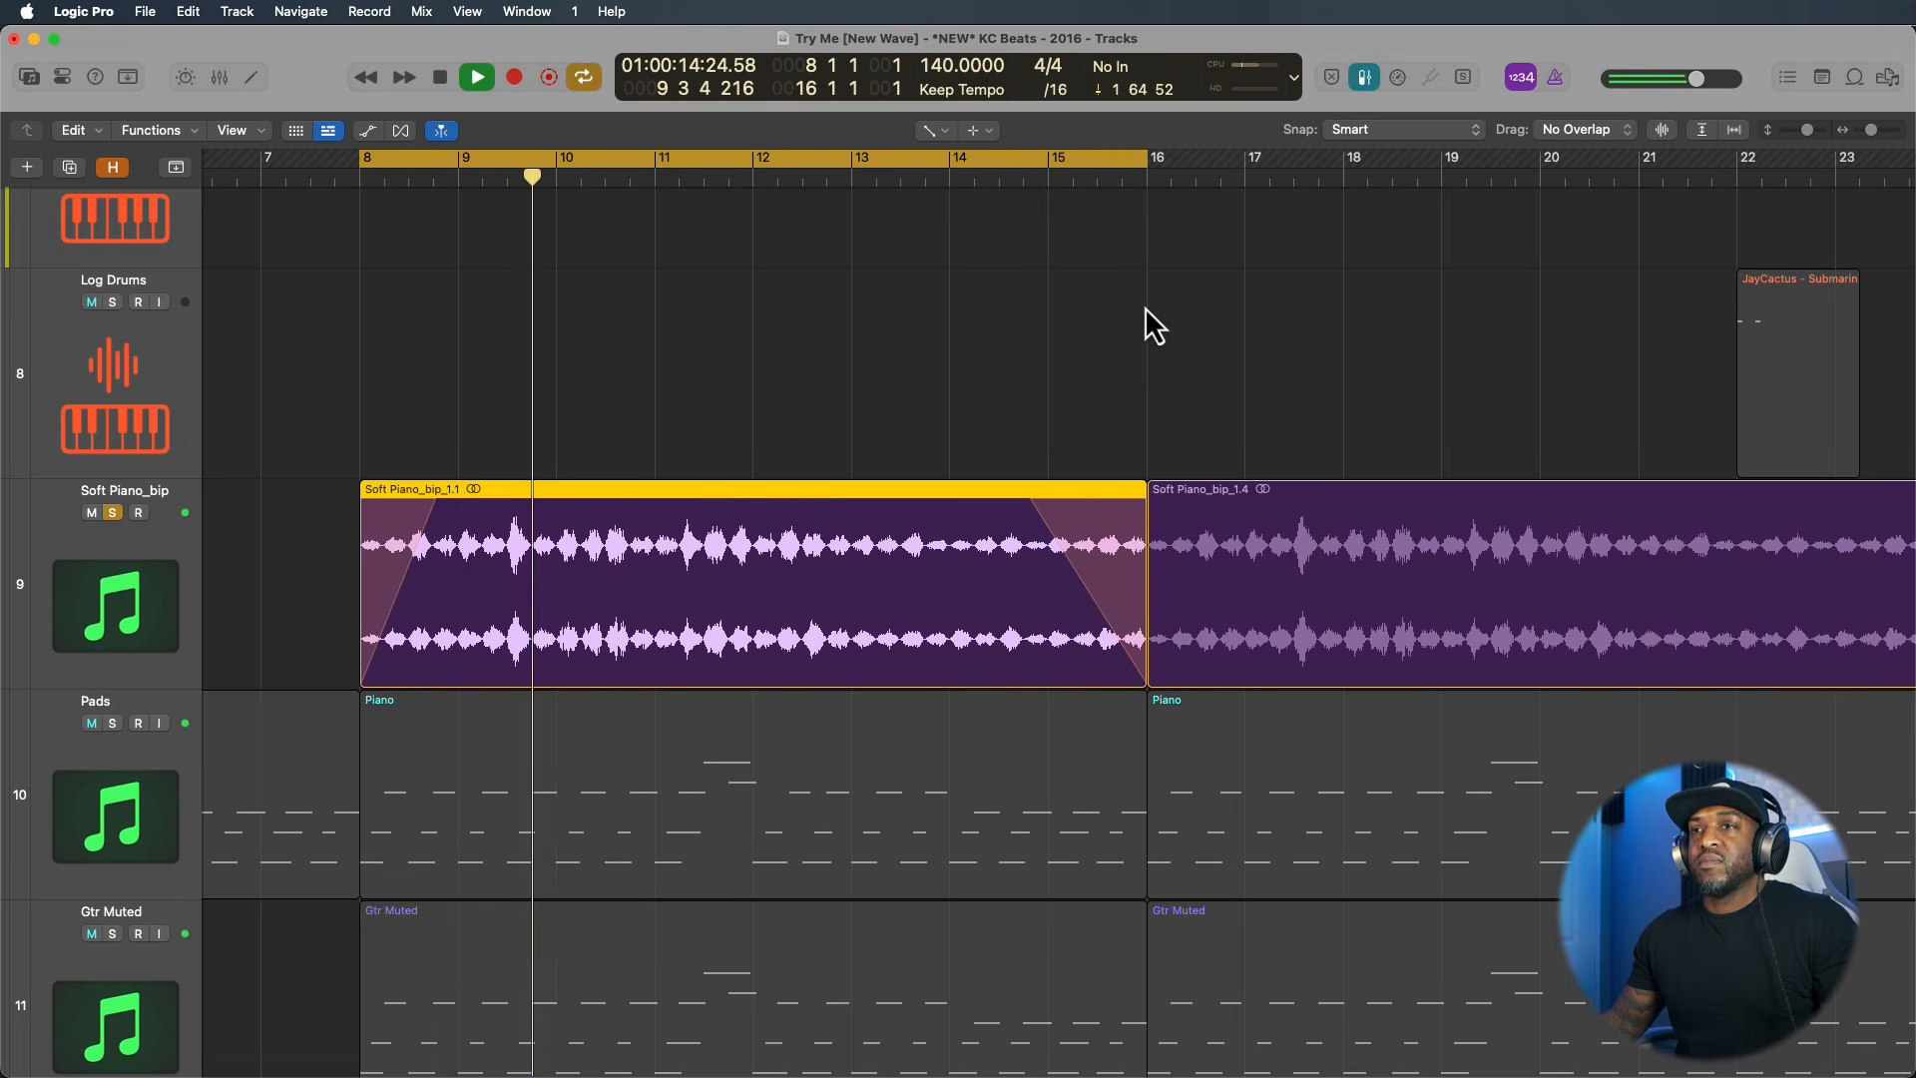
left_click(751, 489)
scroll(750, 489, "left", 1)
left_click(726, 486)
scroll(739, 469, "down", 1)
Stop playback and undo the speed changes and fades on the first Soft Piano_bip region.
key("super+z")
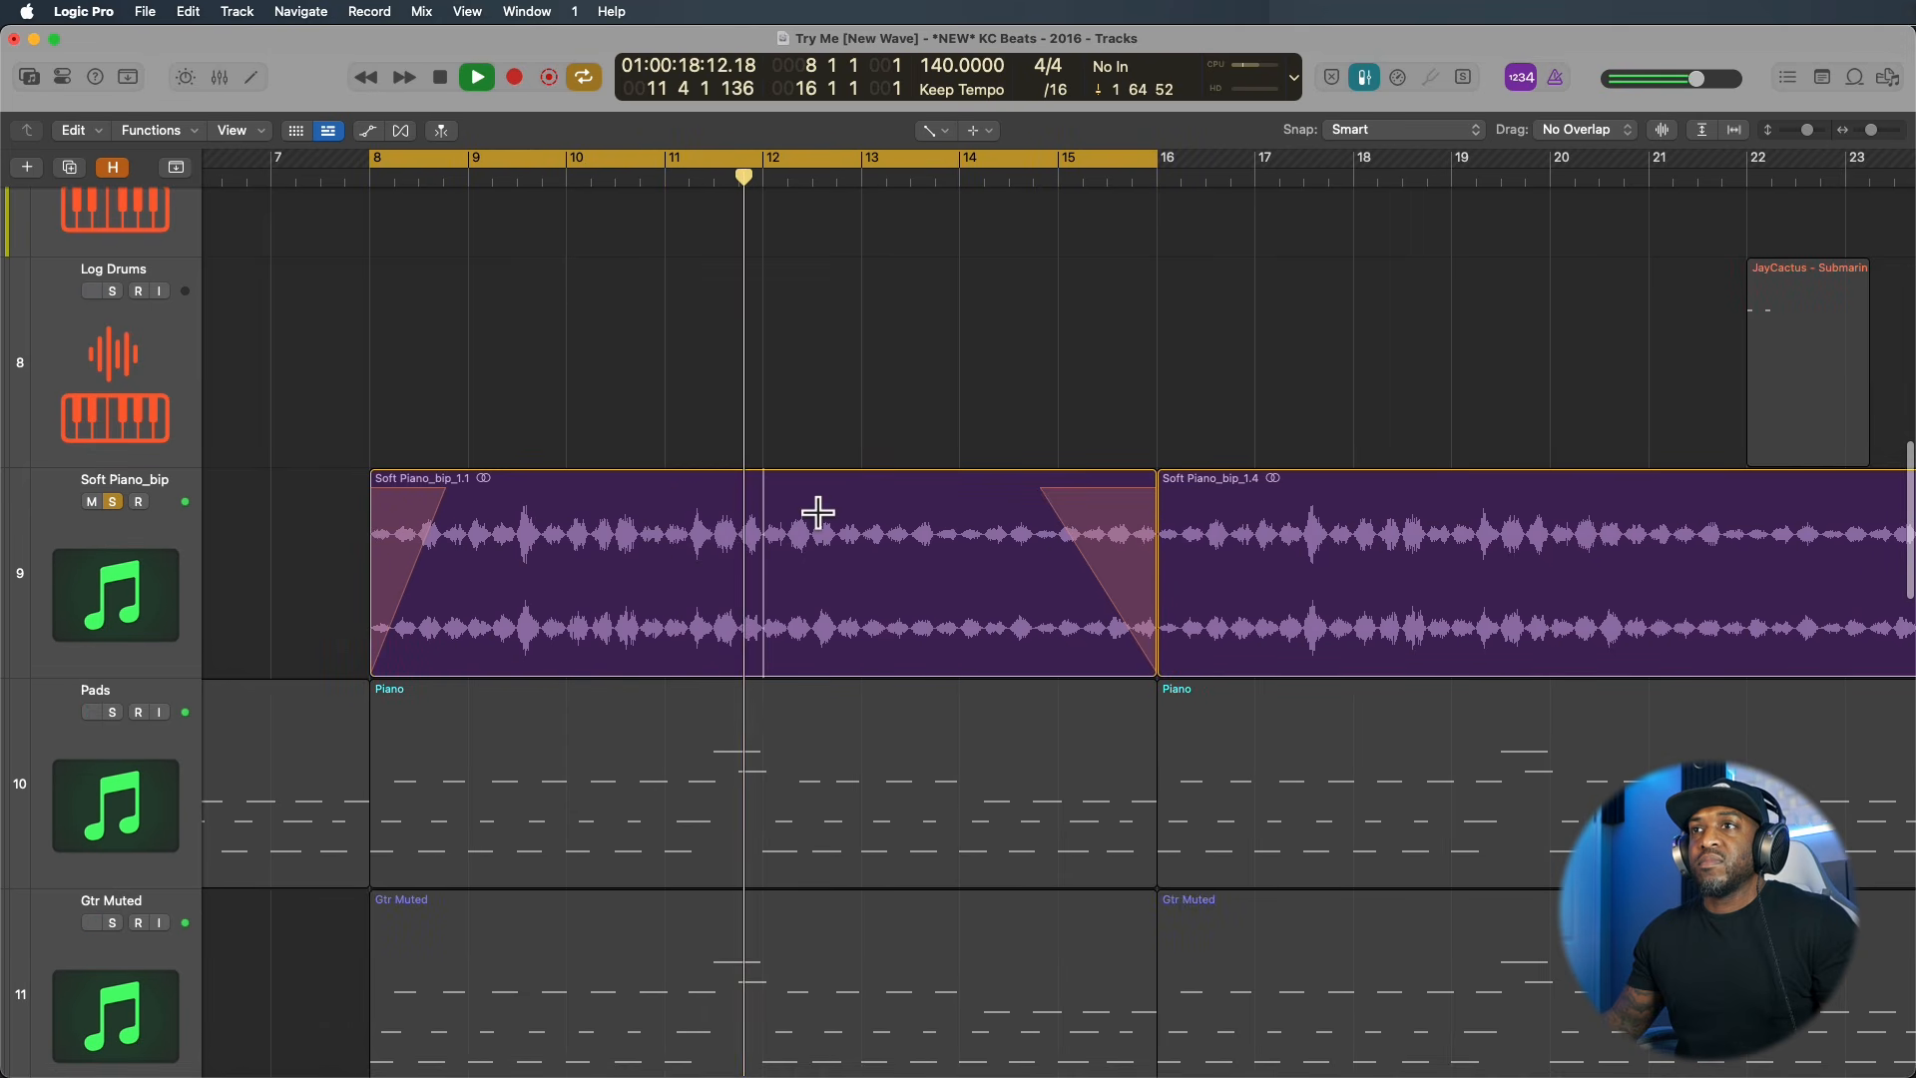
left_click(818, 517)
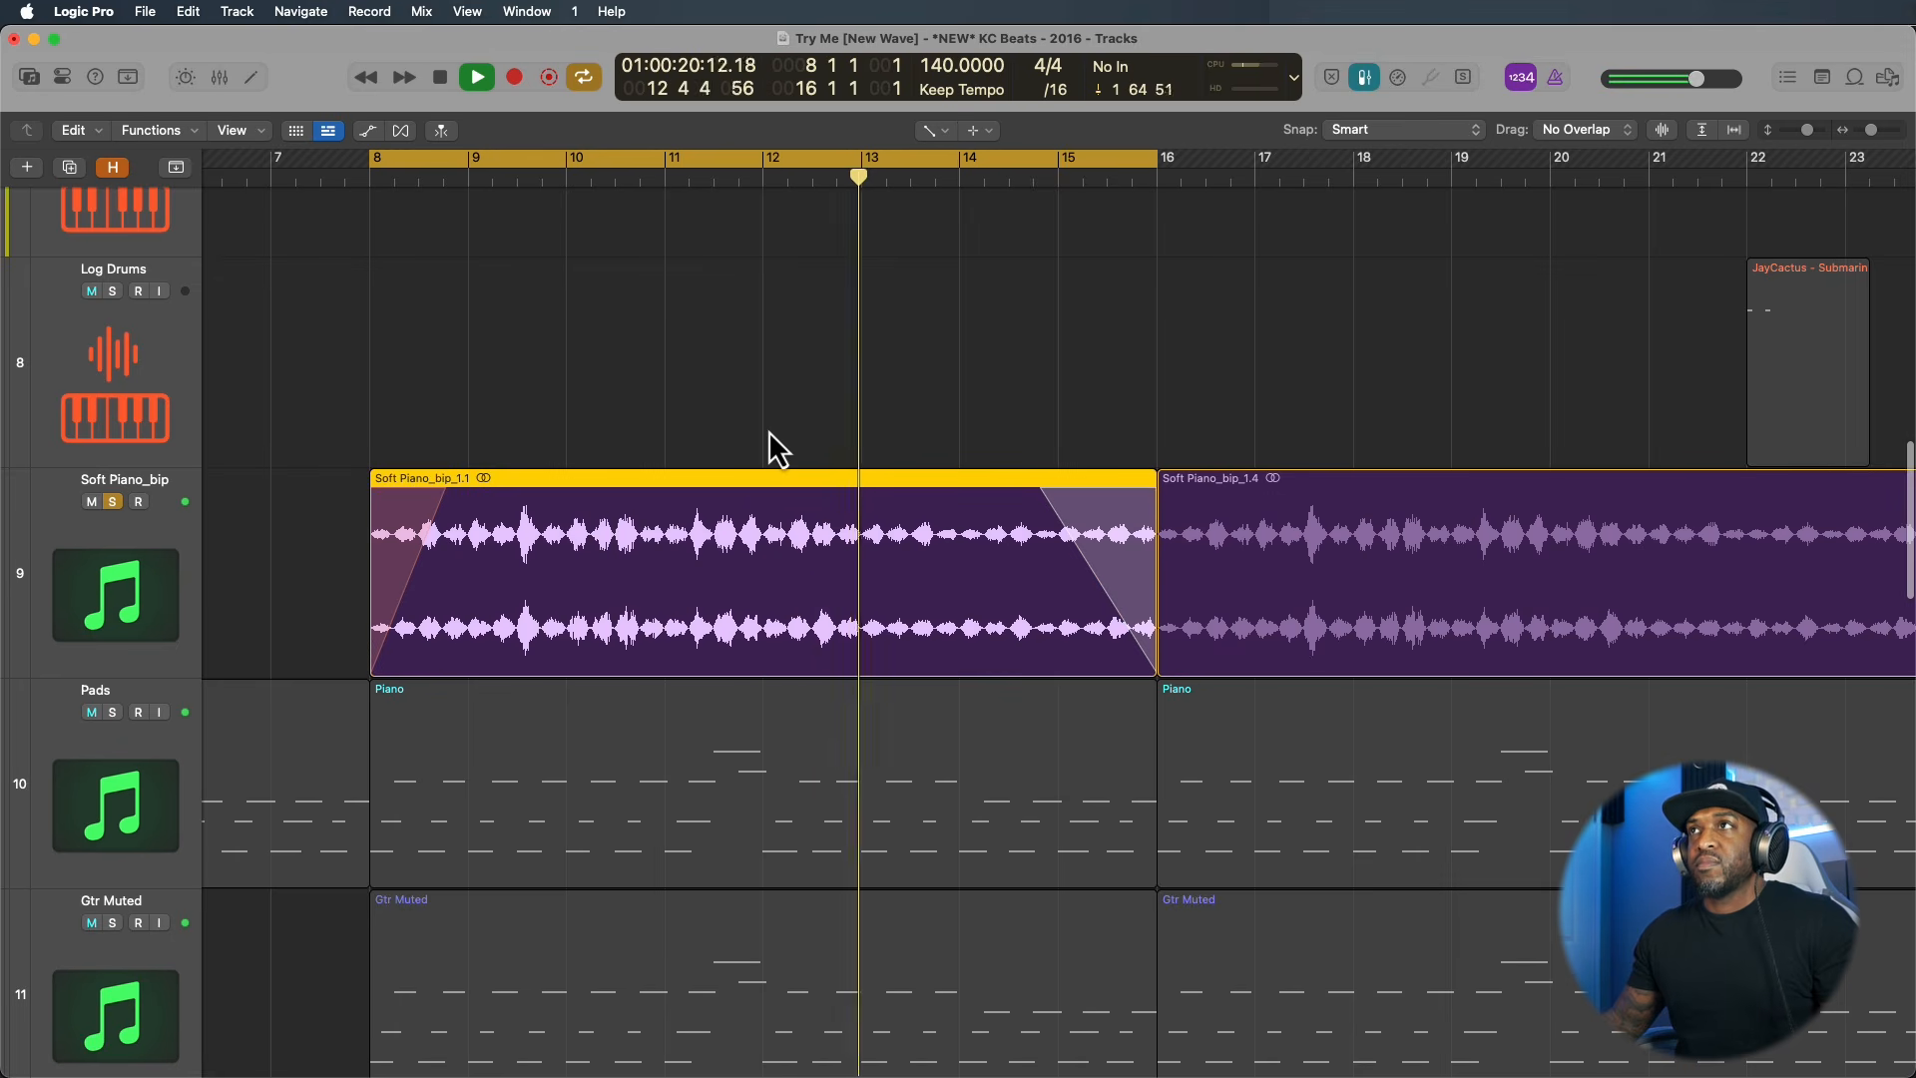
key("space")
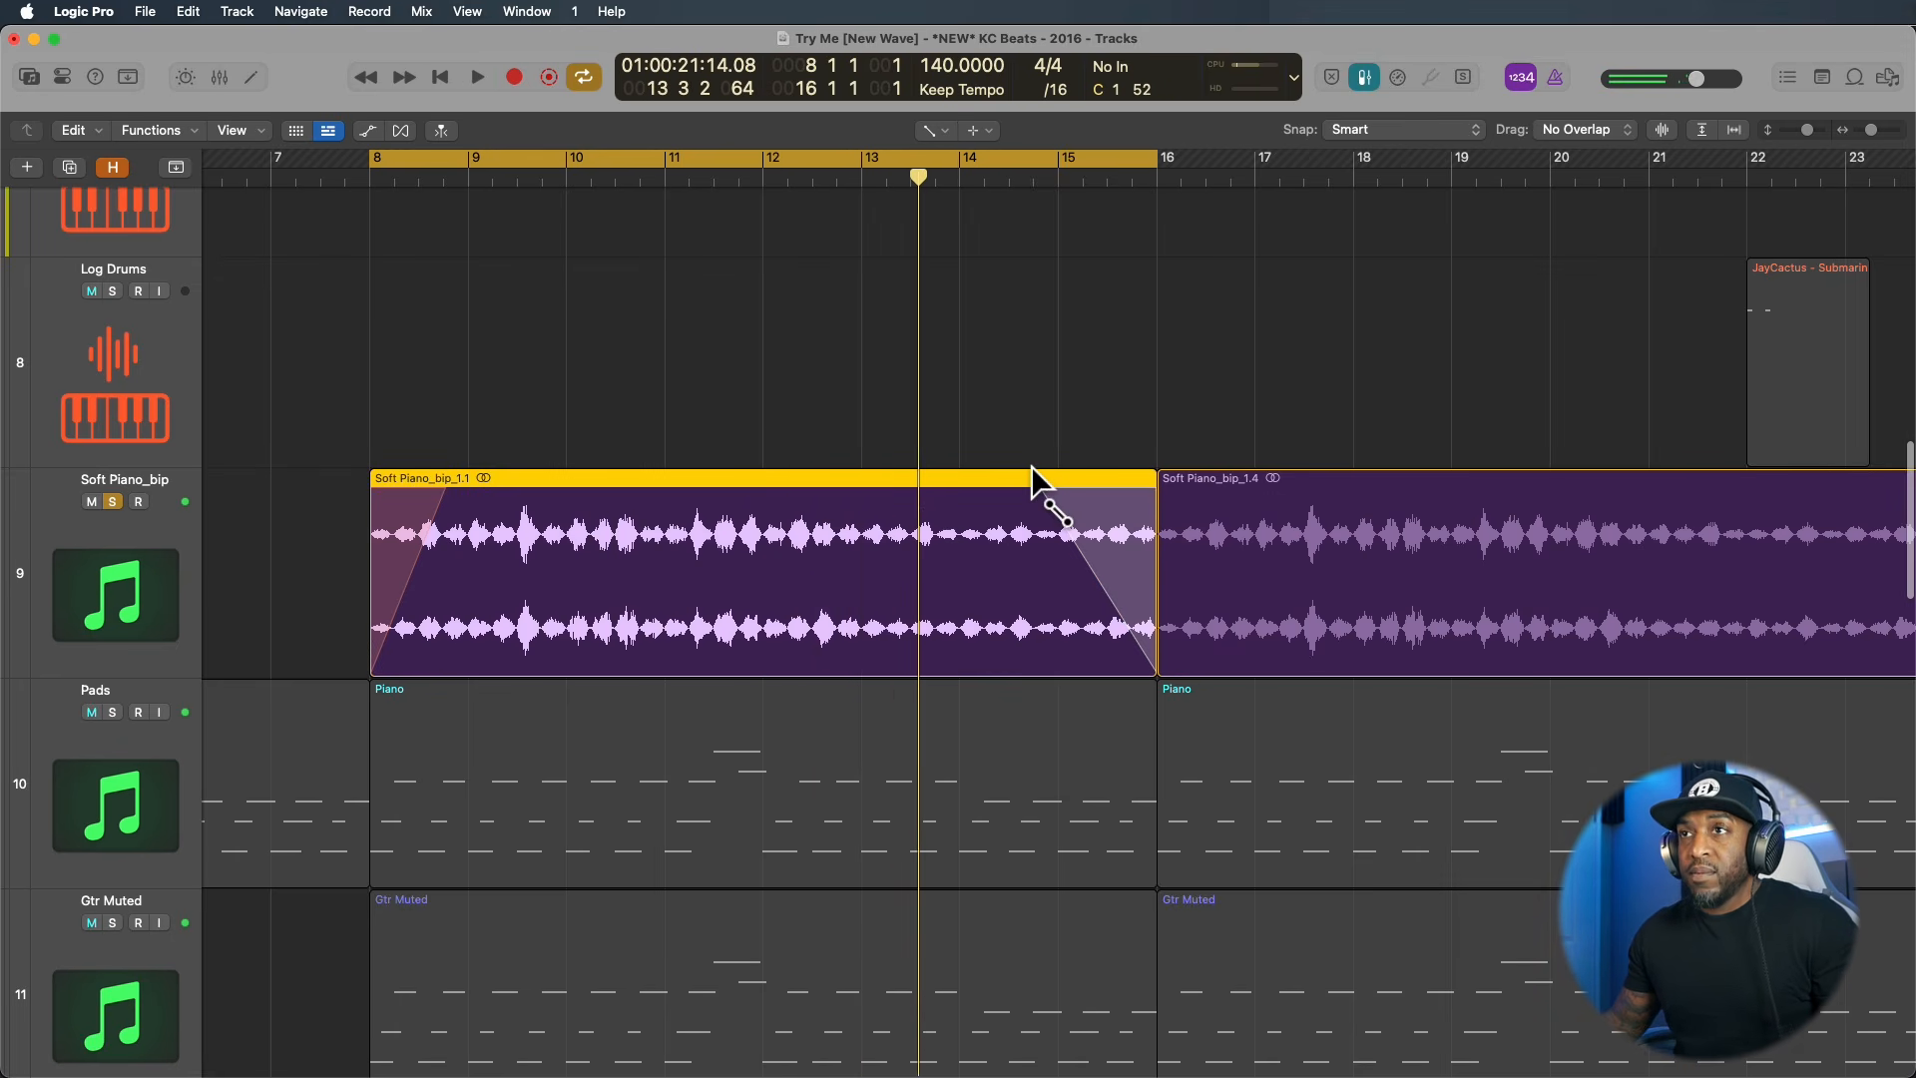
key("super+z")
key("super+z")
key("super+z")
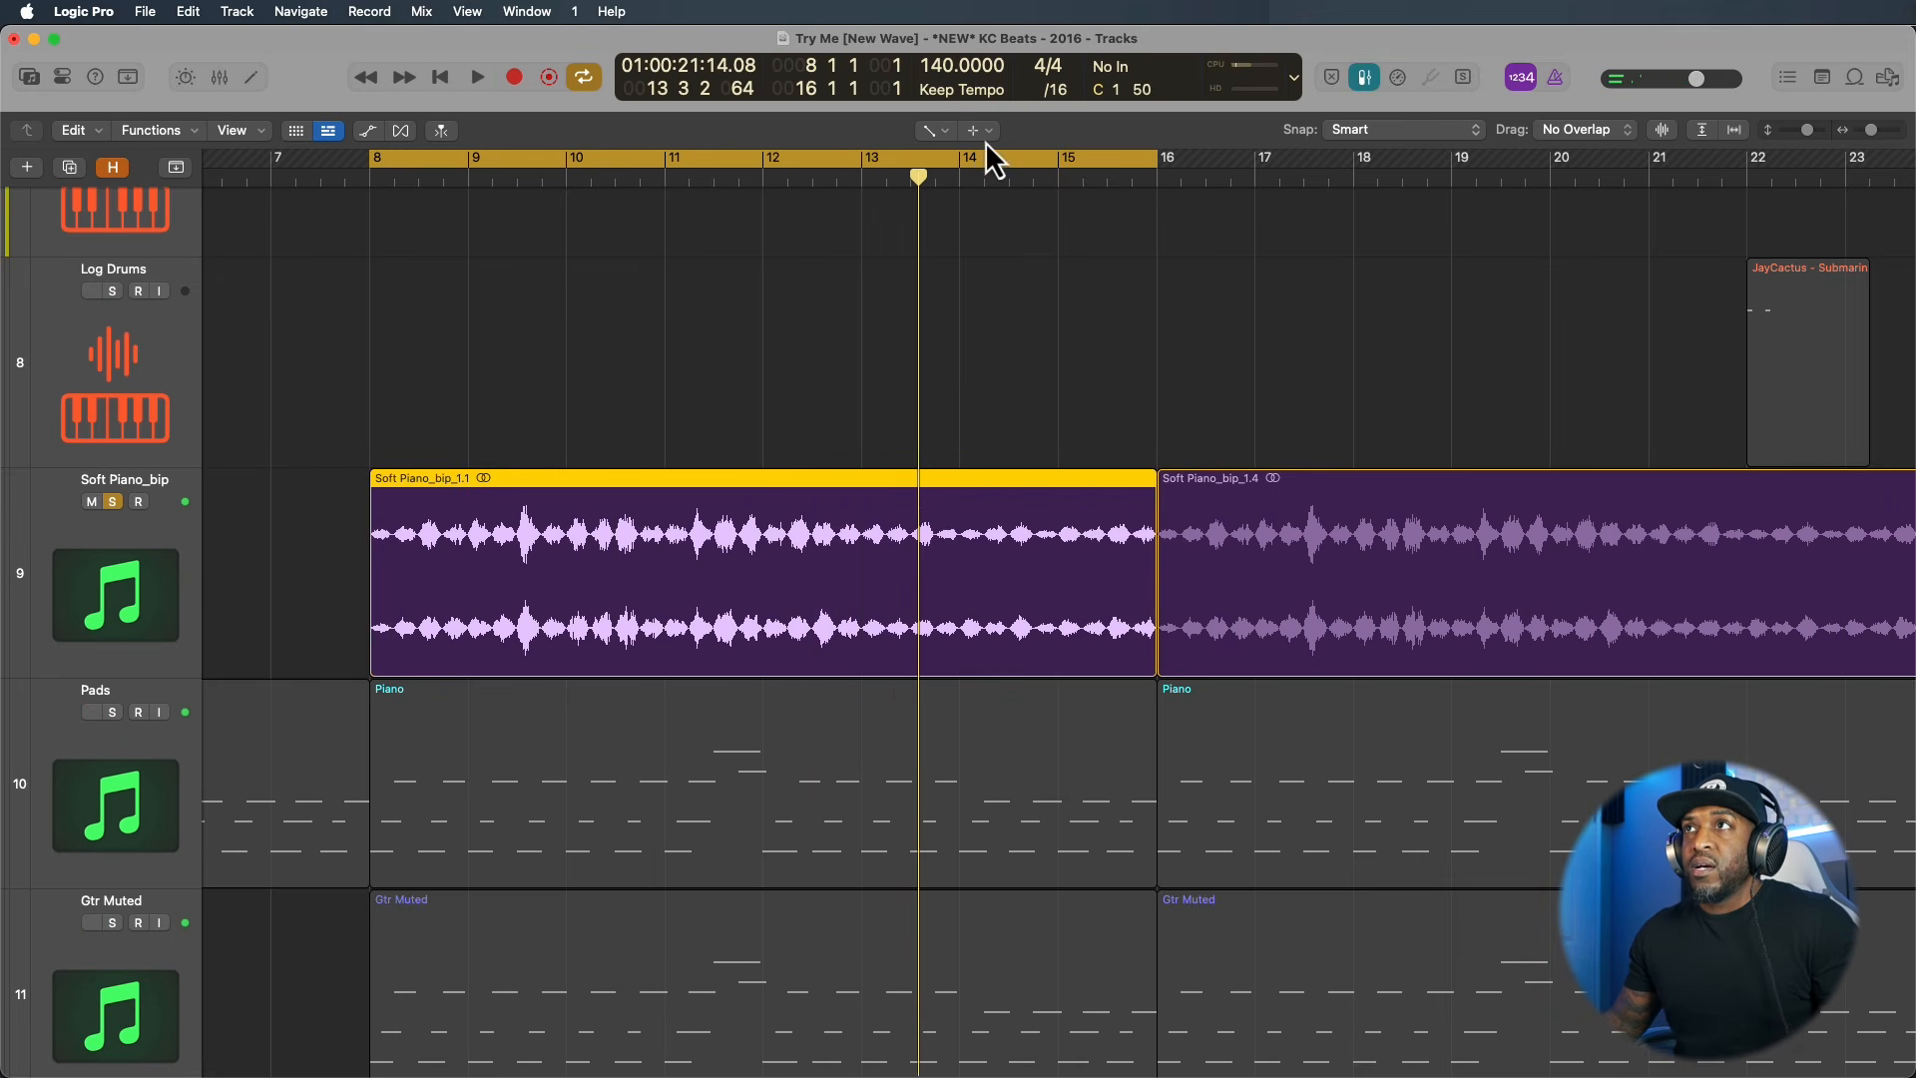
Switch to the Marquee Tool and split the first Soft Piano_bip region at bar 11.
left_click(934, 131)
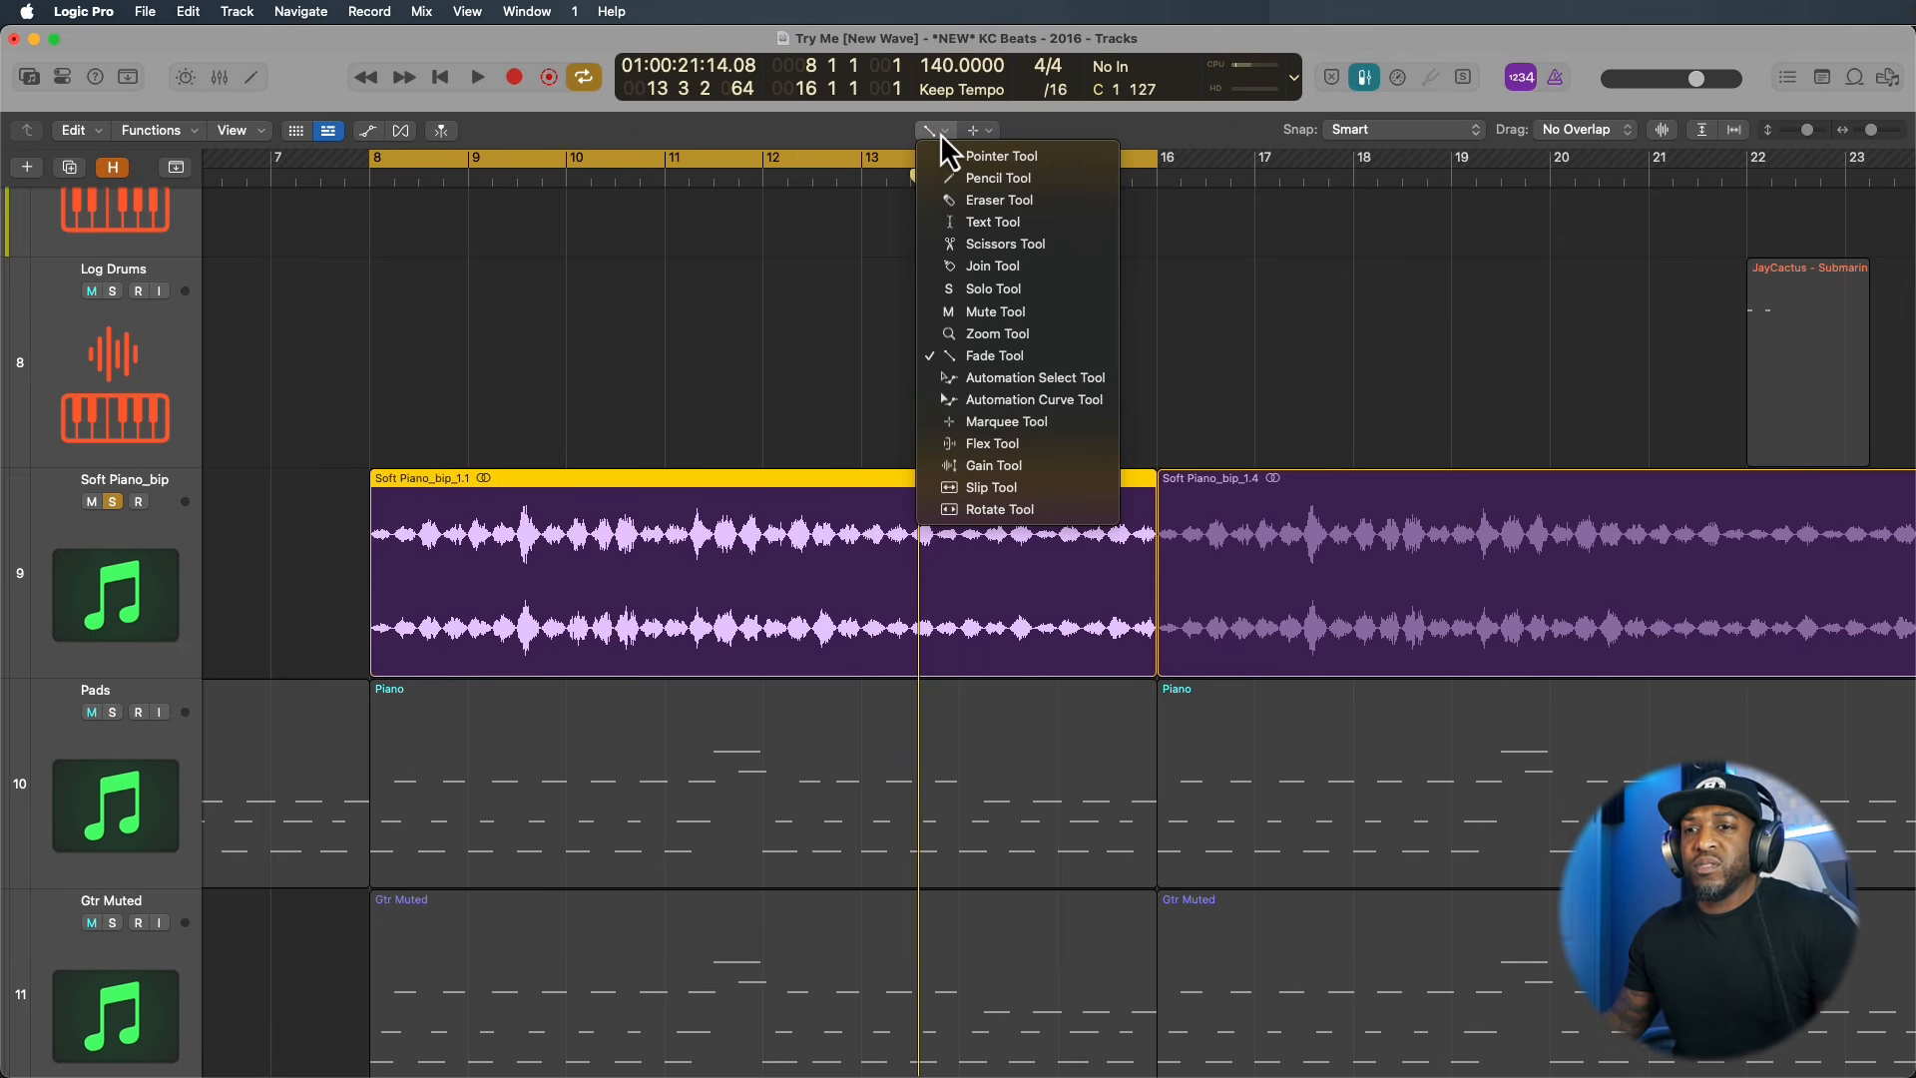
left_click(982, 423)
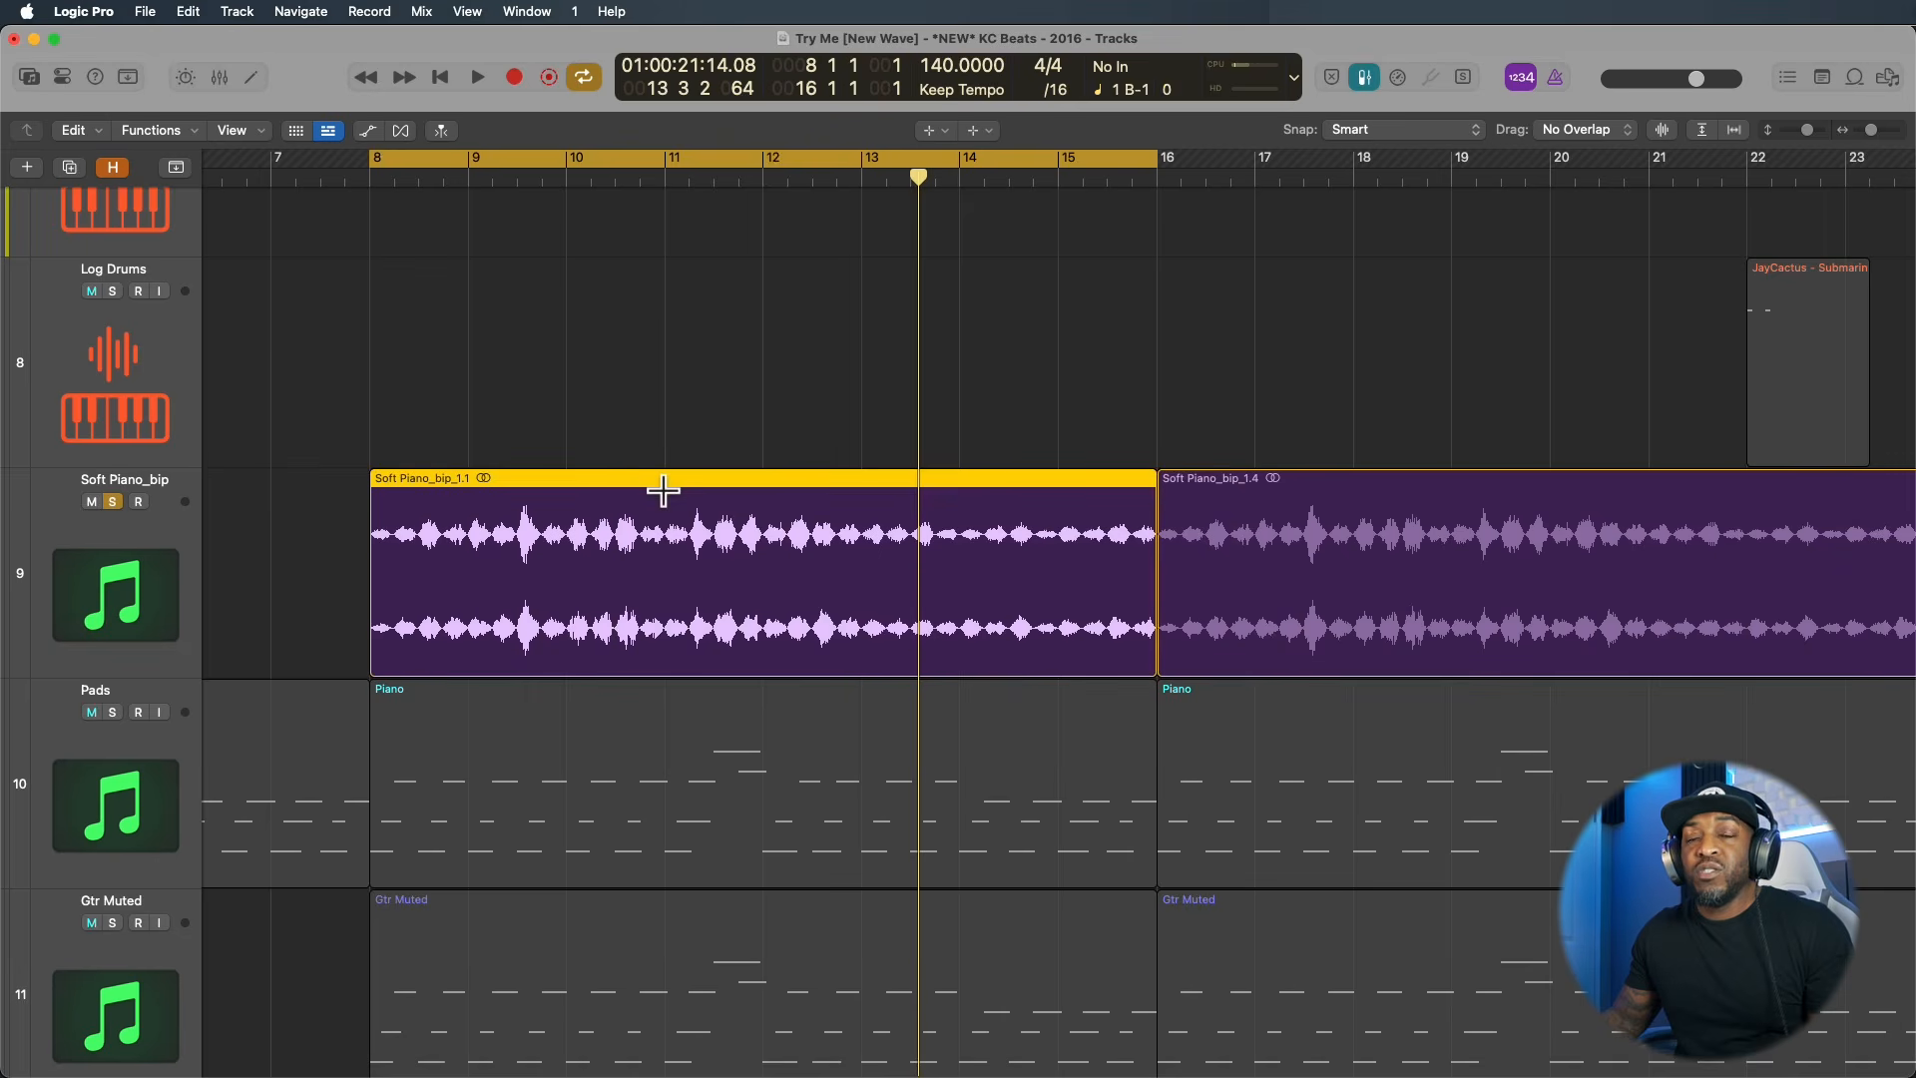
left_click(663, 490)
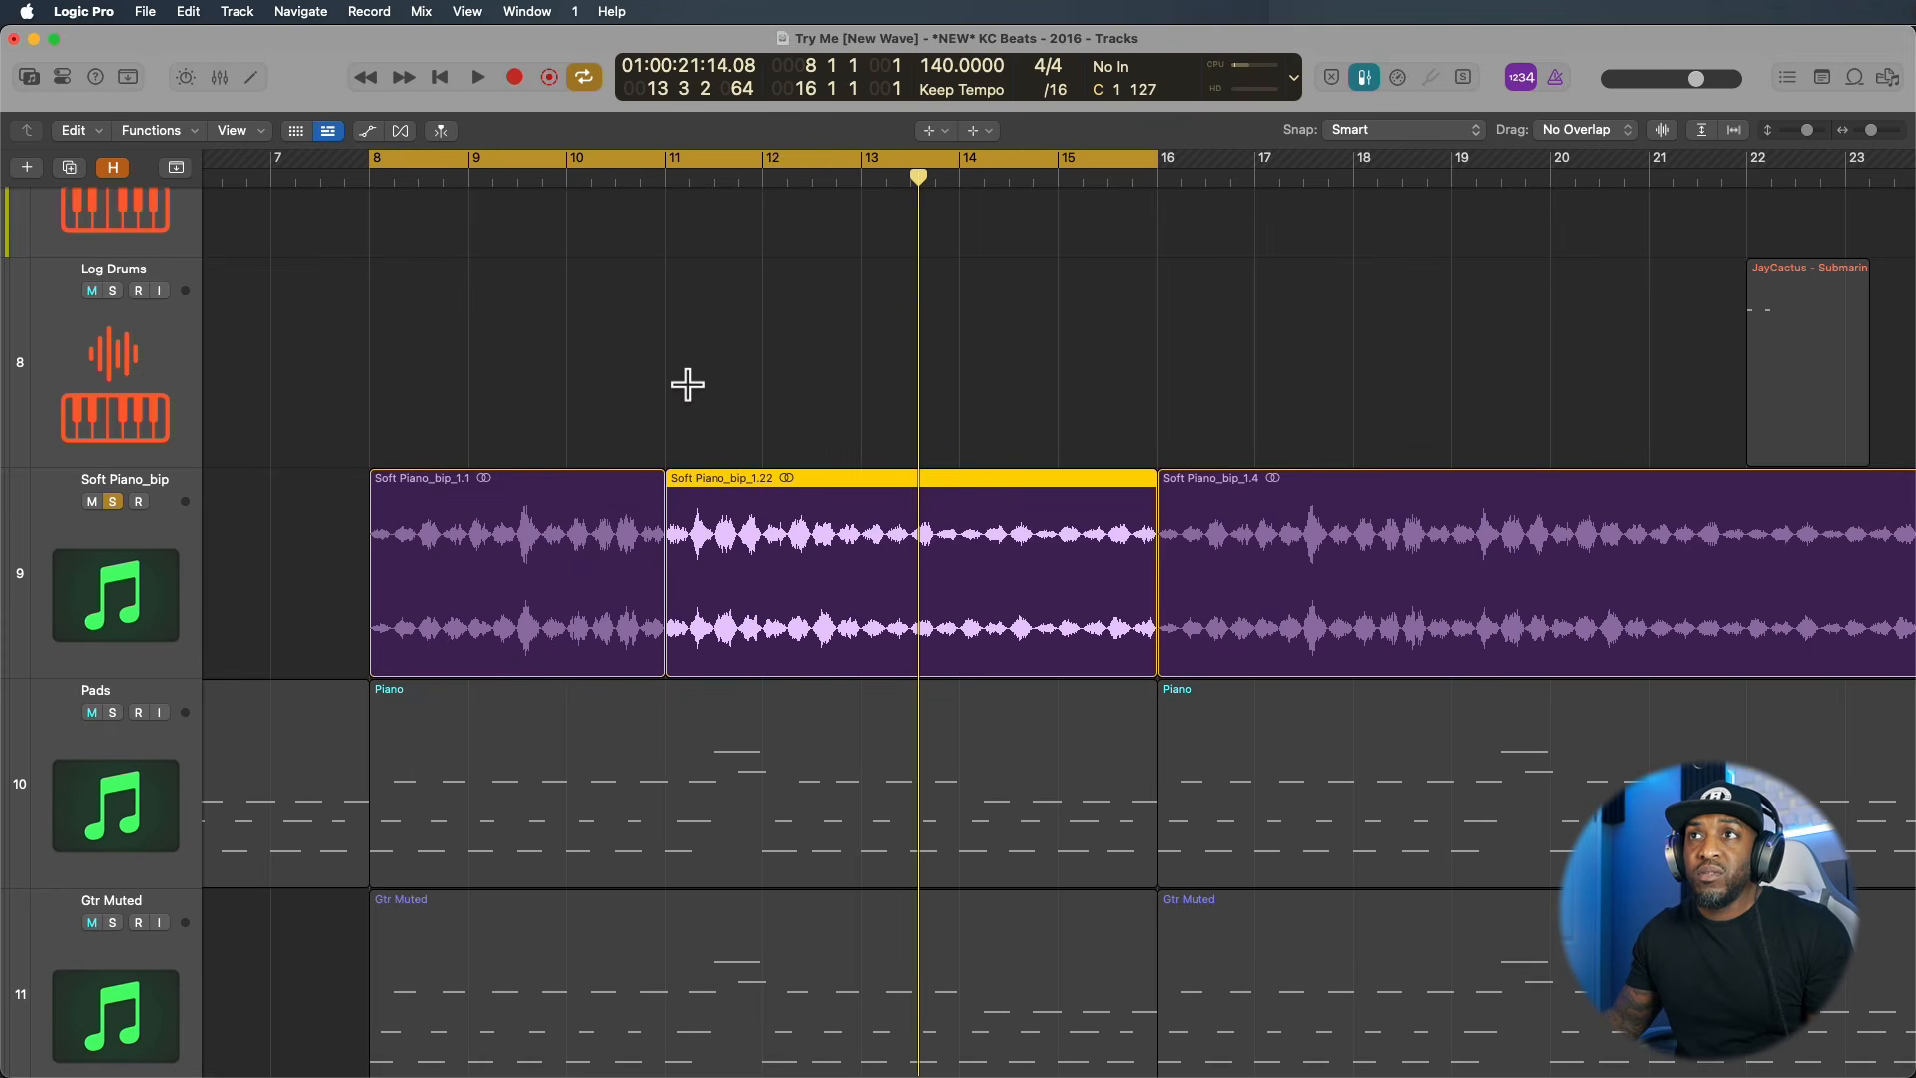
Place the marquee start point at bar 11 on Log Drums track 8, move it to just after bar 9, and play briefly from there.
left_click(667, 306)
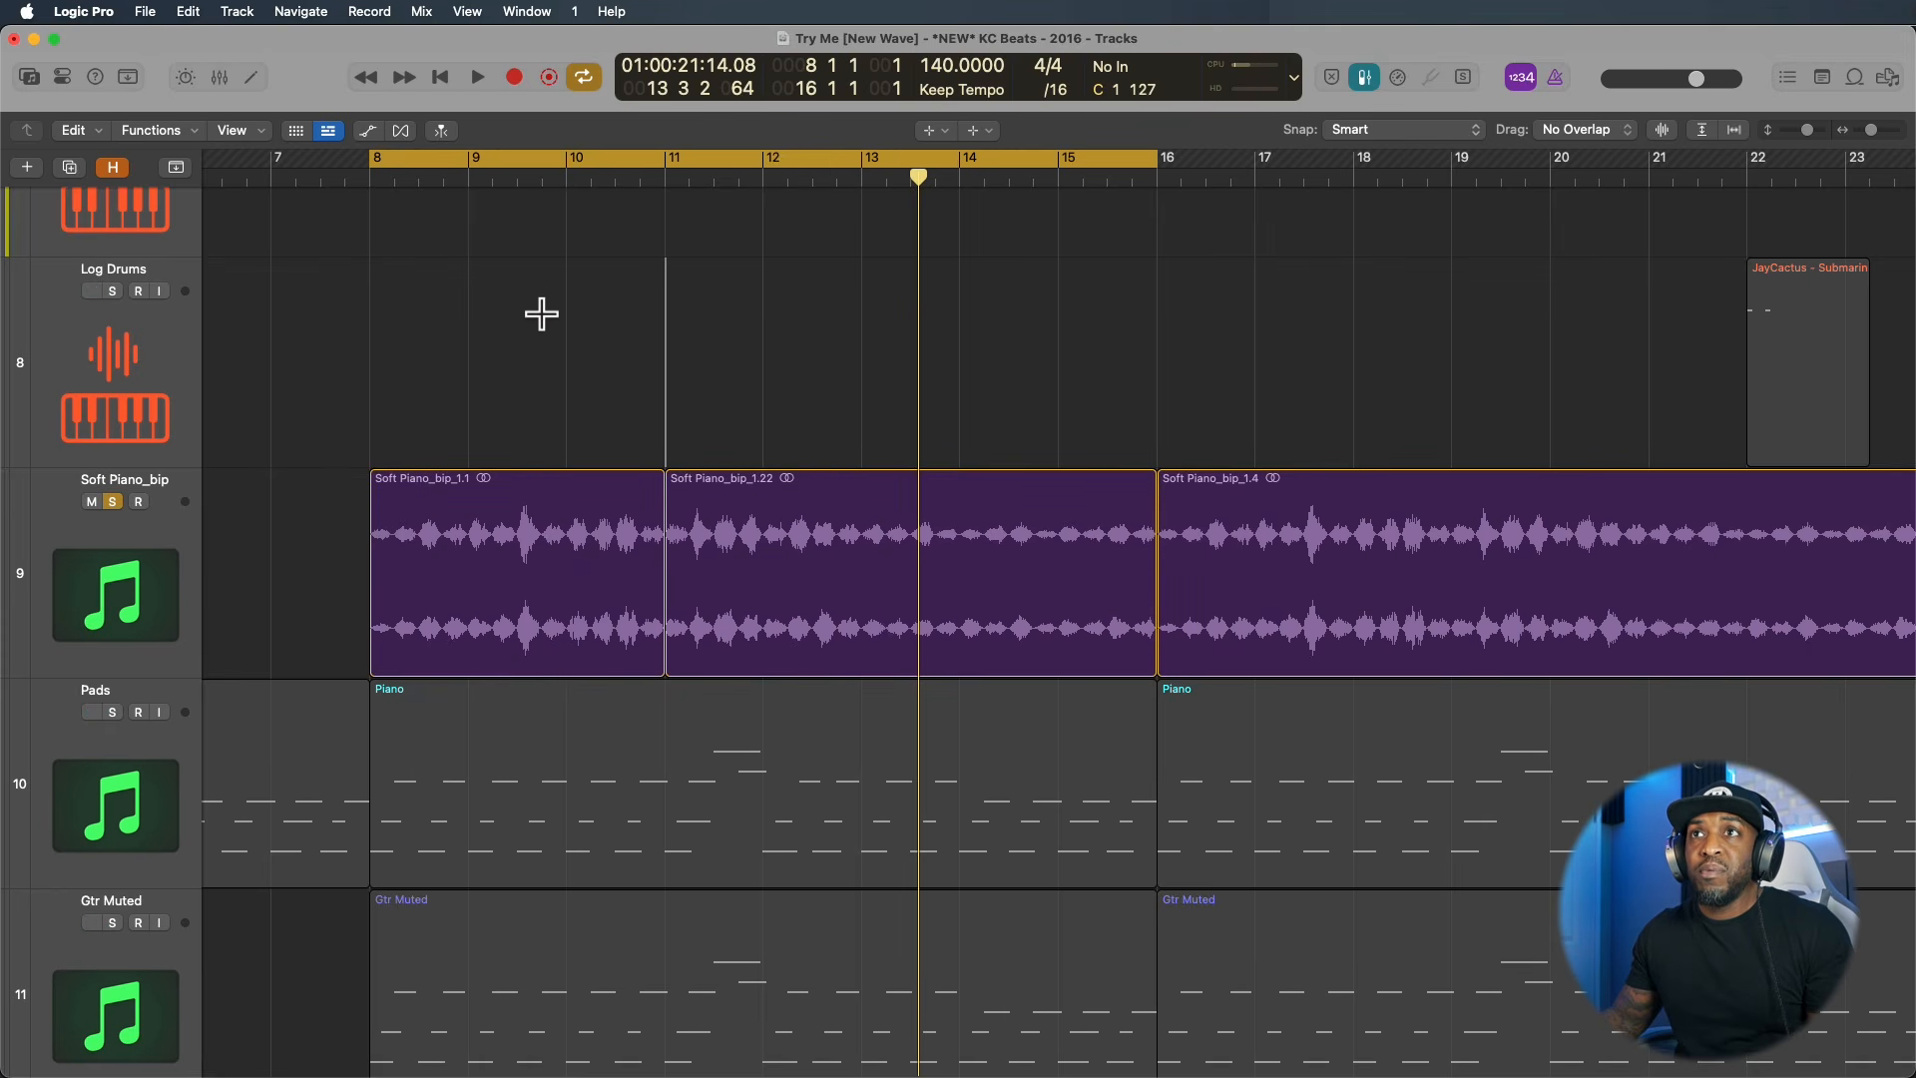
left_click(479, 316)
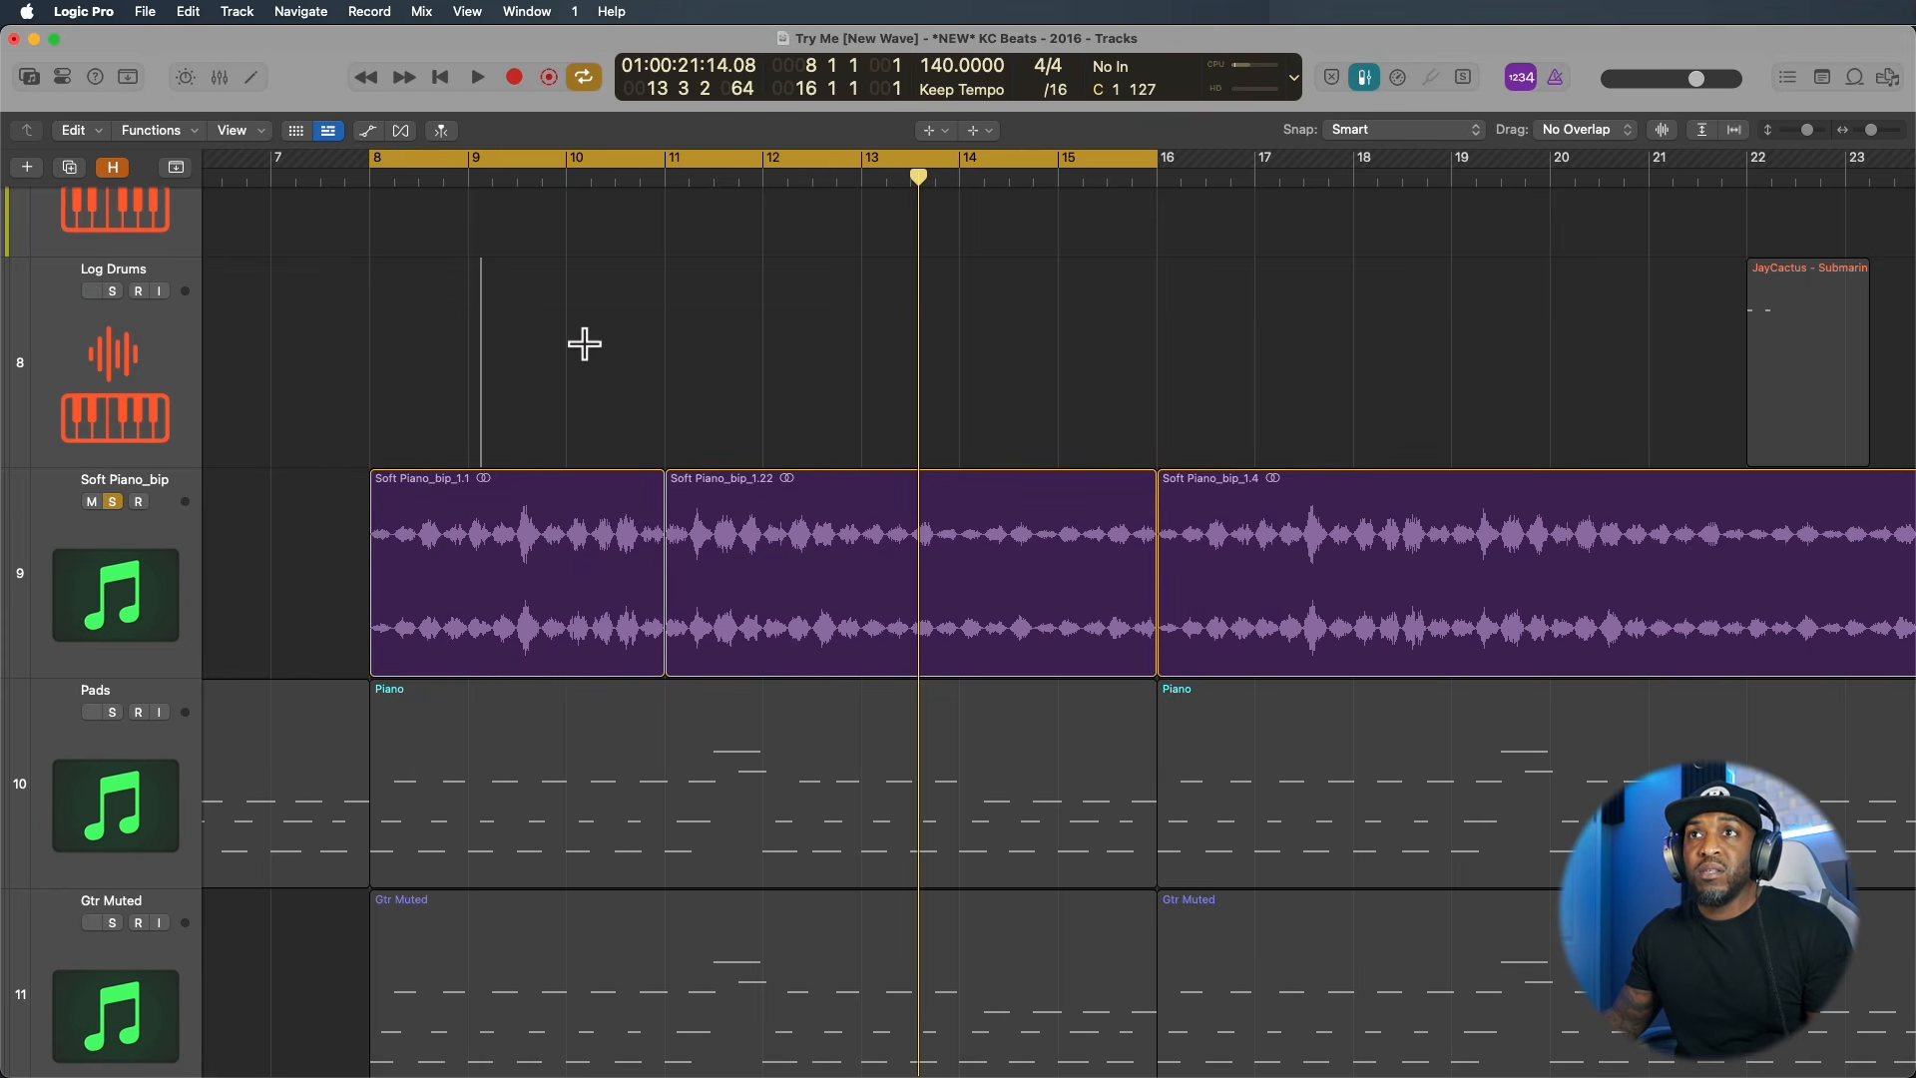
key("space")
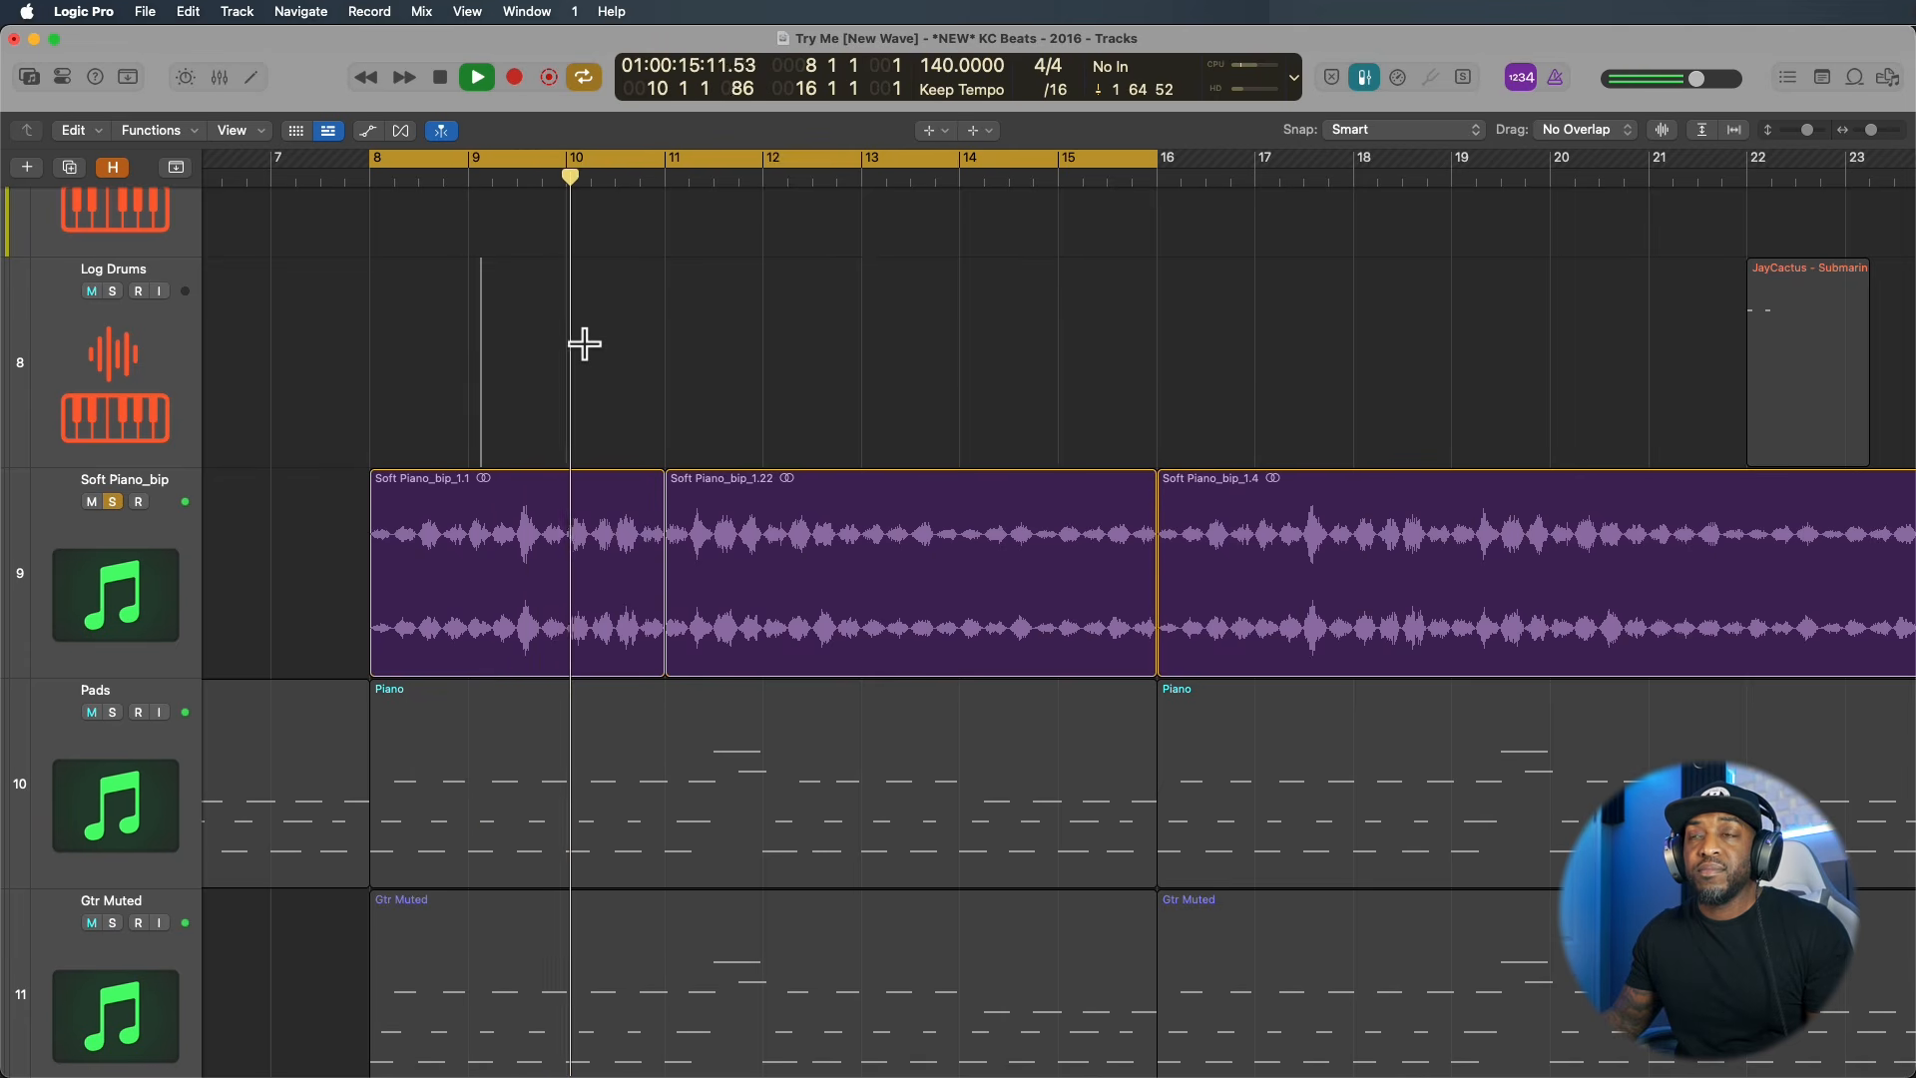
key("space")
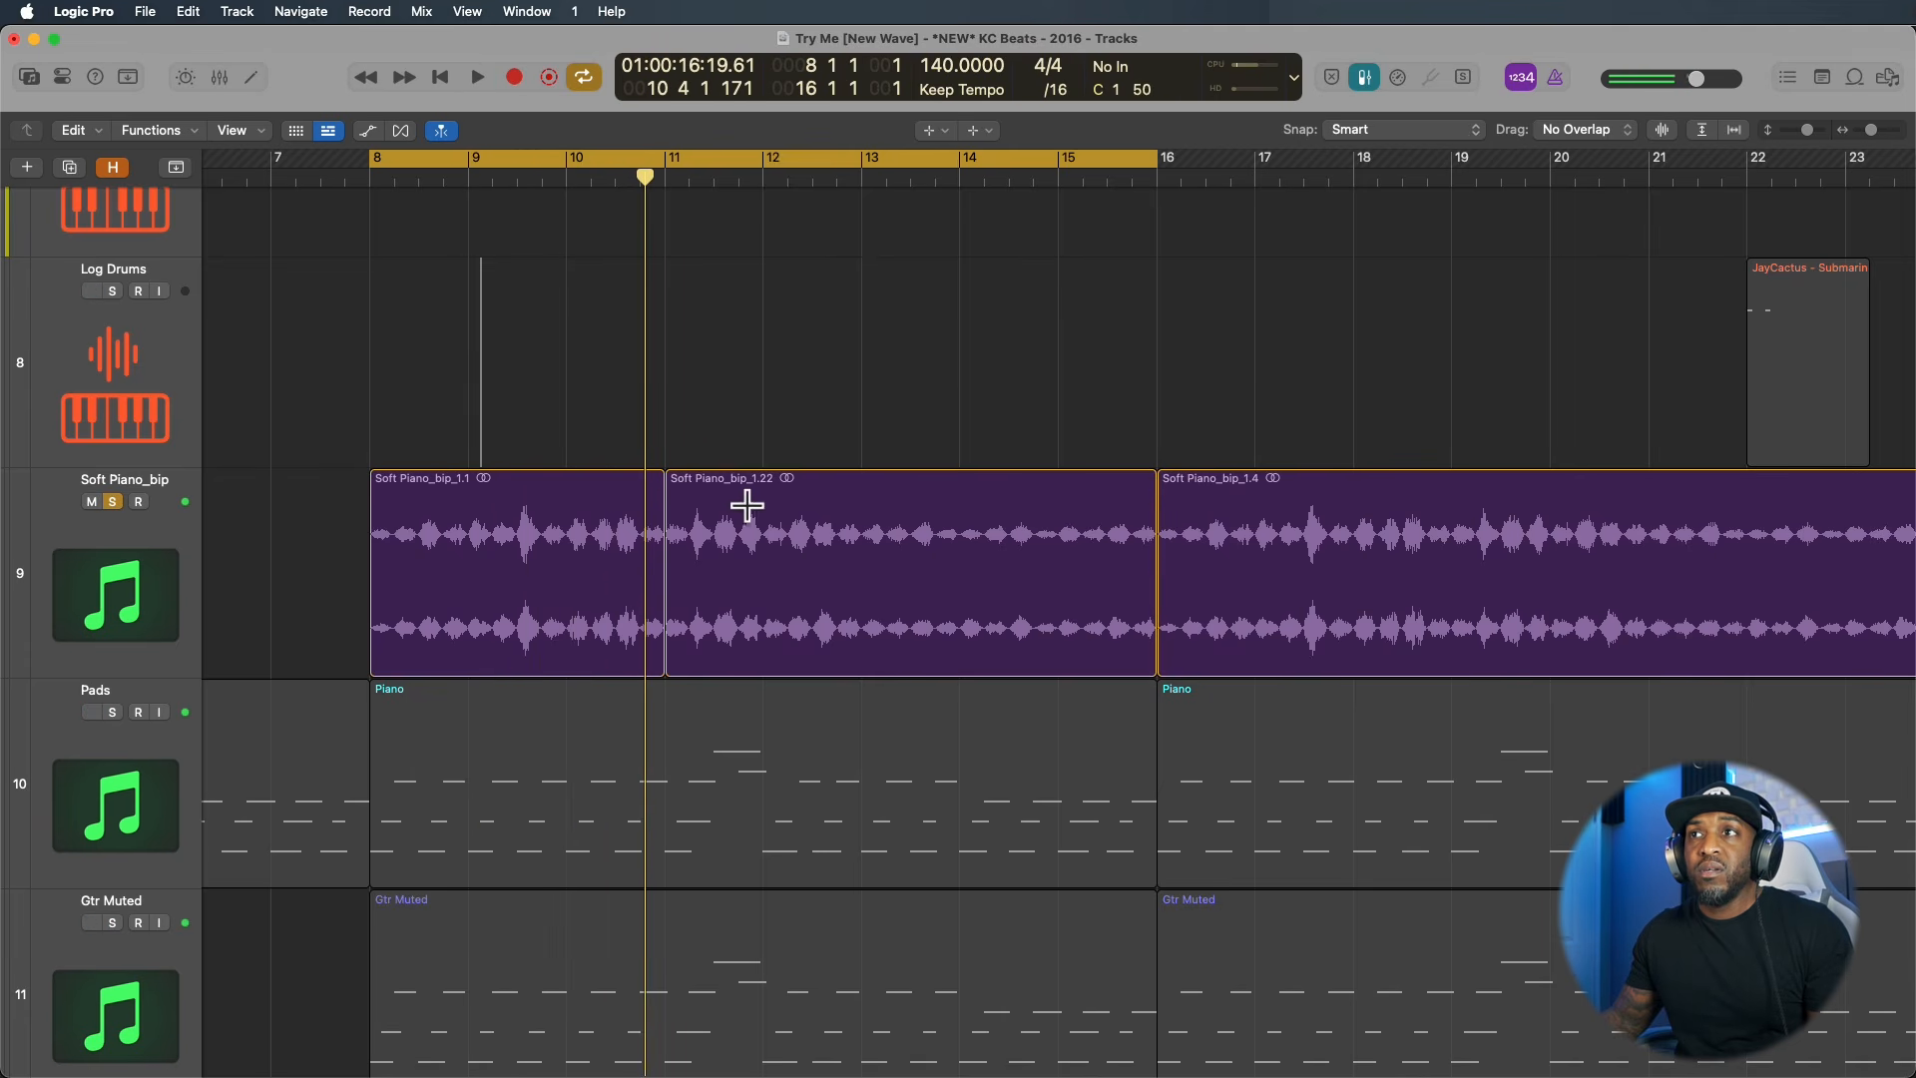
Marquee-select bars 12 to 14 on the Soft Piano_bip track and again on Log Drums track 8, and play that selection.
left_click_drag(762, 484, 961, 499)
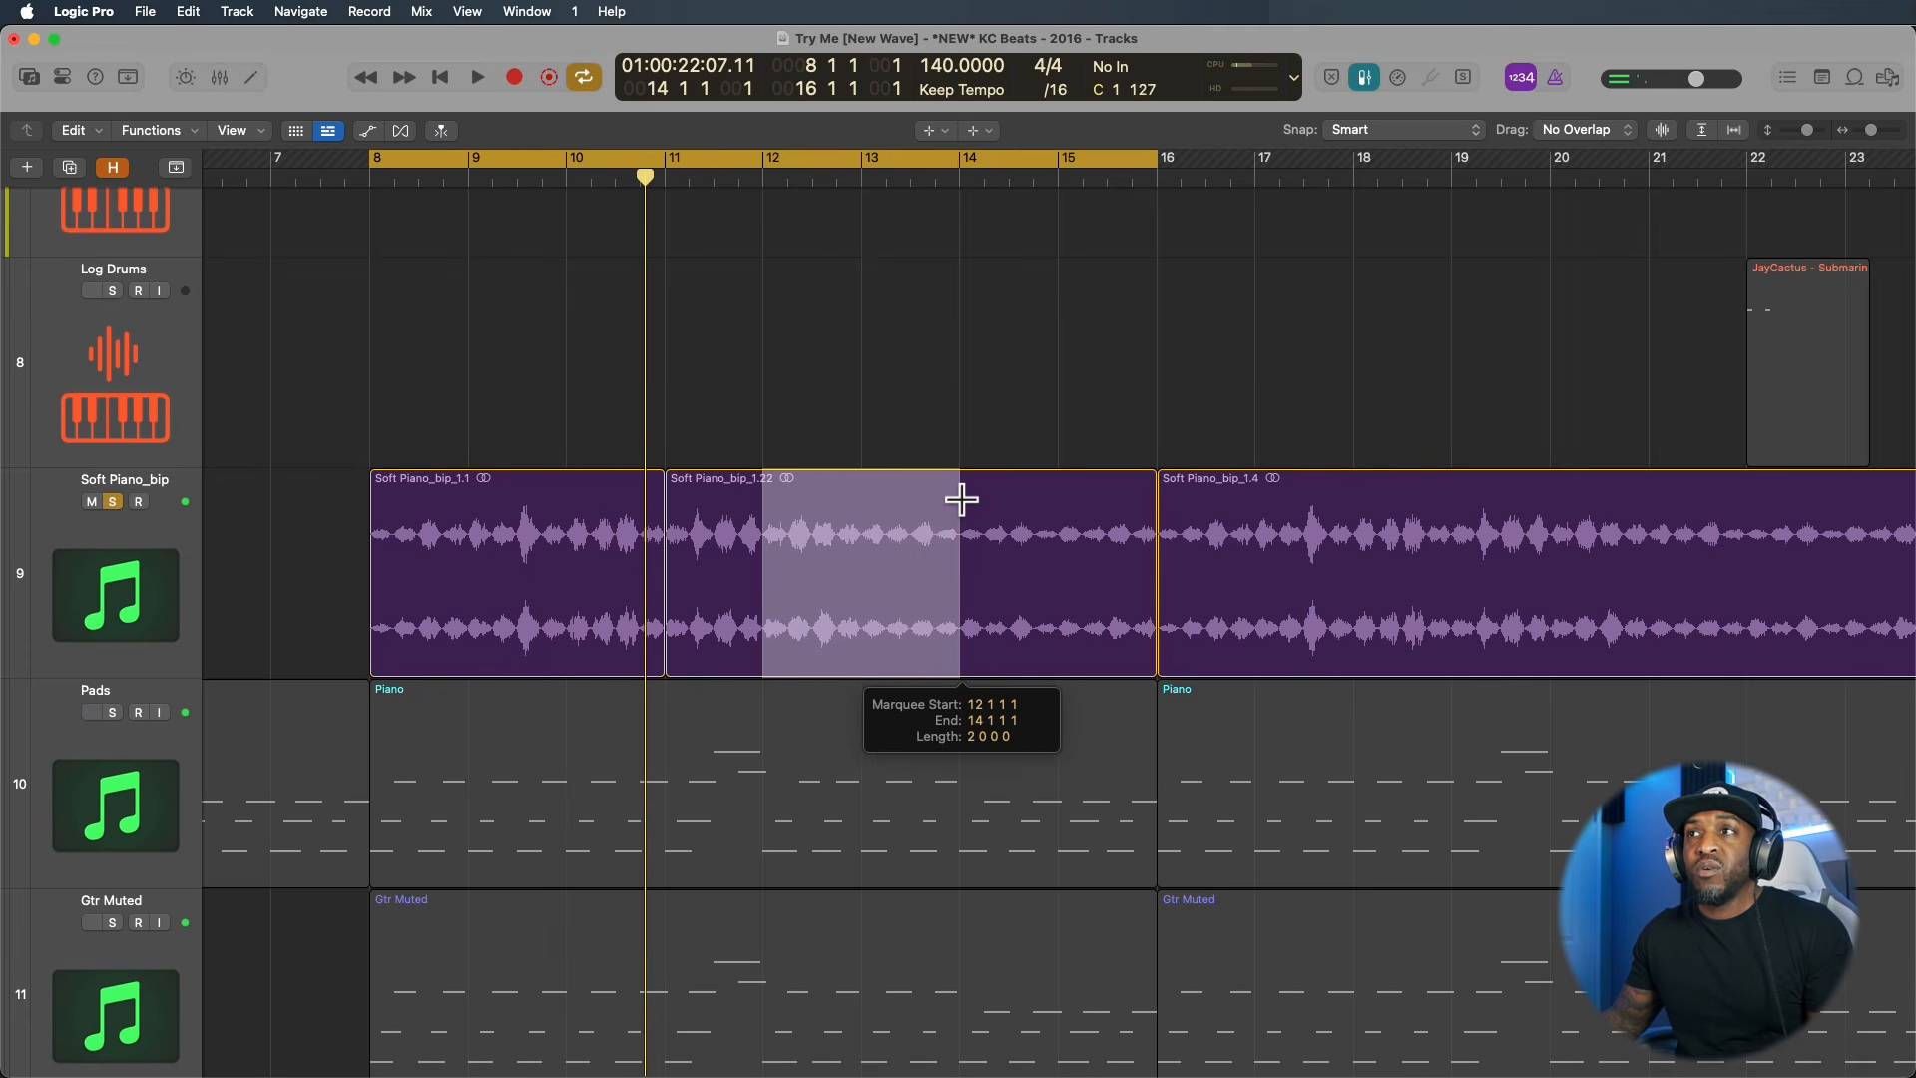
left_click_drag(765, 423, 962, 426)
key("space")
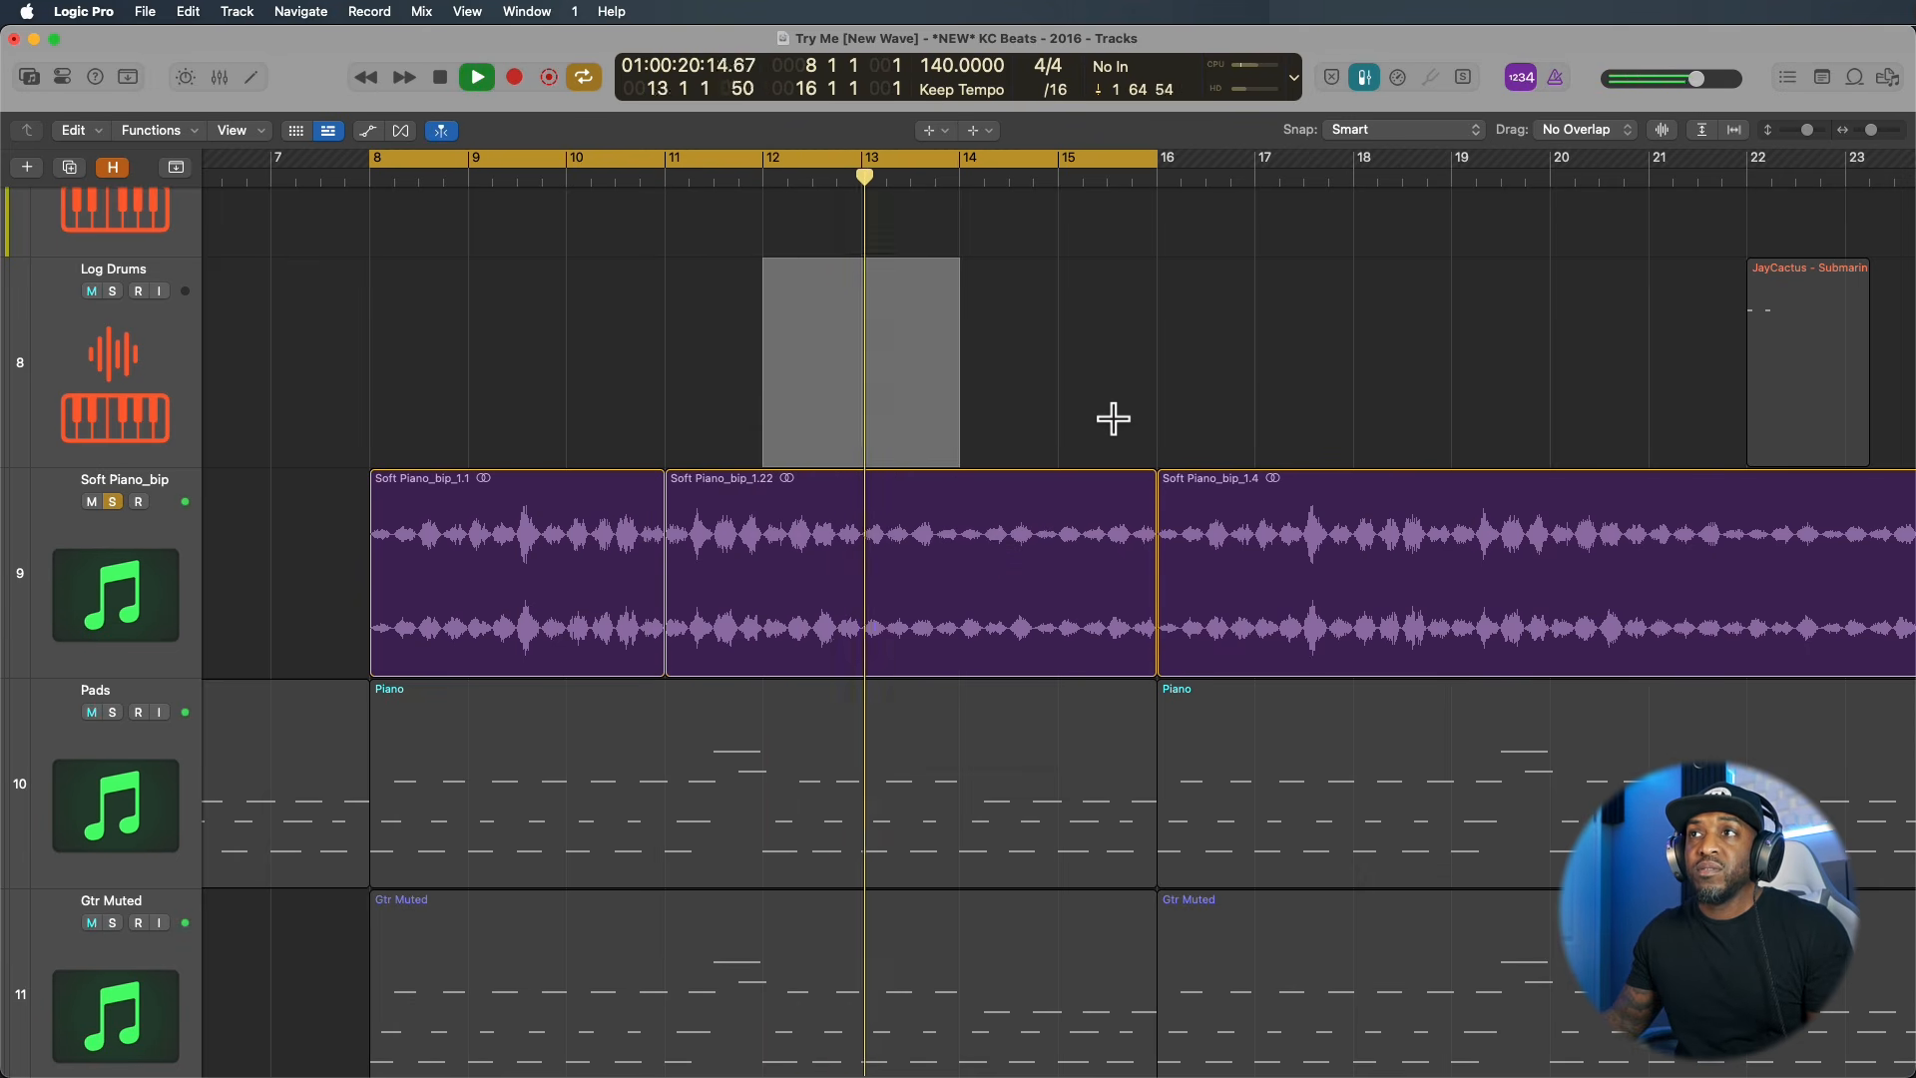
key("space")
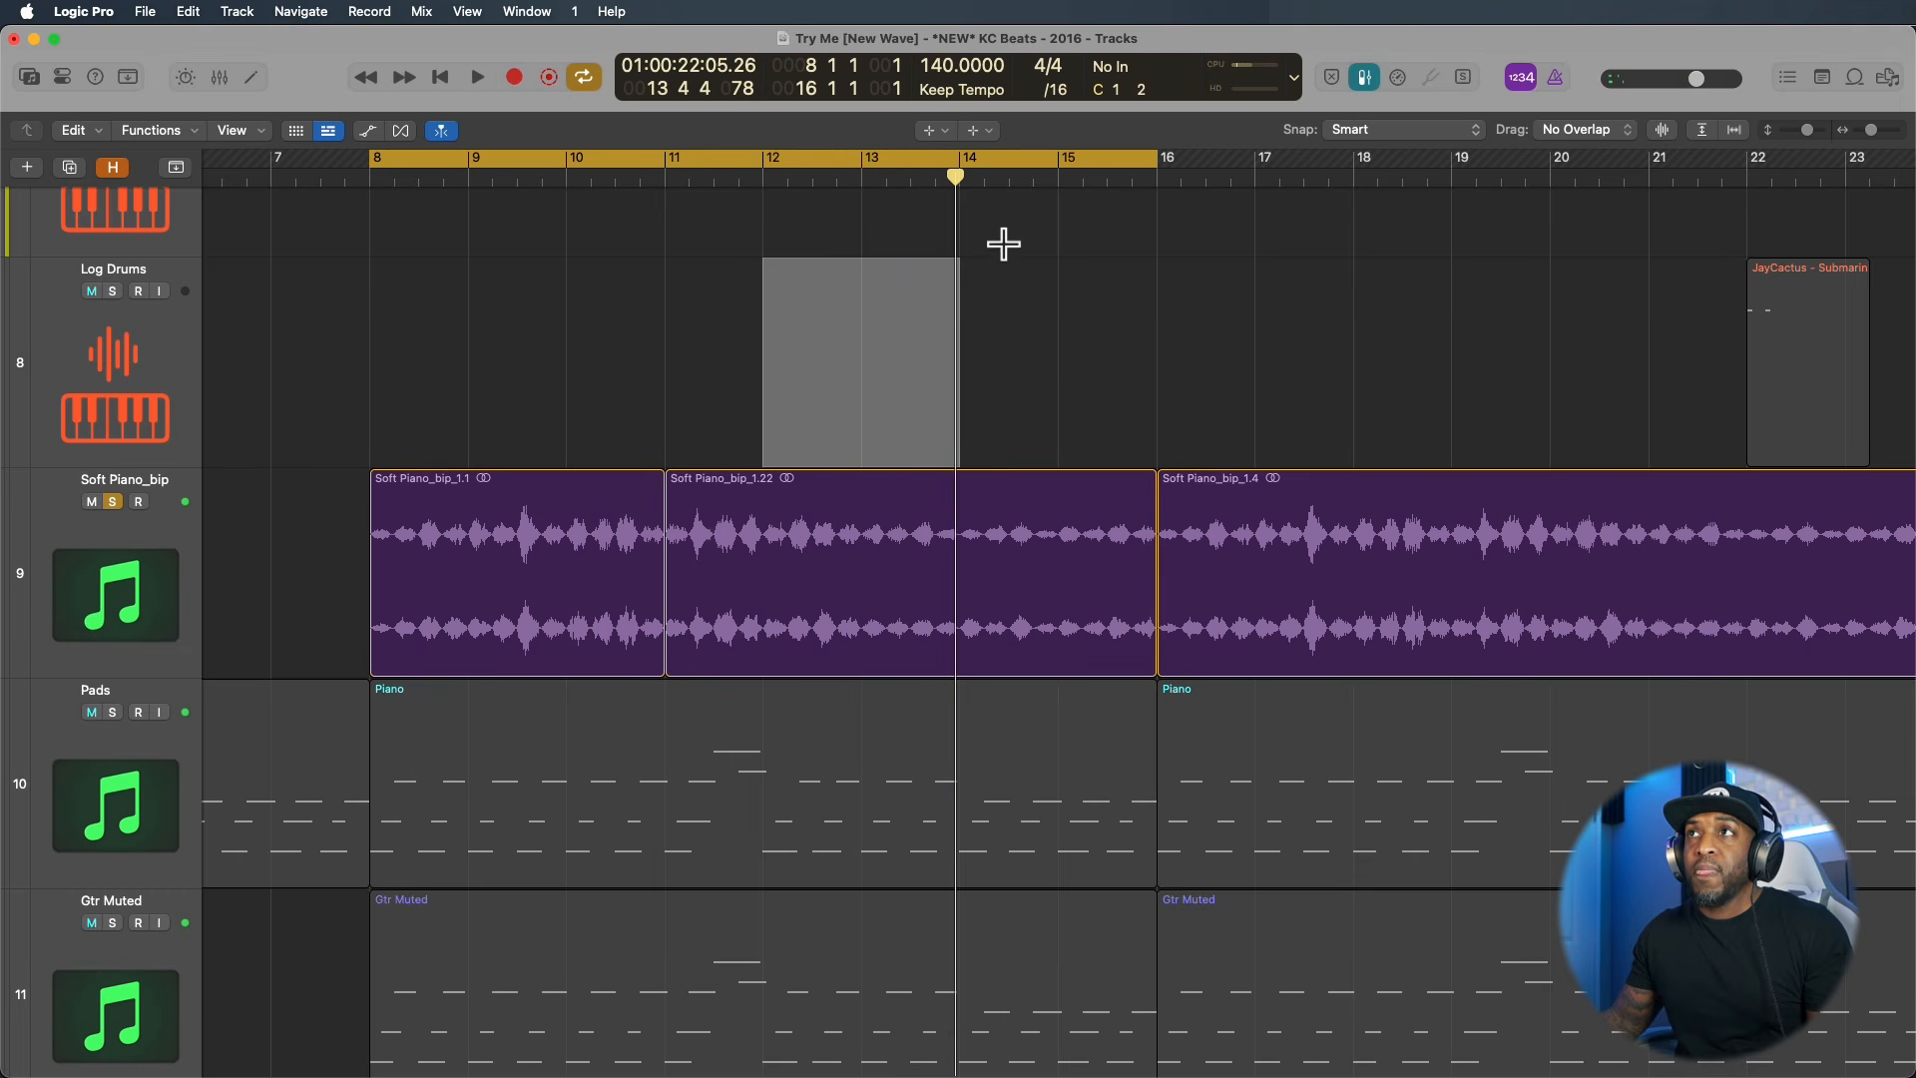
Switch to the Pointer Tool and use the secondary Marquee Tool to split the first Soft Piano_bip region at bar 9.
left_click(942, 133)
left_click(966, 156)
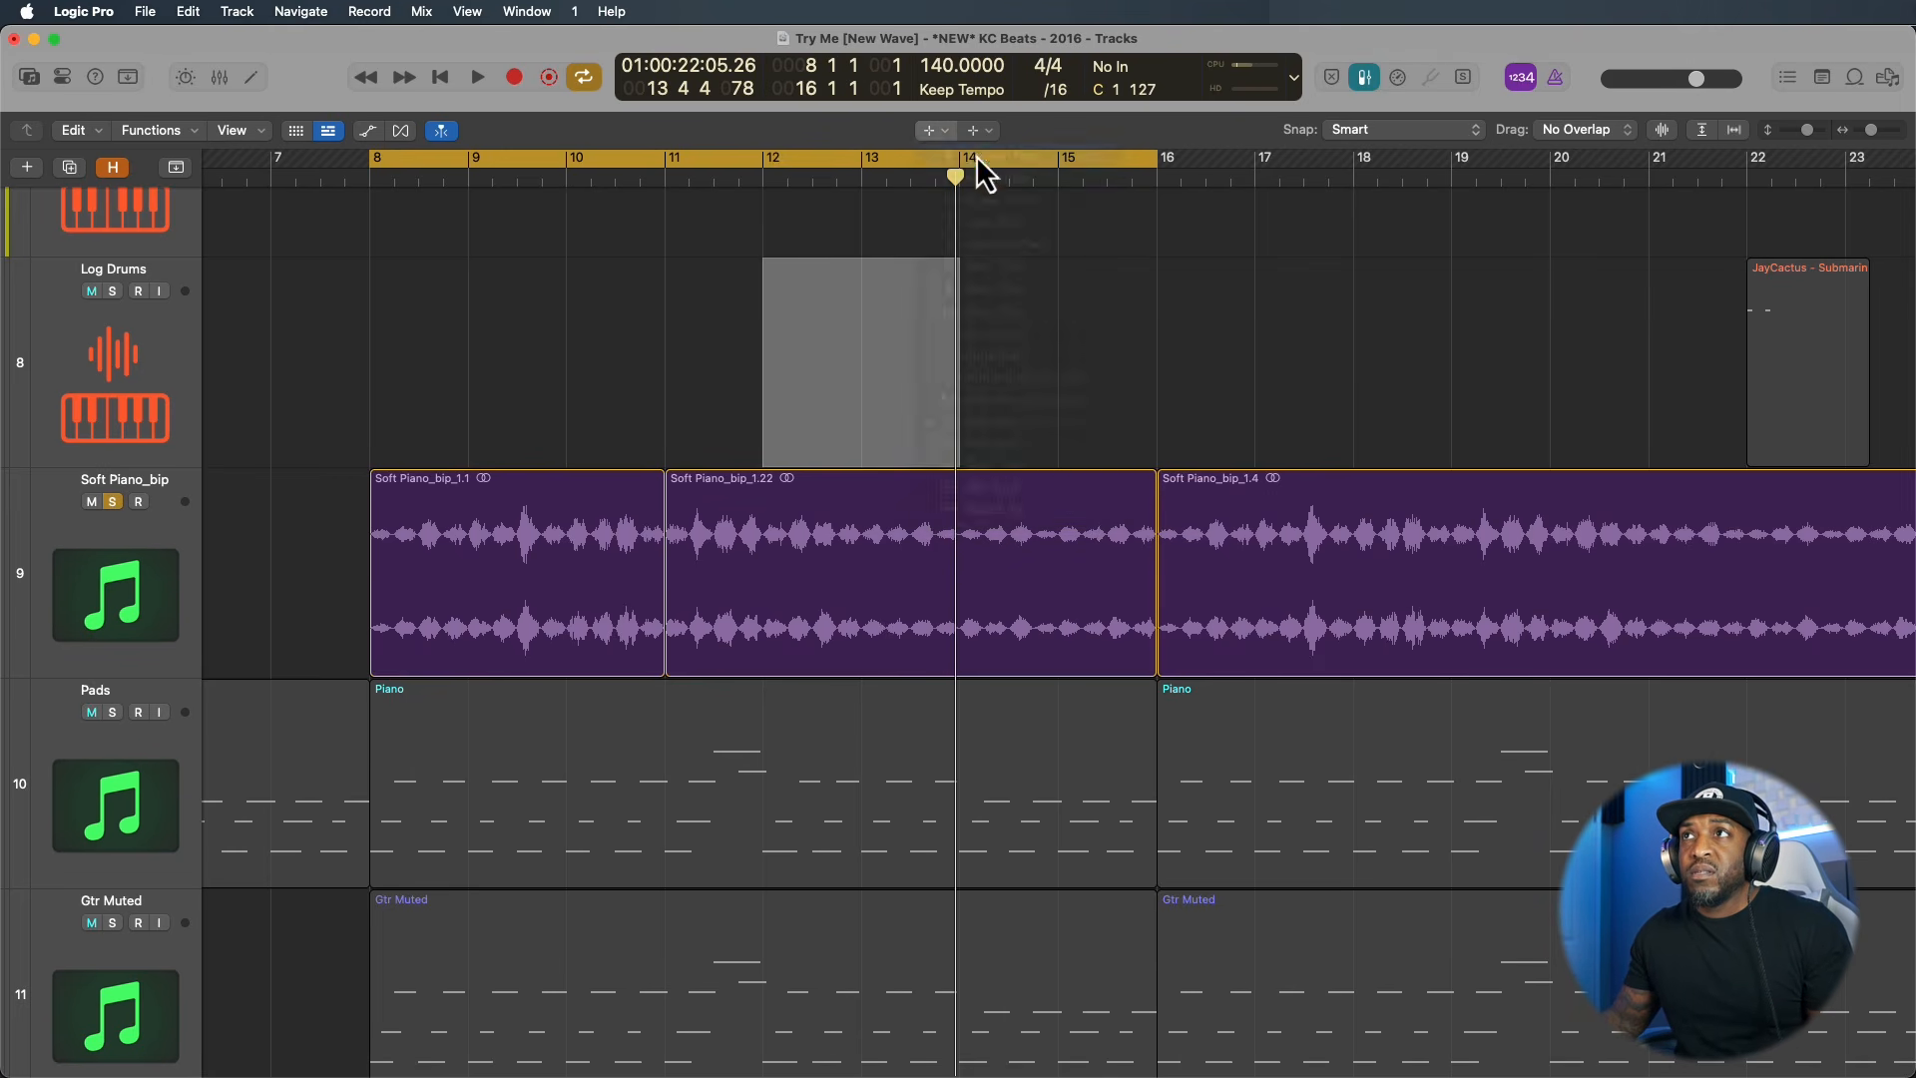
left_click(1017, 280)
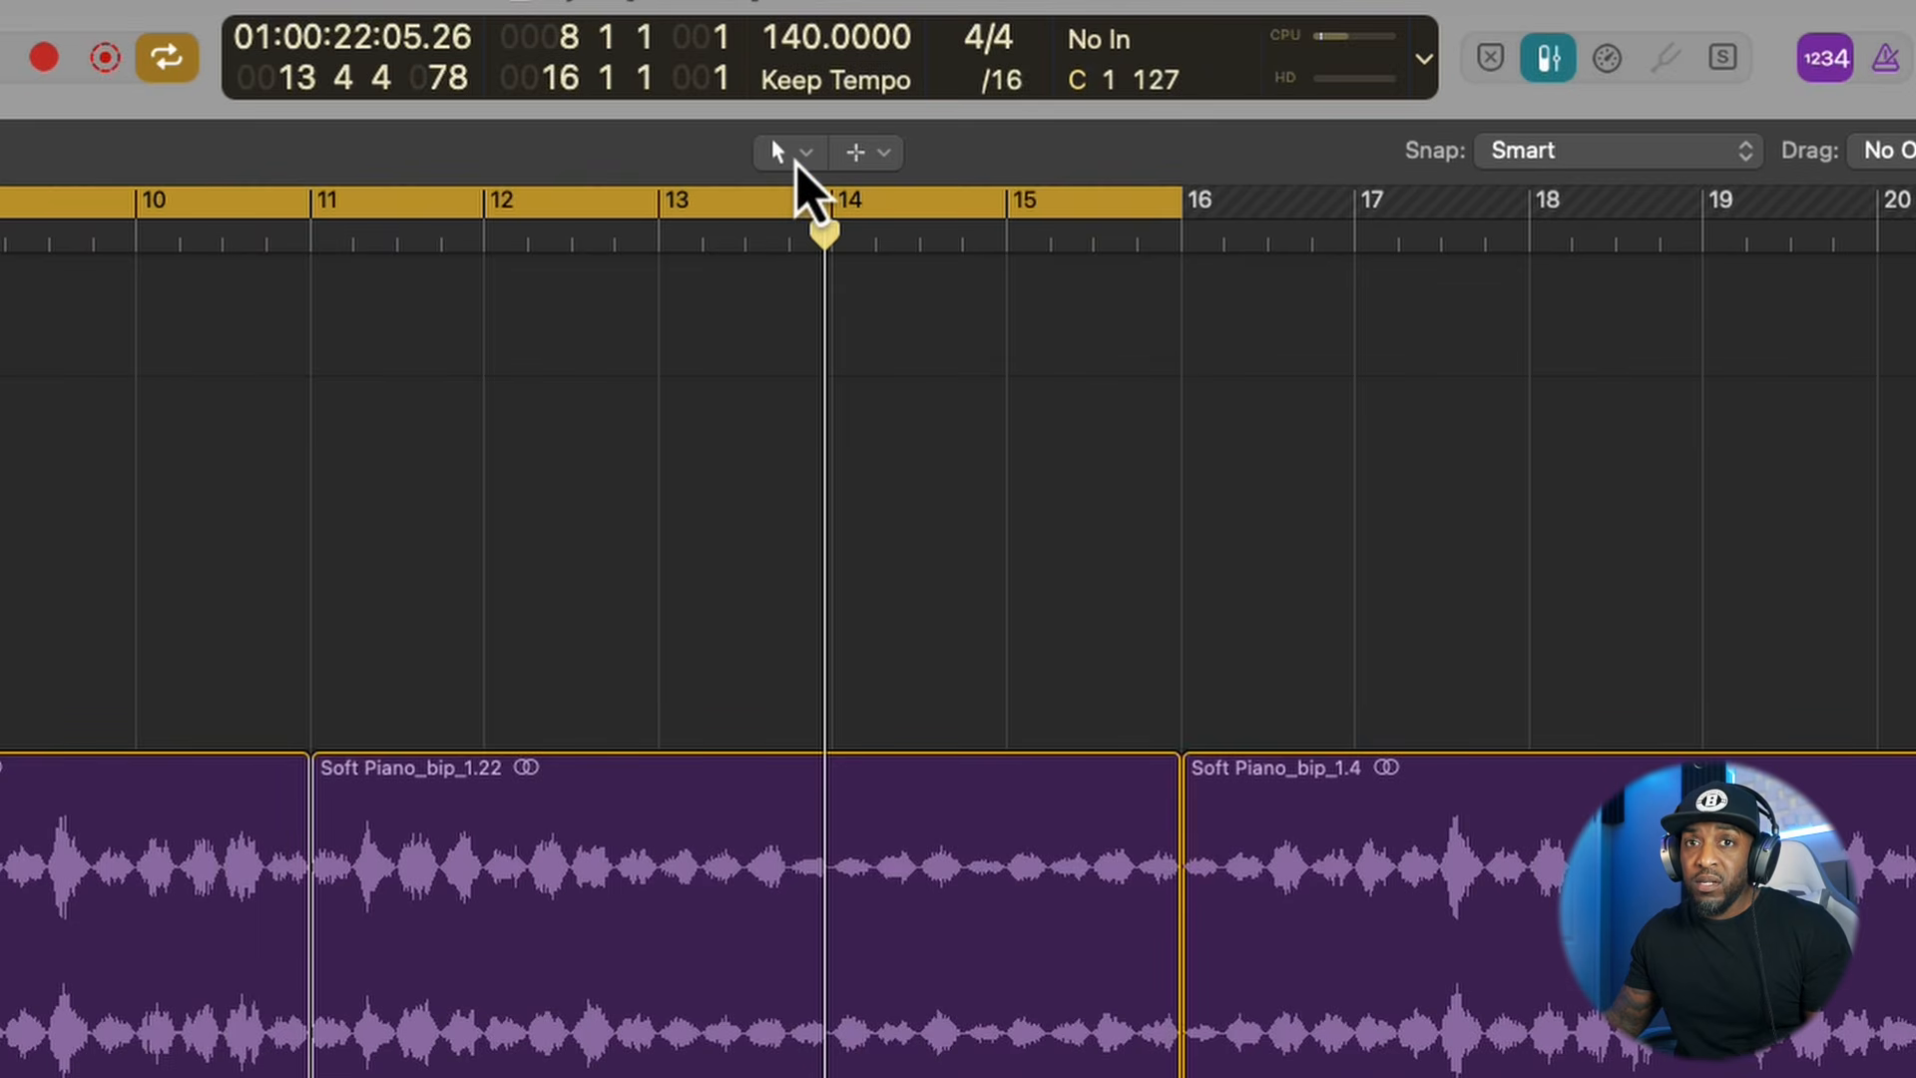
left_click(882, 156)
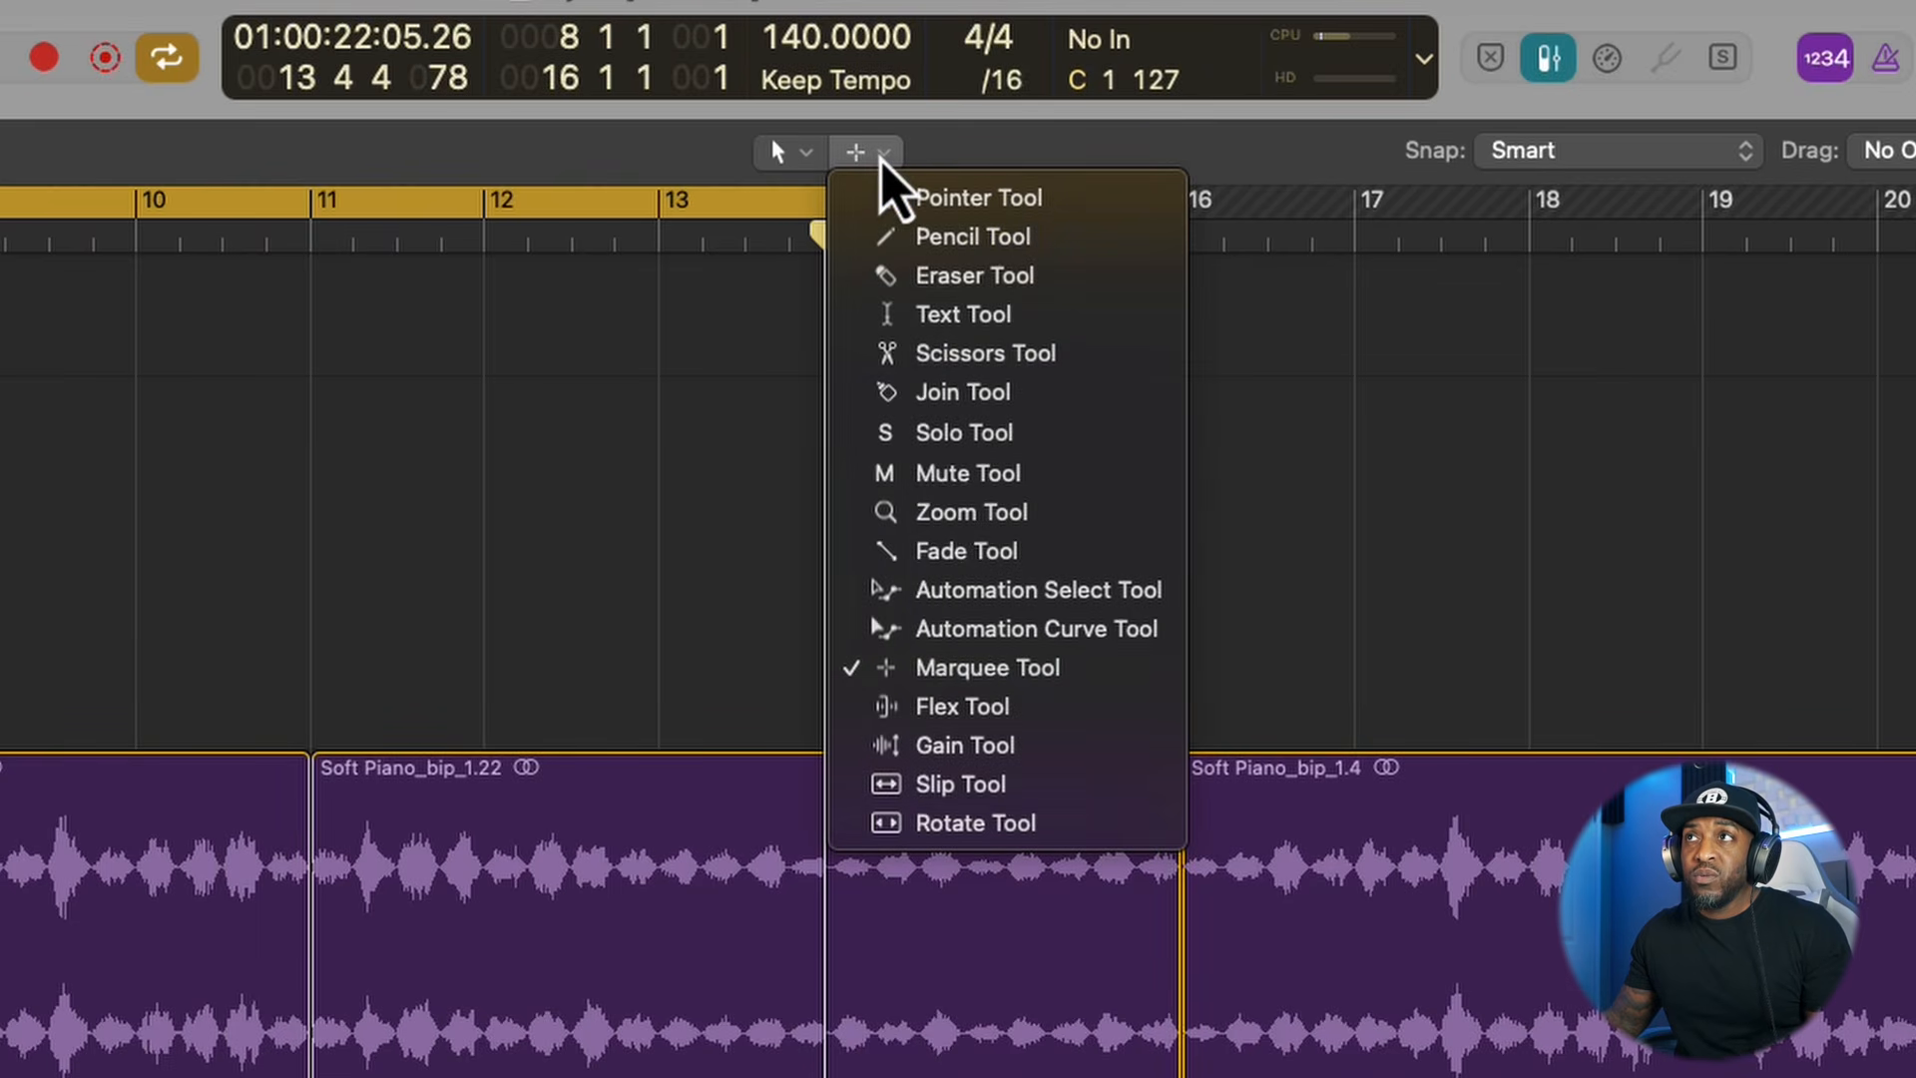
left_click(709, 317)
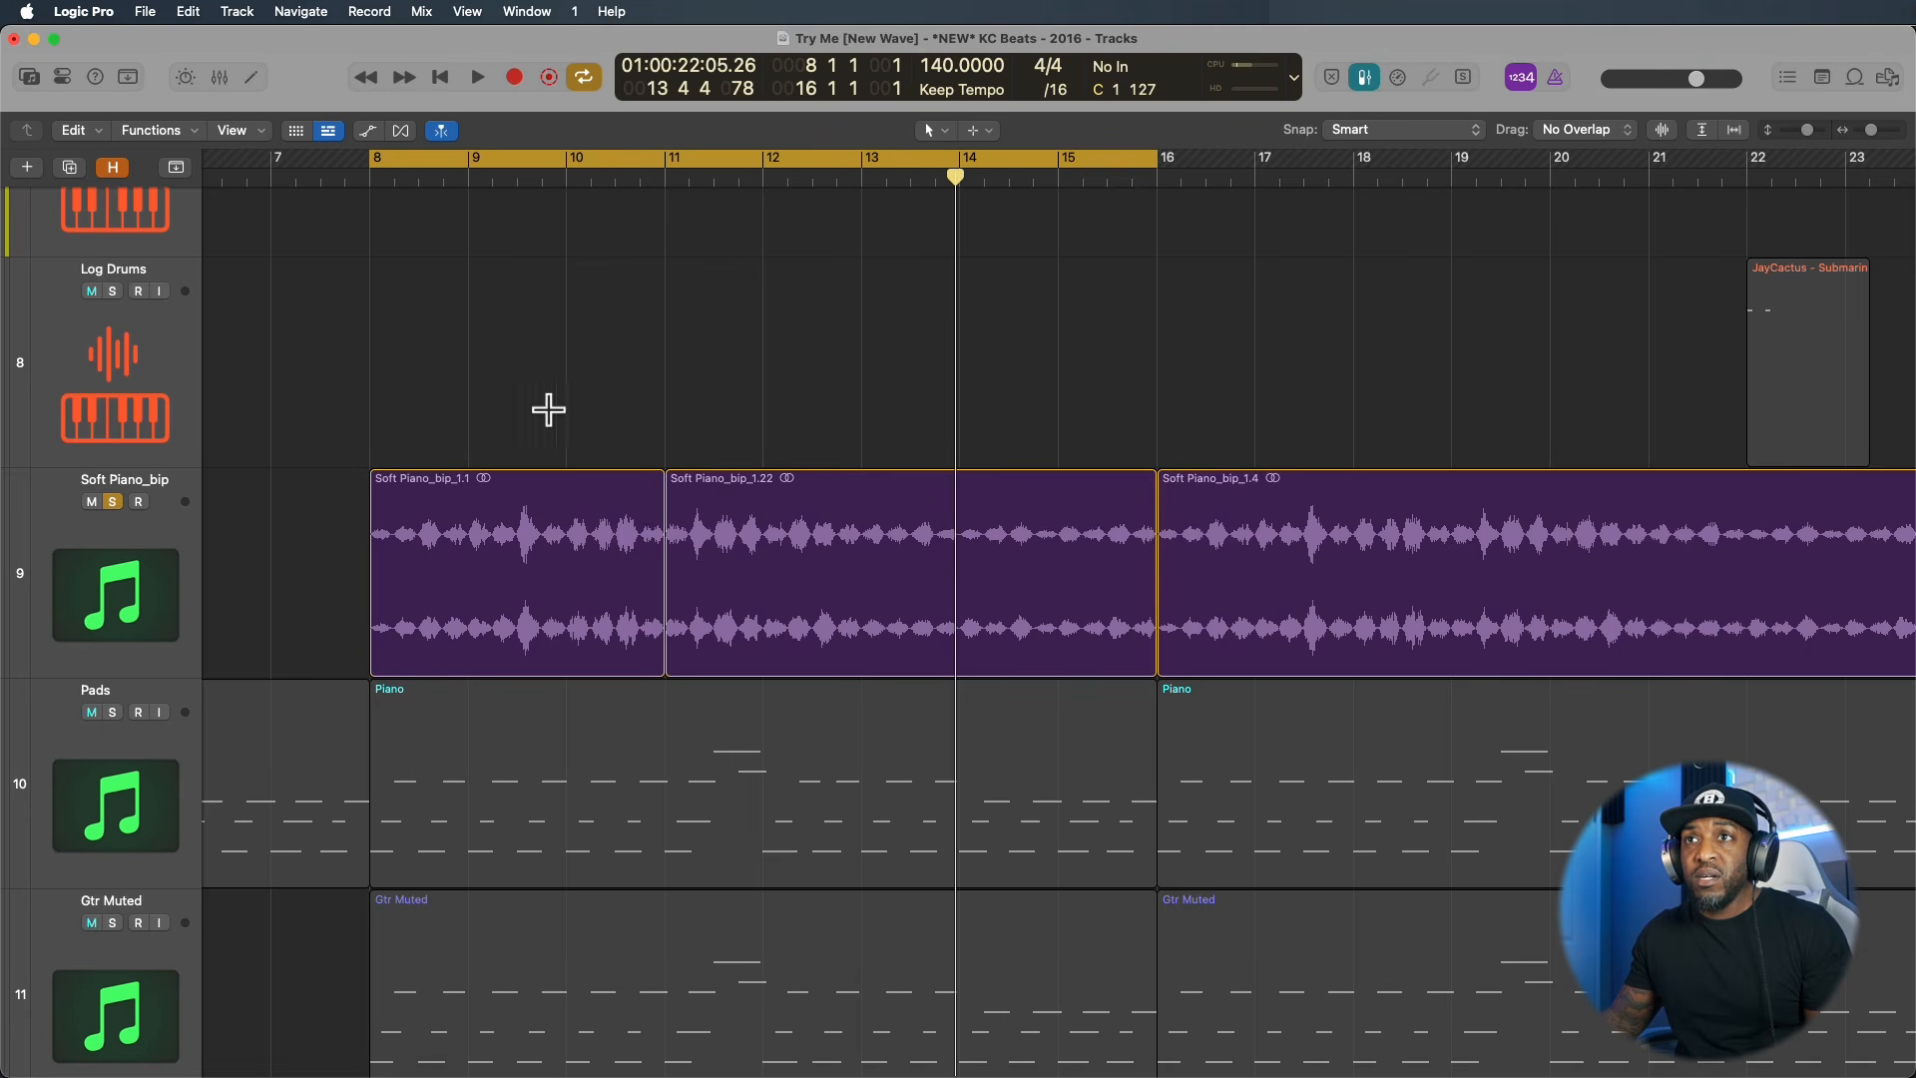
left_click(464, 489)
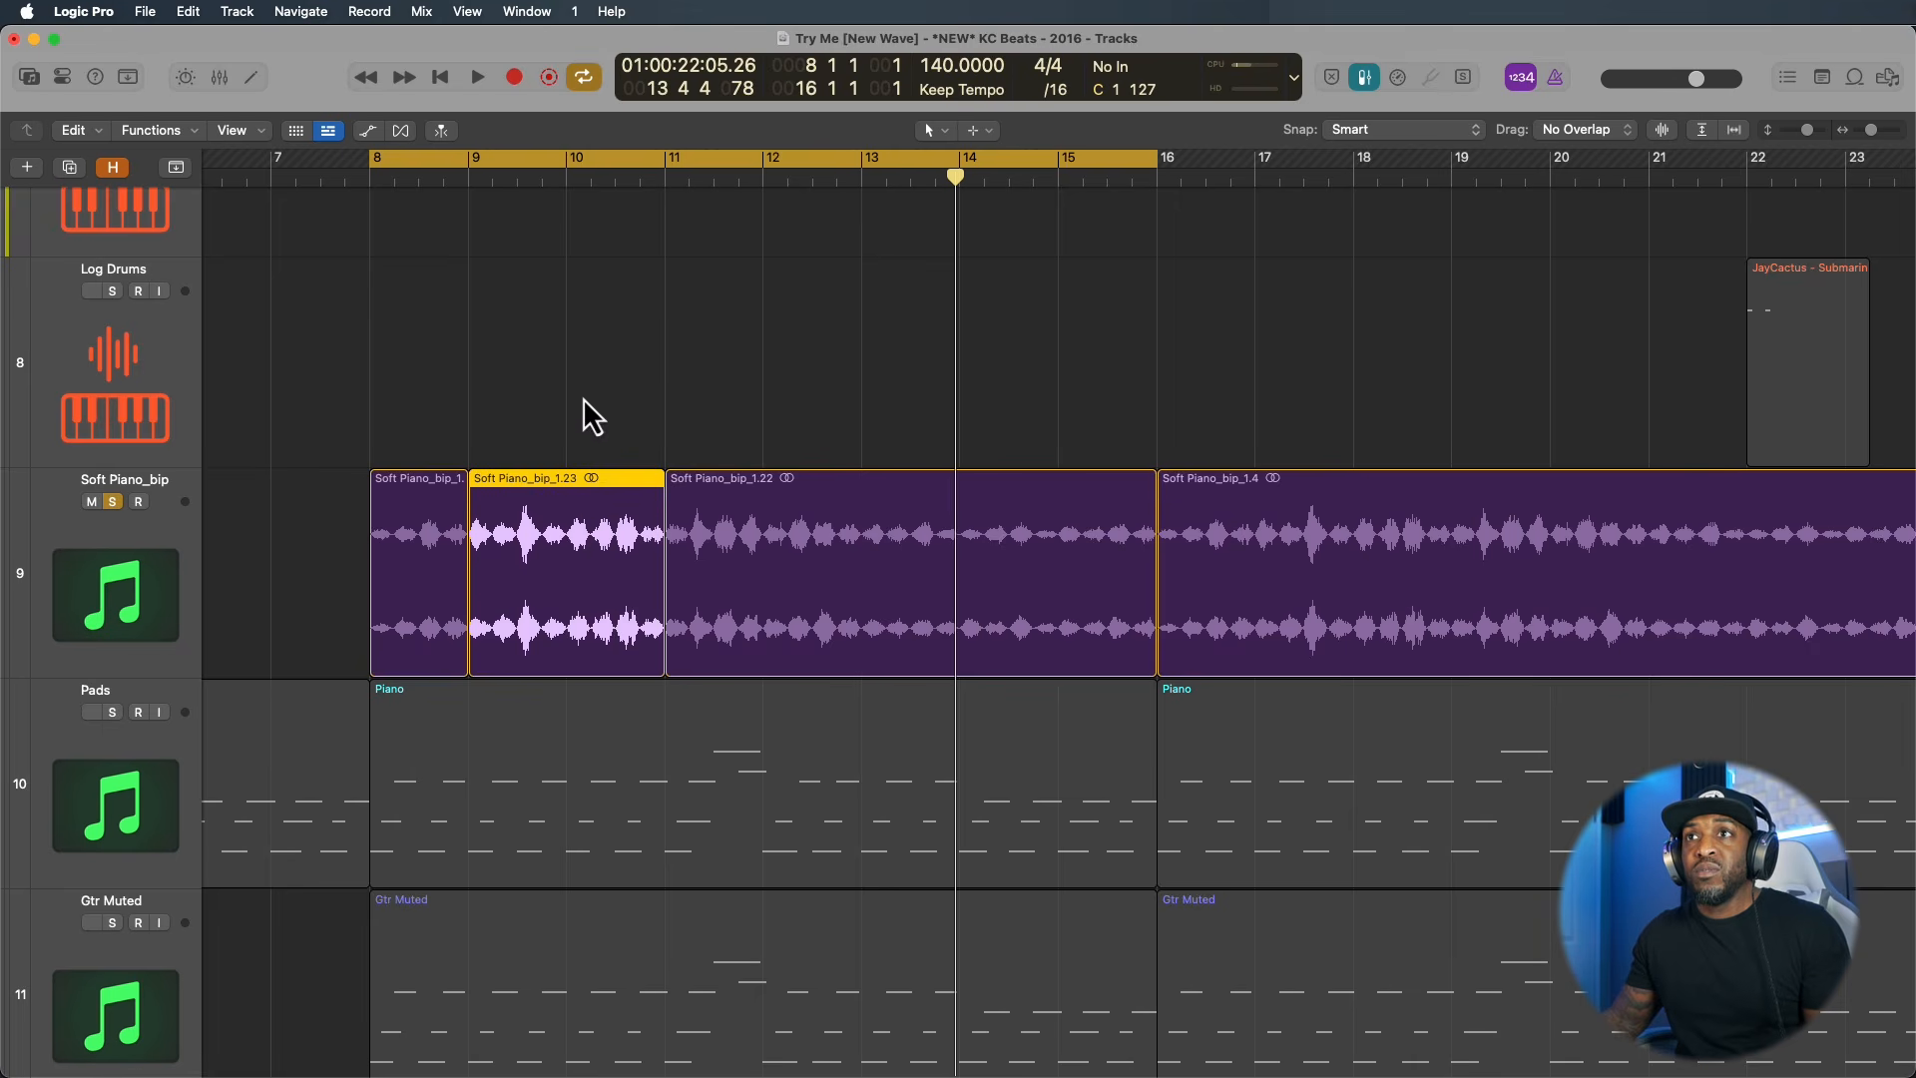
Play from a marquee point at bar 10, and marquee-select the Soft Piano_bip track from about bar 13 to the middle of bar 14.
left_click(567, 371)
key("space")
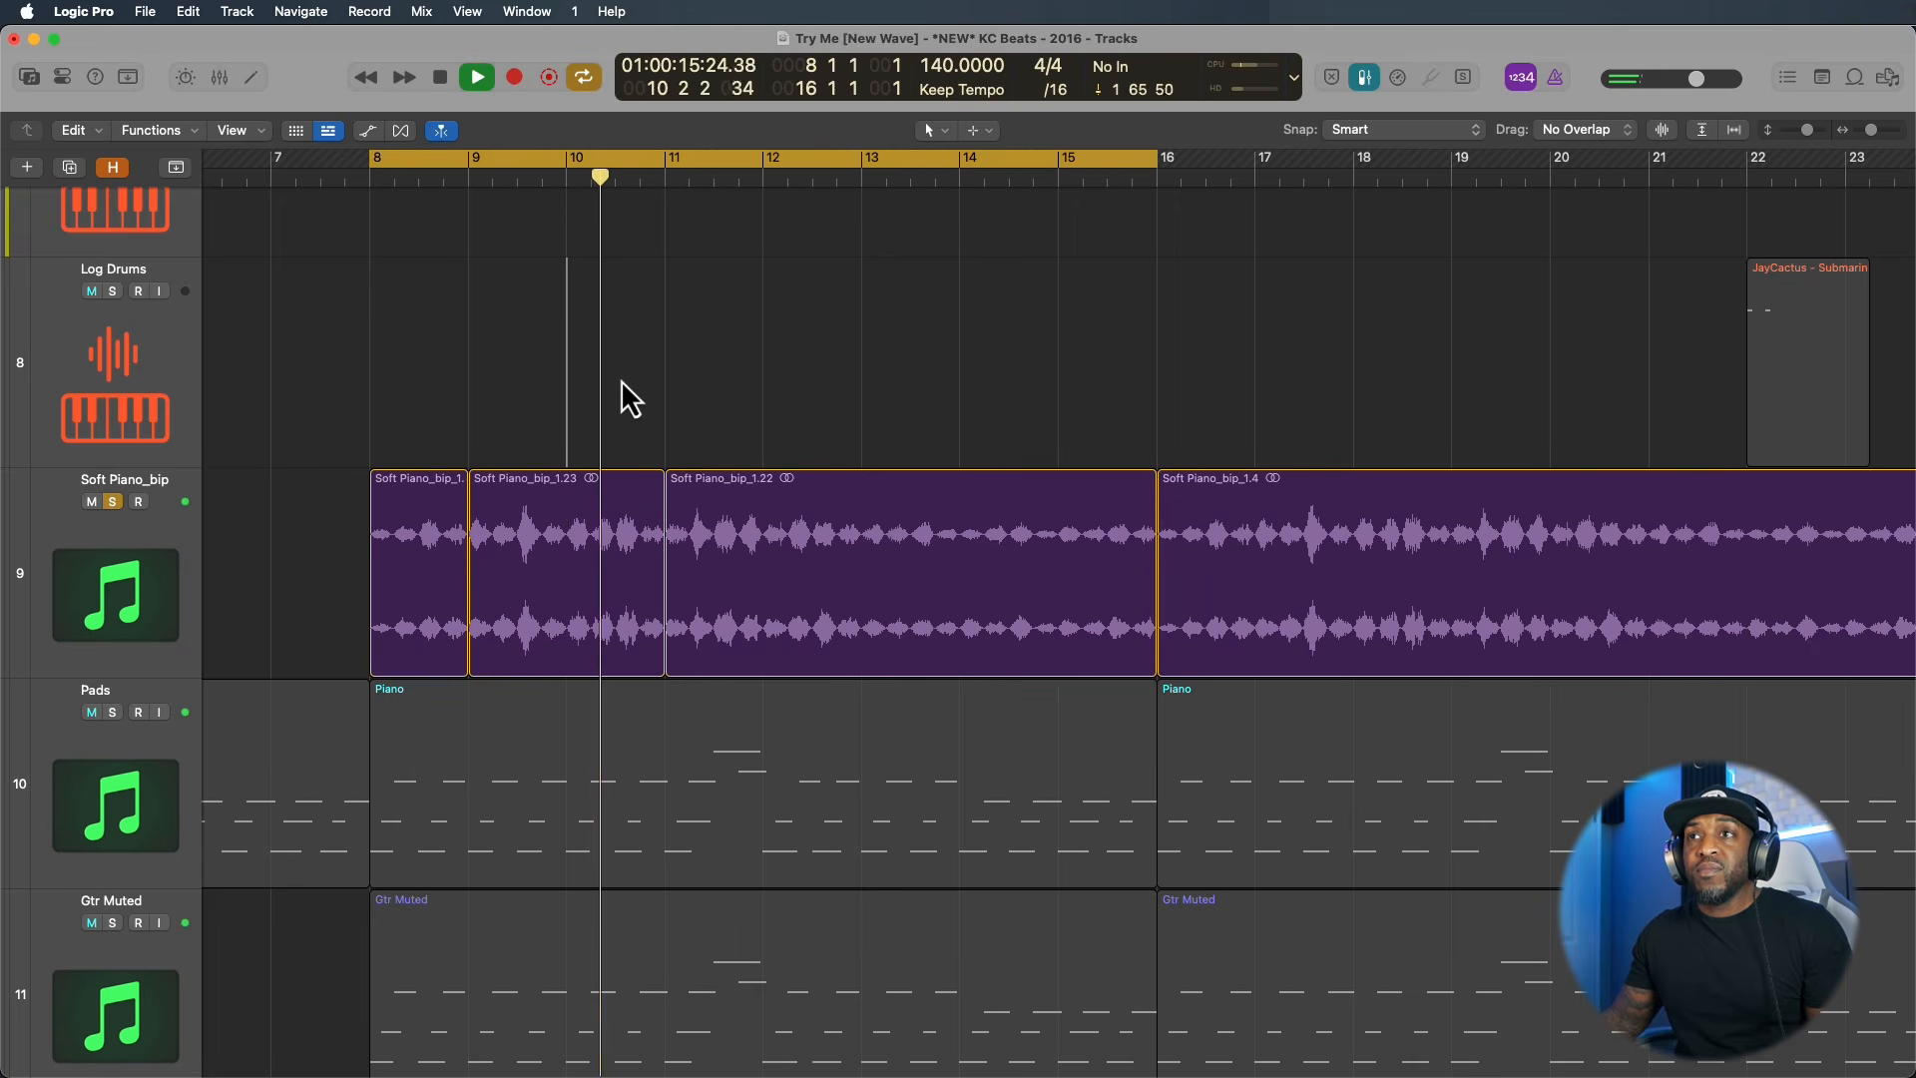
left_click_drag(849, 499, 971, 522)
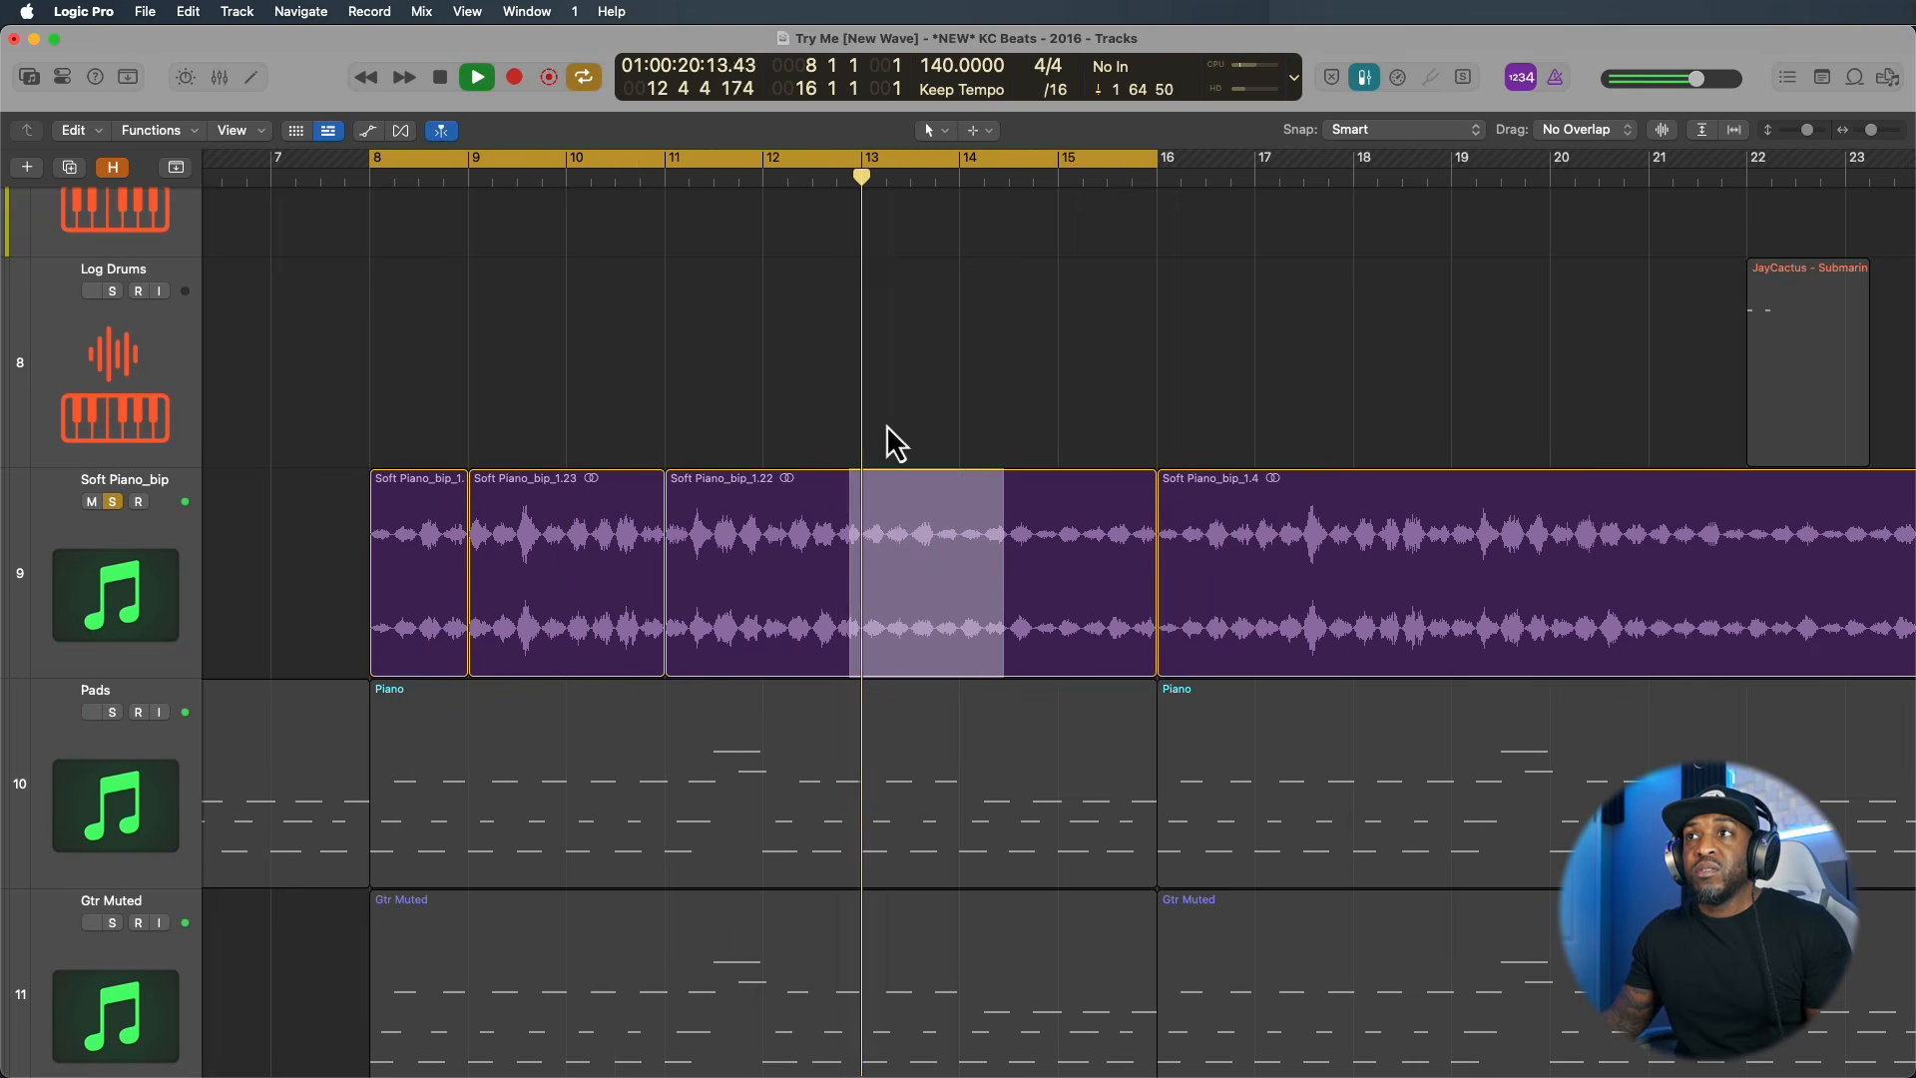
Stop playback, view the list of primary tools, and clear the marquee selection on the Soft Piano_bip track.
key("space")
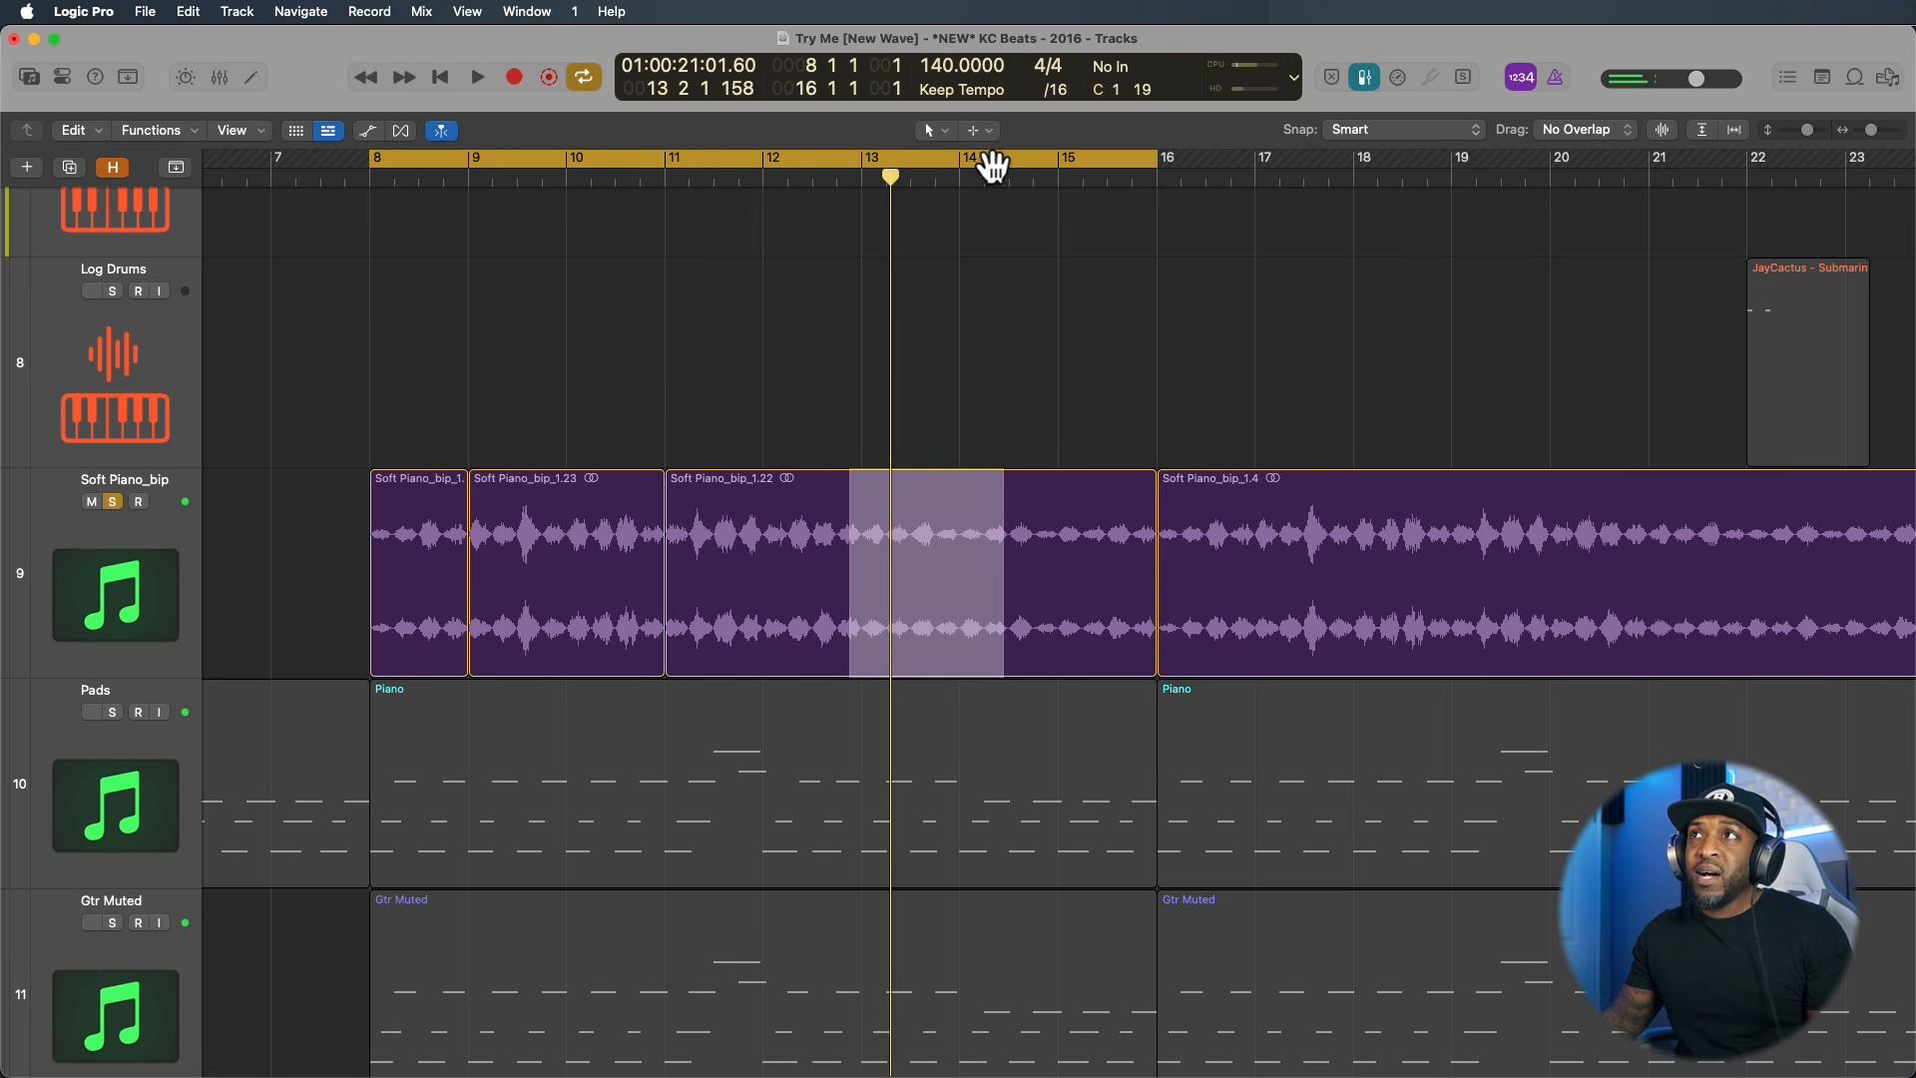
left_click(930, 130)
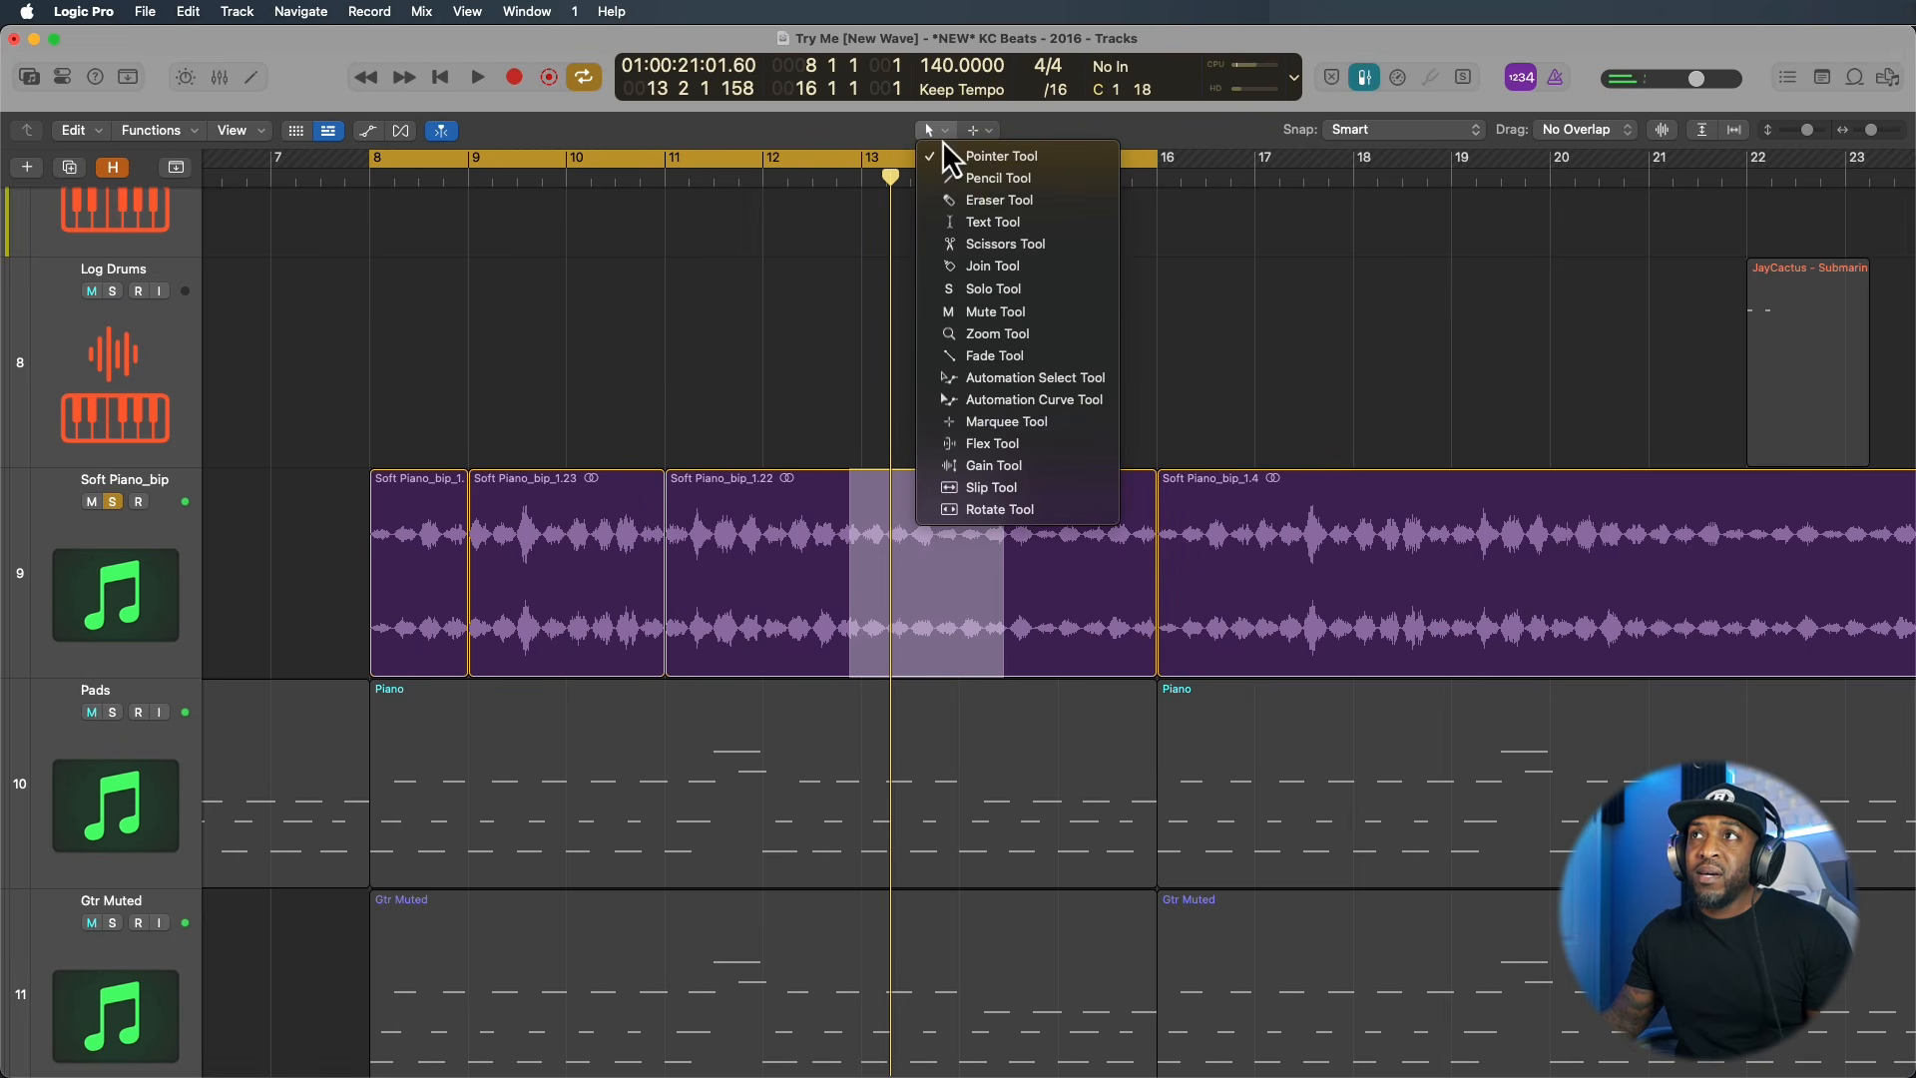
left_click(672, 343)
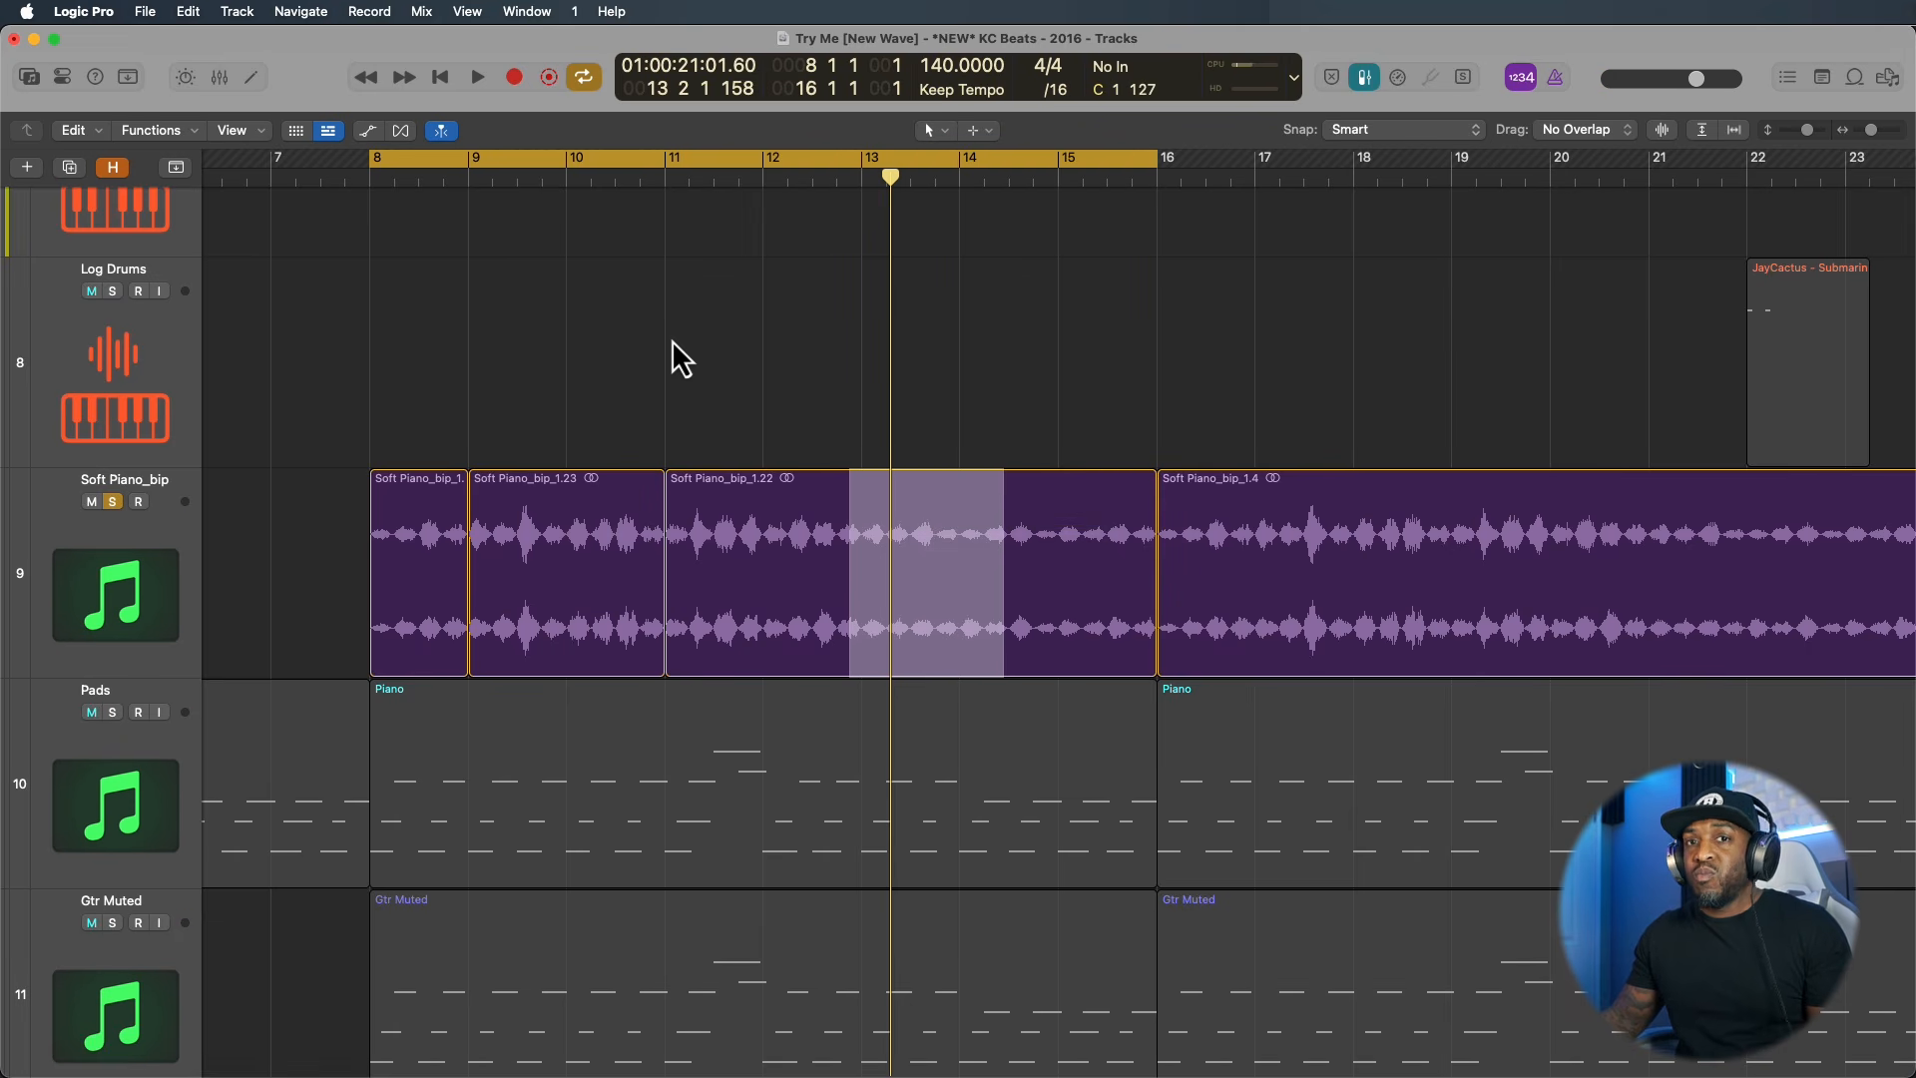
left_click(937, 133)
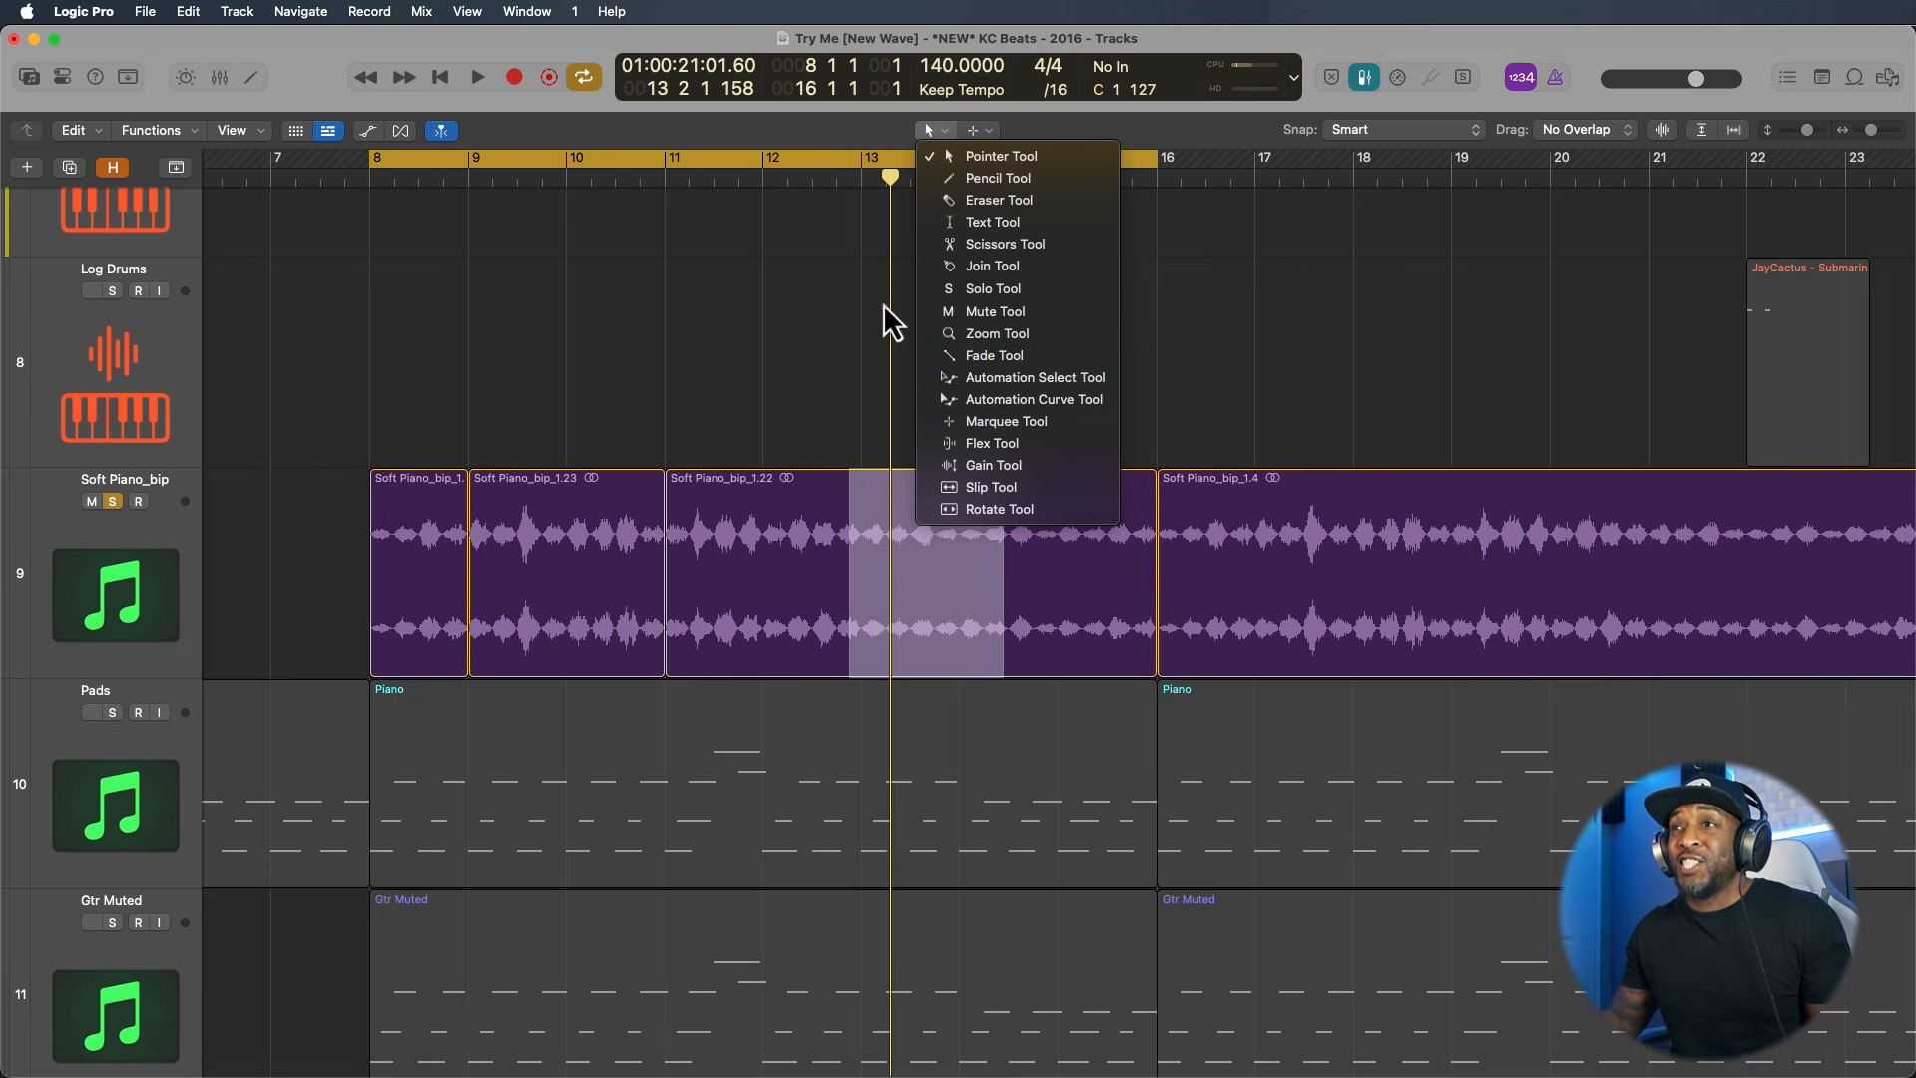
left_click(777, 375)
left_click(777, 375)
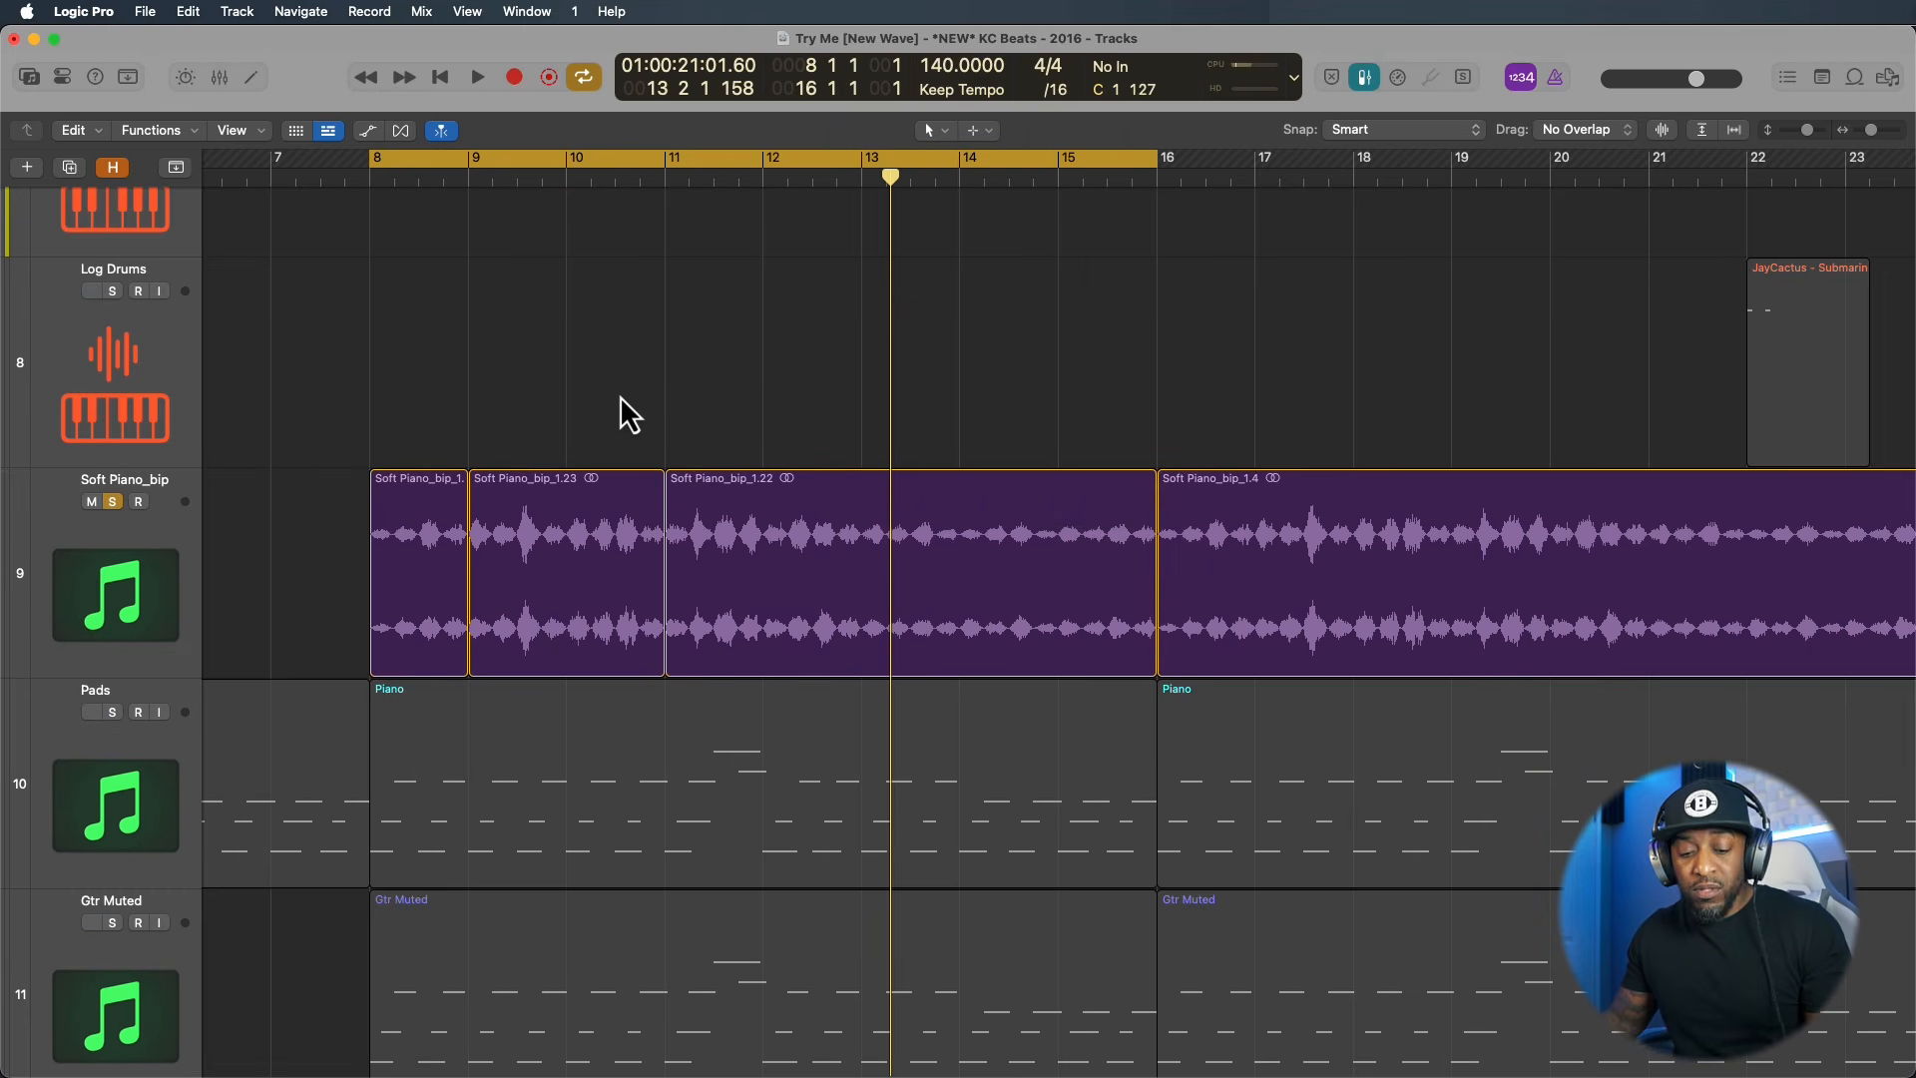
Undo the splits in the first Soft Piano_bip region and turn off solo on its track.
key("super+z")
key("super+z")
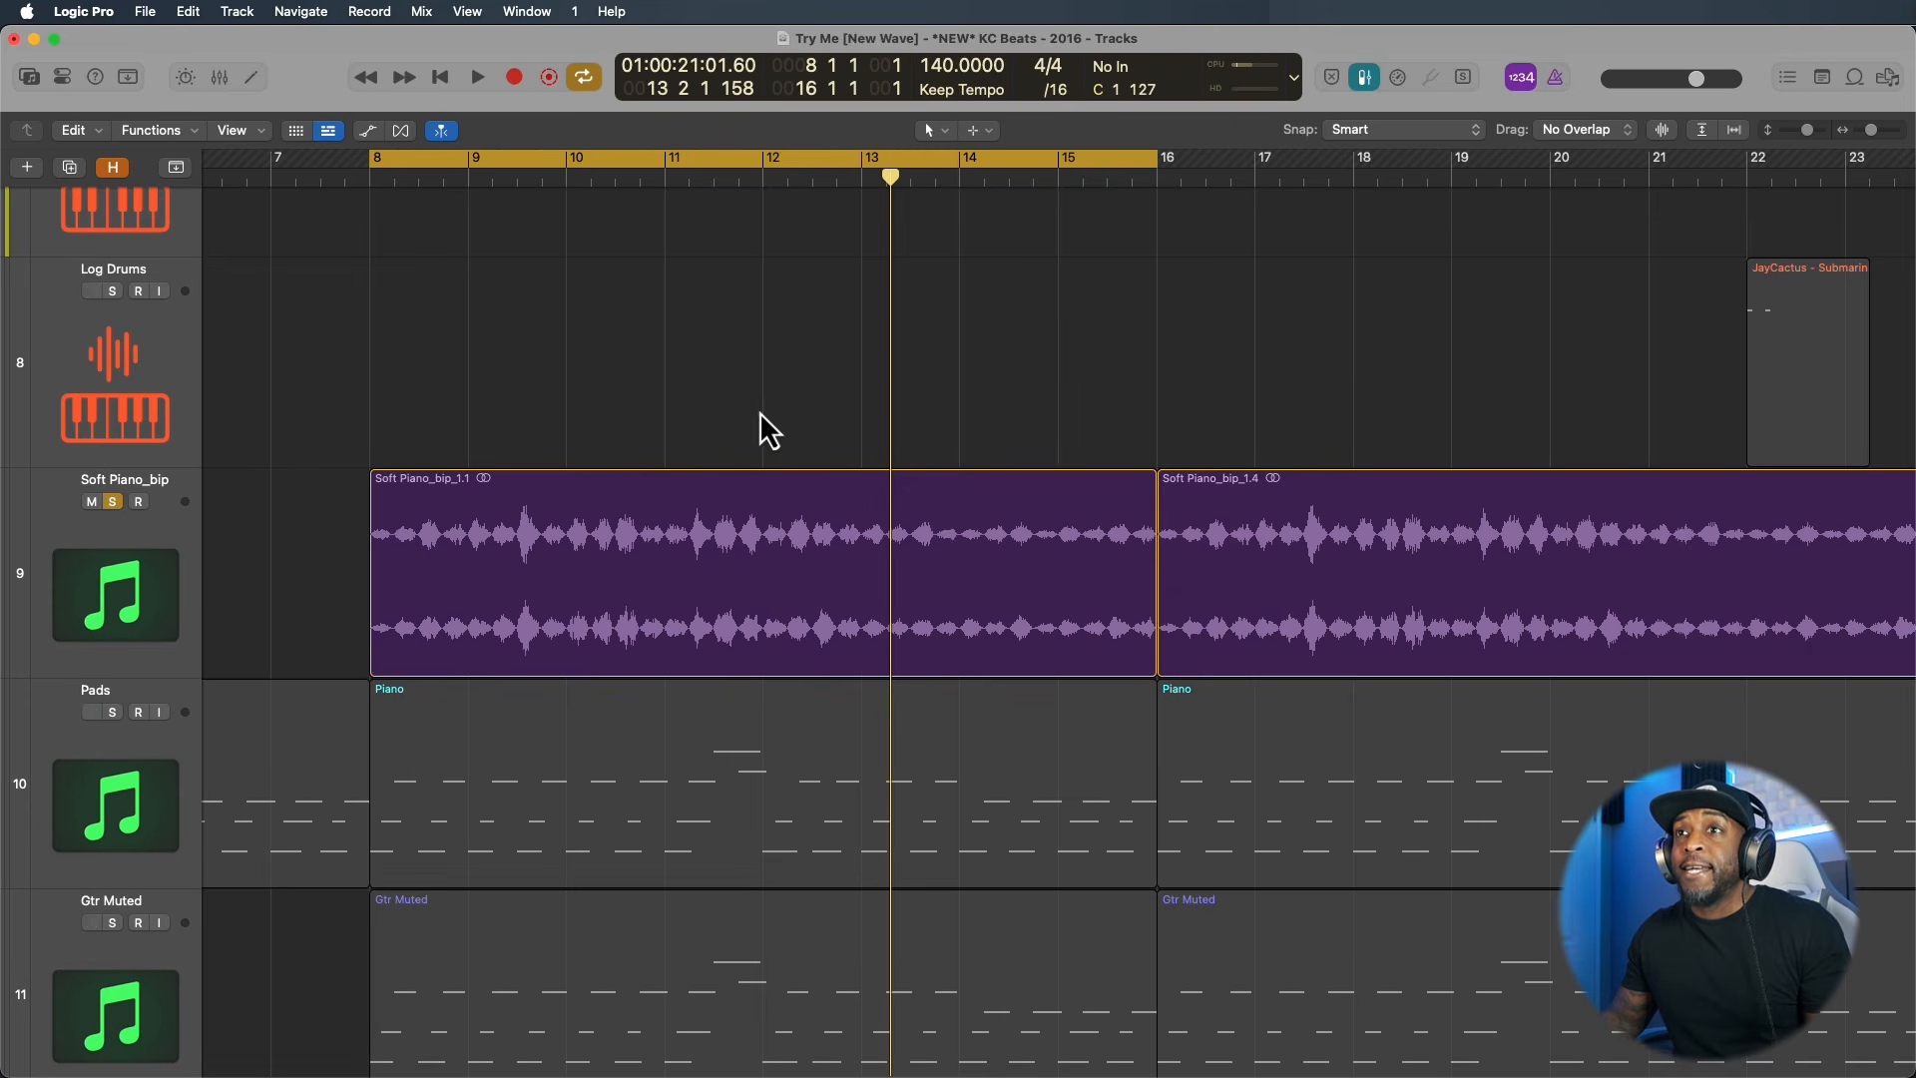
scroll(763, 430, "up", 3)
scroll(769, 534, "down", 5)
left_click(112, 384)
key("super+Down")
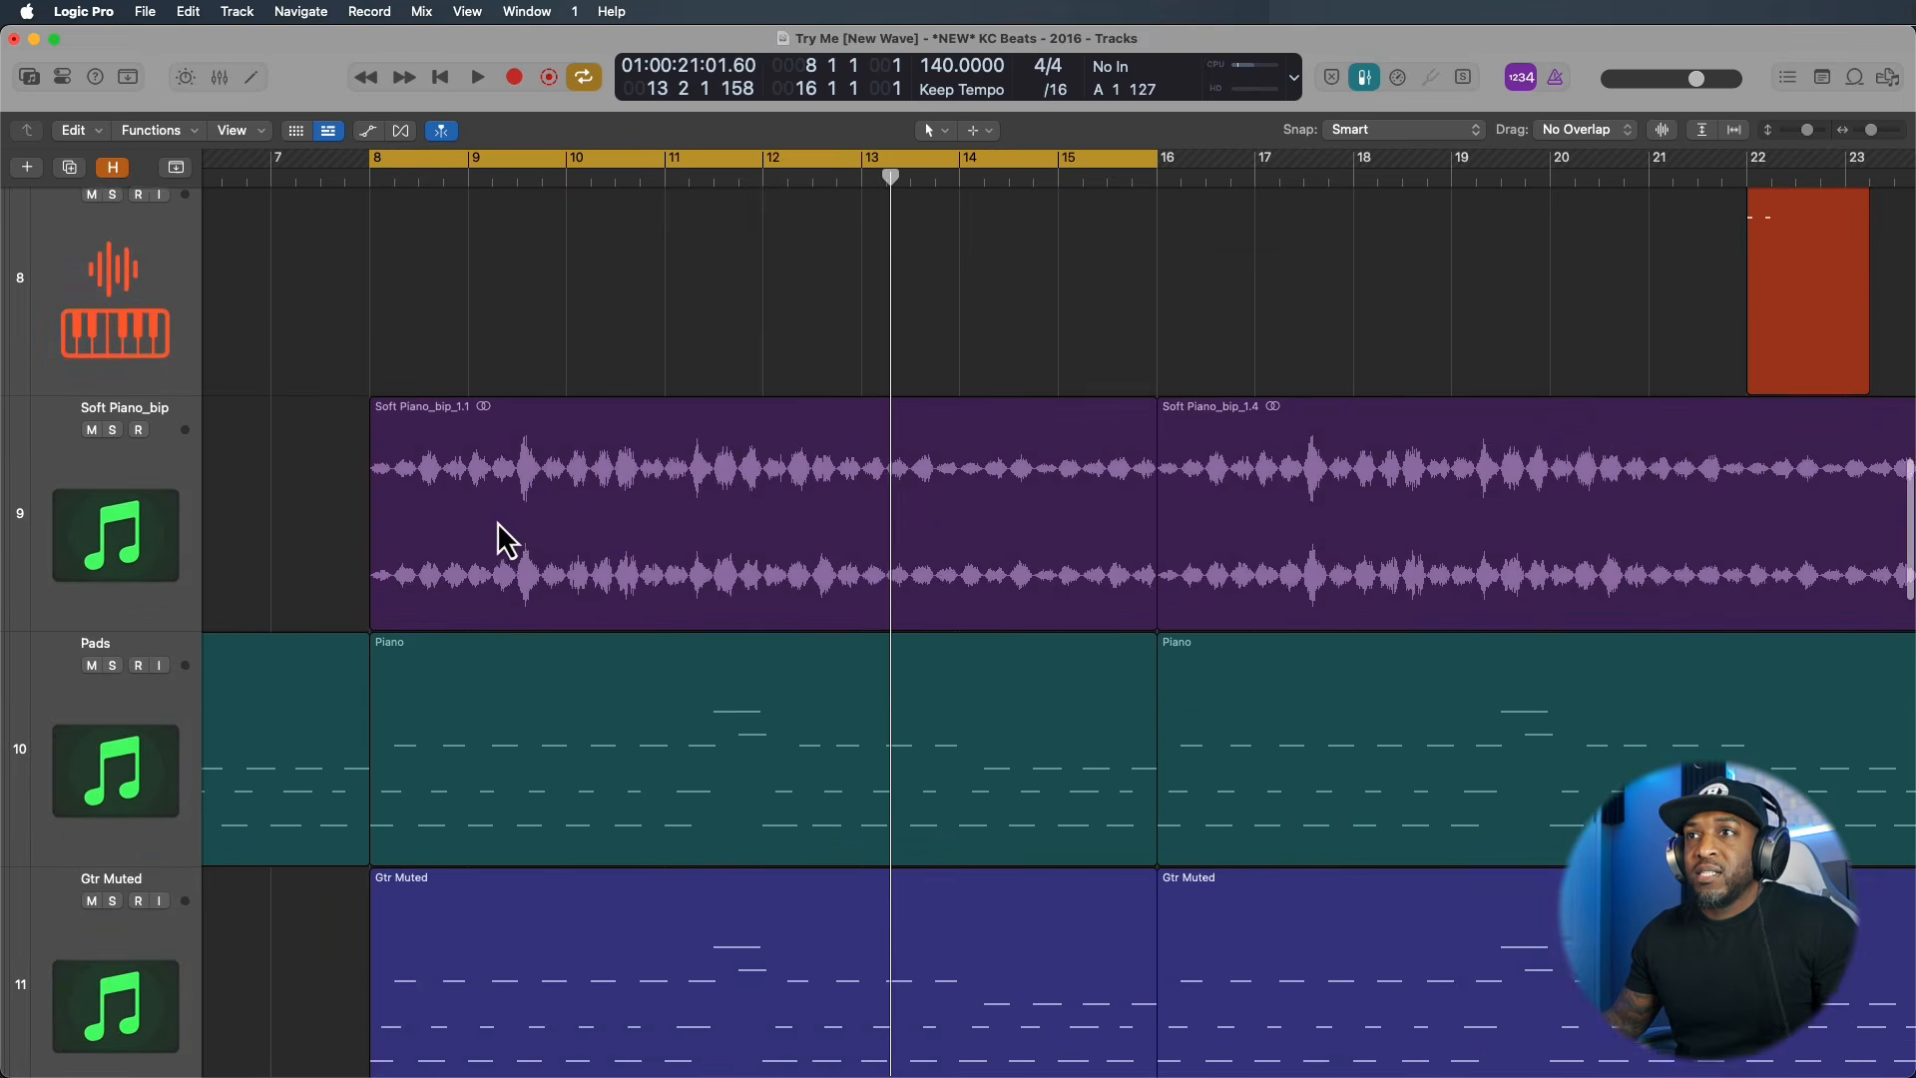
Open the Piano region at bar 8 of the Pads track in the Piano Roll and deselect its notes.
scroll(513, 520, "down", 5)
scroll(531, 518, "left", 4)
scroll(531, 518, "left", 2)
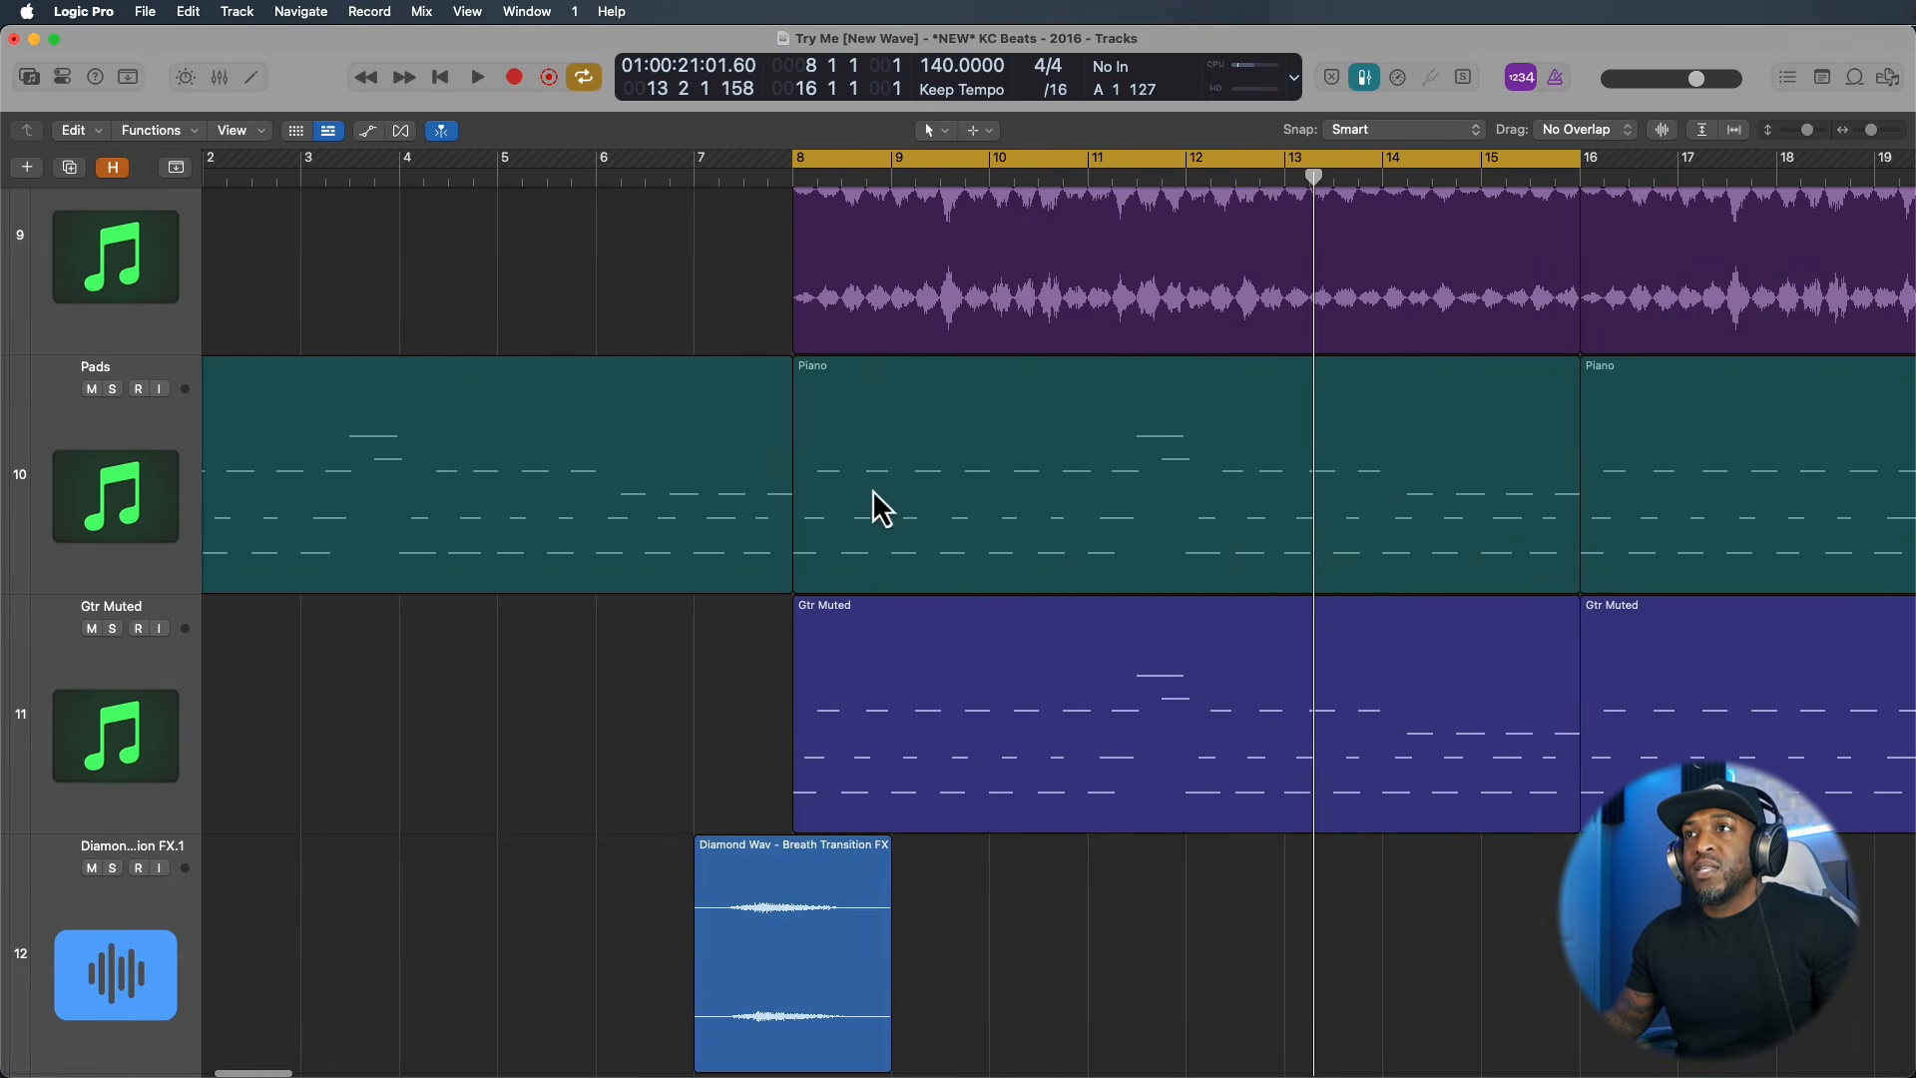
double_click(875, 507)
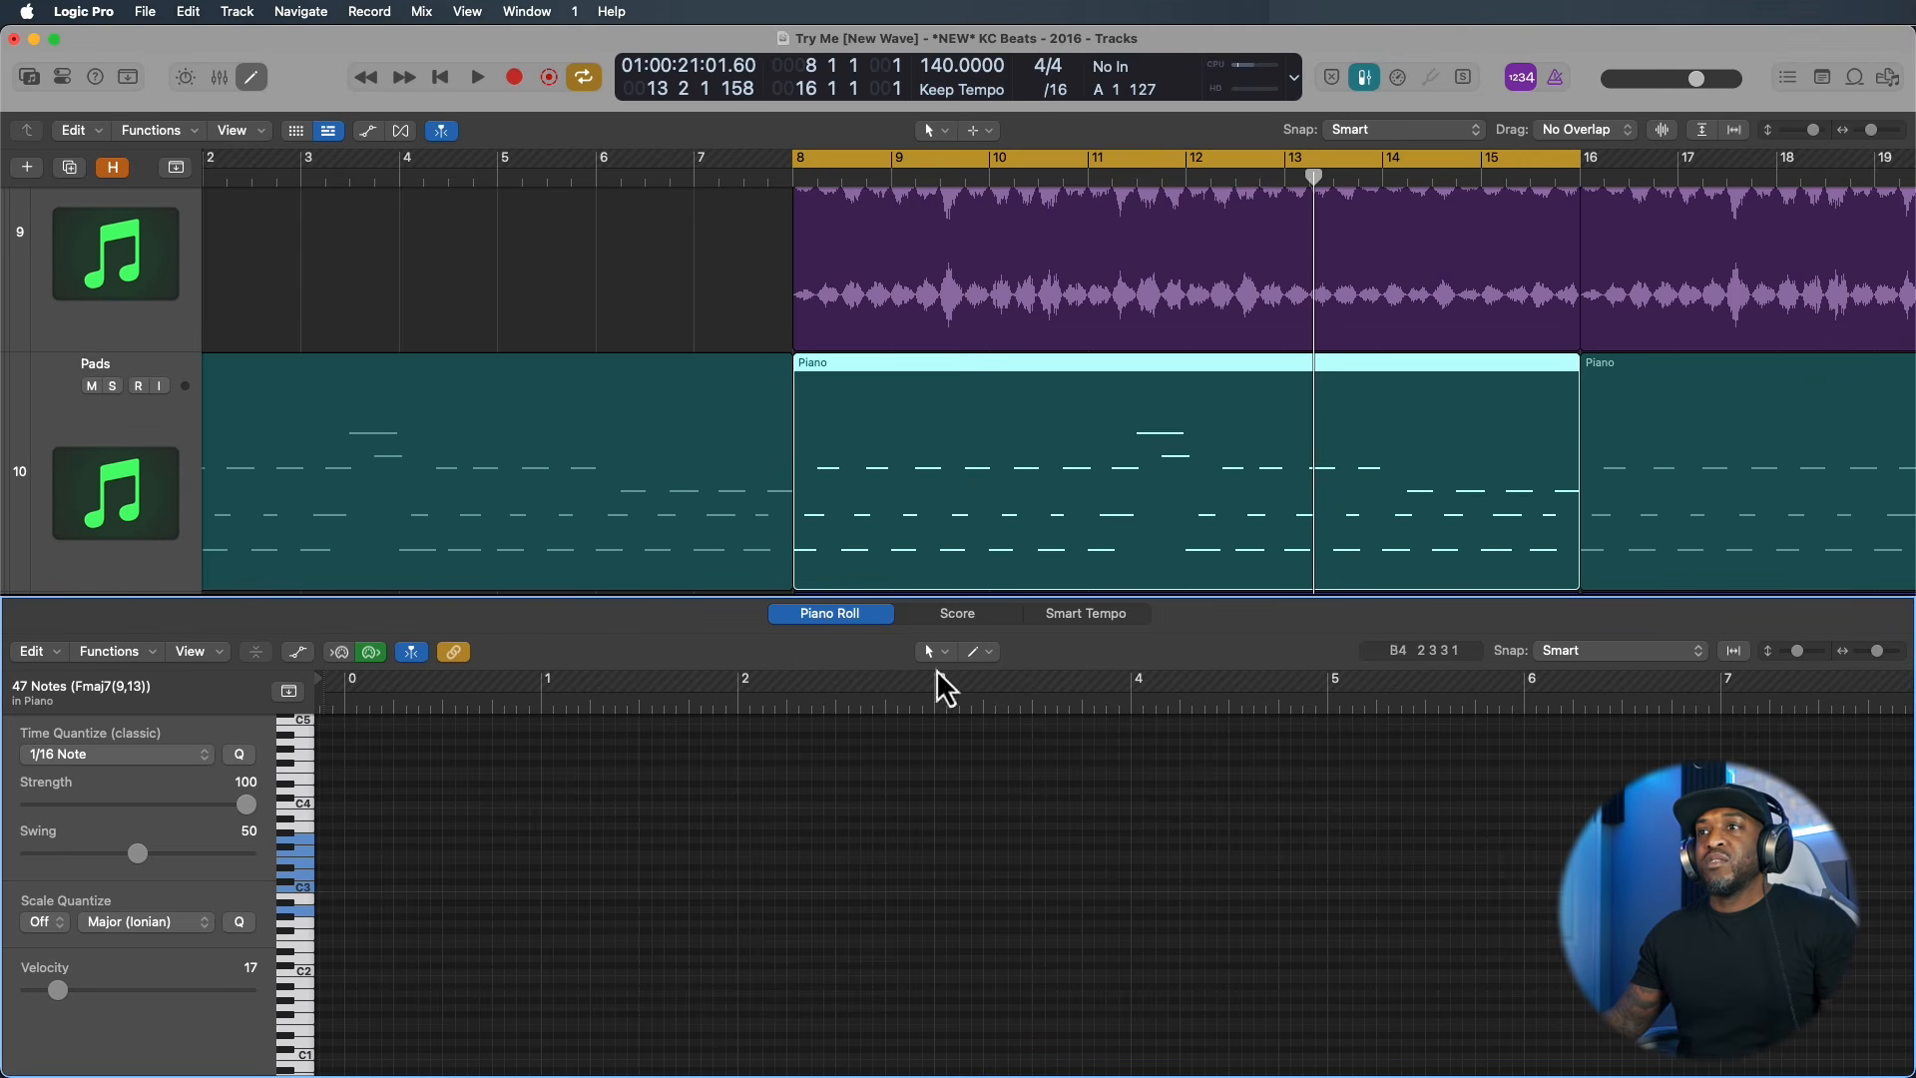
scroll(962, 782, "down", 6)
scroll(753, 783, "left", 3)
scroll(753, 782, "up", 3)
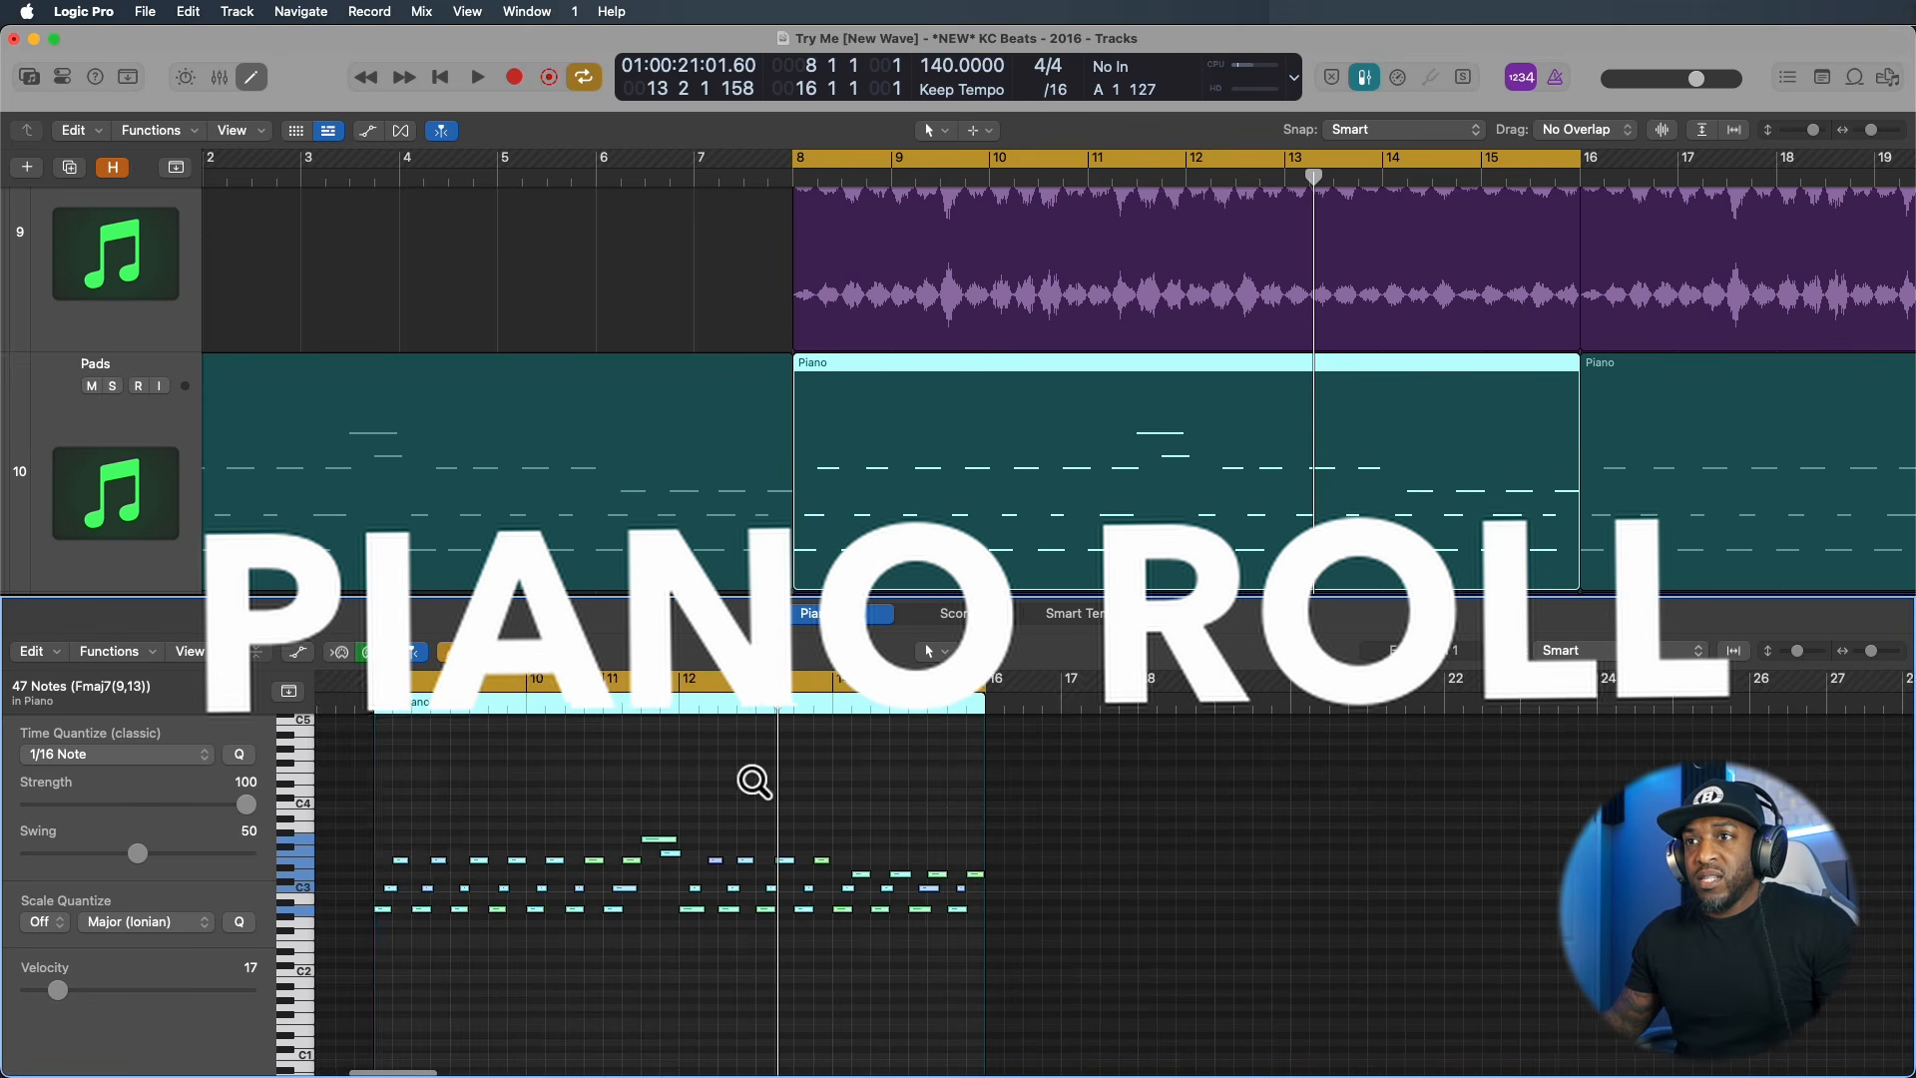
scroll(753, 781, "up", 1)
scroll(699, 781, "right", 1)
left_click(632, 774)
scroll(632, 775, "up", 4)
scroll(552, 806, "left", 4)
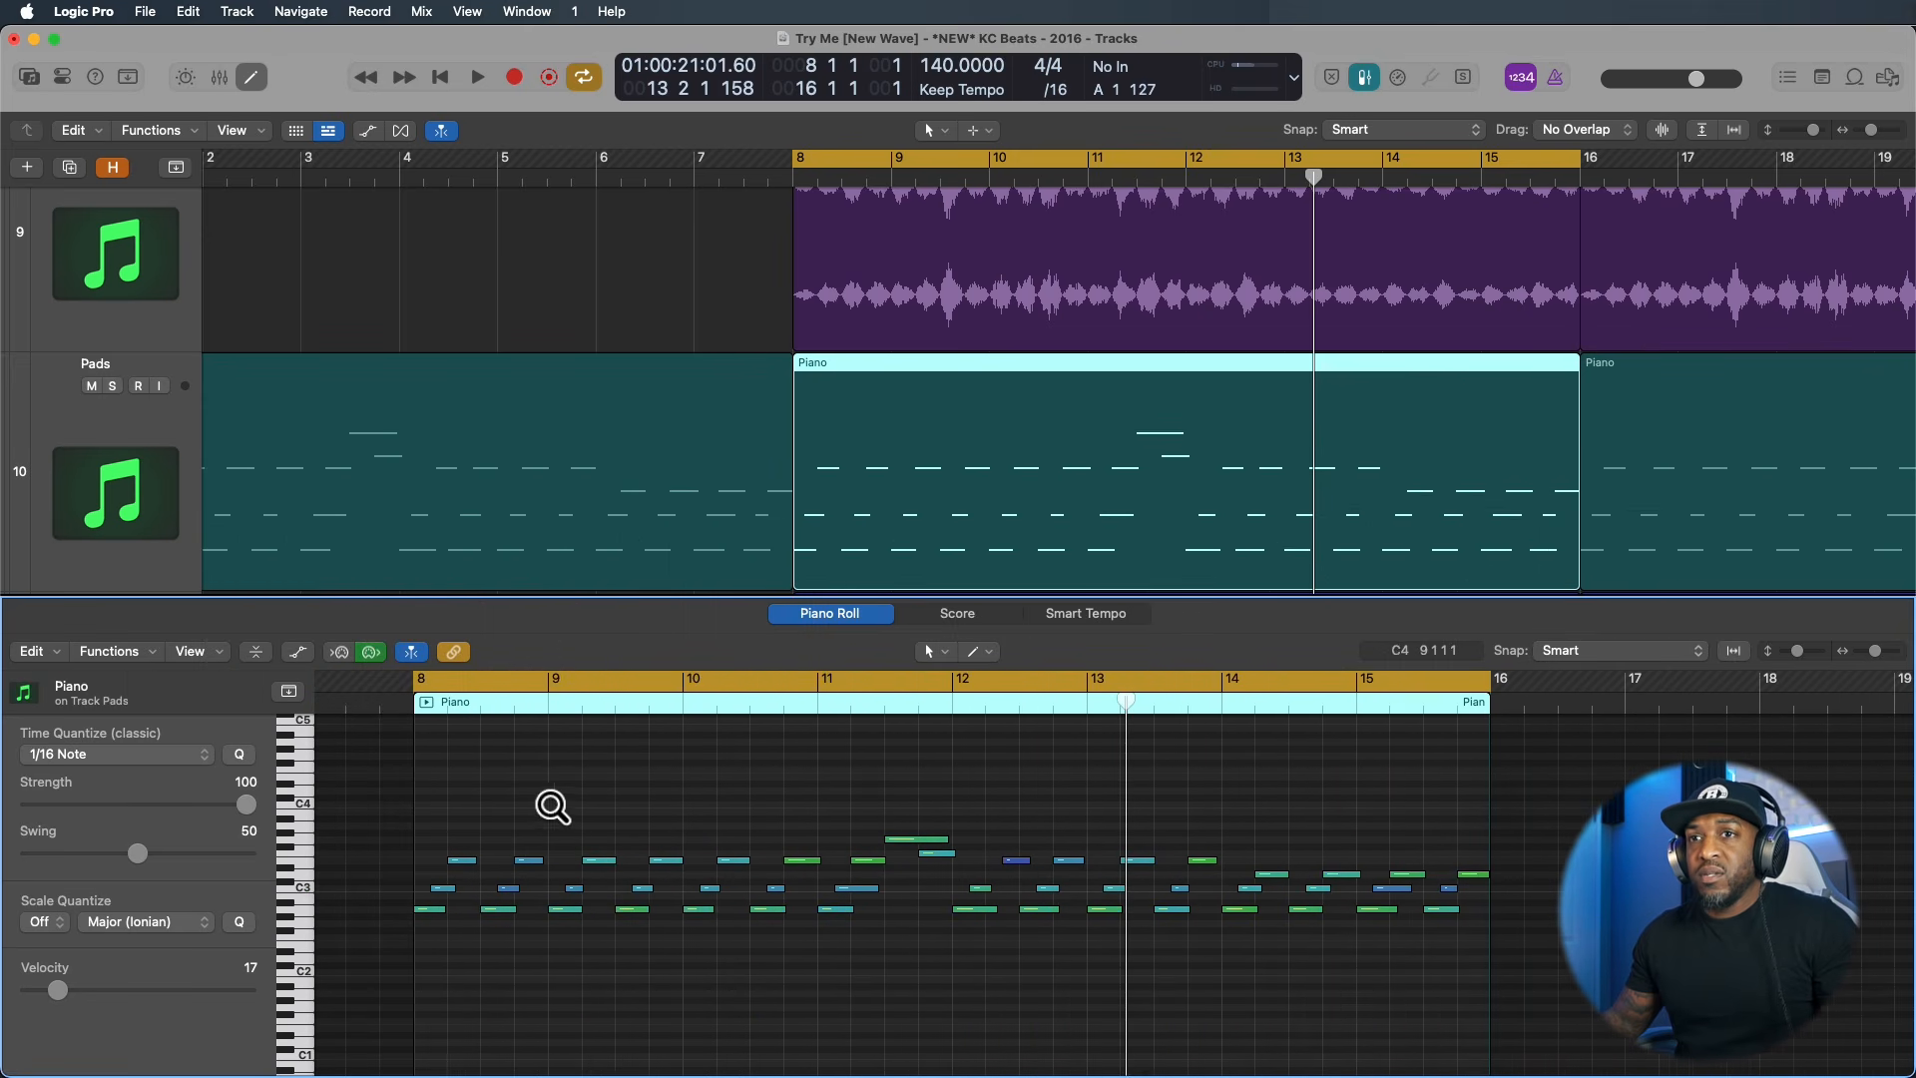
Select all E3 notes of the Piano region, then solo the Pads track and play it until after bar 12.
left_click(299, 841)
left_click(301, 854)
left_click(301, 865)
key("s")
key("space")
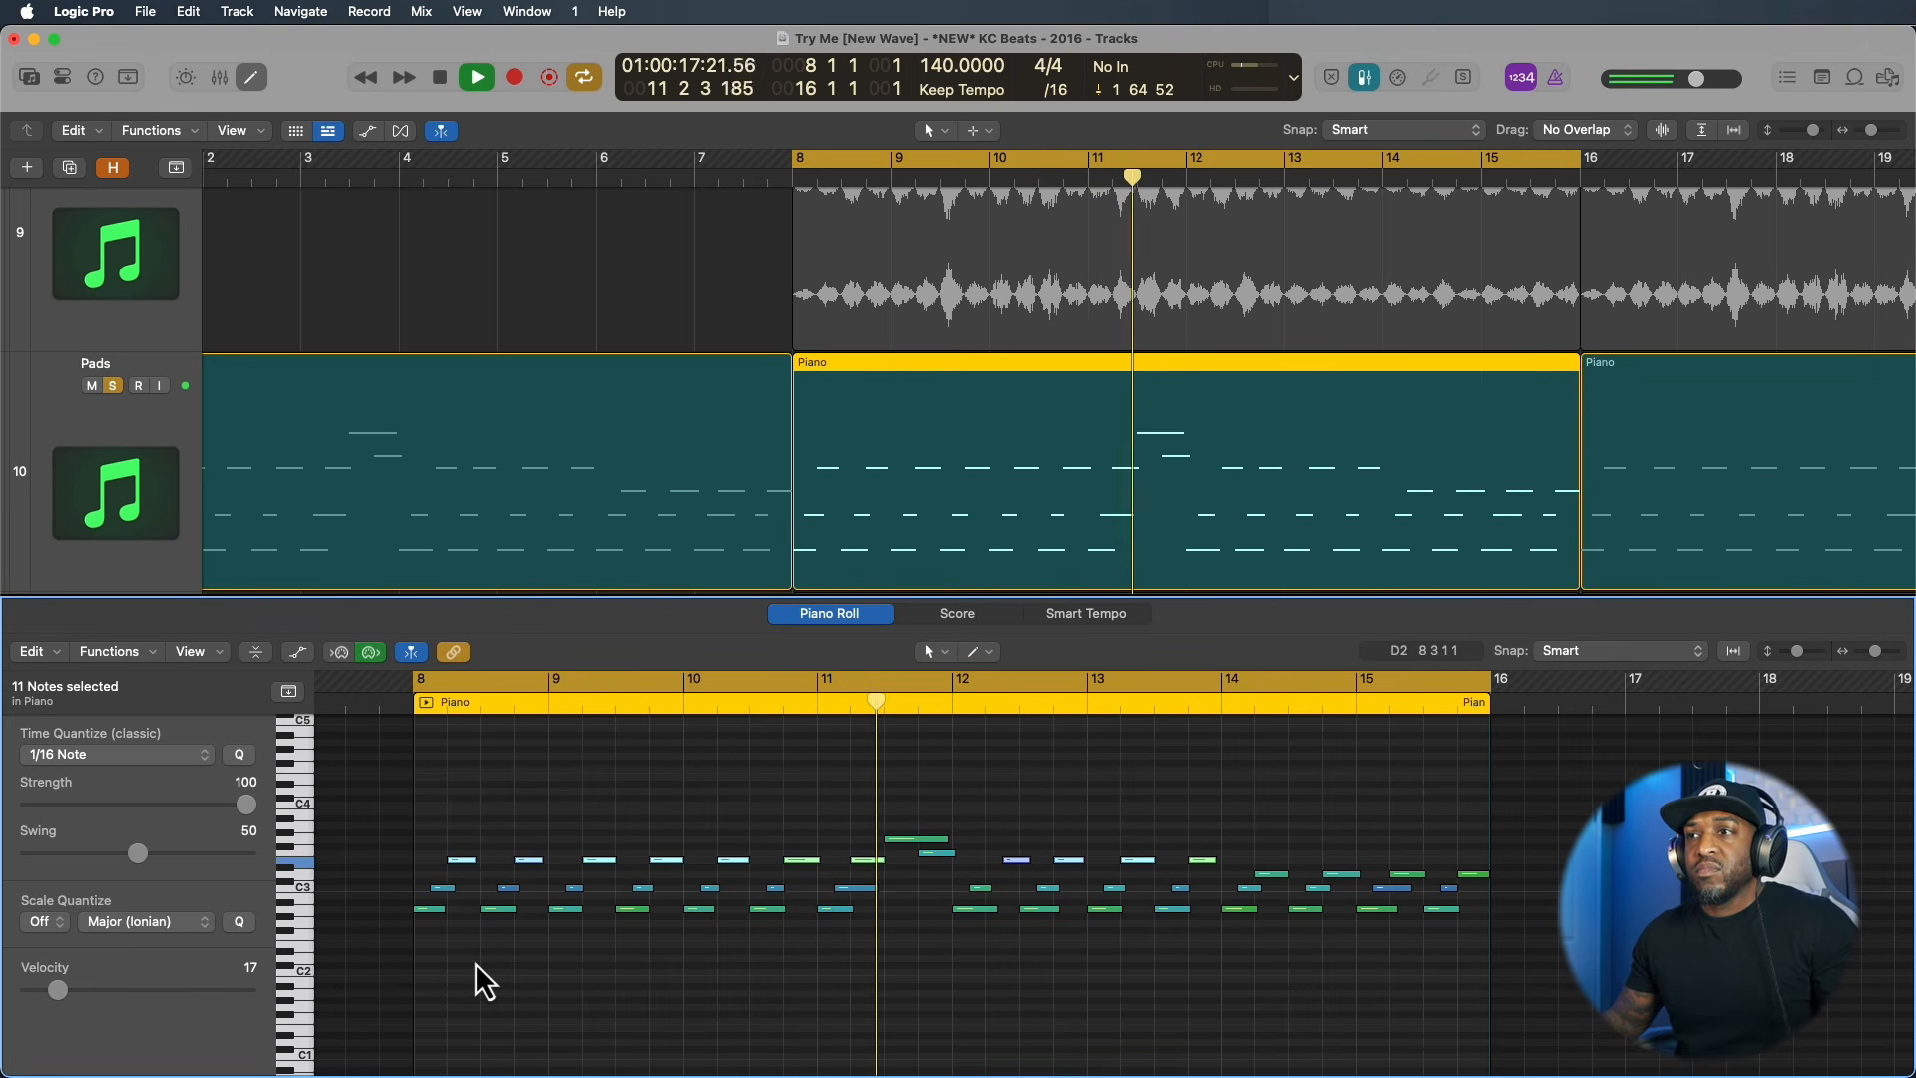
key("space")
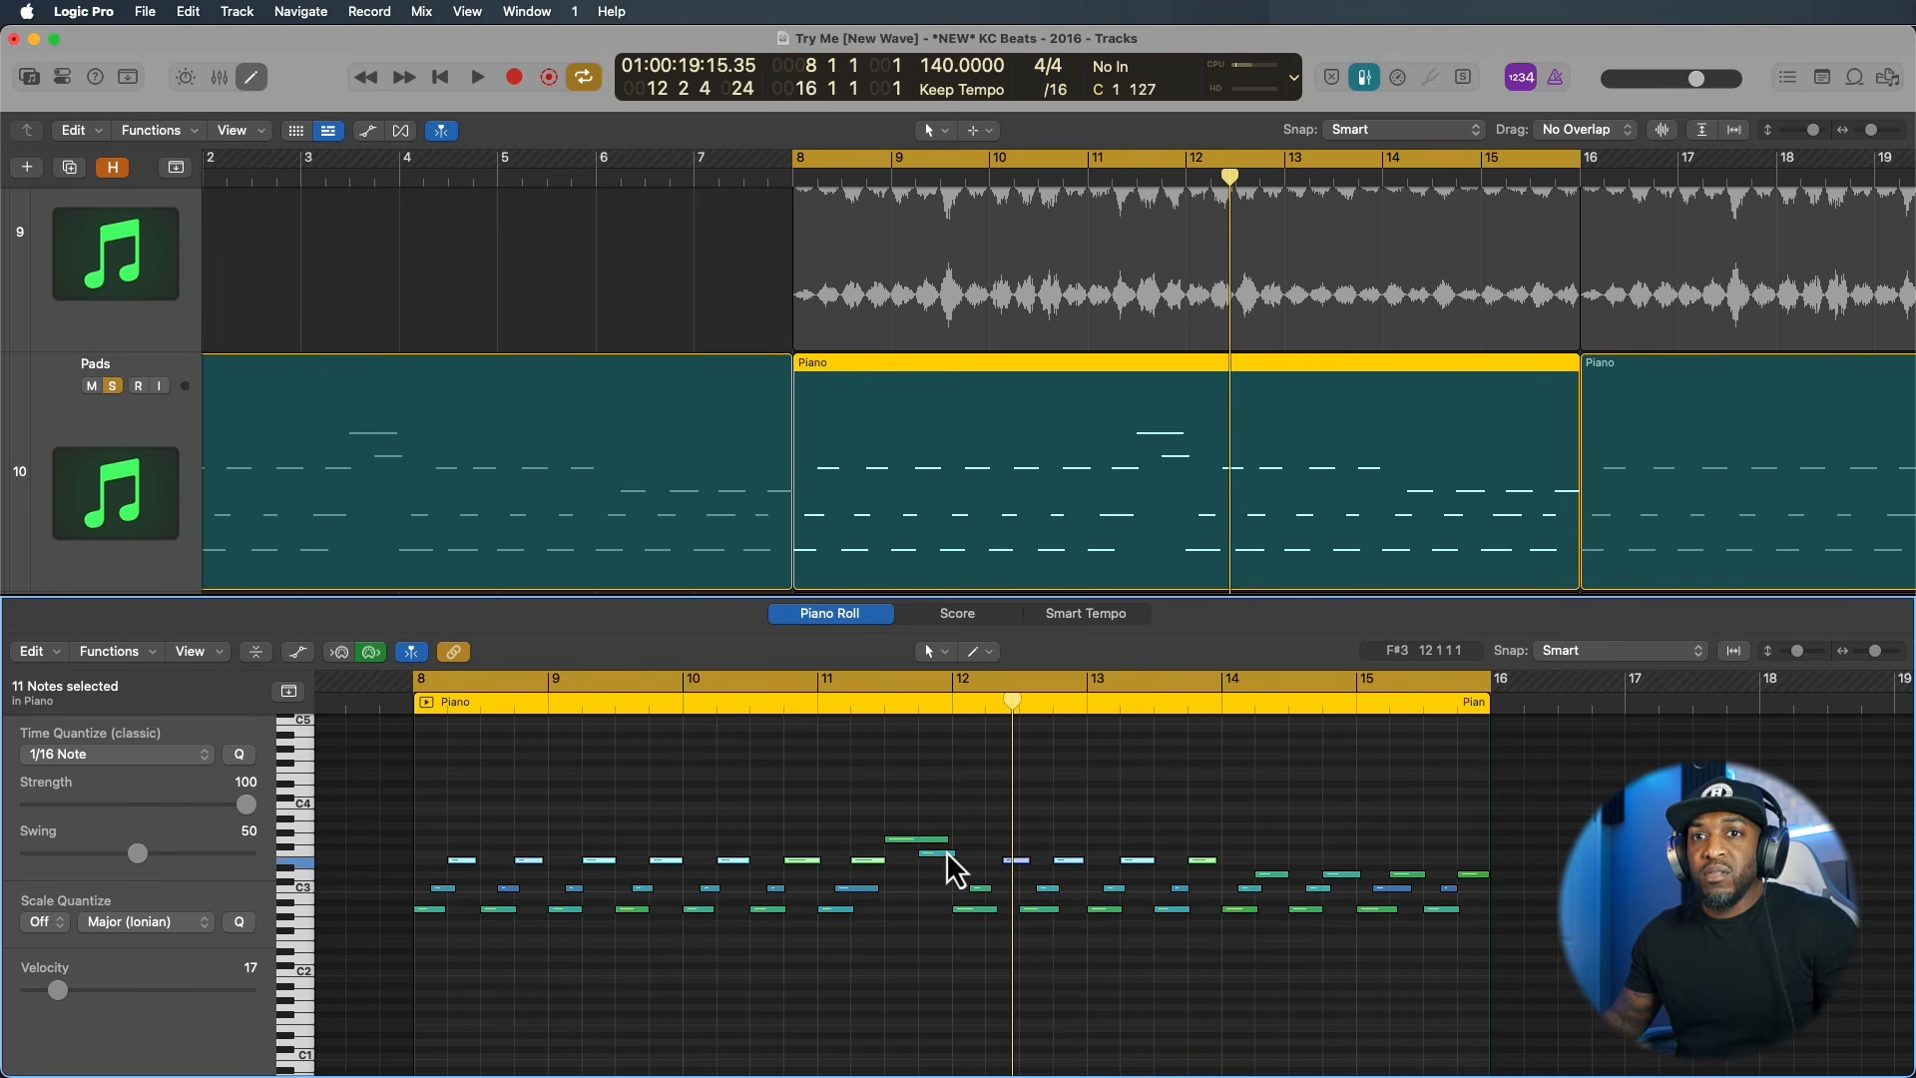
Show the region's Note Velocity lane in the Piano Roll, view its parameter choices, and deselect the notes.
key("a")
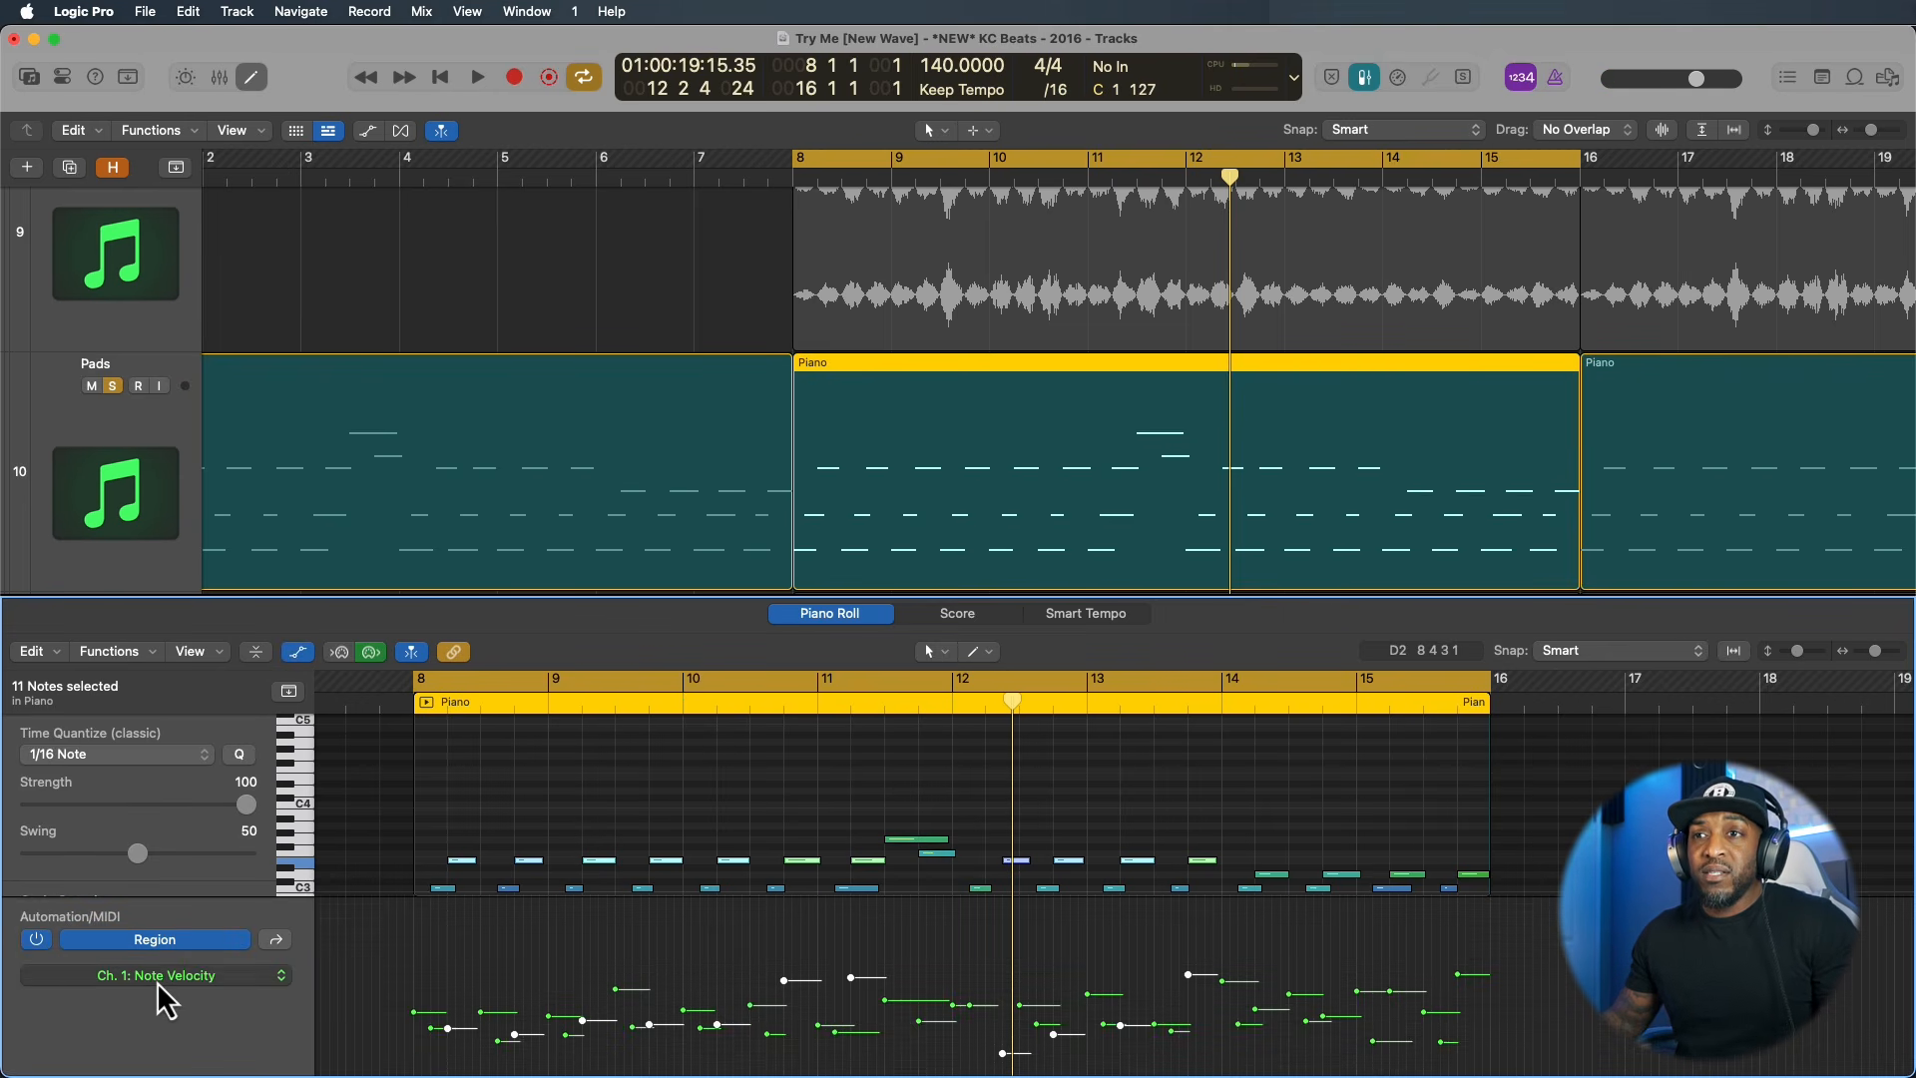
key("a")
key("a")
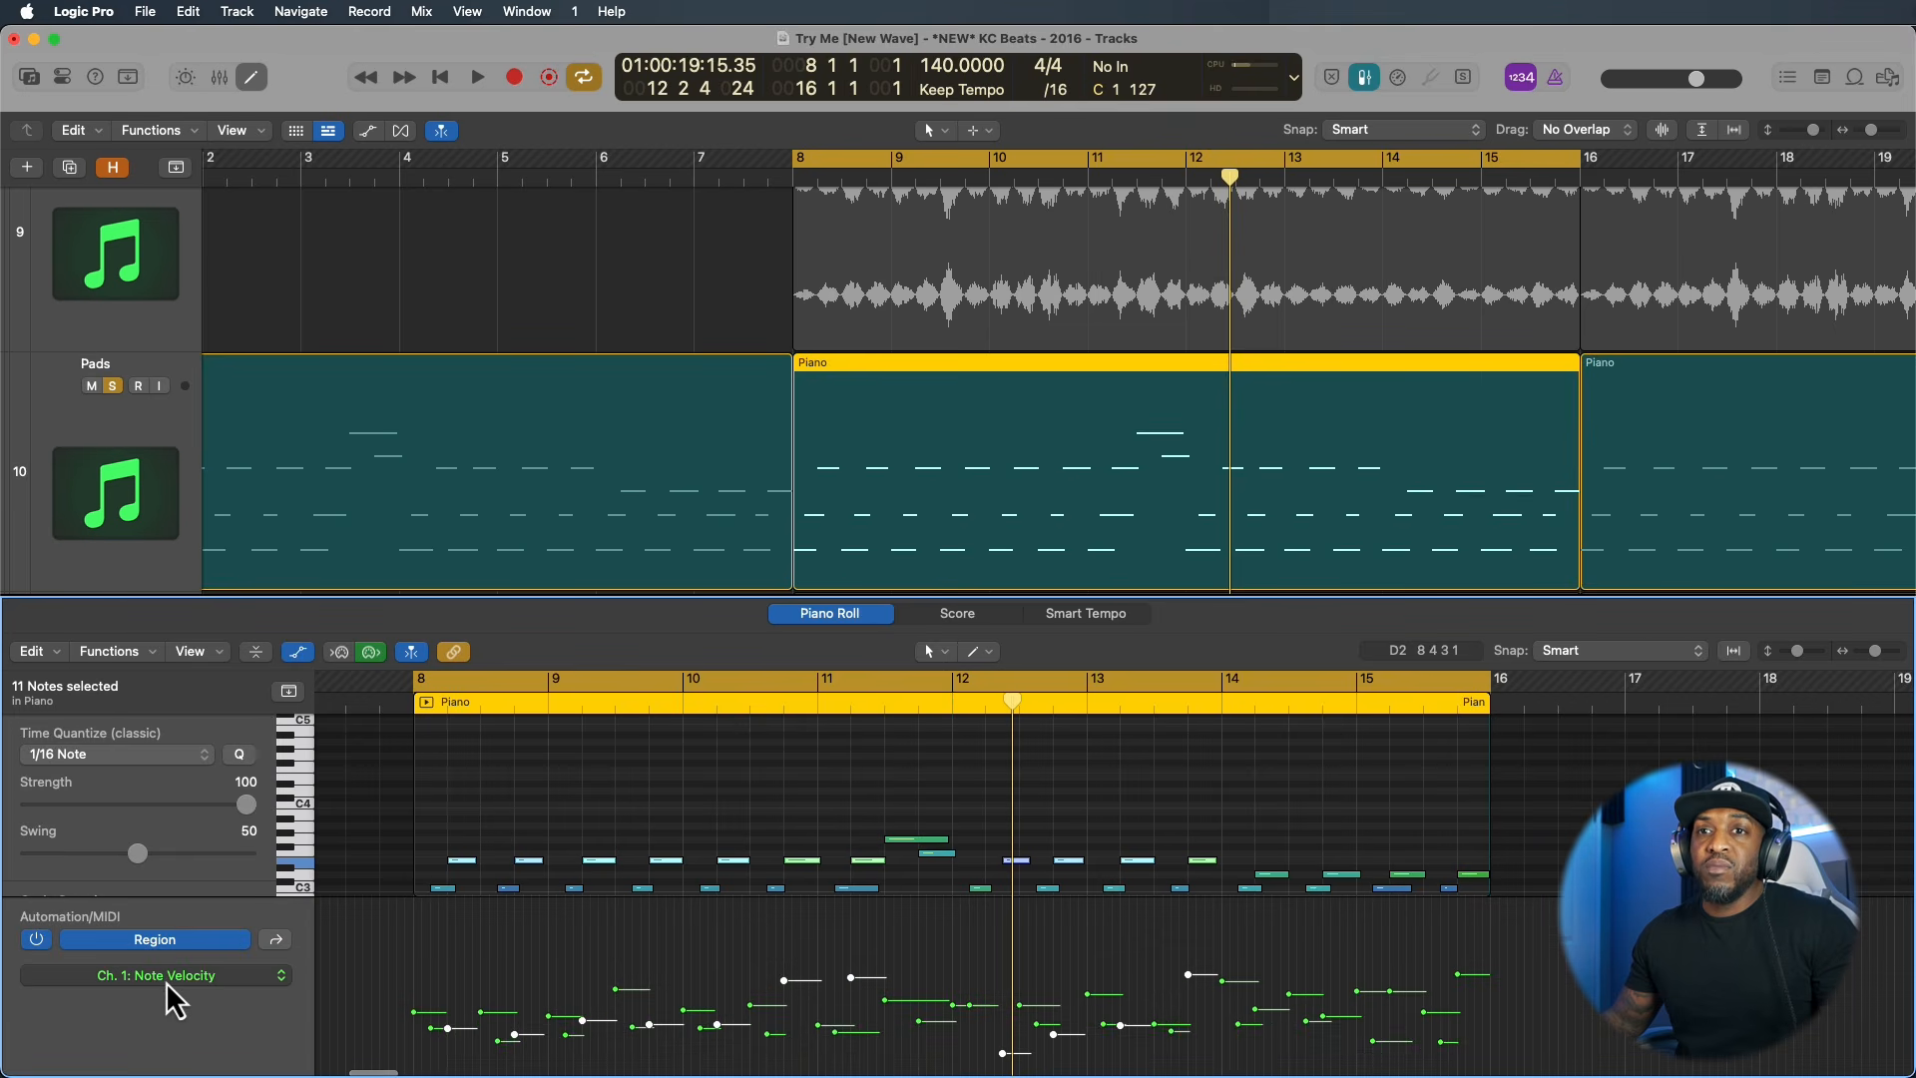
left_click(167, 978)
left_click(170, 980)
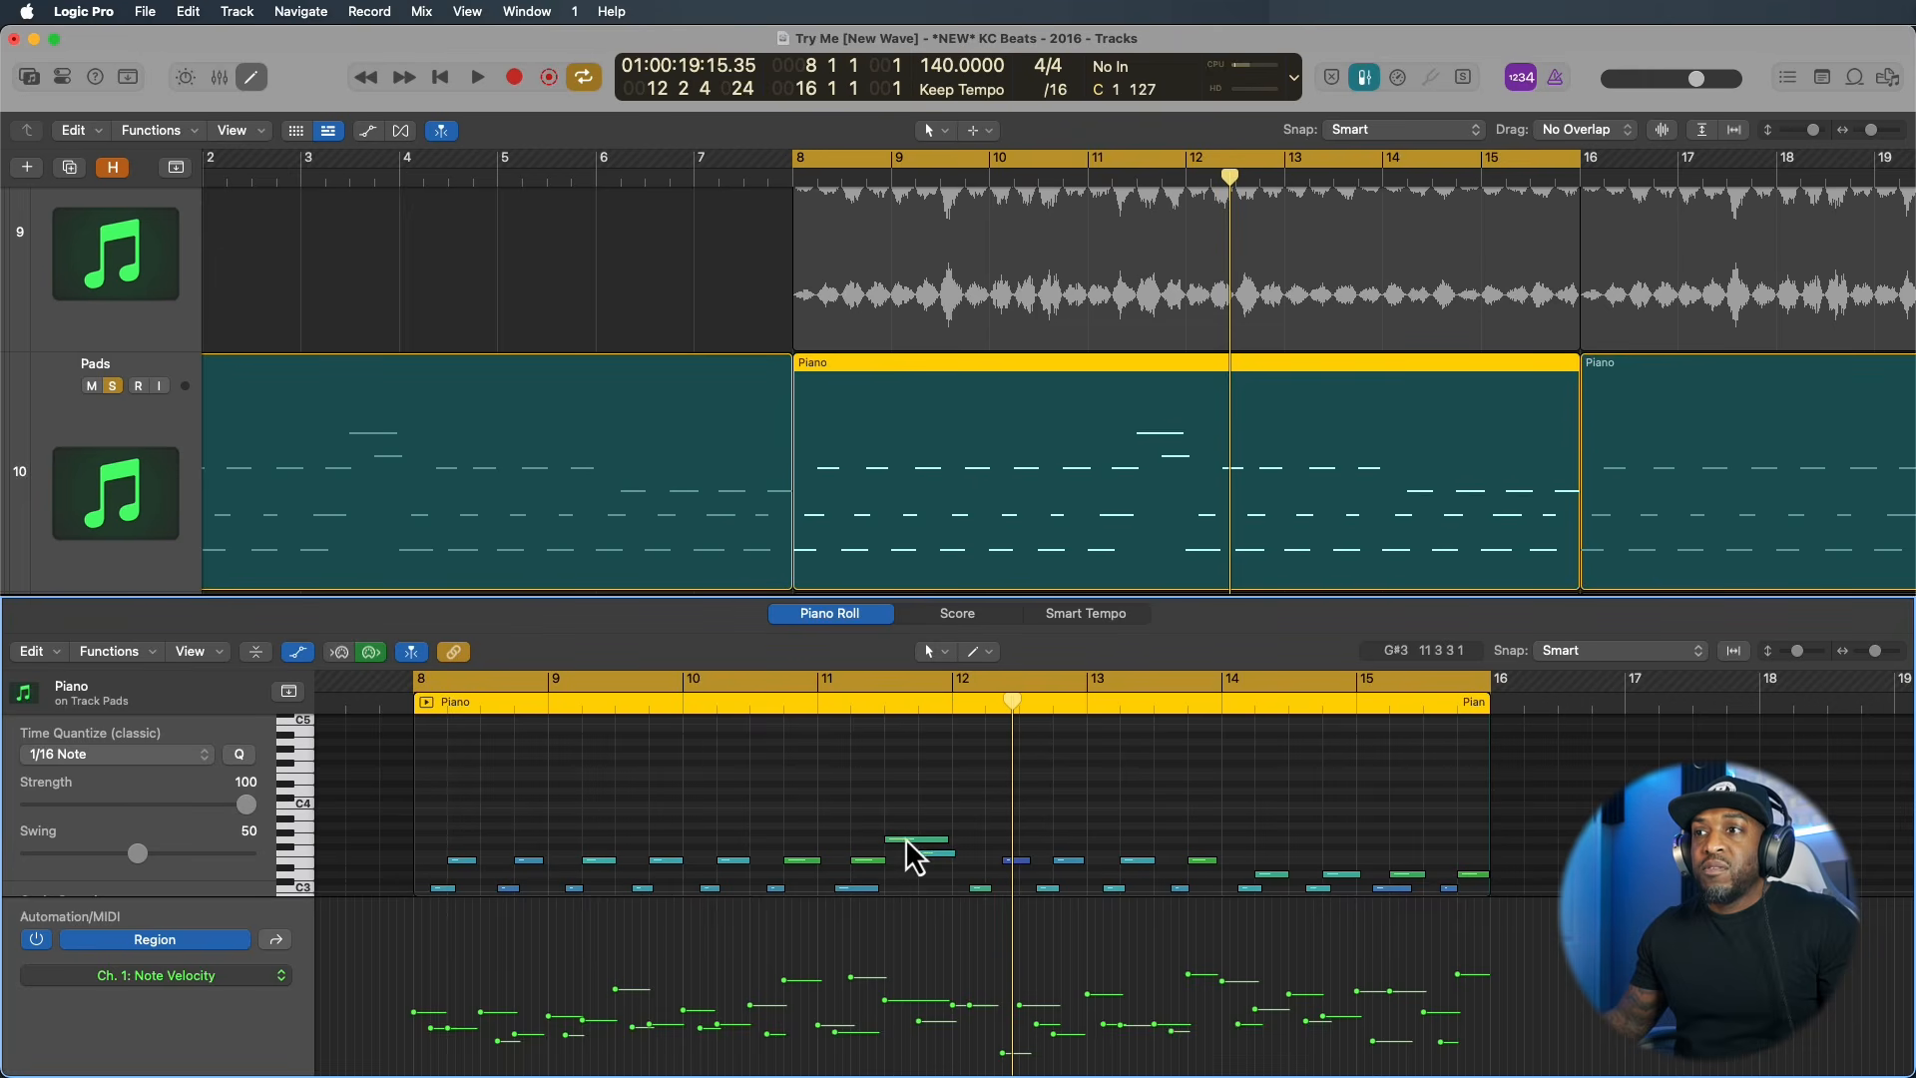
Raise the velocity of the G3 note after bar 11 to 96 and play it from just before bar 11.
left_click(906, 841)
left_click_drag(886, 999, 886, 944)
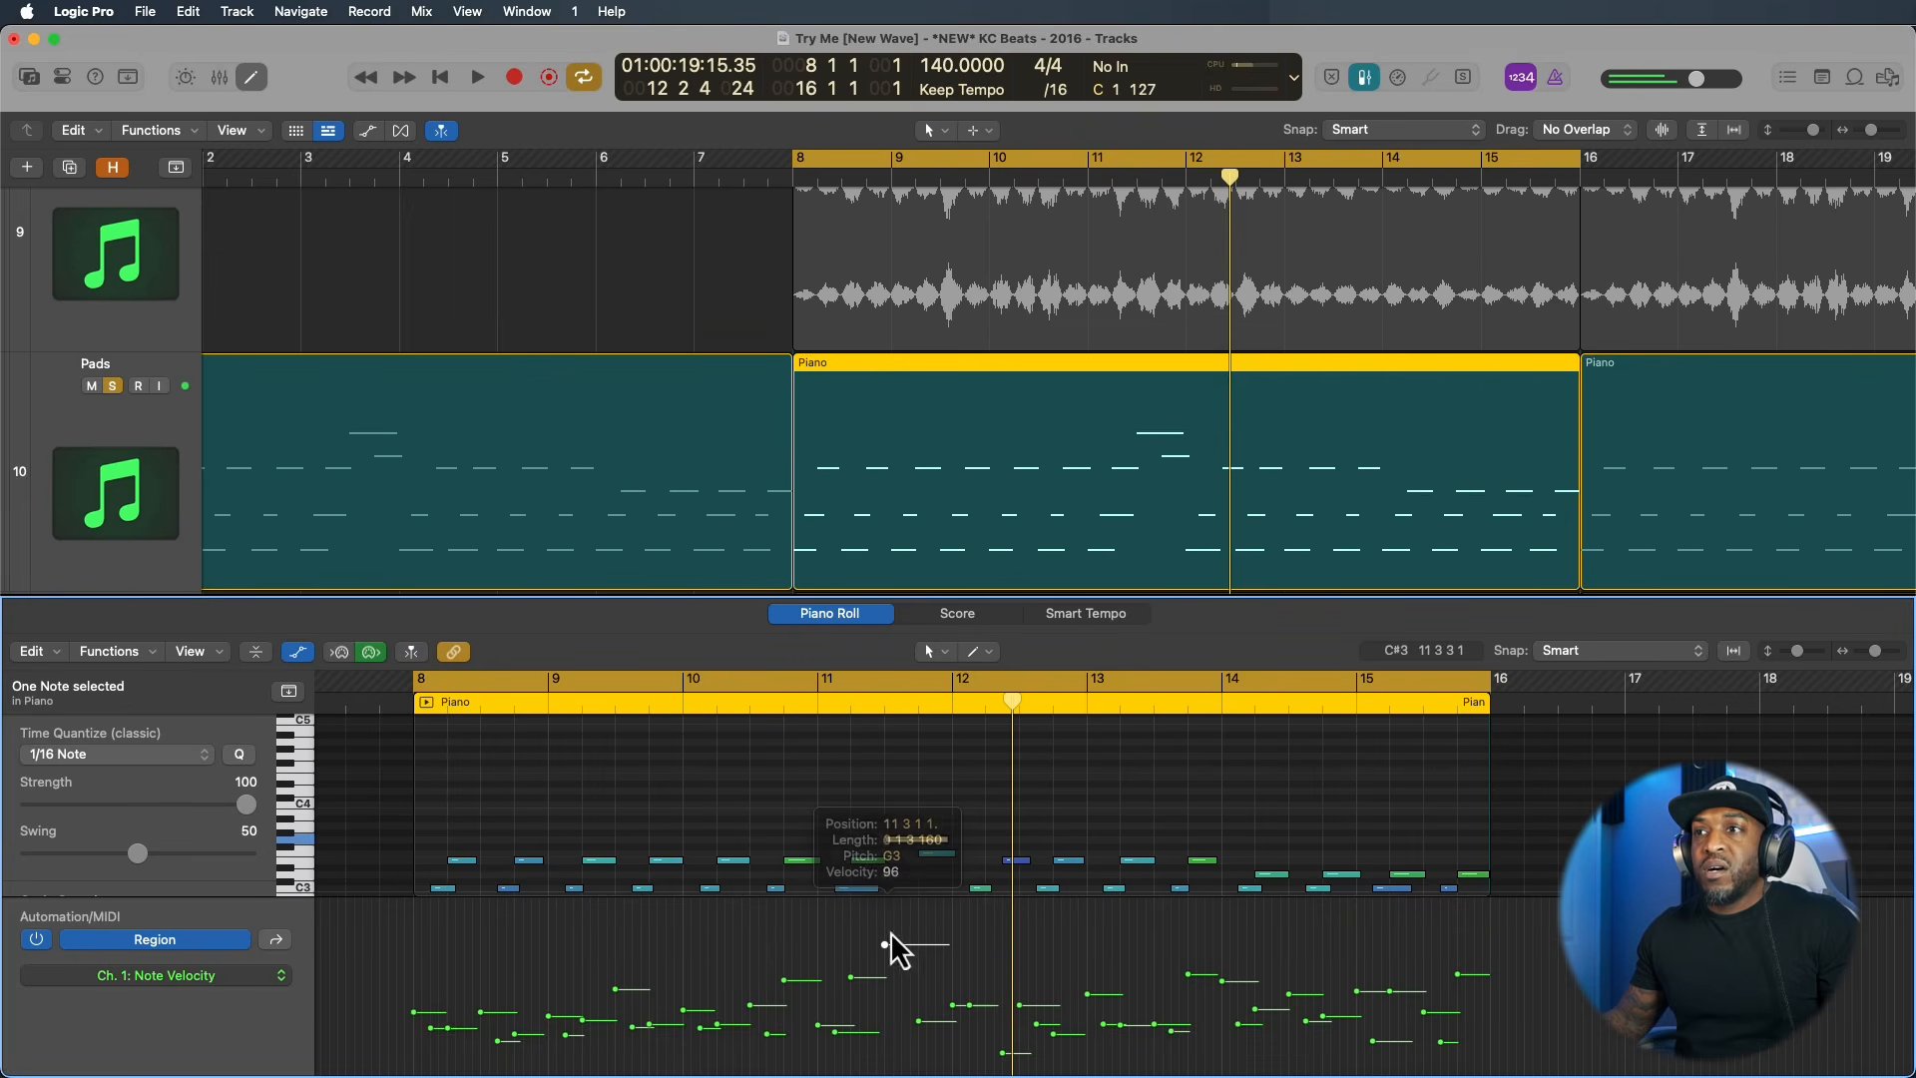
left_click(796, 706)
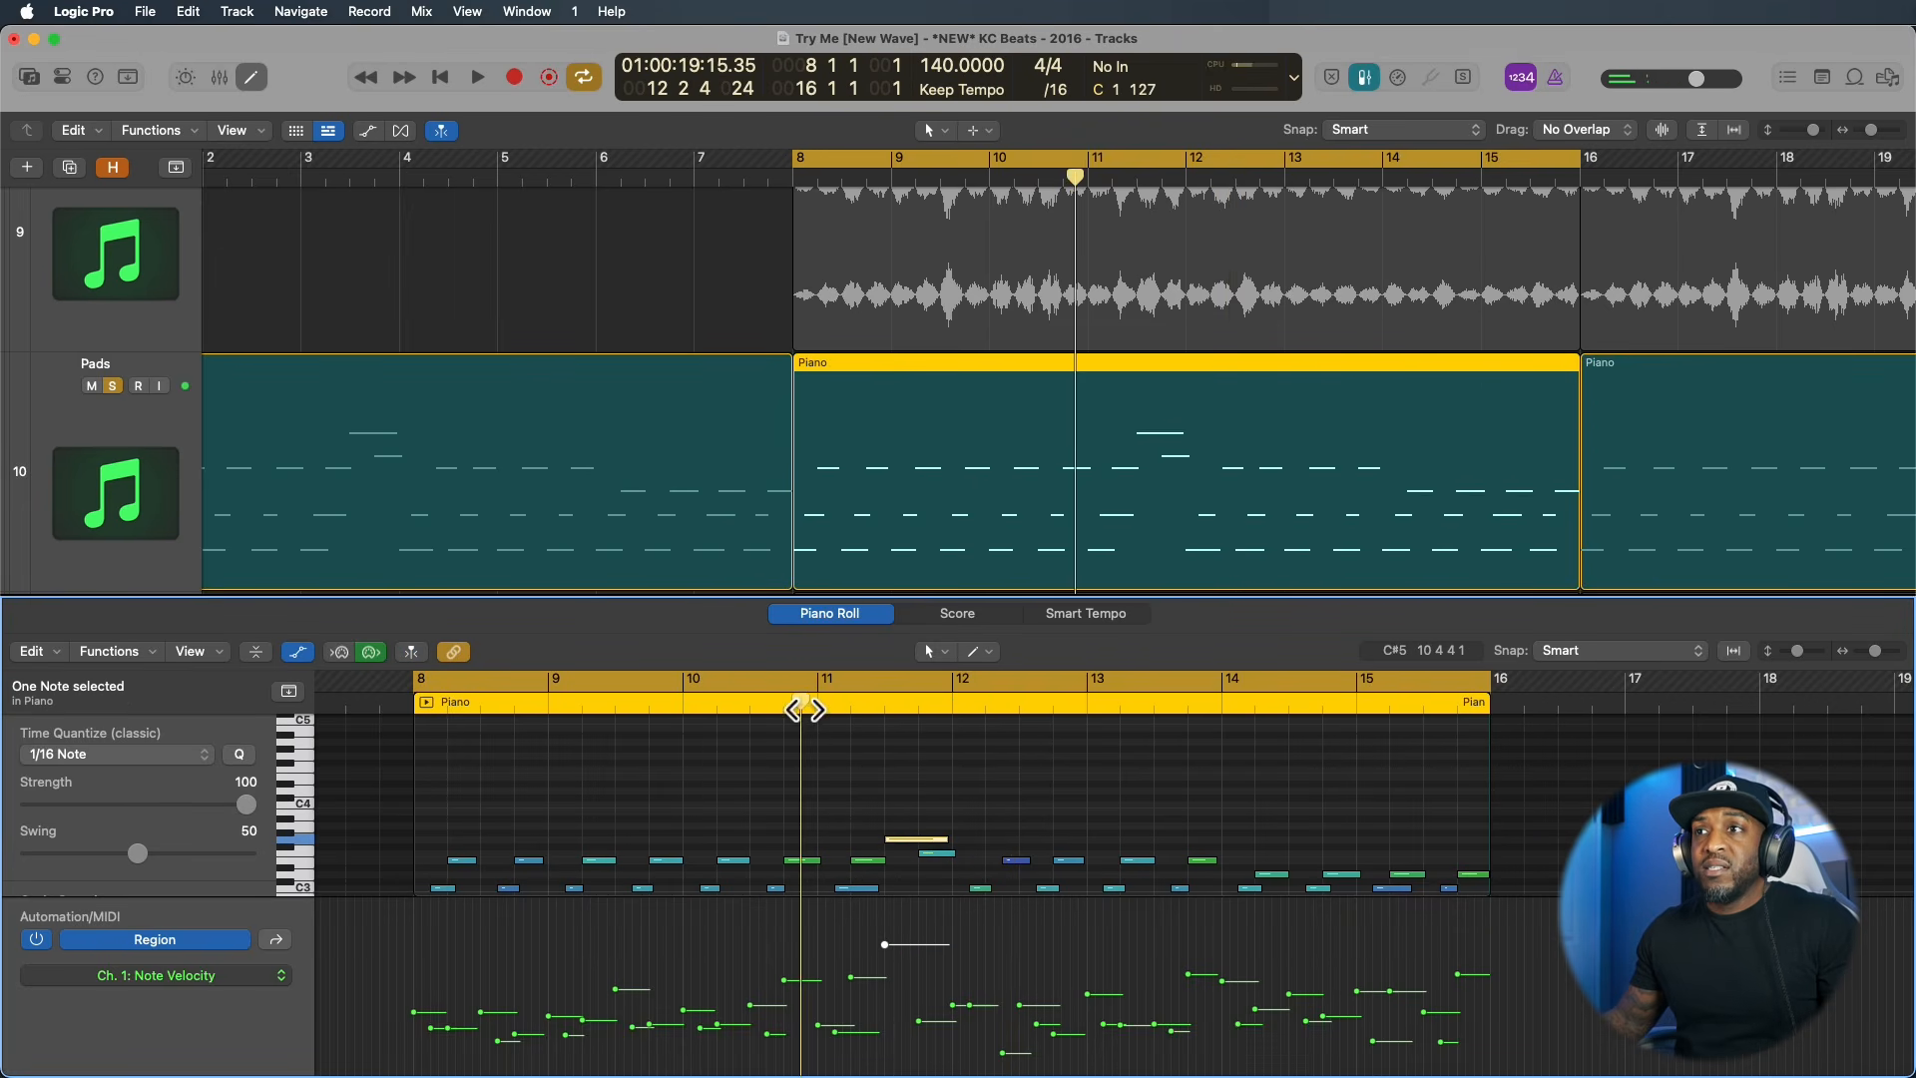
key("space")
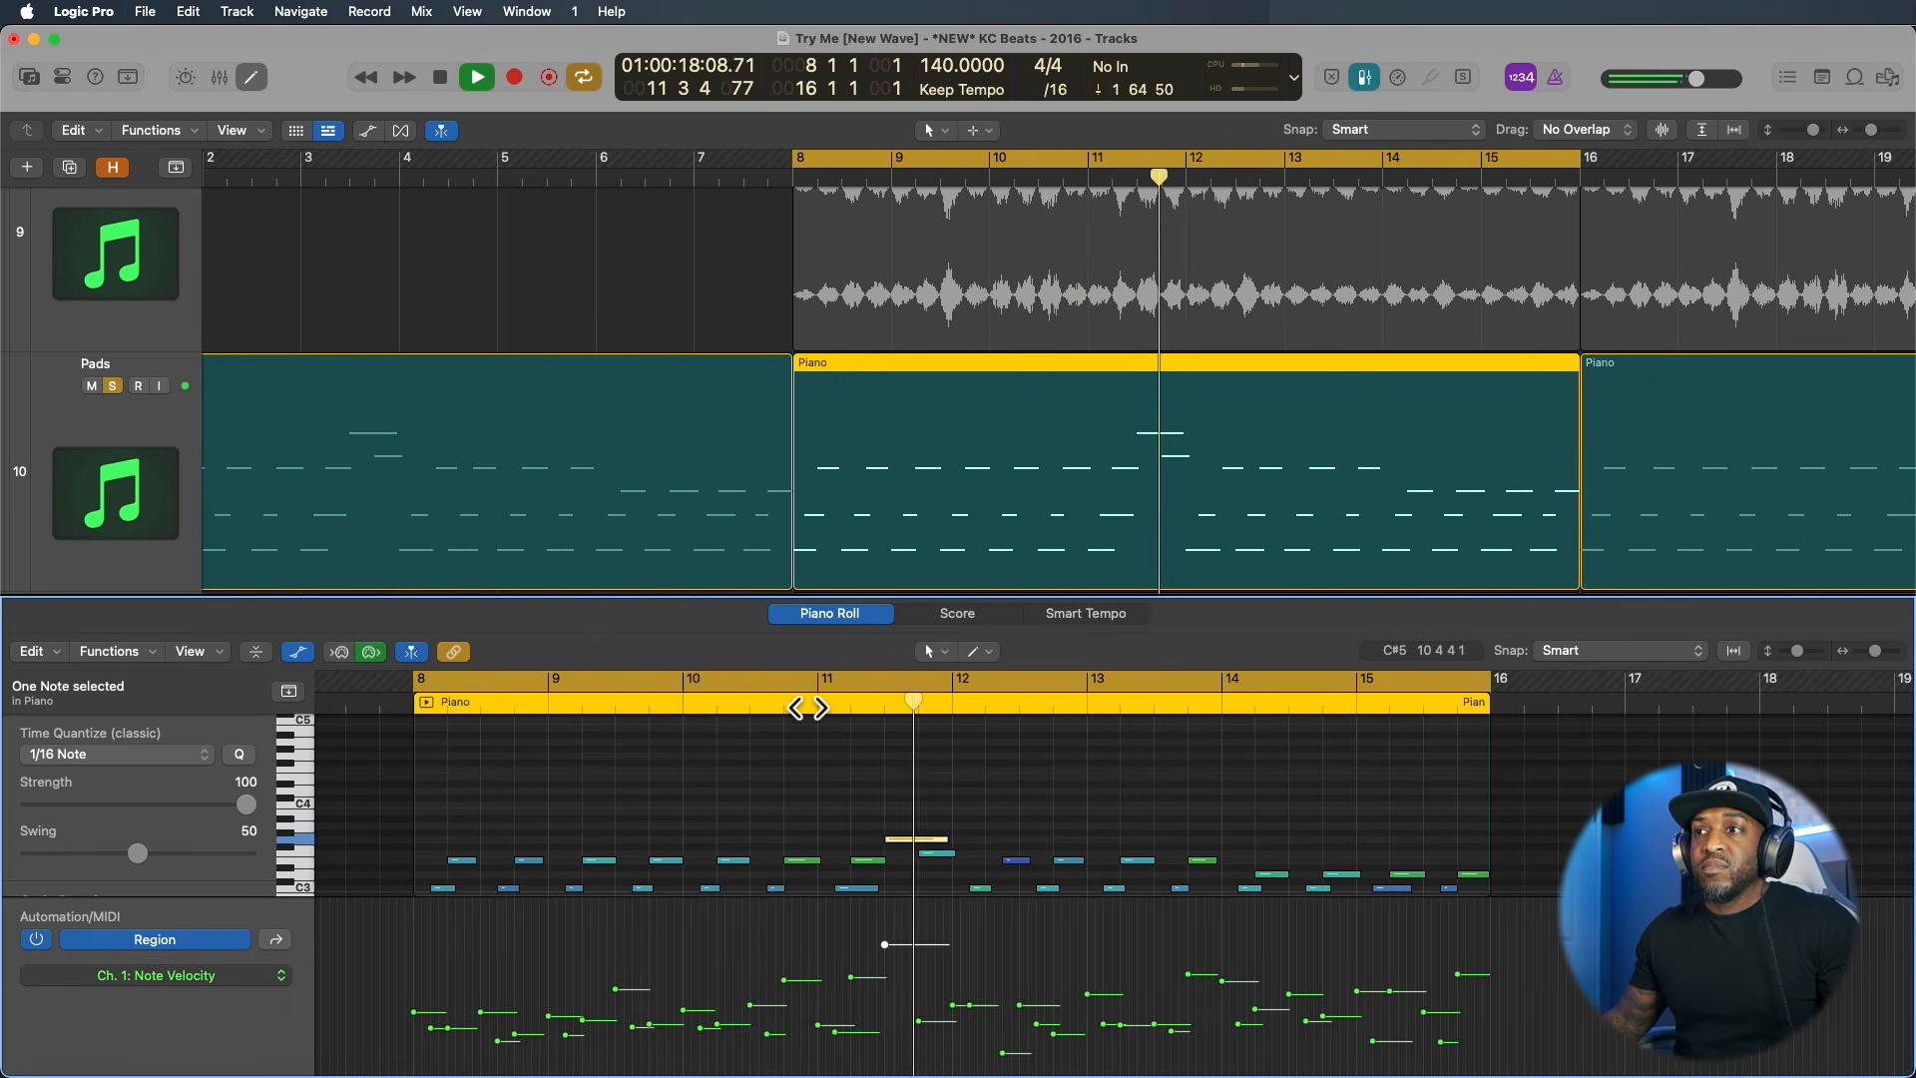
key("space")
Lower the velocity of the G3 note after bar 11, replay from bar 11, and hide the Note Velocity lane.
left_click_drag(886, 944, 885, 998)
left_click(812, 710)
key("space")
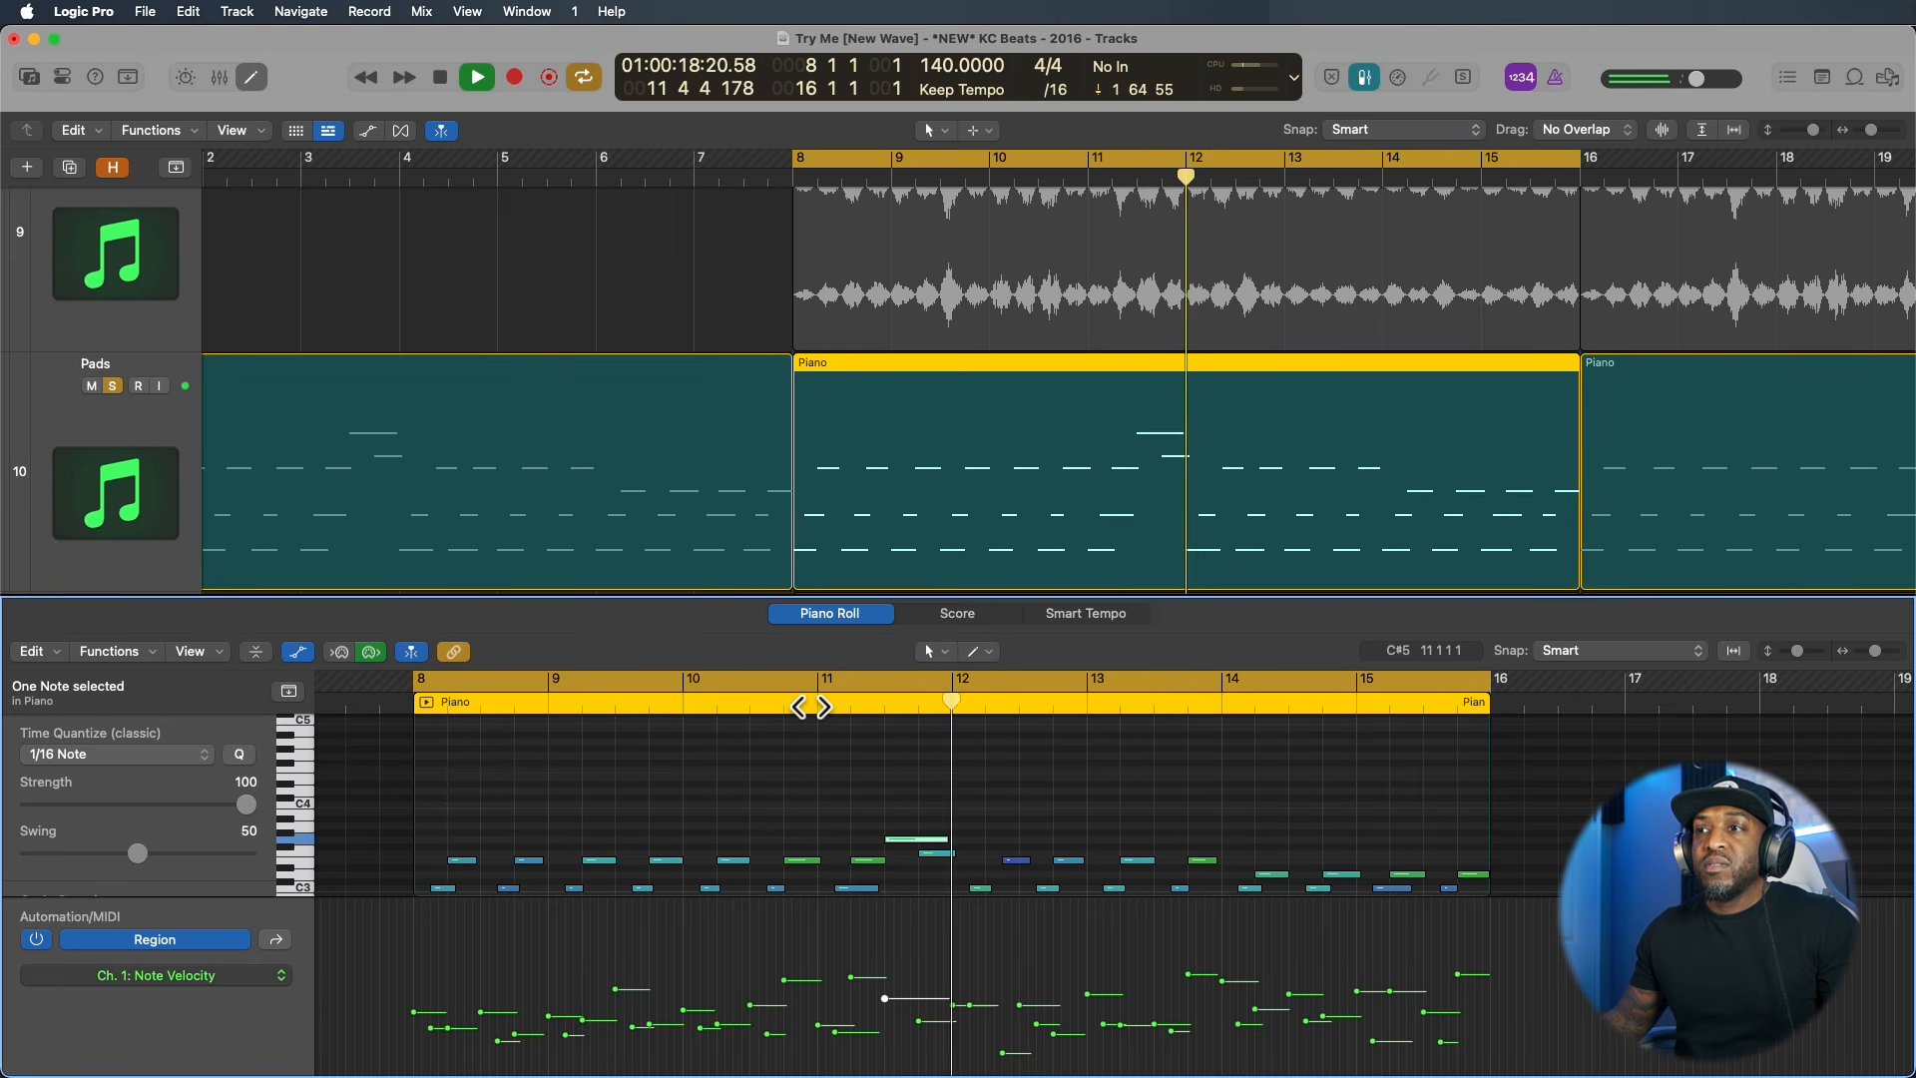
key("space")
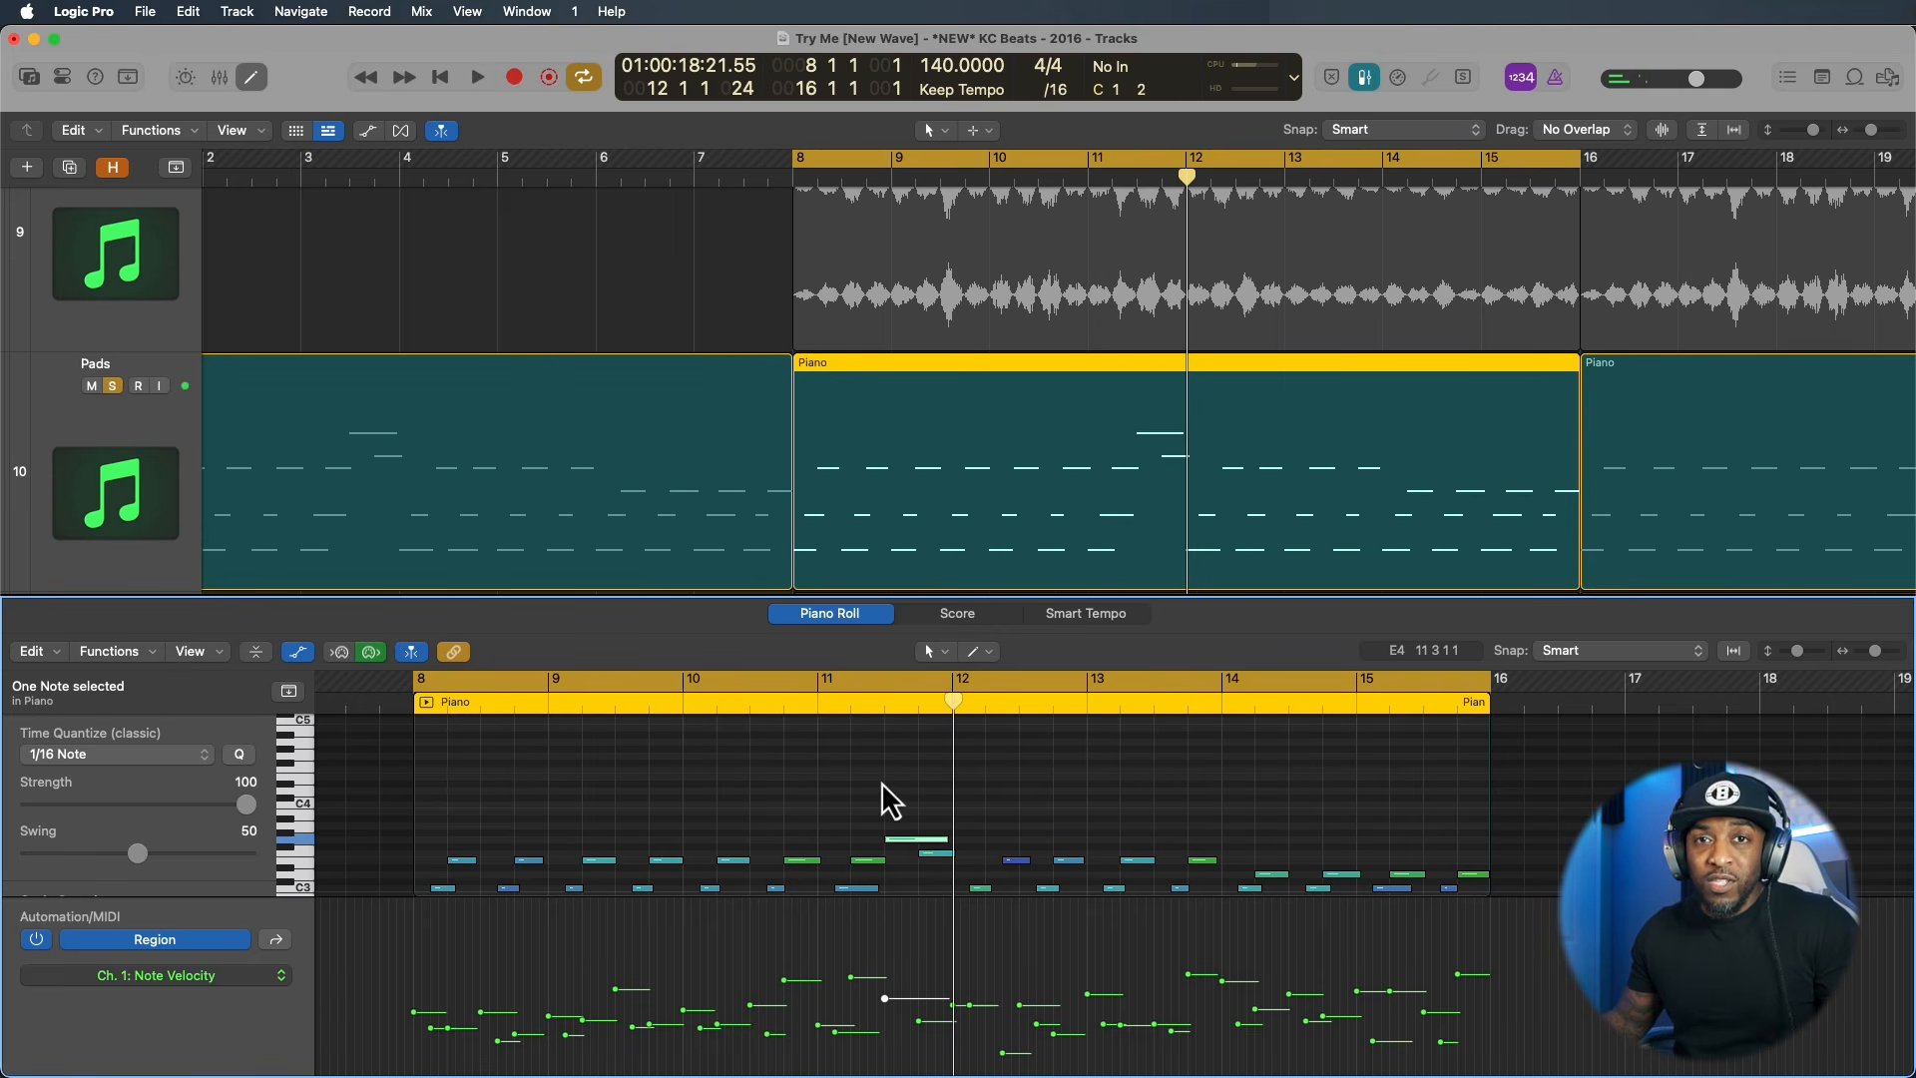
key("a")
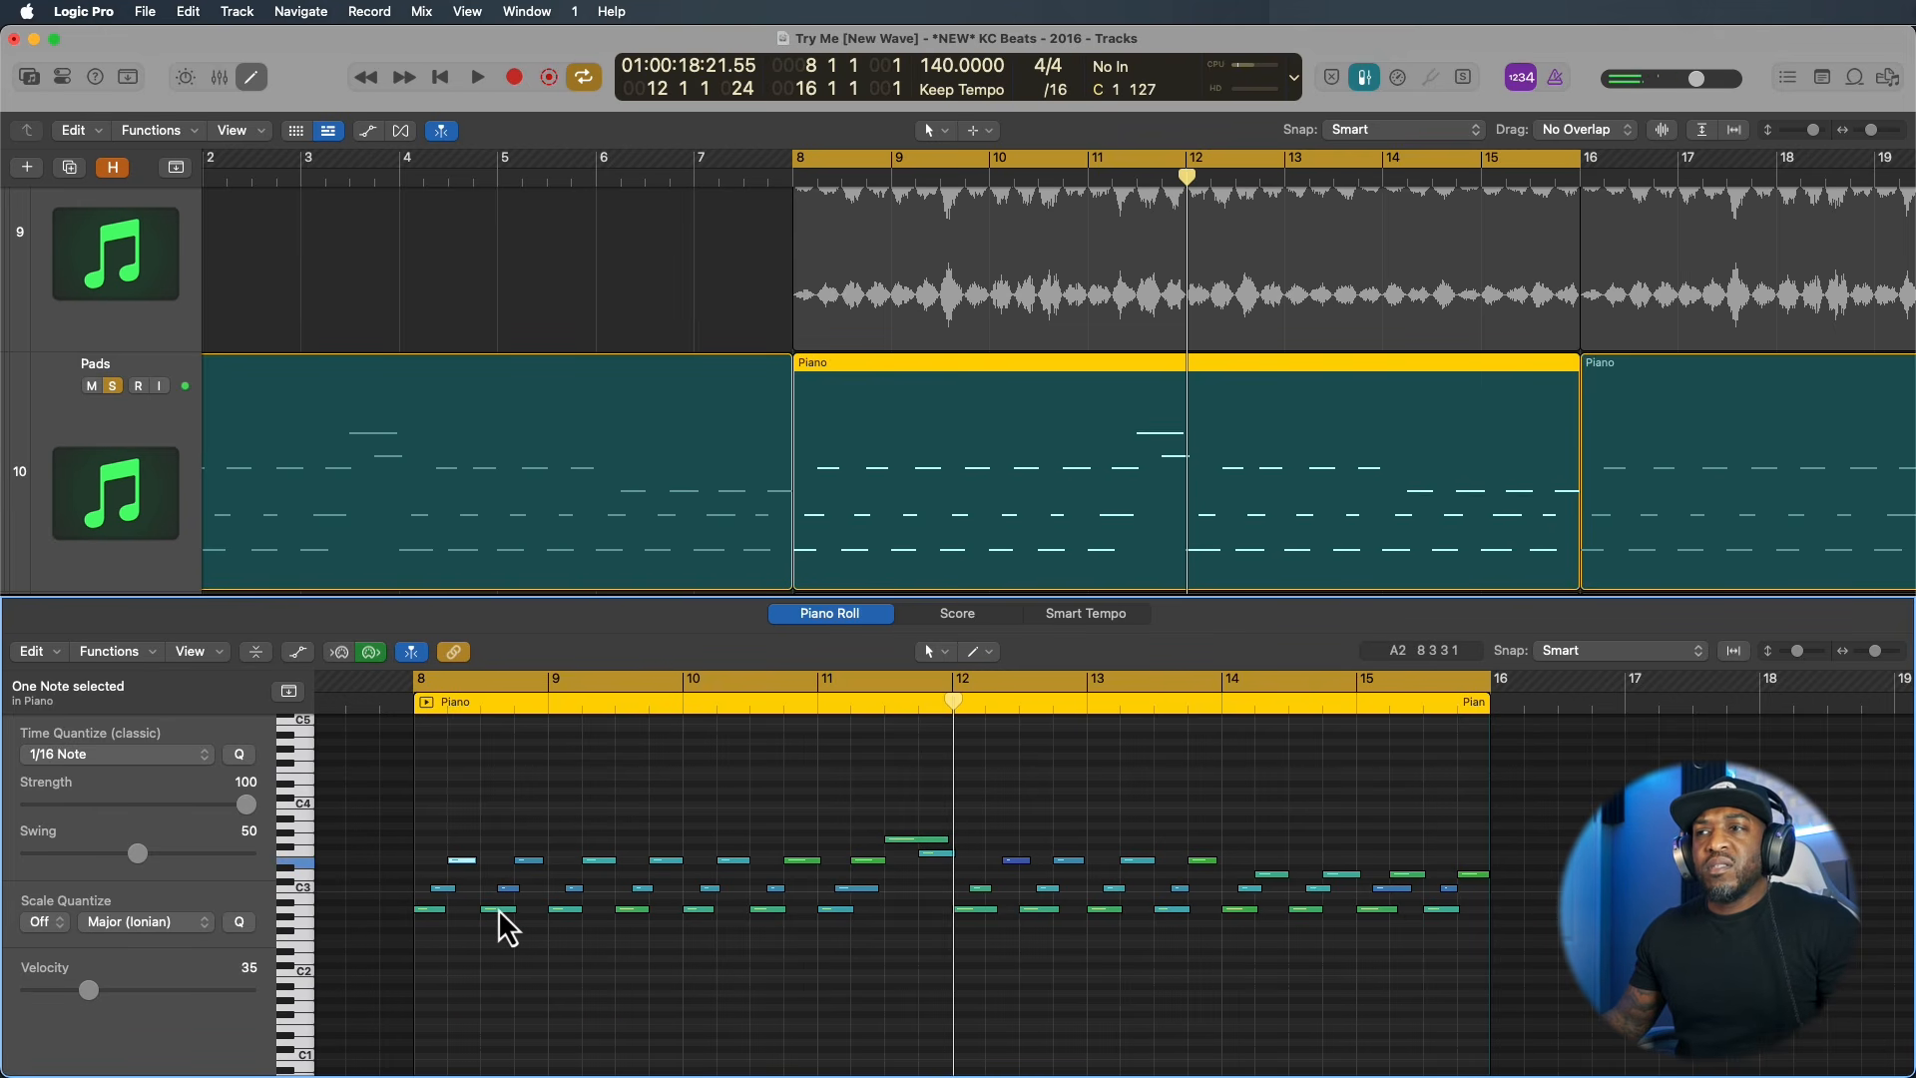
Draw four notes above the chords between bars 8 and 10 with the Pencil Tool, play them, and delete them.
scroll(503, 927, "up", 4)
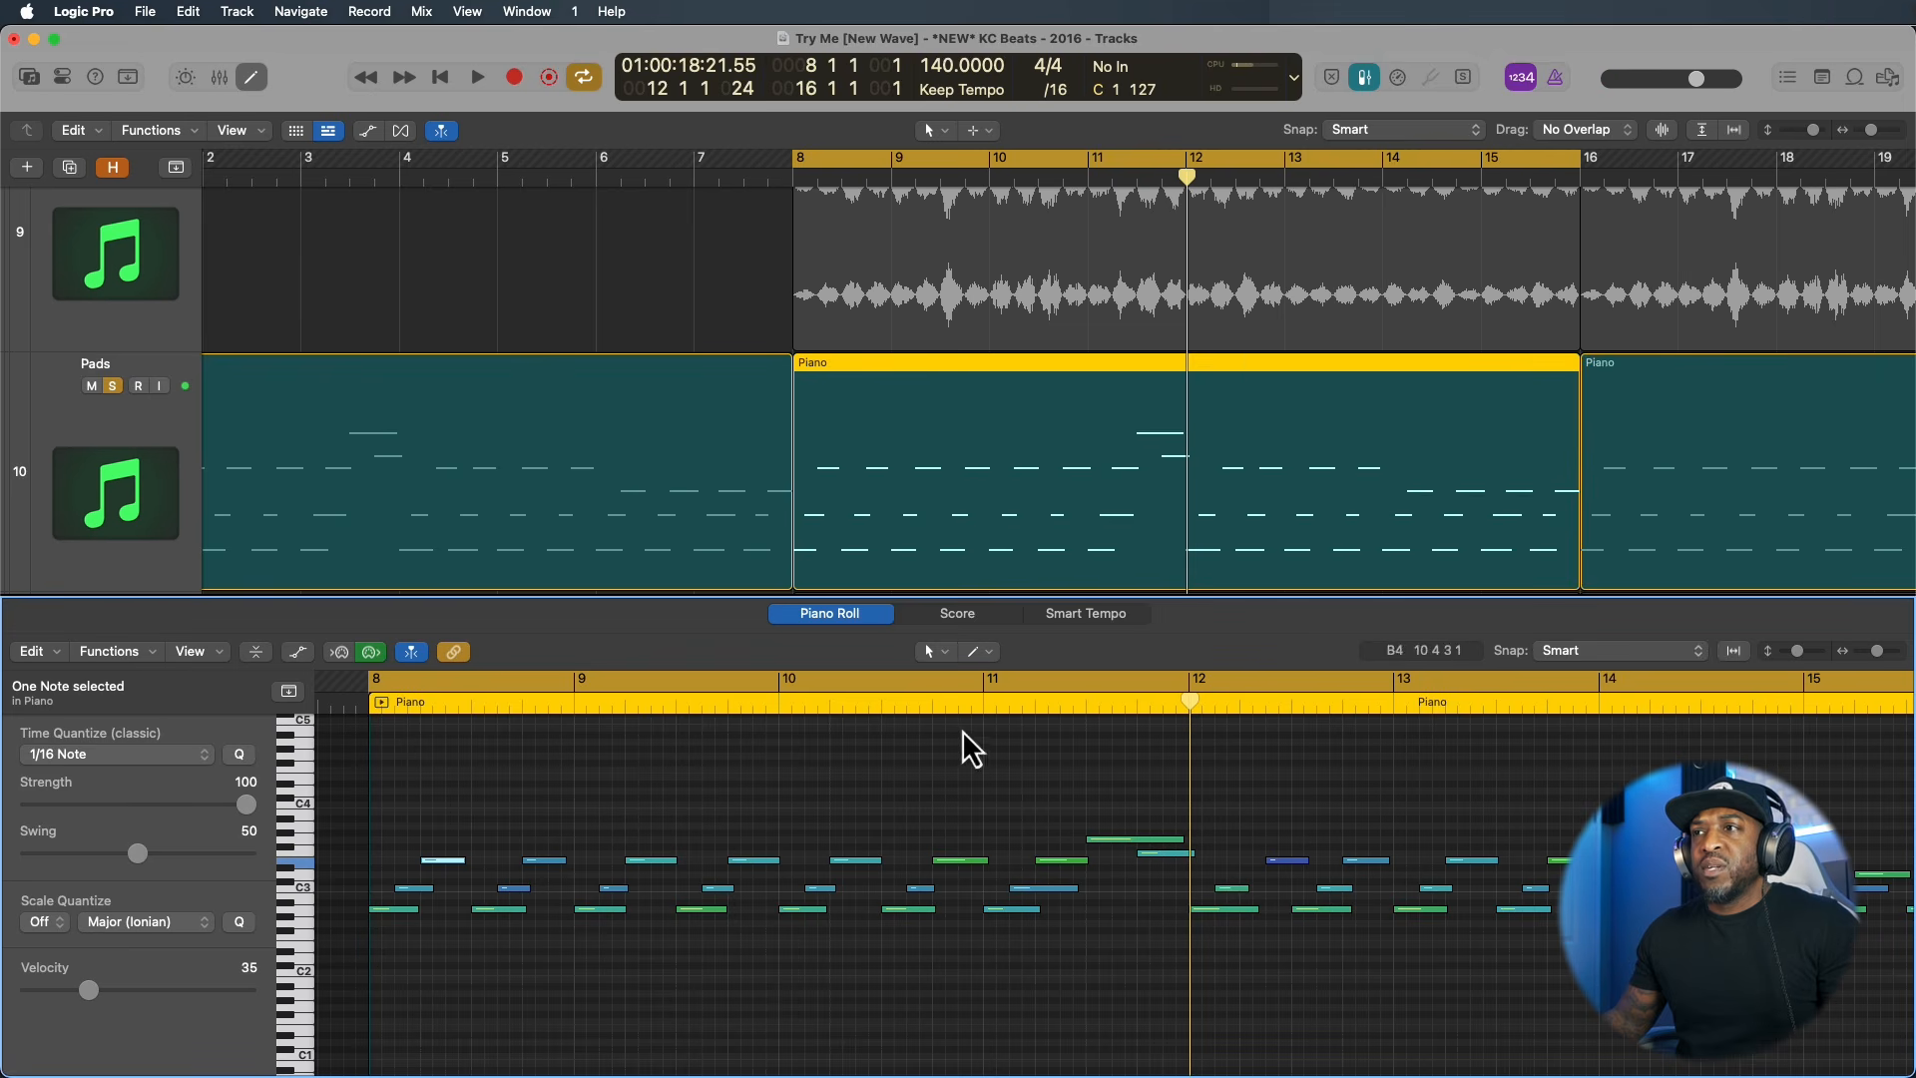
left_click(526, 812)
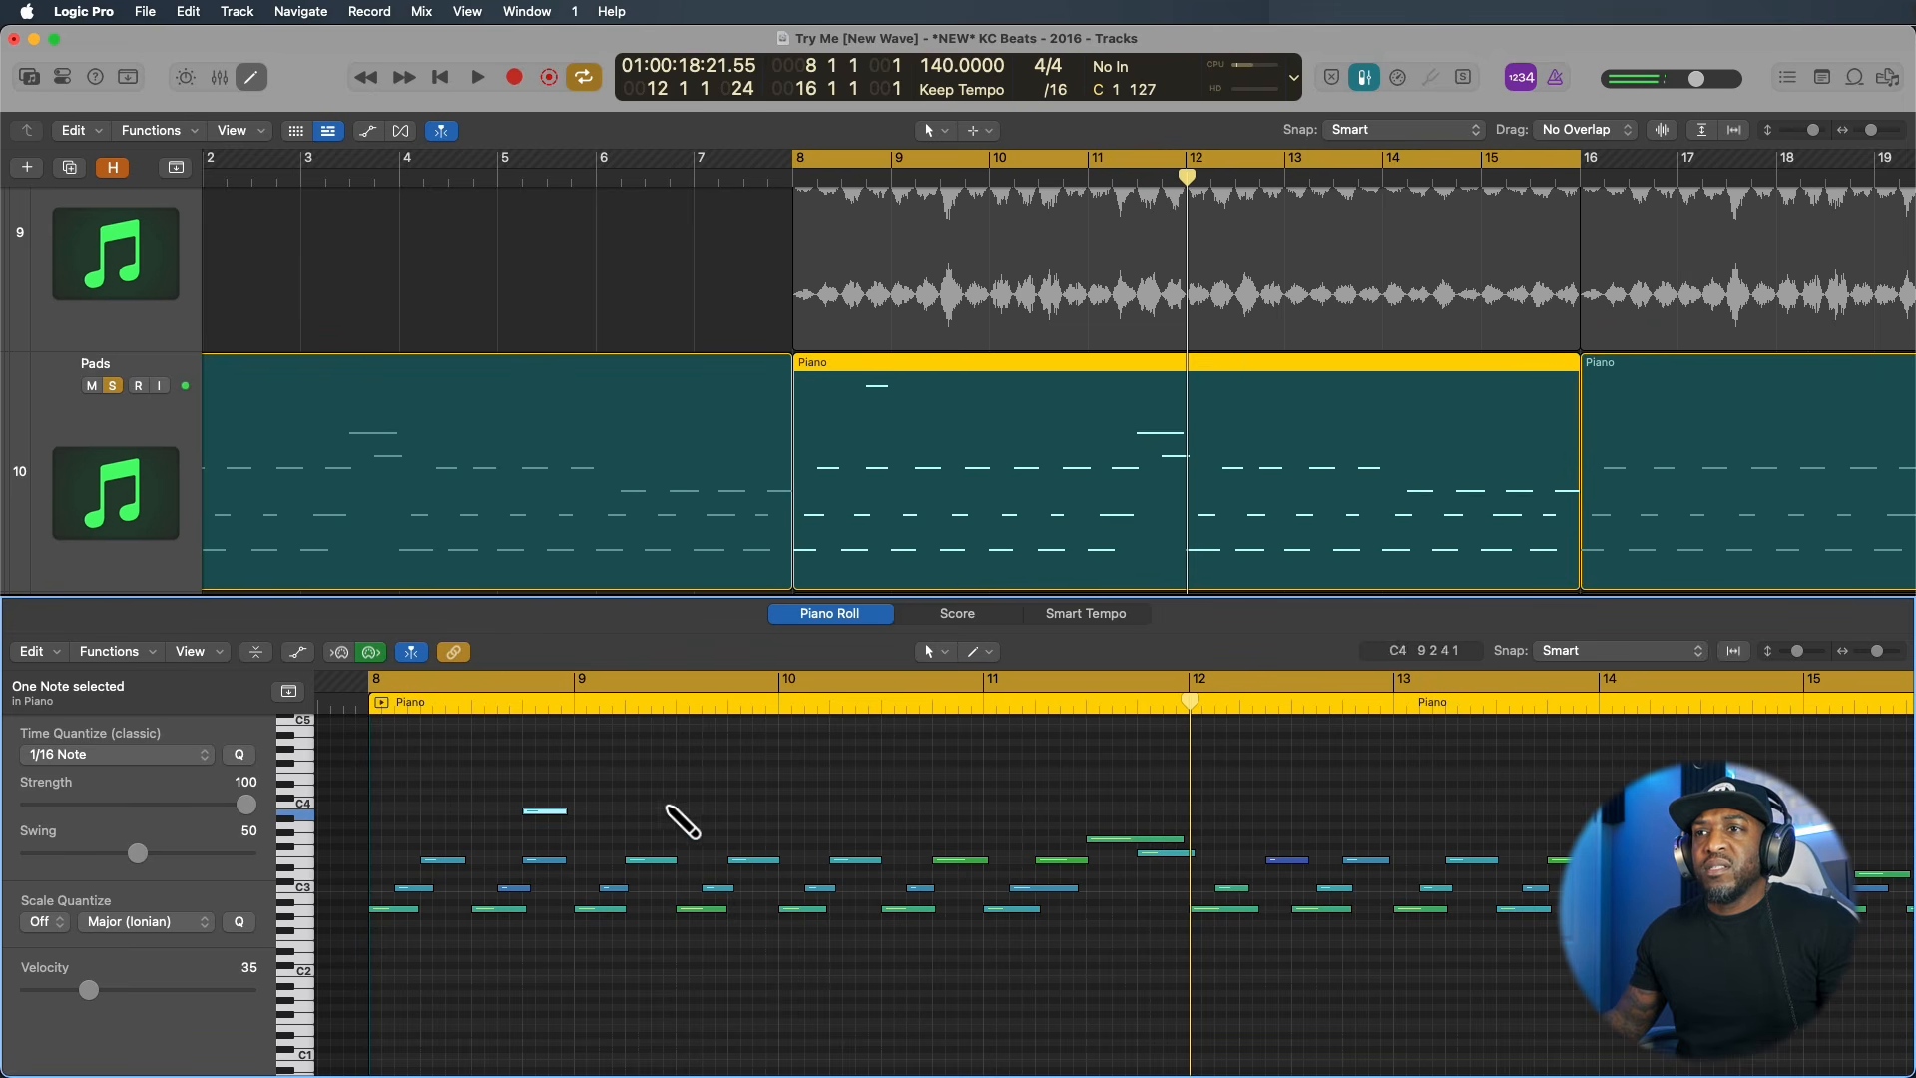
left_click(640, 824)
left_click(717, 782)
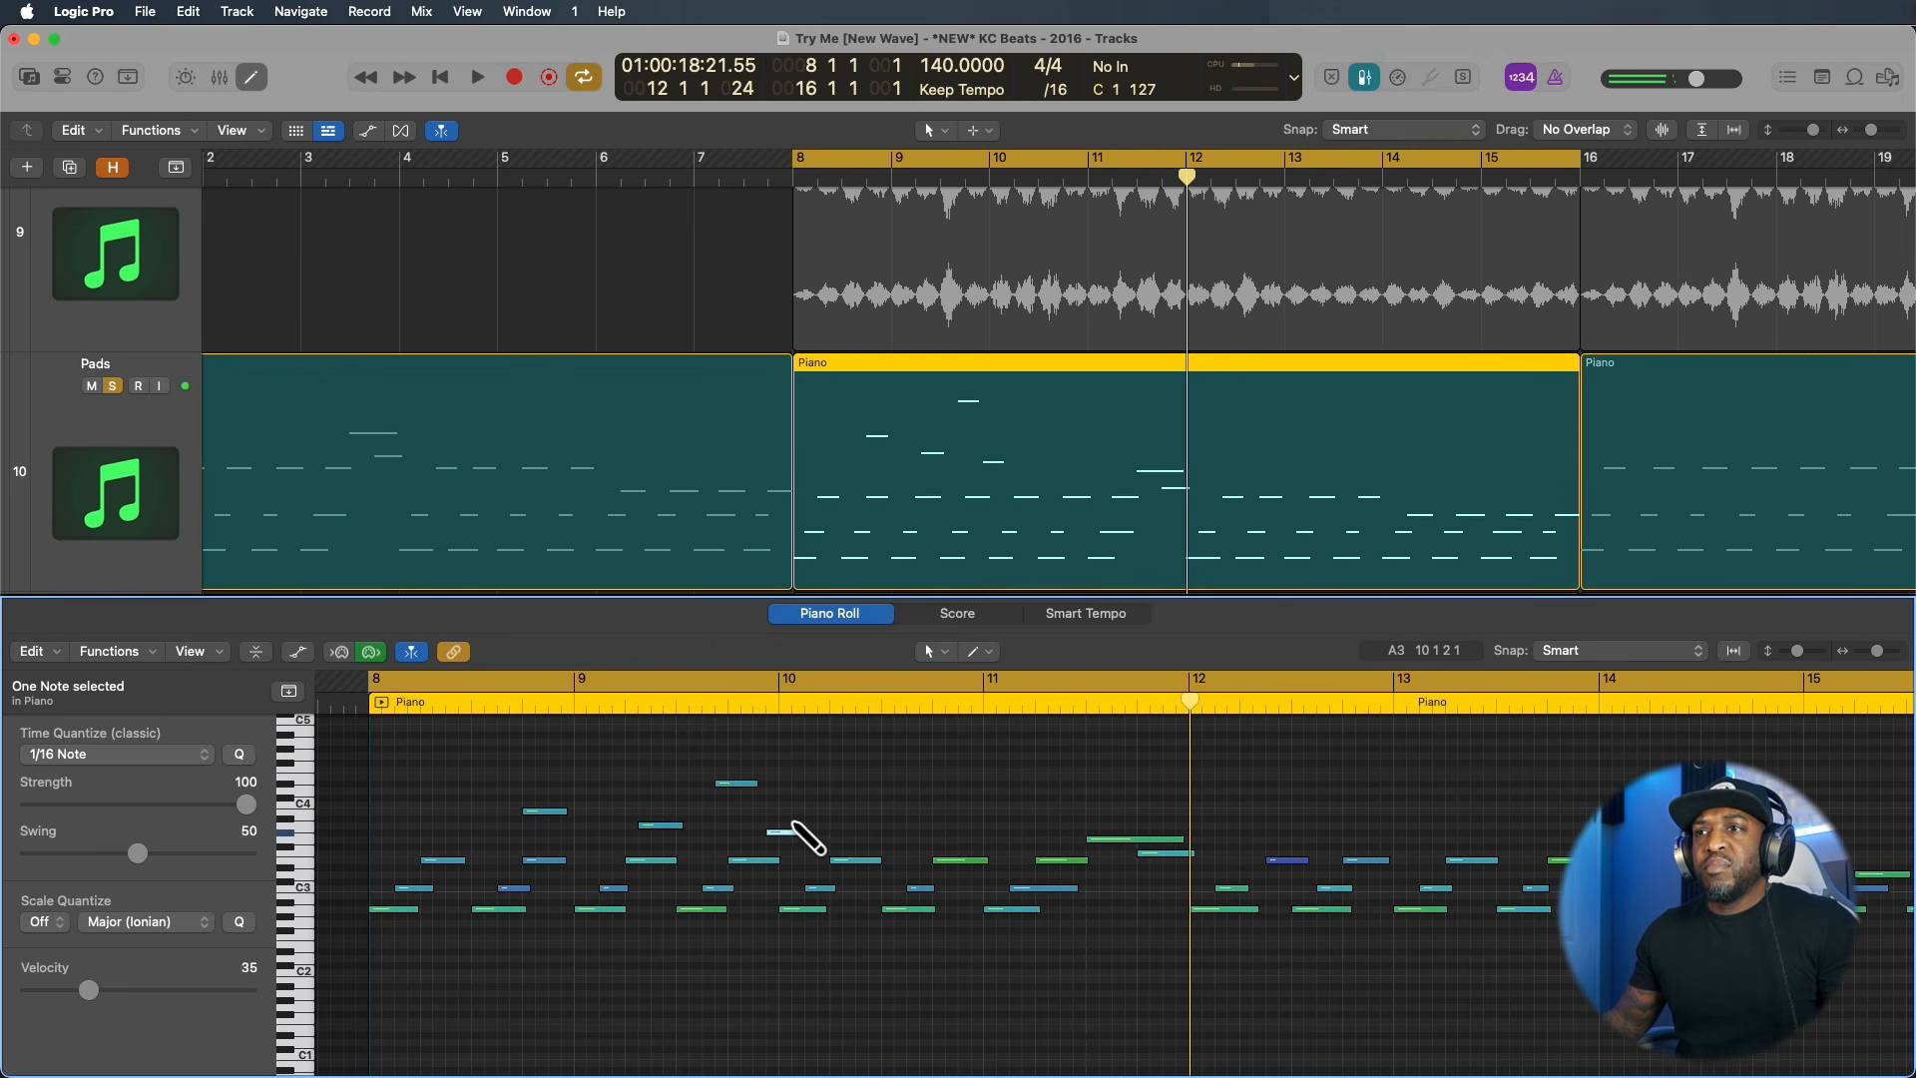
key("space")
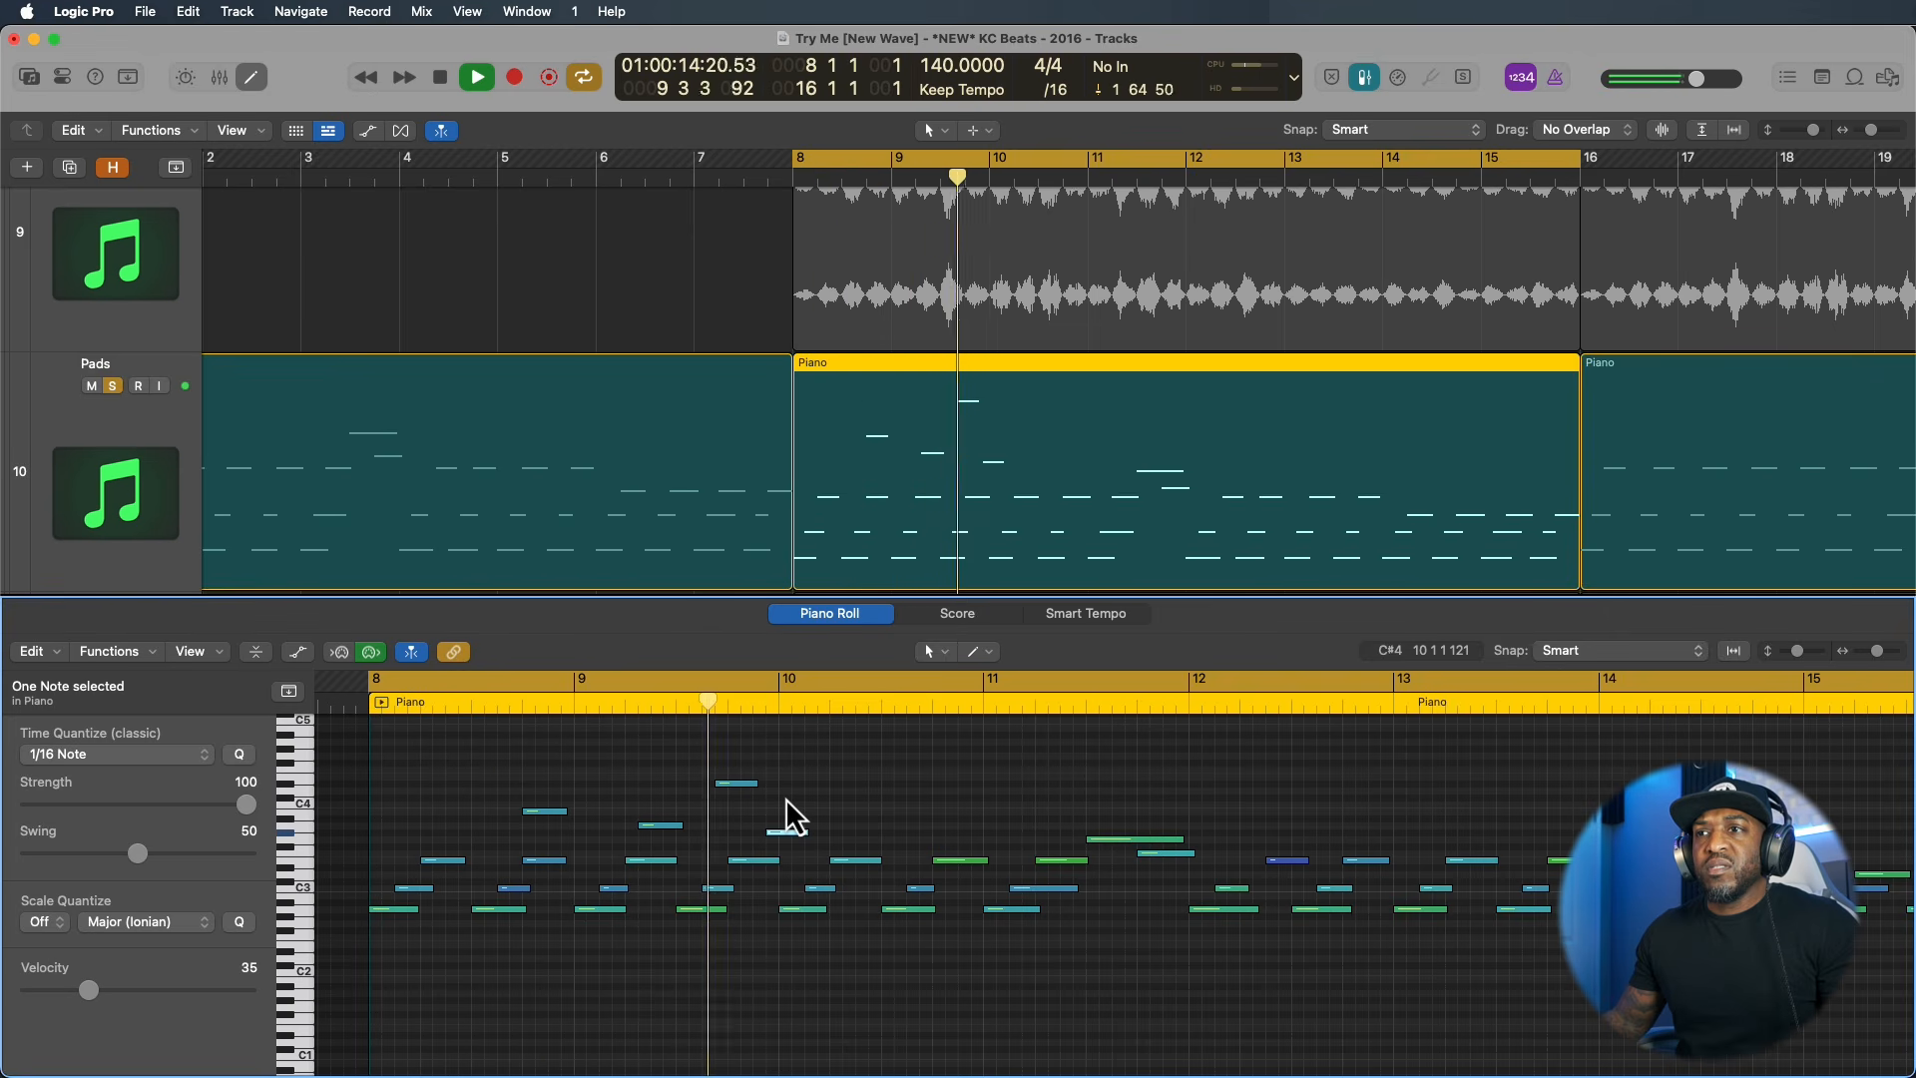
key("space")
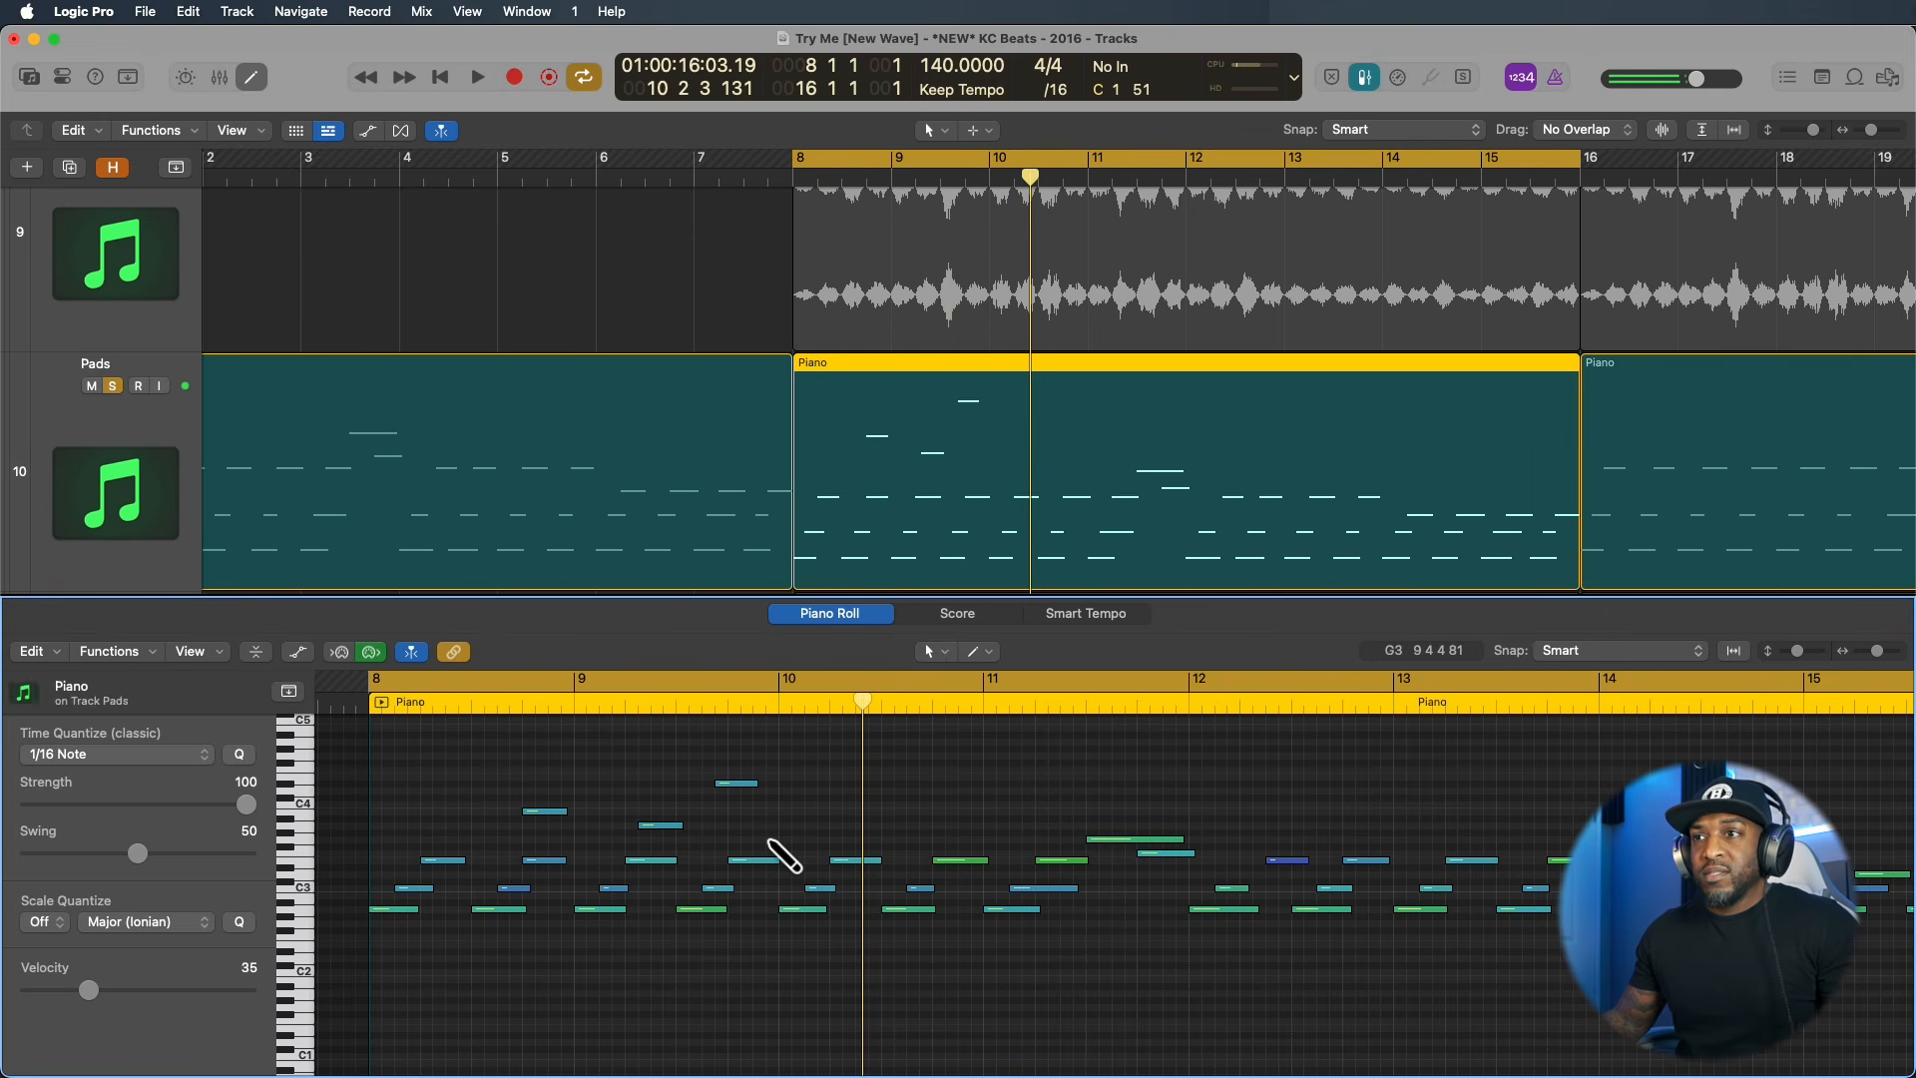
key("Delete")
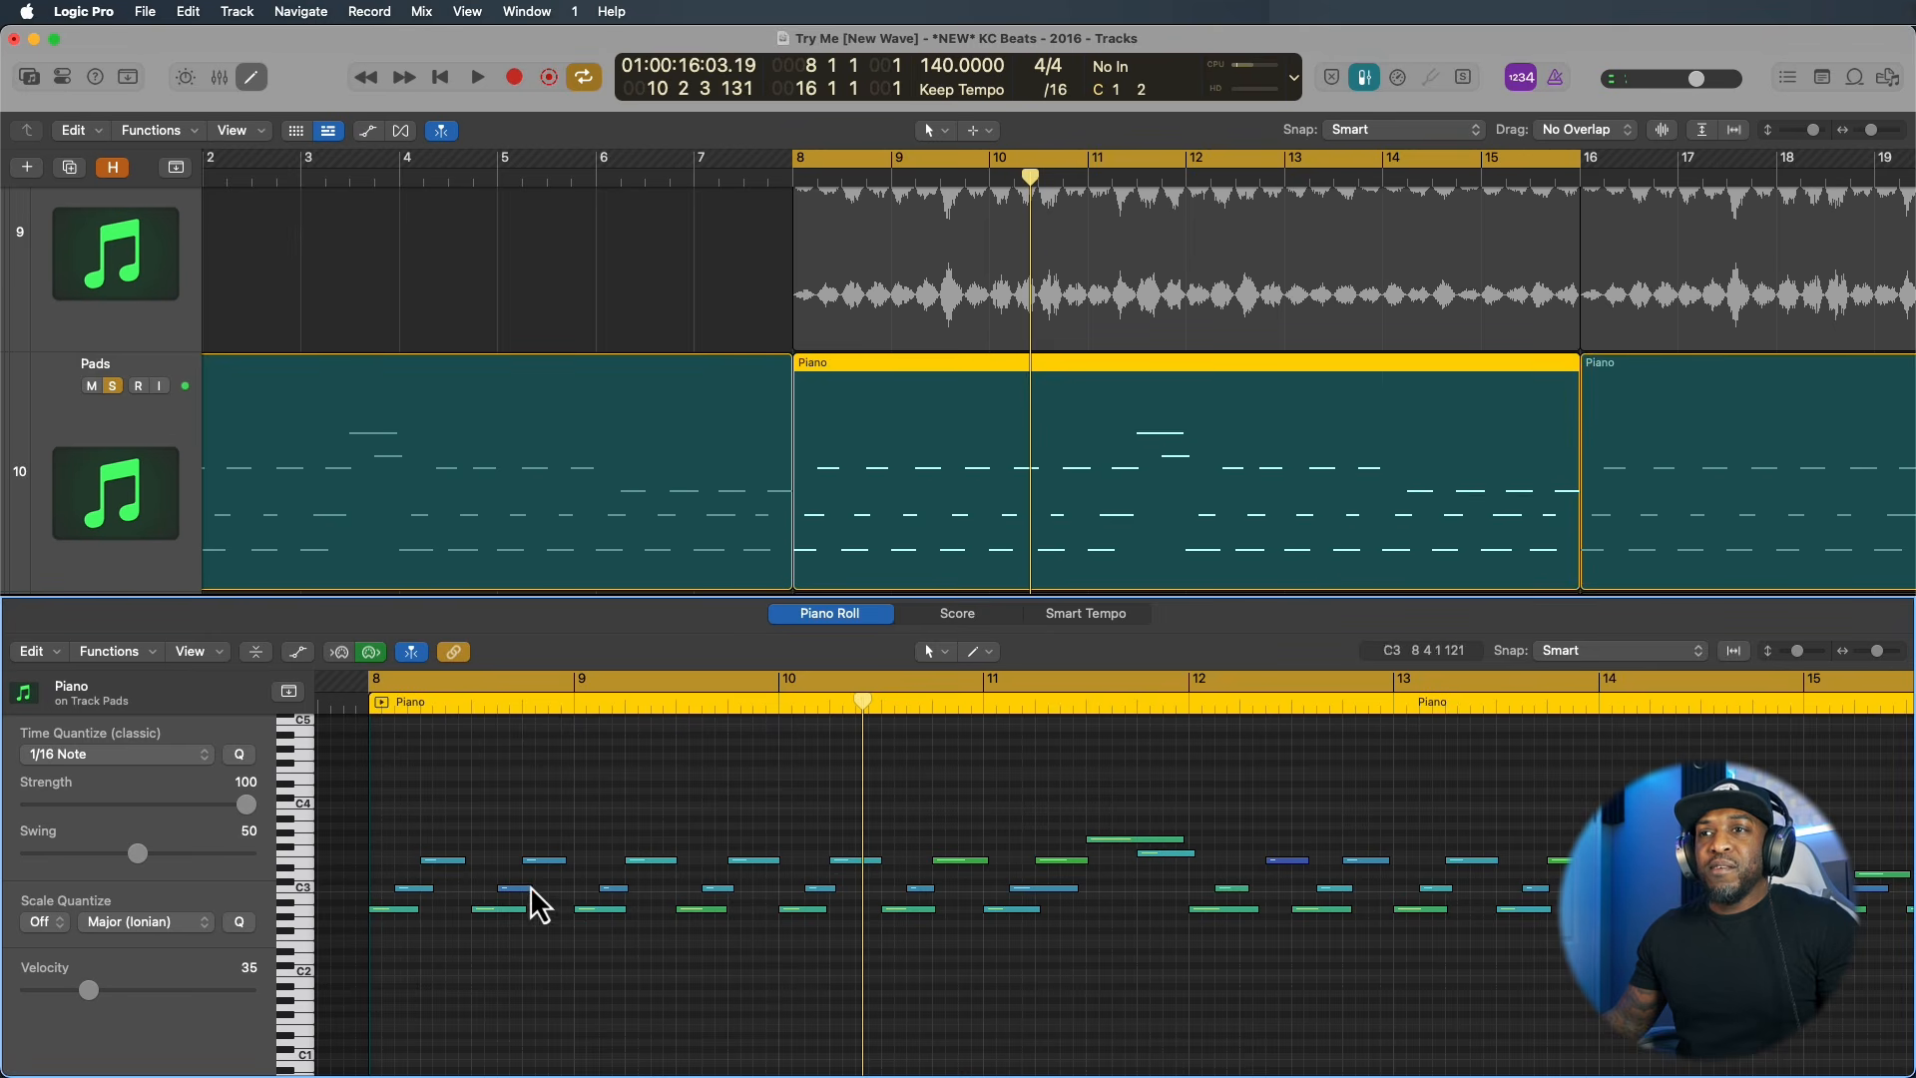
Draw one short E4 note at bar 9 of the Piano region and delete it.
left_click_drag(563, 861, 597, 778)
left_click(576, 775)
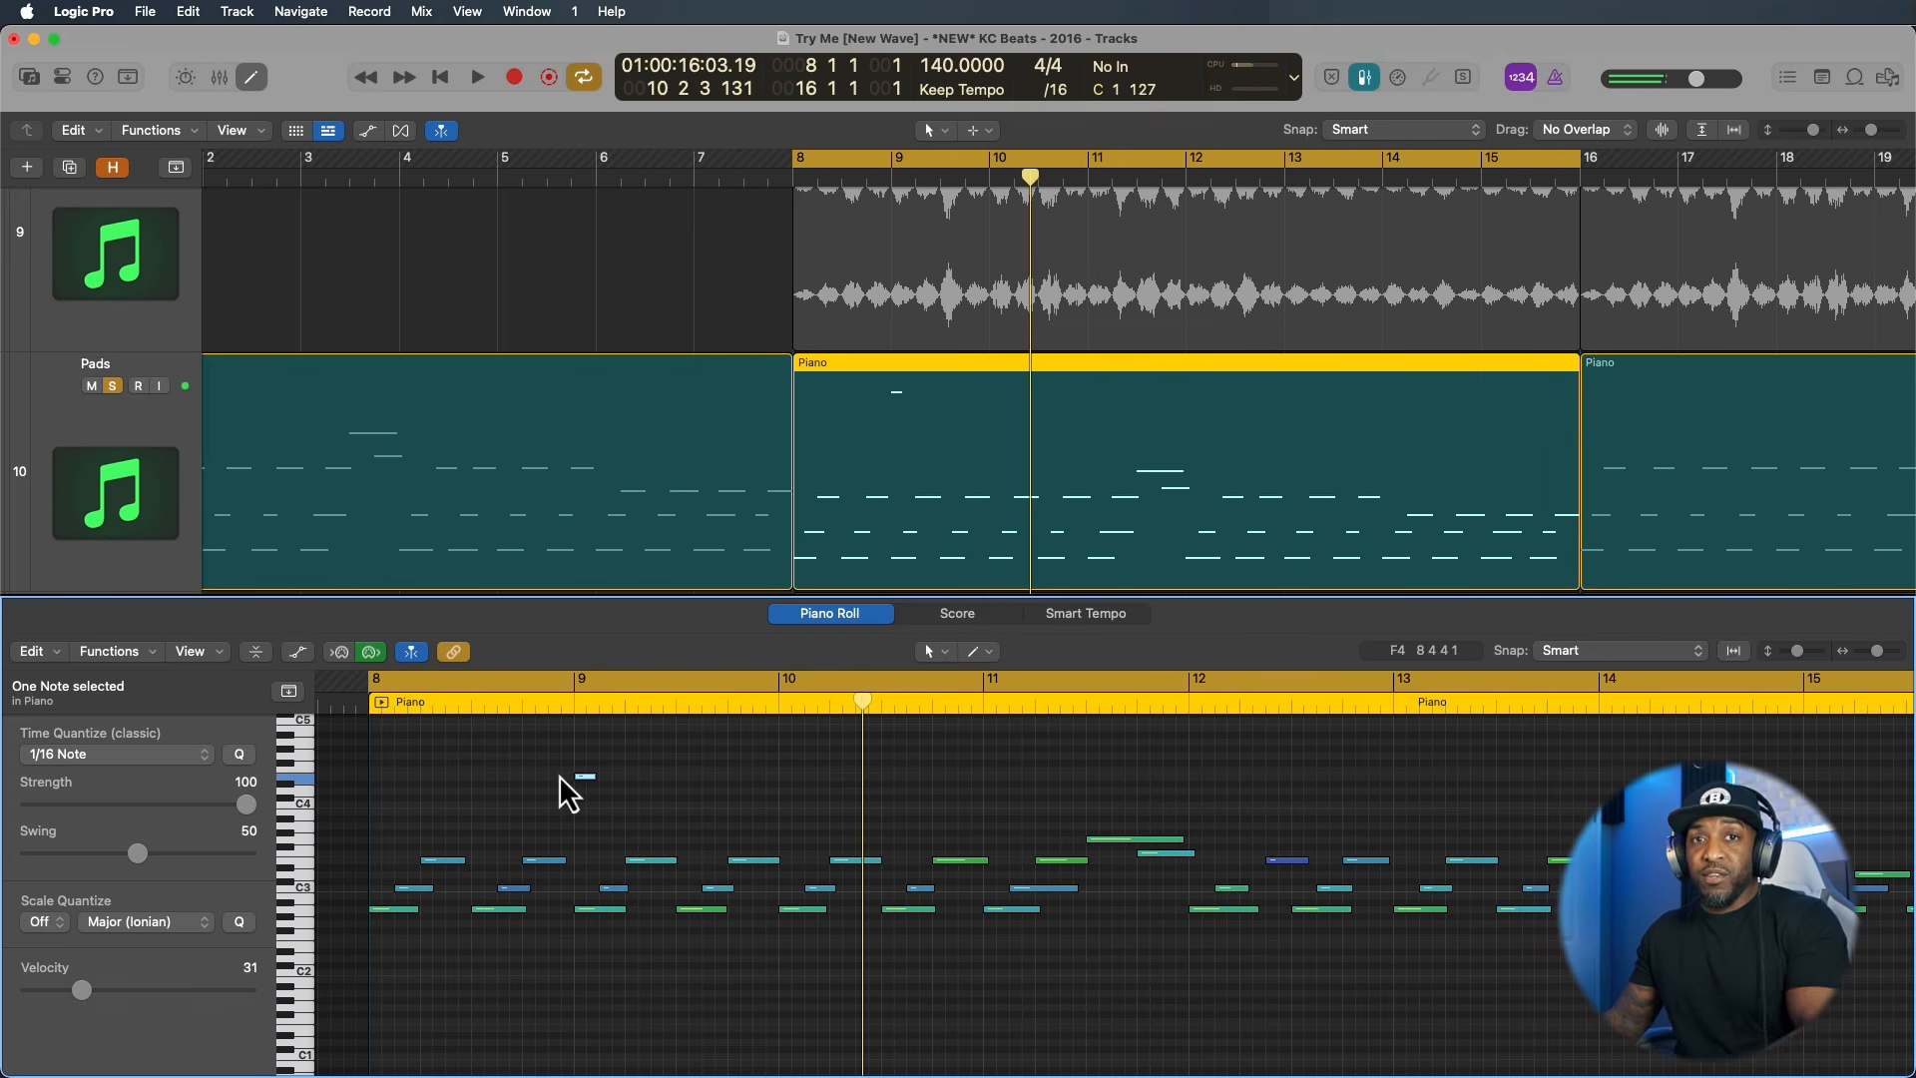
key("Delete")
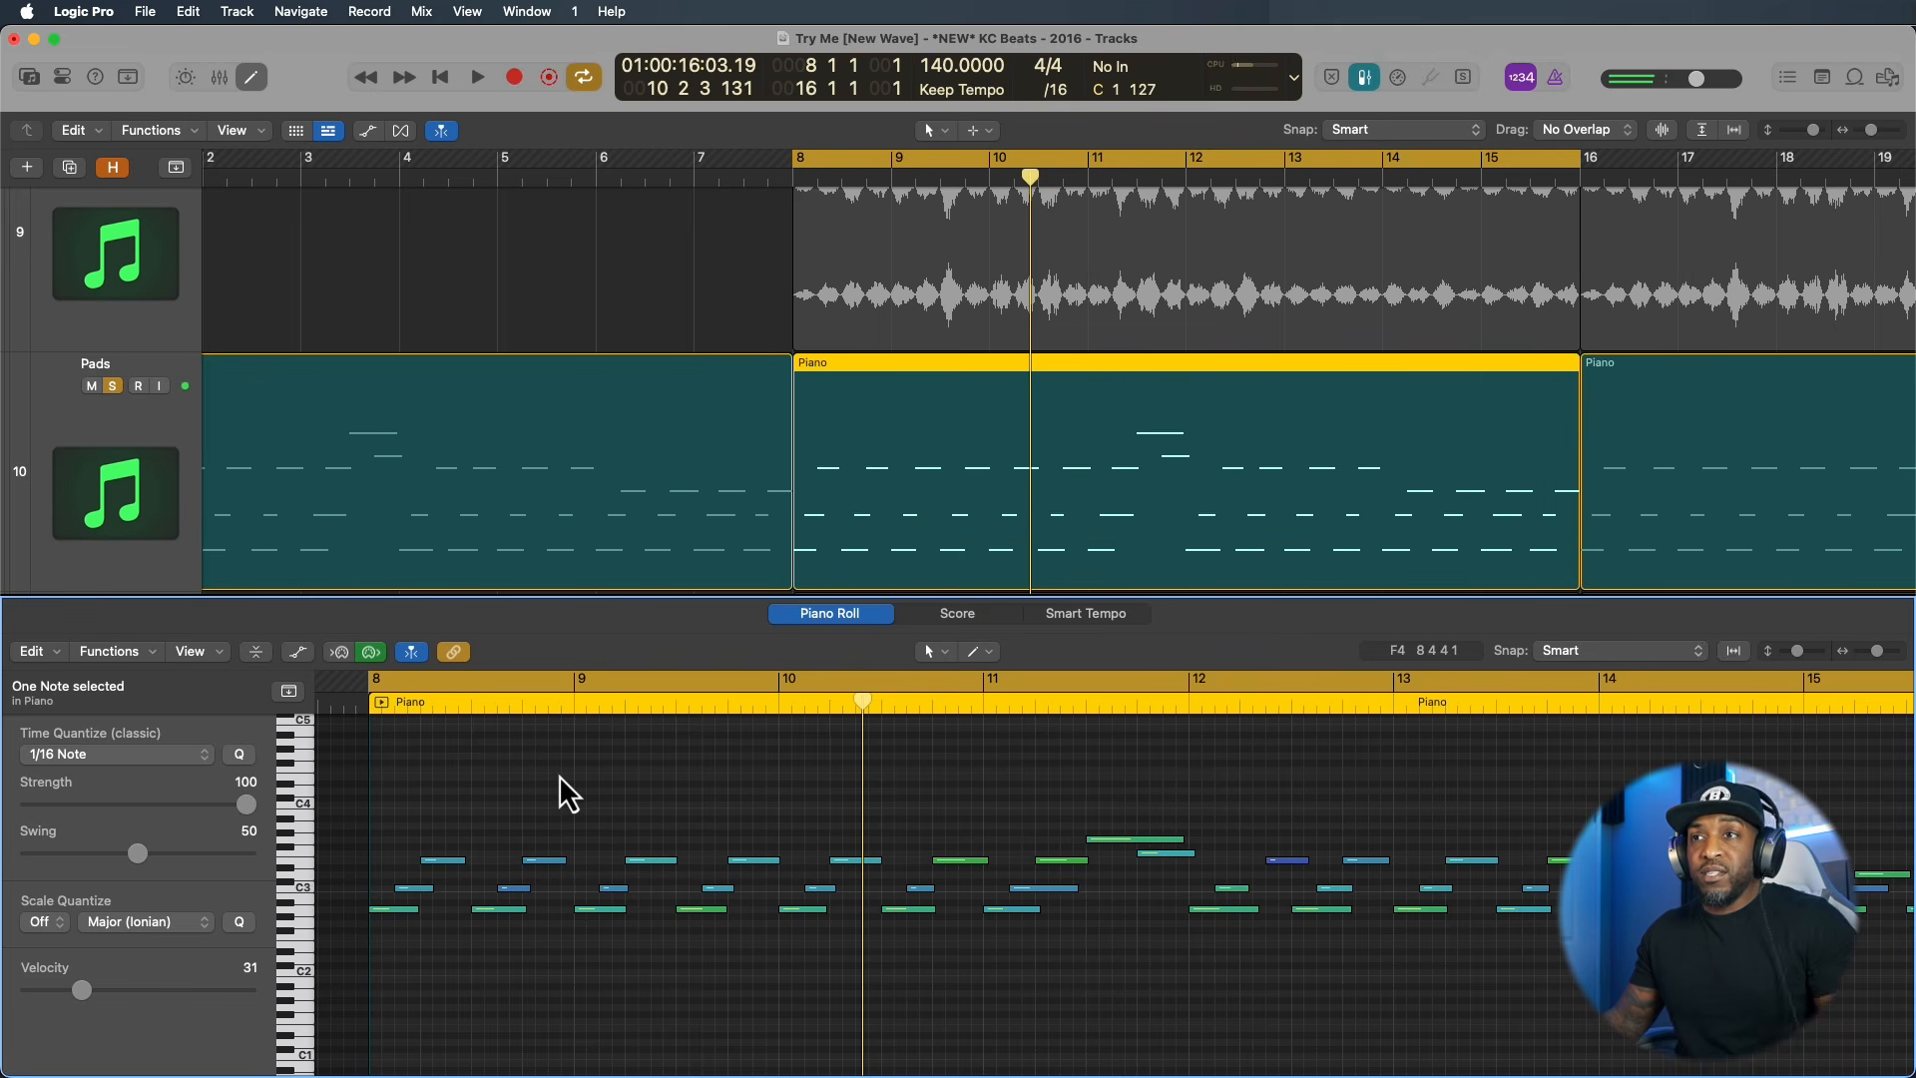
Review the Piano Roll's primary and secondary tool choices, keeping the Pointer Tool as the primary tool.
left_click(933, 652)
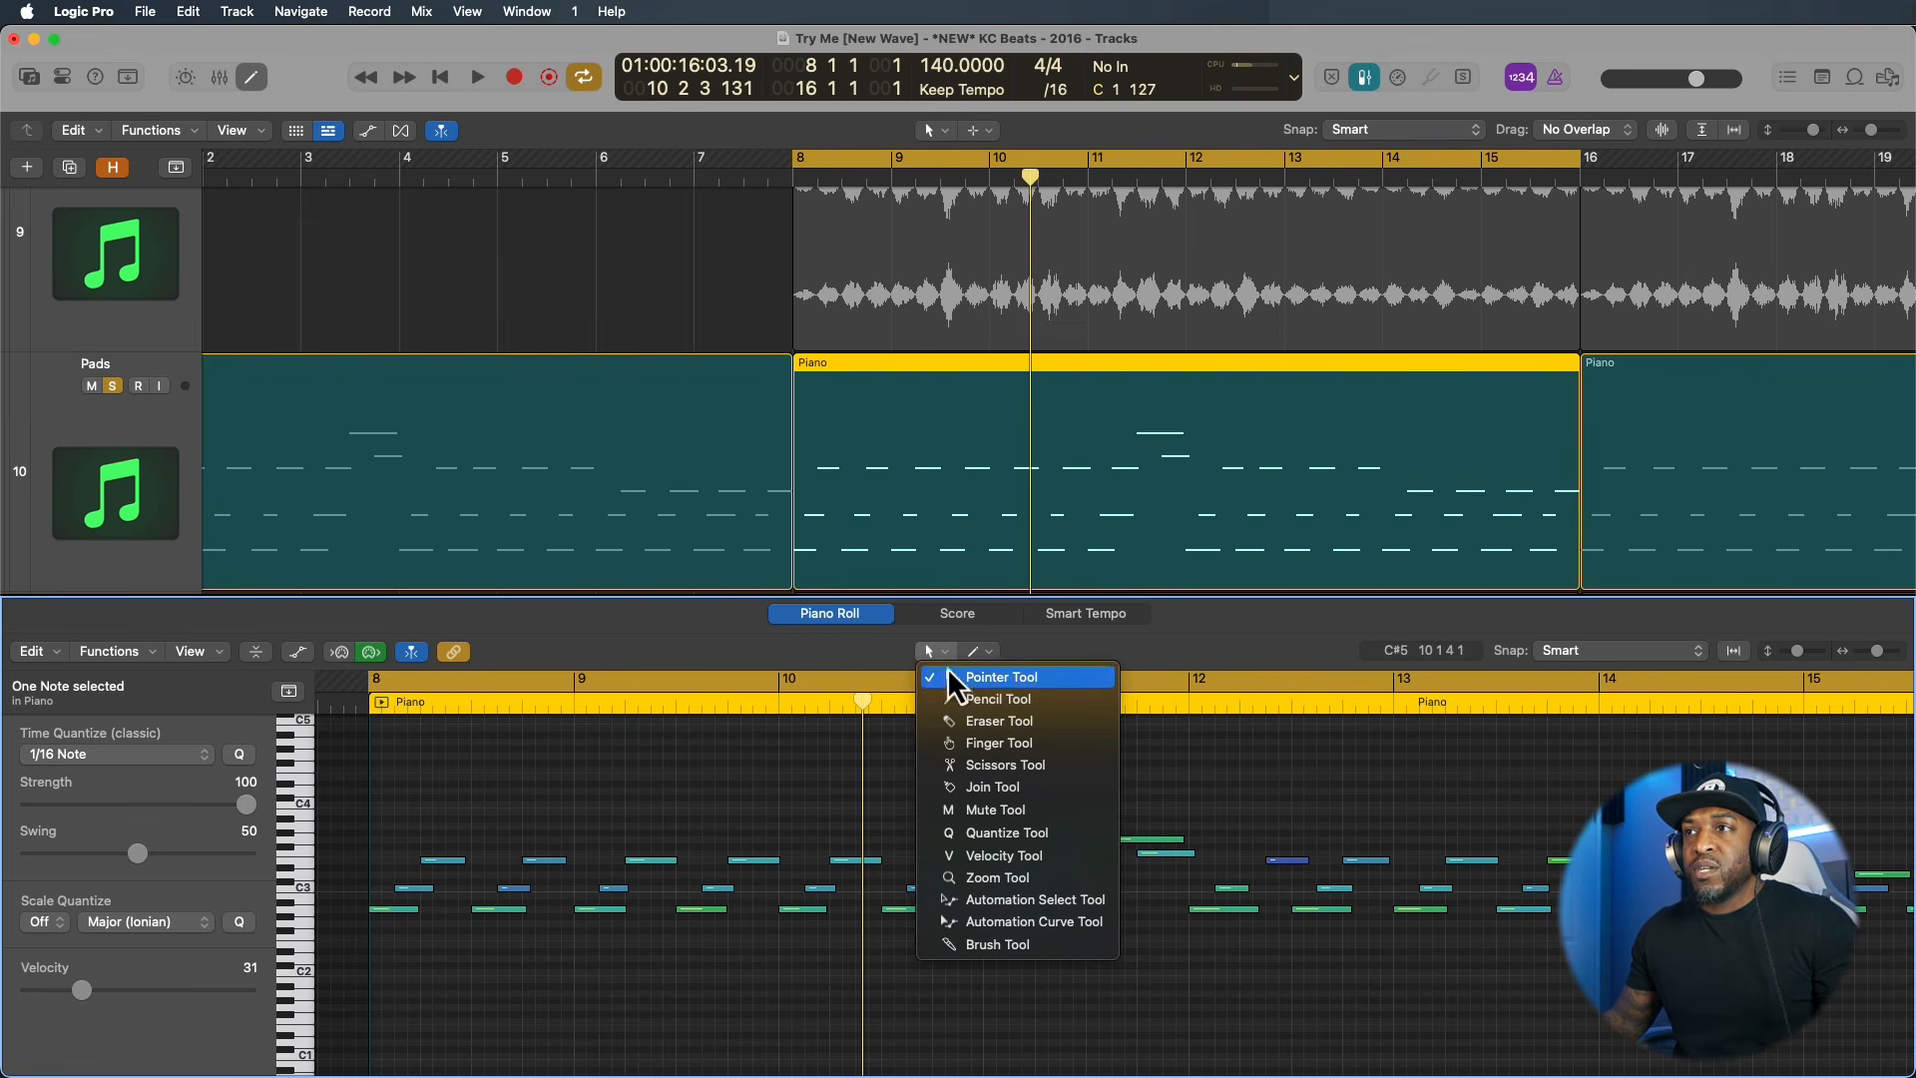
left_click(958, 677)
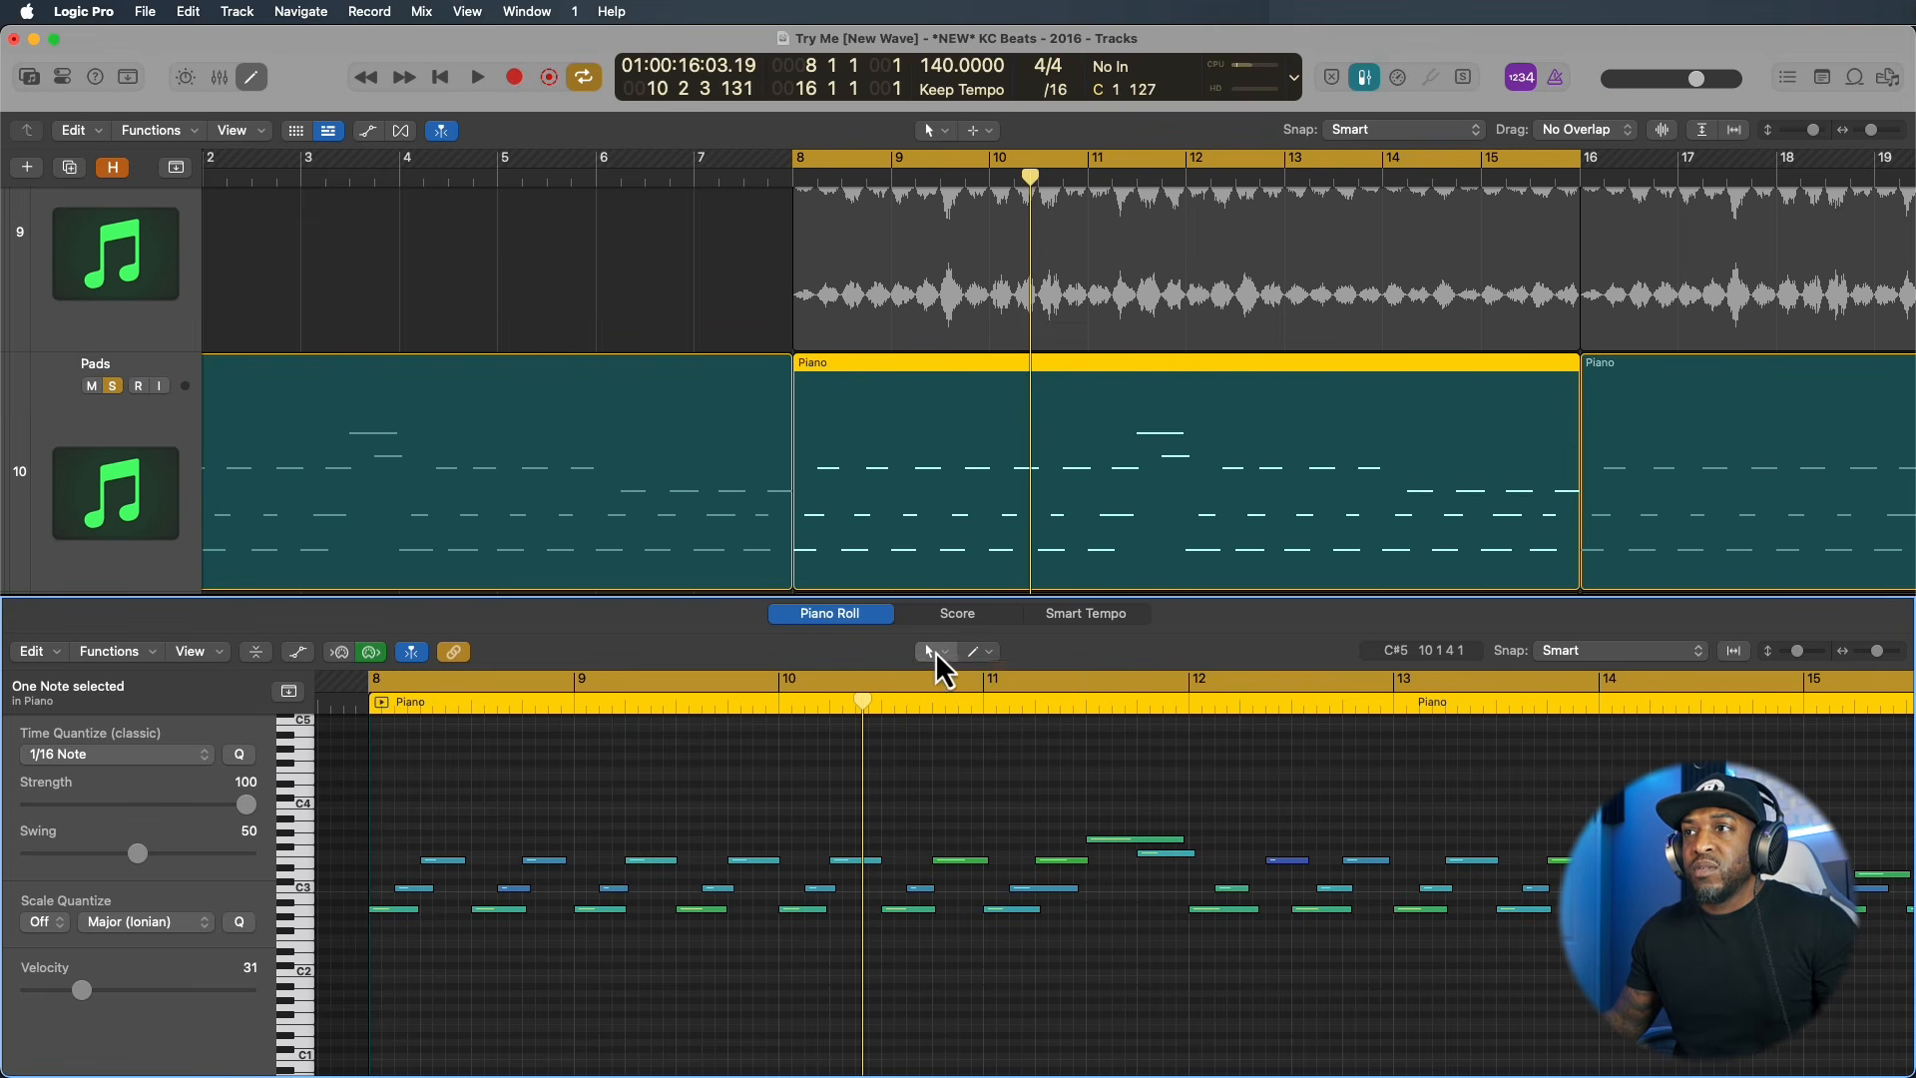
left_click(987, 656)
left_click(869, 660)
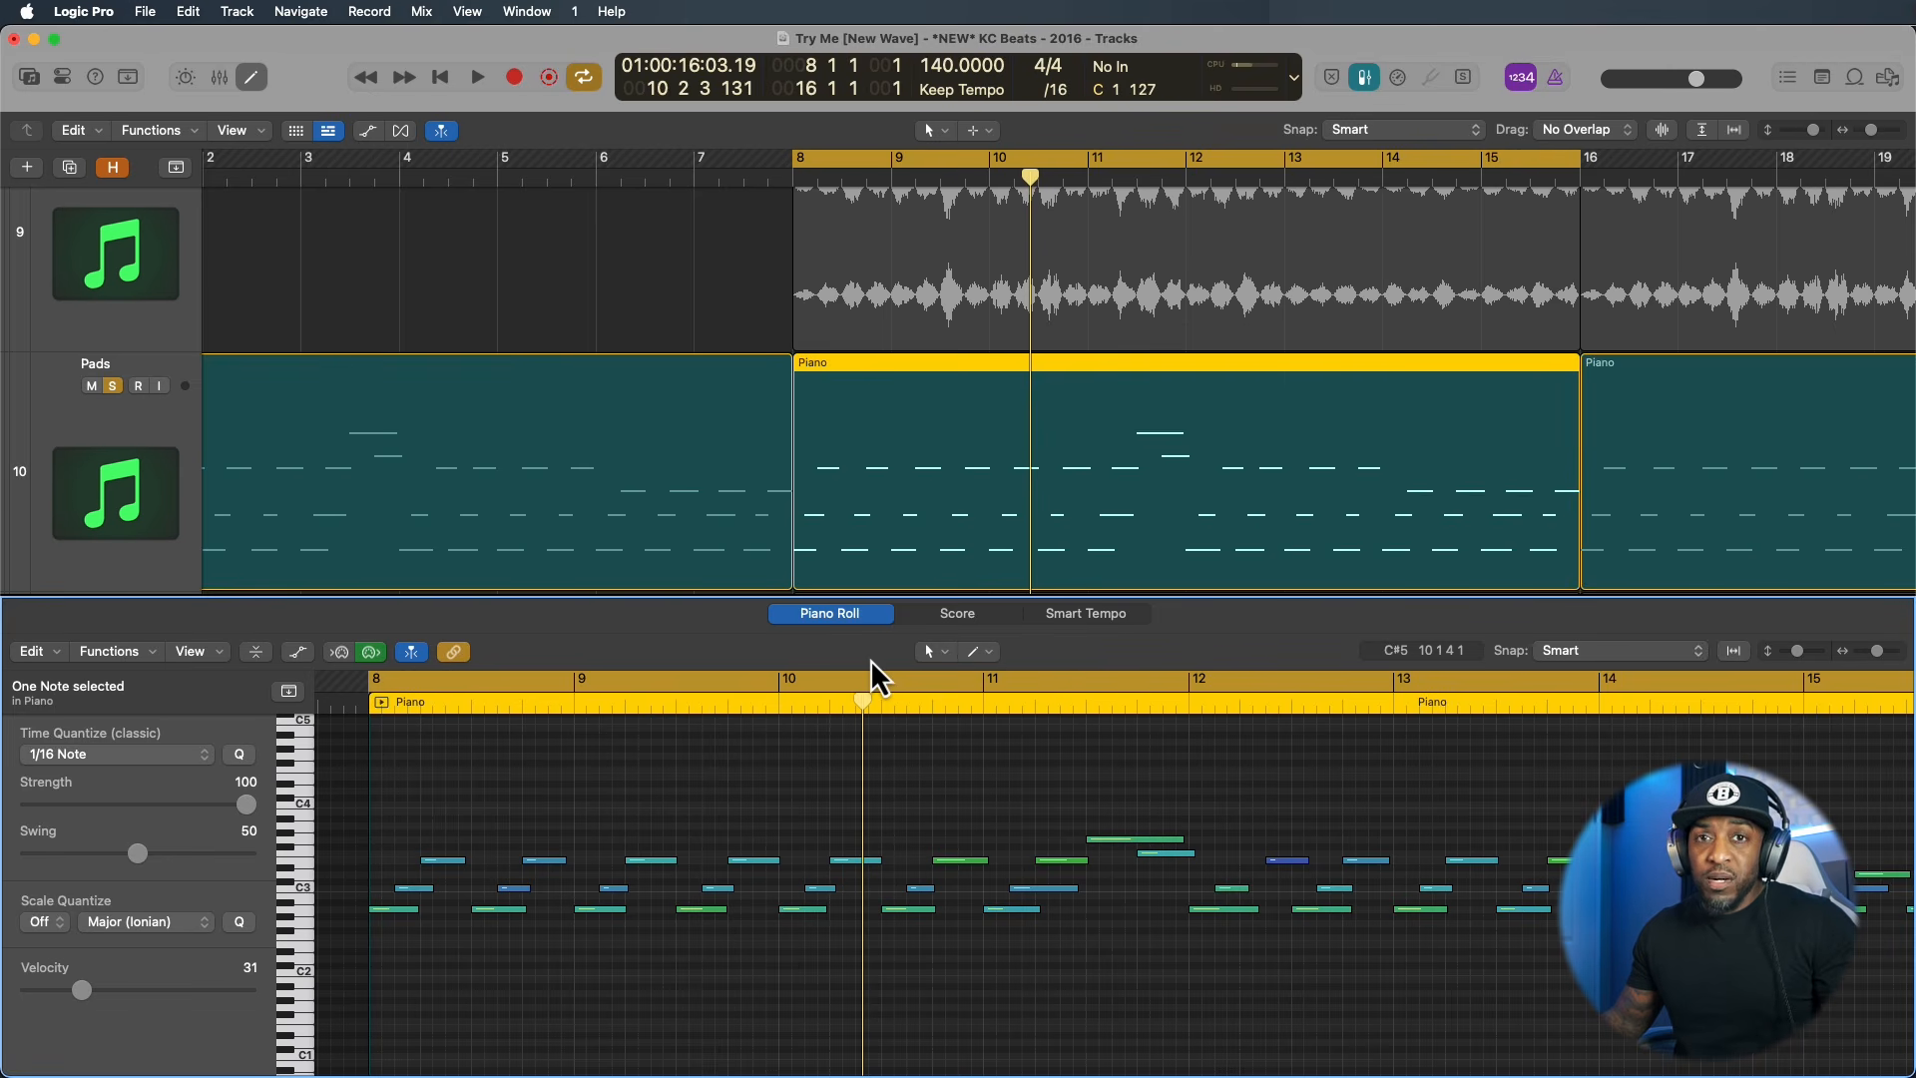
Draw three short notes above the chords between the middle of bar 10 and bar 11, starting with E4.
left_click(888, 776)
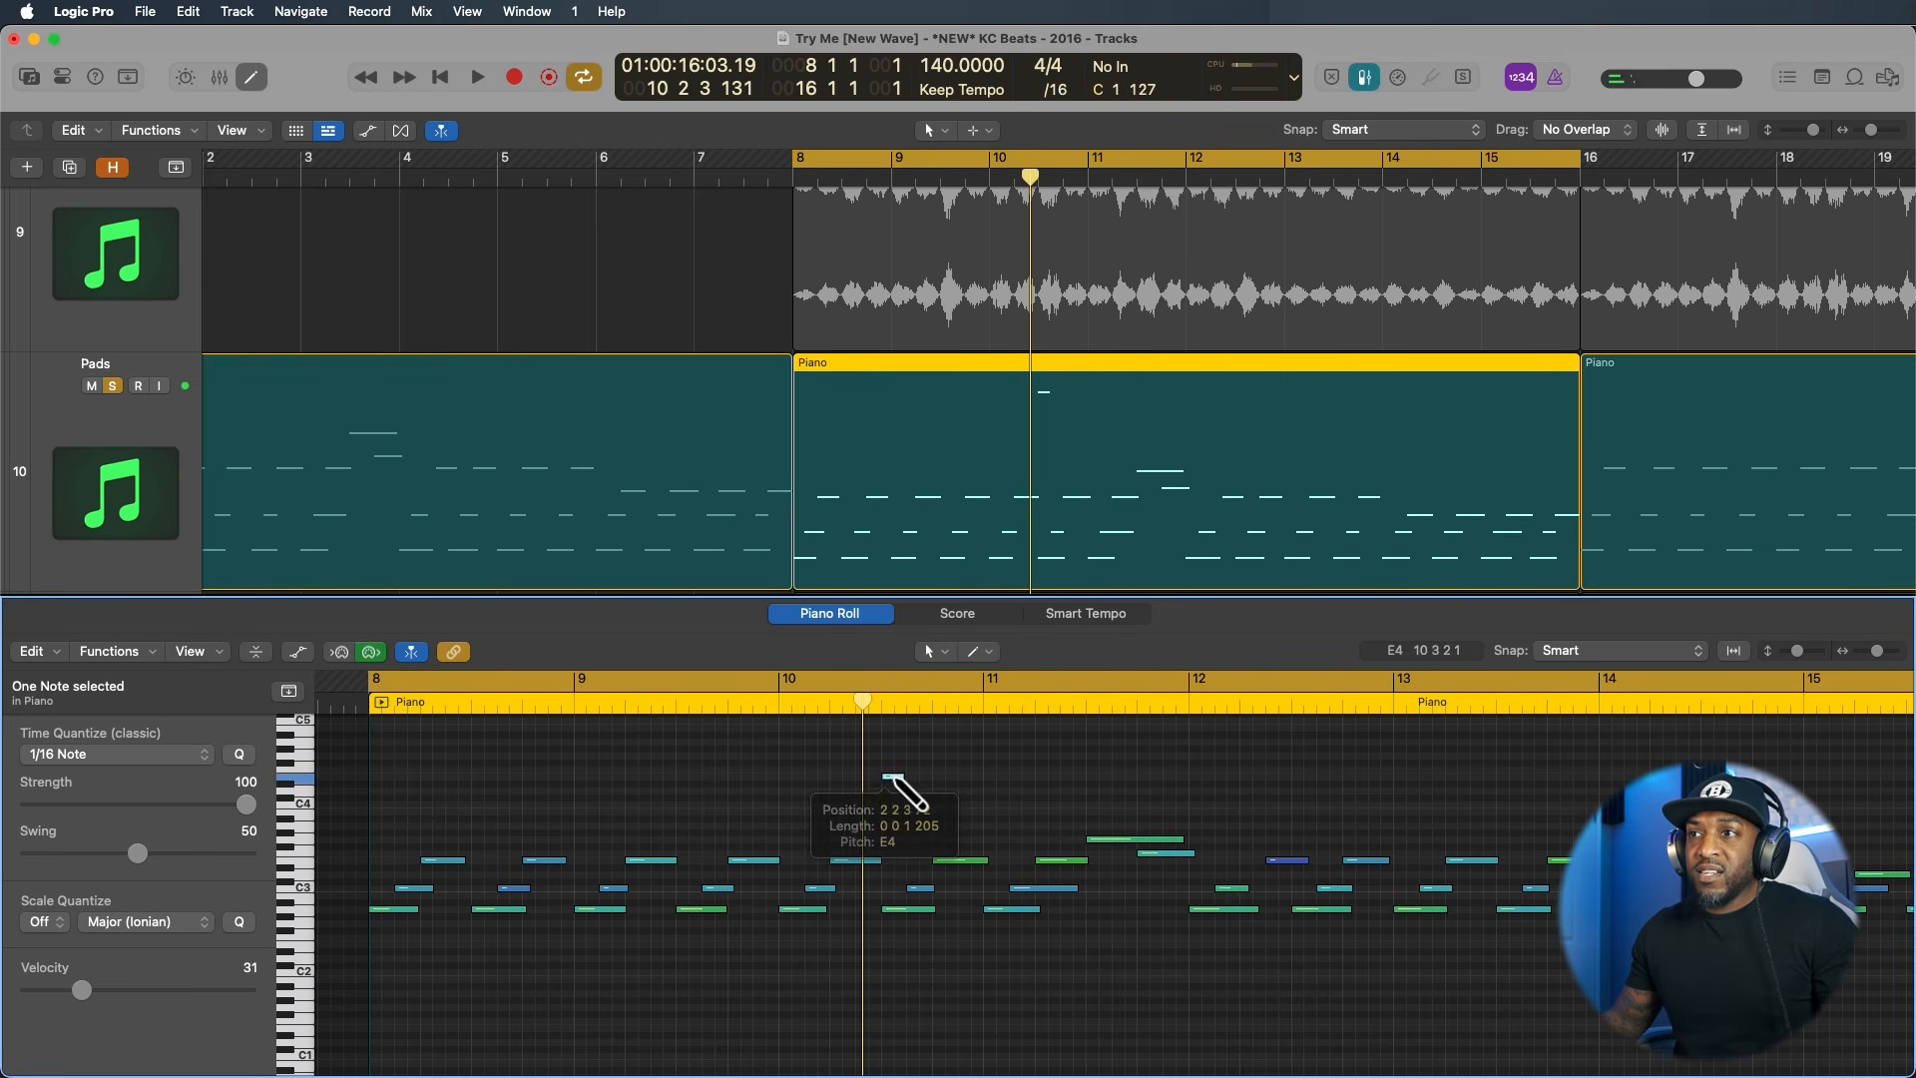
left_click(942, 810)
left_click(990, 769)
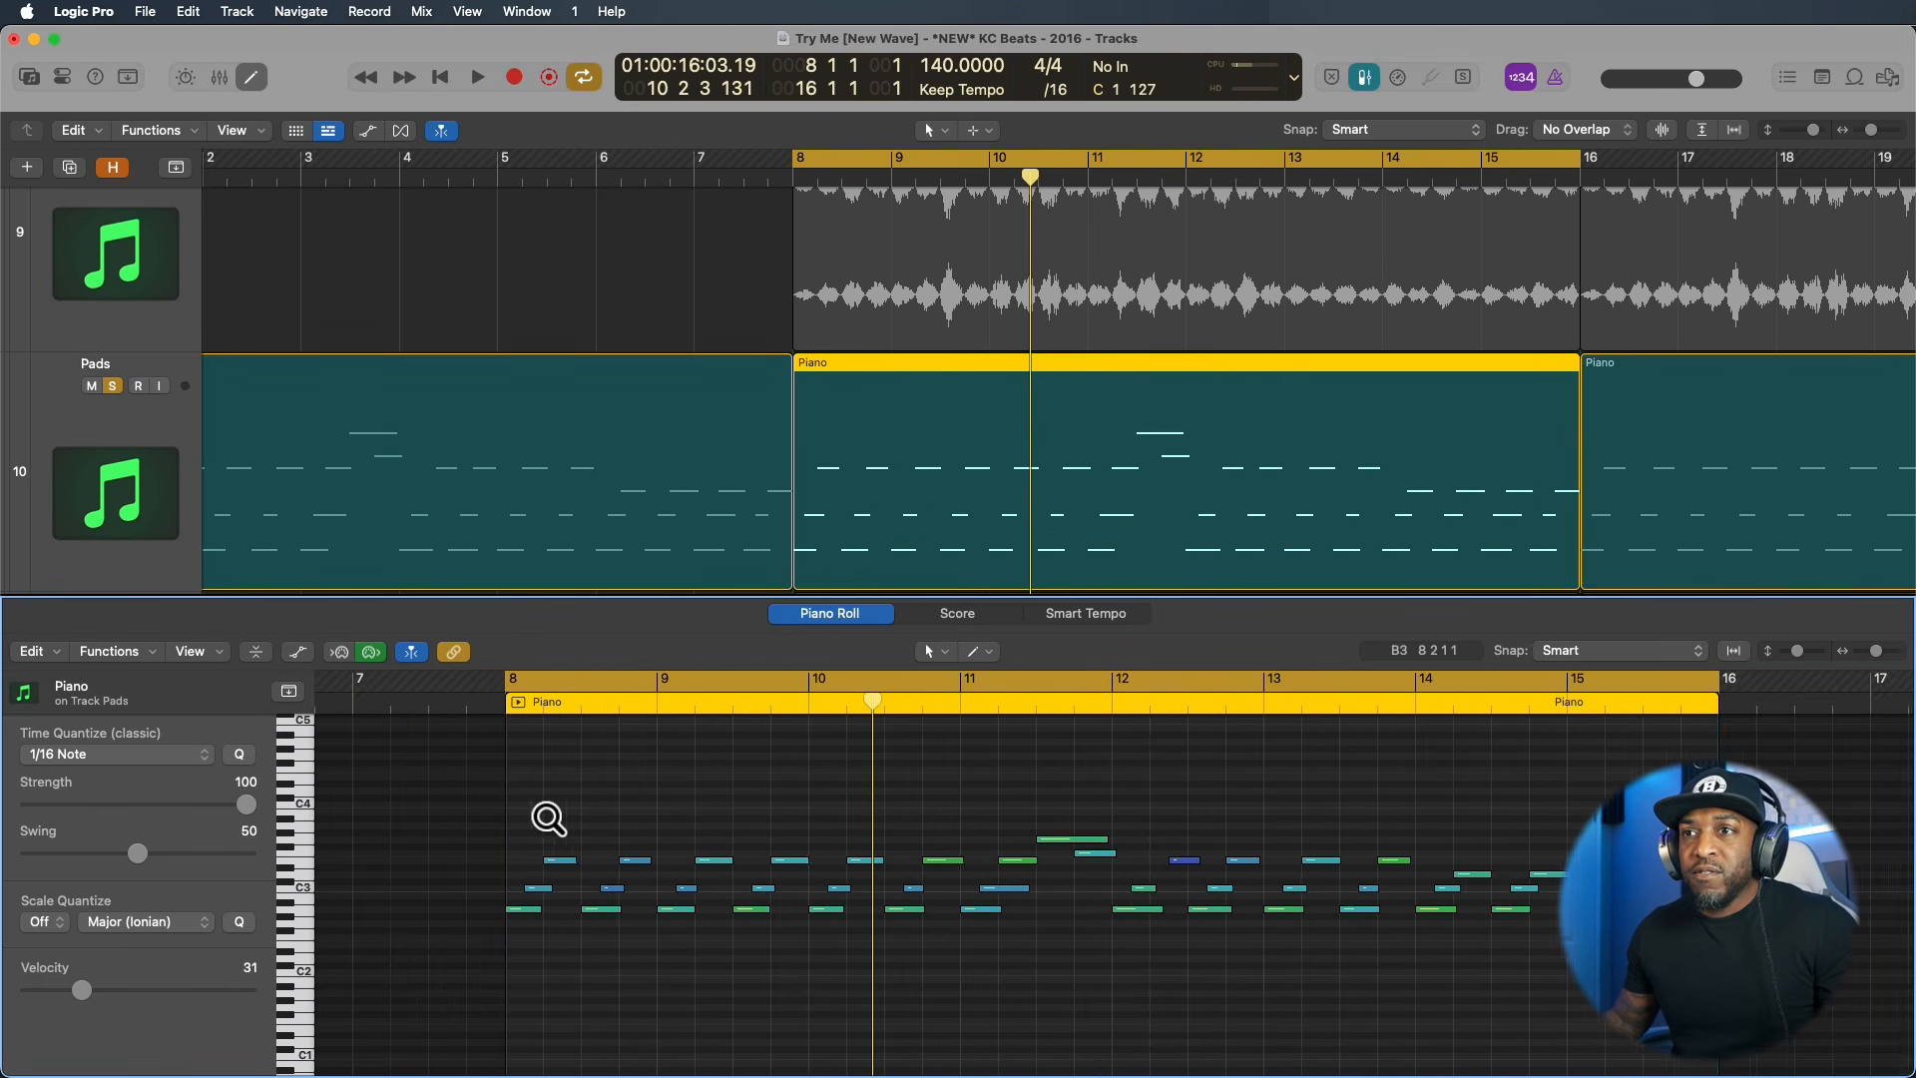
Shift several notes in bars 8 and 9 of the Piano region slightly off the grid.
left_click(548, 818, "ctrl+alt")
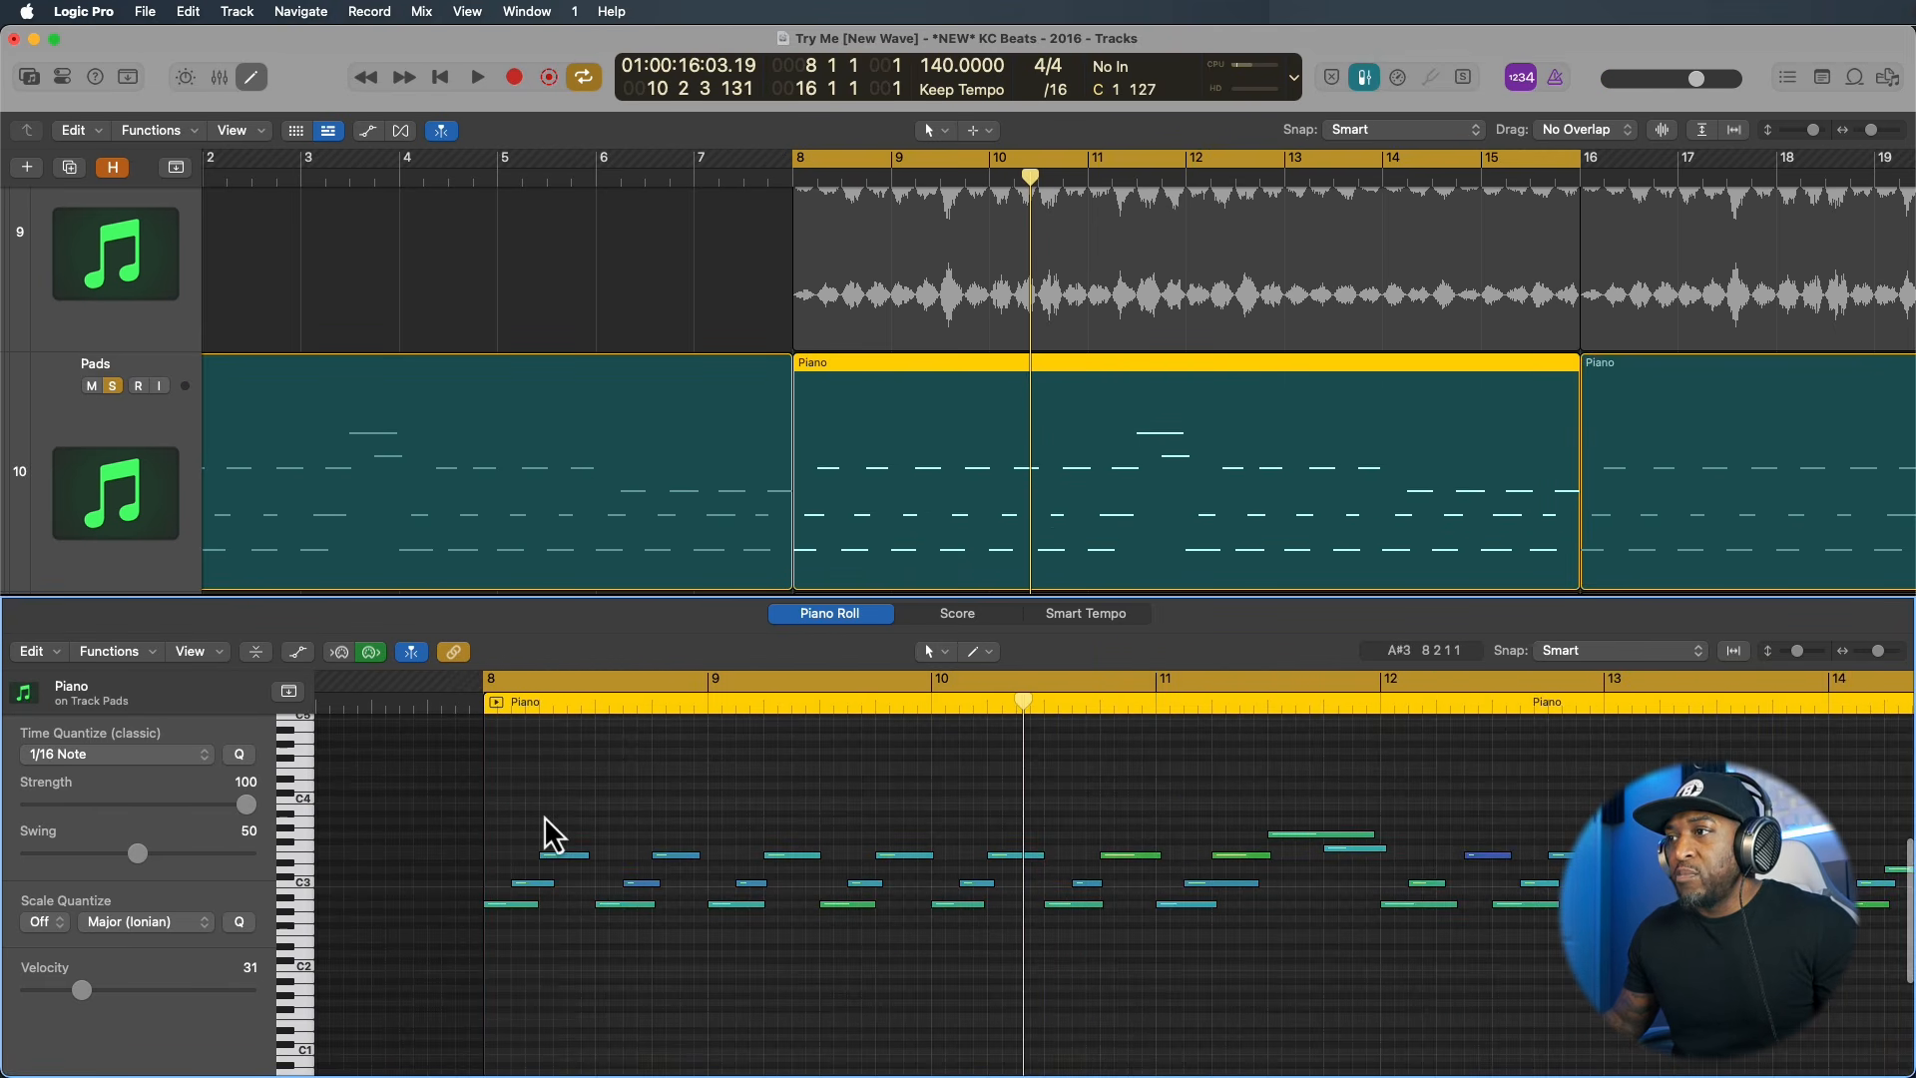
left_click_drag(539, 821, 679, 882)
left_click(678, 882)
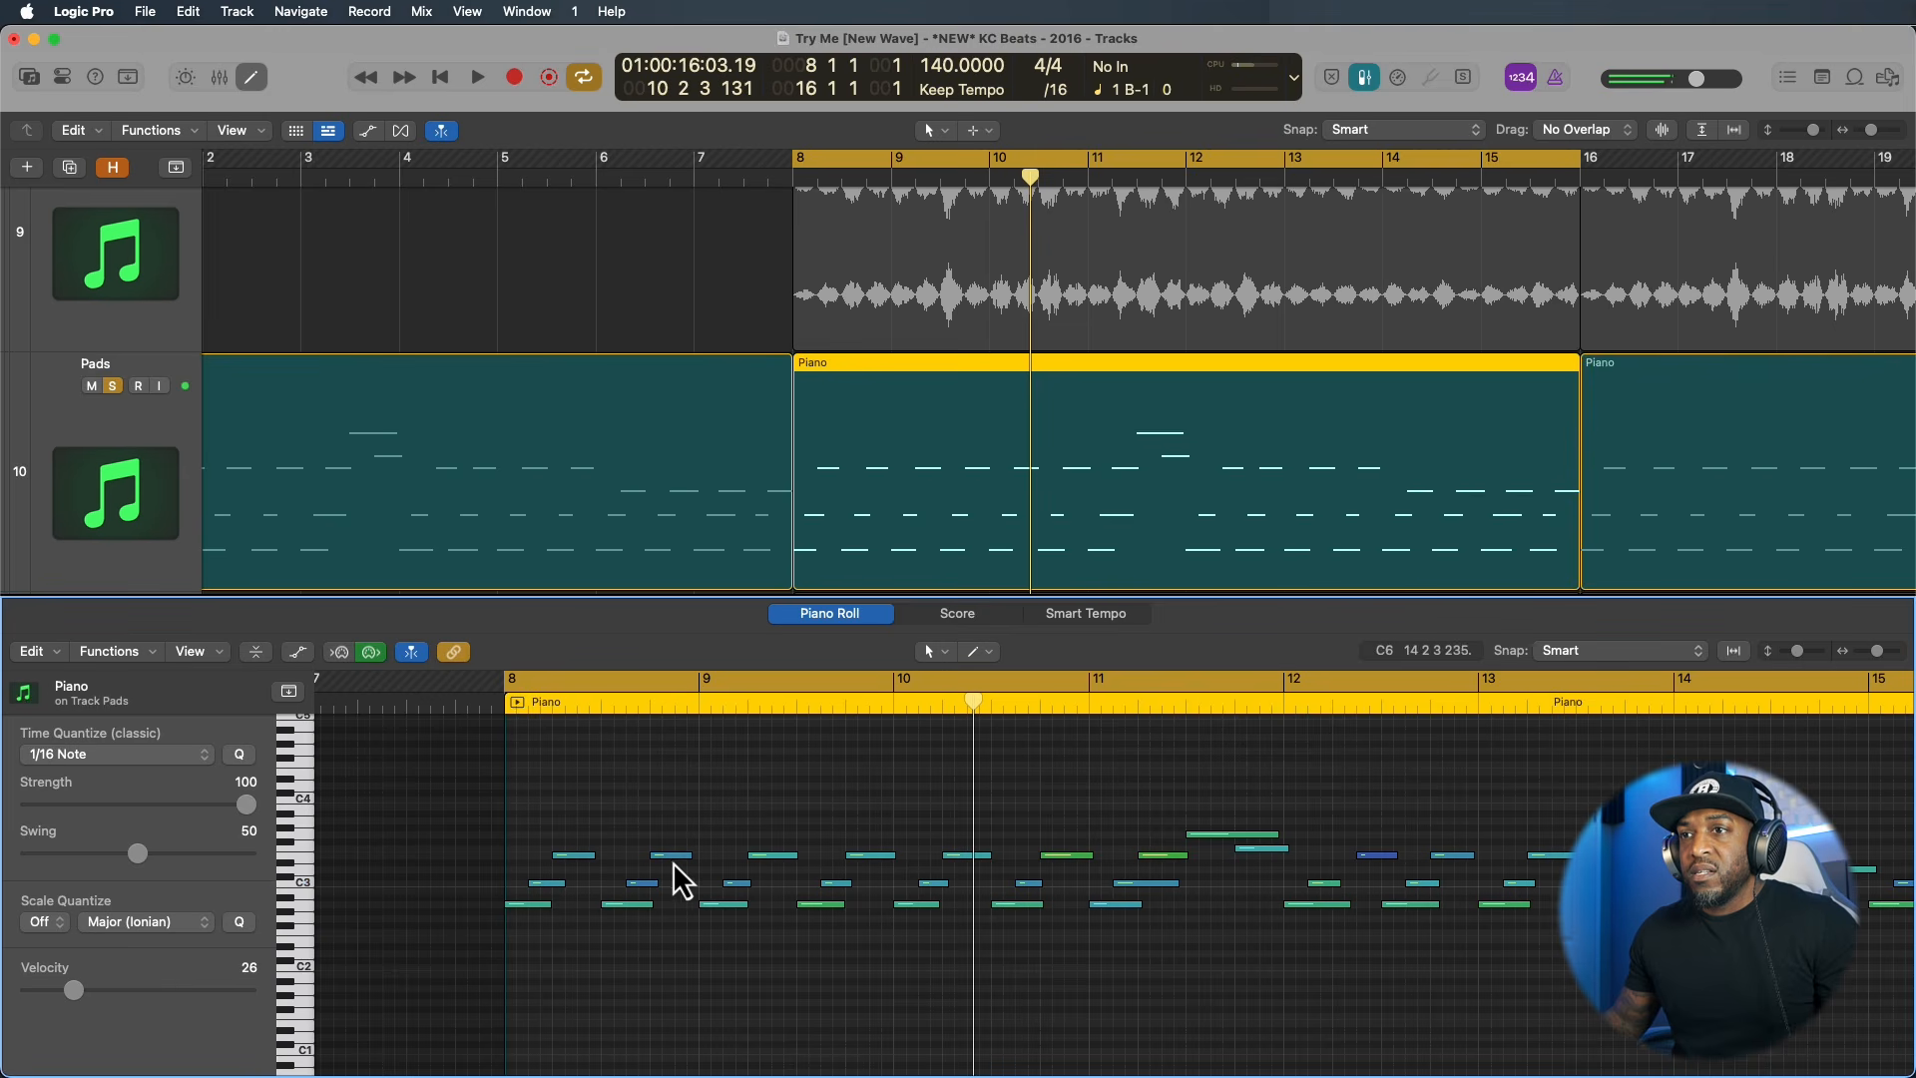
mouse_move(565, 851)
left_mouse_down()
mouse_move(677, 894)
mouse_move(568, 855)
left_mouse_up()
left_click_drag(863, 846, 813, 906)
Select the twelve notes in bars 8 and 9 and quantize them to 1/8 Note.
left_click_drag(543, 829, 866, 943)
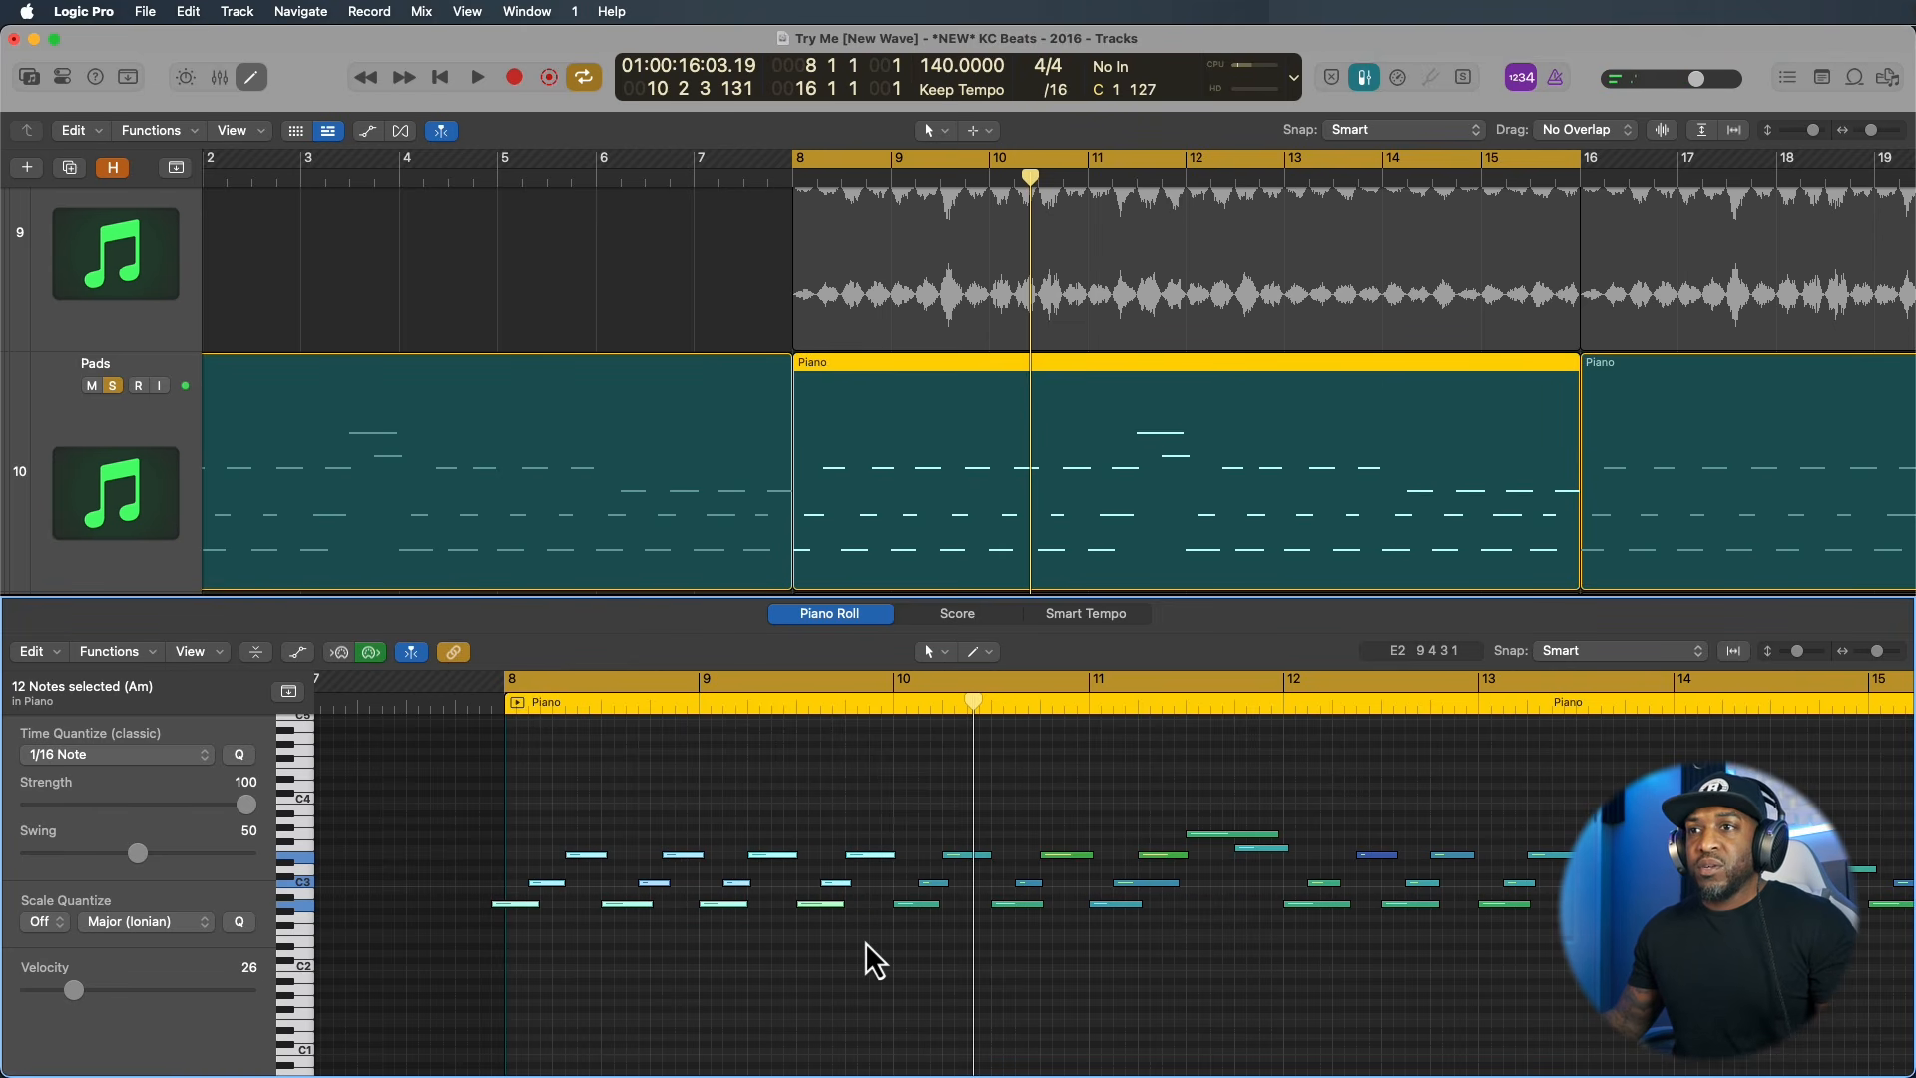
left_click(515, 908)
left_click_drag(509, 908, 522, 910)
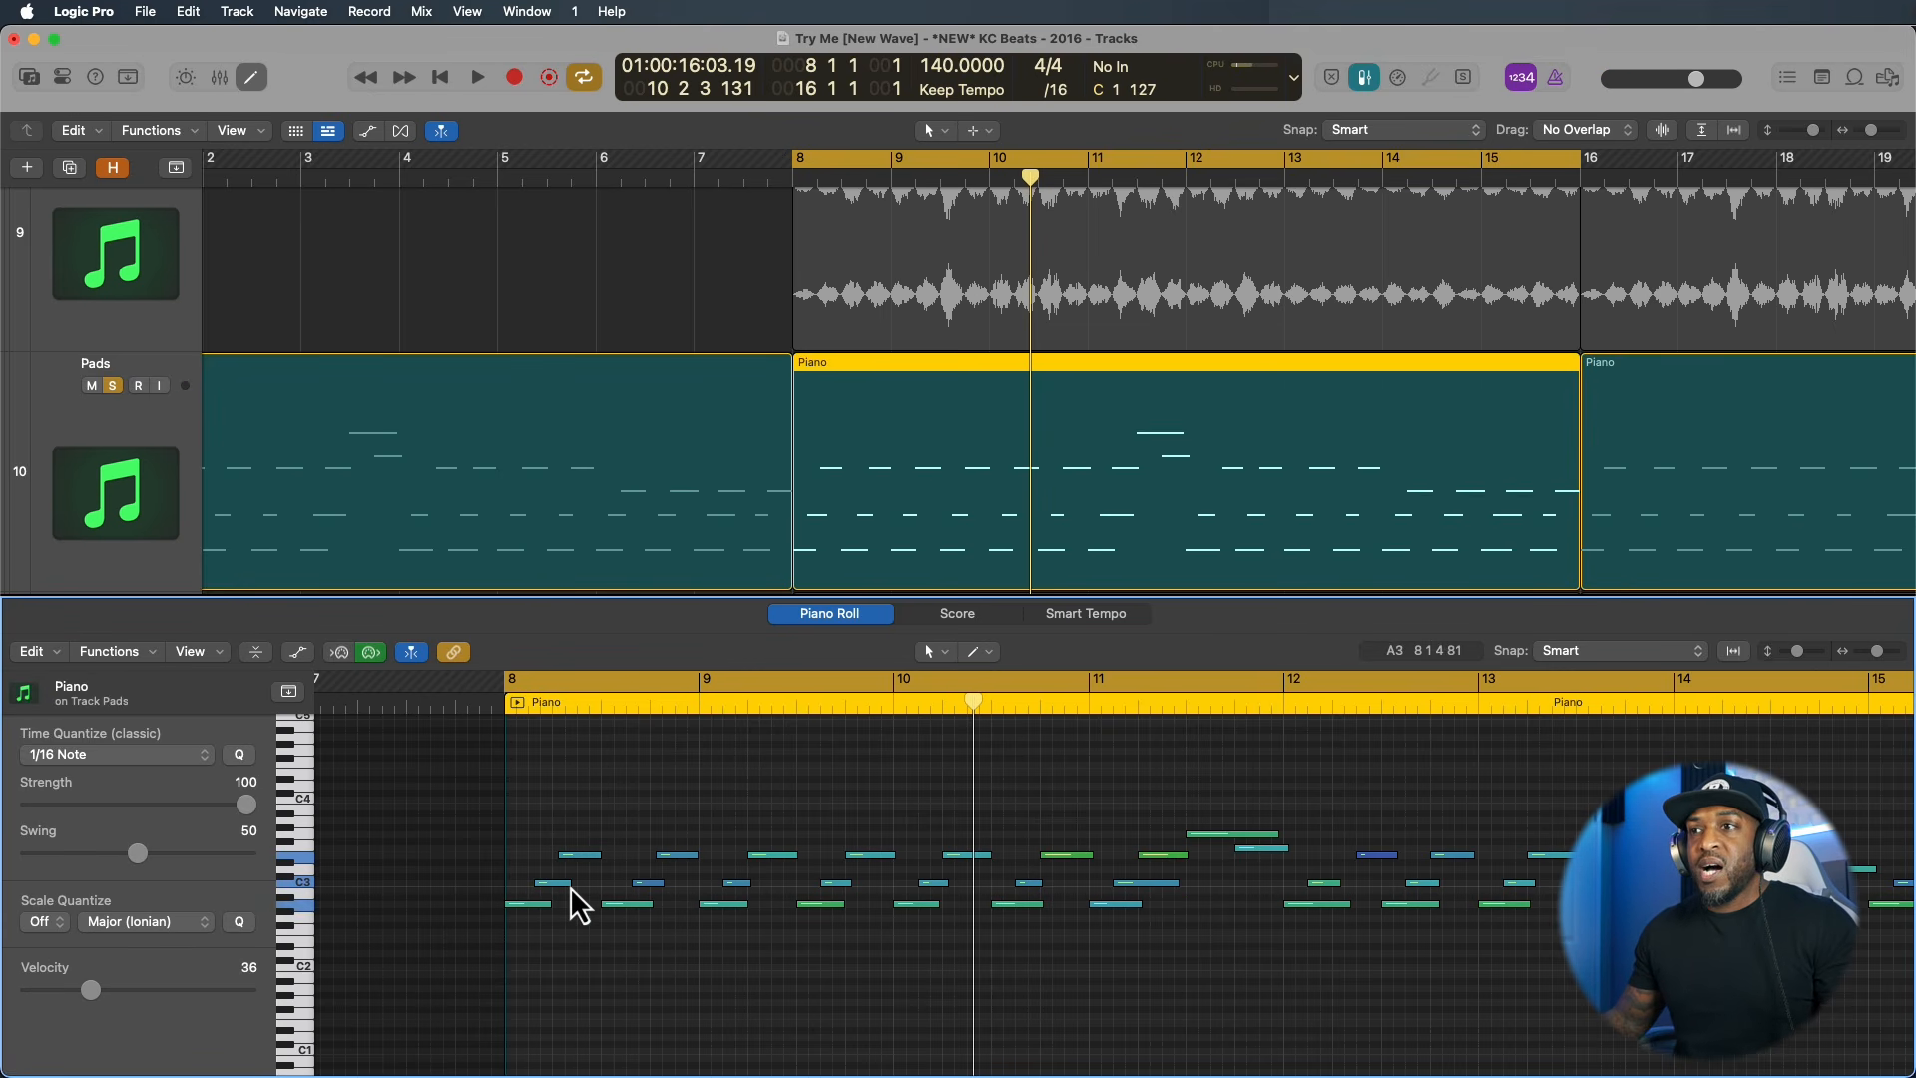
left_click_drag(546, 823, 885, 969)
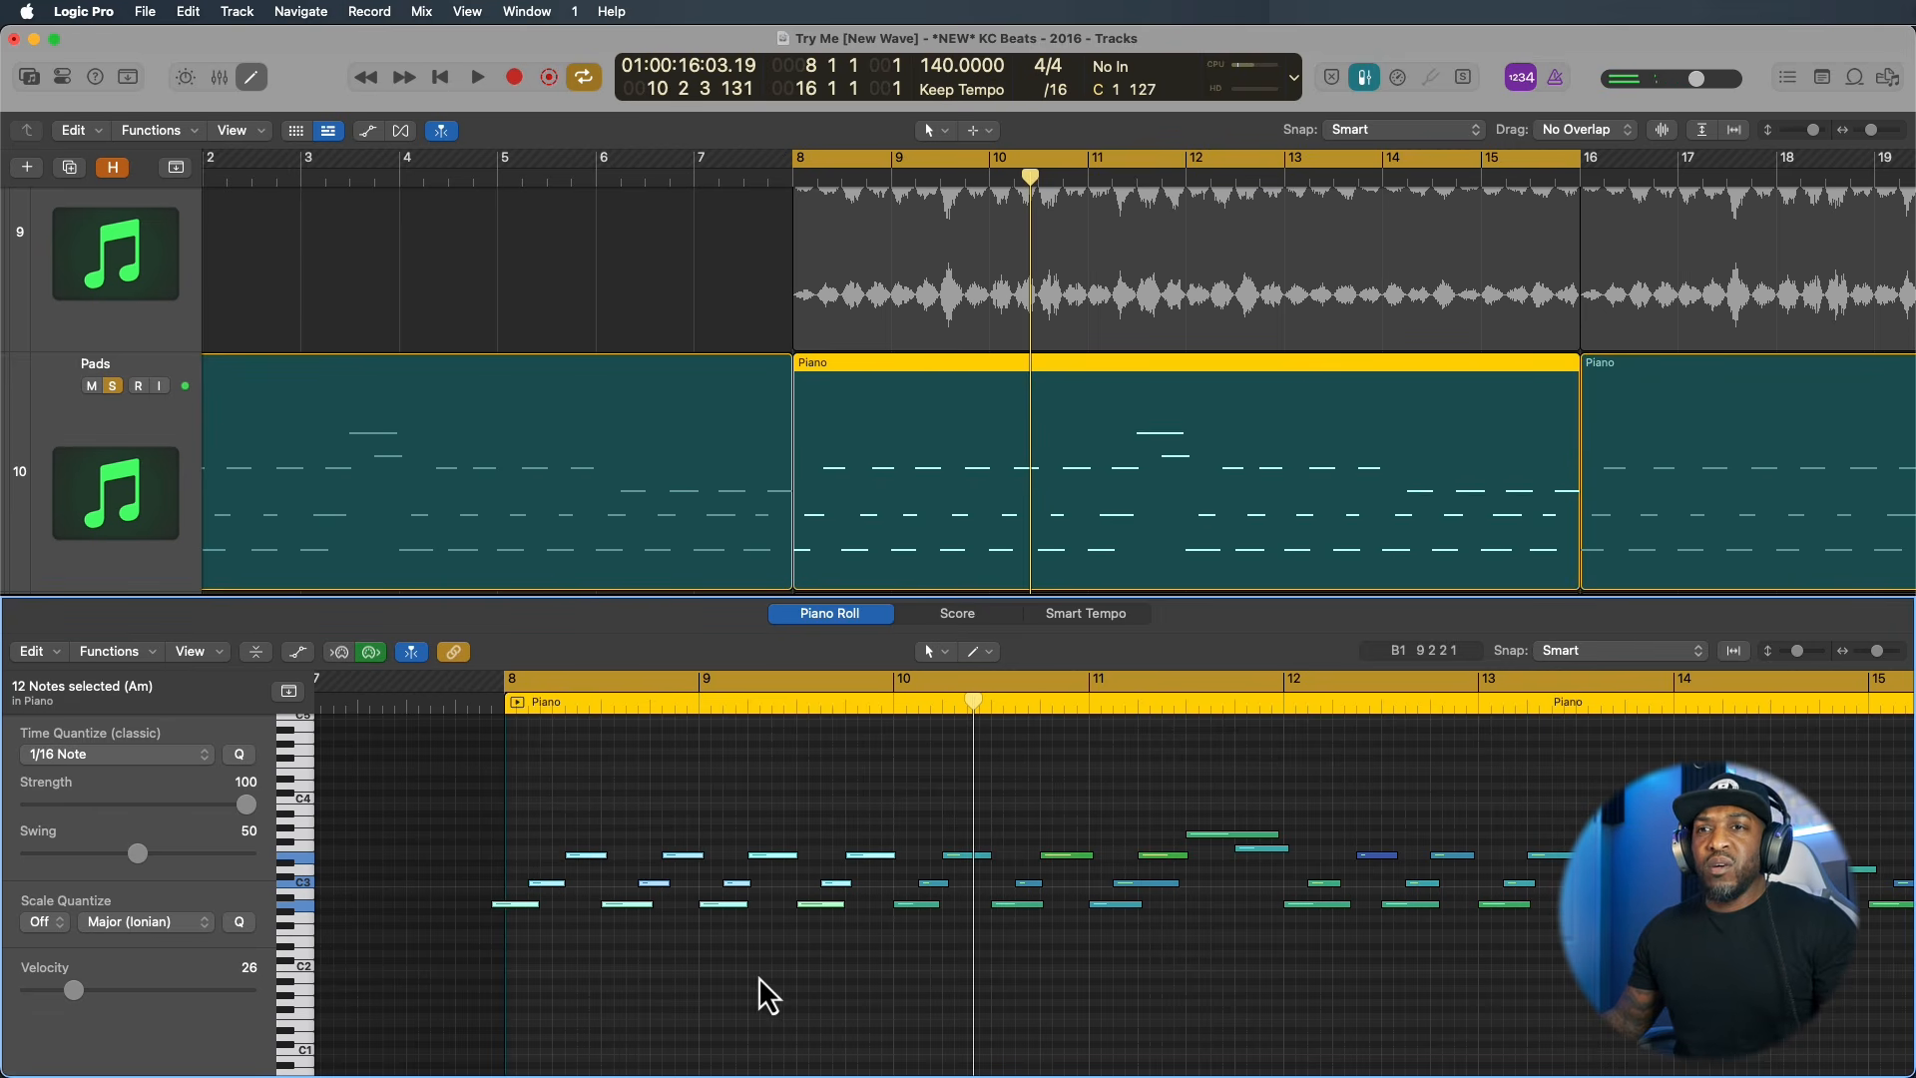
left_click(115, 754)
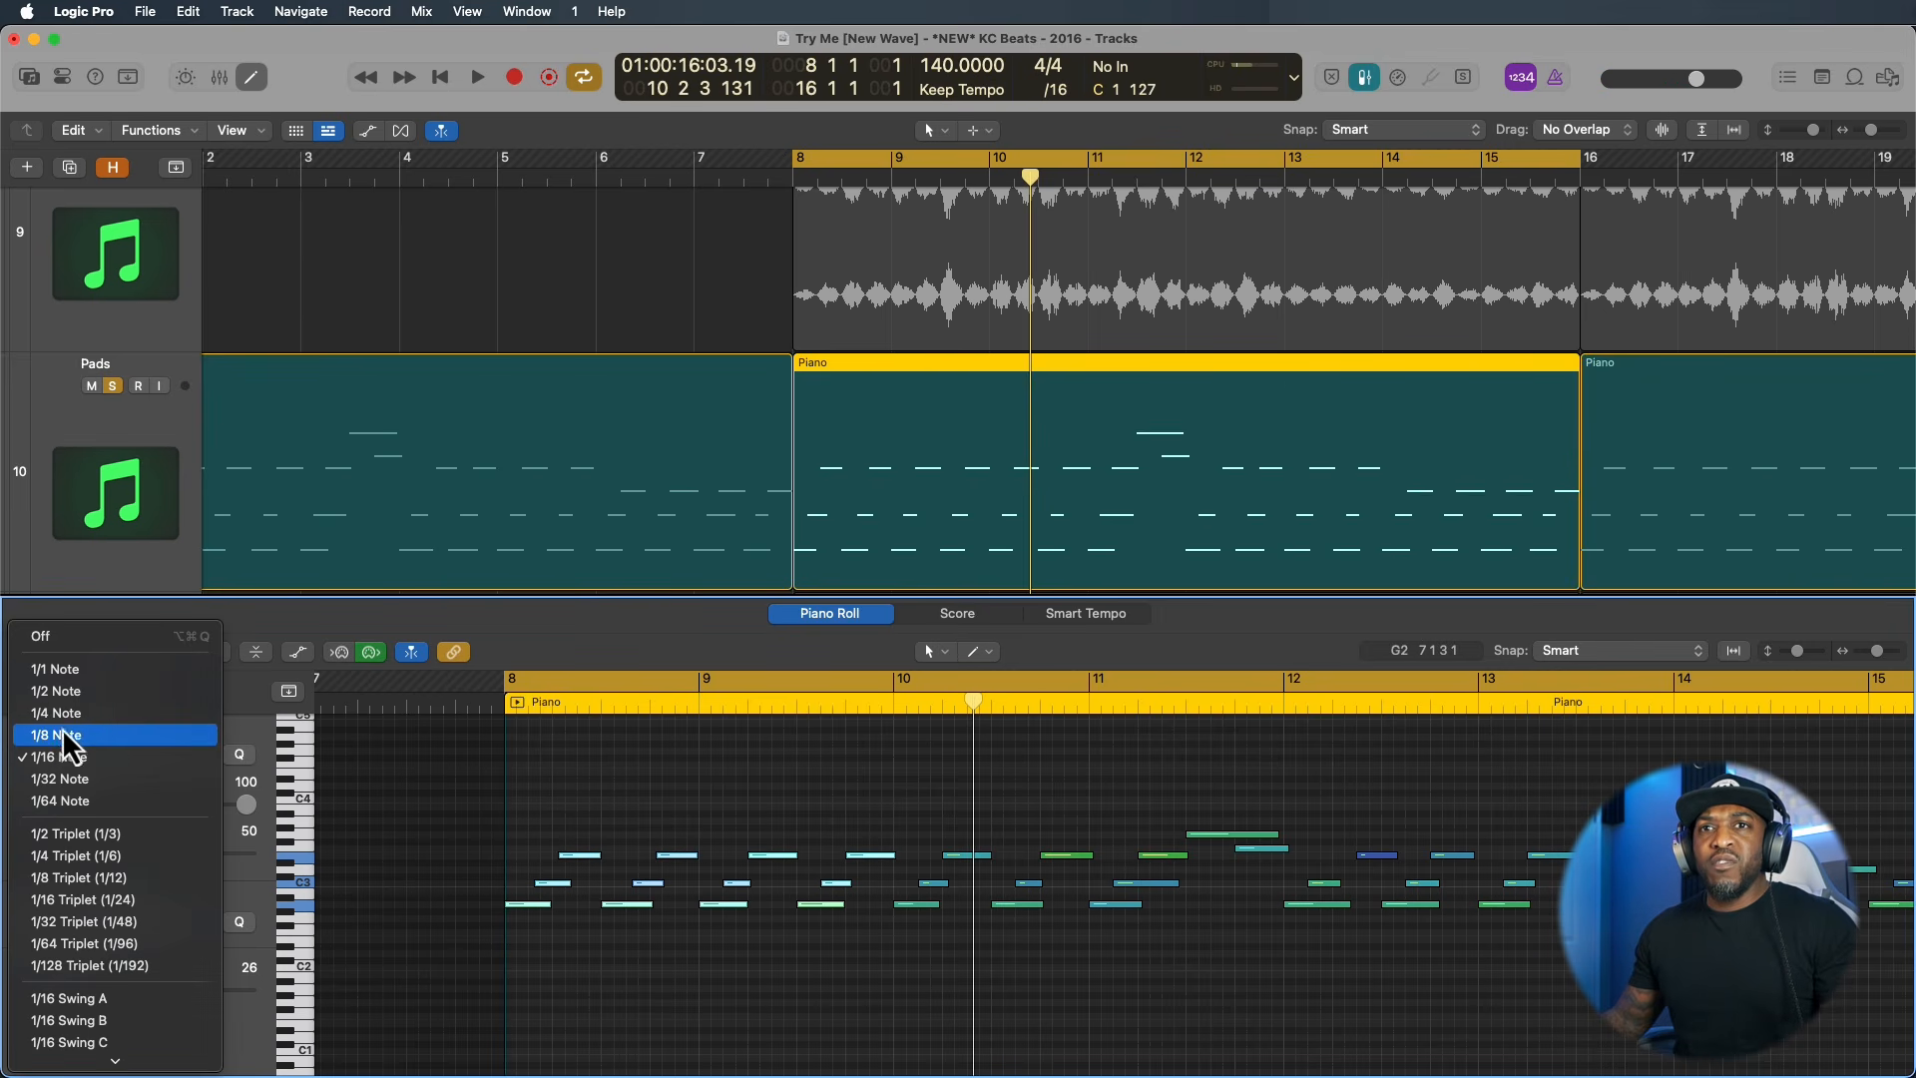
left_click(60, 736)
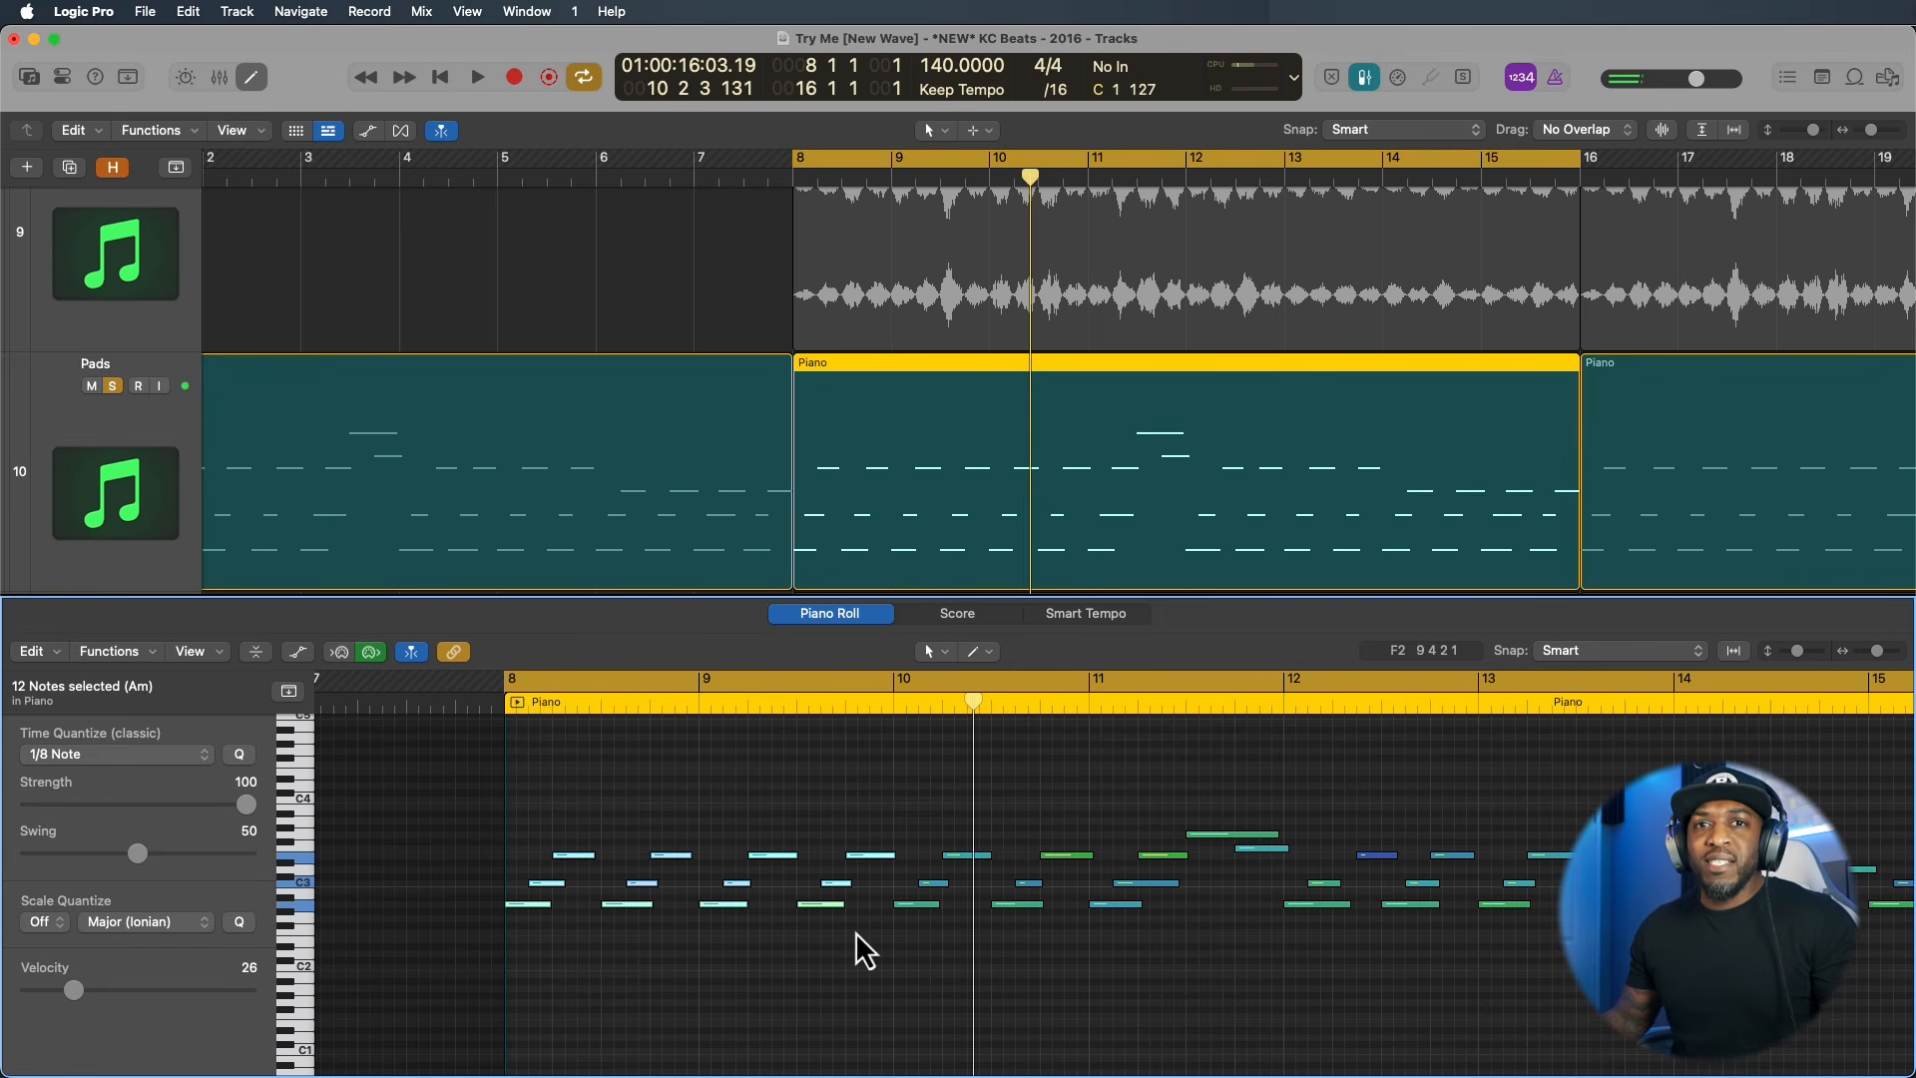
left_click(74, 759)
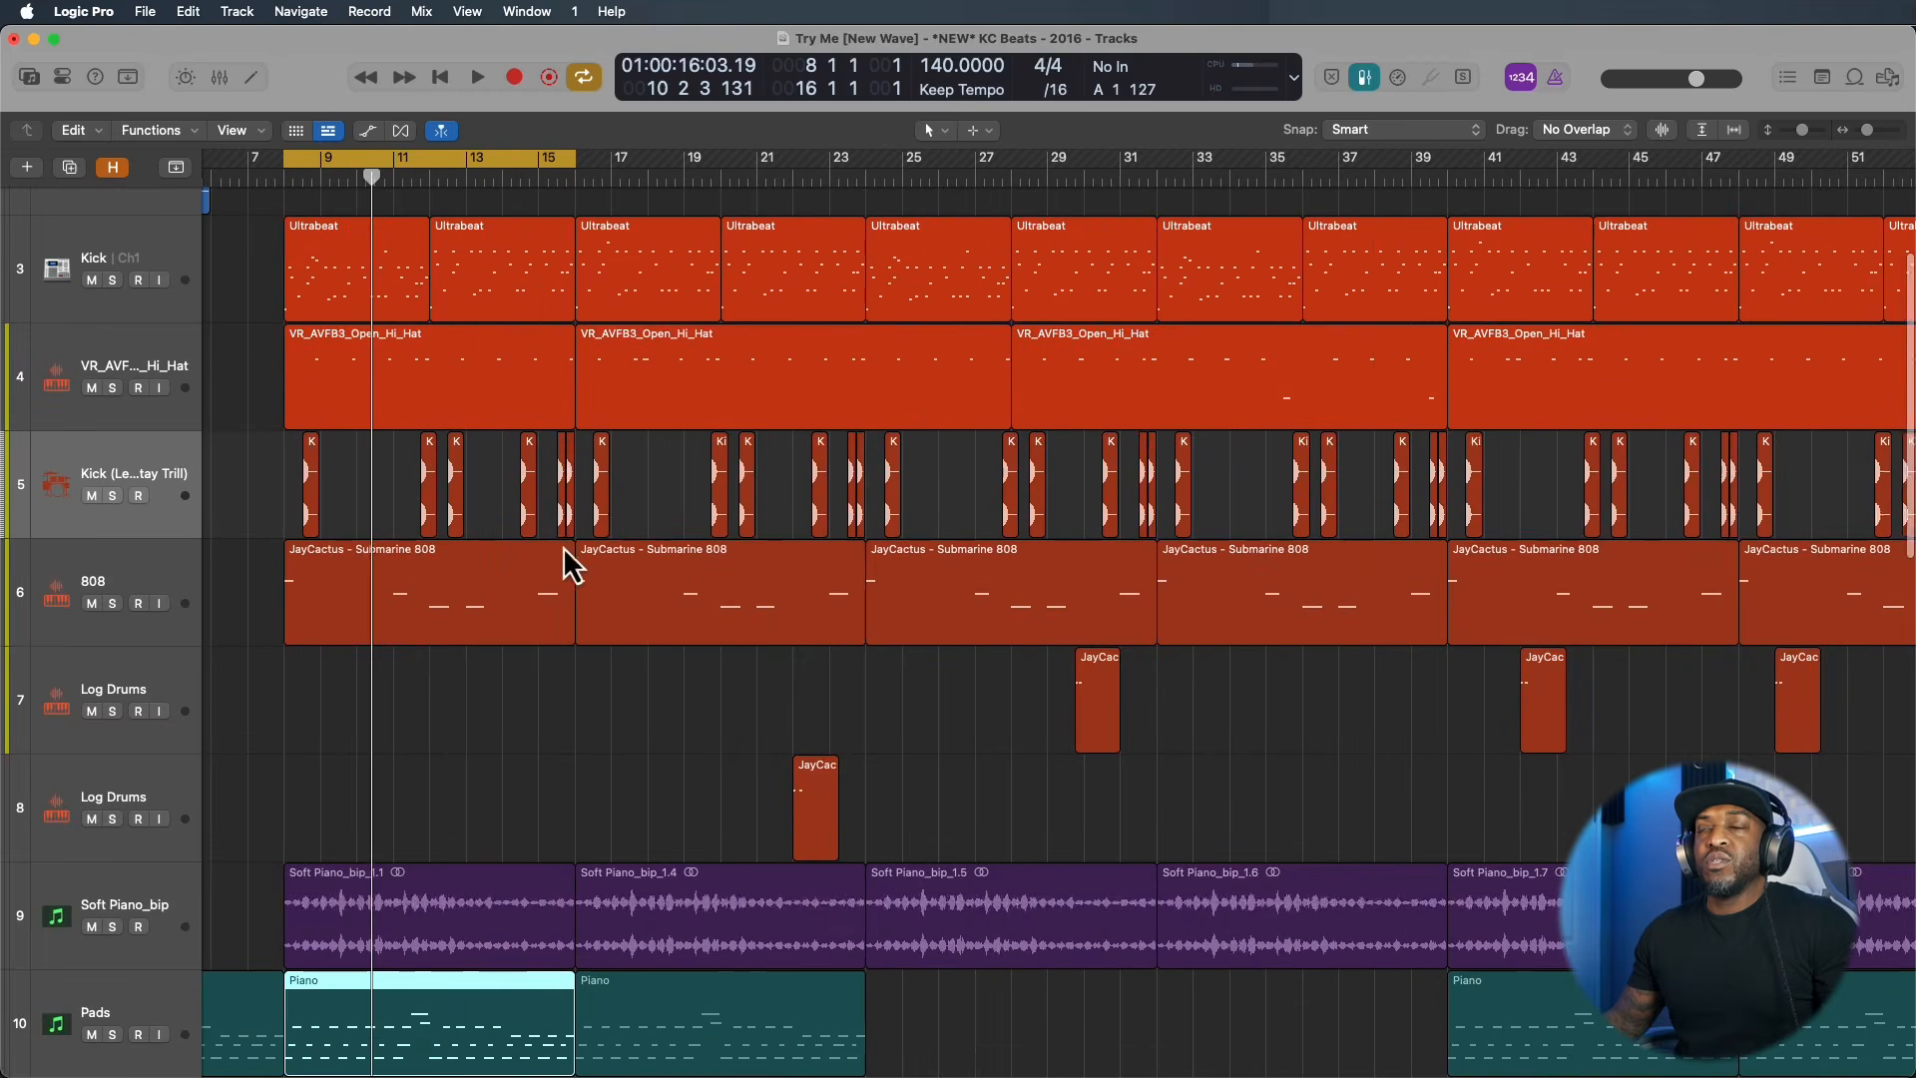
Solo the Wiley vocal track at the top of the arrangement.
scroll(597, 461, "up", 5)
scroll(590, 455, "up", 3)
scroll(578, 455, "left", 5)
scroll(545, 457, "up", 3)
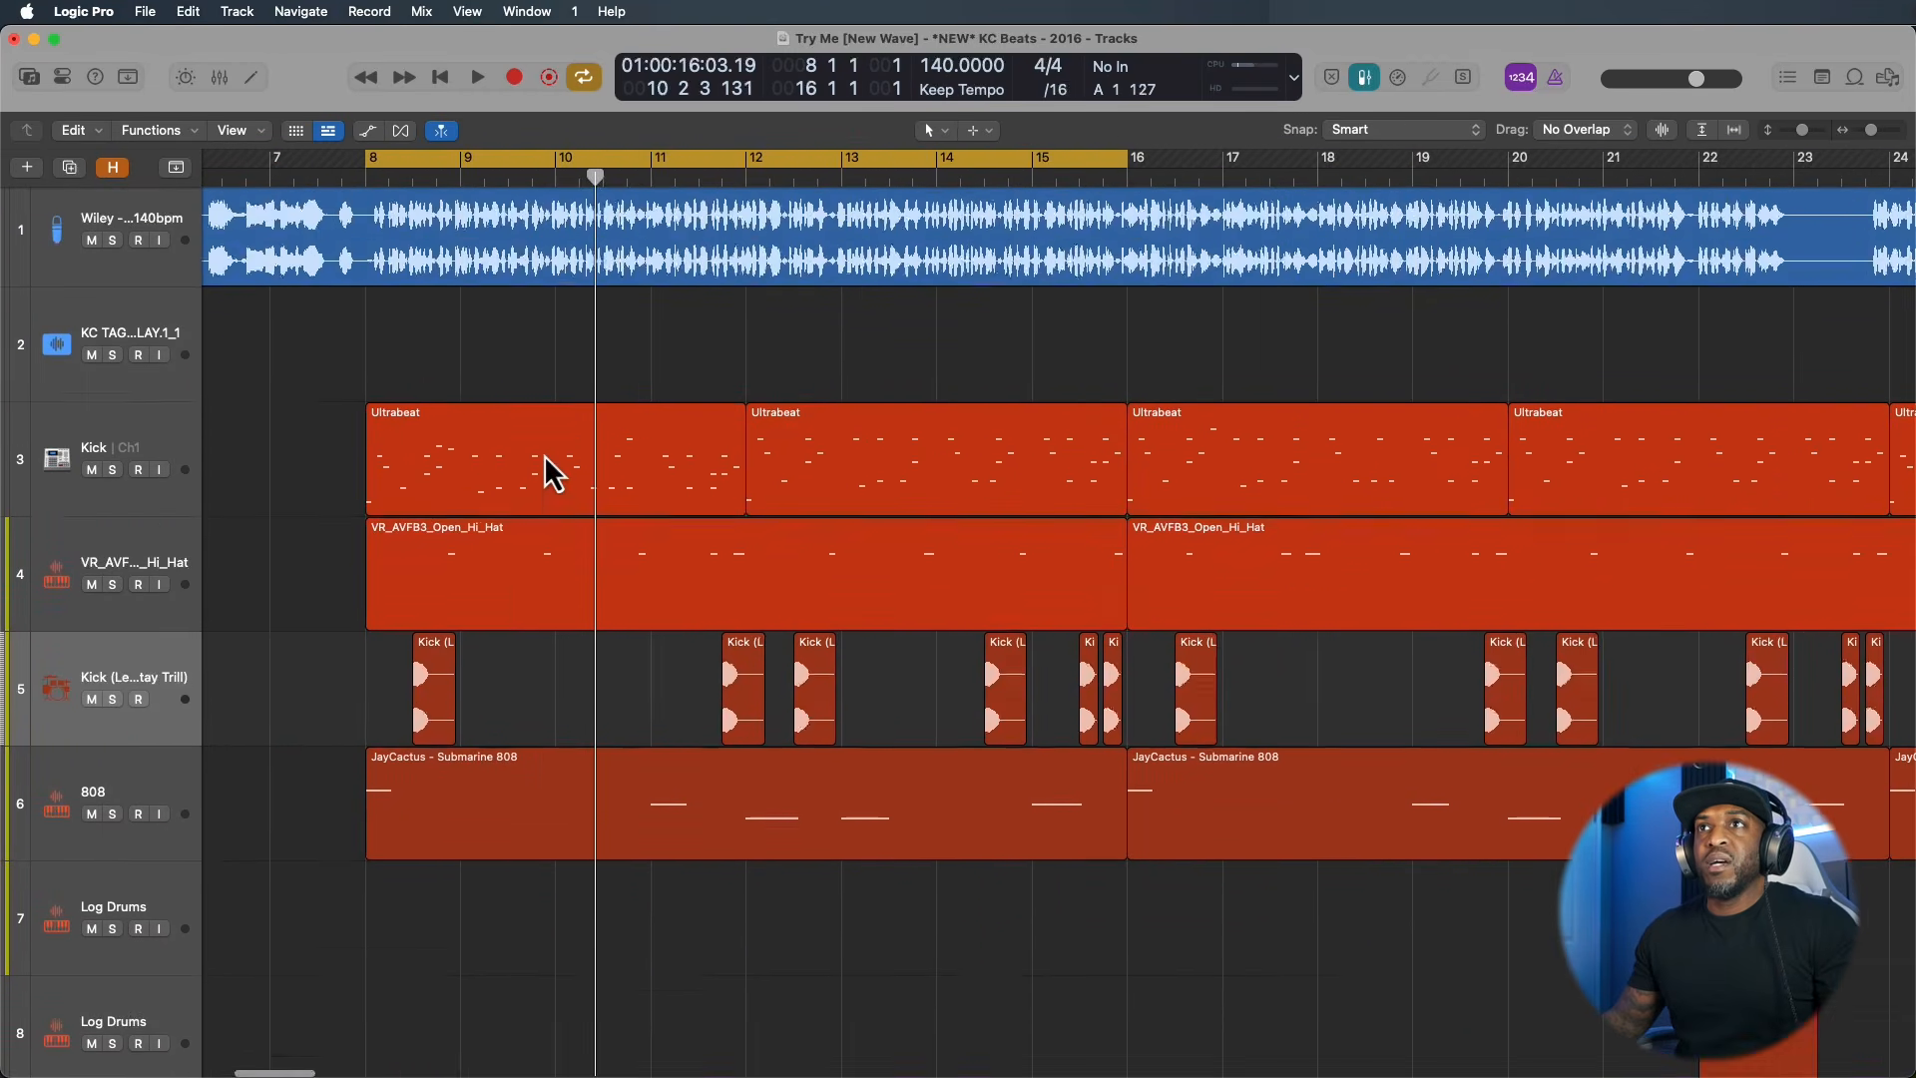
scroll(547, 467, "up", 2)
scroll(547, 467, "up", 3)
scroll(479, 423, "up", 5)
scroll(475, 421, "left", 1)
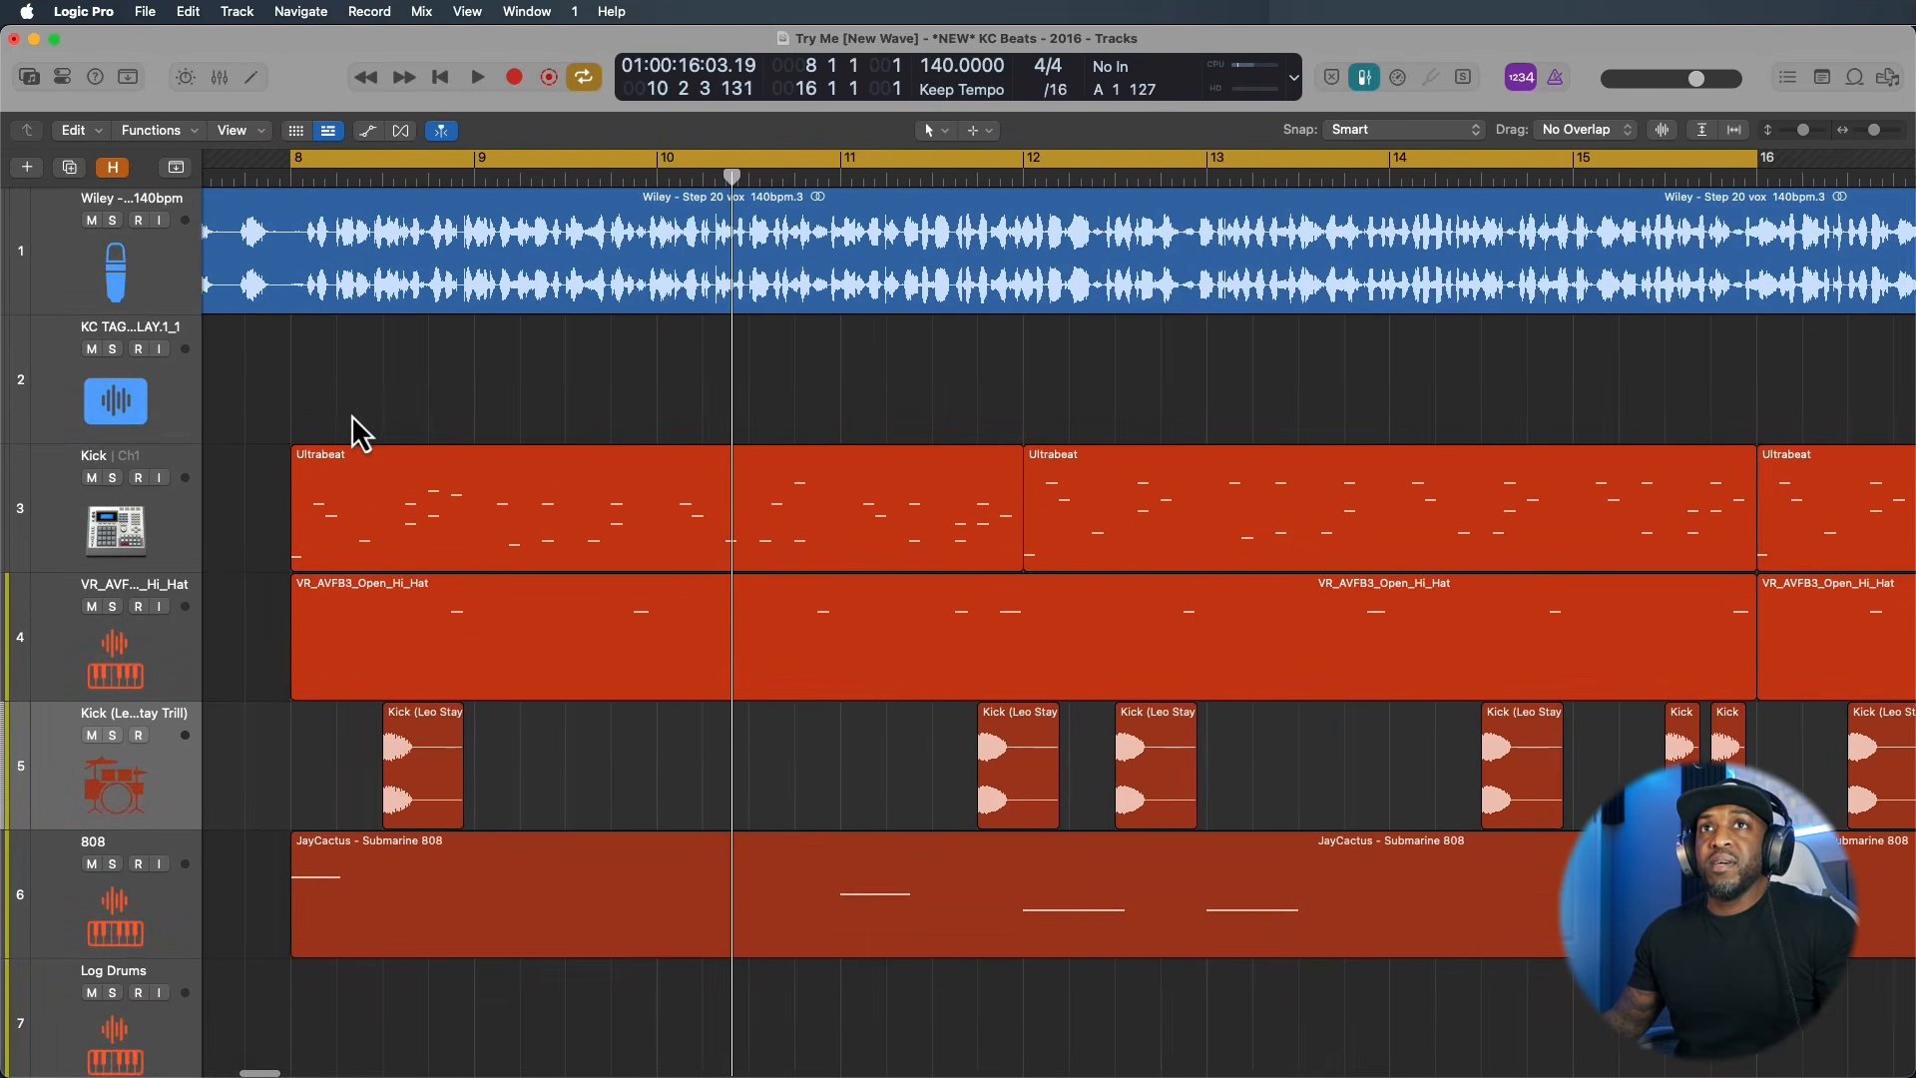
scroll(351, 415, "up", 5)
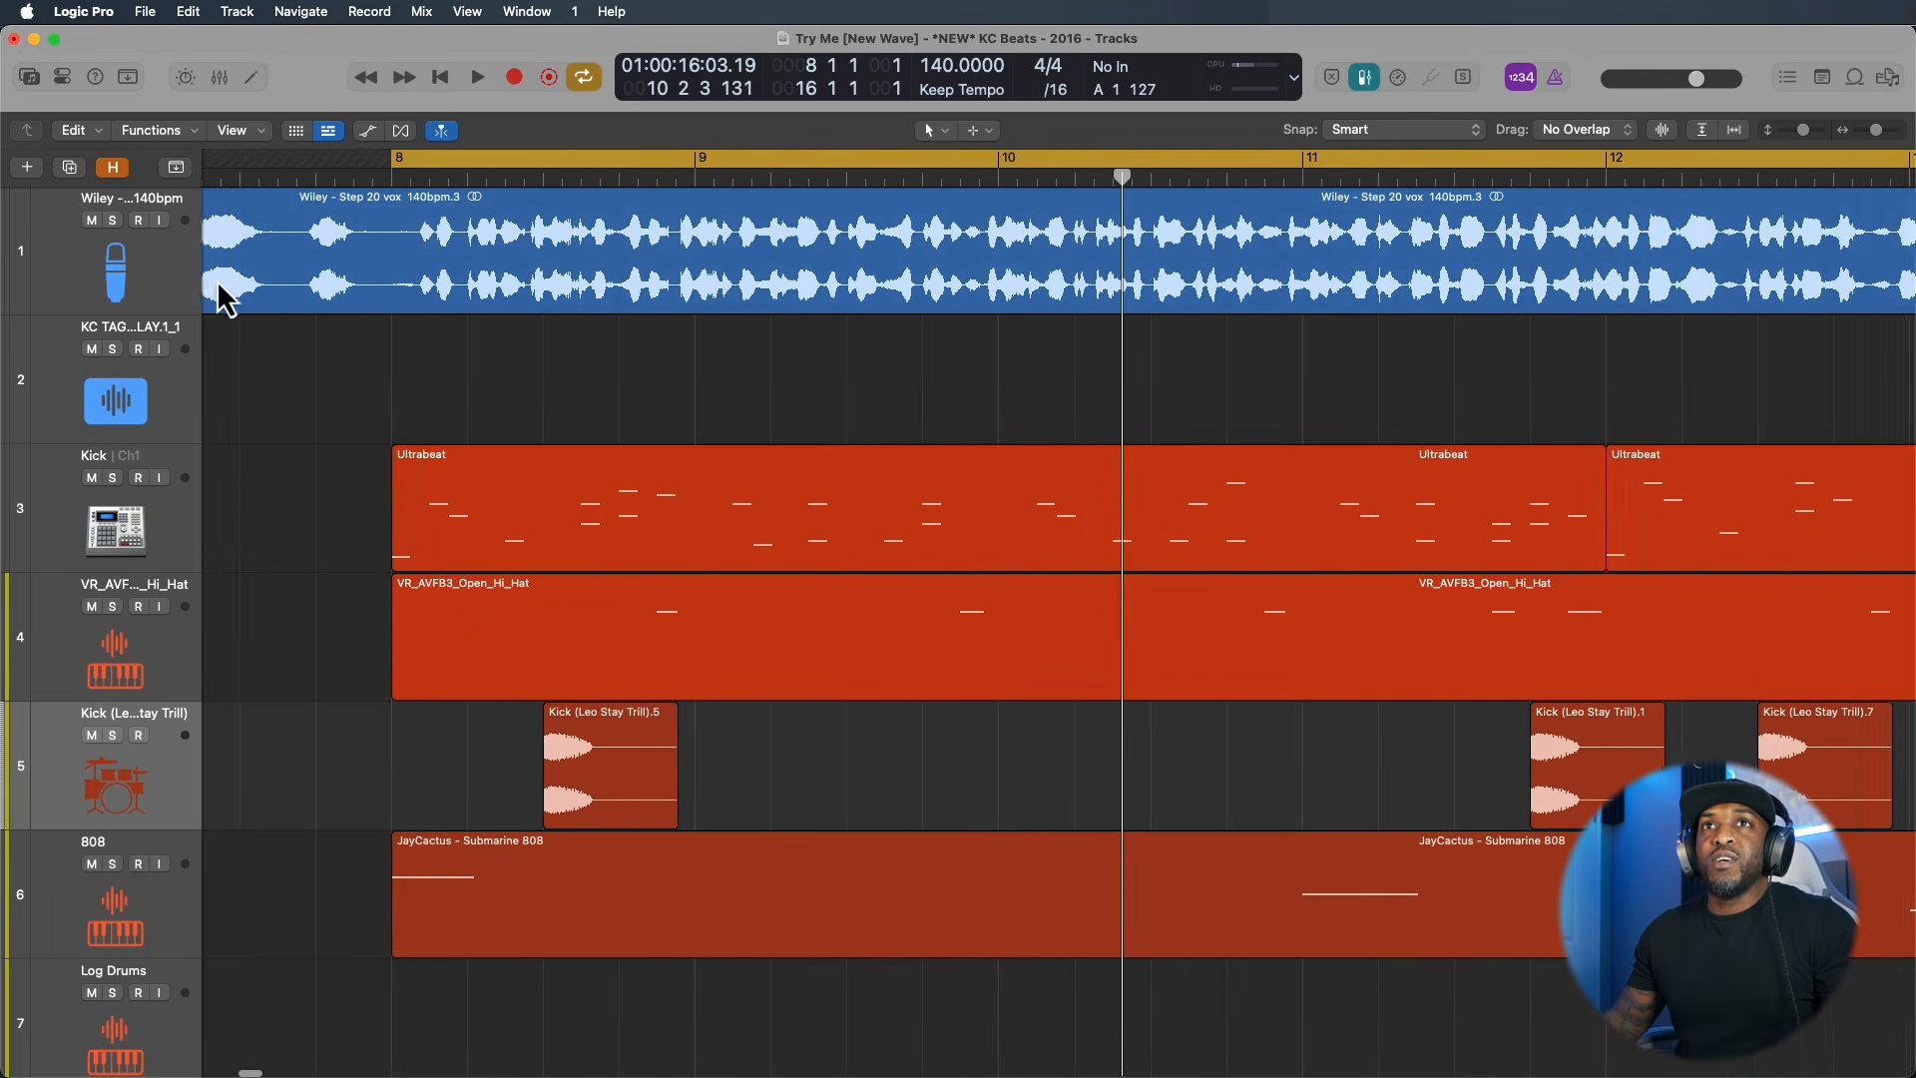
scroll(217, 283, "right", 1)
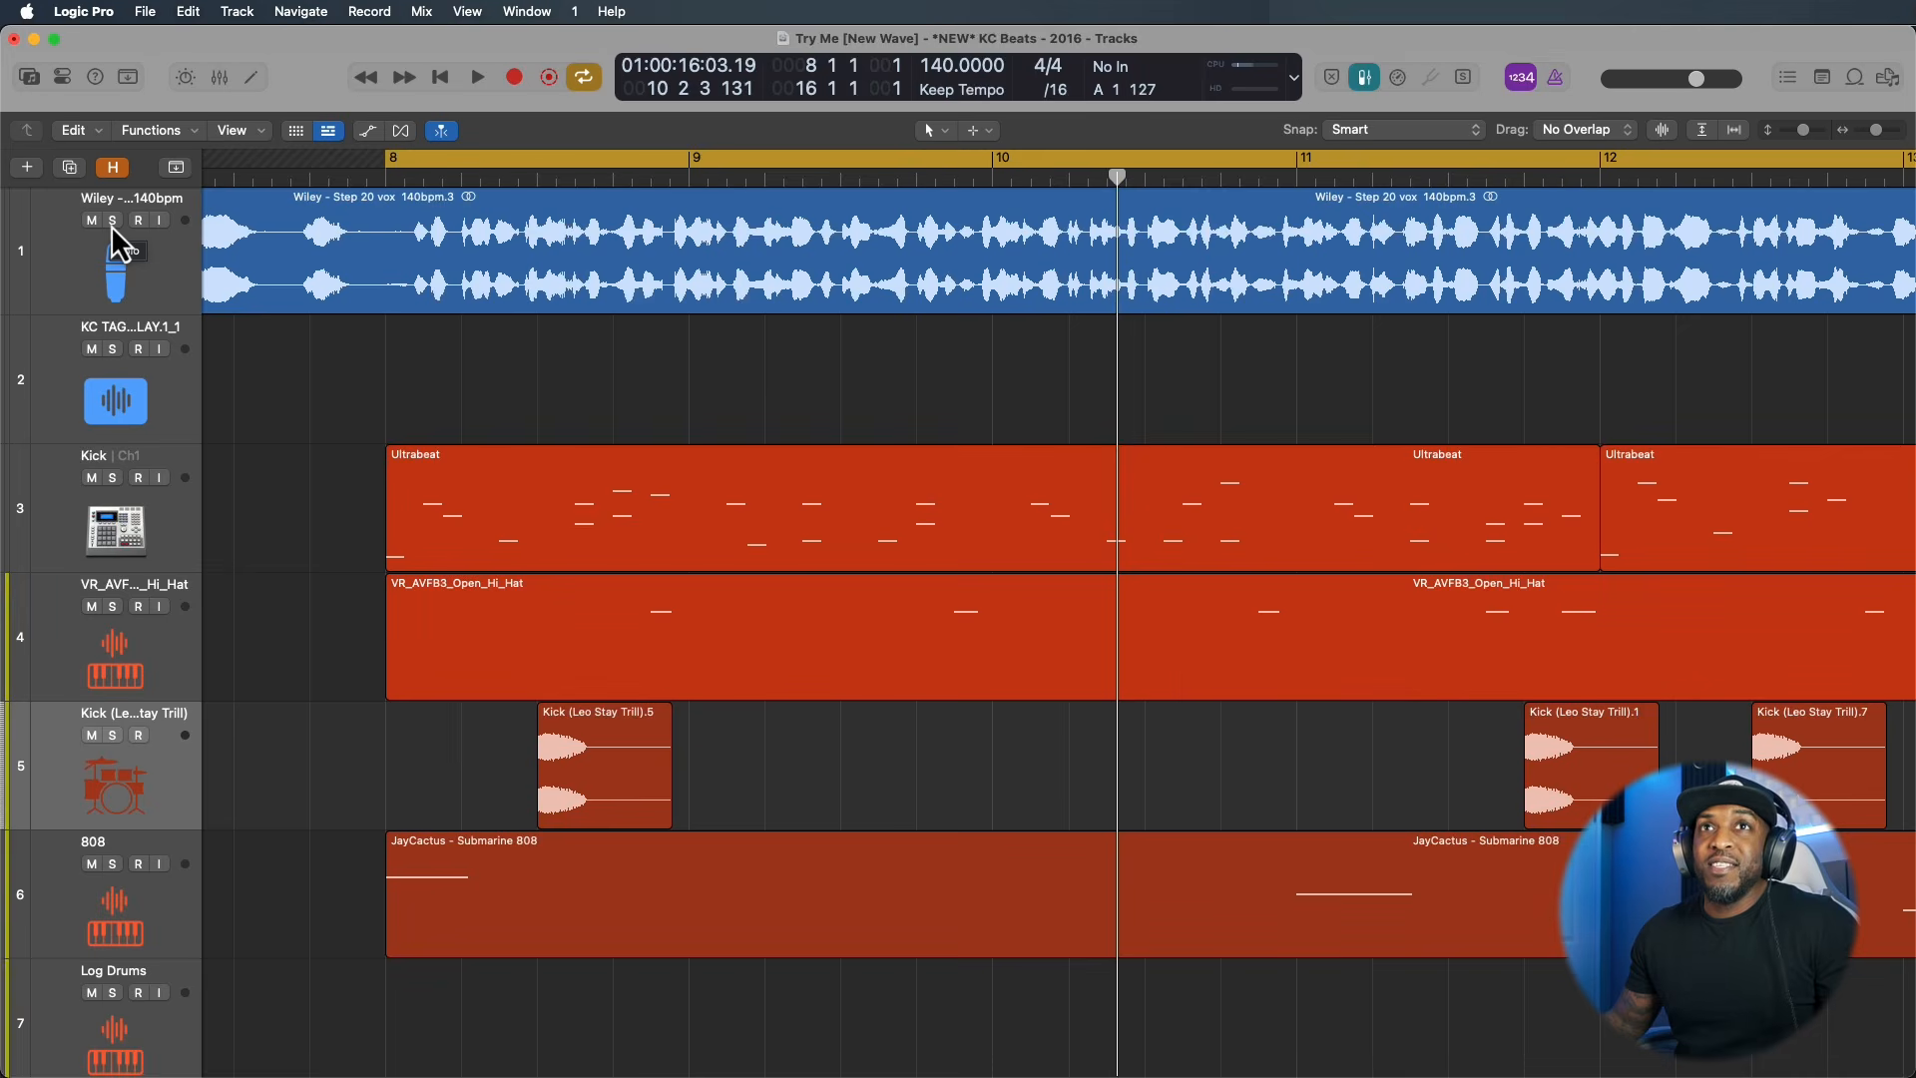
left_click(113, 220)
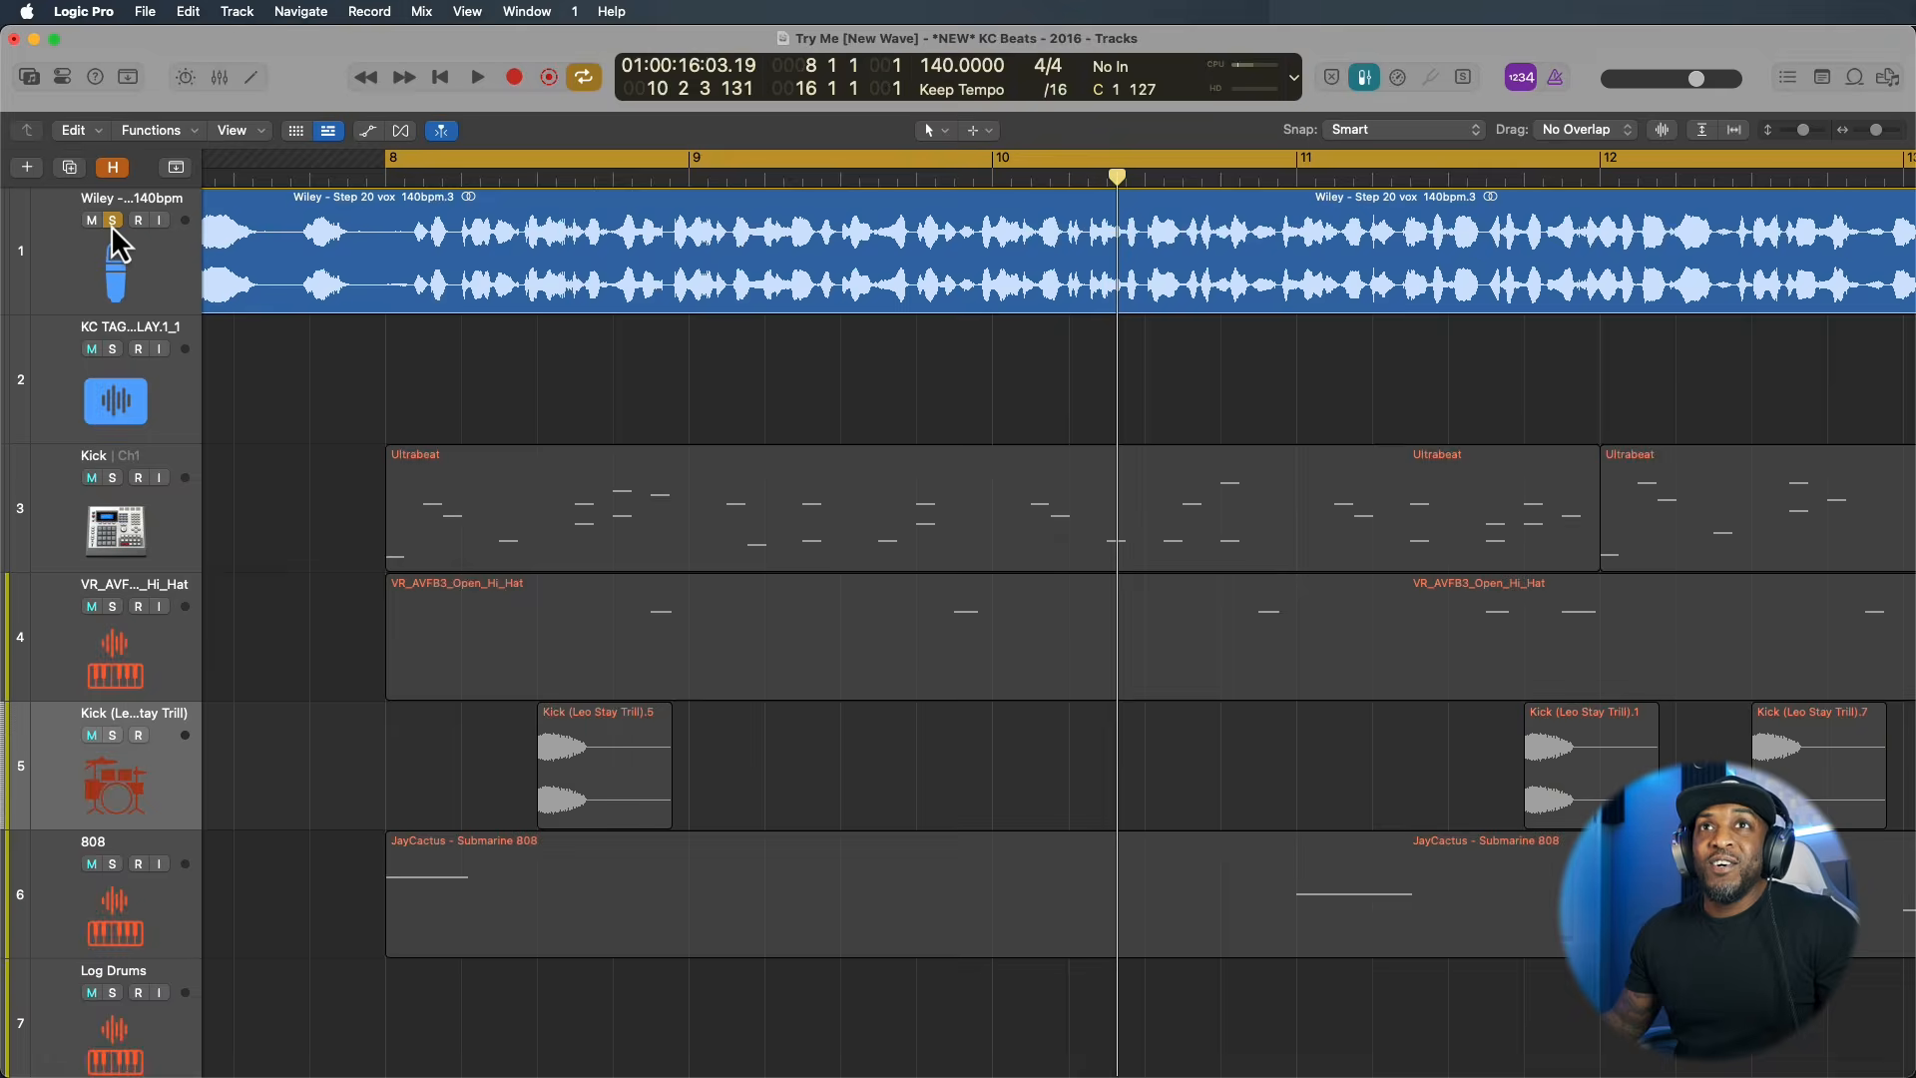
Set the cycle range from bar 8 to bar 10 and play back the soloed vocal.
scroll(429, 311, "up", 2)
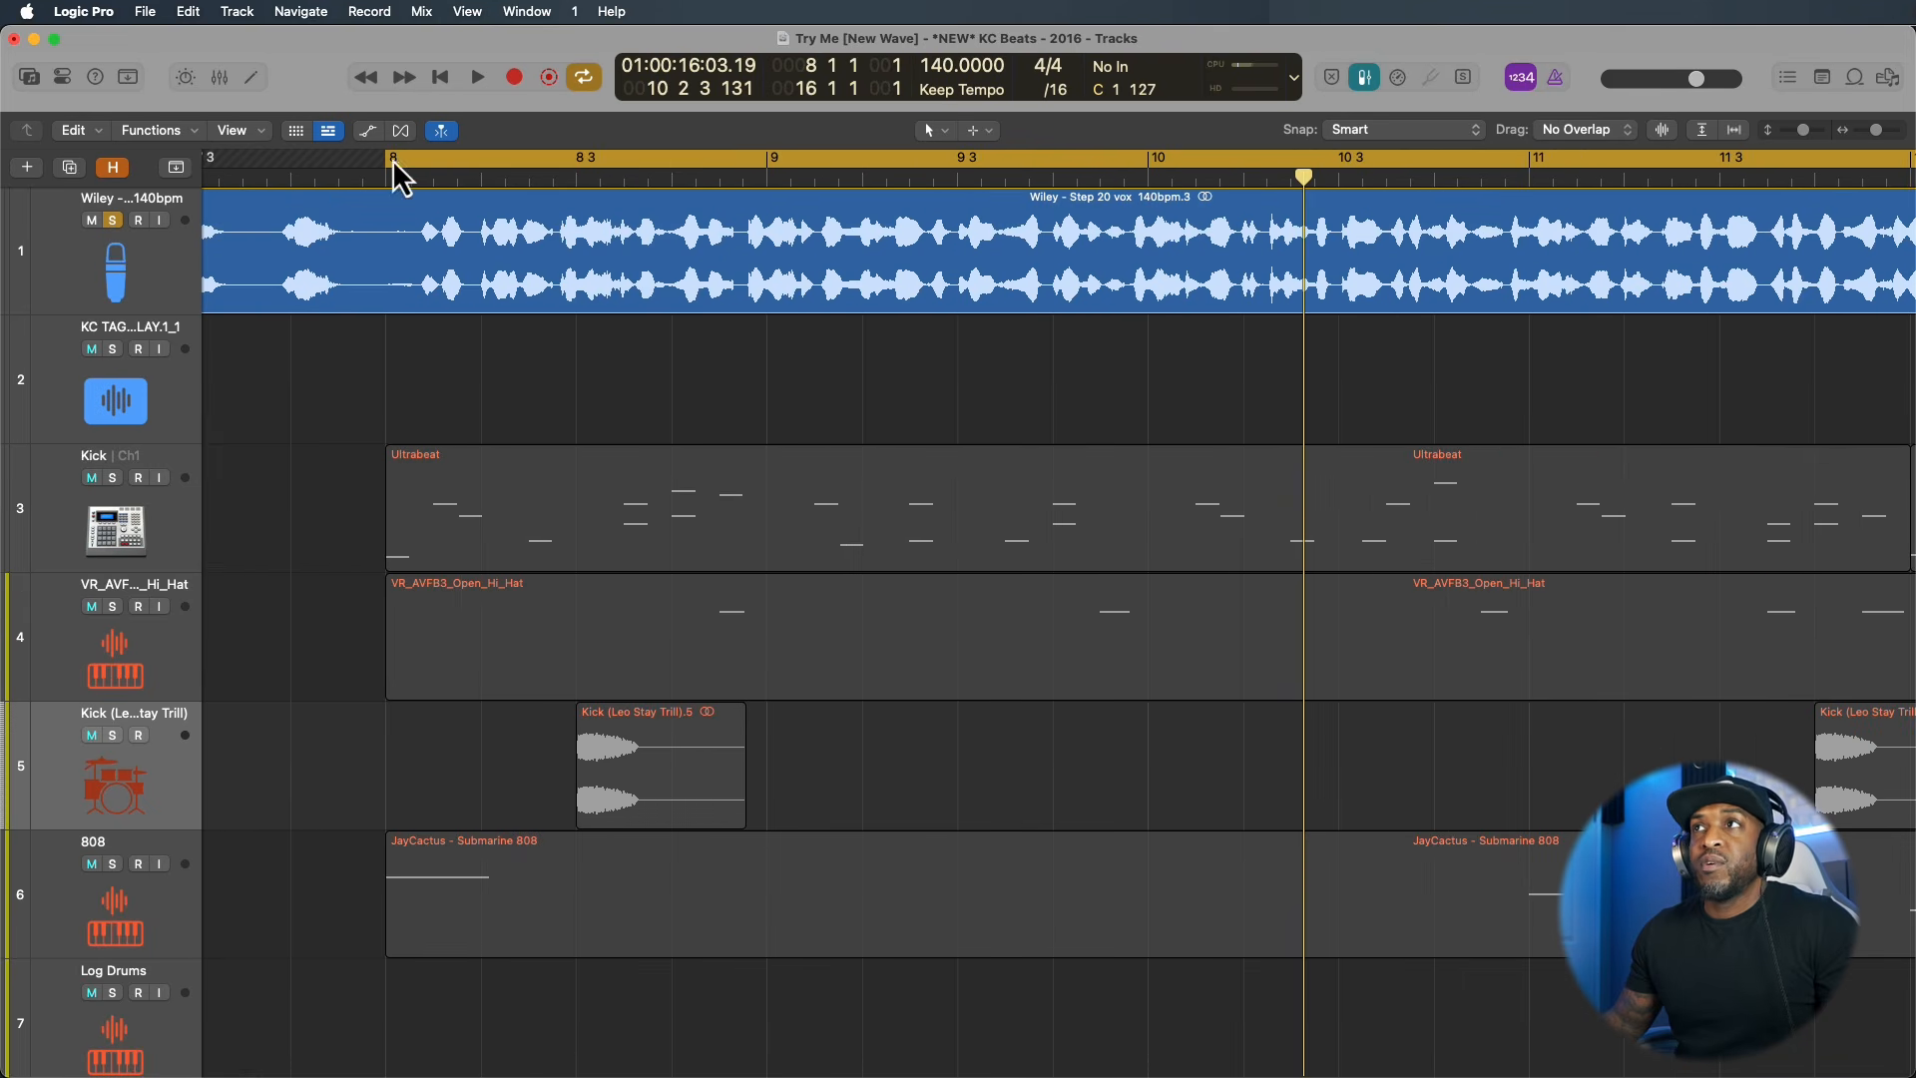
left_click_drag(396, 177, 1147, 181)
key("space")
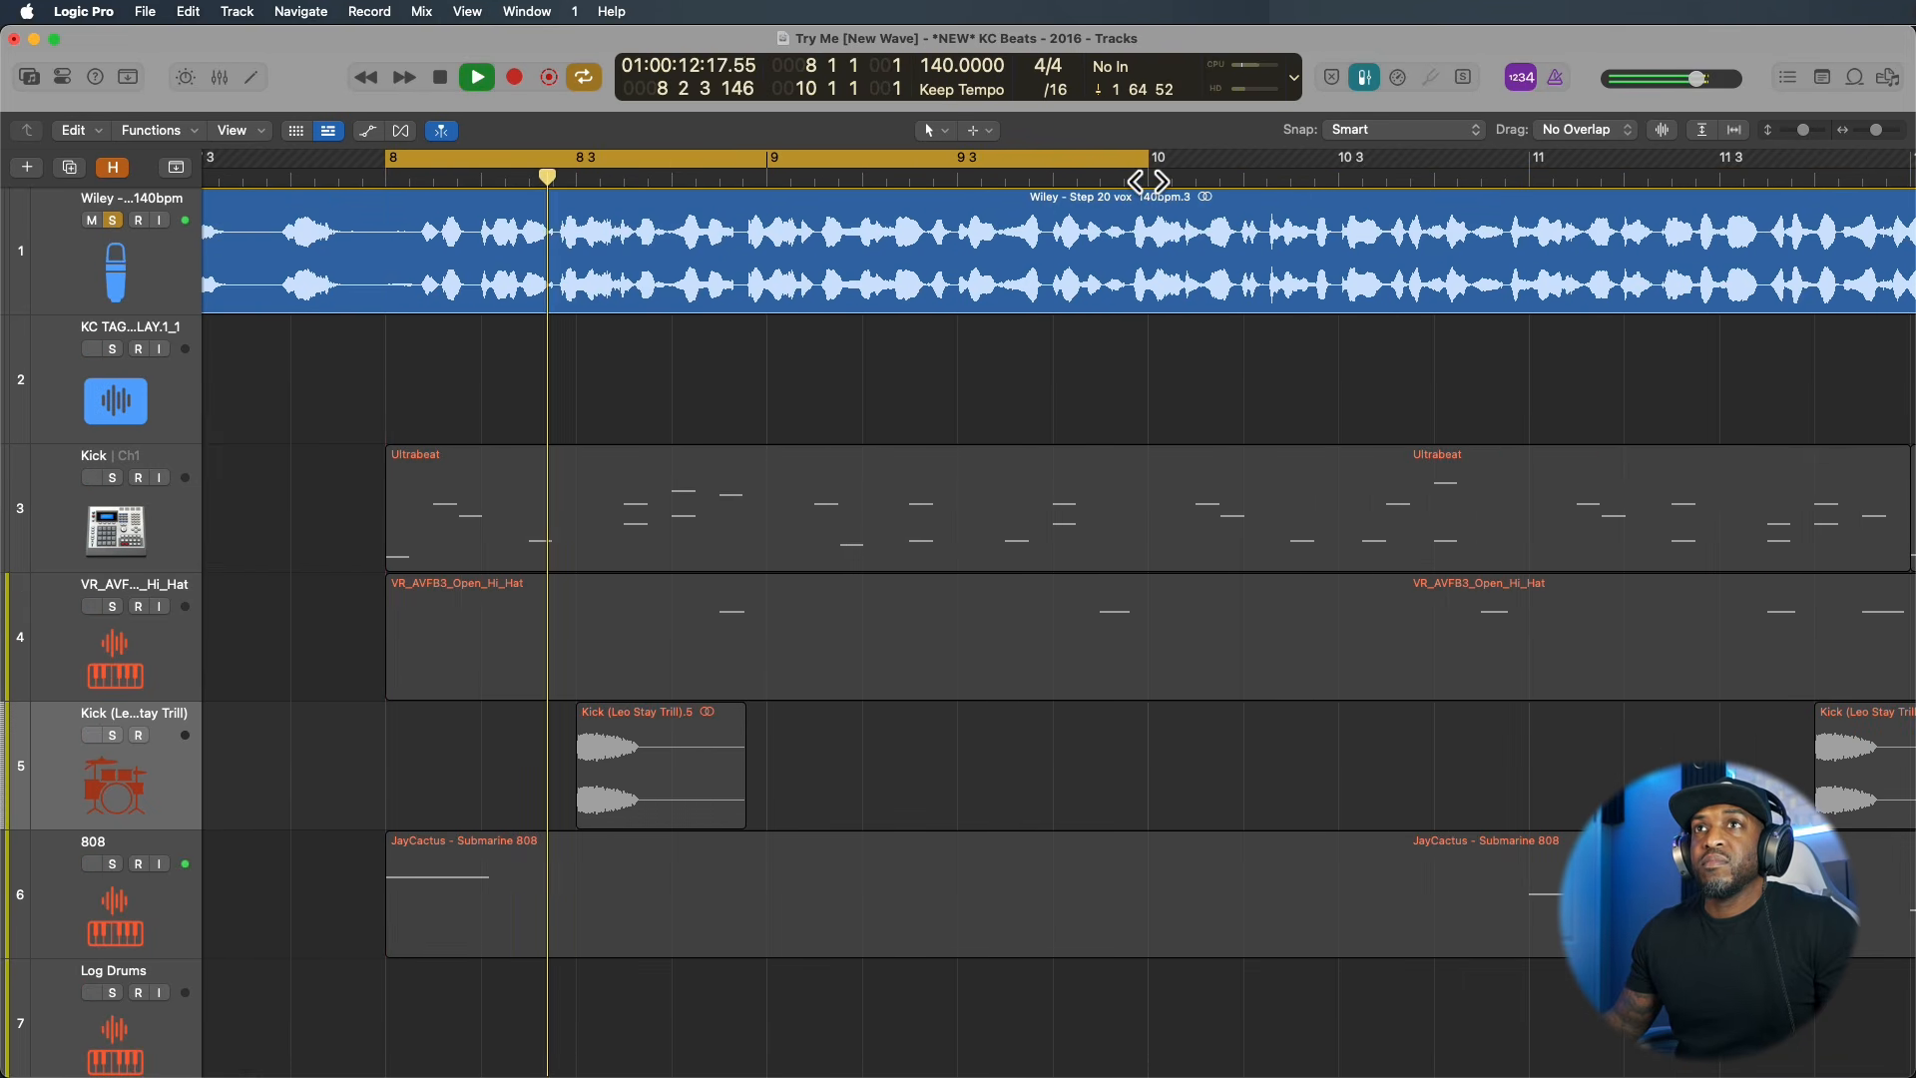
key("space")
Marquee the quiet passage between the vocal phrases around the start of bar 8 and play it.
scroll(440, 260, "up", 5)
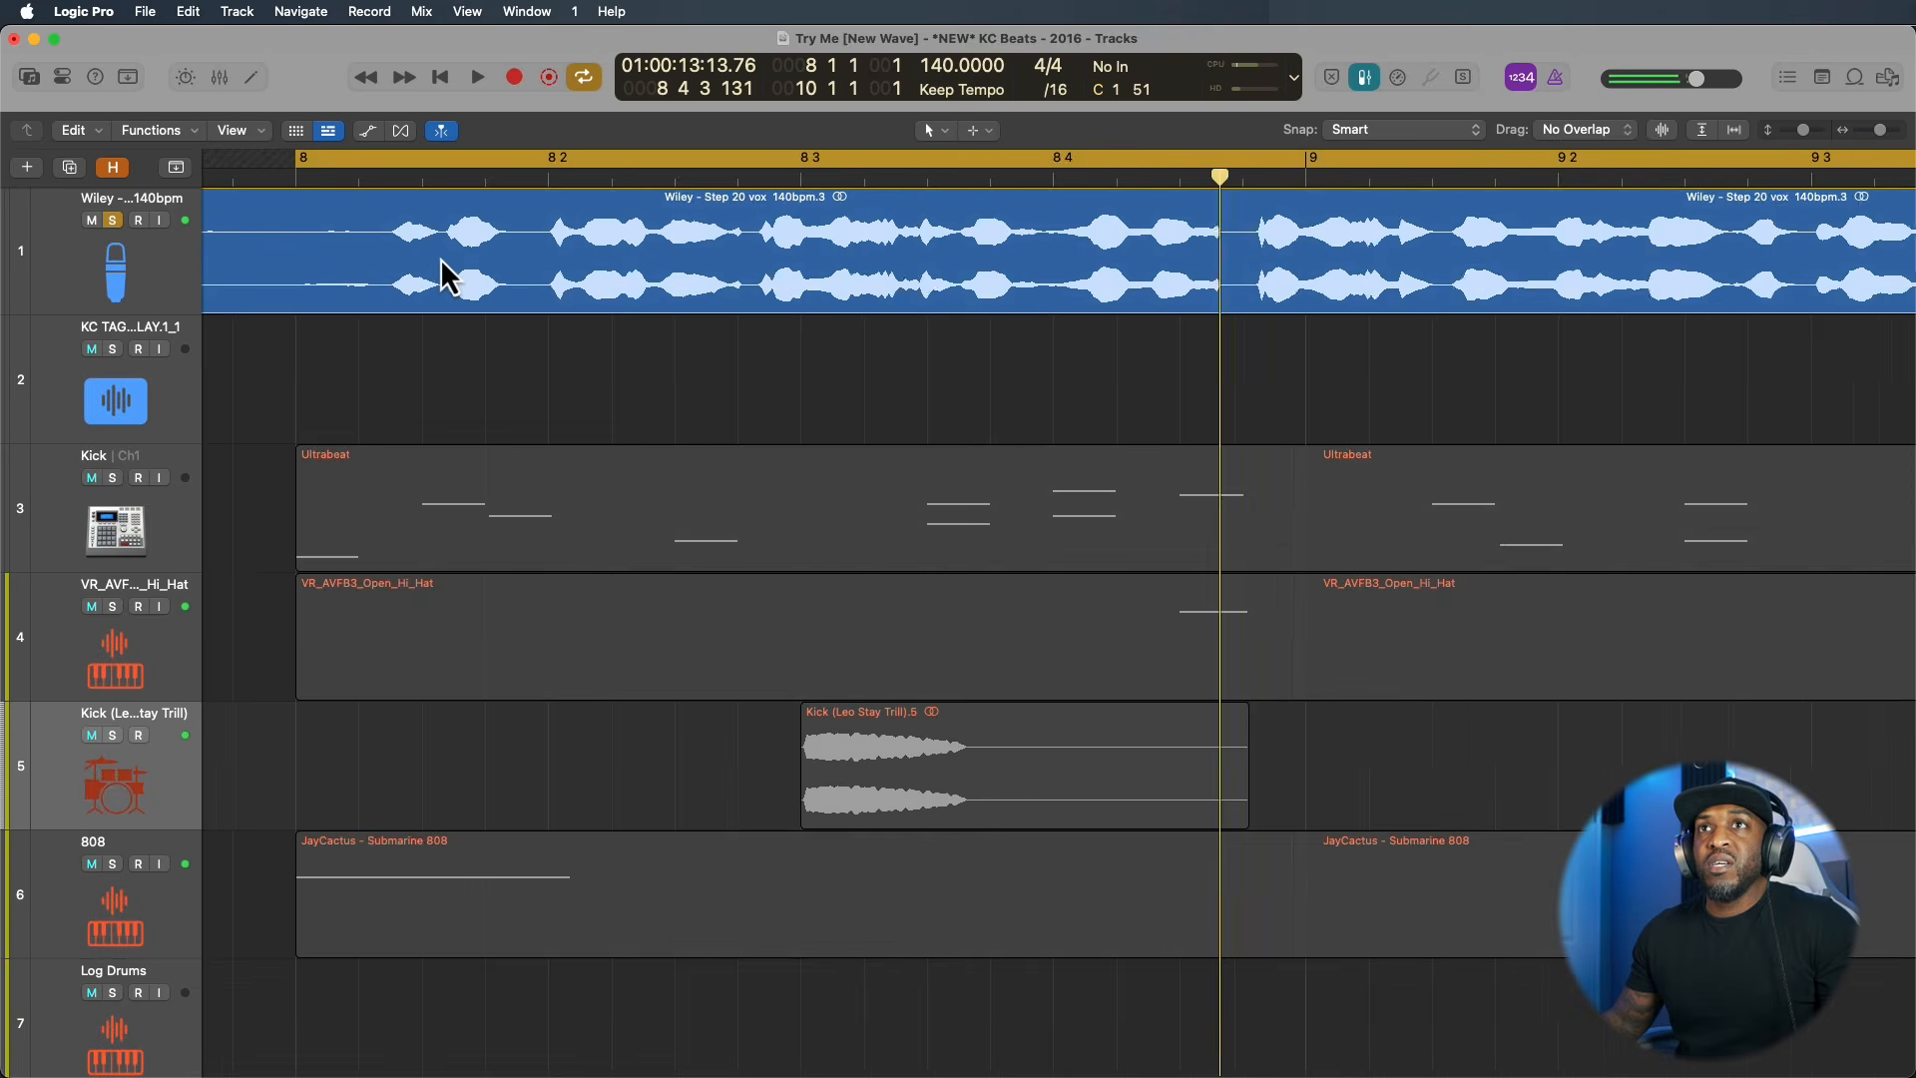
scroll(440, 260, "down", 1)
scroll(437, 264, "up", 3)
scroll(436, 270, "up", 4)
scroll(435, 271, "up", 6)
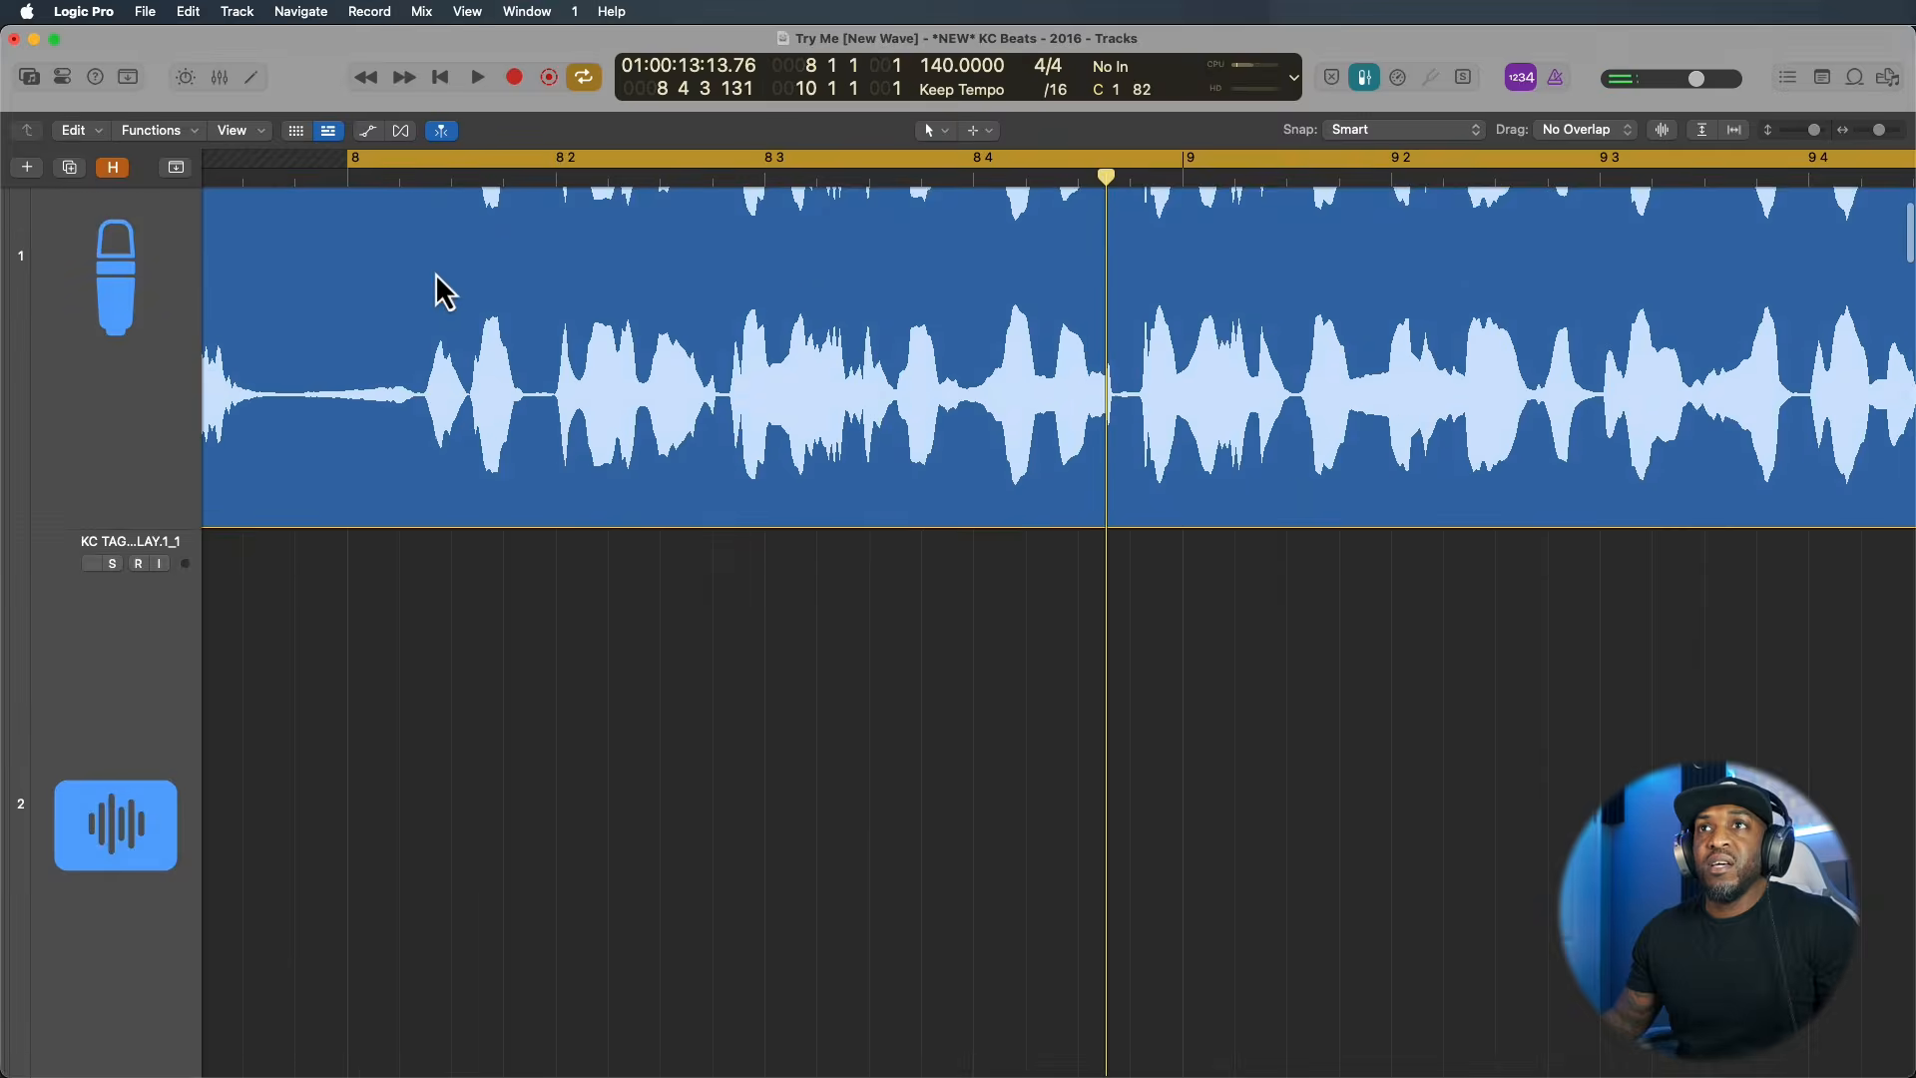
scroll(399, 314, "left", 5)
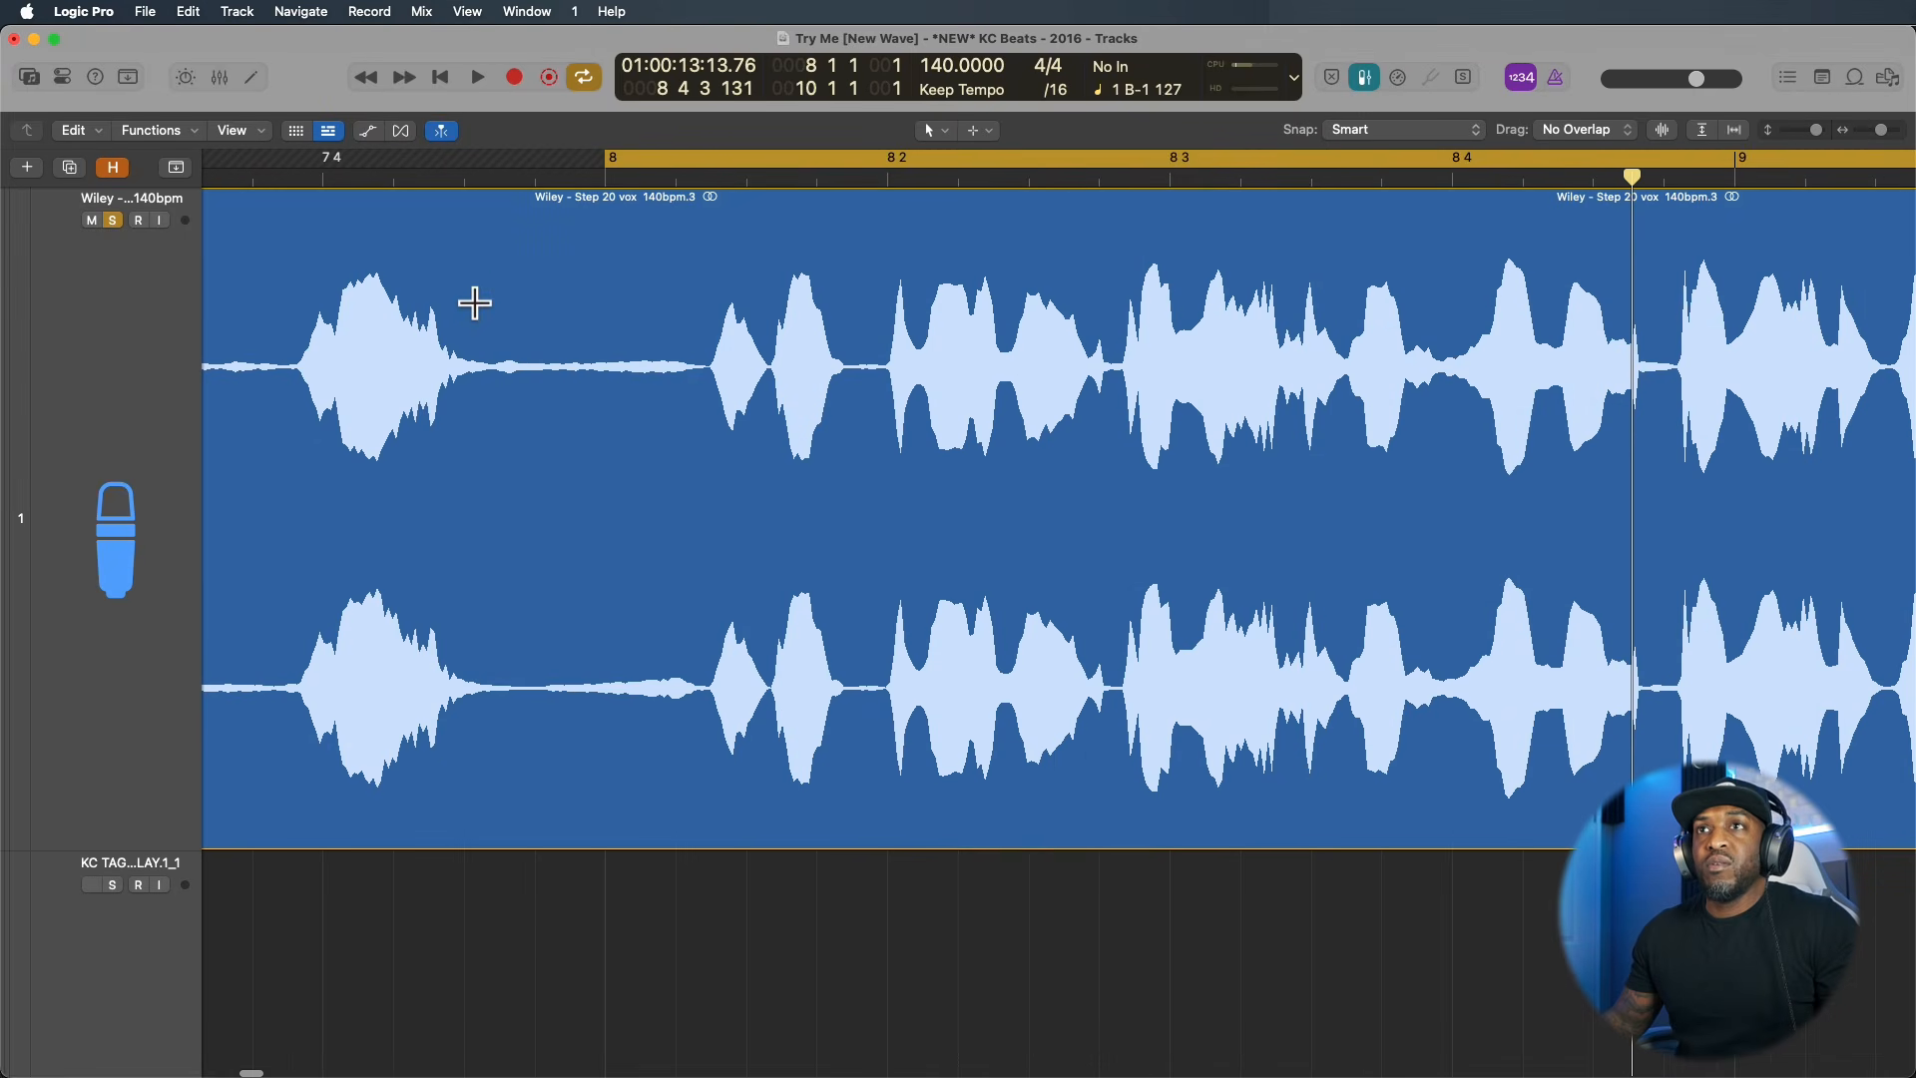
left_click_drag(475, 300, 706, 296)
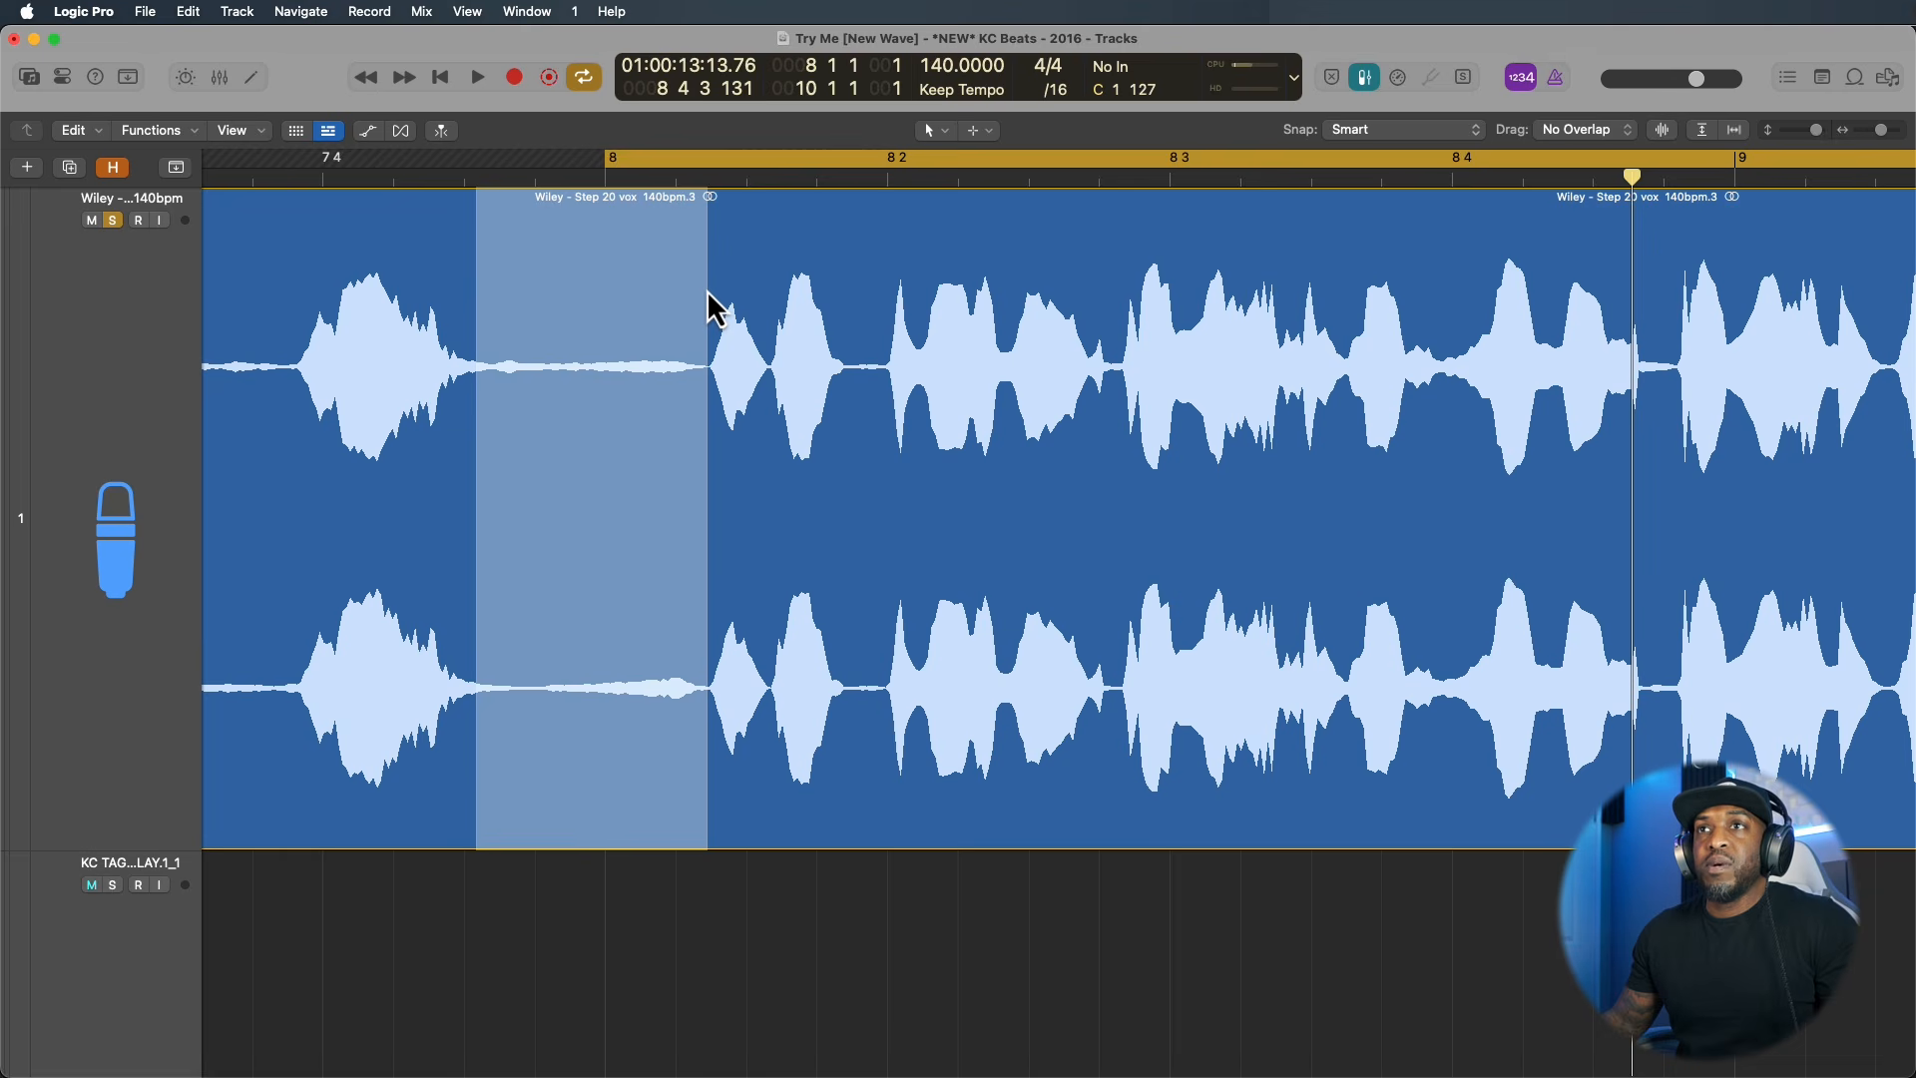
key("space")
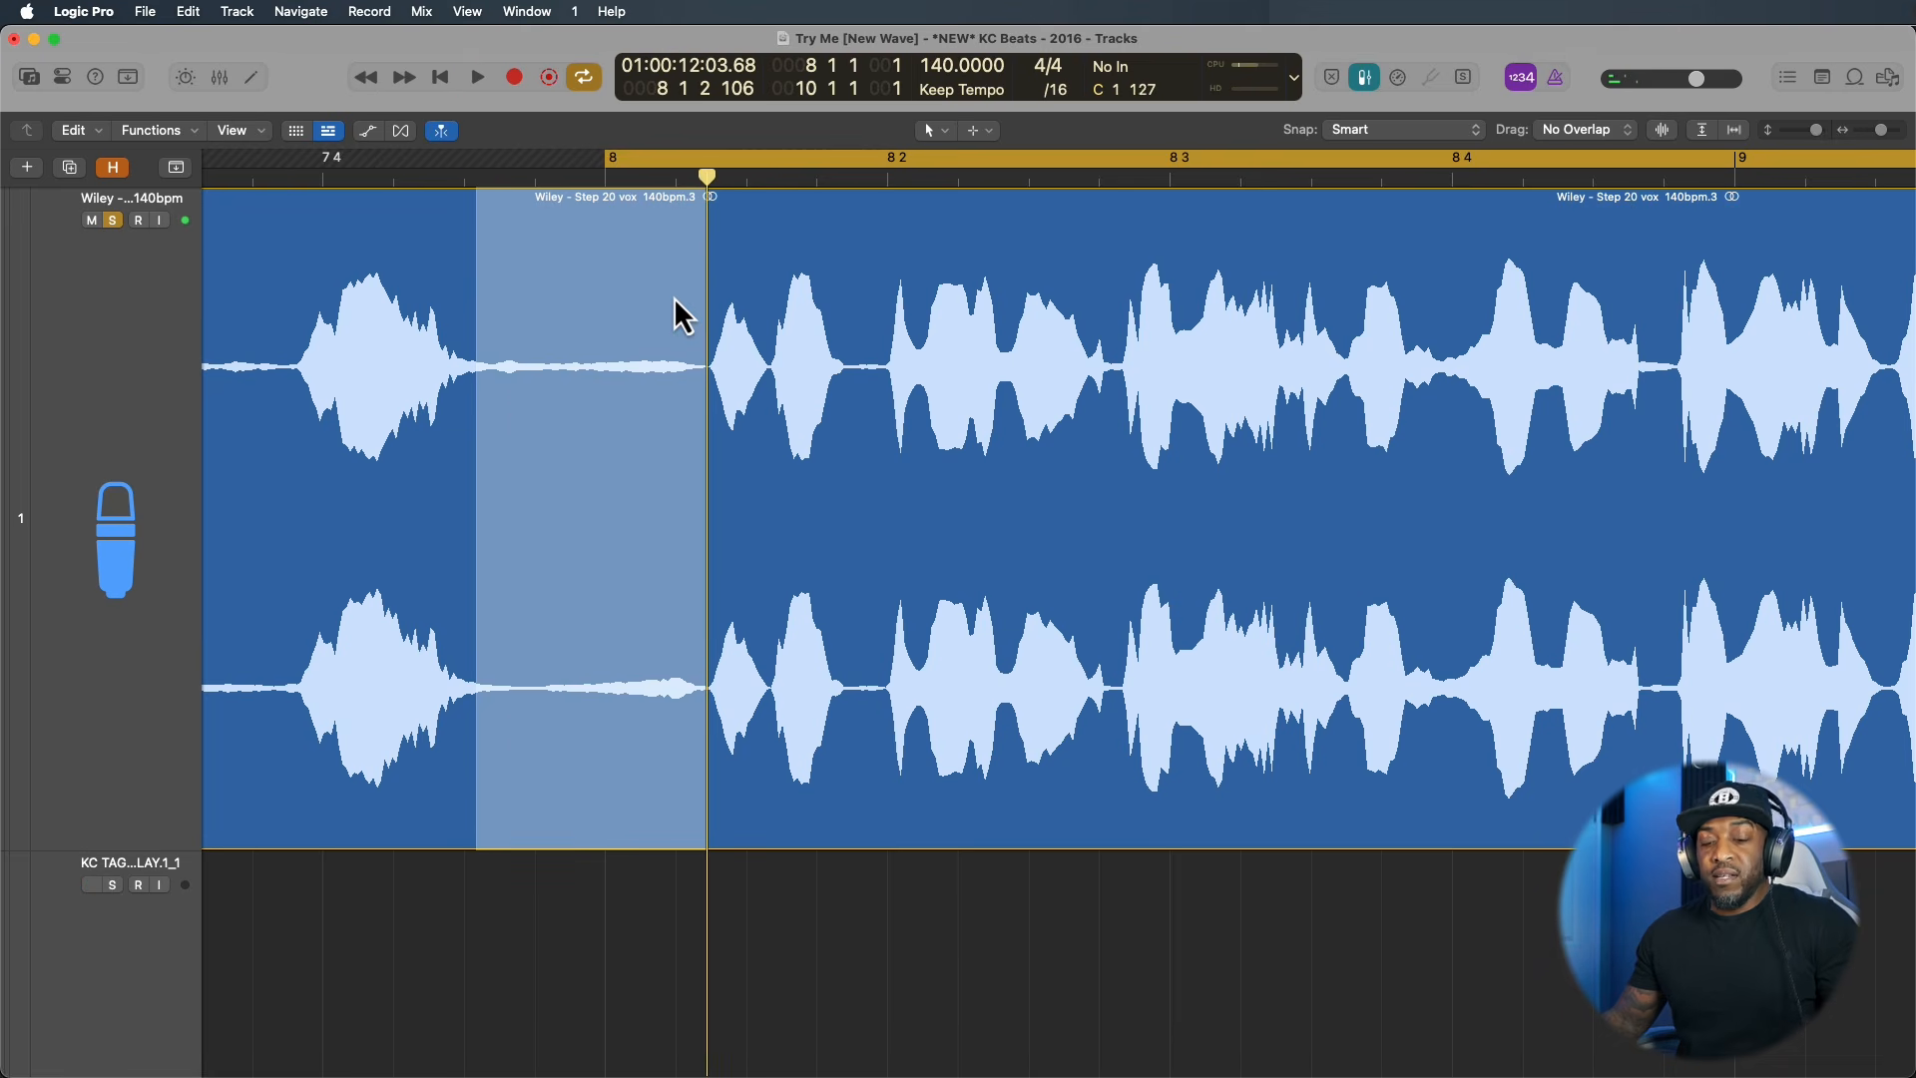
Lower the gain of the marqueed quiet vocal passage with the Gain Tool and play it back.
key("a")
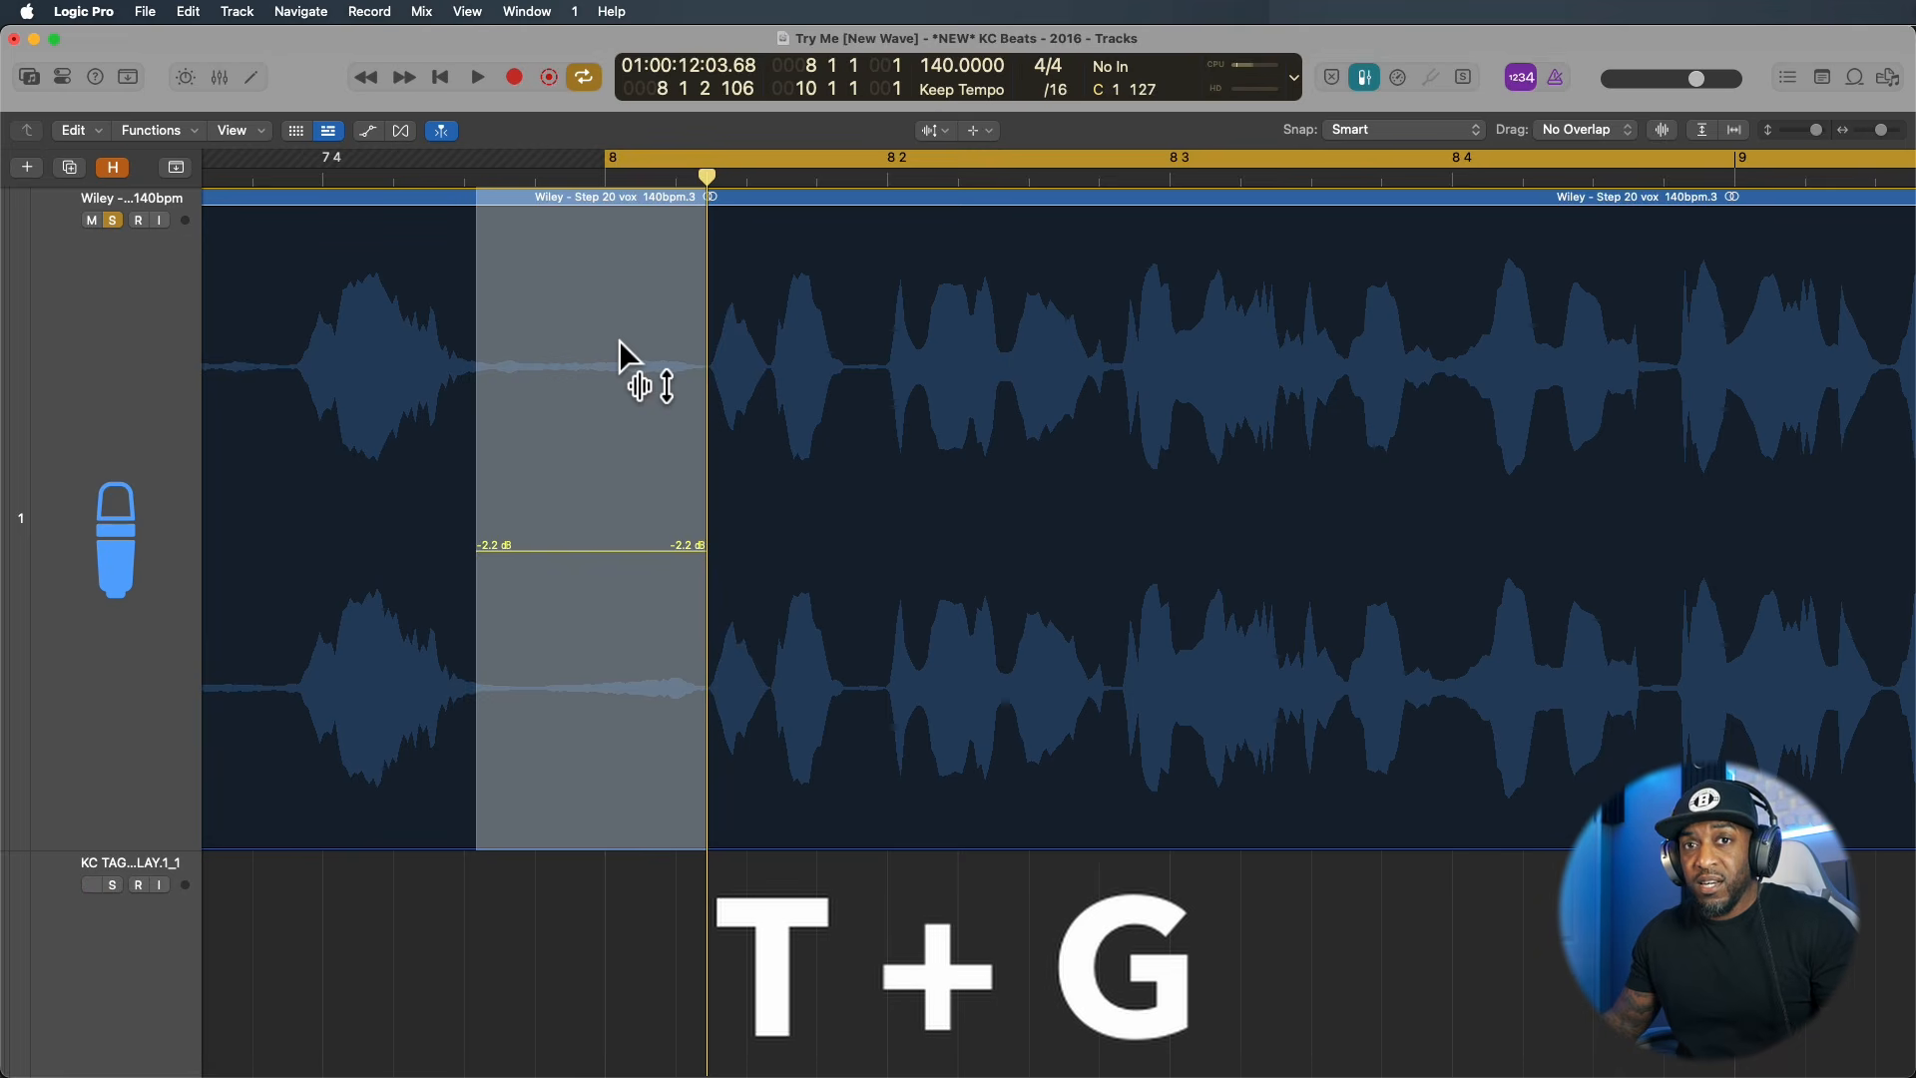
left_click(585, 398)
left_click_drag(585, 398, 585, 482)
left_click(364, 824)
left_click(245, 880)
key("space")
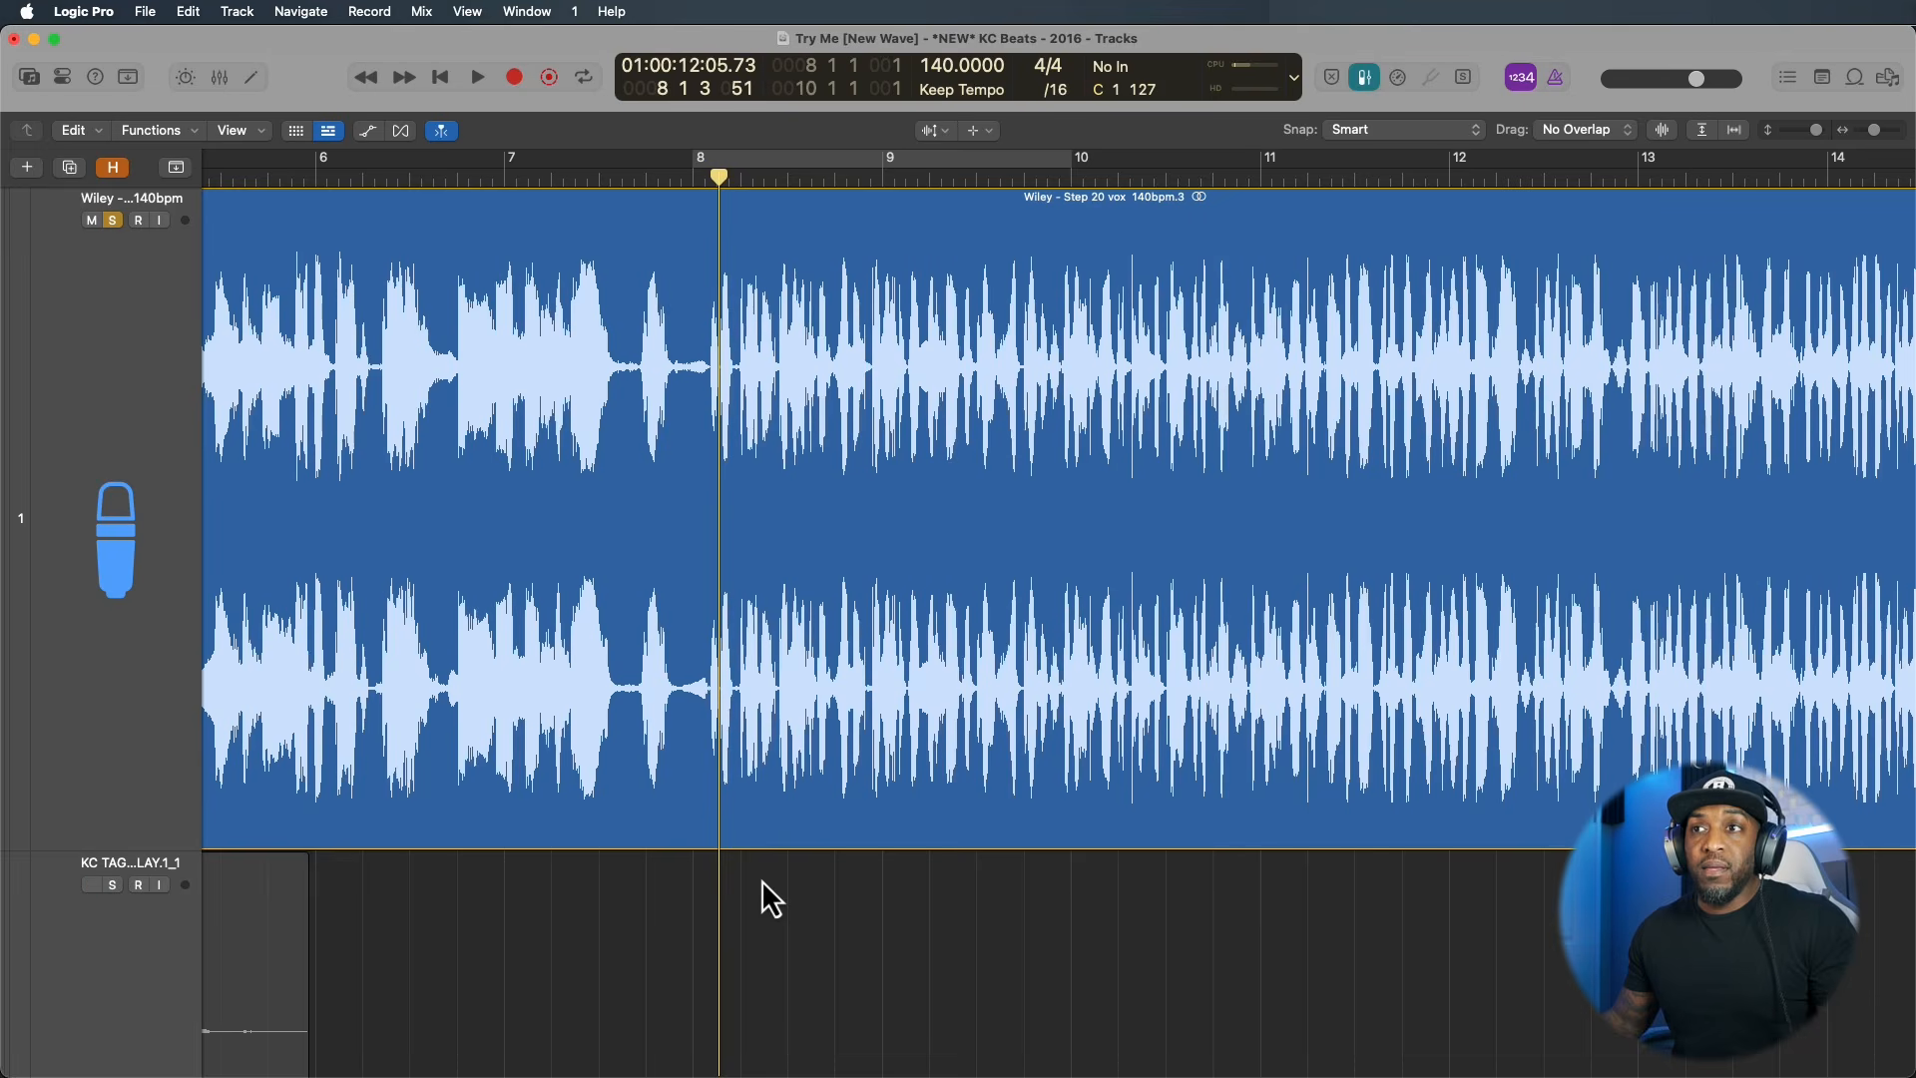
Show the inspector with the region parameters expanded and marquee the quiet vocal passage around the start of bar 8.
scroll(762, 878, "down", 4)
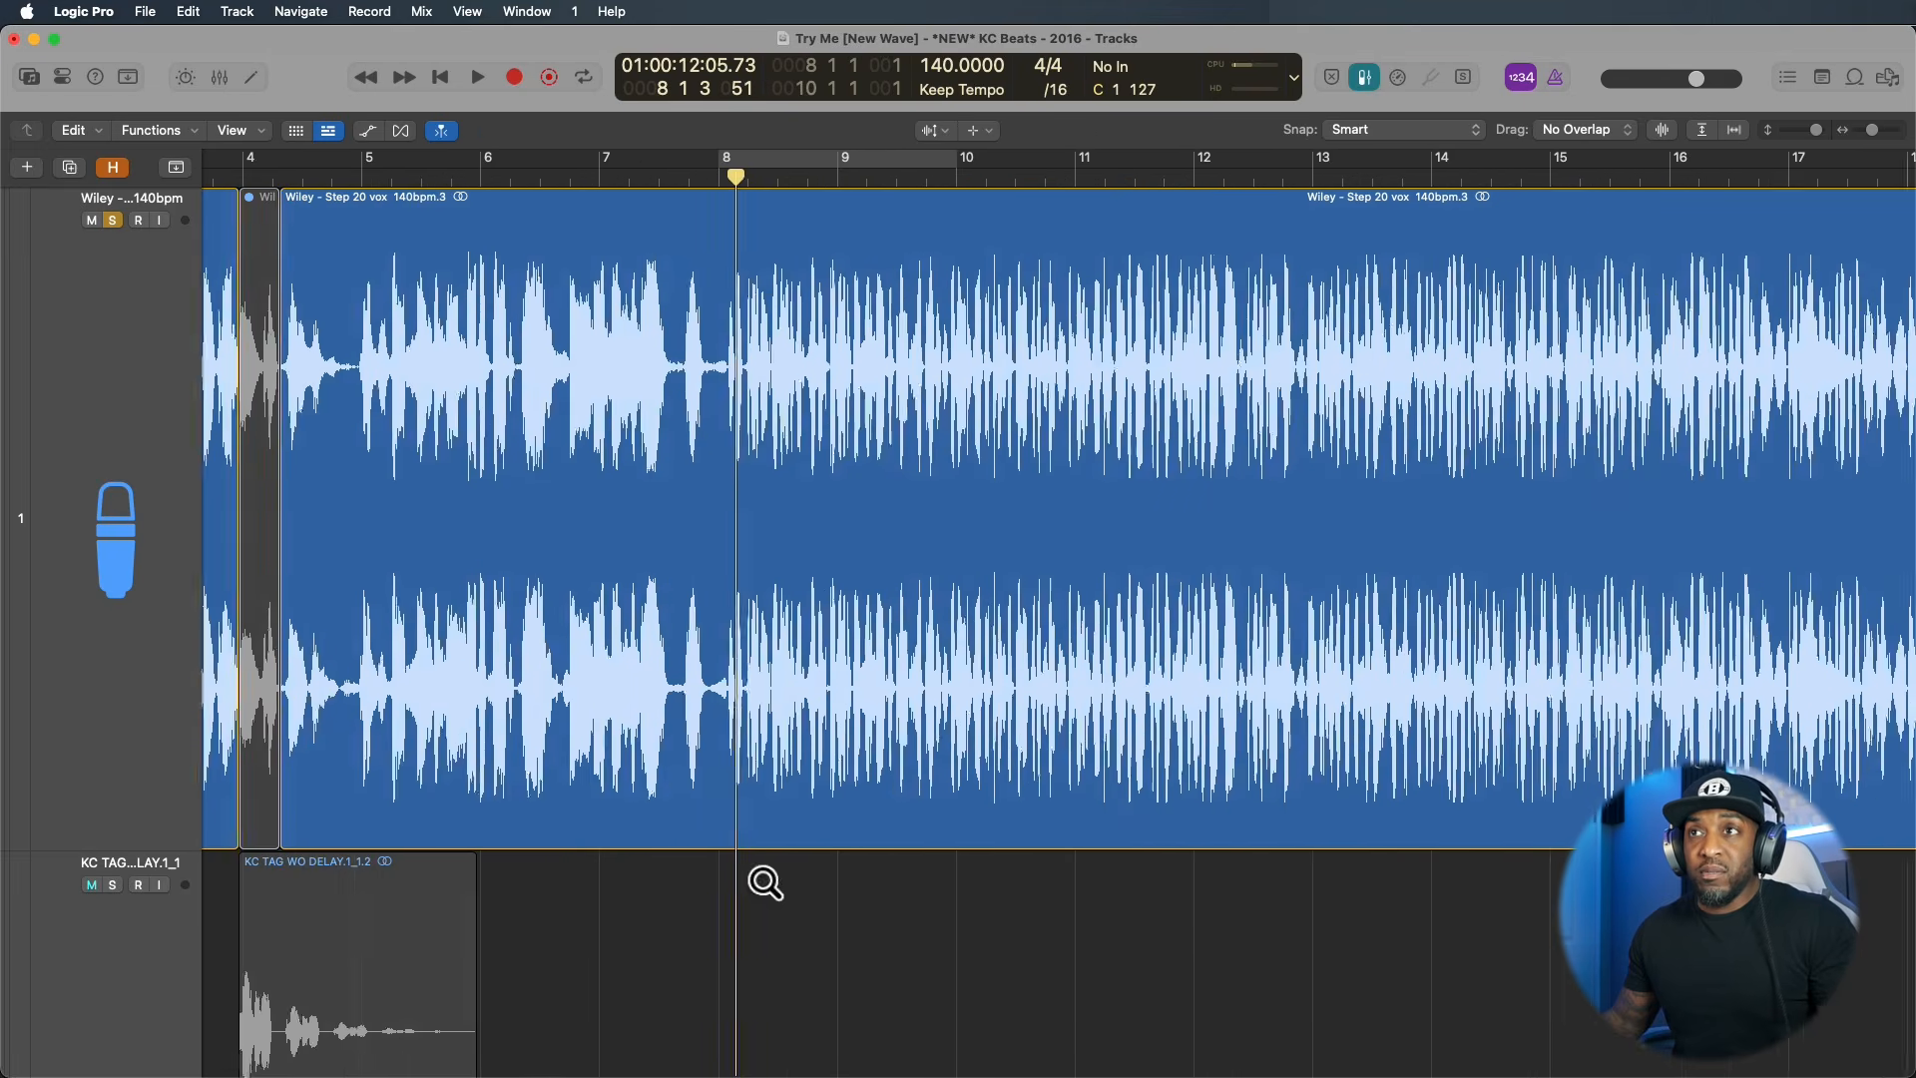
scroll(763, 878, "up", 2)
scroll(763, 878, "right", 3)
scroll(763, 878, "left", 4)
scroll(754, 878, "left", 4)
scroll(908, 896, "up", 3)
scroll(1022, 910, "down", 1)
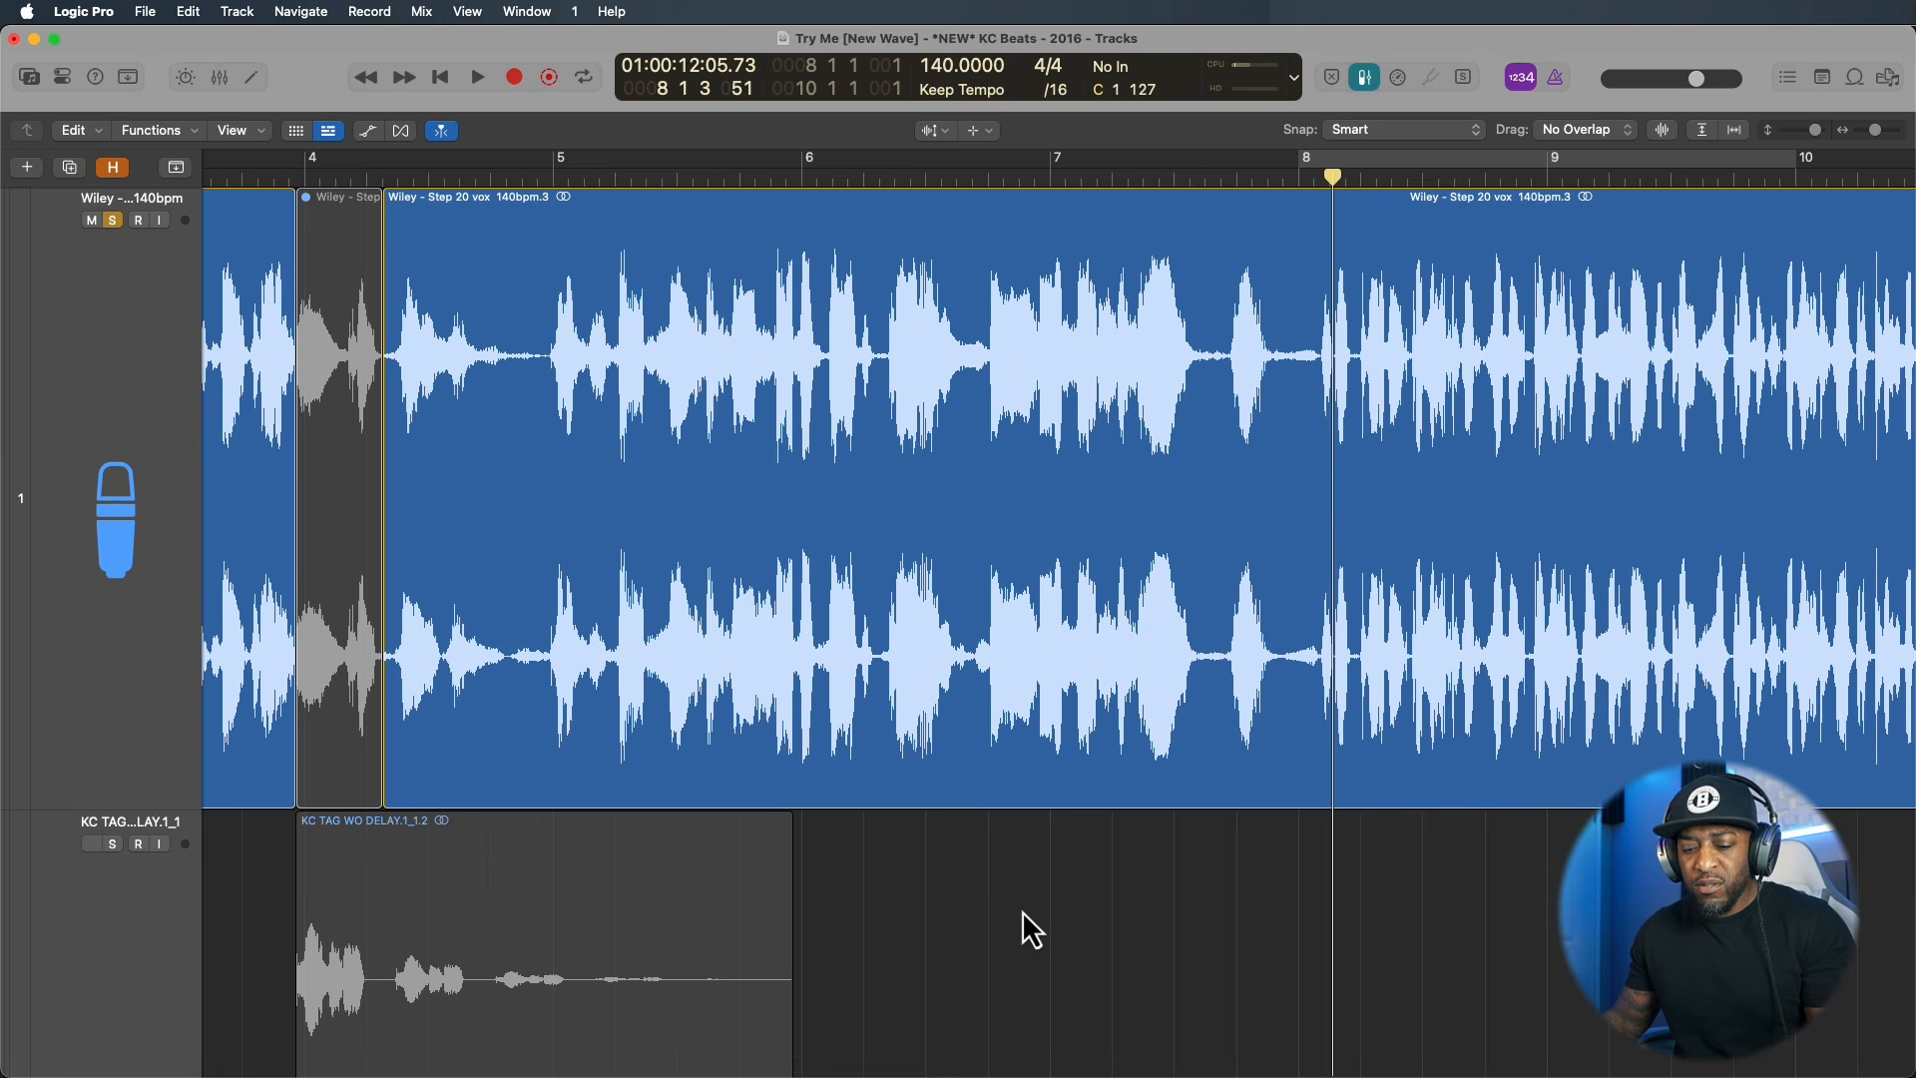
key("i")
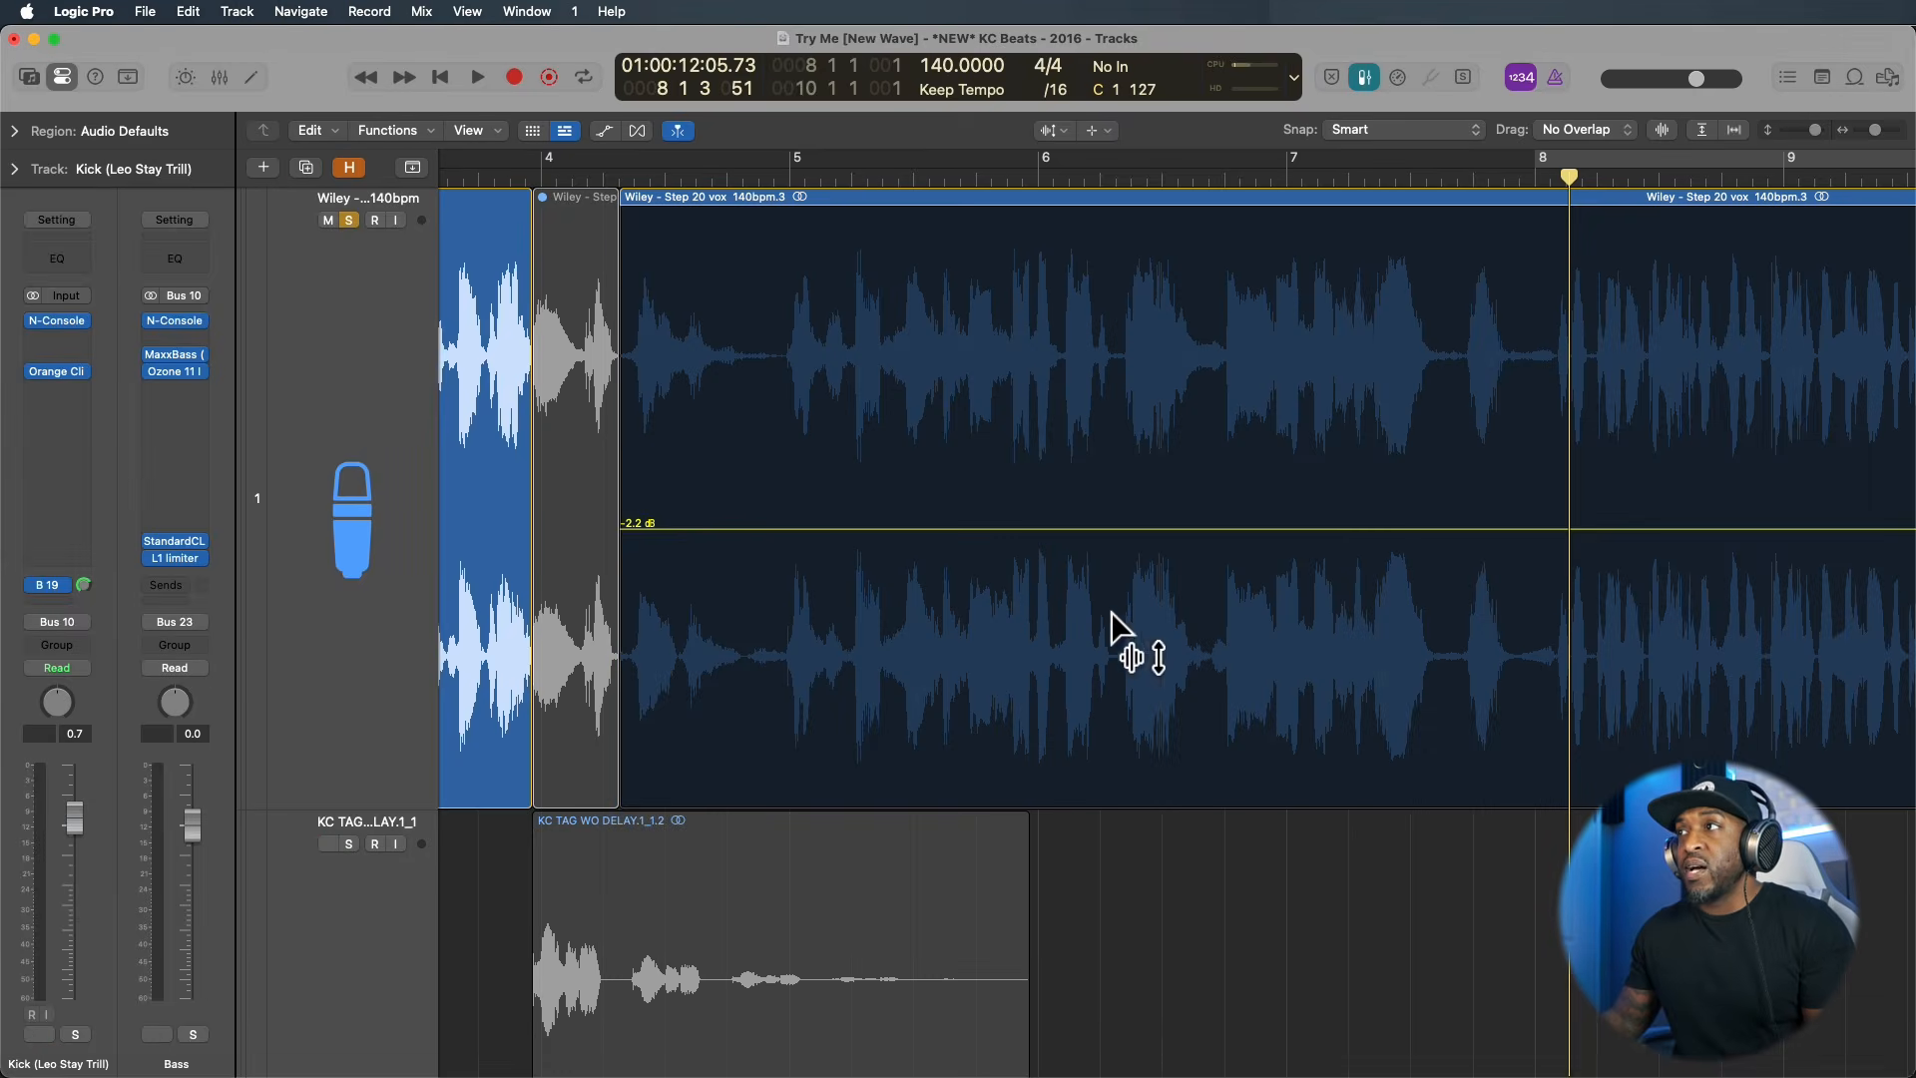
left_click_drag(1505, 399, 1559, 402)
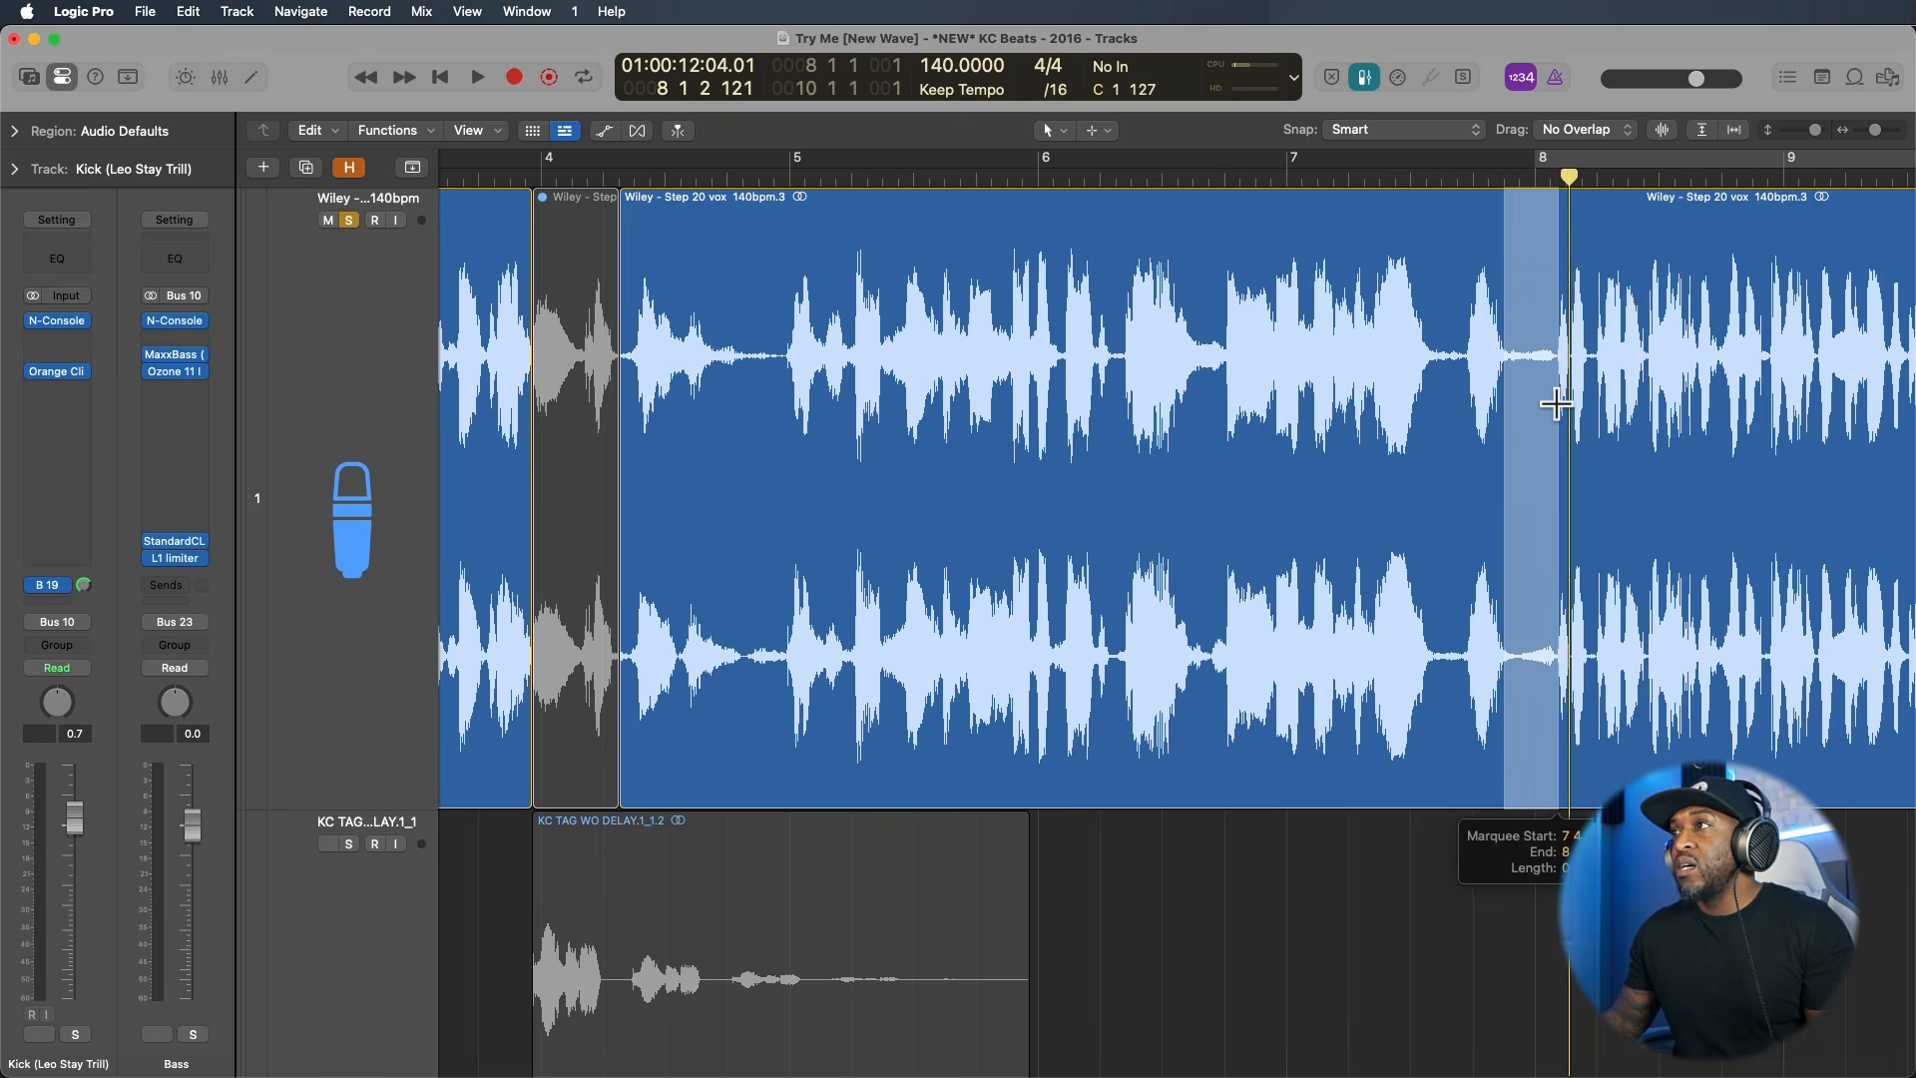
left_click(15, 131)
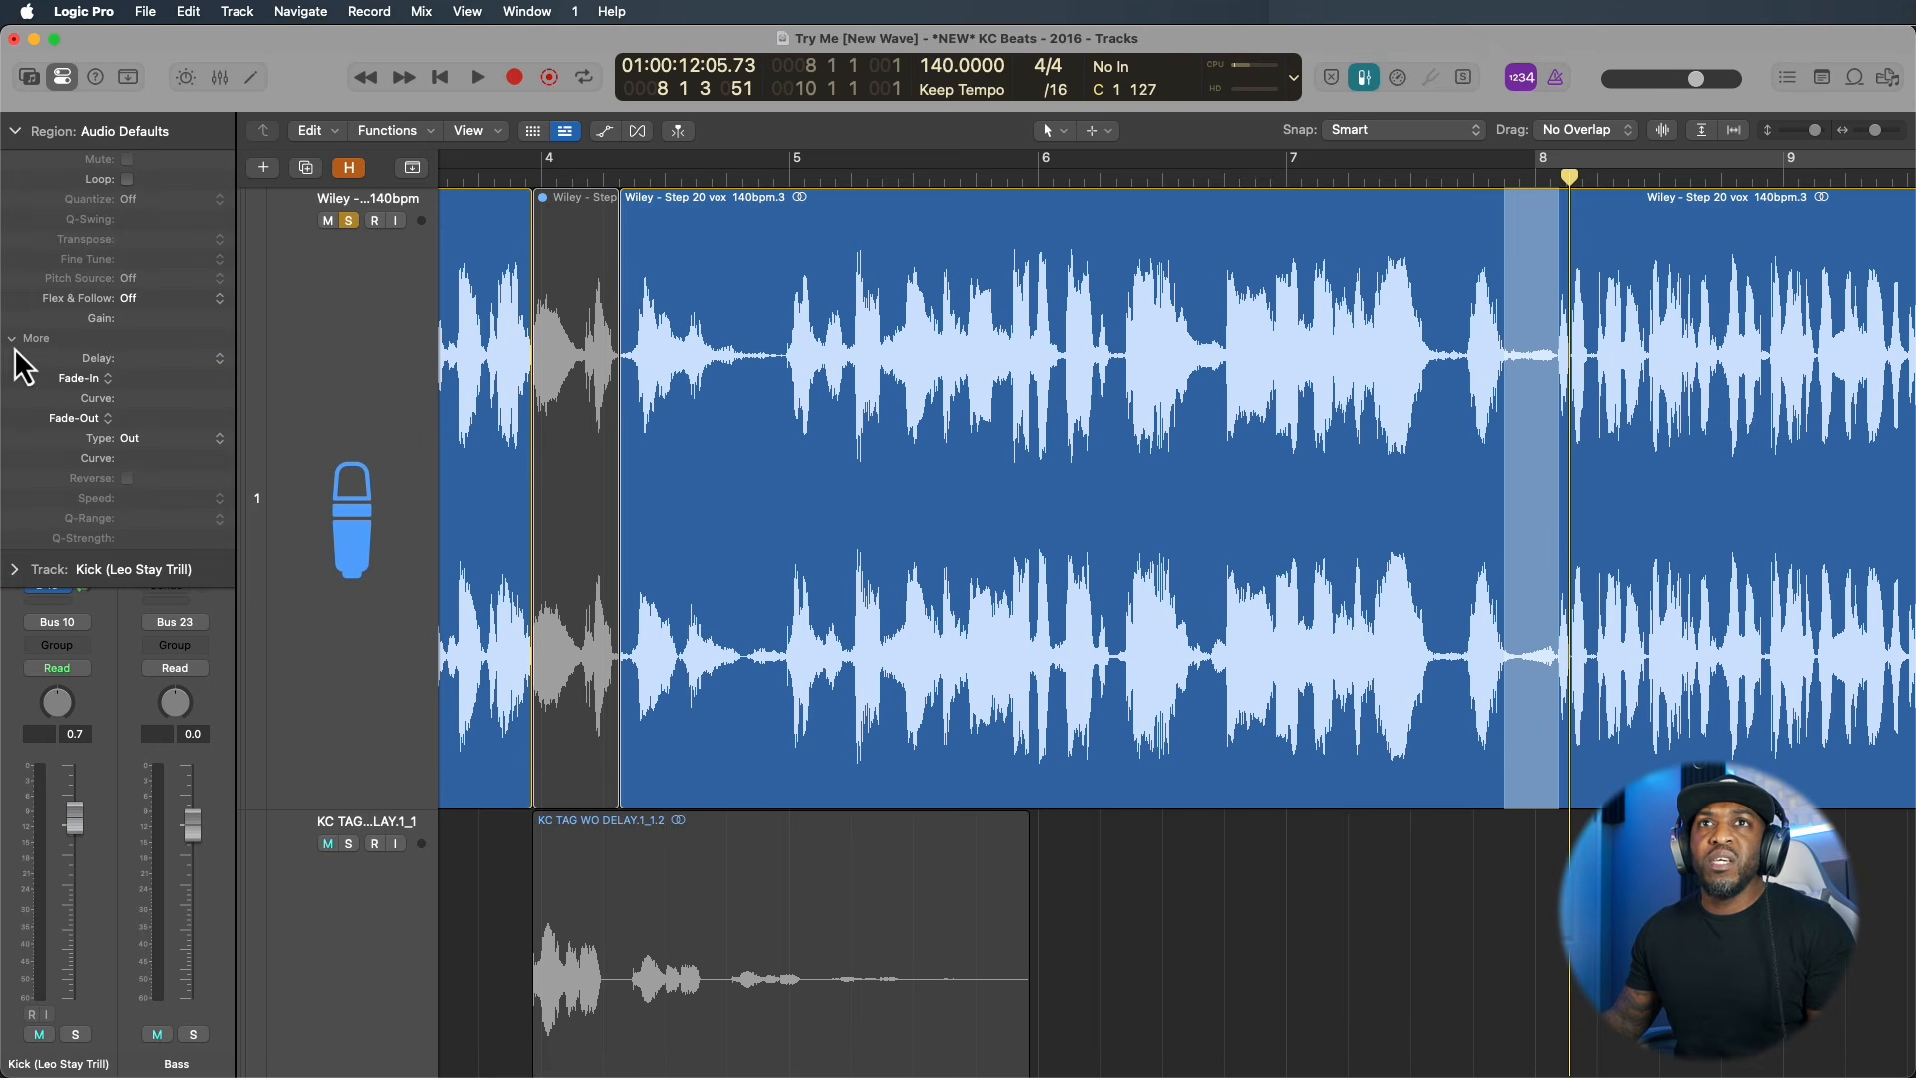
left_click(14, 338)
Cut the marqueed quiet passage into its own region and adjust that region's gain.
left_click_drag(131, 319, 155, 374)
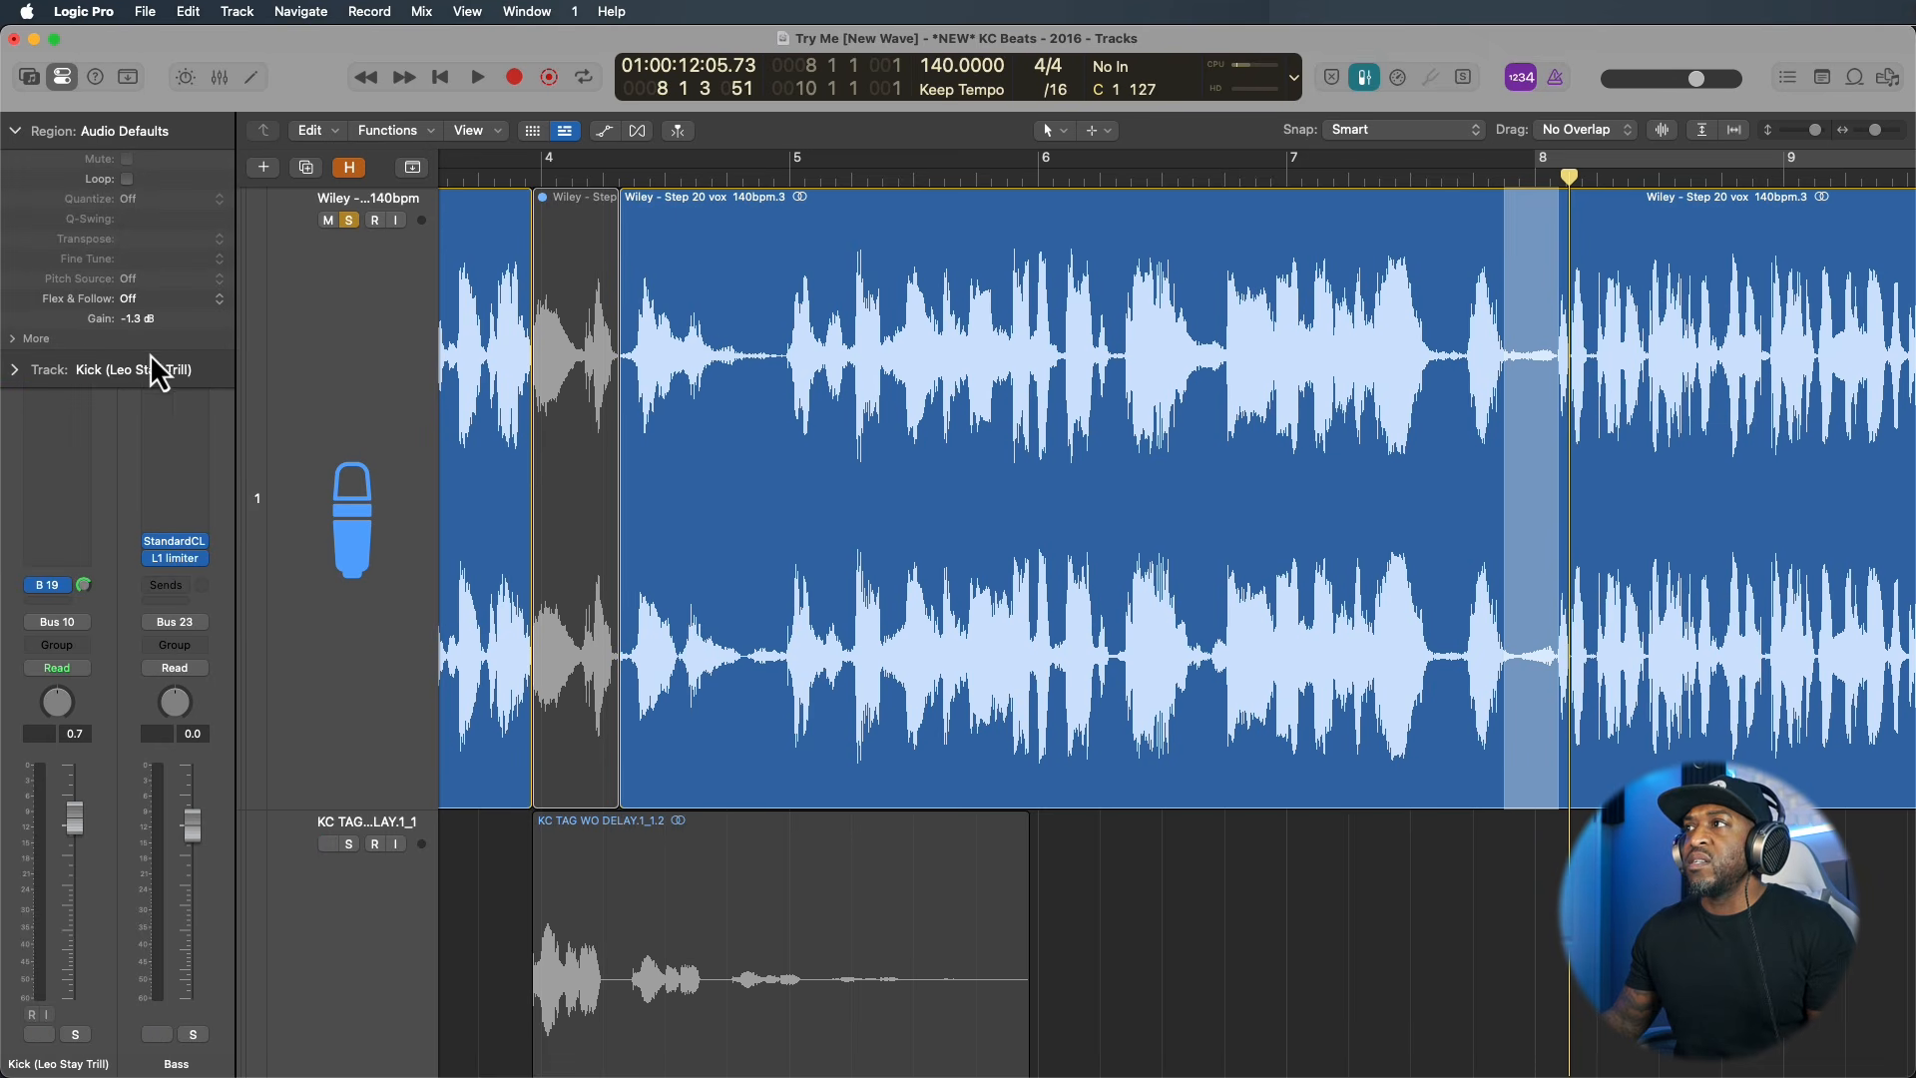
left_click(1543, 419)
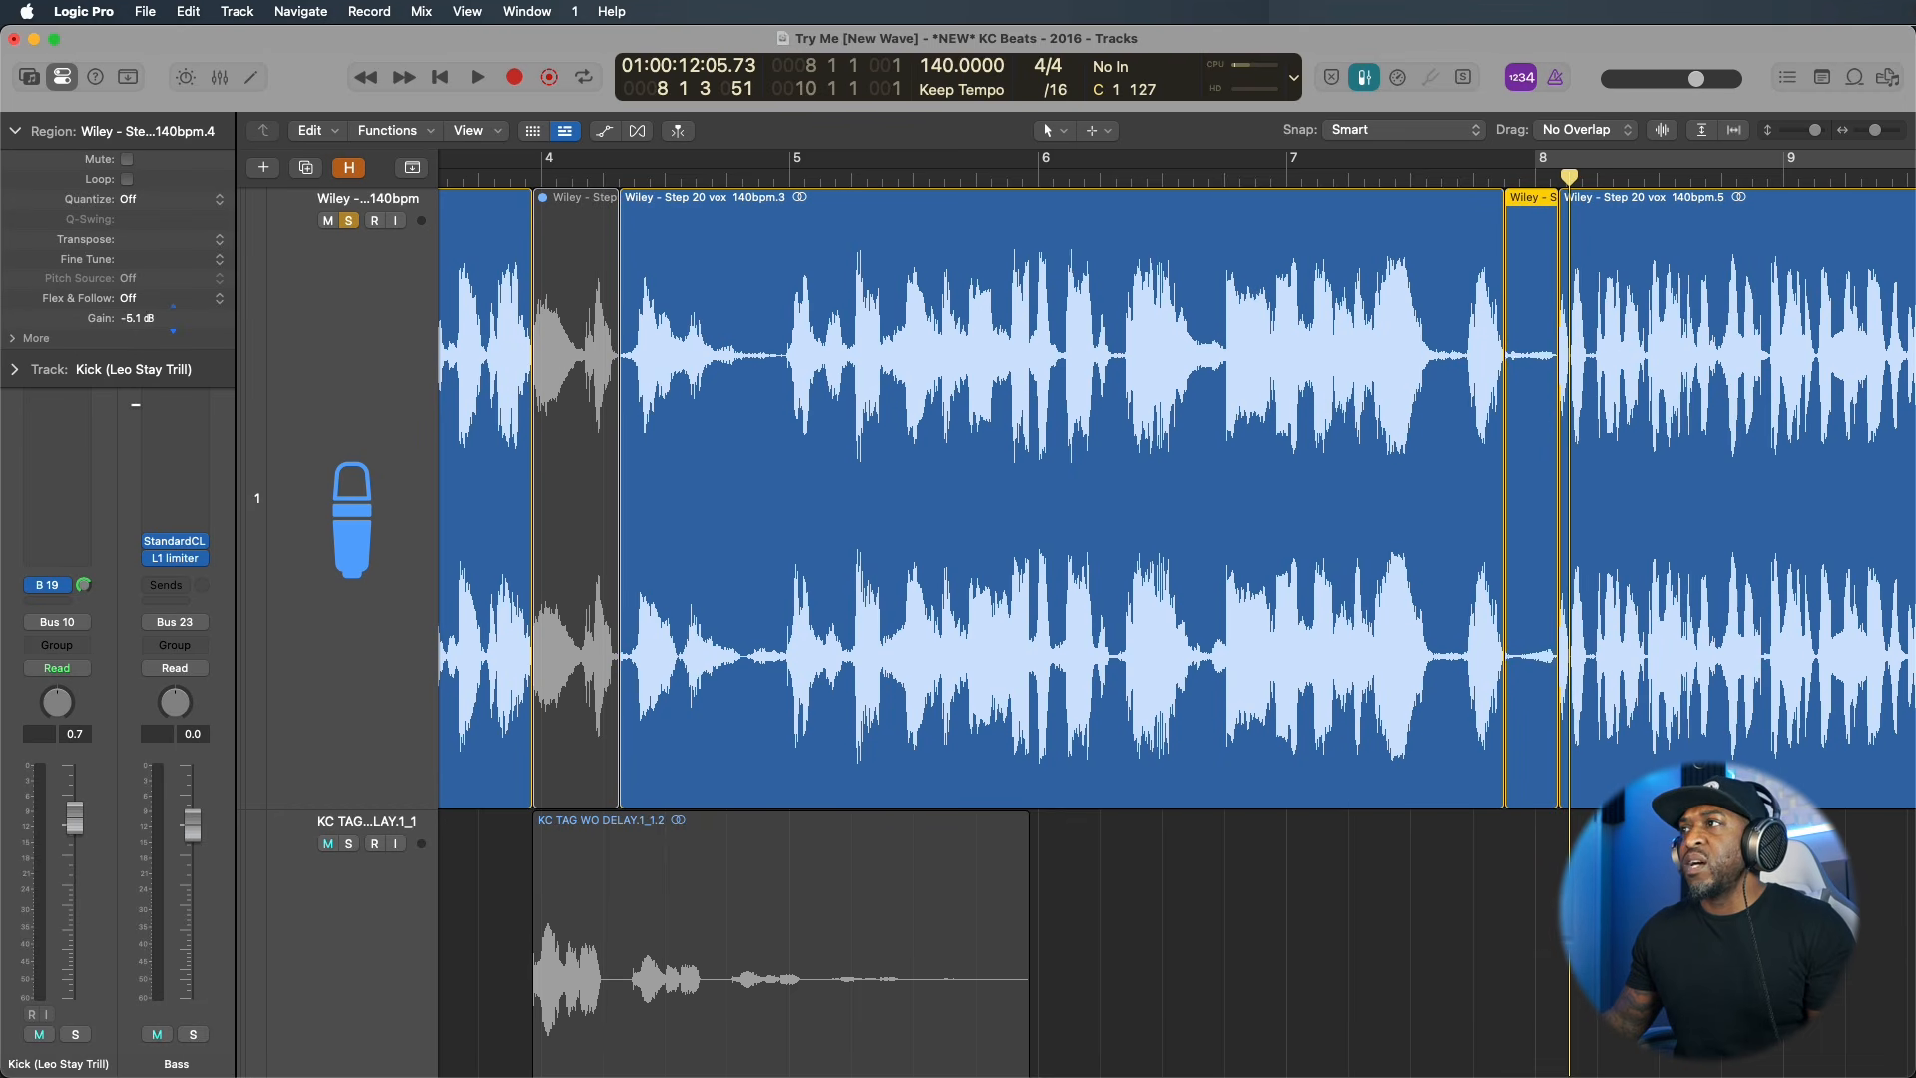
left_click_drag(192, 340, 147, 559)
left_click(135, 320, "alt")
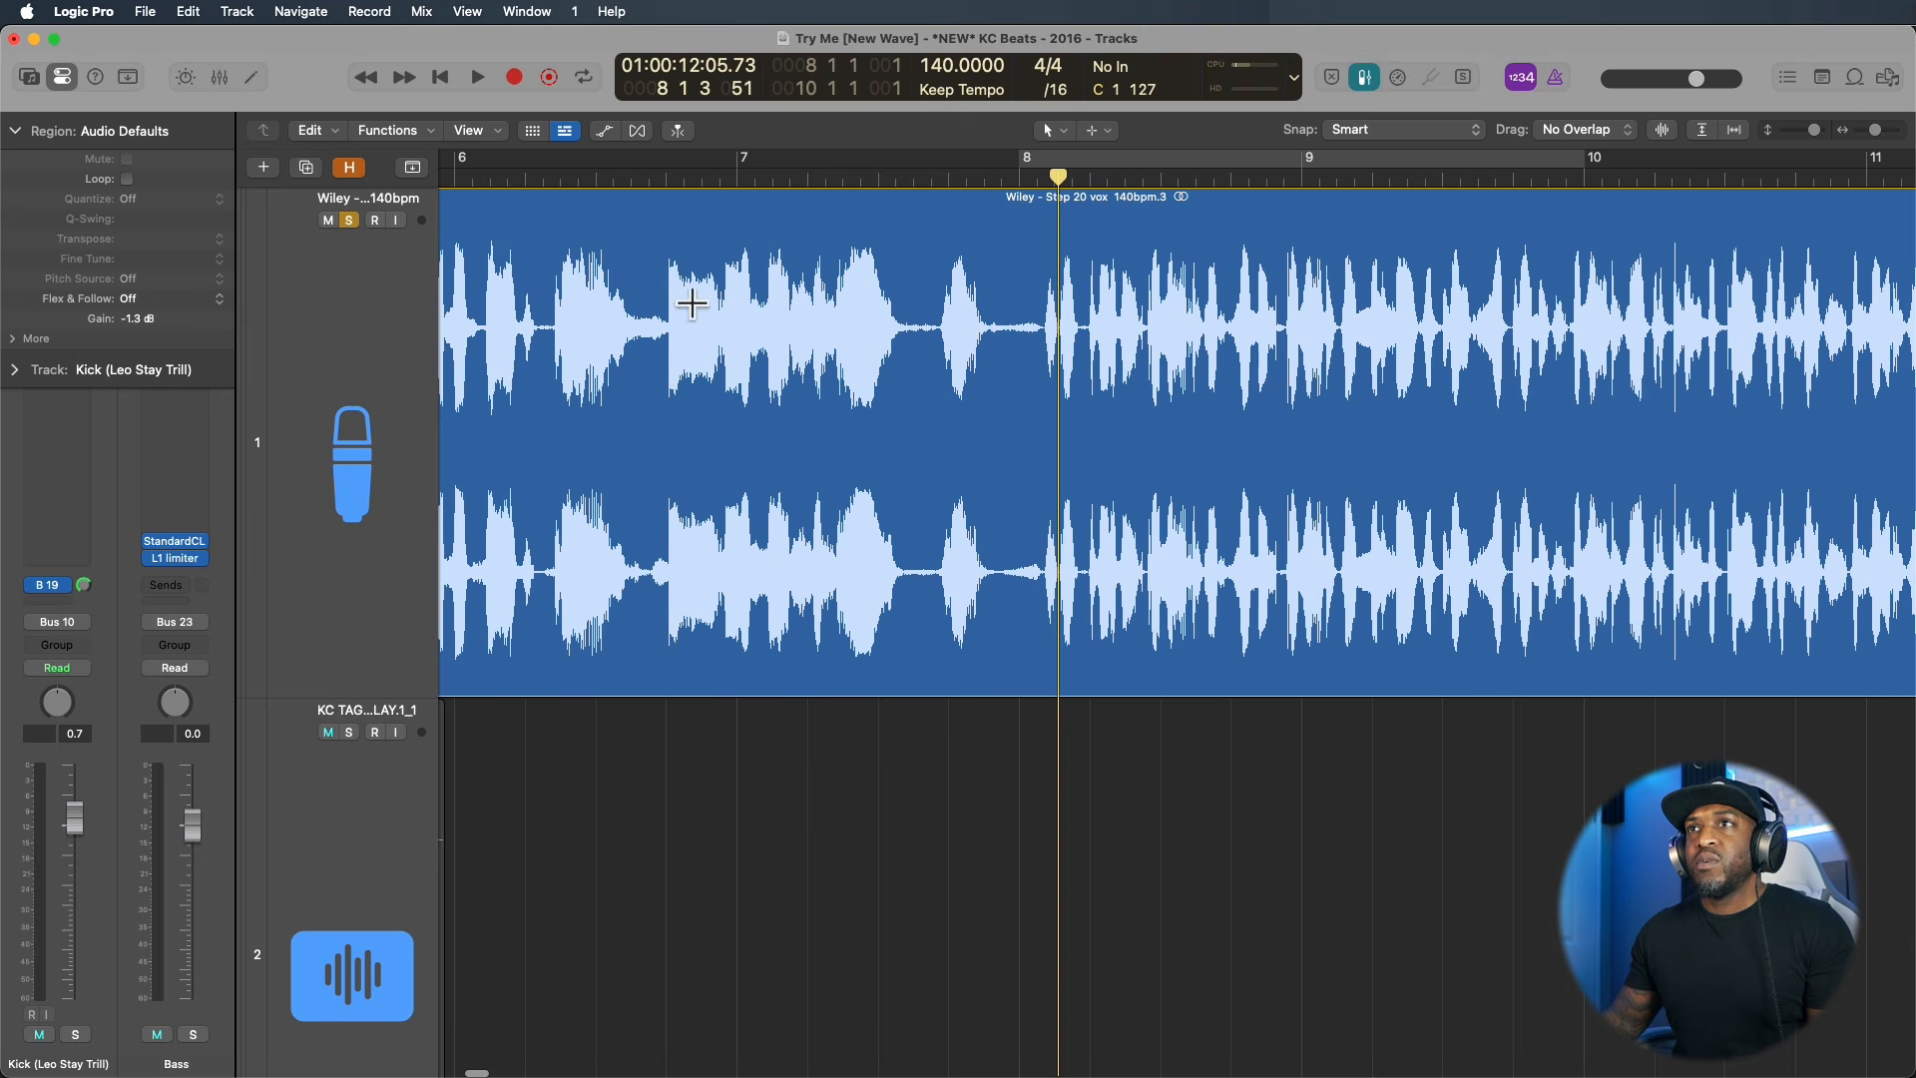
Cut the vocal from shortly before bar 7 to just after bar 8 into its own region and trim its end to just before bar 8.
left_click_drag(665, 279, 1050, 409)
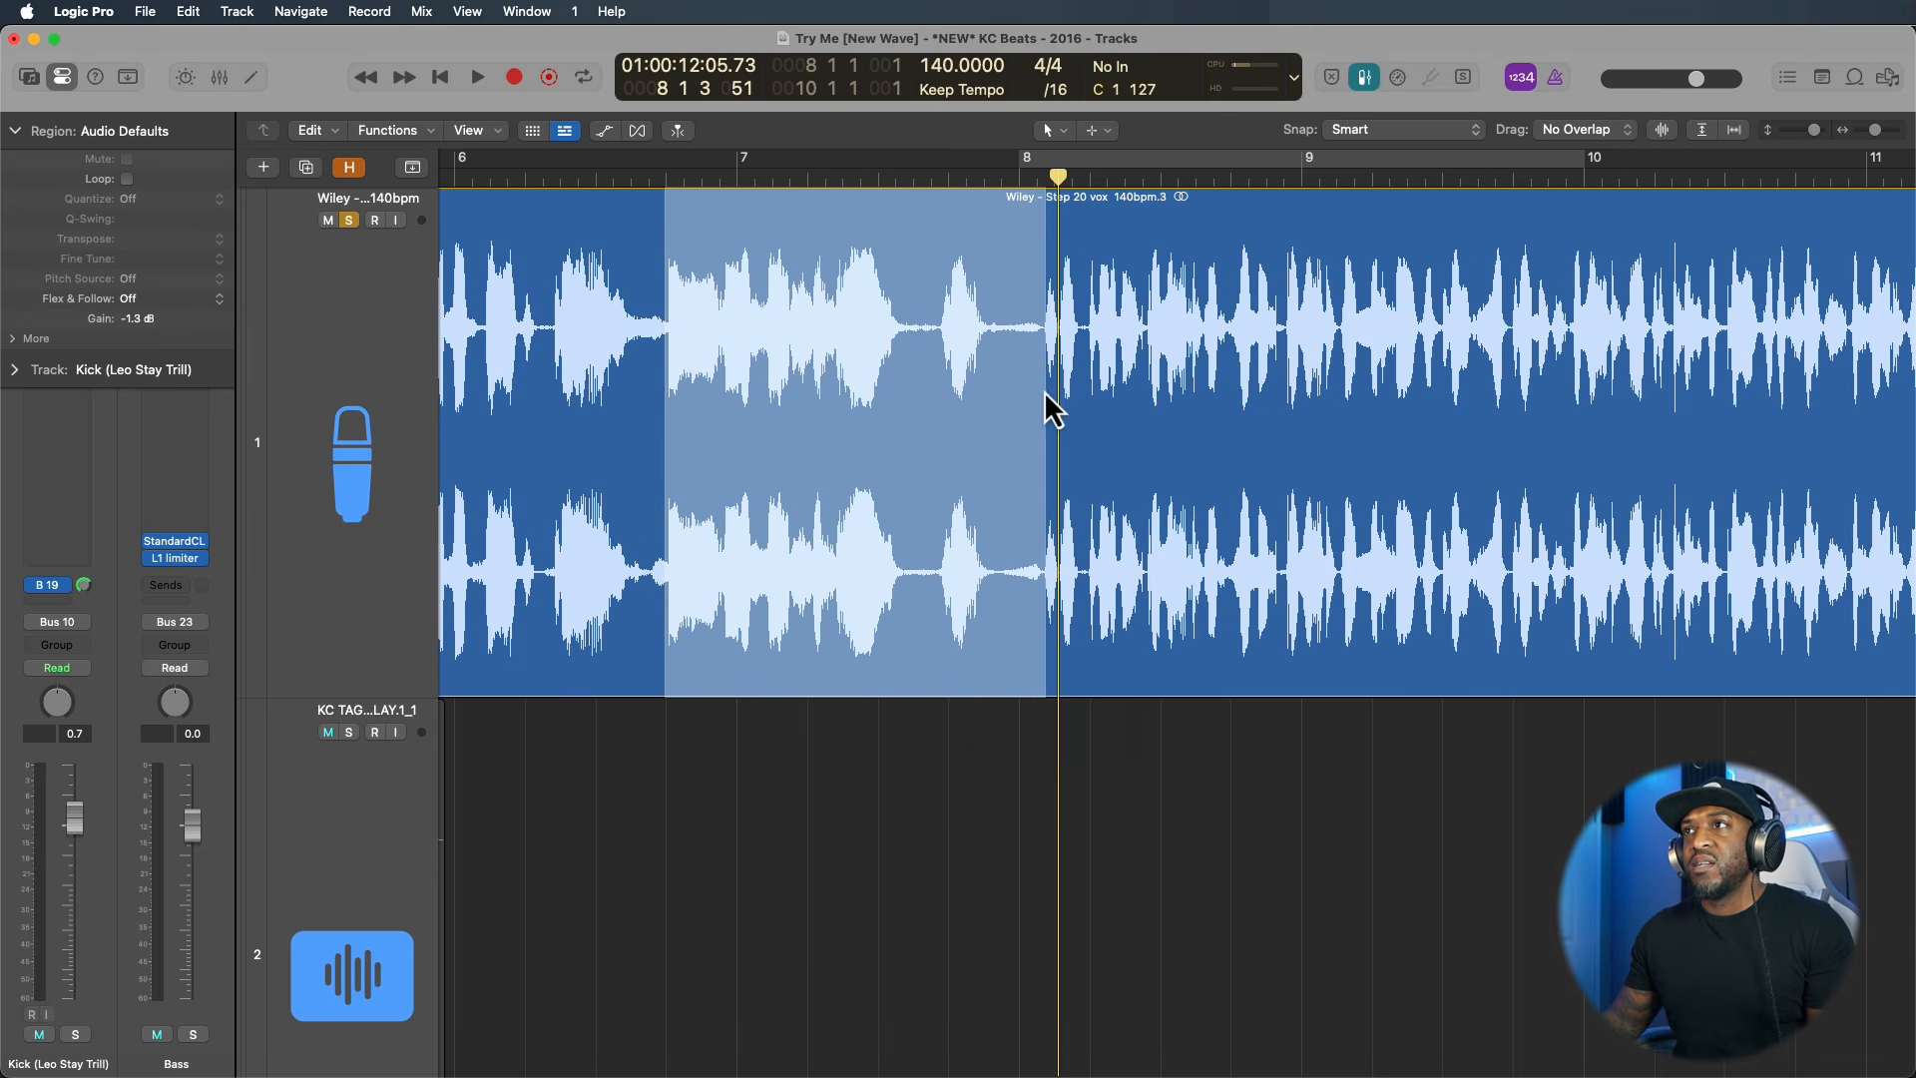
left_click(1033, 447)
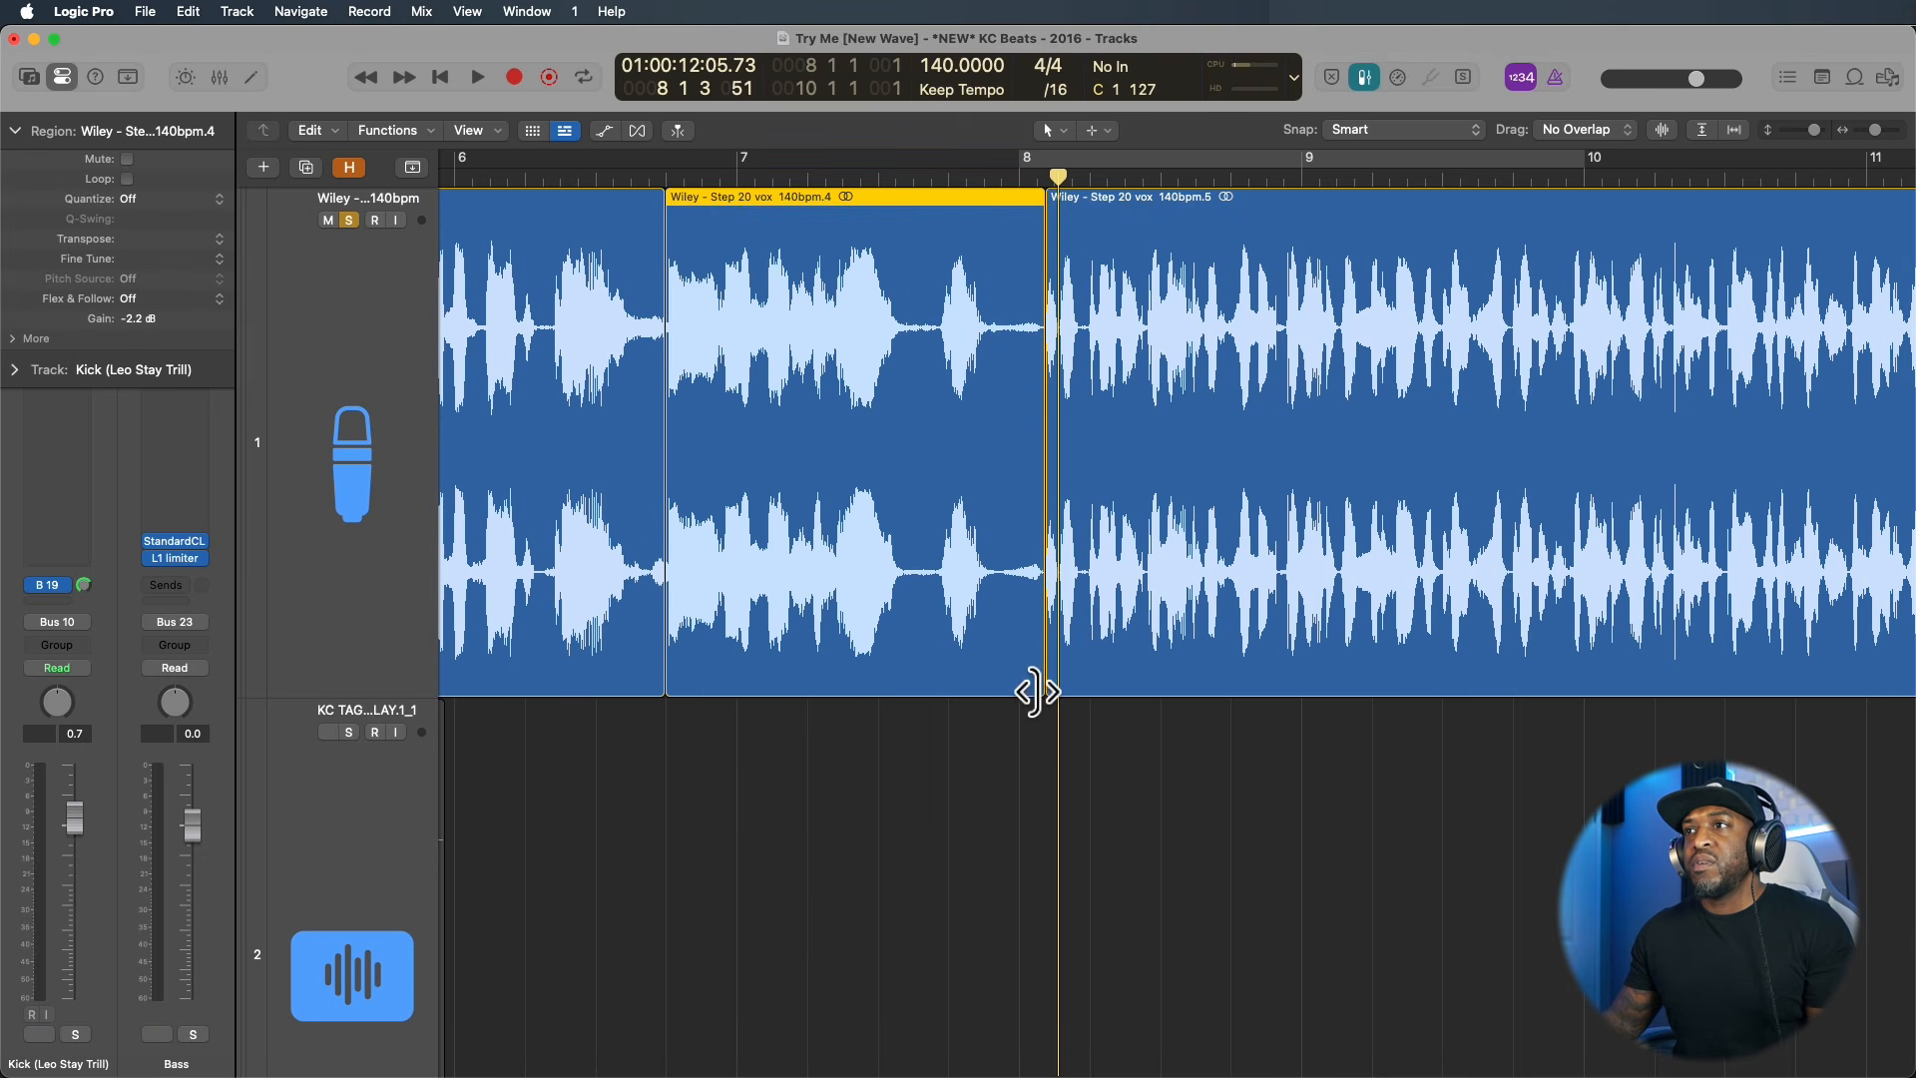
left_click_drag(1035, 692, 994, 688)
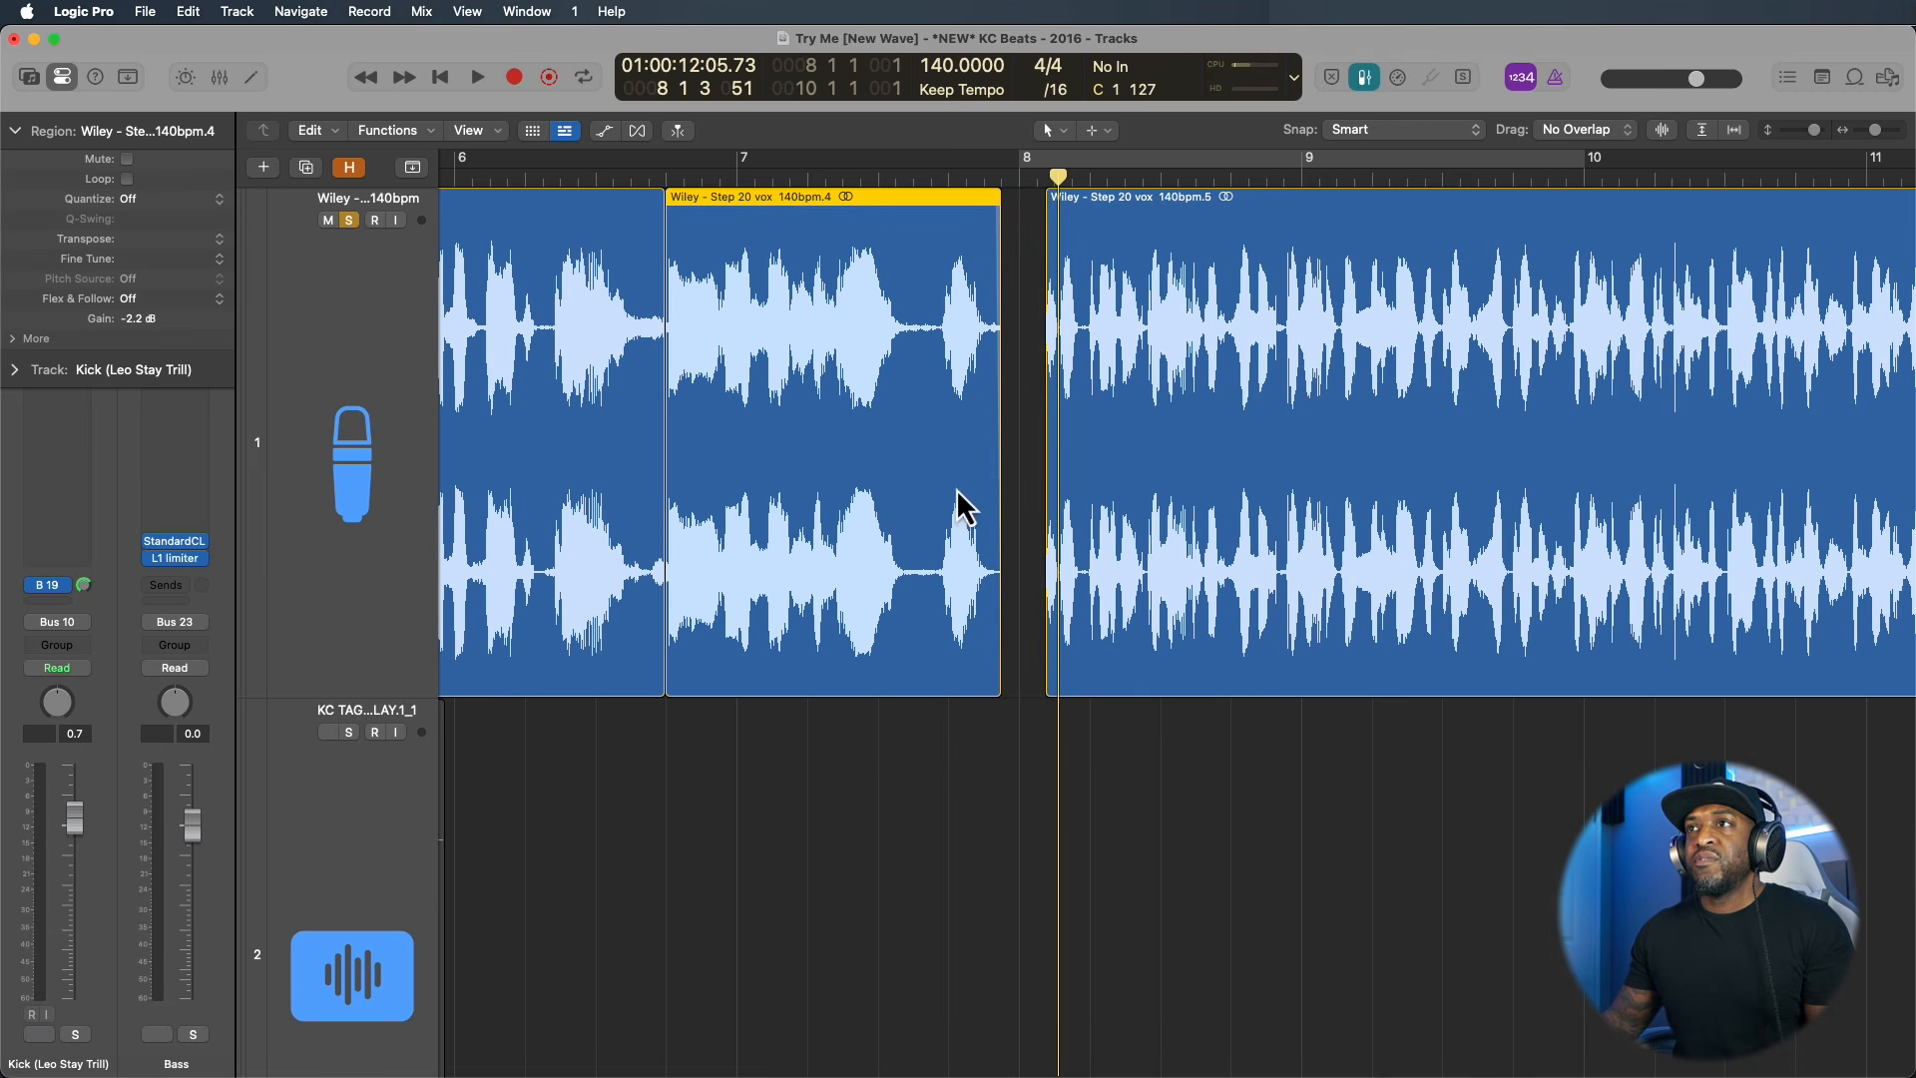
Play the vocal from the start of the trimmed region through the gap at bar 8.
key("space")
left_click(639, 704)
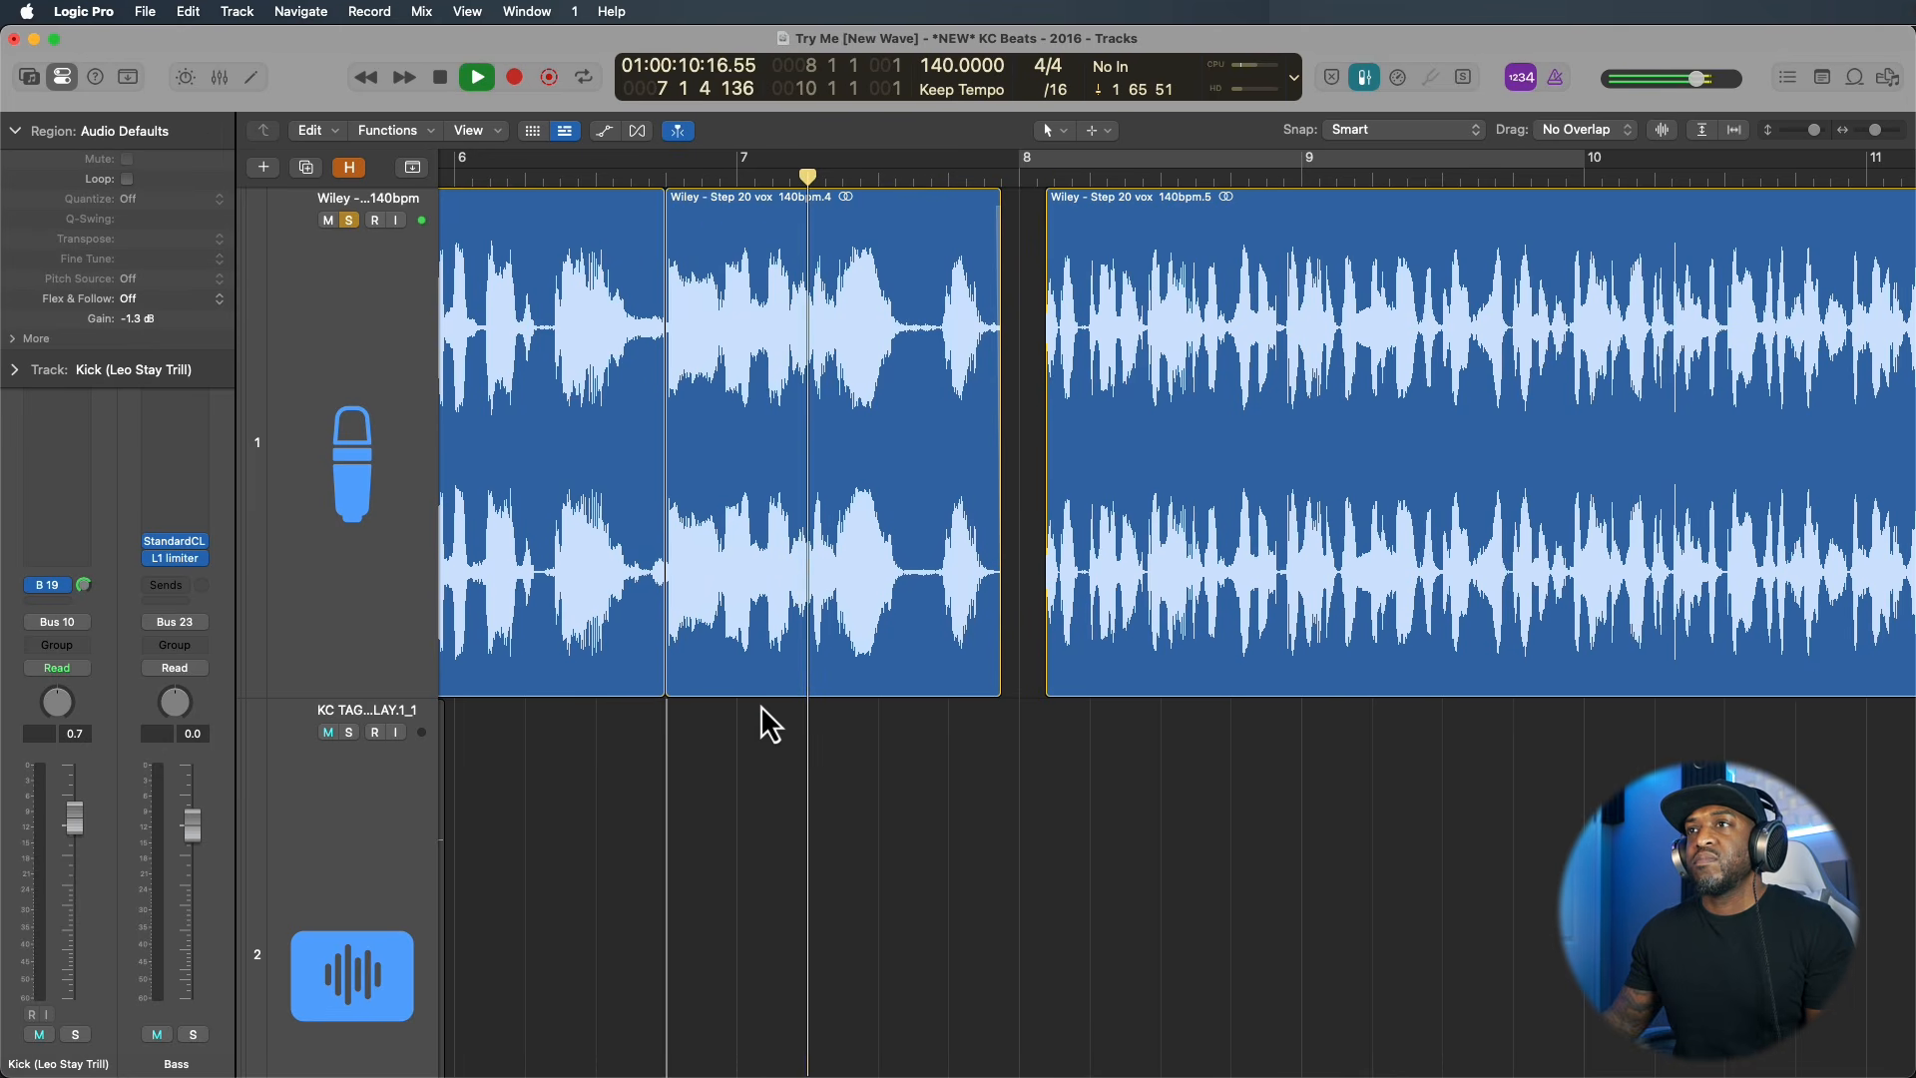
key("space")
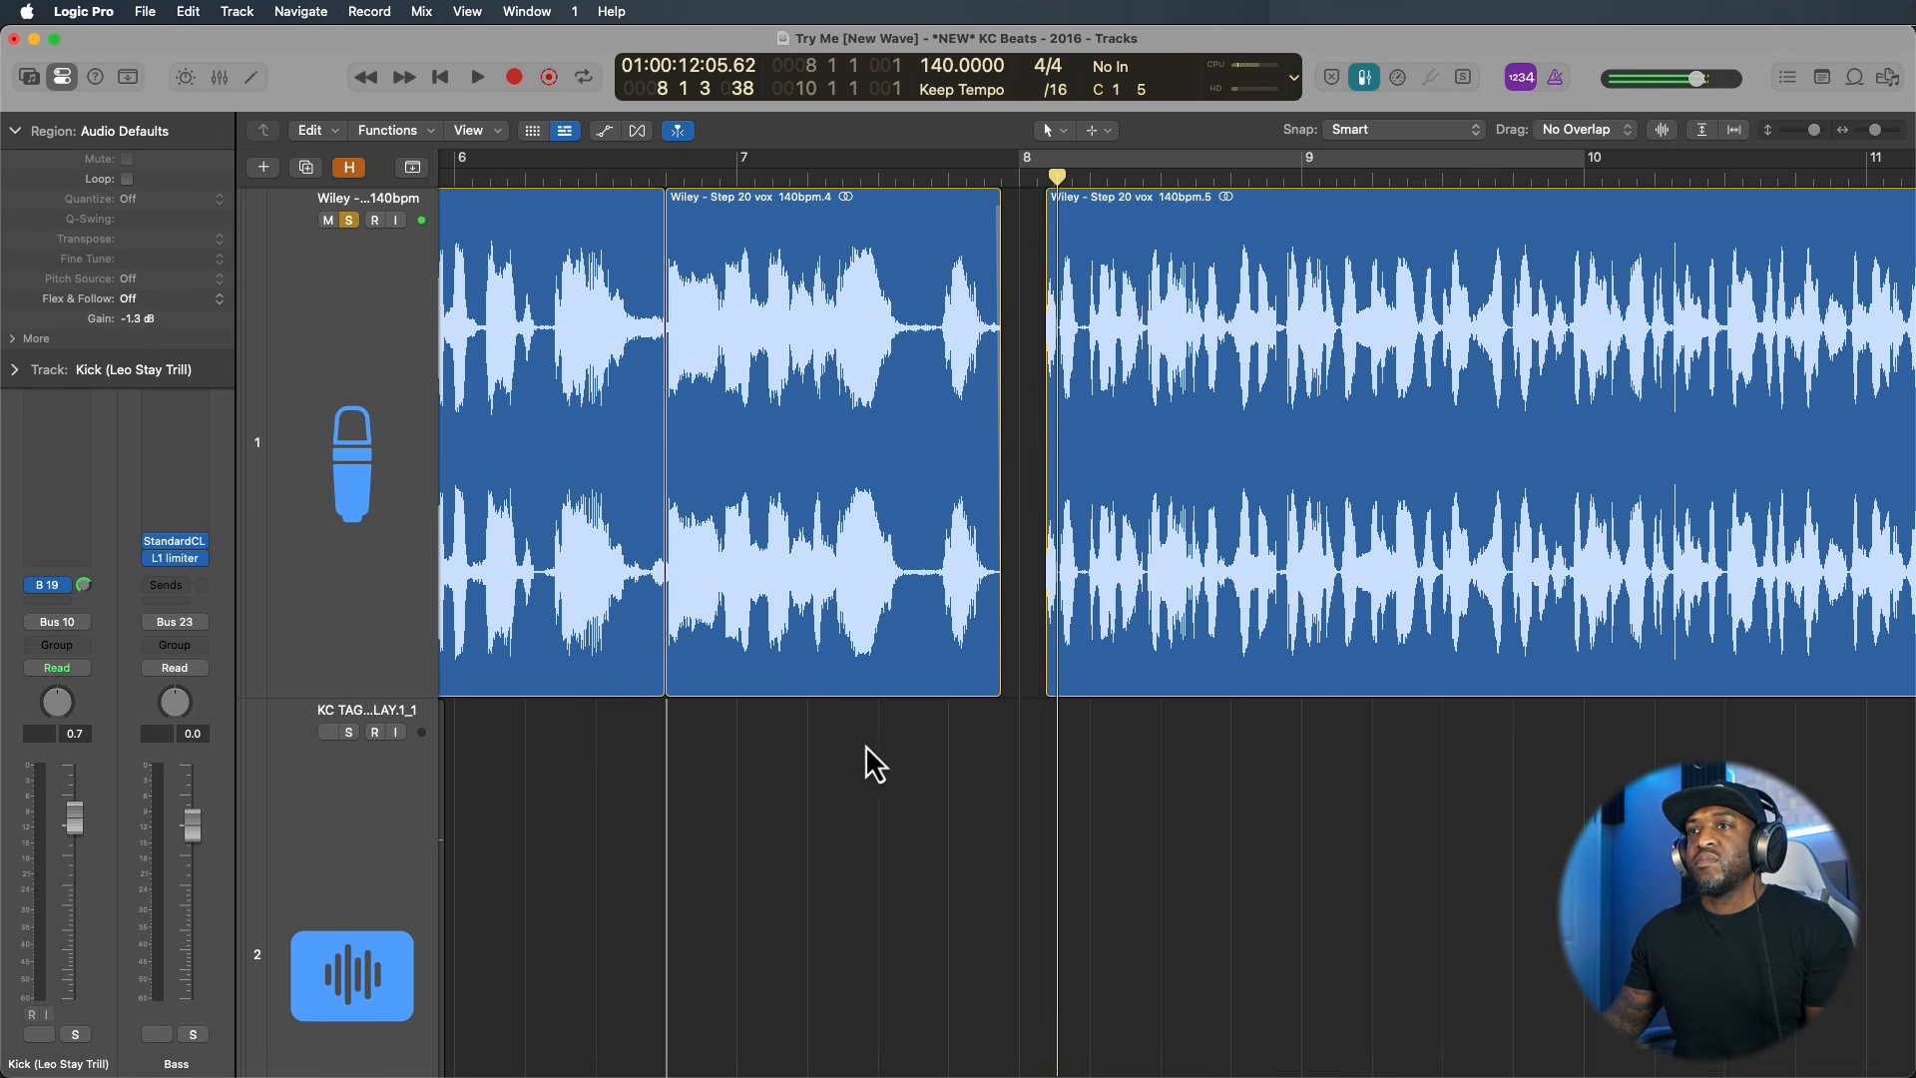
Undo the earlier vocal cuts and delete a short quiet passage of the vocal just before bar 8.
key("super+z")
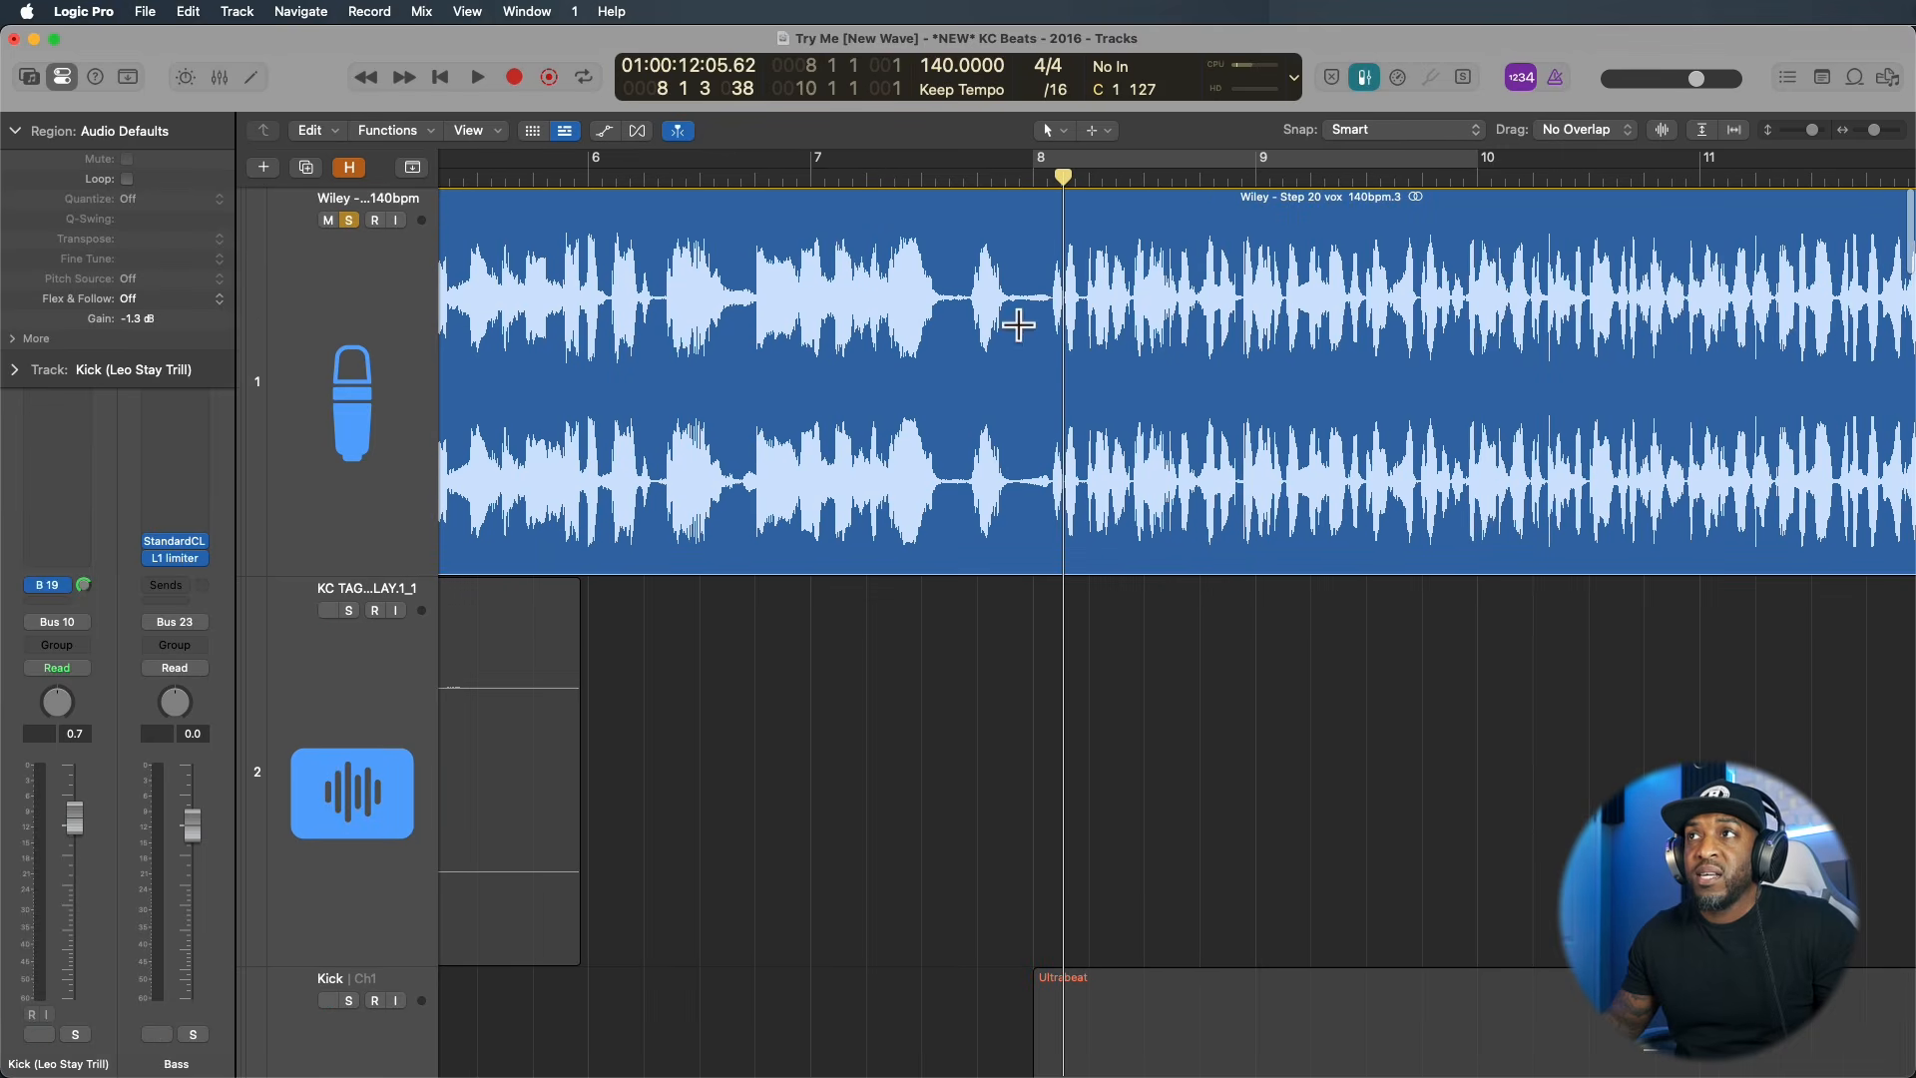
left_click_drag(1007, 317, 1020, 313)
key("Delete")
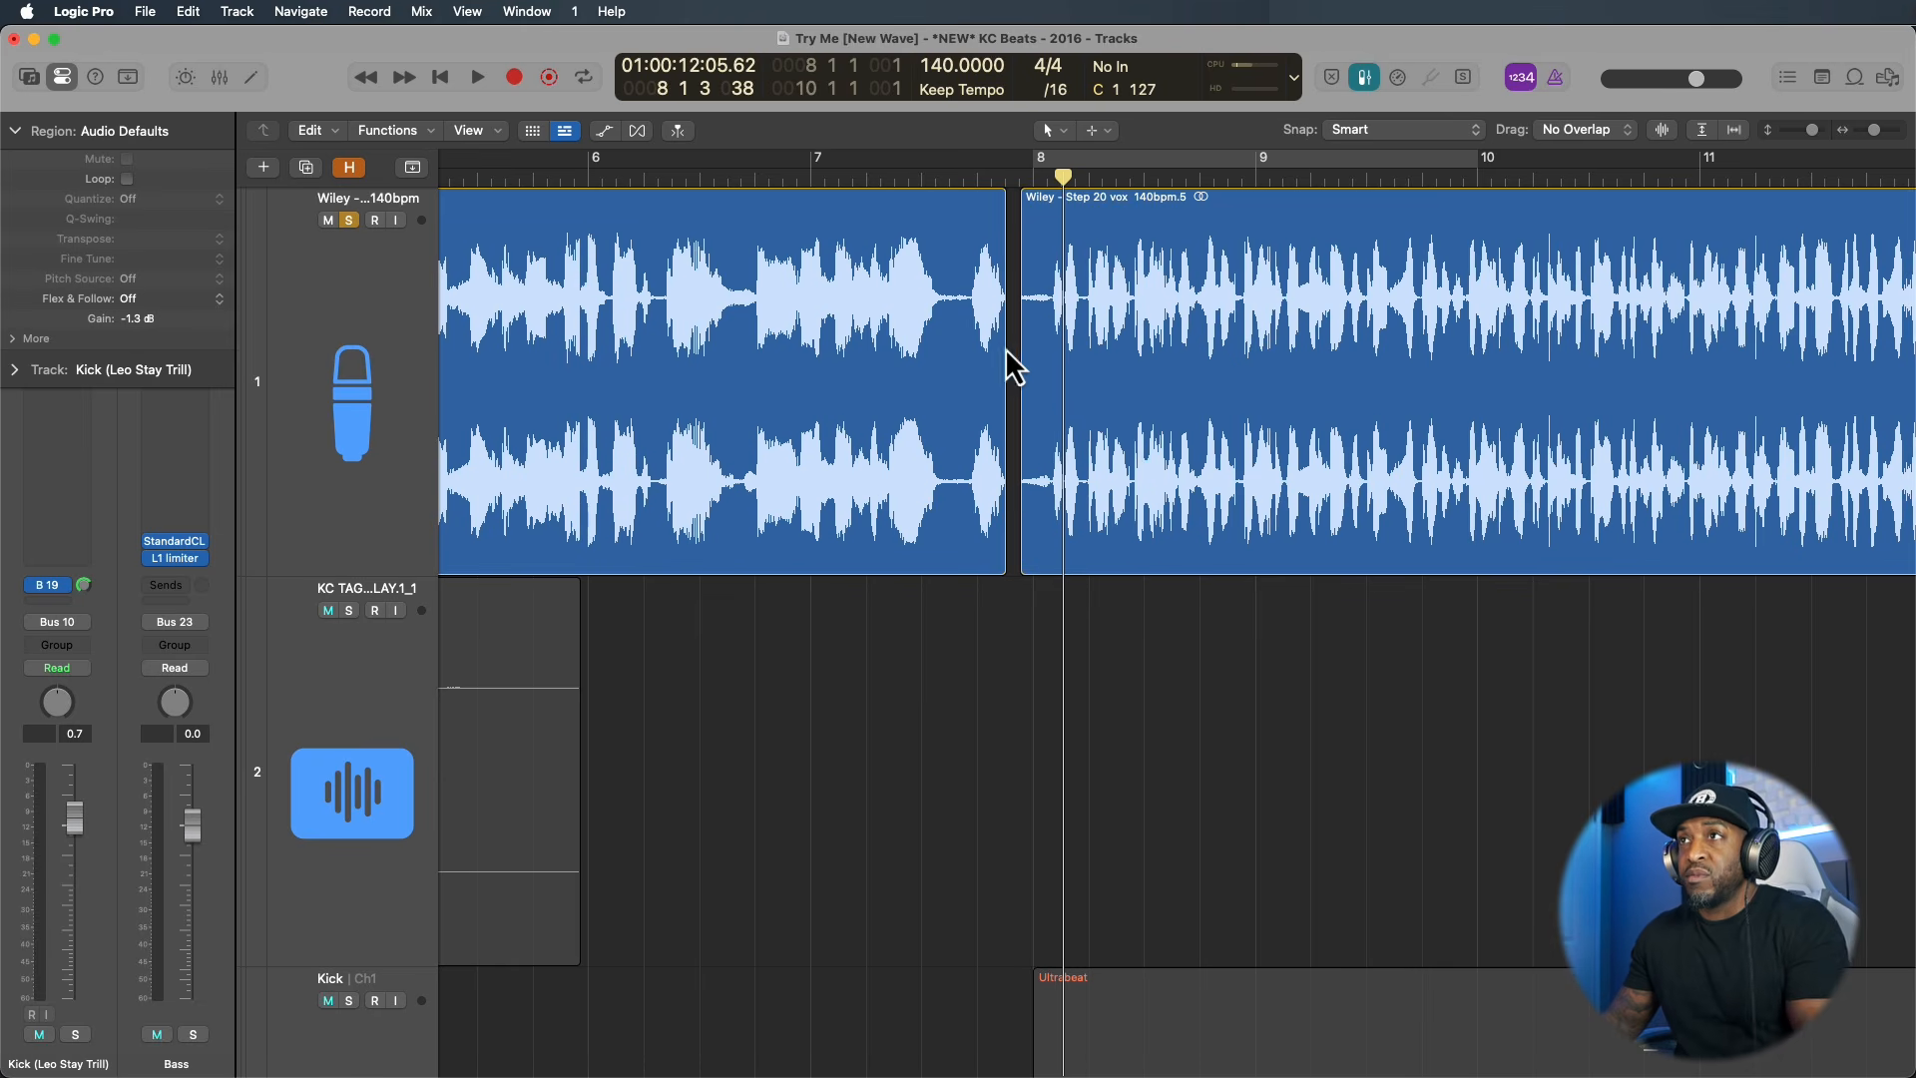
left_click(1001, 194)
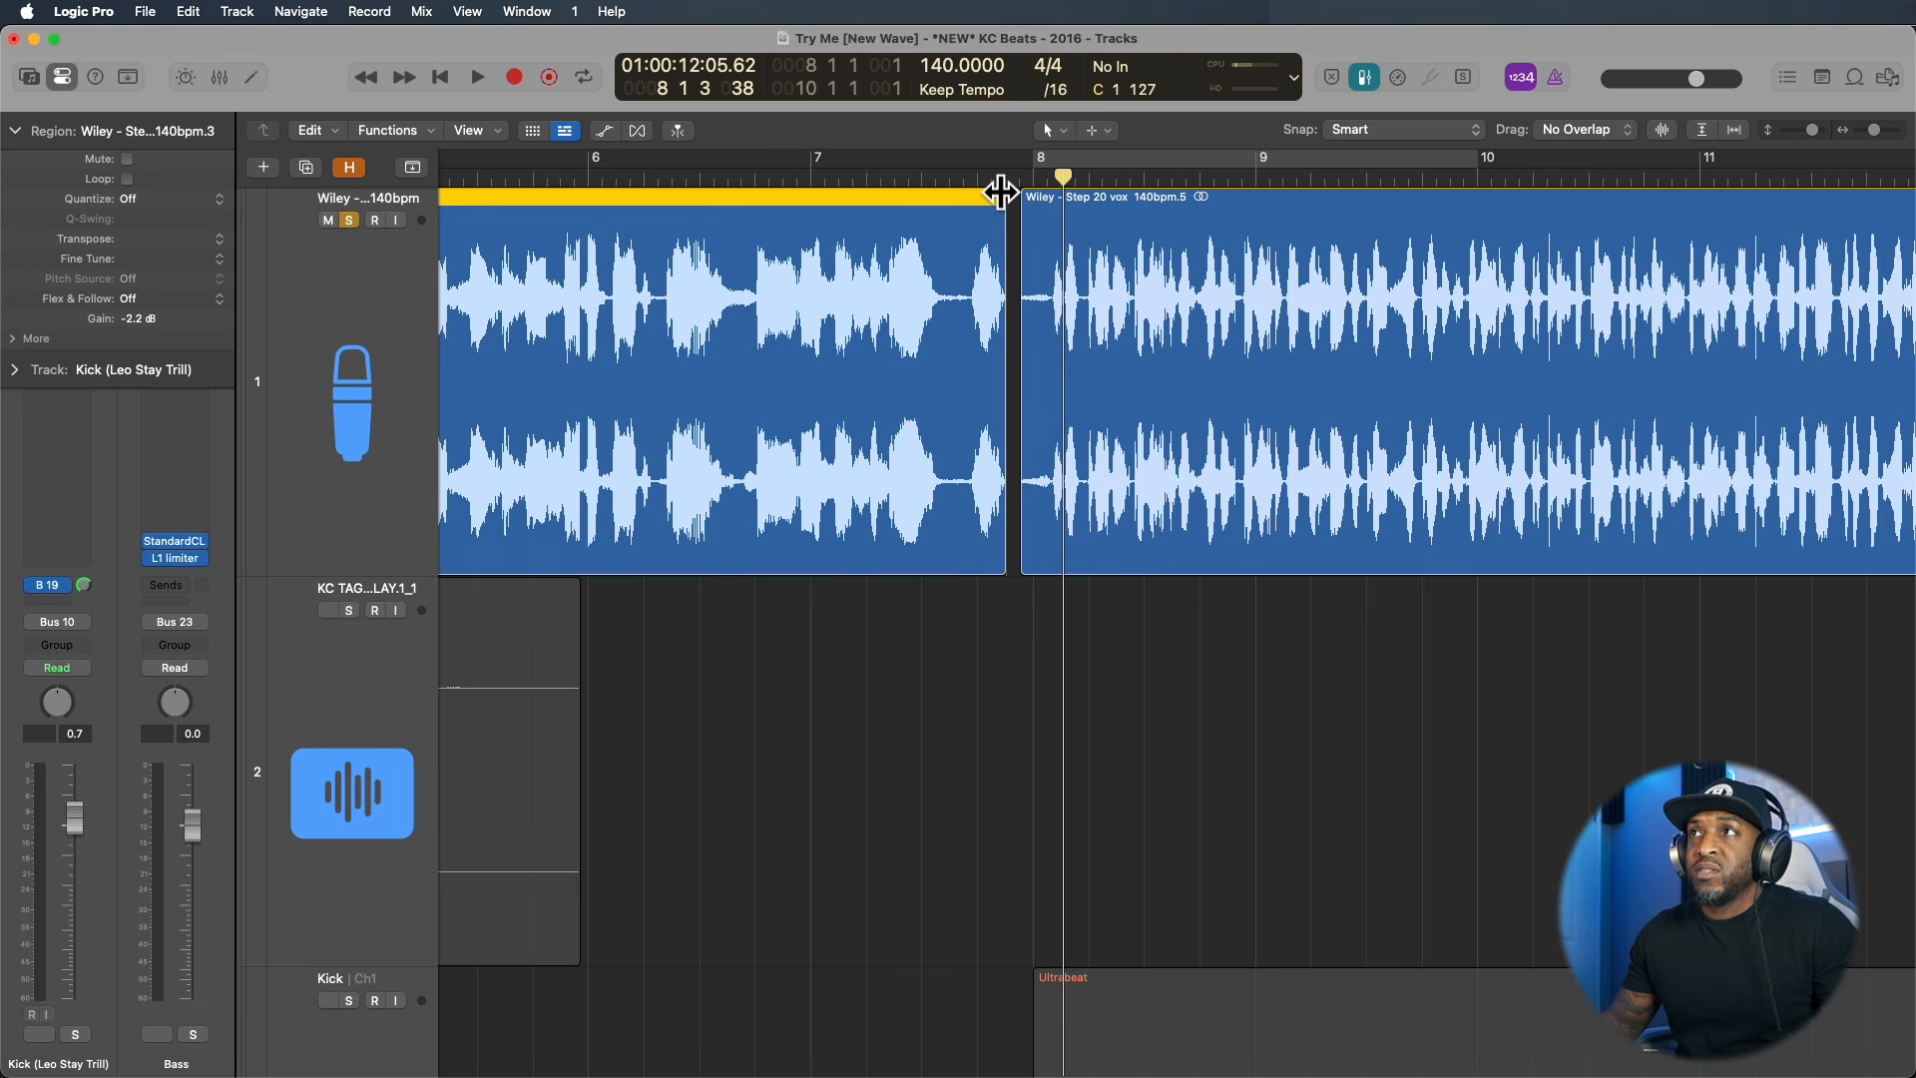
scroll(1018, 193, "right", 1)
left_click(994, 190)
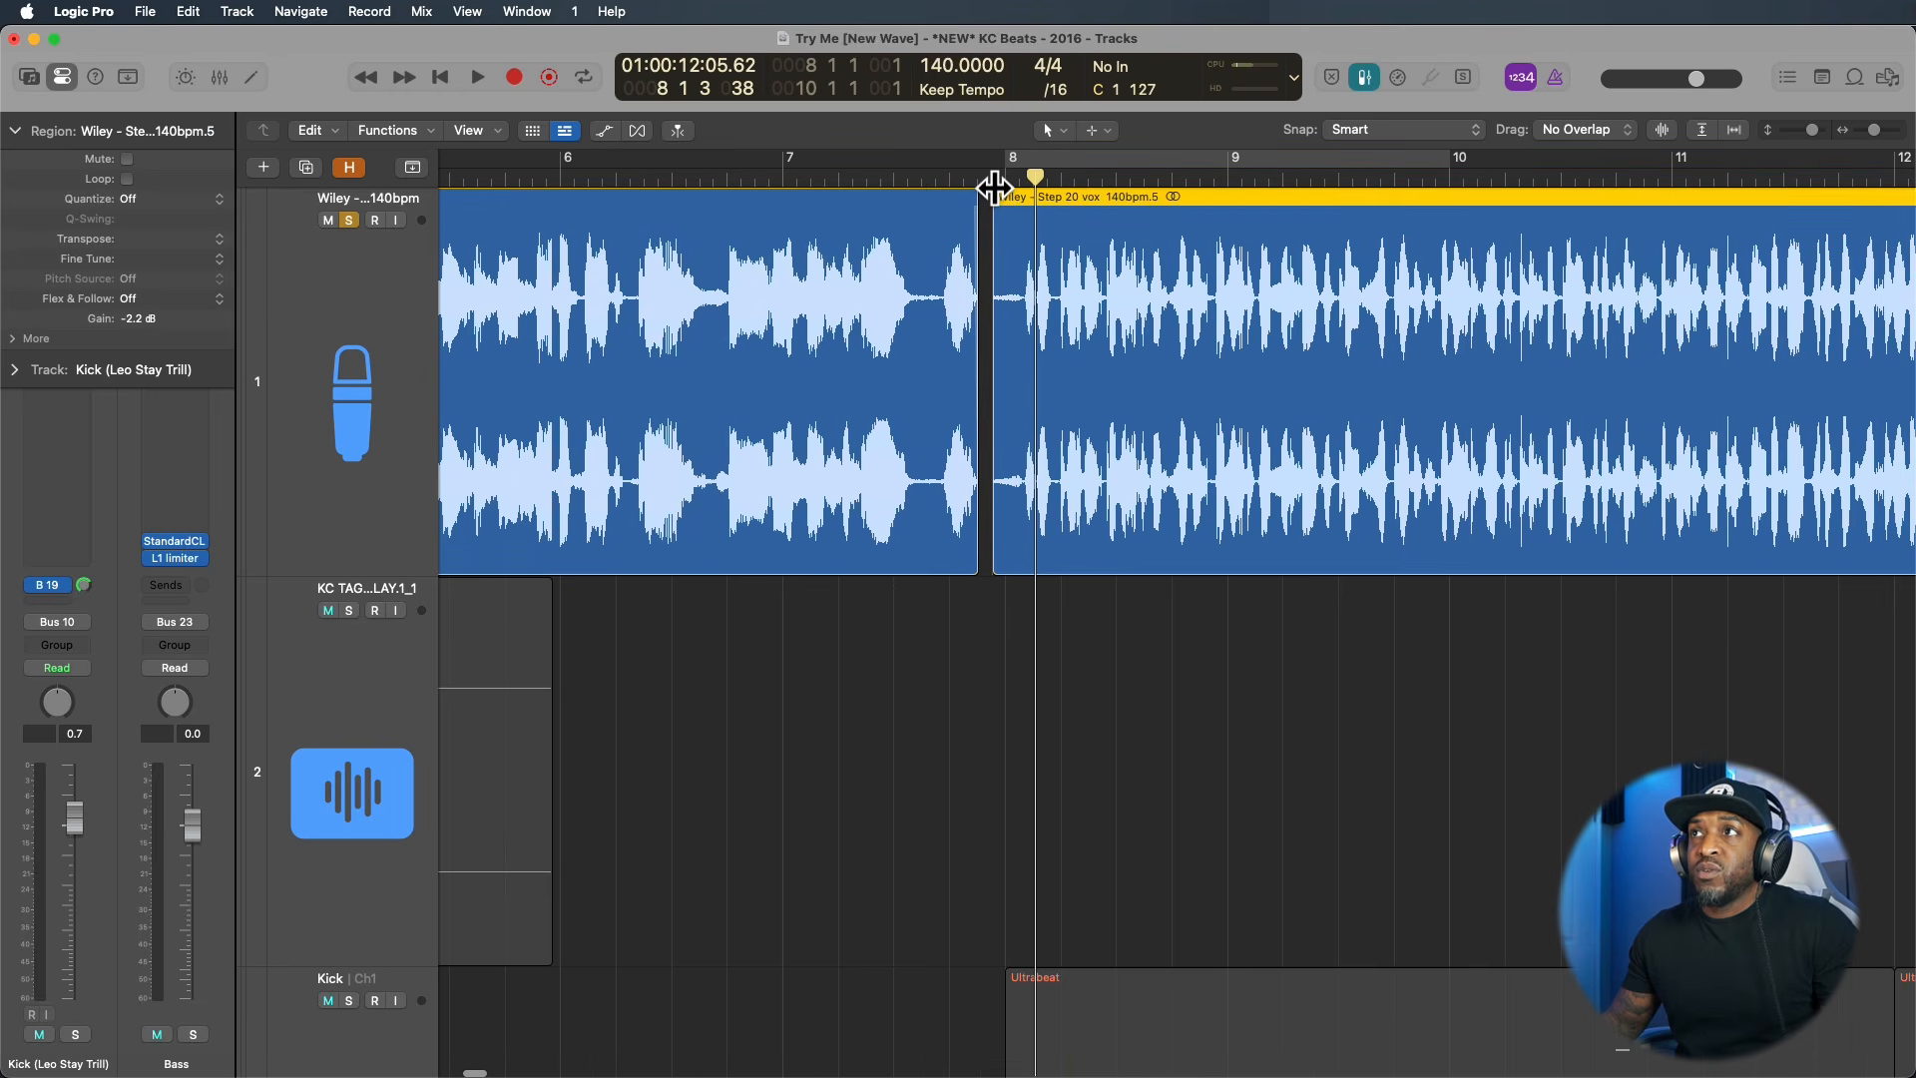
Play the vocal from shortly before the gap at bar 8 through it, and undo the deletion.
scroll(987, 369, "down", 1)
scroll(988, 369, "down", 2)
left_click(950, 617, "super")
key("space")
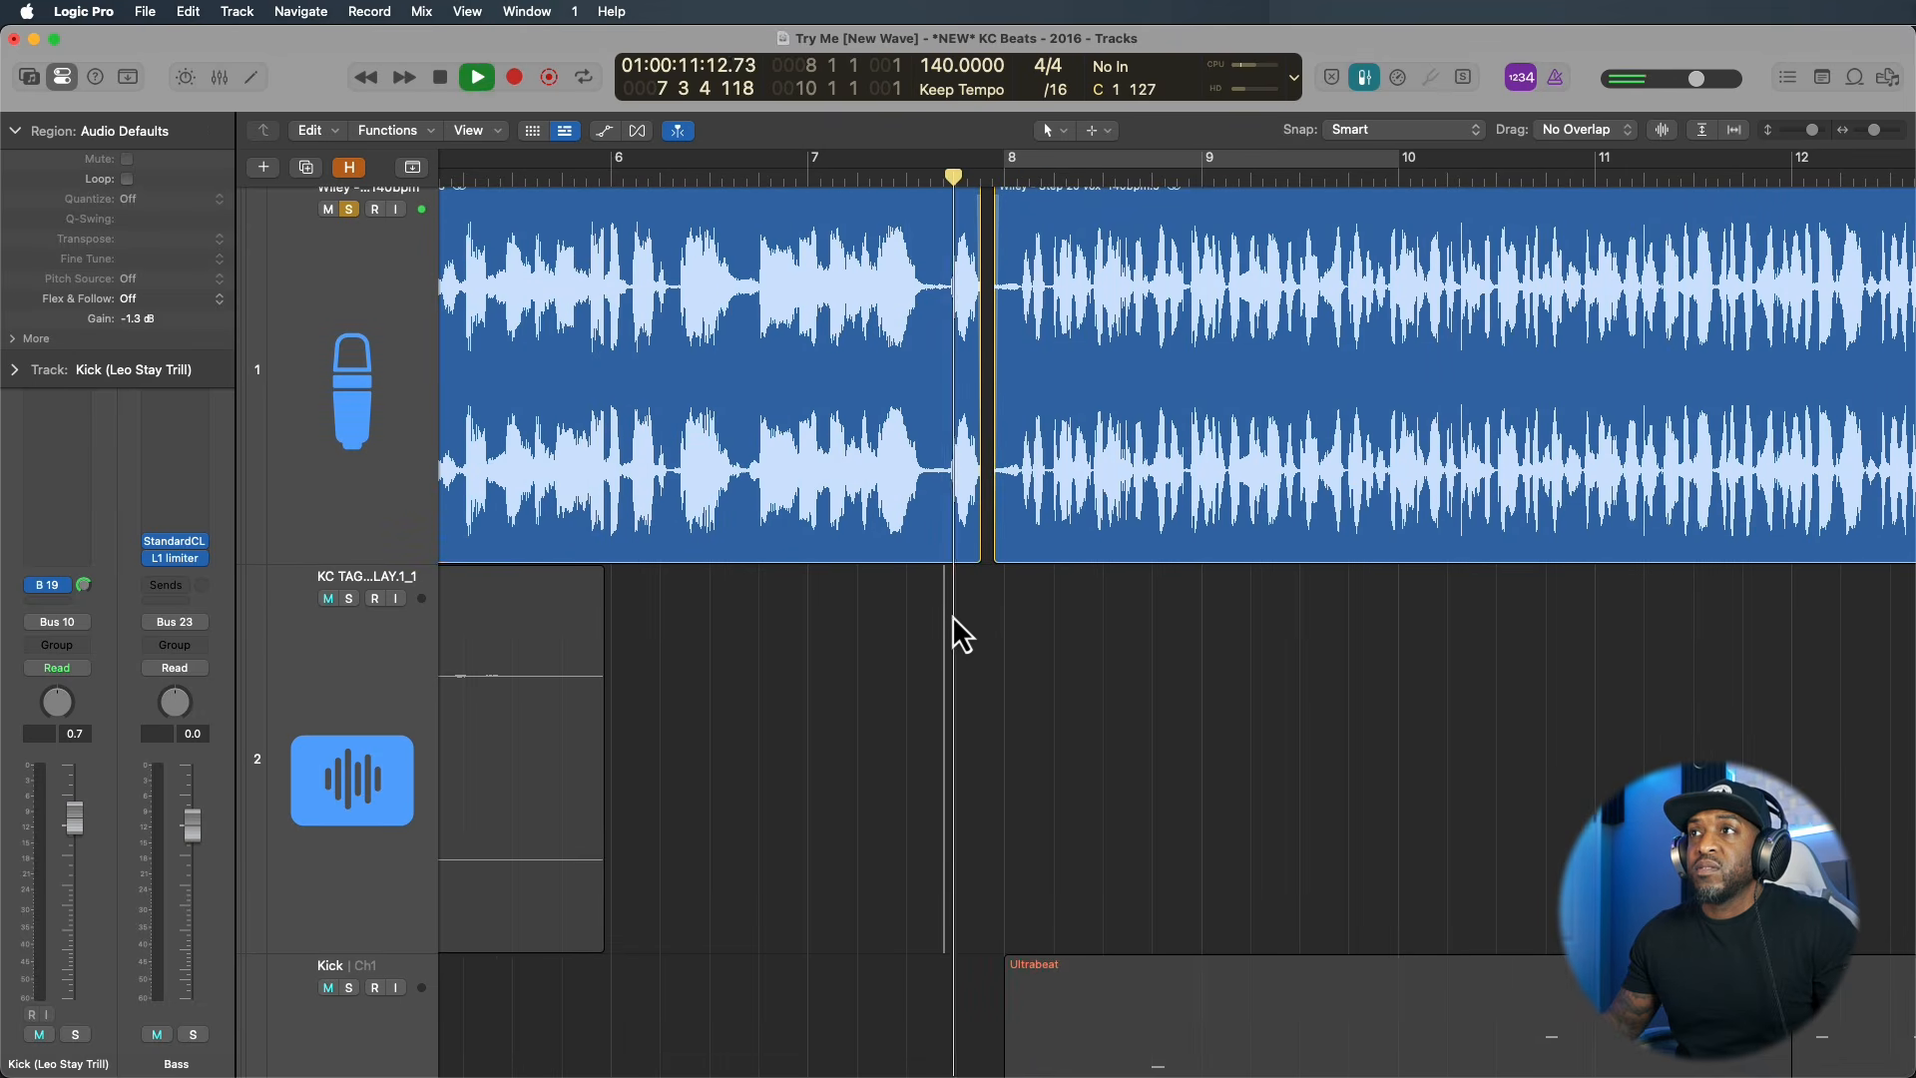
key("space")
key("super+z")
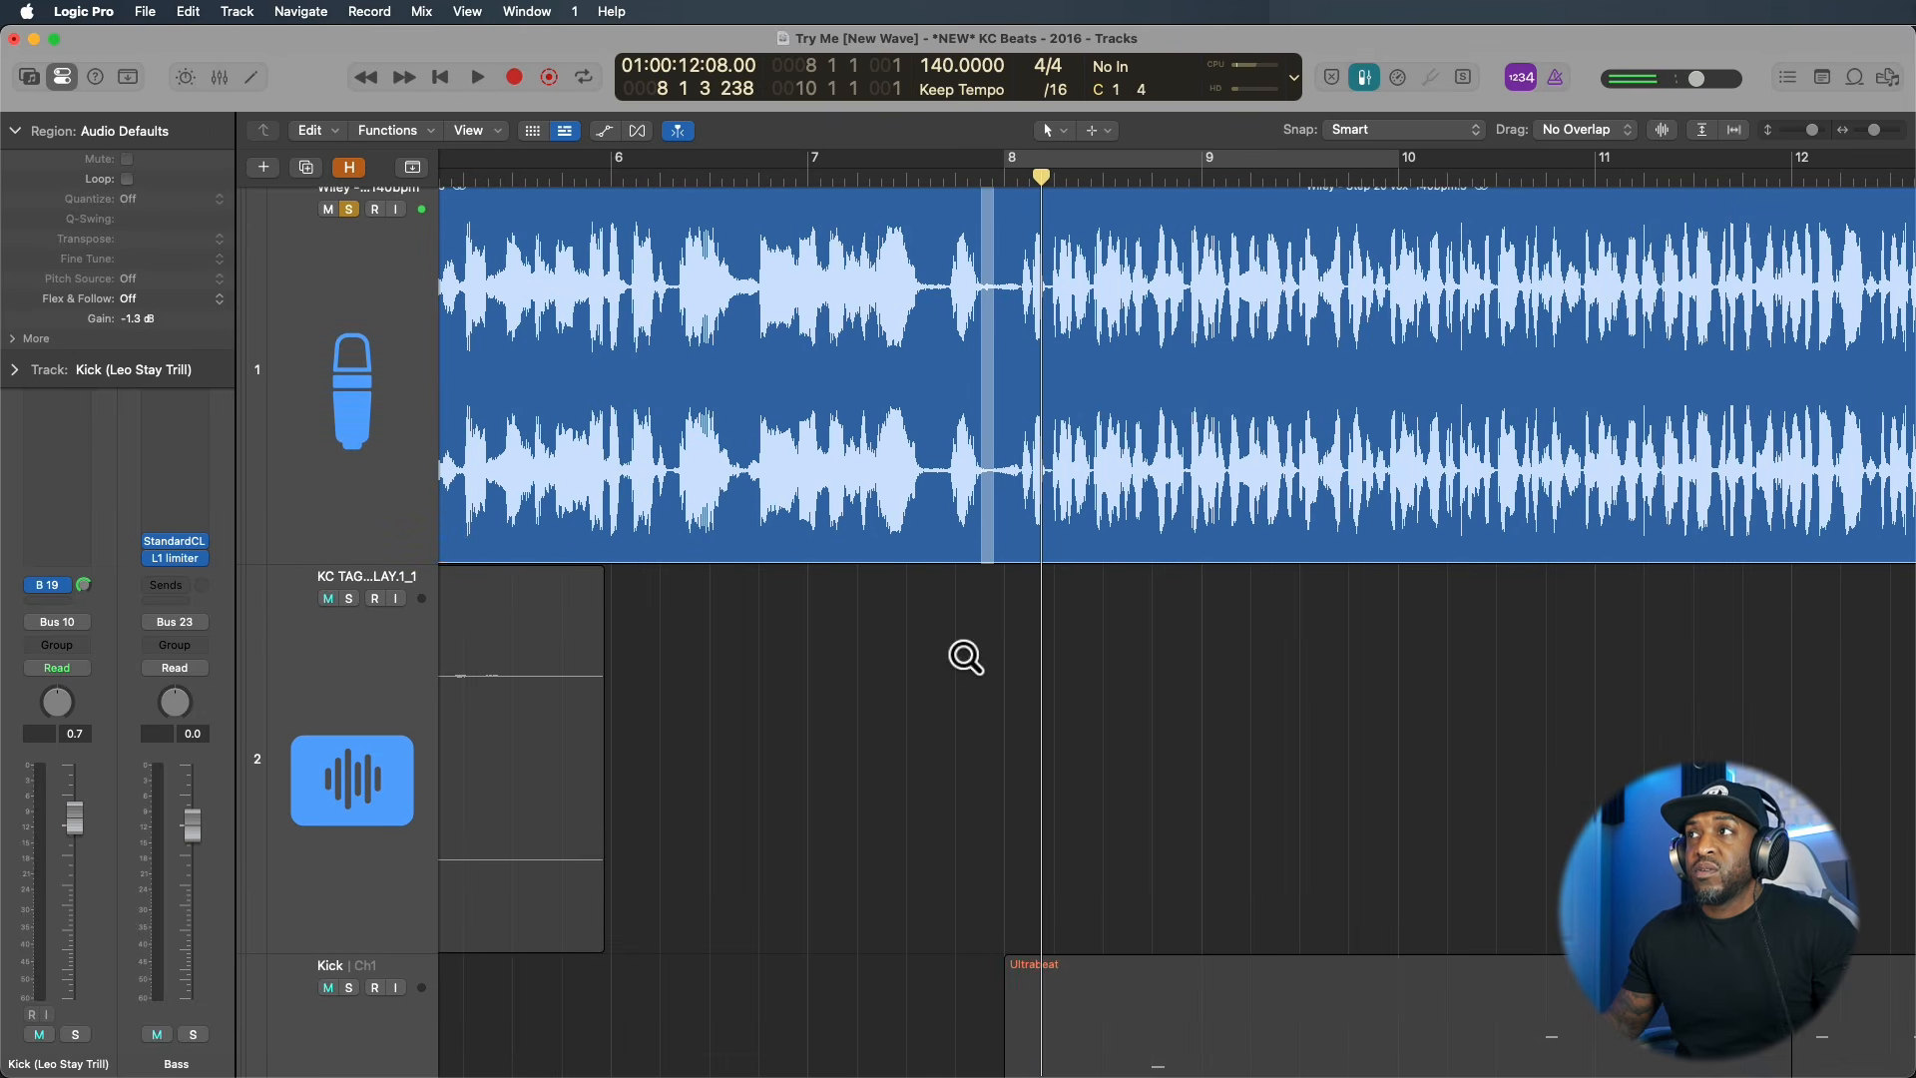
Marquee the vocal from bar 17 to just before bar 23 and open Remove Silence for that passage.
scroll(963, 655, "down", 5)
scroll(1073, 618, "right", 7)
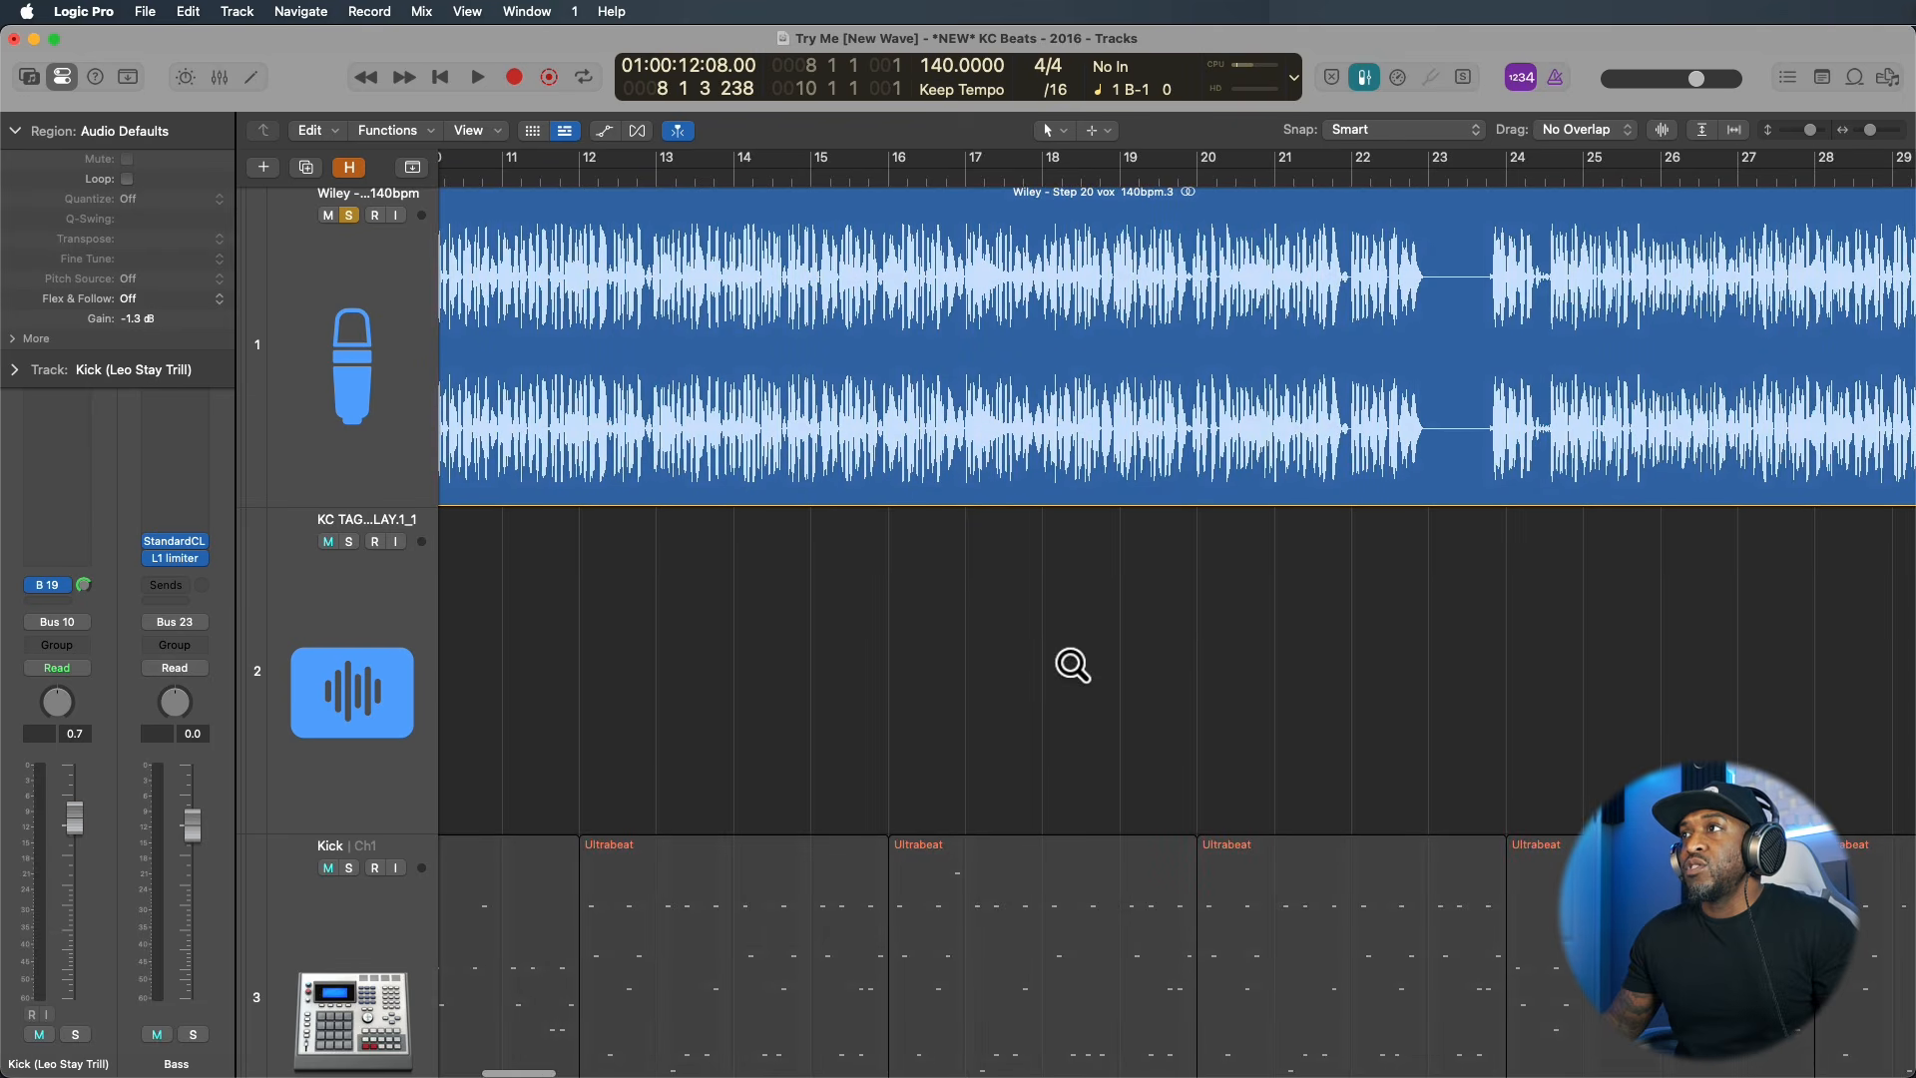
scroll(1073, 665, "up", 4)
left_click_drag(1590, 278, 1732, 359)
scroll(1567, 359, "up", 5)
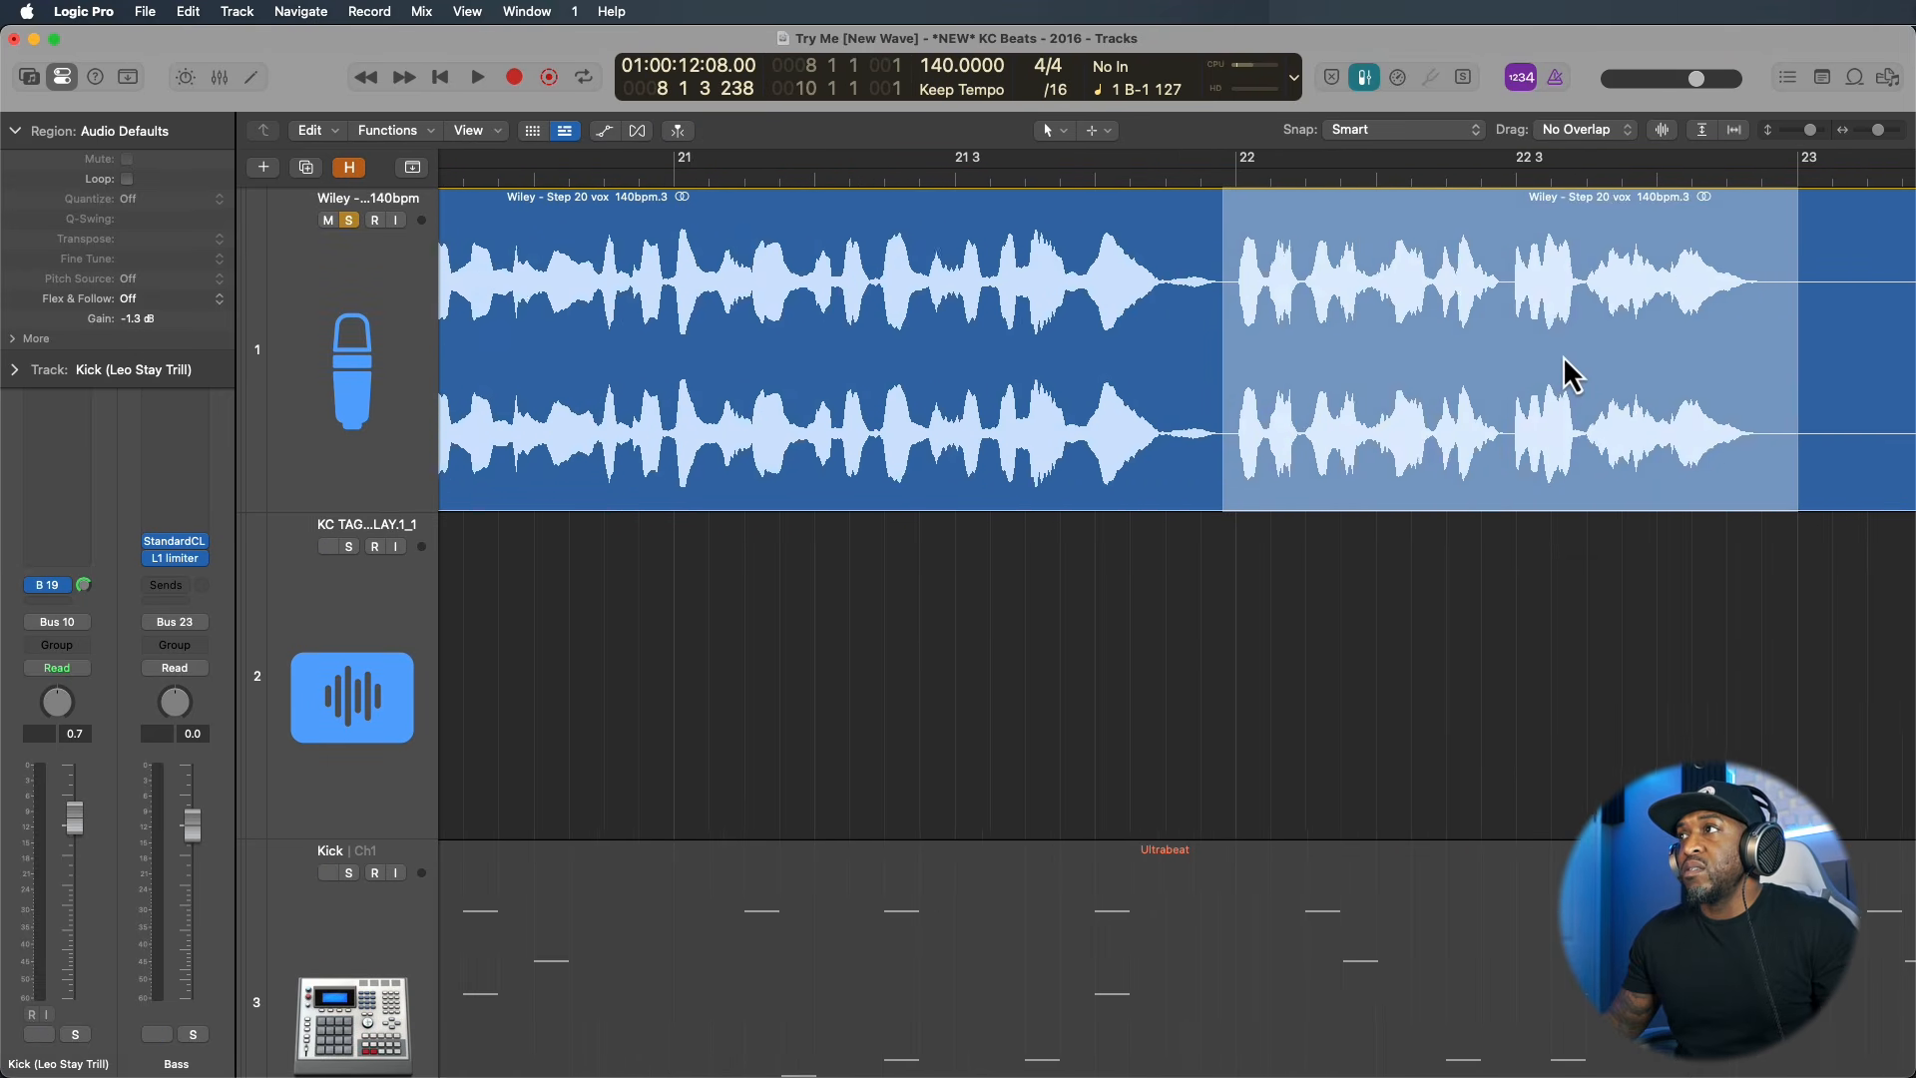
scroll(1564, 359, "up", 2)
scroll(1496, 389, "right", 2)
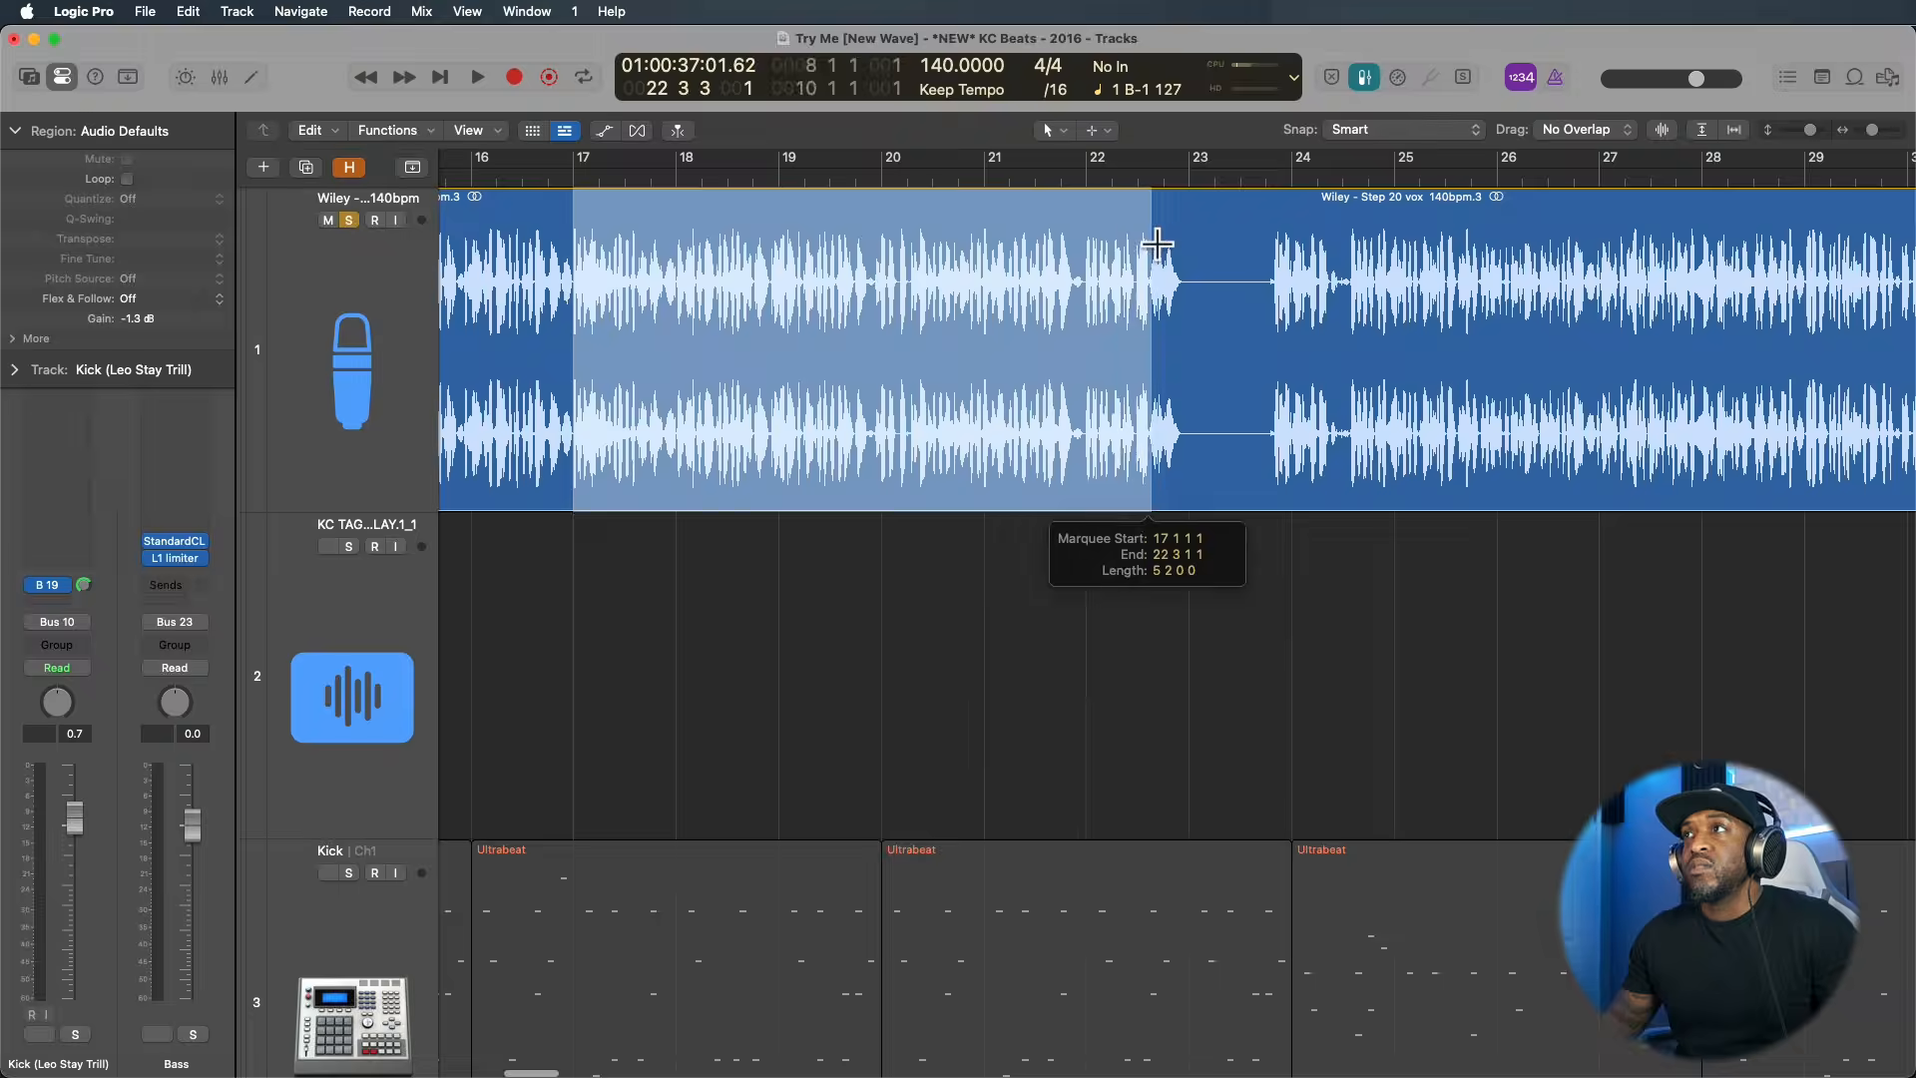
left_click_drag(1157, 243, 1188, 244)
key("ctrl+x")
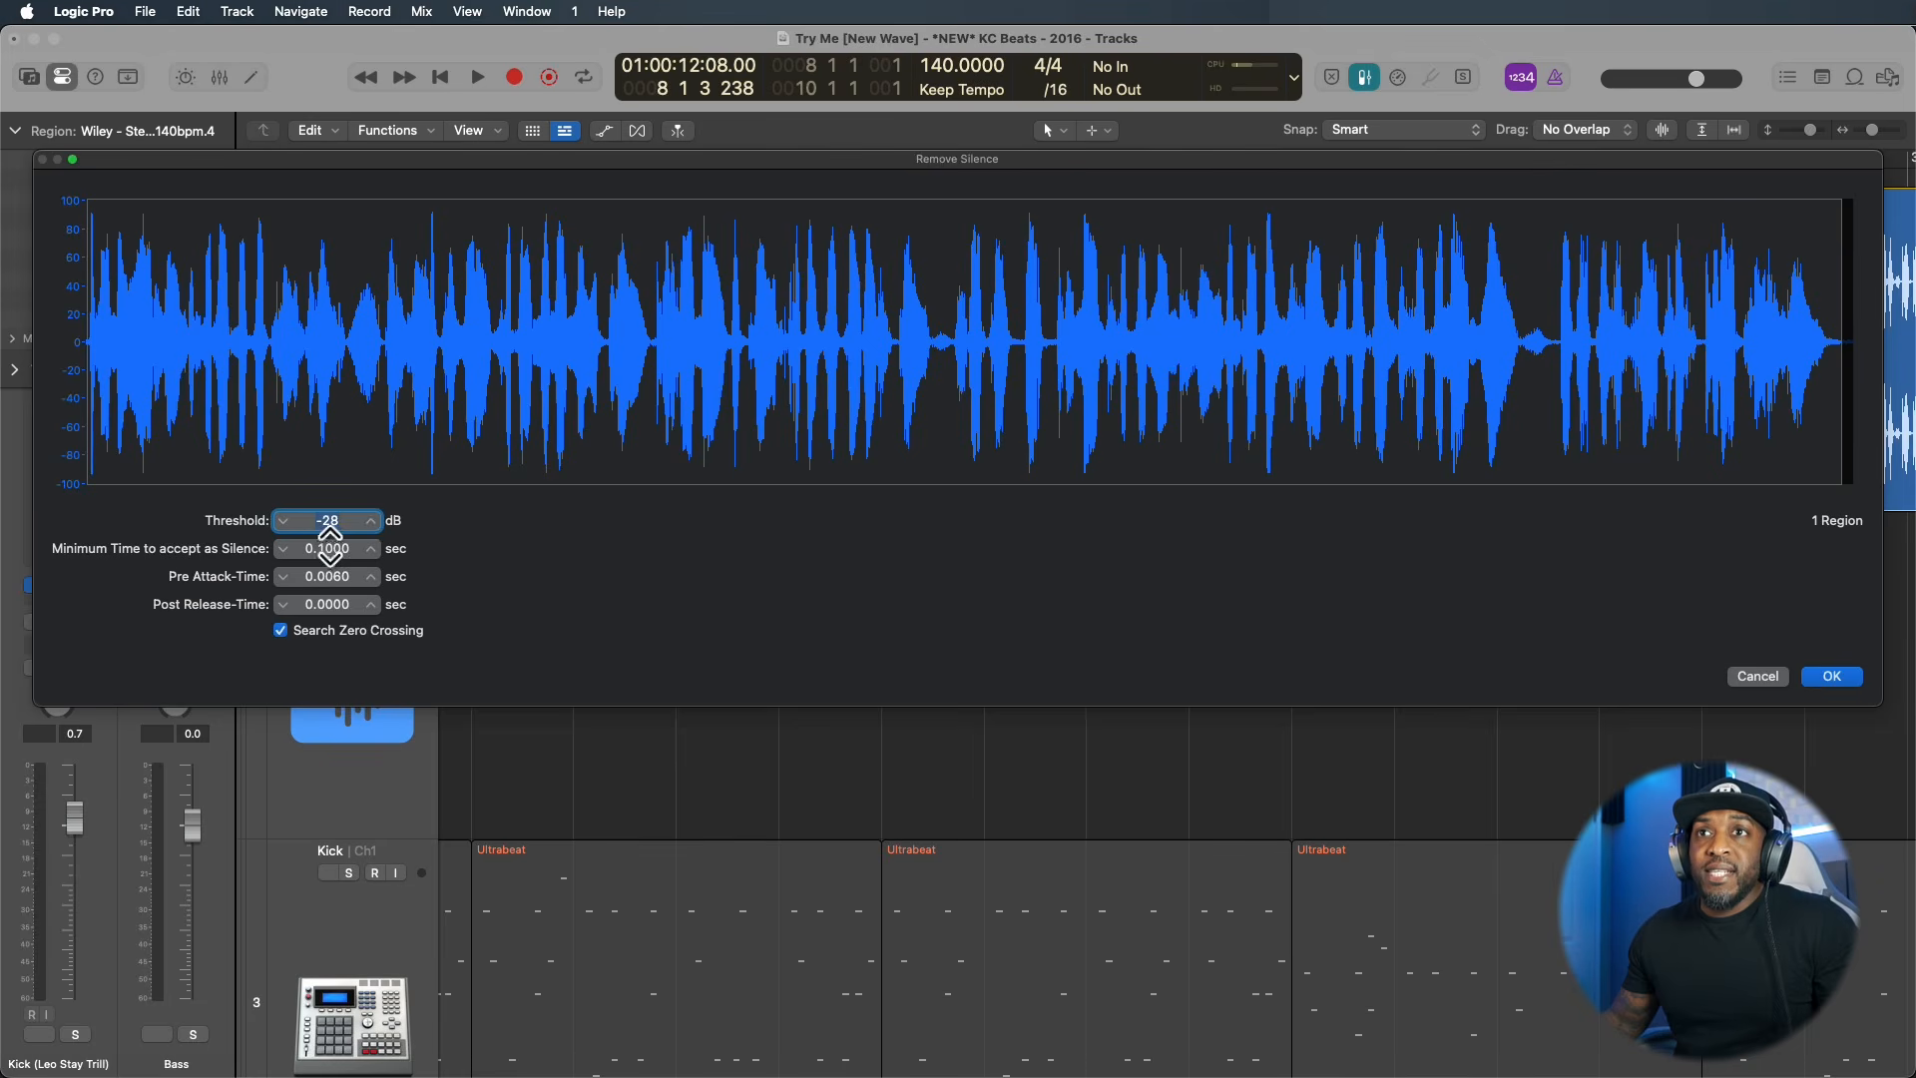
Try different threshold, minimum silence, pre-attack and post-release values in Remove Silence, including a -10 dB threshold and 0.2 sec minimum silence.
left_click_drag(331, 548, 327, 501)
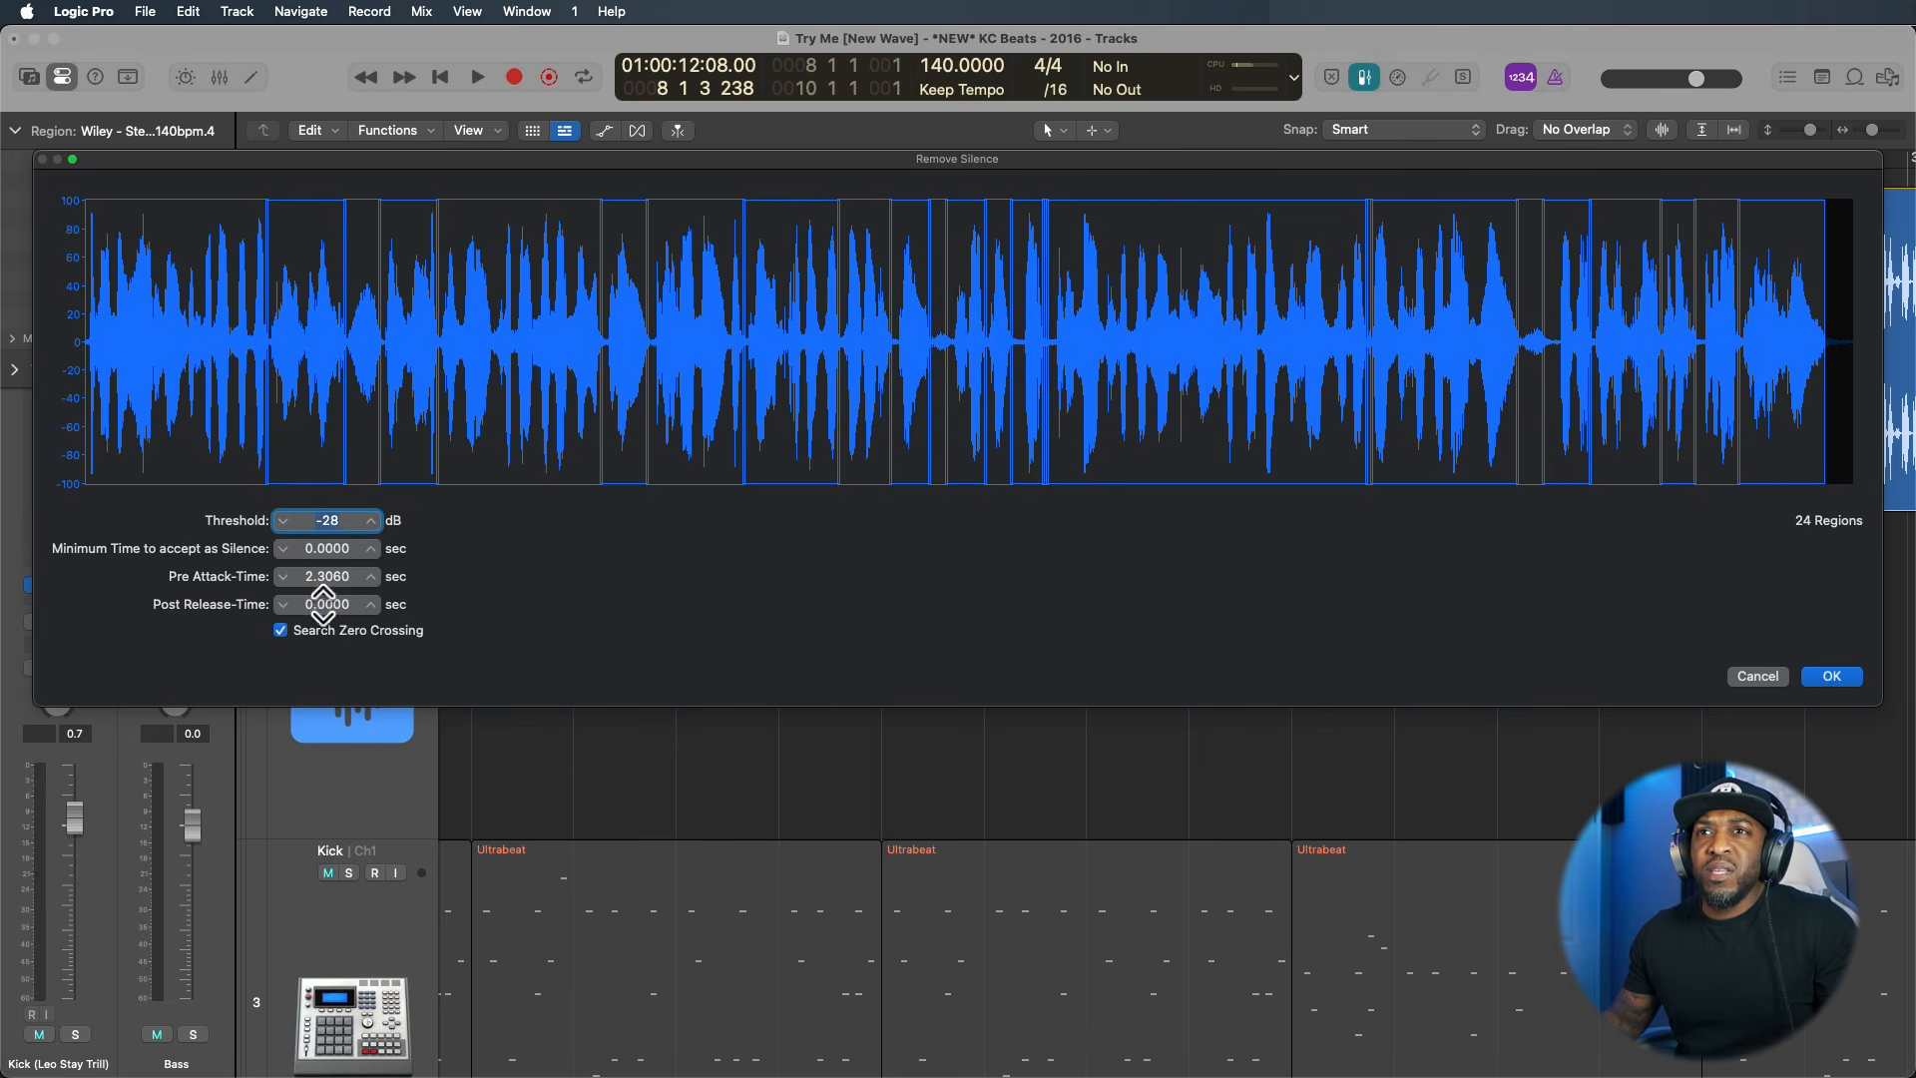
mouse_move(320, 599)
left_mouse_down()
mouse_move(337, 513)
mouse_move(327, 577)
left_mouse_up()
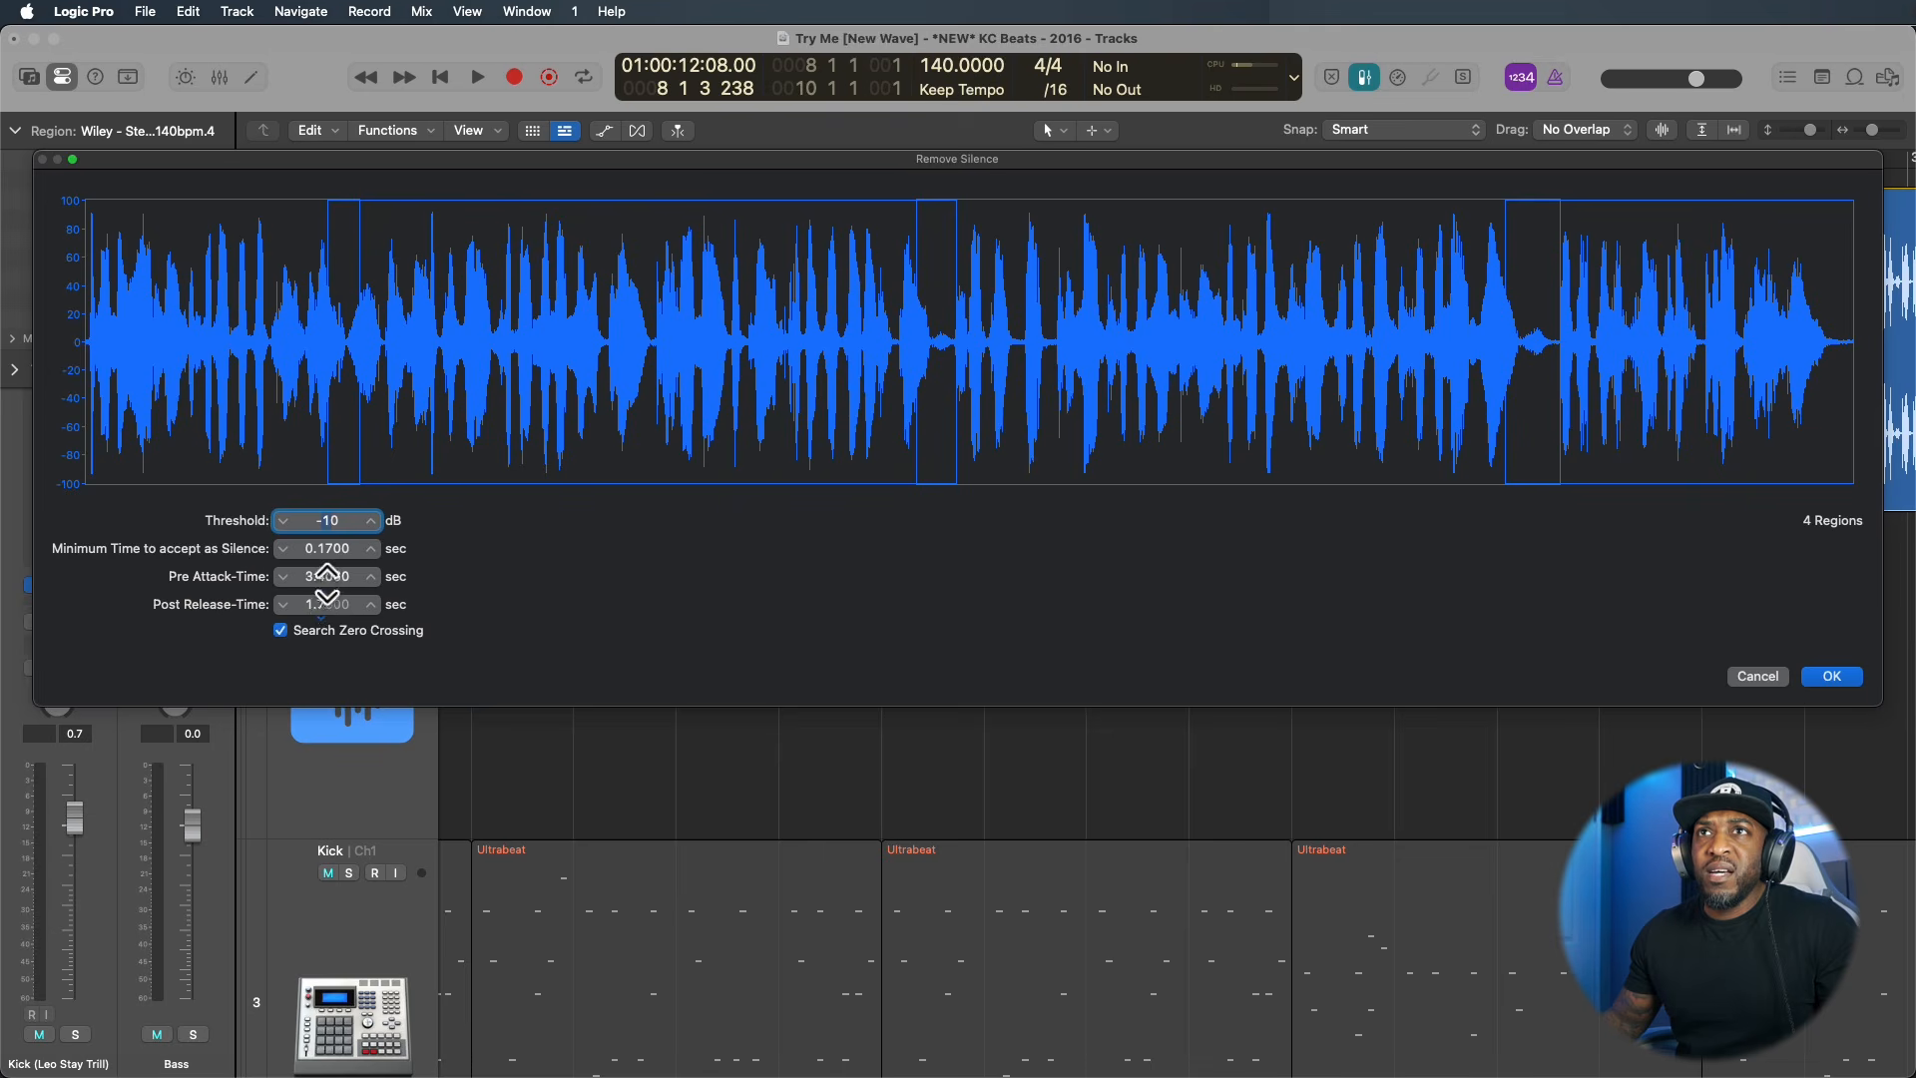
left_click_drag(327, 584, 334, 533)
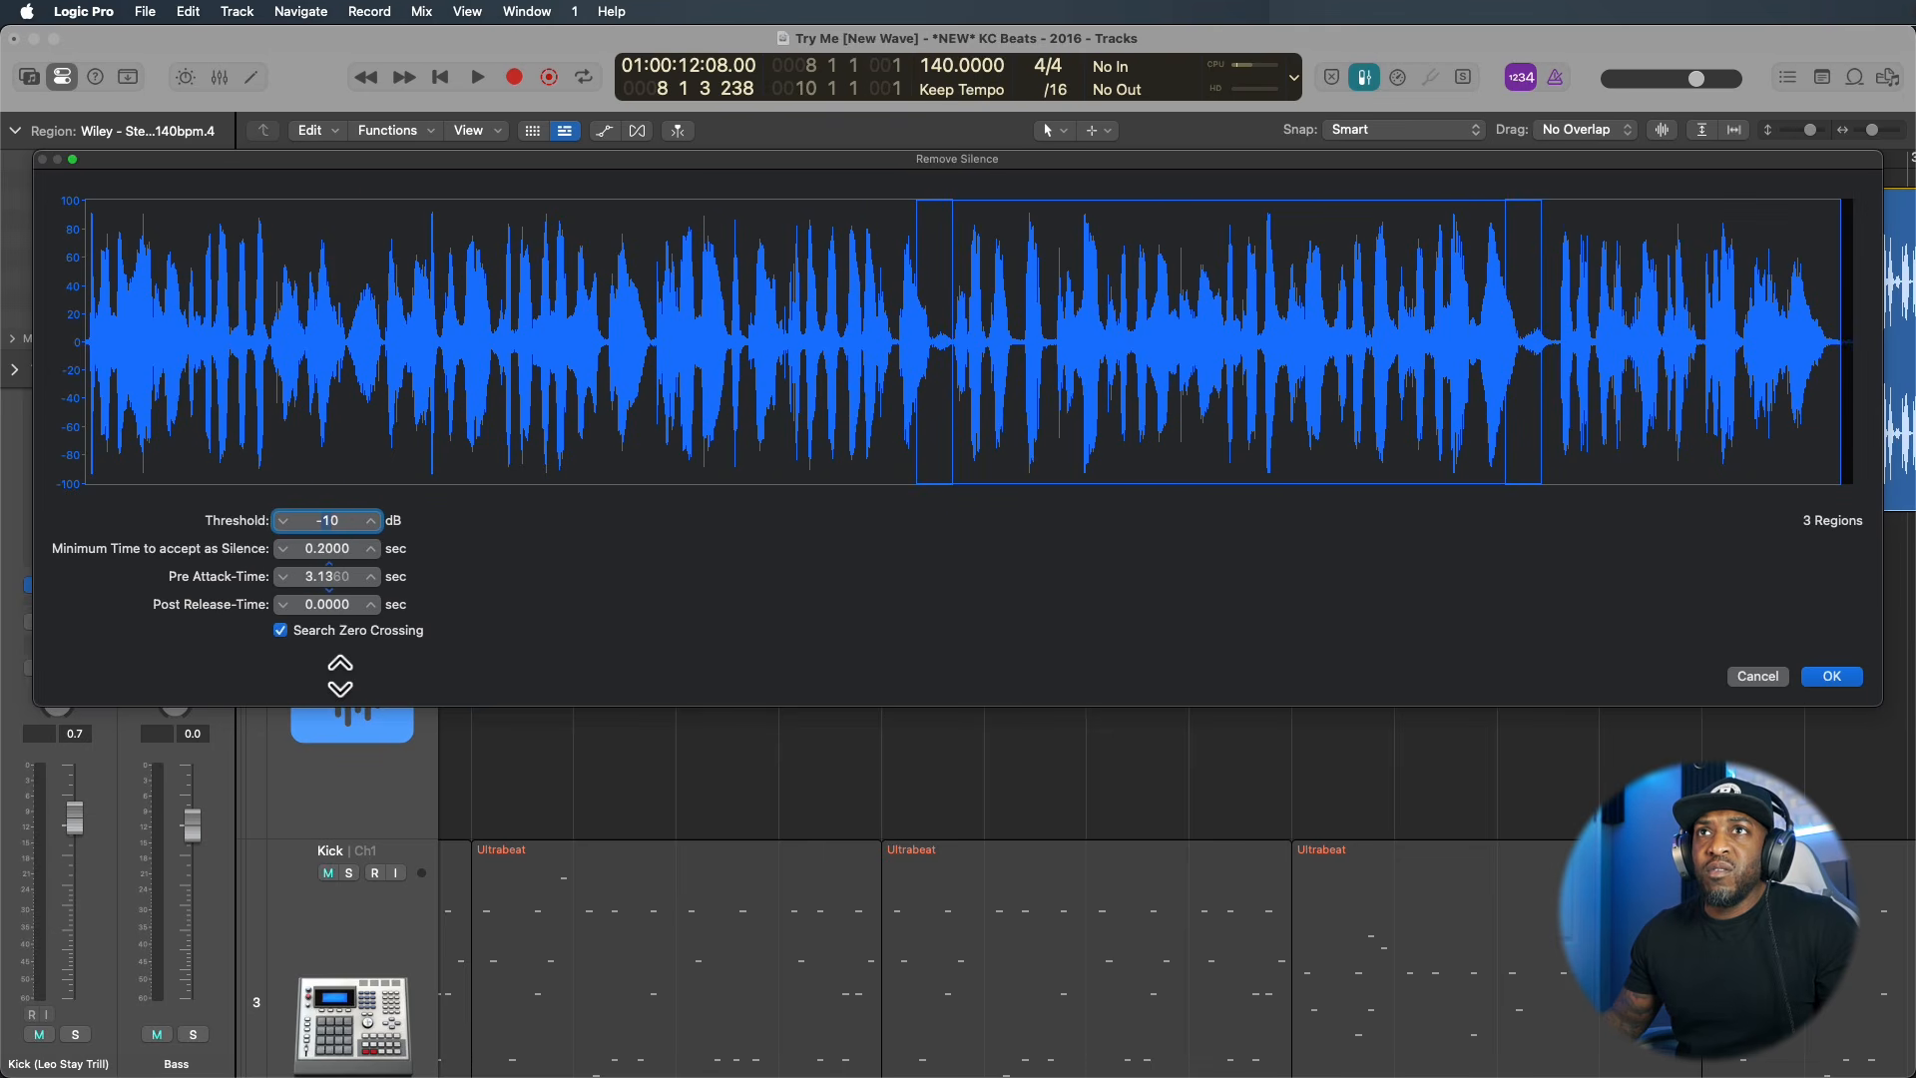
left_click_drag(345, 549, 349, 527)
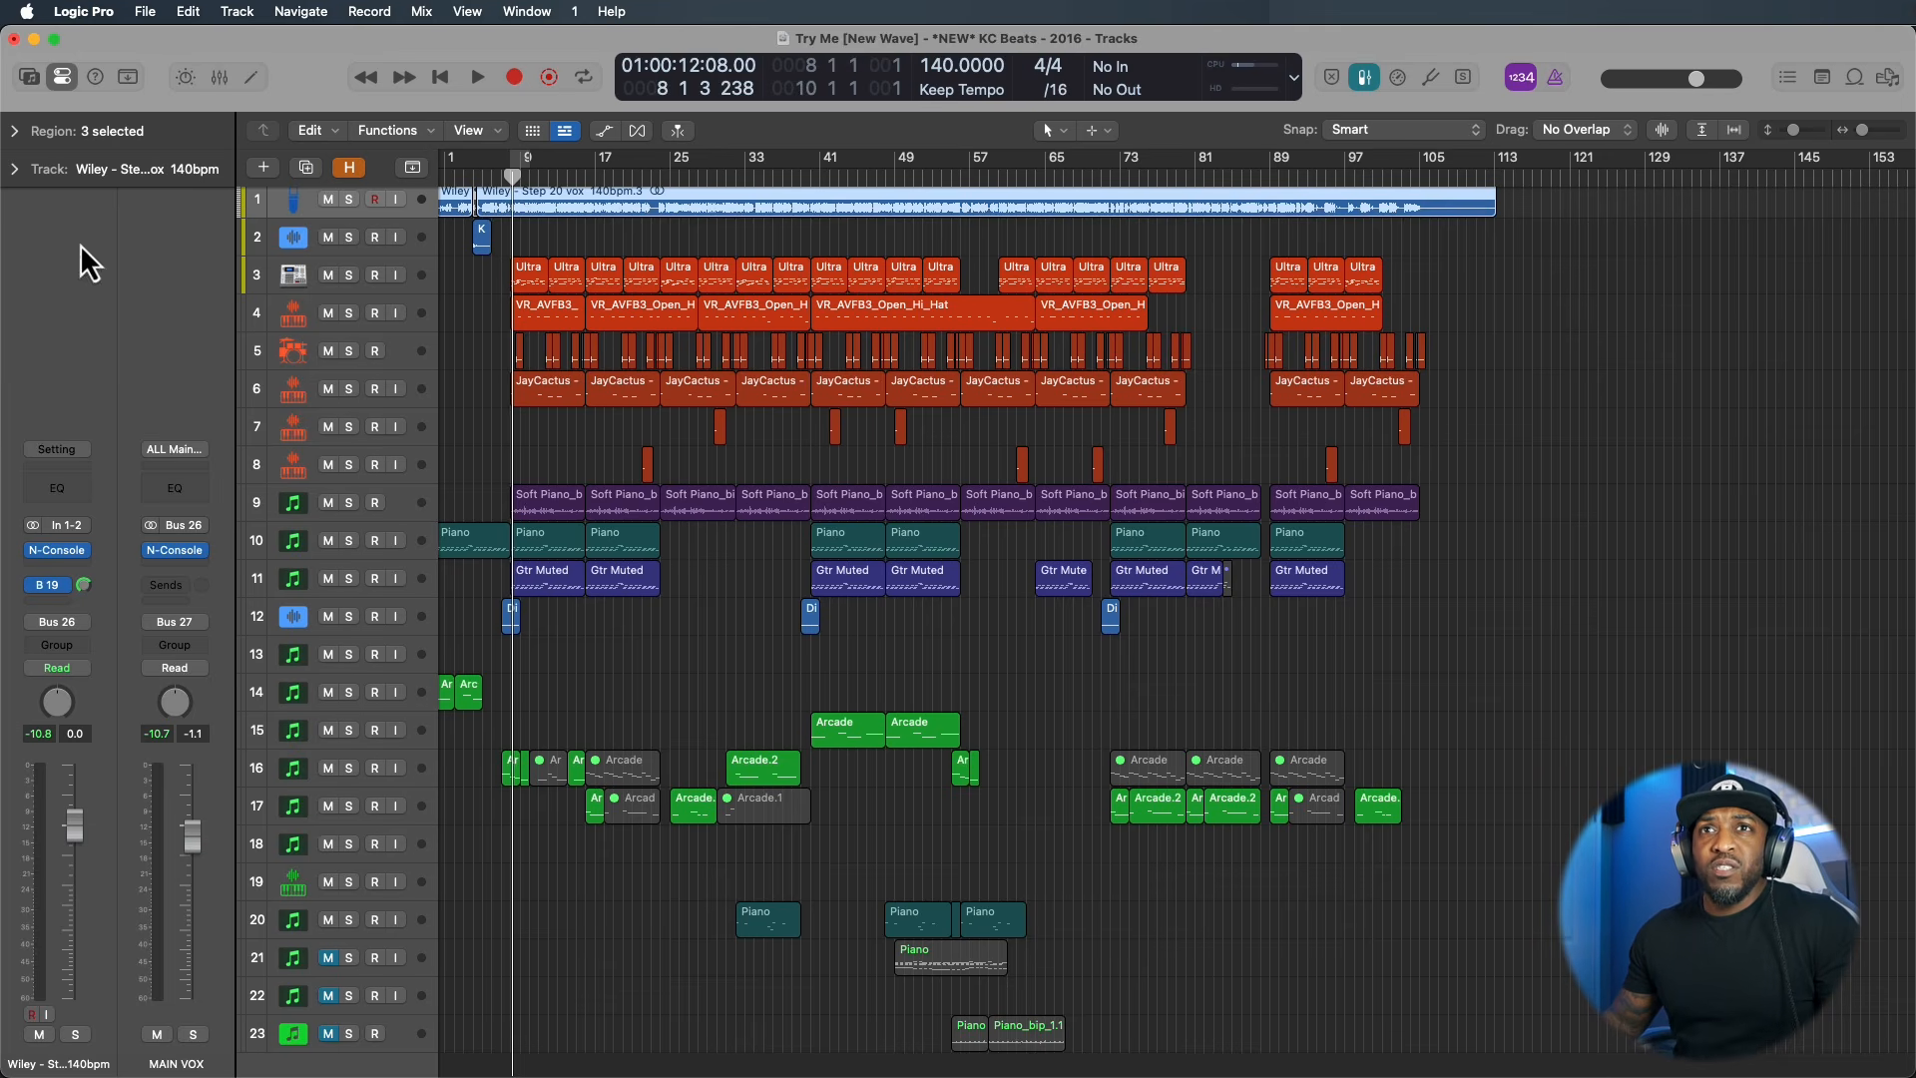
Show the mixer, examine the channel strips along its width, and hide it again.
key("x")
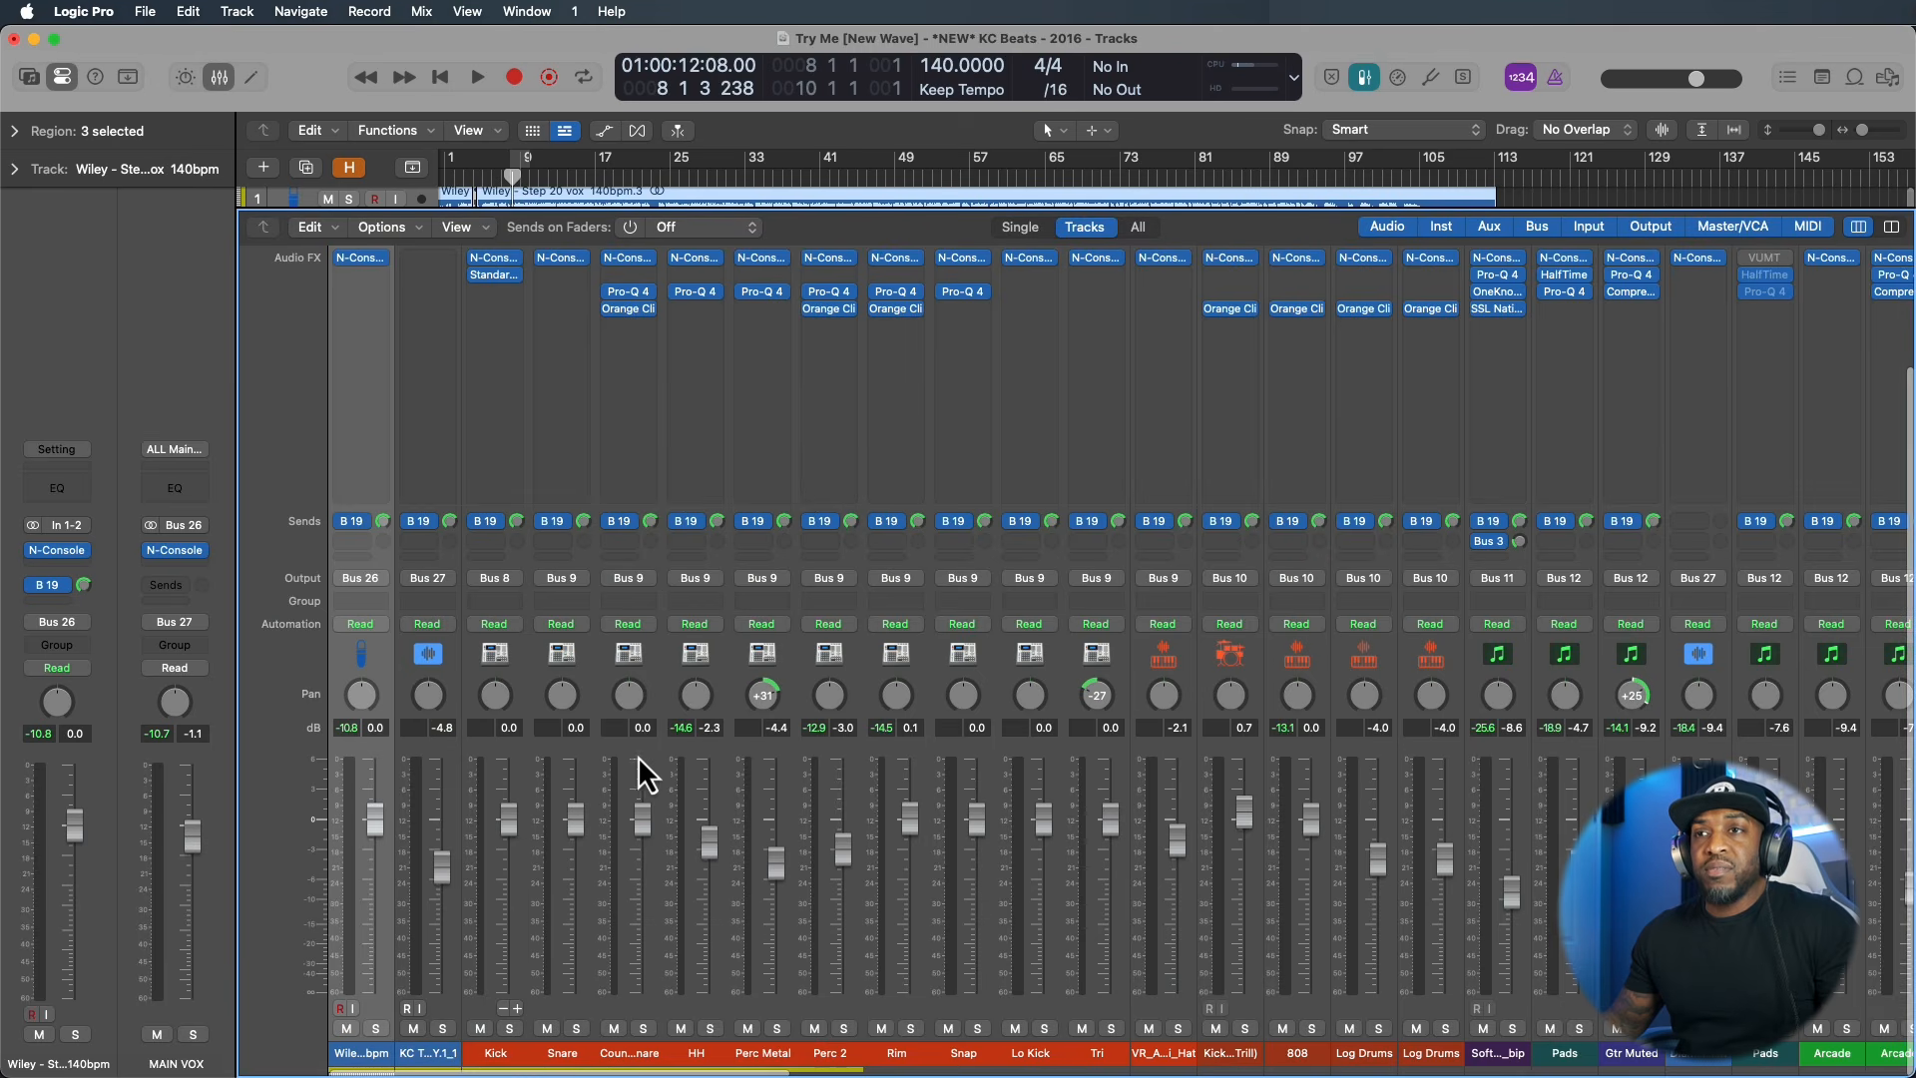
scroll(619, 744, "down", 3)
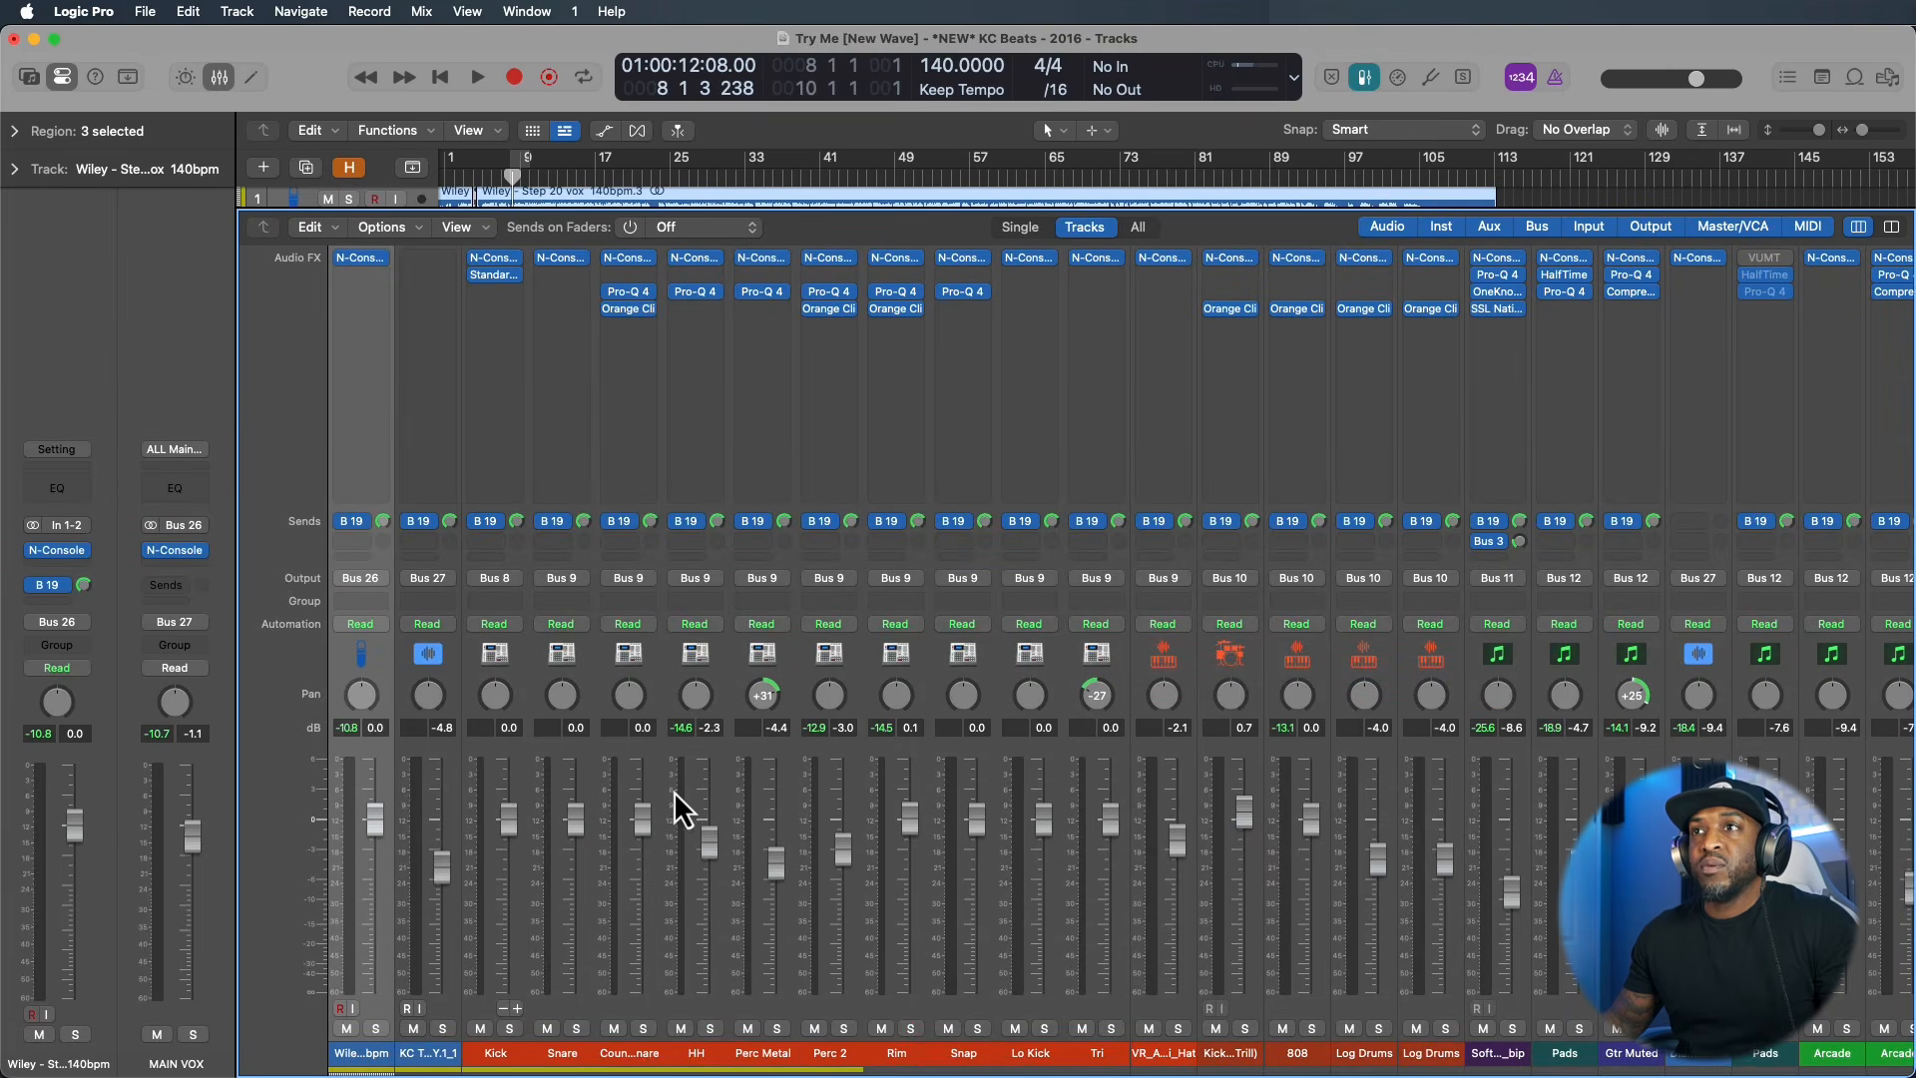
scroll(738, 768, "right", 10)
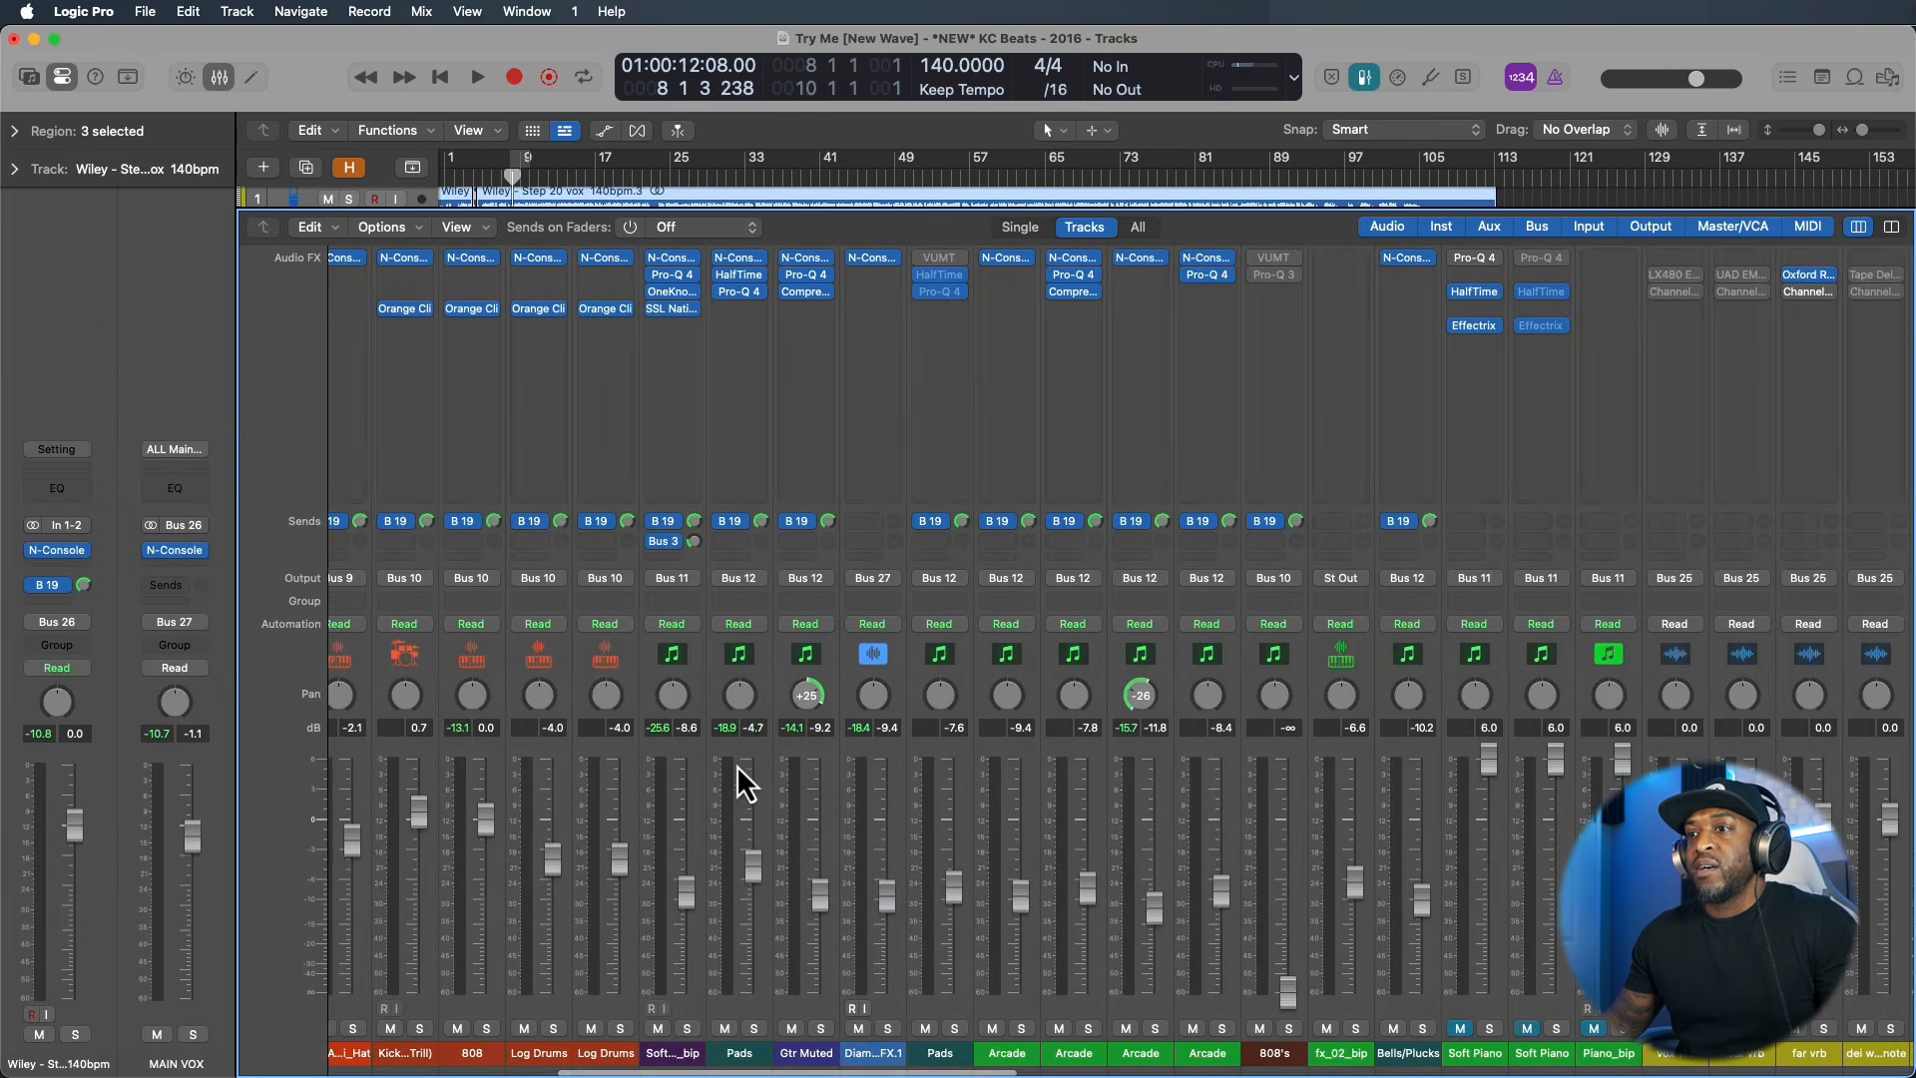
scroll(878, 774, "down", 1)
key("x")
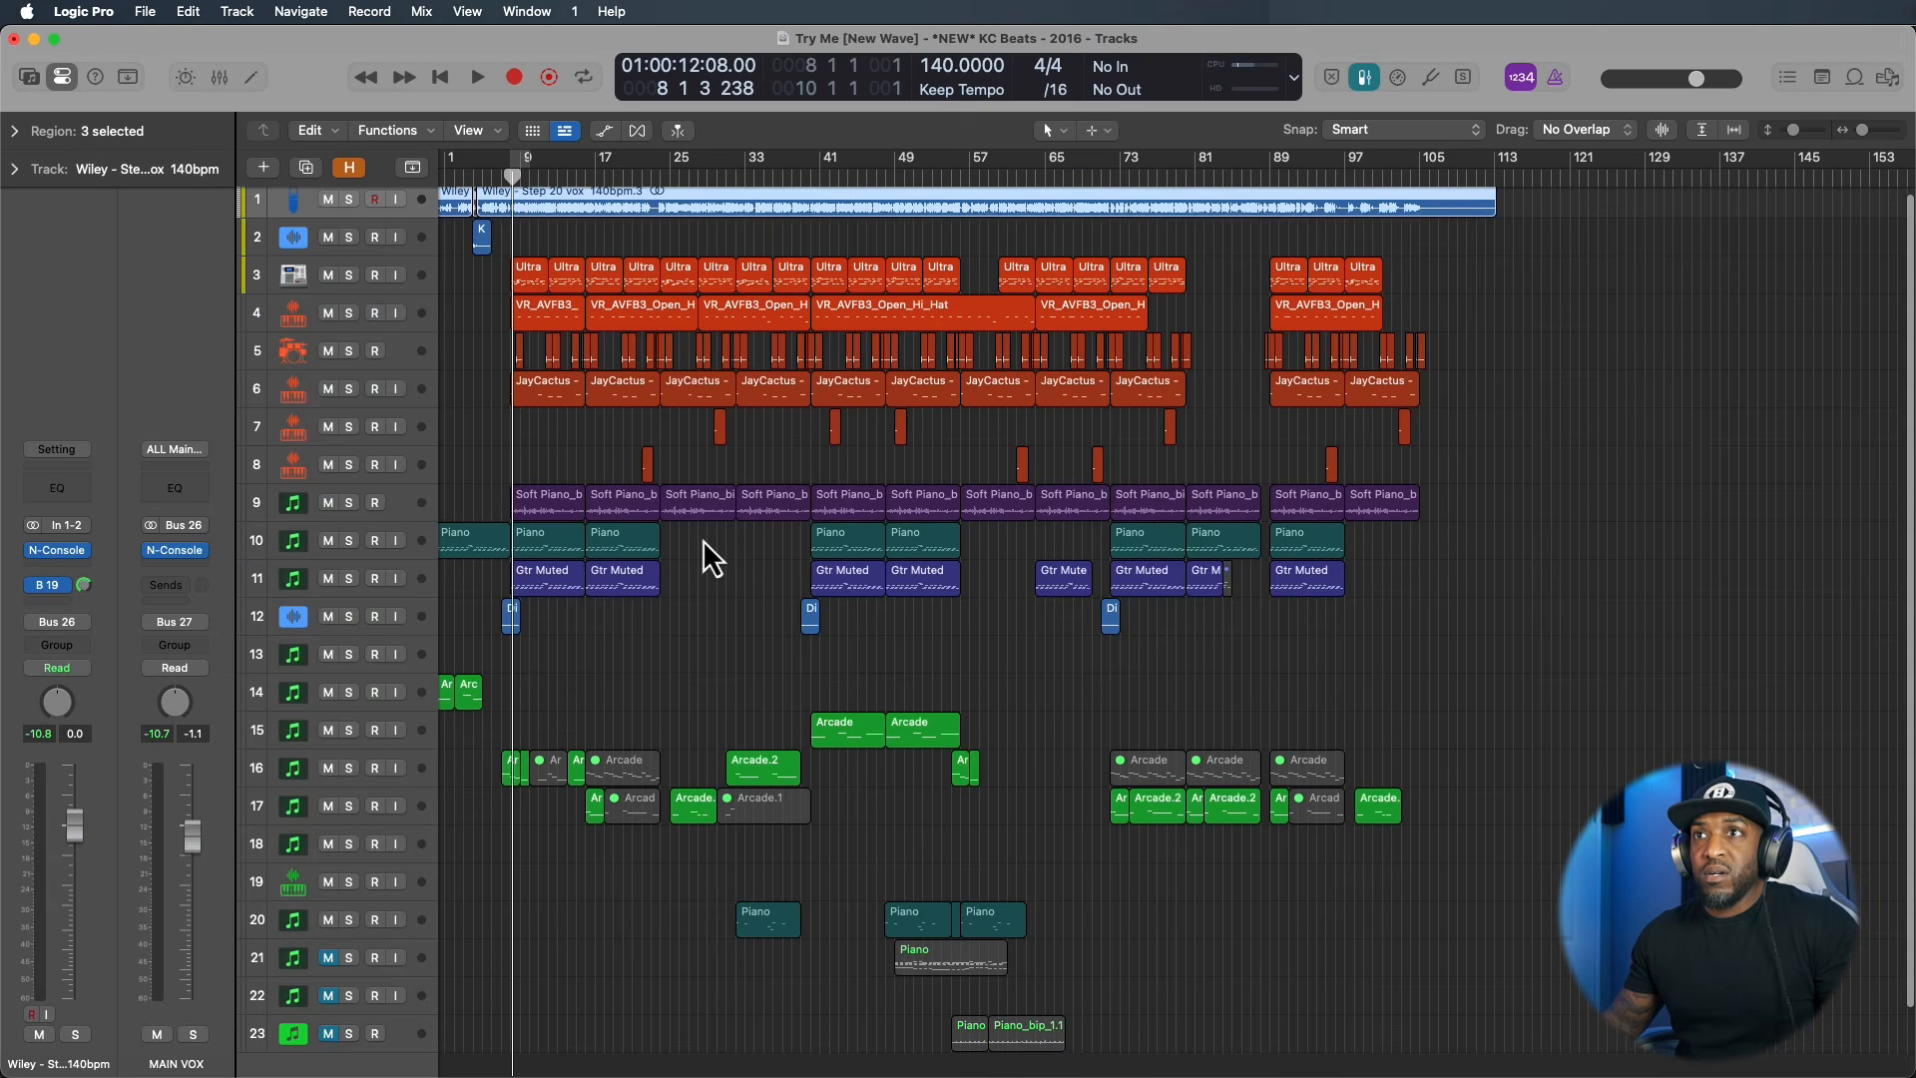
Solo the Soft Piano_bip track and set the cycle range to its first region.
left_click(348, 502)
left_click(558, 498)
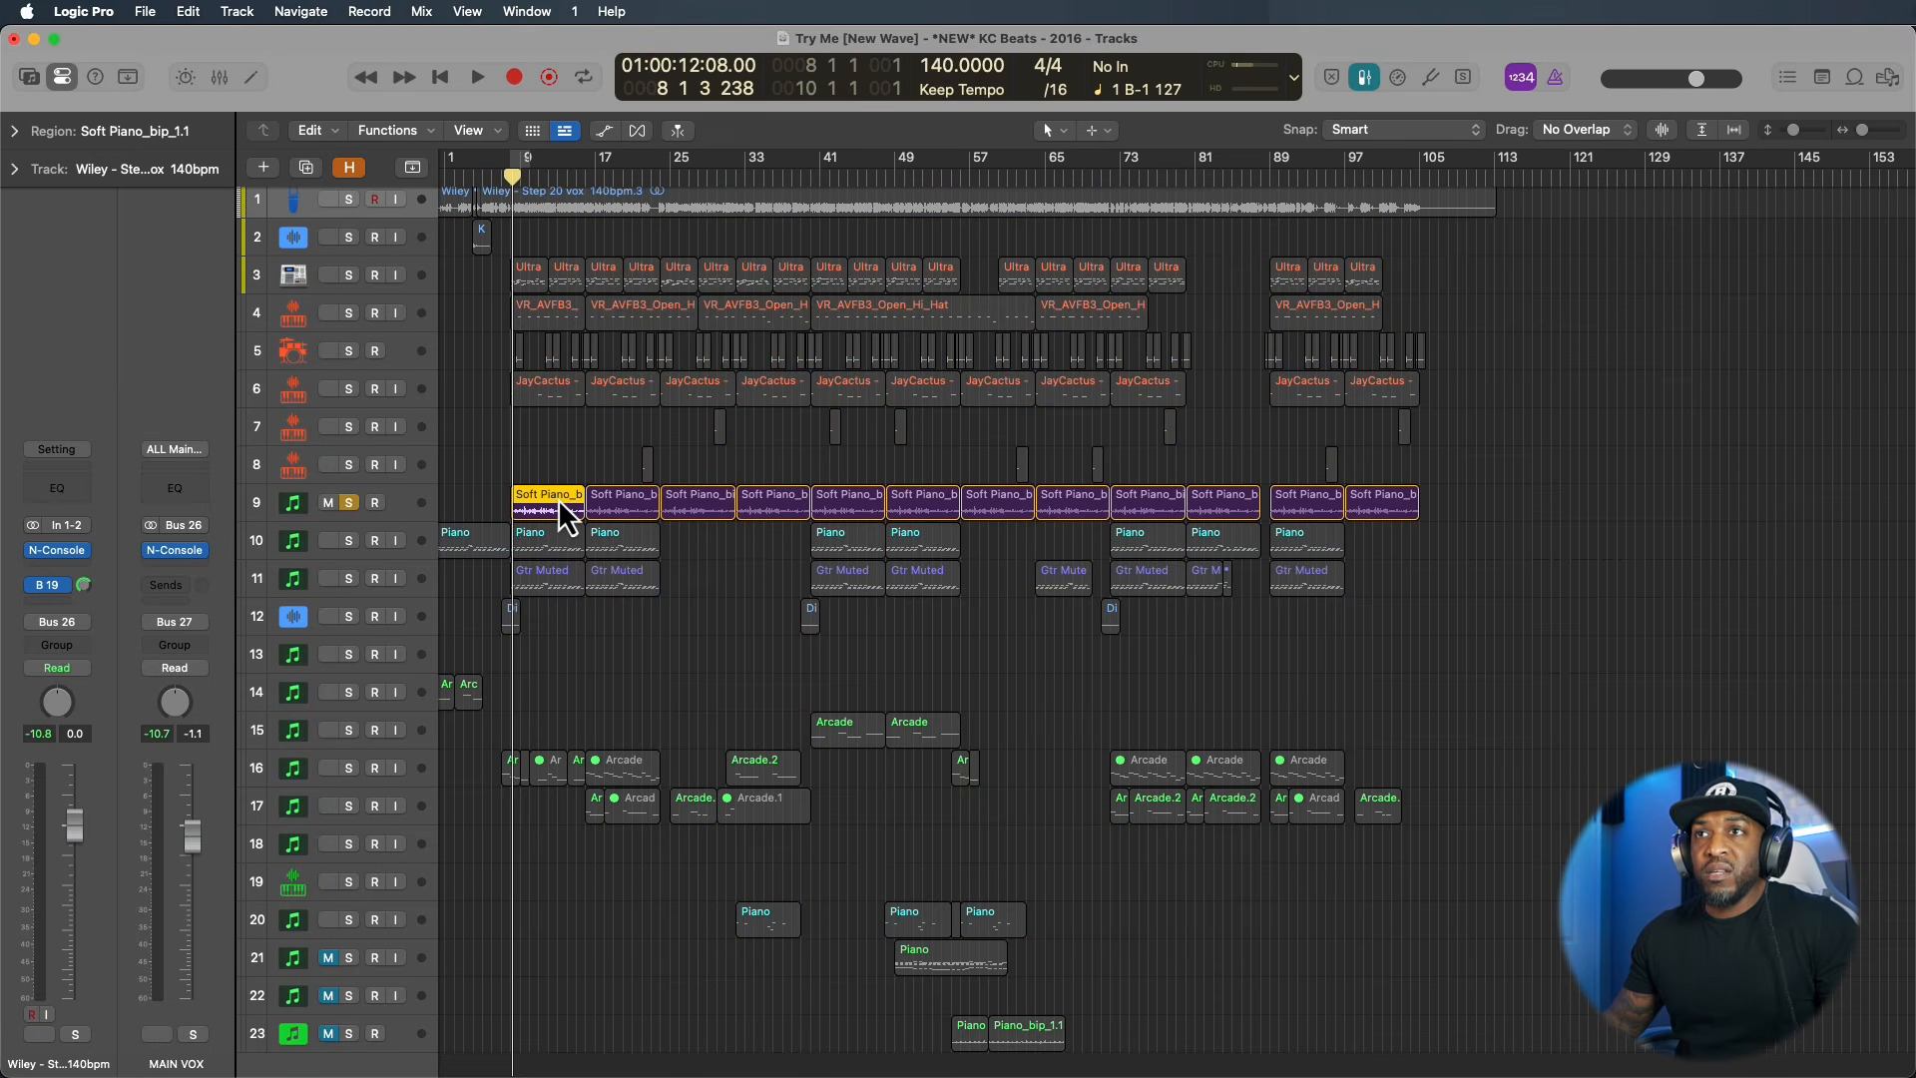
key("super+u")
Show the mixer during playback, examine the soloed channel's inserts, and hide the mixer.
key("x")
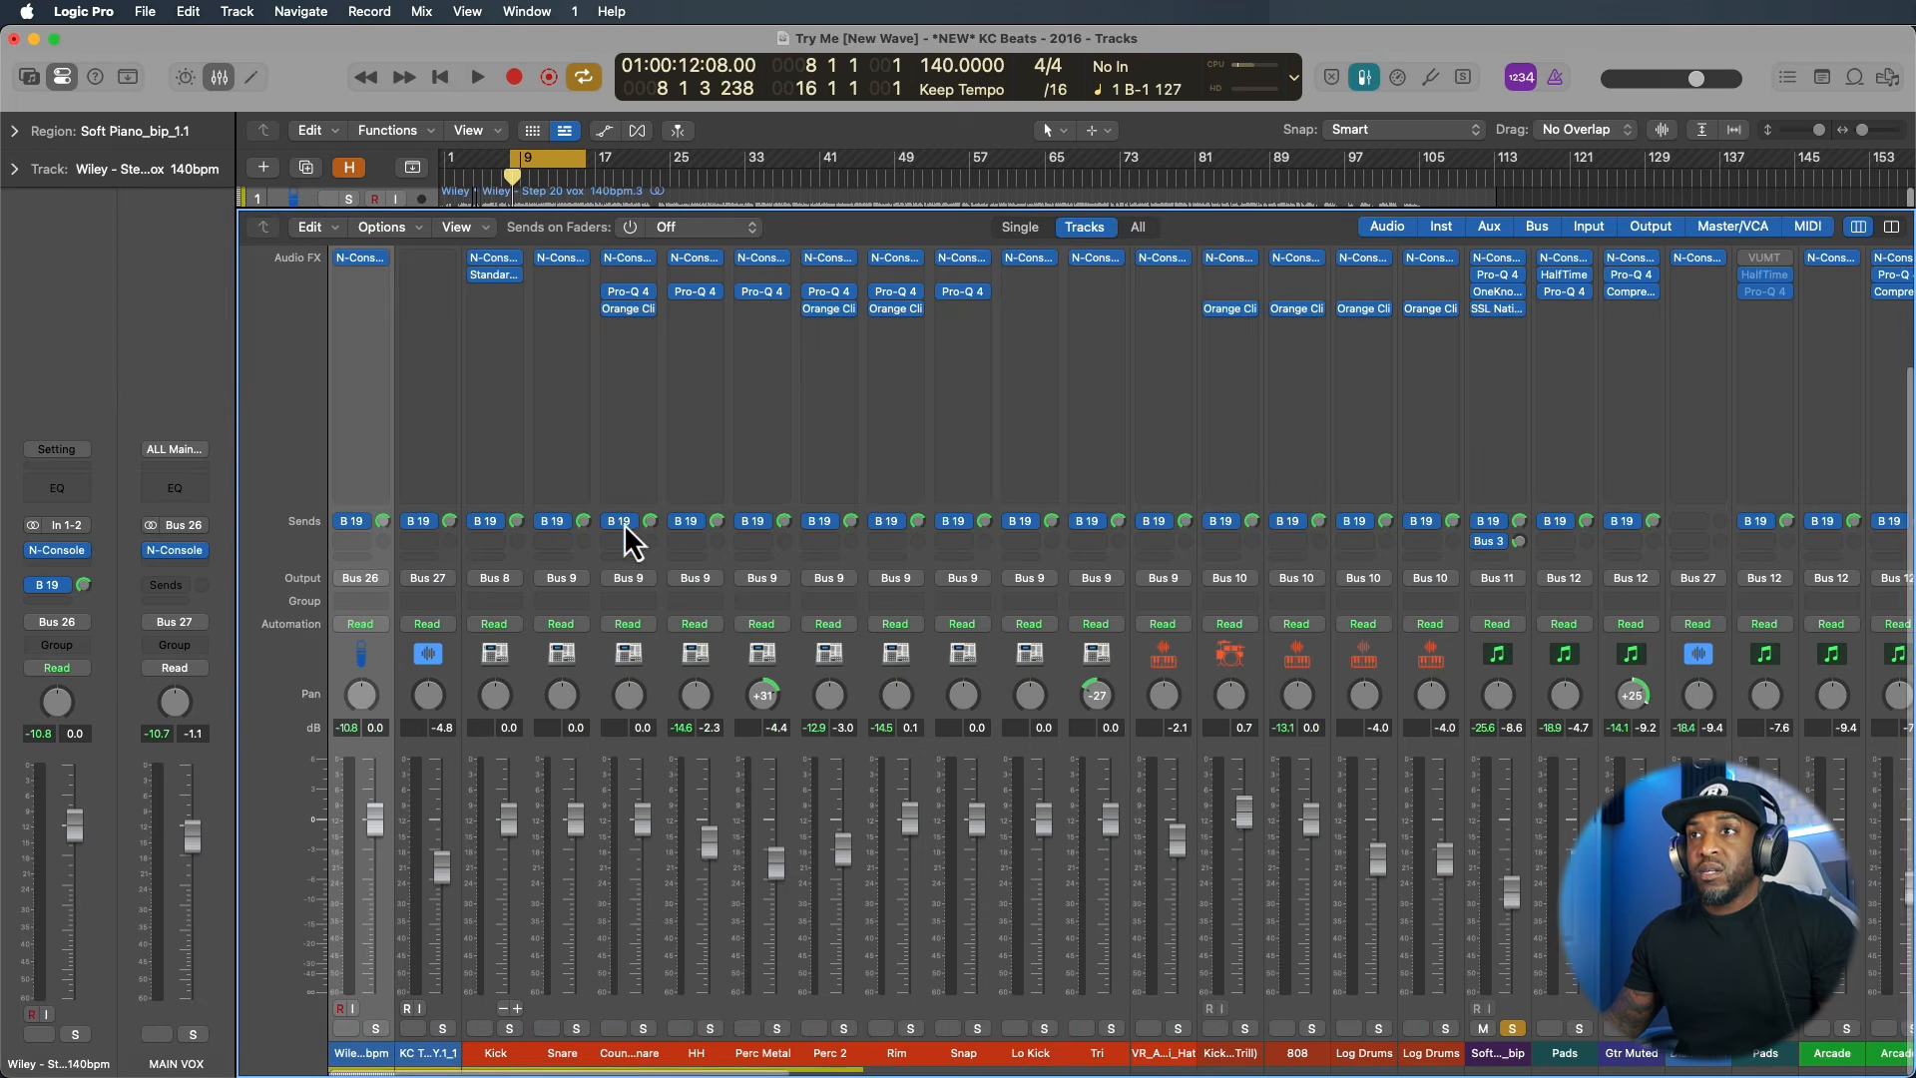
key("space")
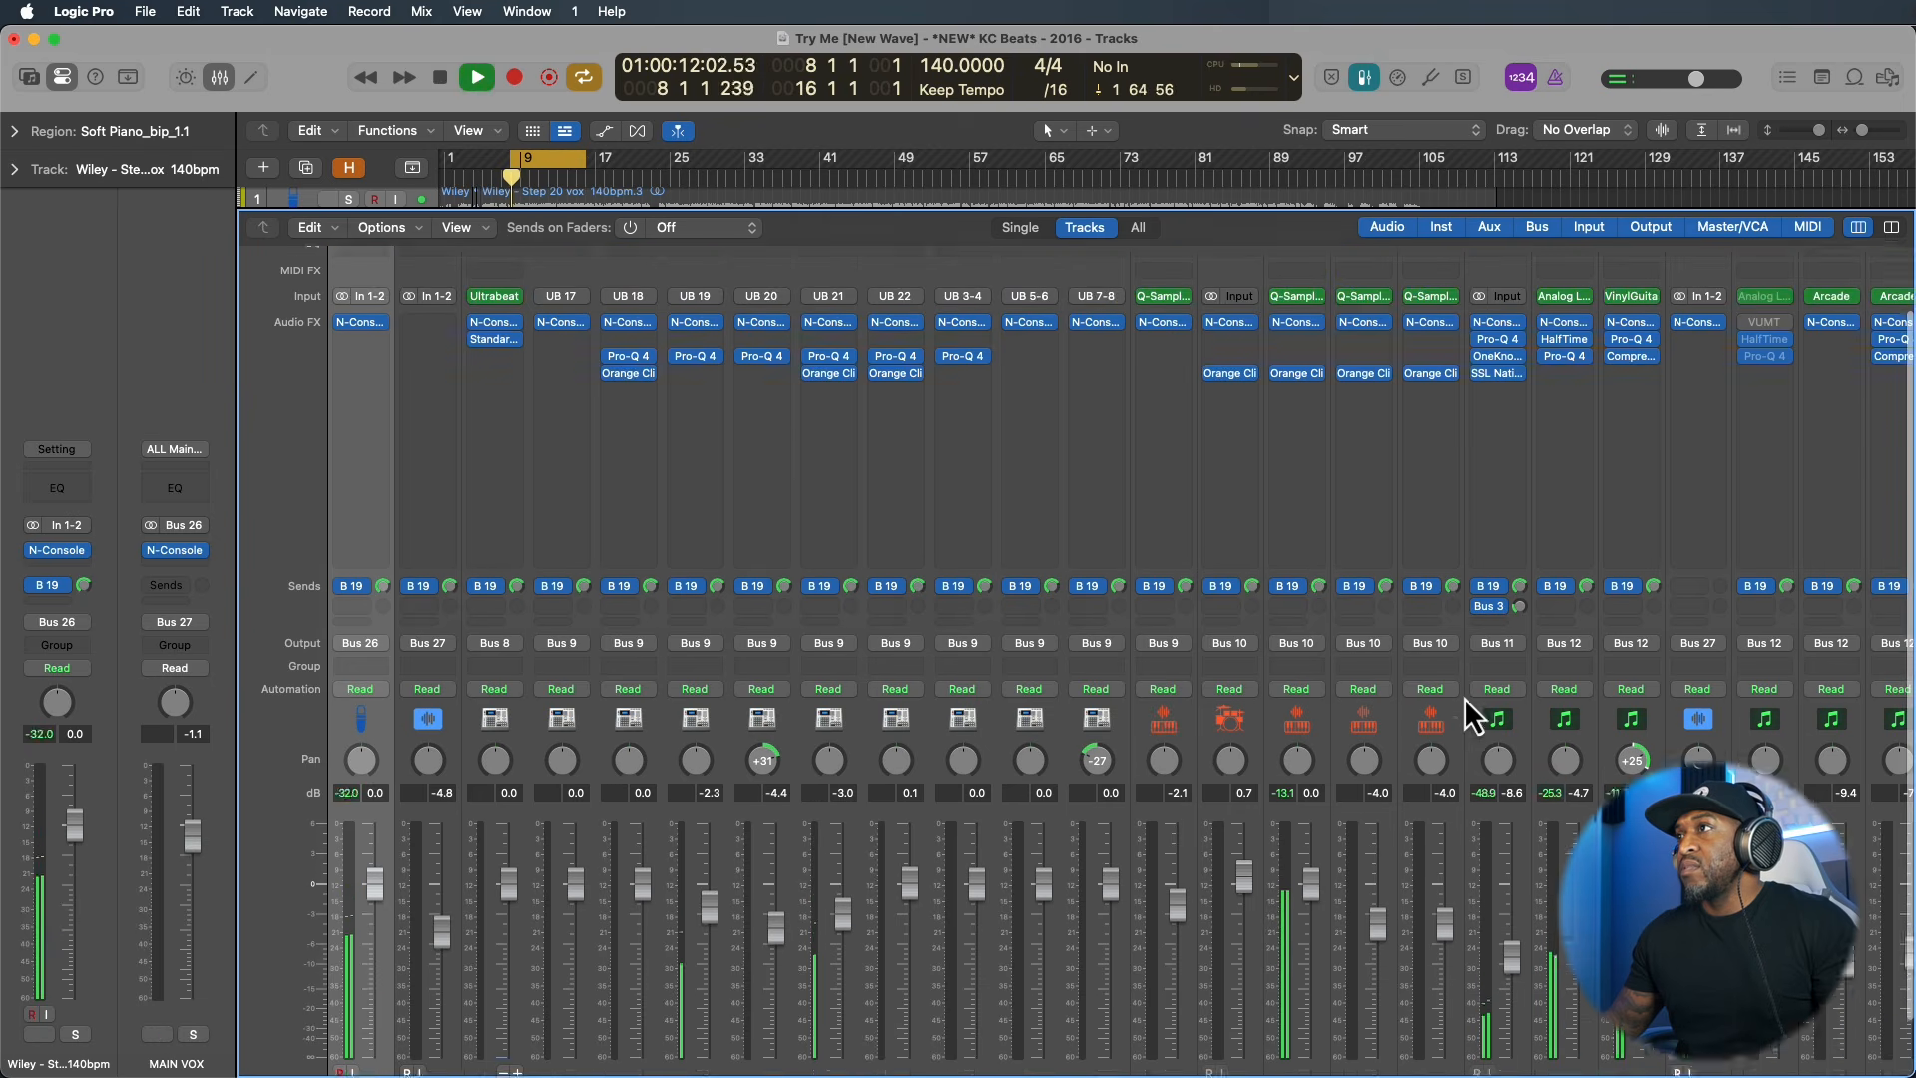
scroll(1482, 639, "up", 2)
scroll(1501, 524, "up", 1)
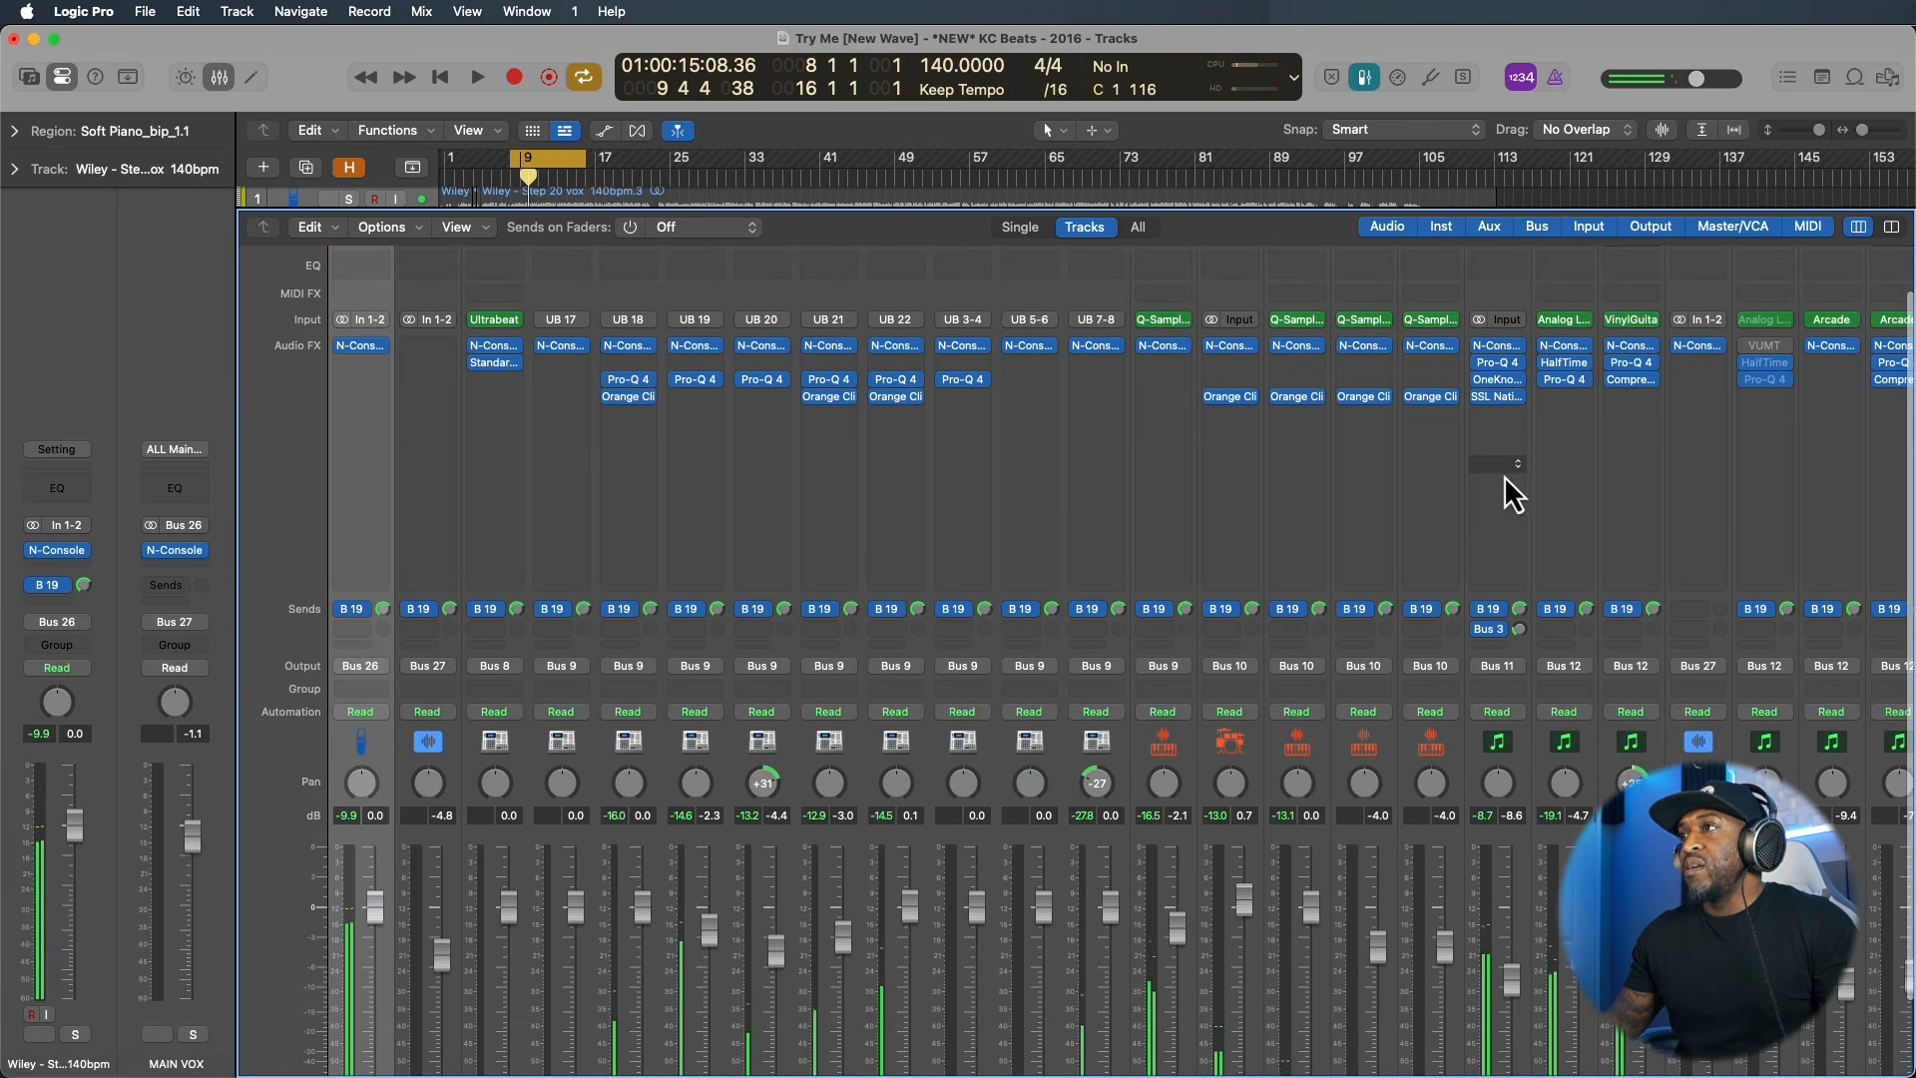
key("x")
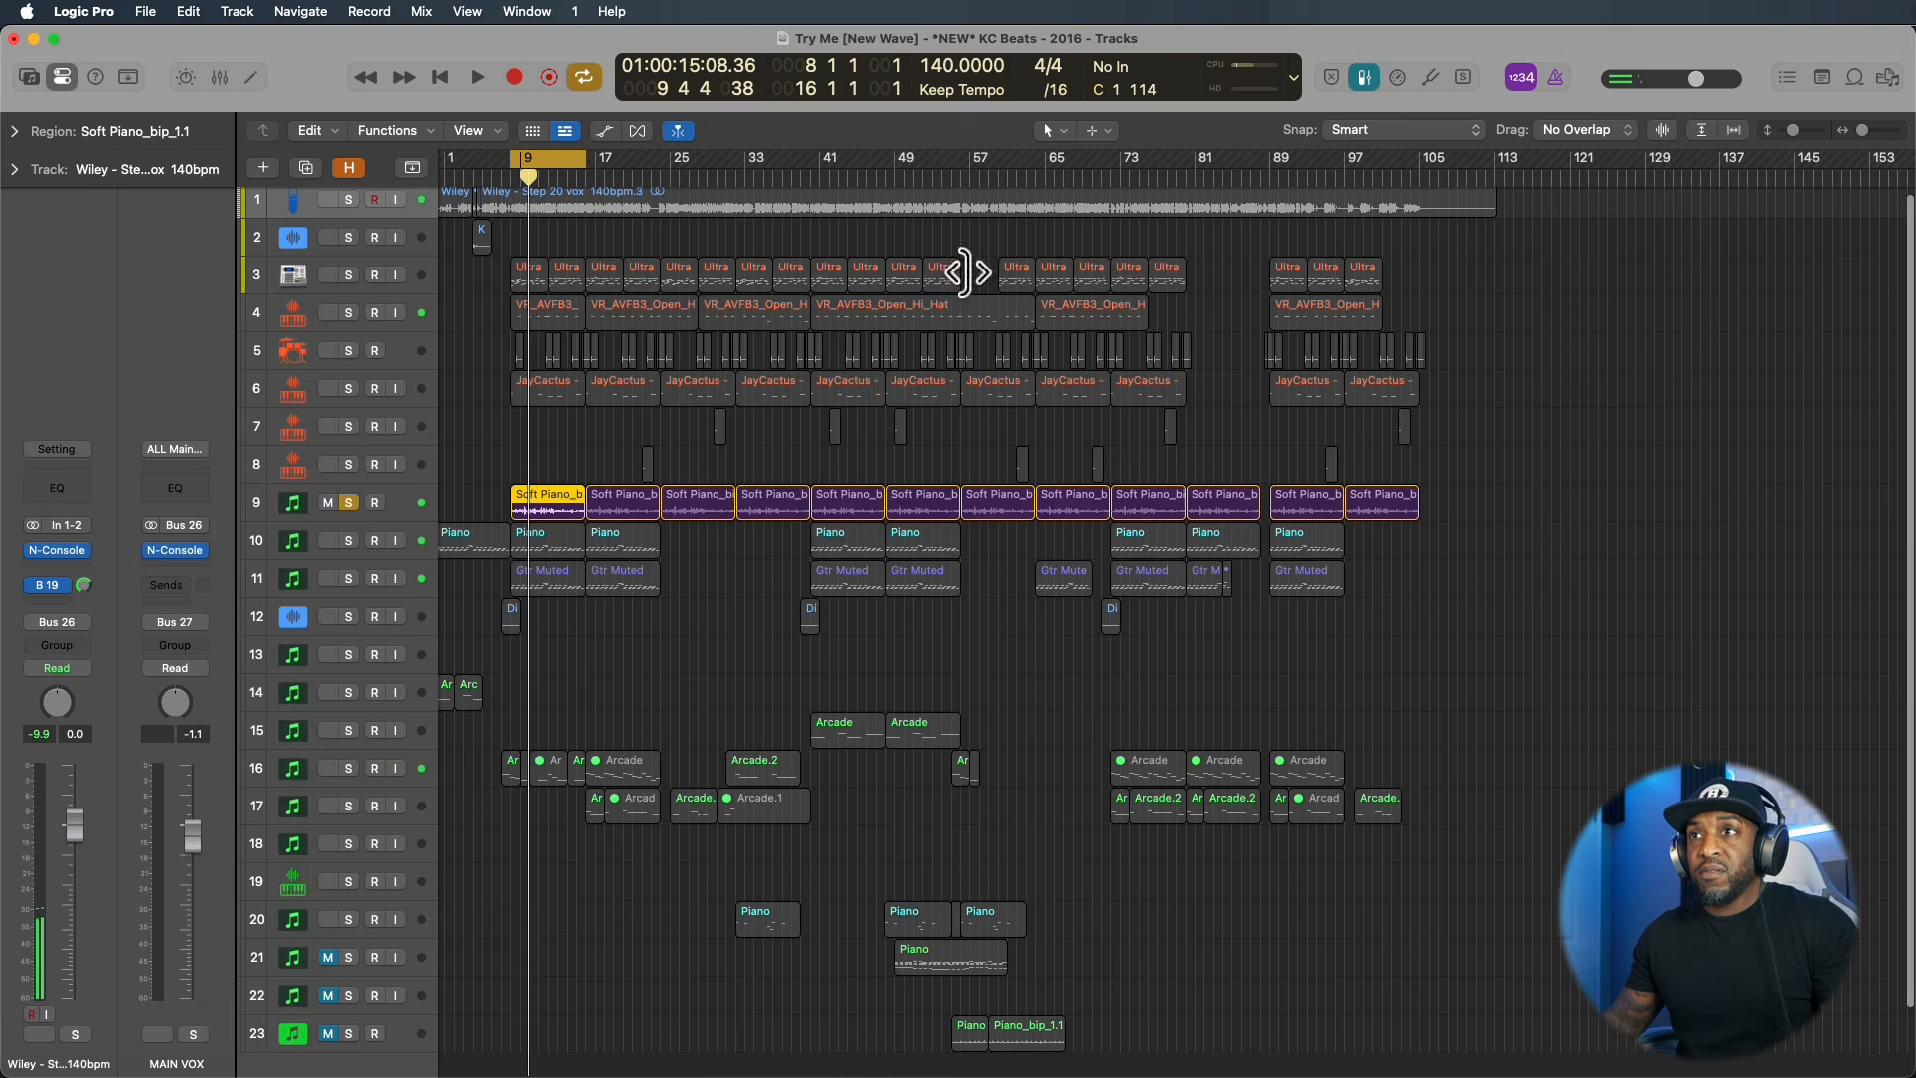
Add a new audio track below the existing tracks and open the options of its empty send slot.
left_click(773, 449, "ctrl+alt")
double_click(379, 703)
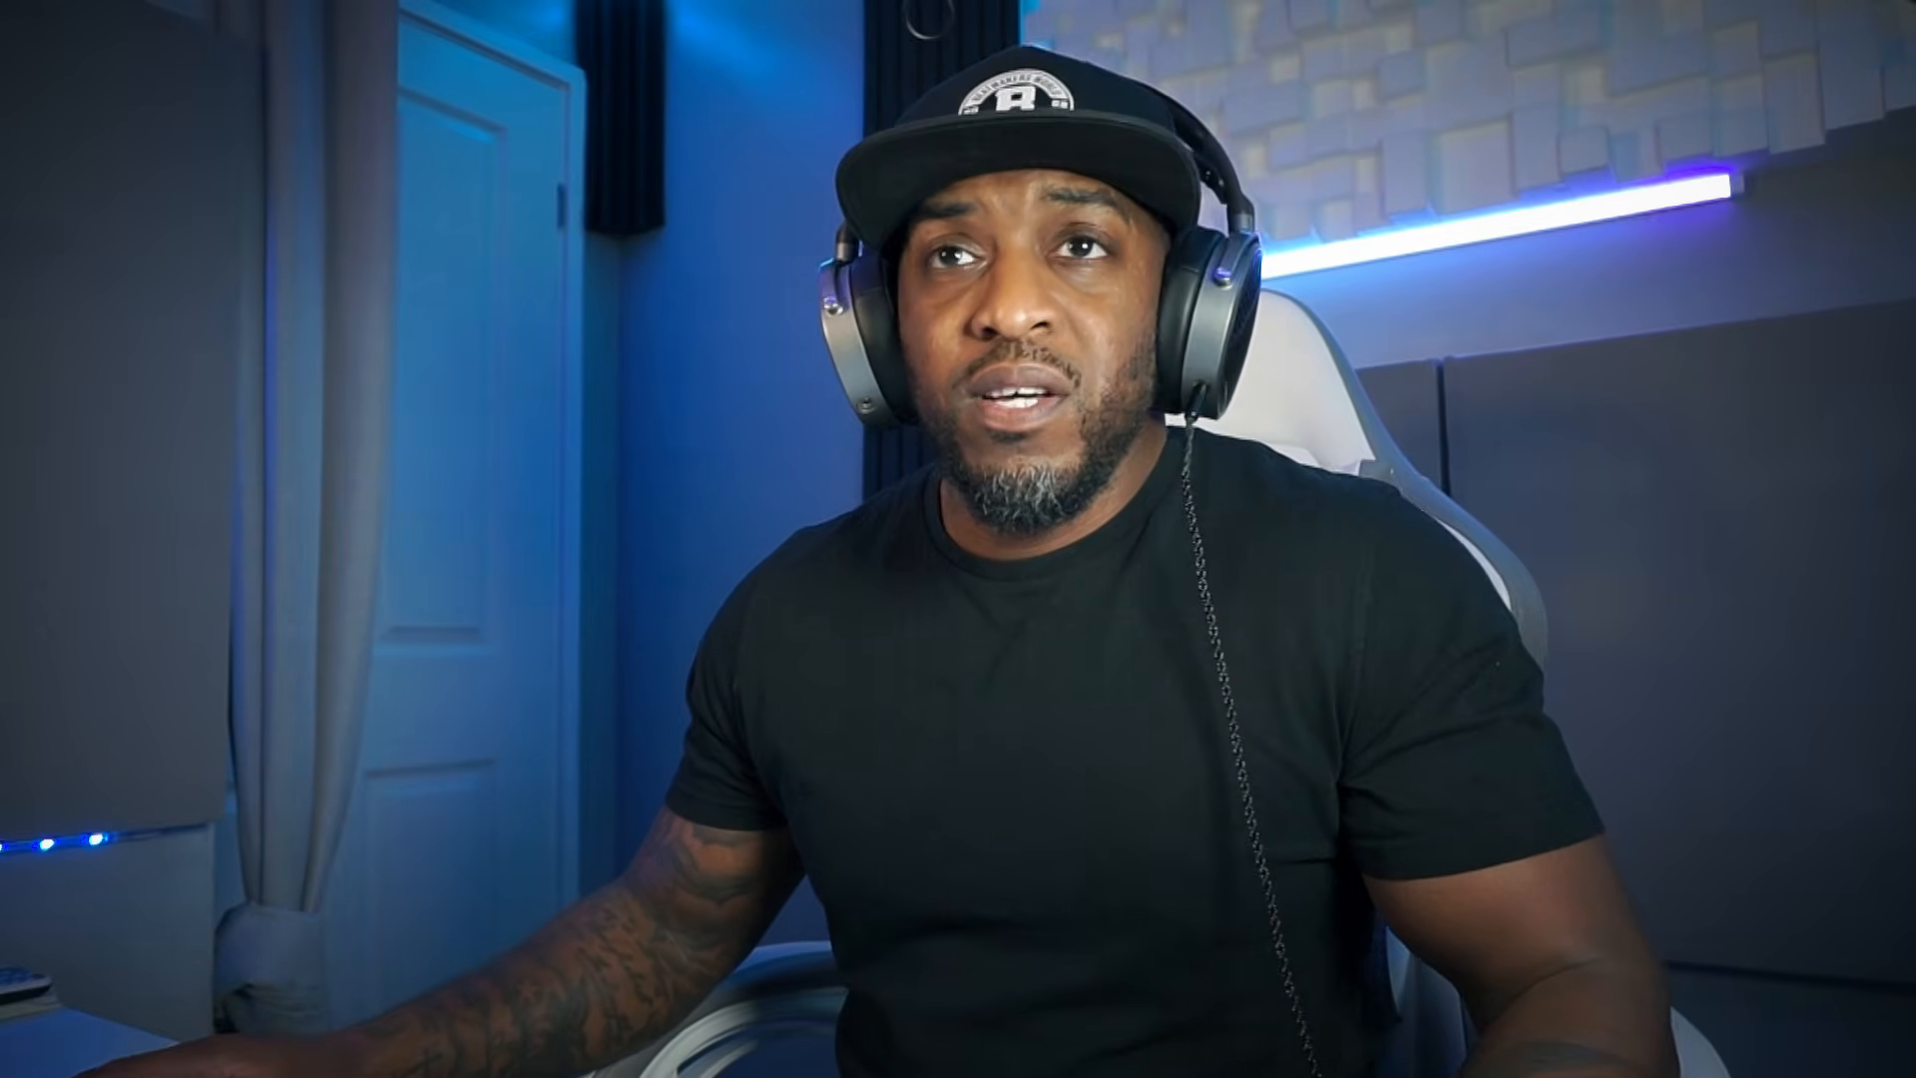
left_click(62, 599)
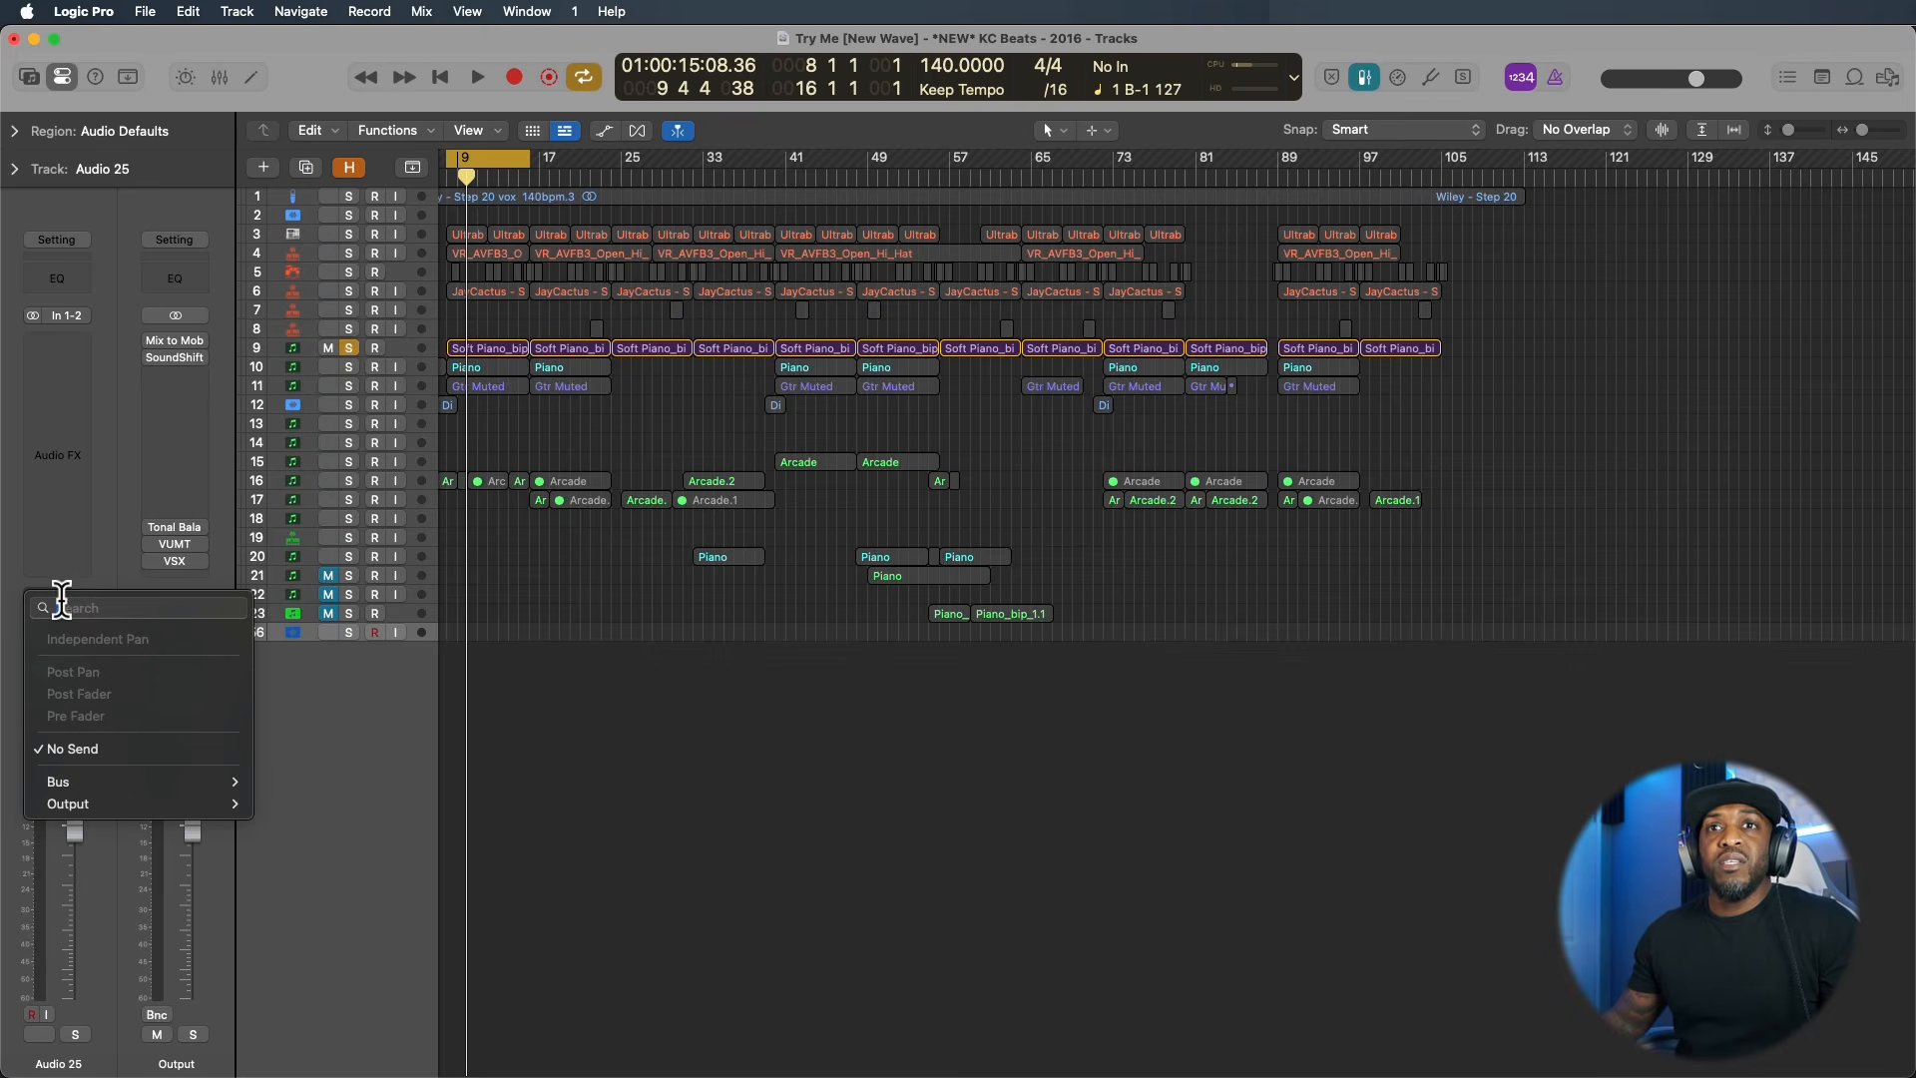
mouse_move(158, 774)
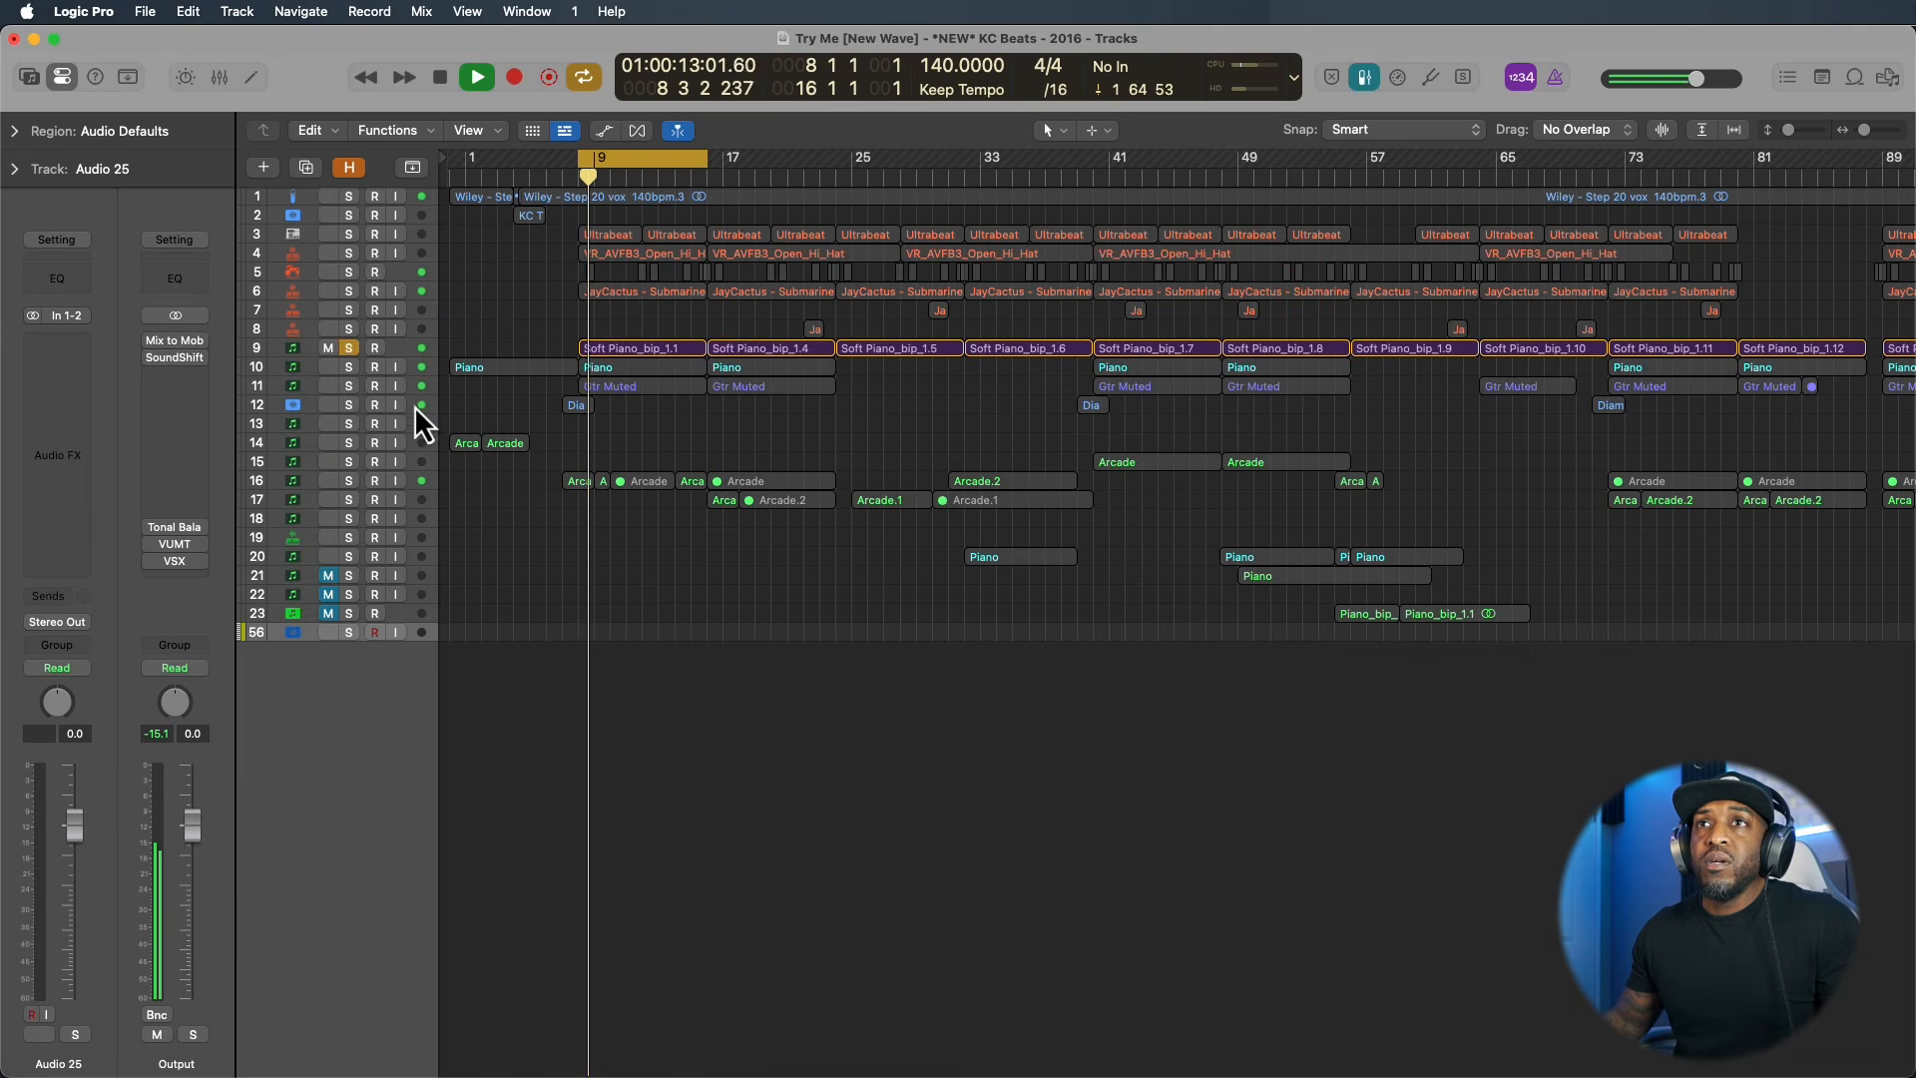
Select the Soft Piano_bip track, open its OneKnob Pumper plug-in and move the plug-in window over the middle of the arrangement.
left_click(399, 348)
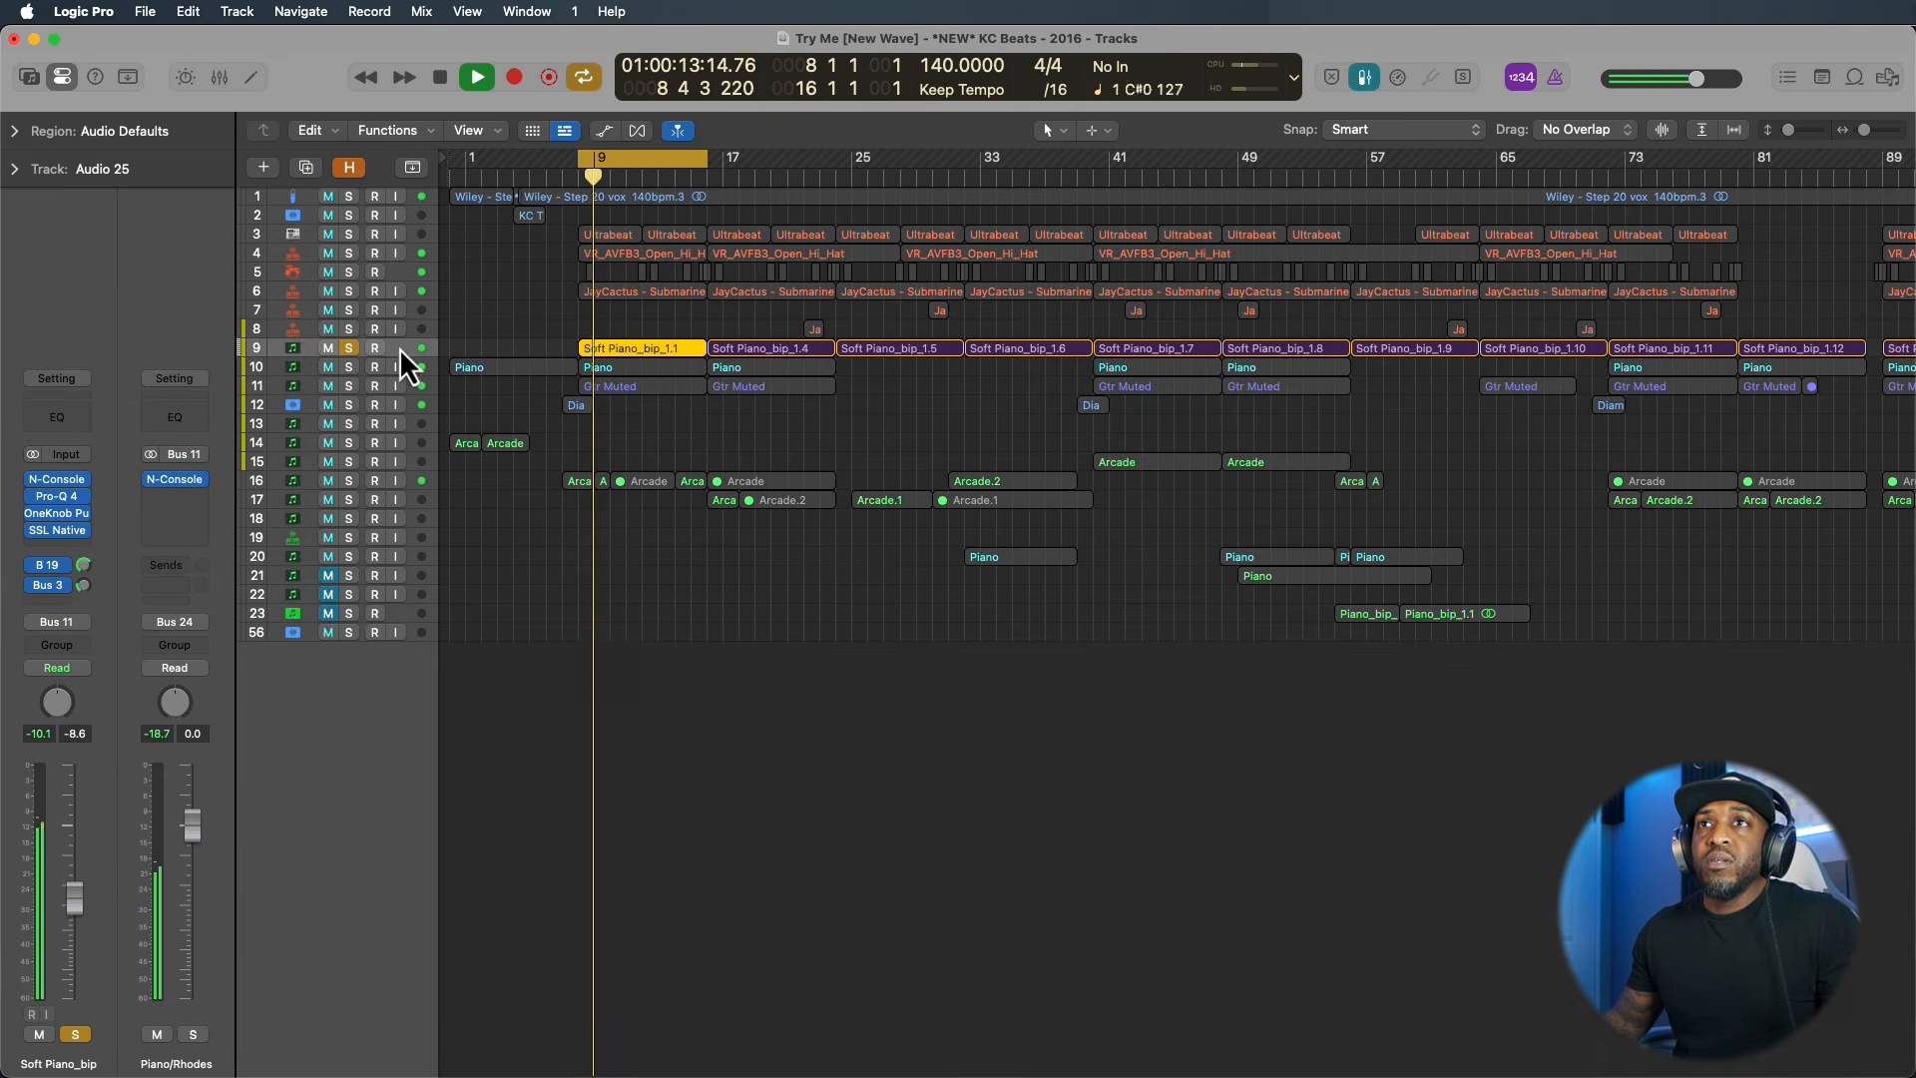
left_click(62, 515)
left_click_drag(803, 287, 1076, 415)
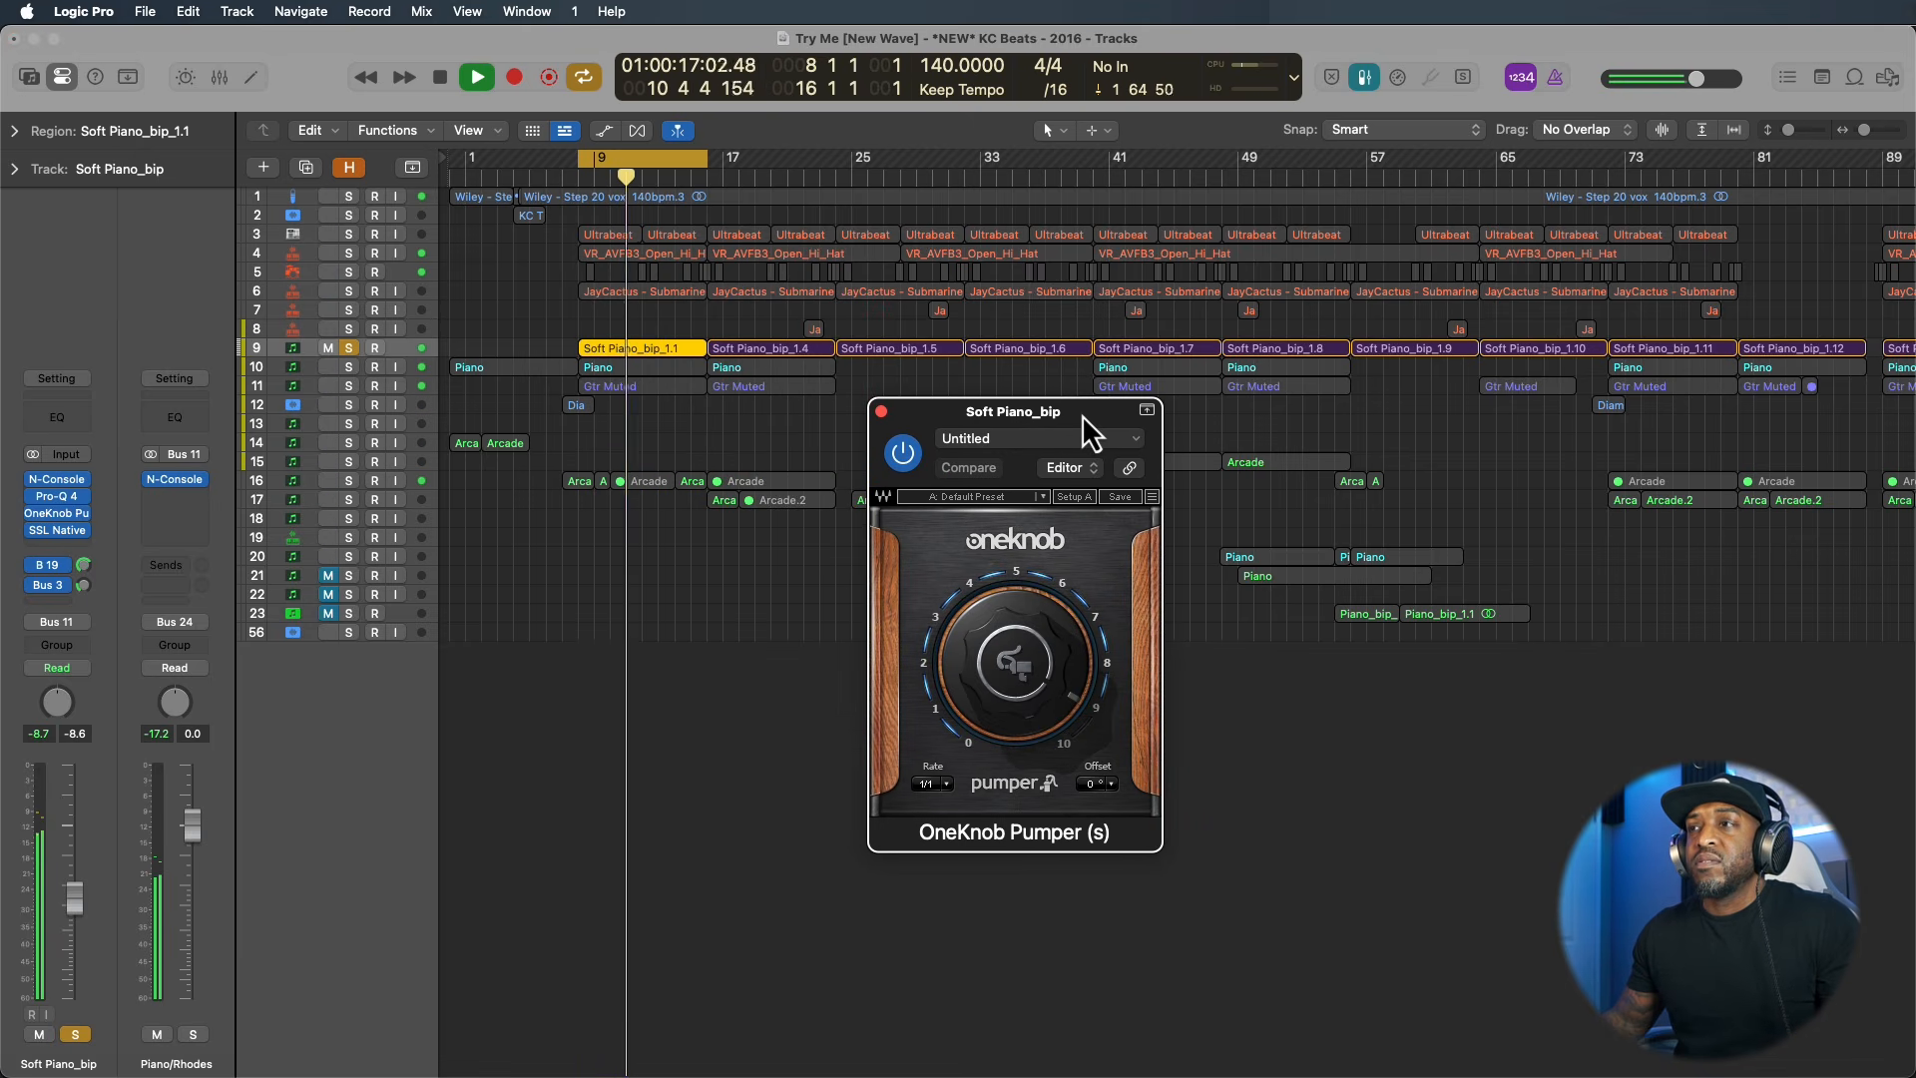
Compare the piano with OneKnob Pumper bypassed and re-enabled, stop playback and close the plug-in window.
left_click(902, 452)
mouse_move(958, 669)
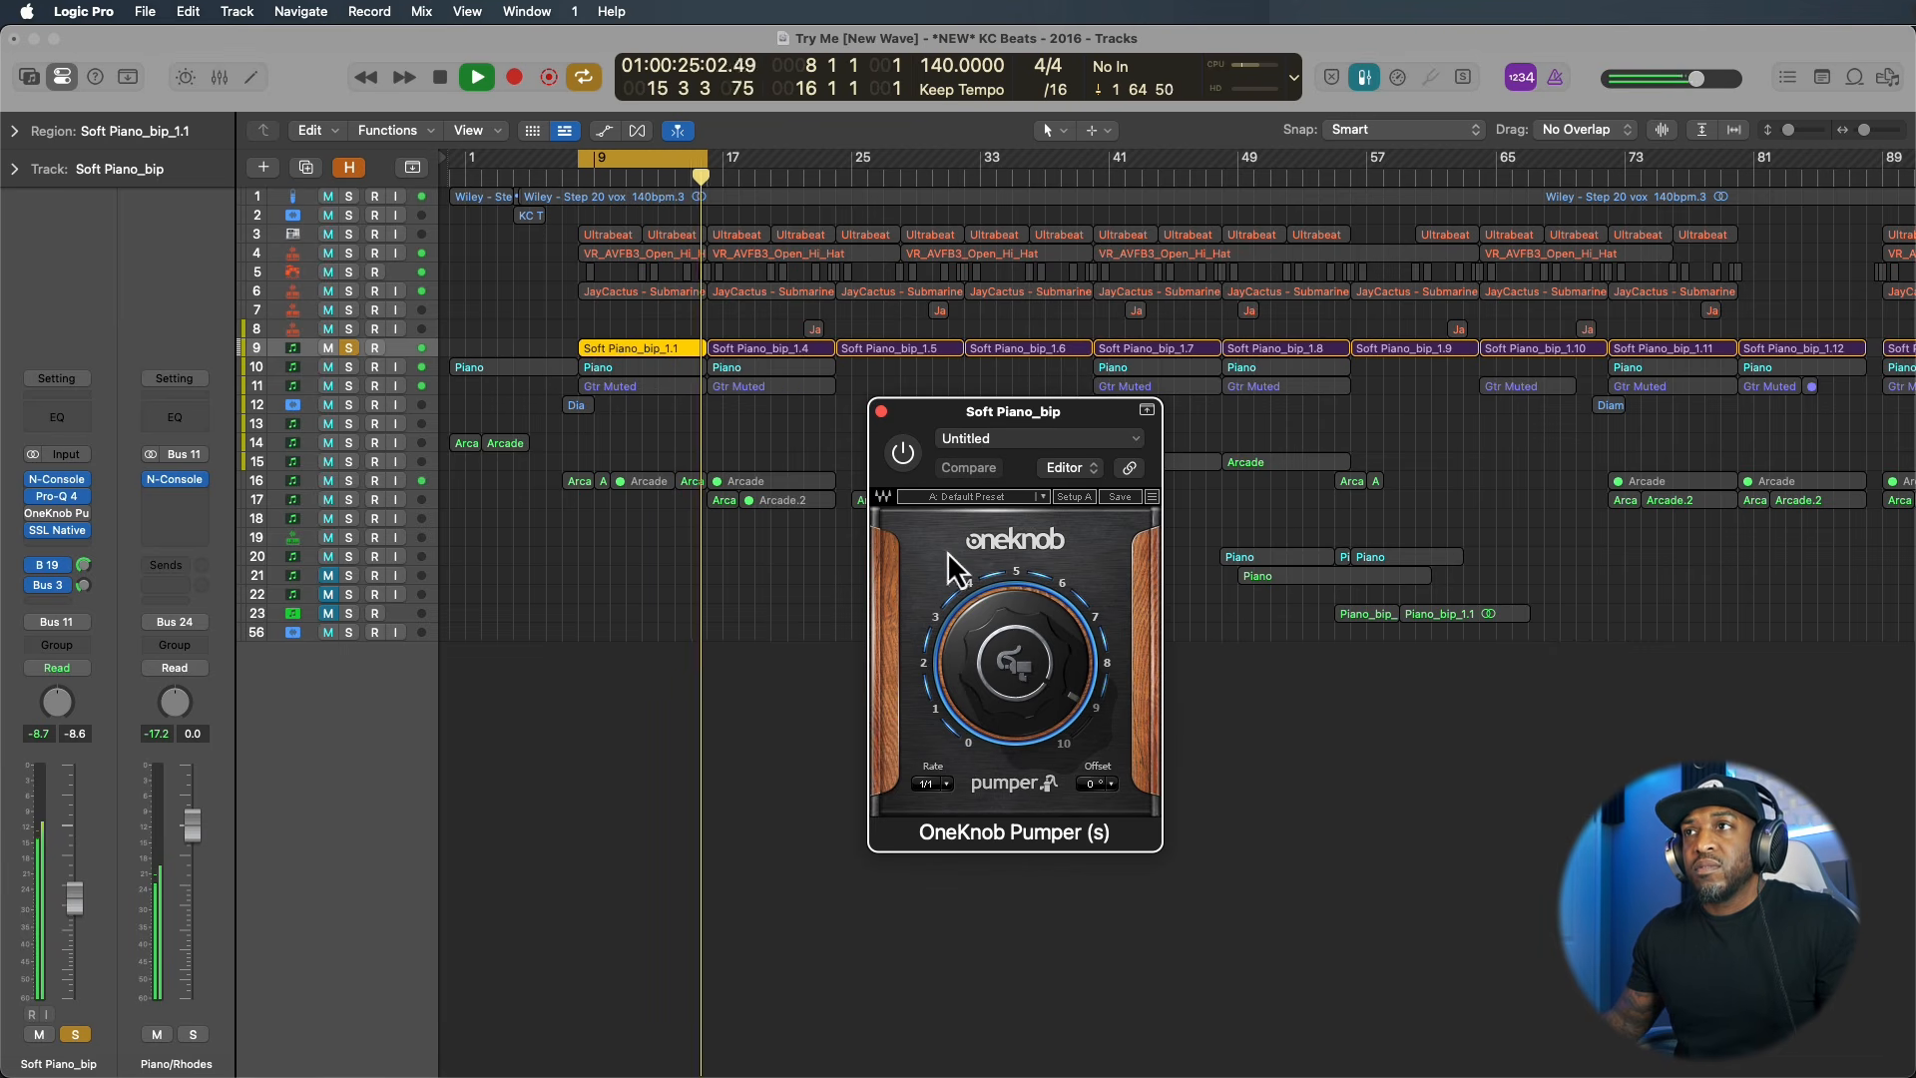
left_click(904, 455)
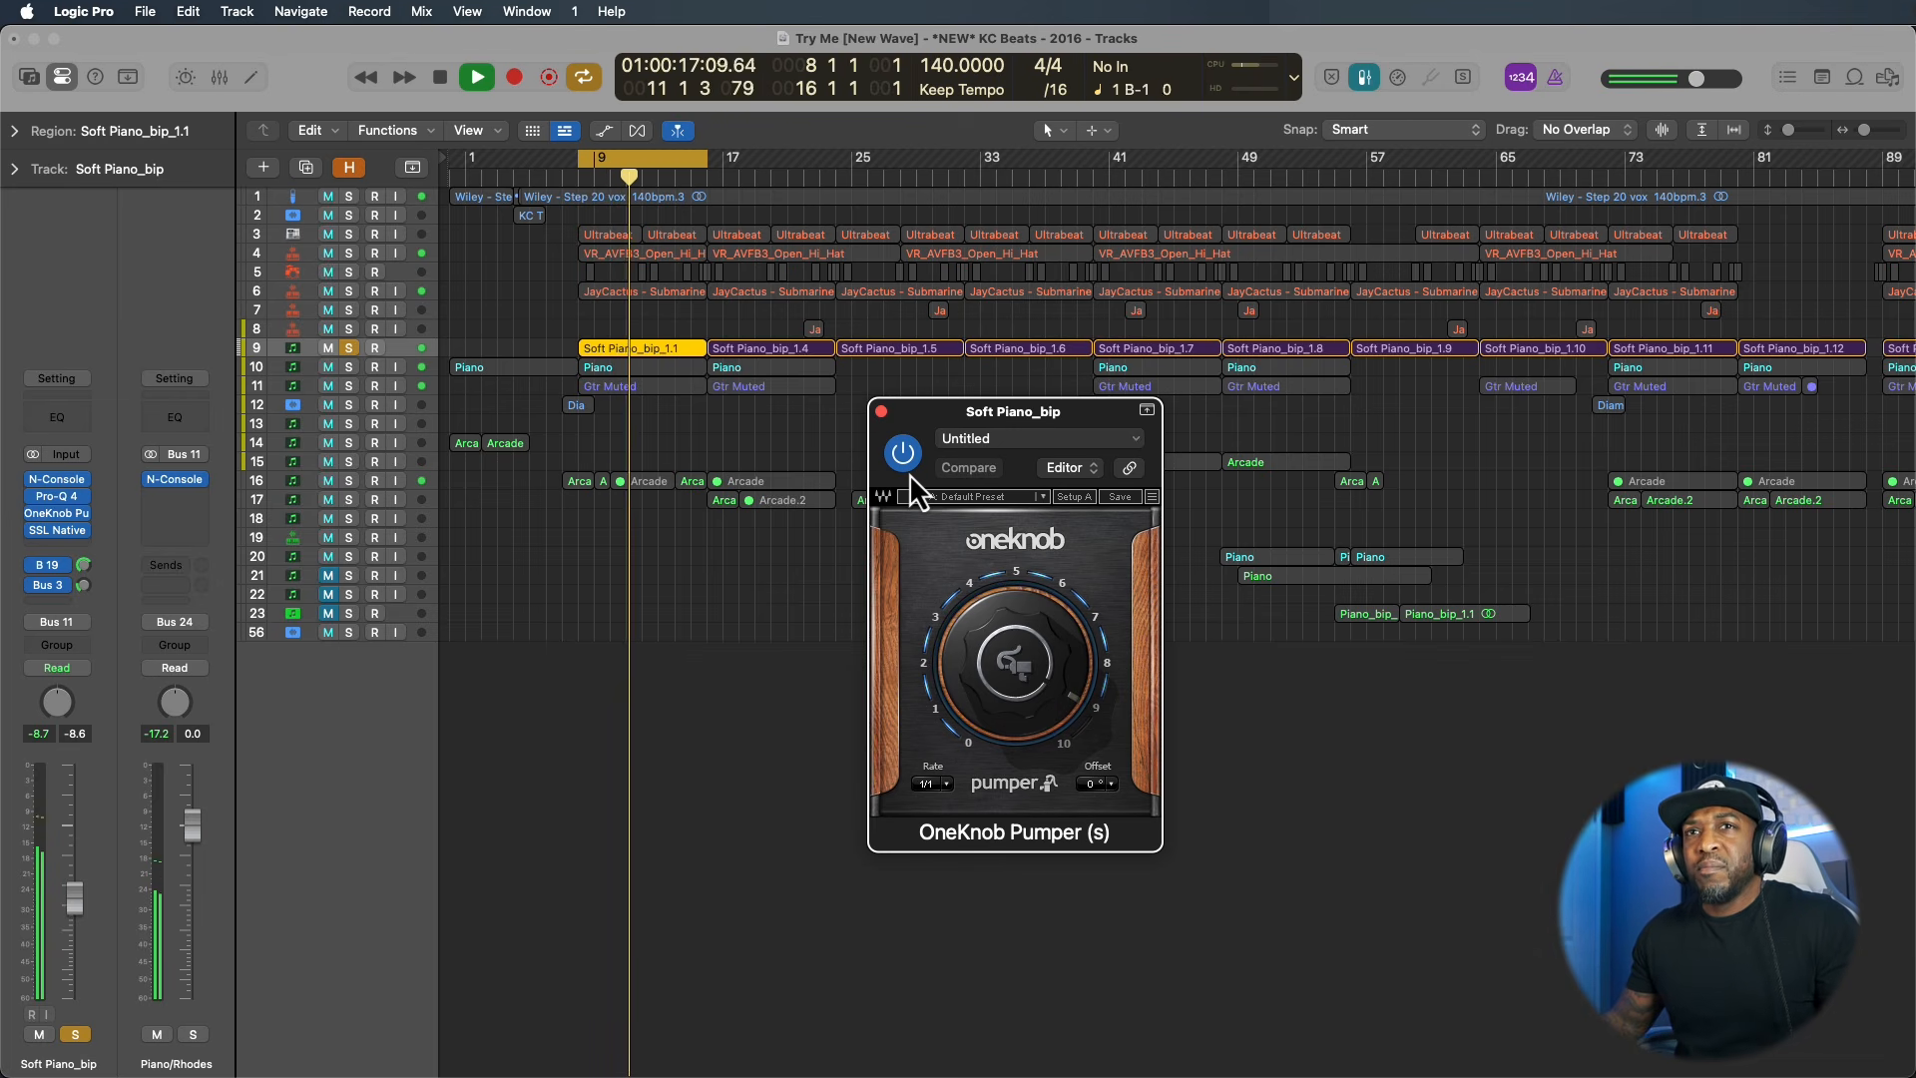
key("space")
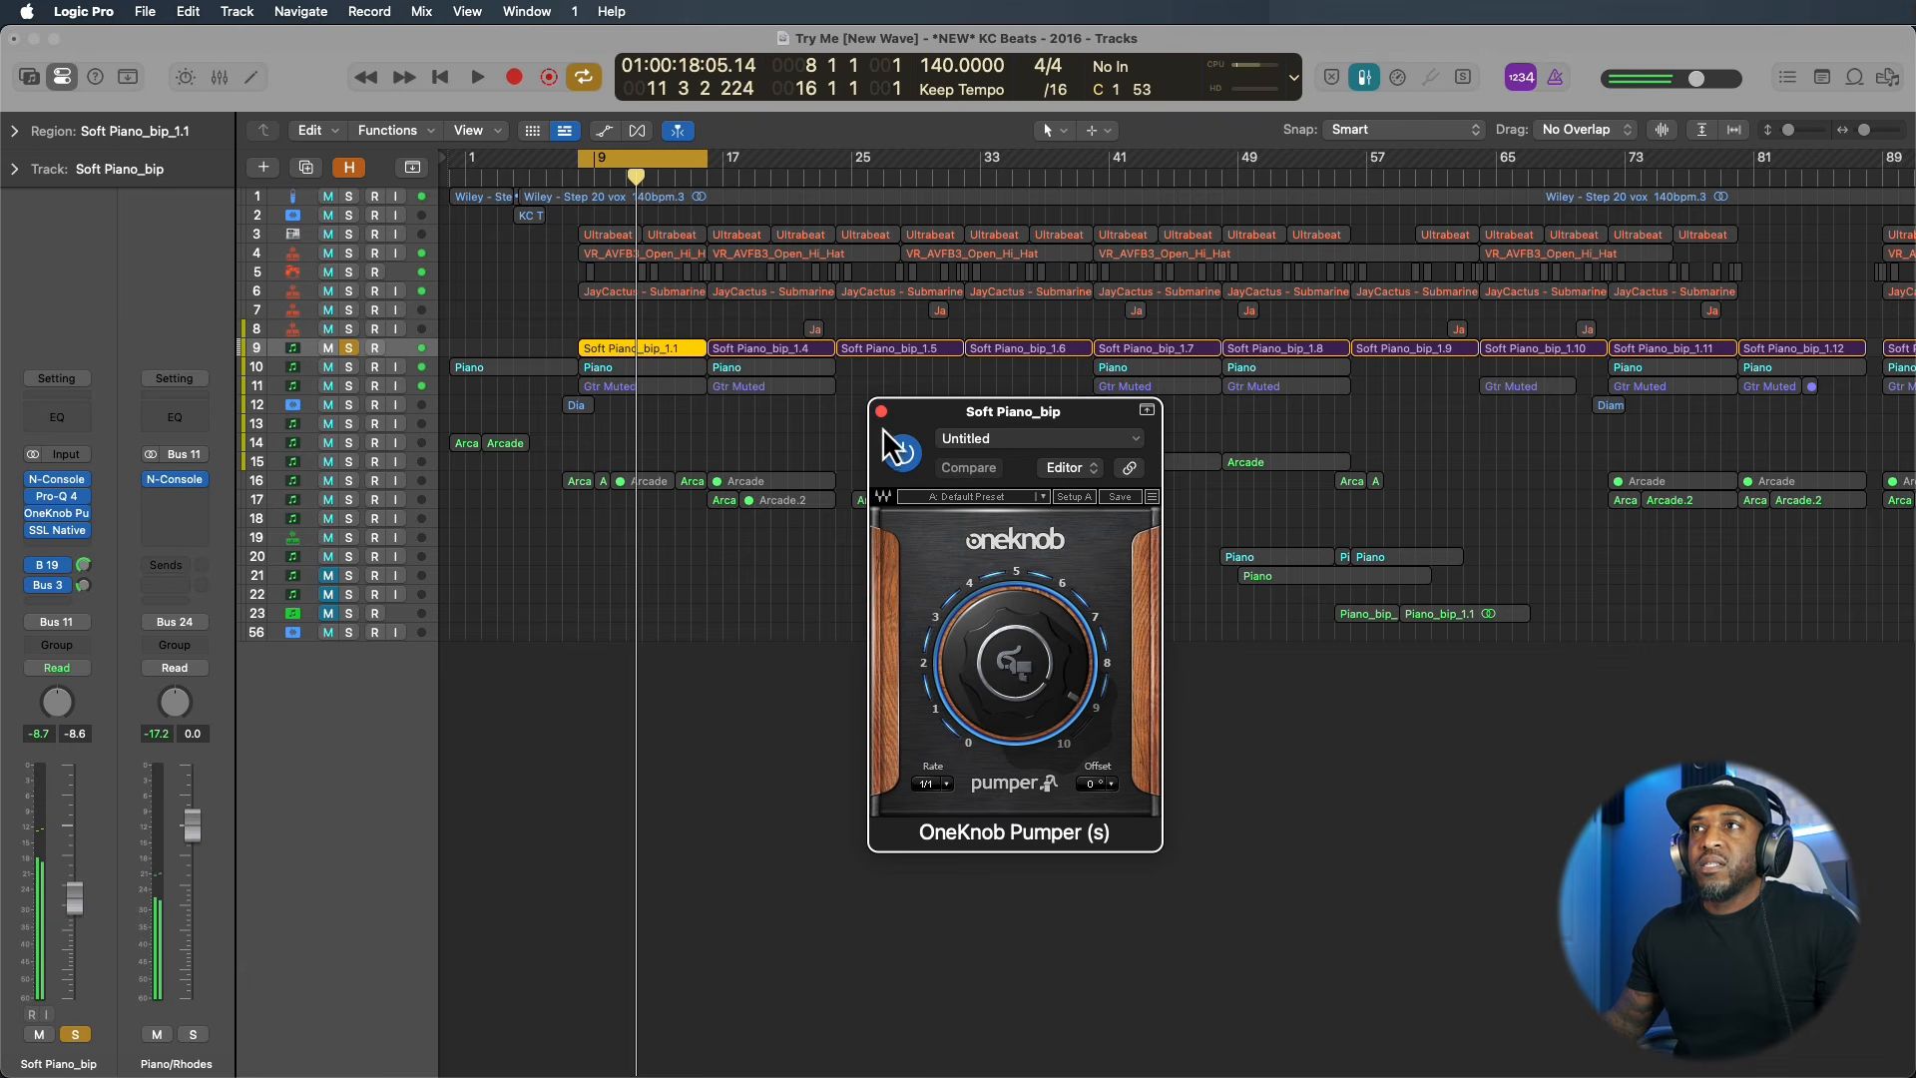
left_click(881, 412)
Open the Soft Piano_bip track's SSL Native Bus Compressor 2, review its settings and close it.
left_click(735, 612, "ctrl+alt")
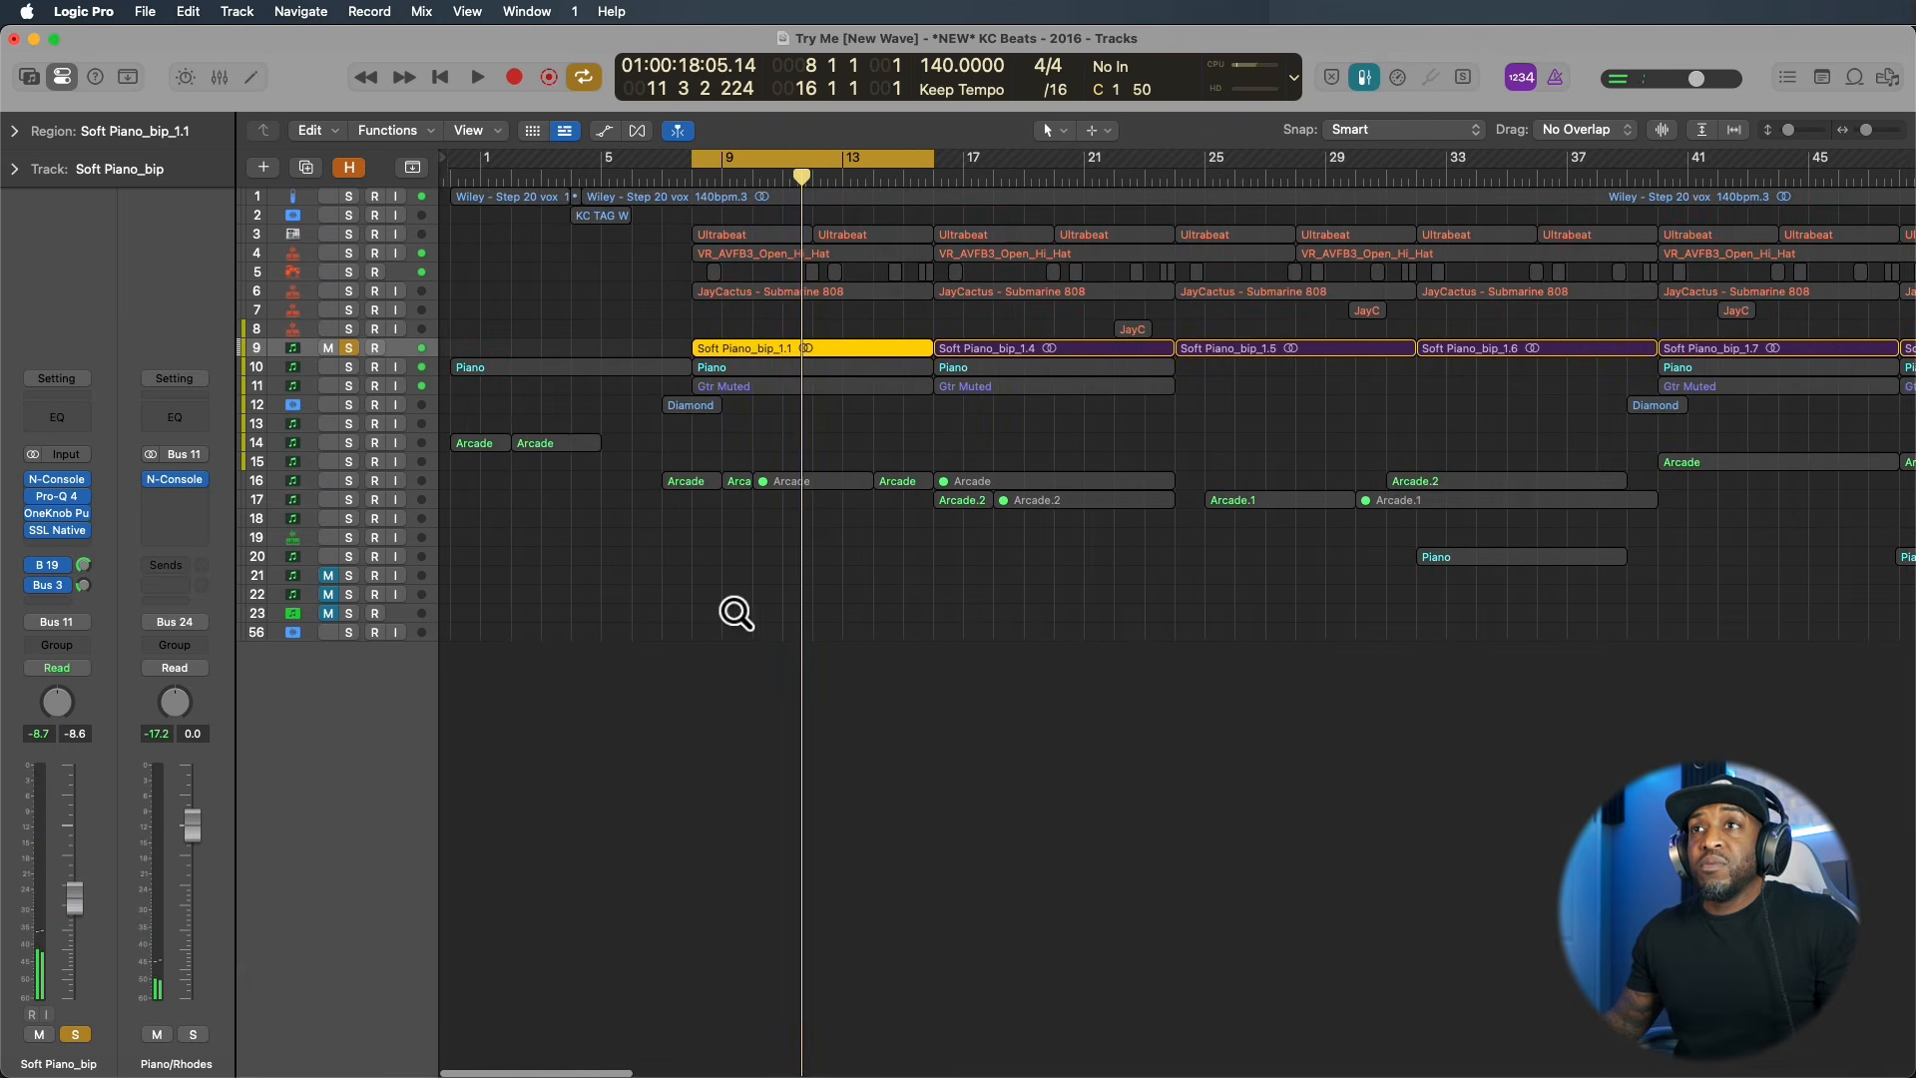
scroll(735, 612, "up", 2)
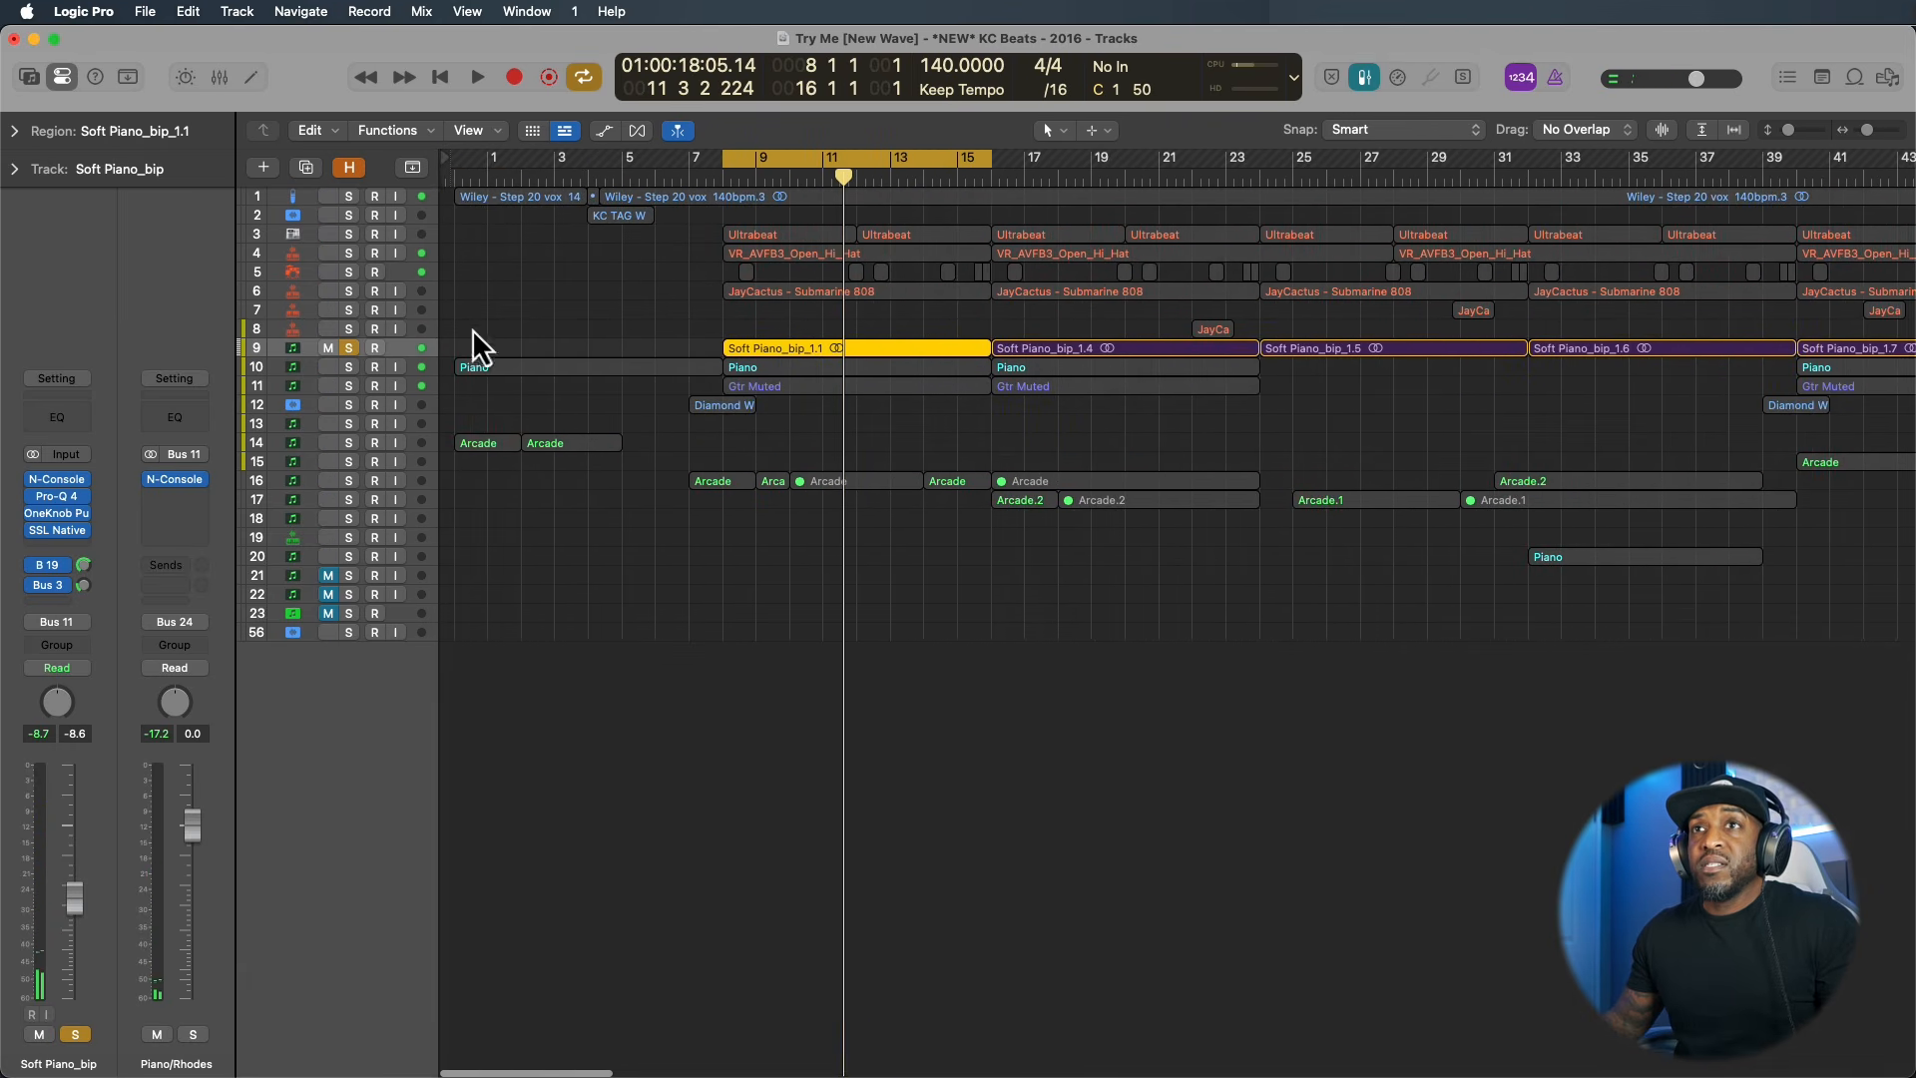
left_click(57, 530)
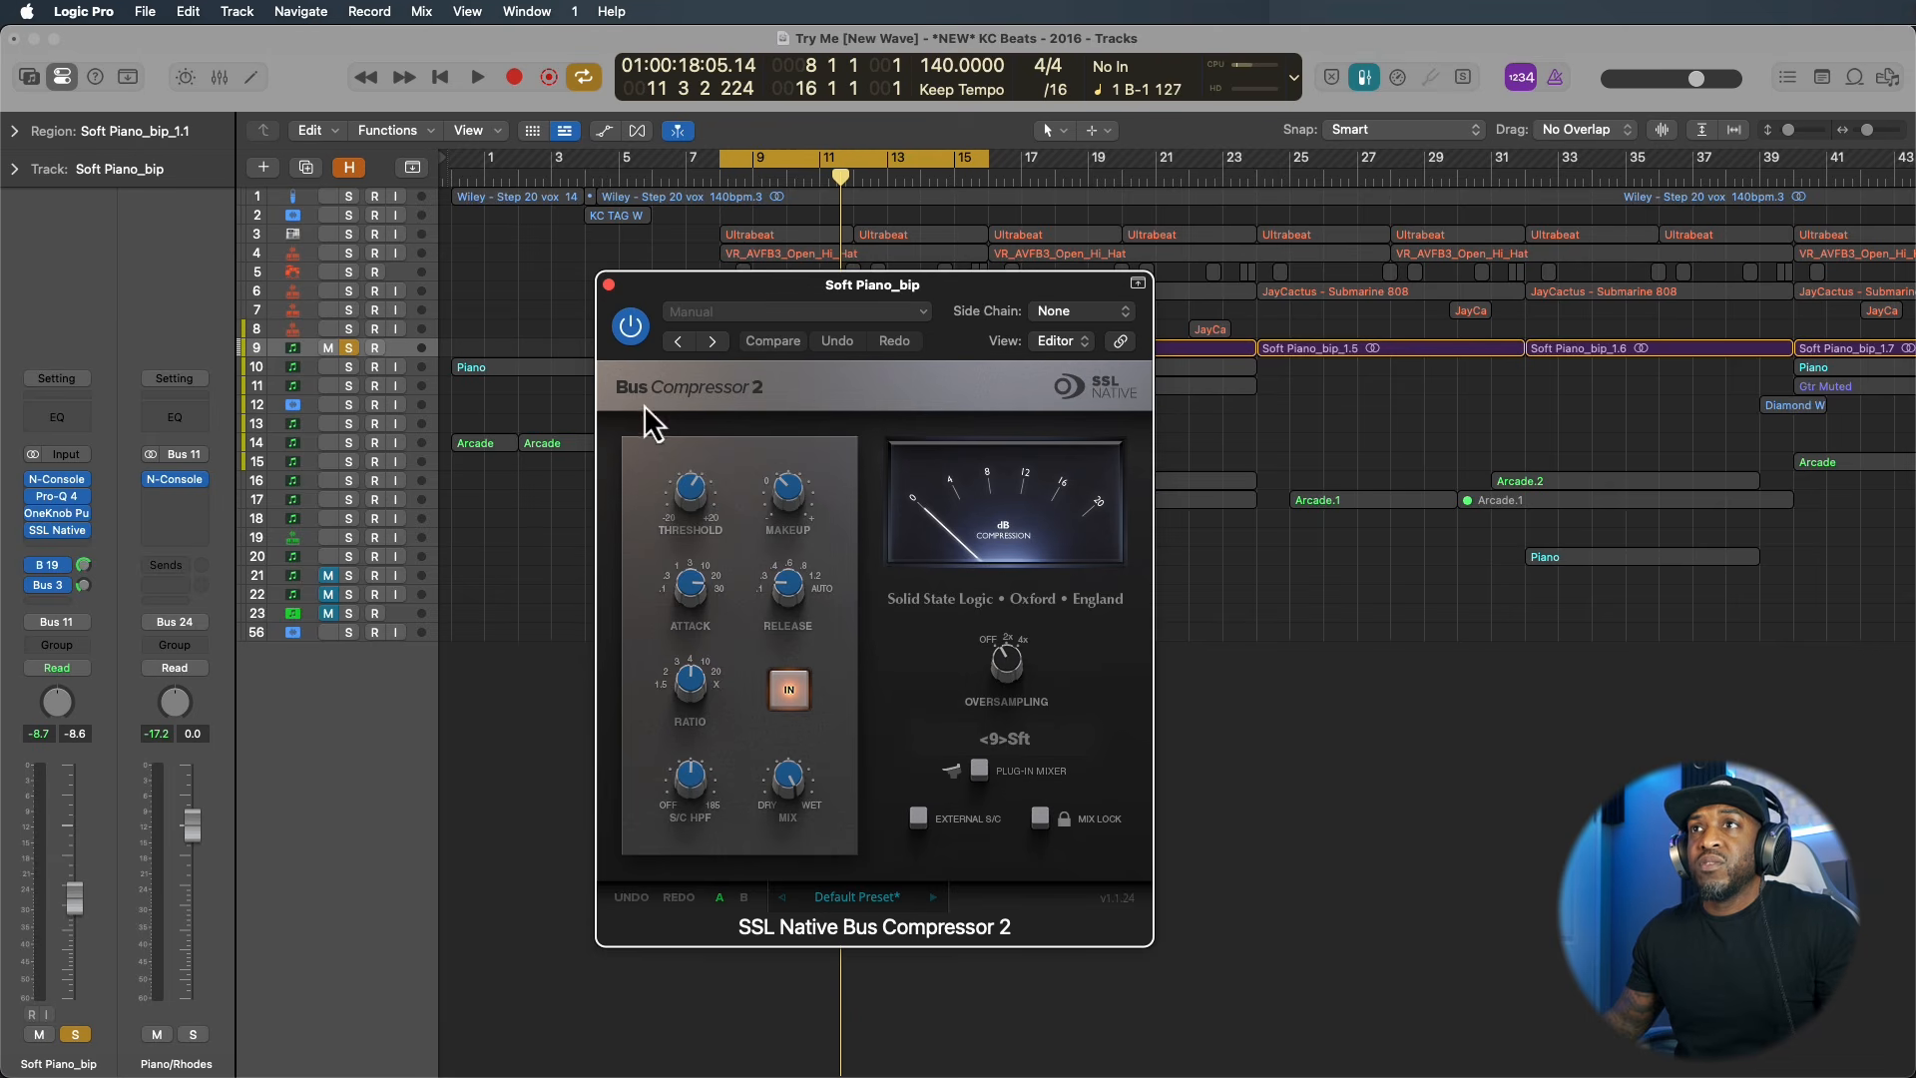
left_click(609, 285)
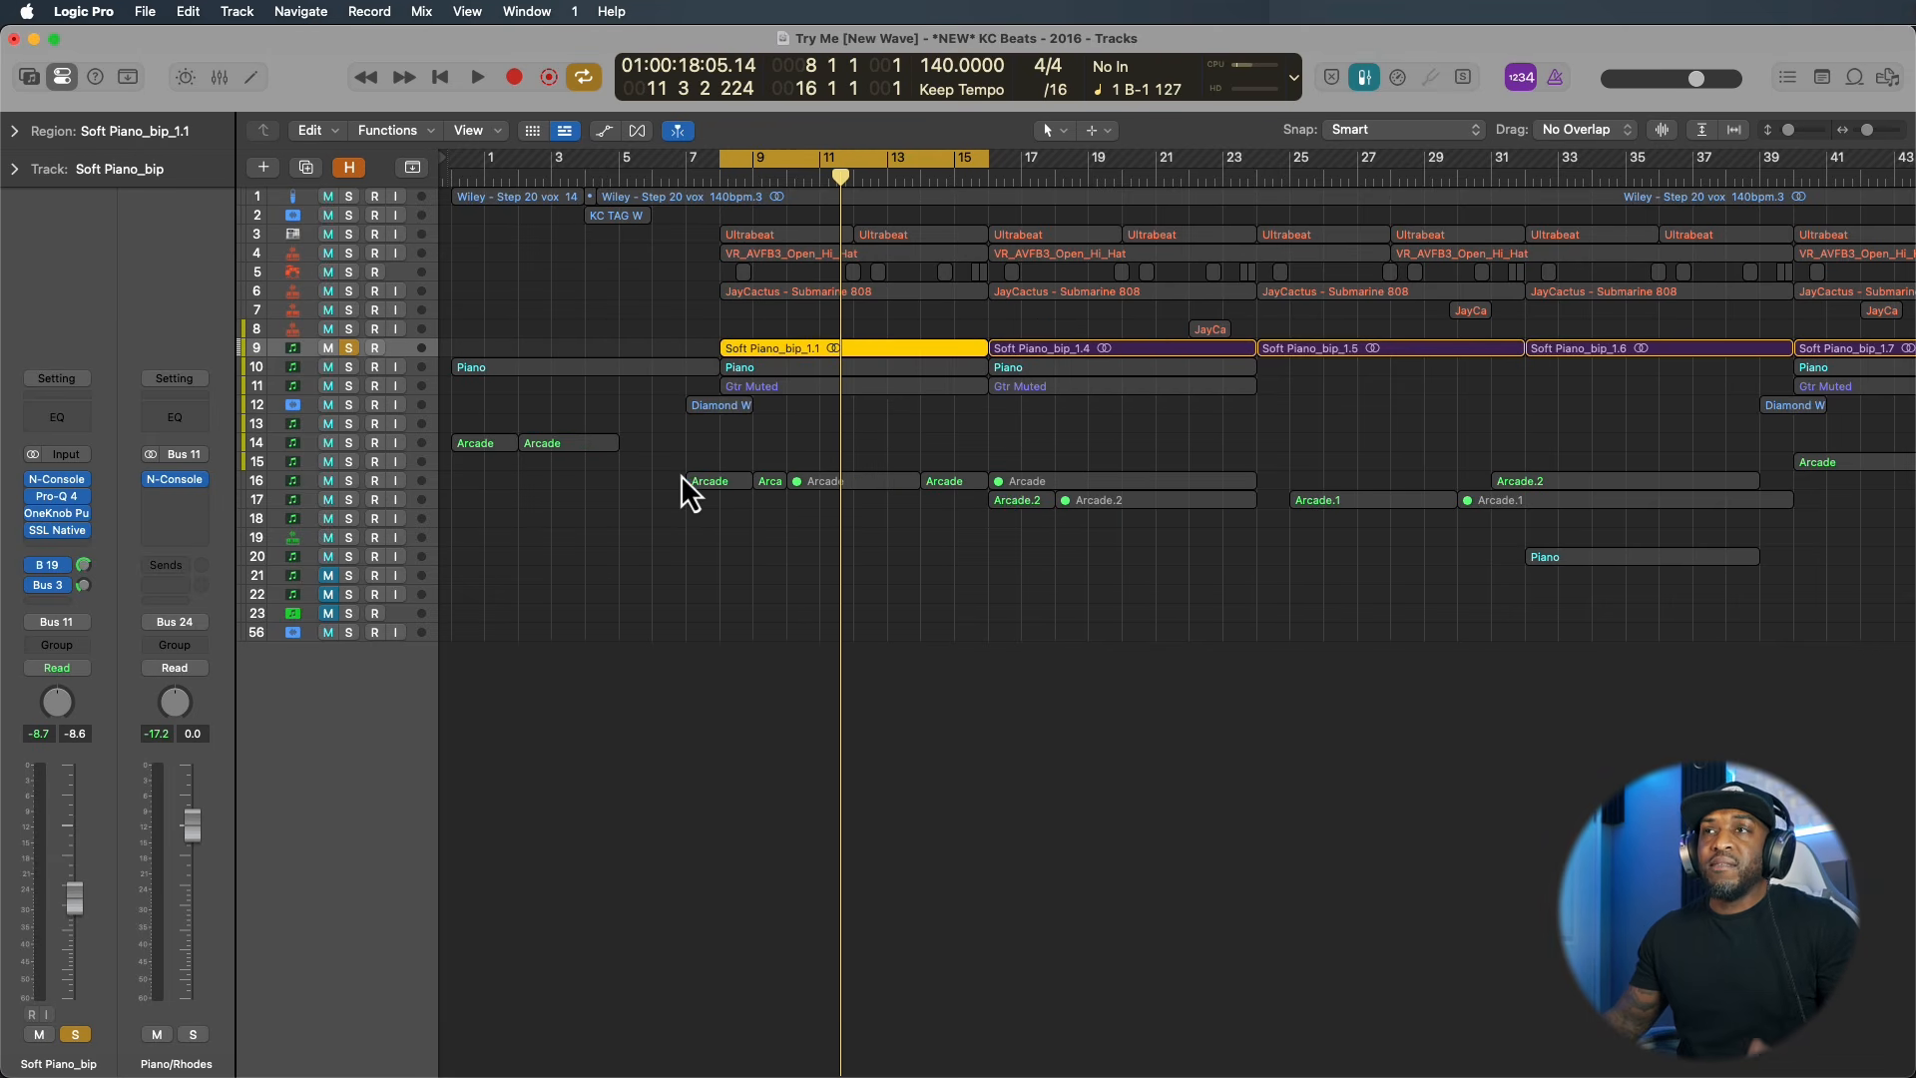
Compare the full mix with the soloed Soft Piano_bip track during playback, leave the track unsoloed and mute the vocal track.
left_click(349, 351)
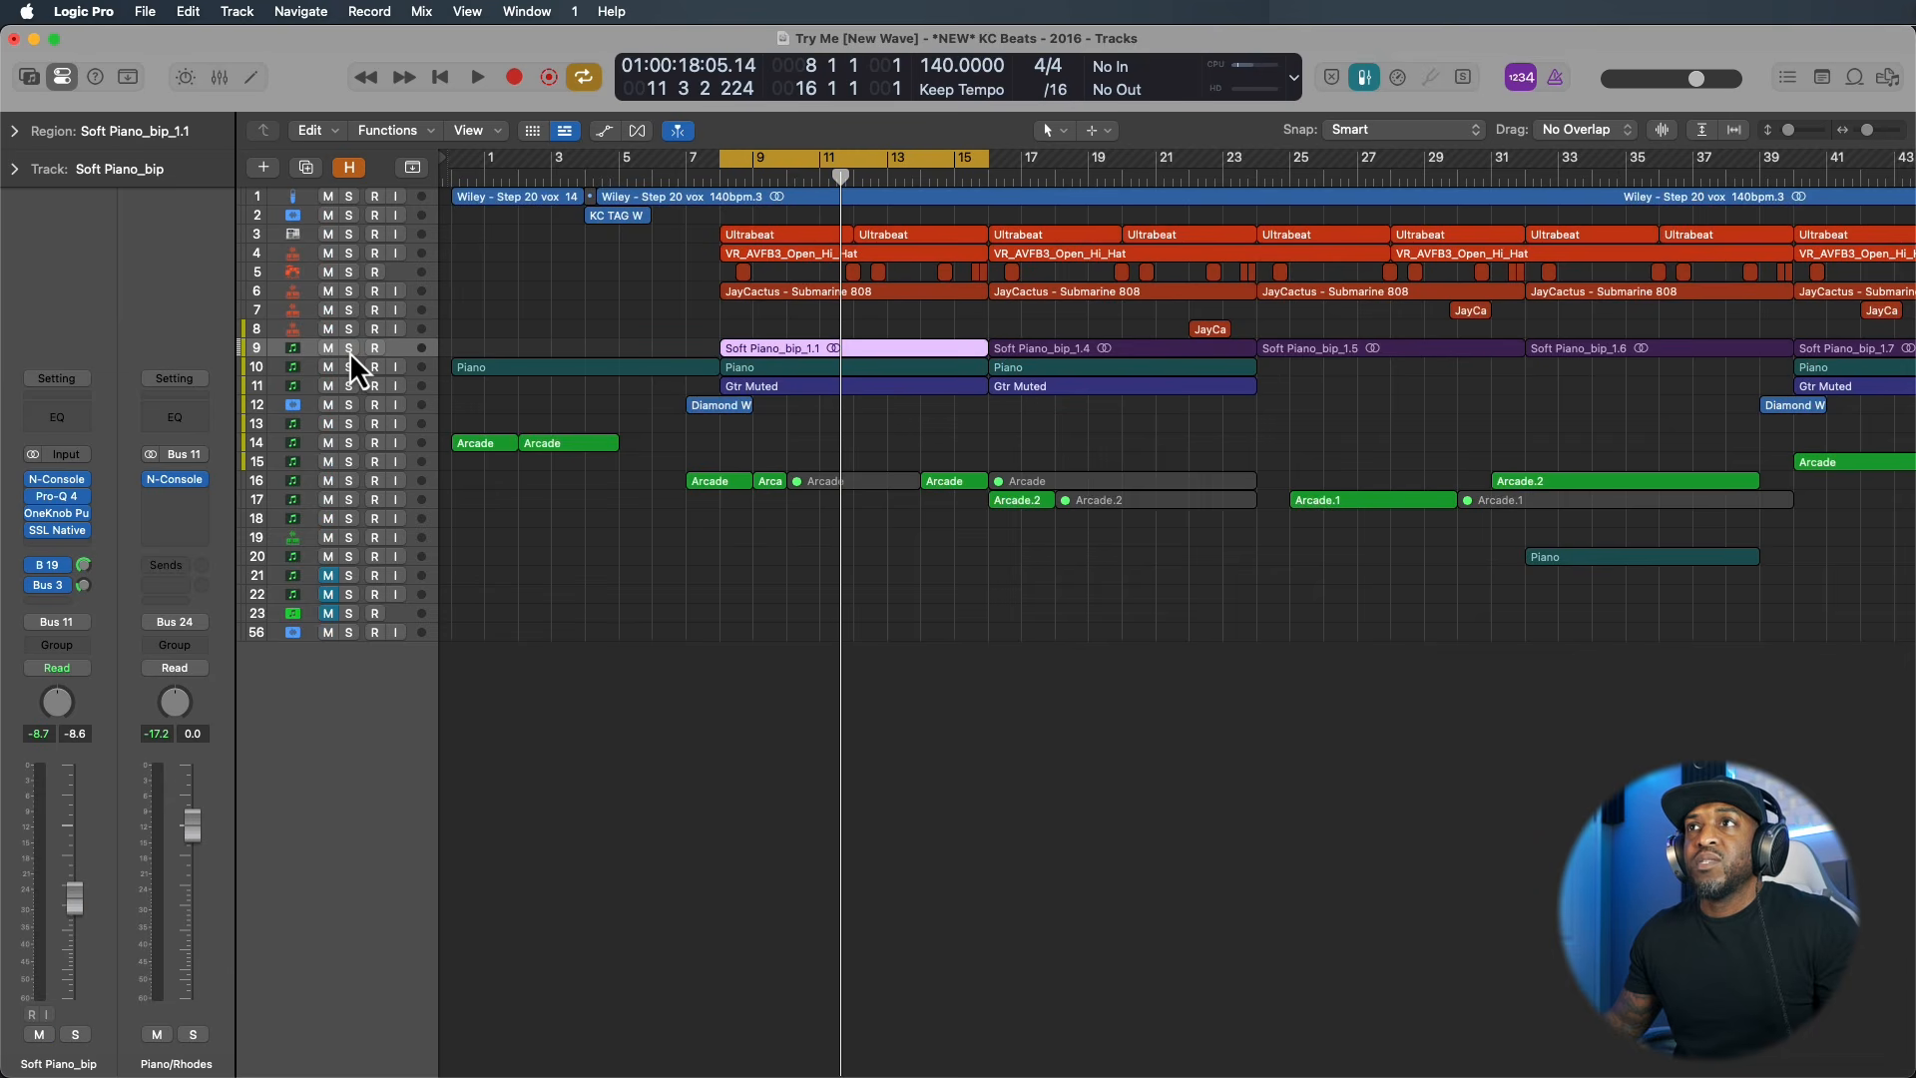
key("space")
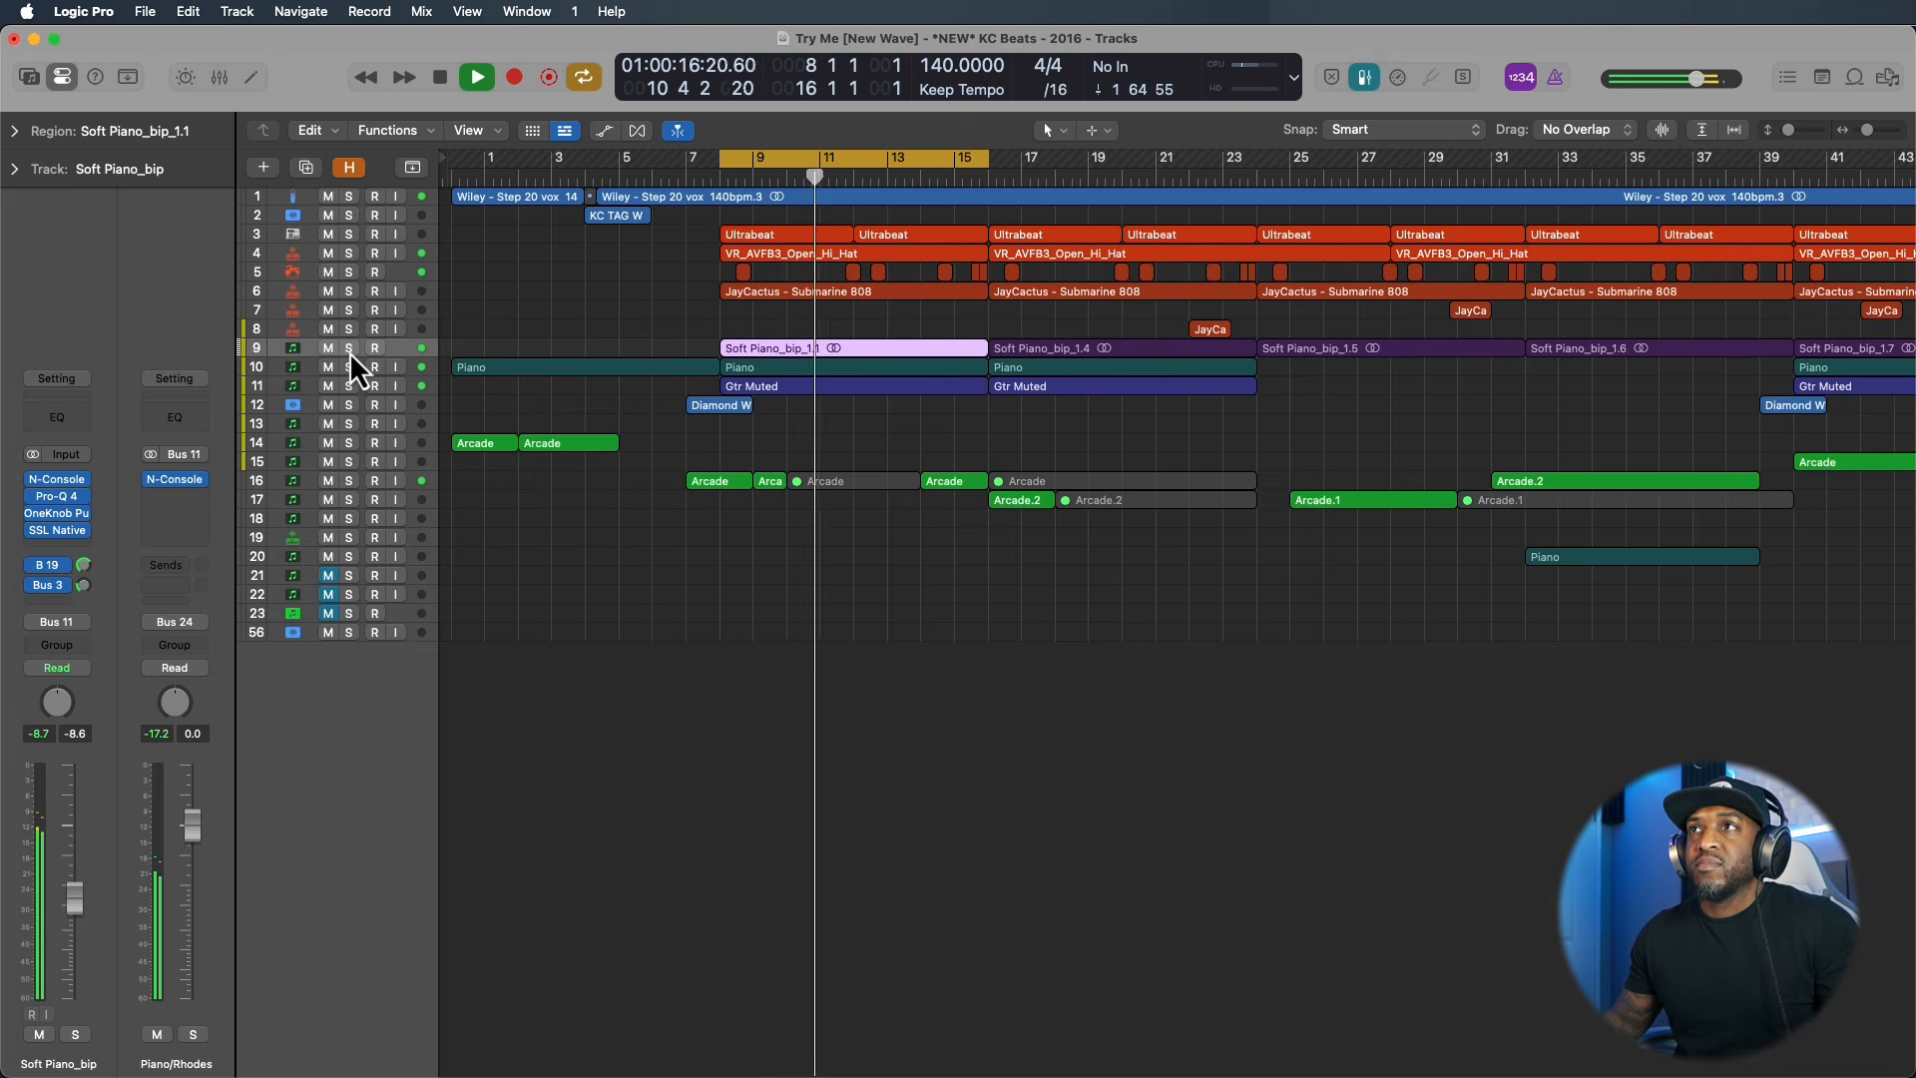
left_click(349, 350)
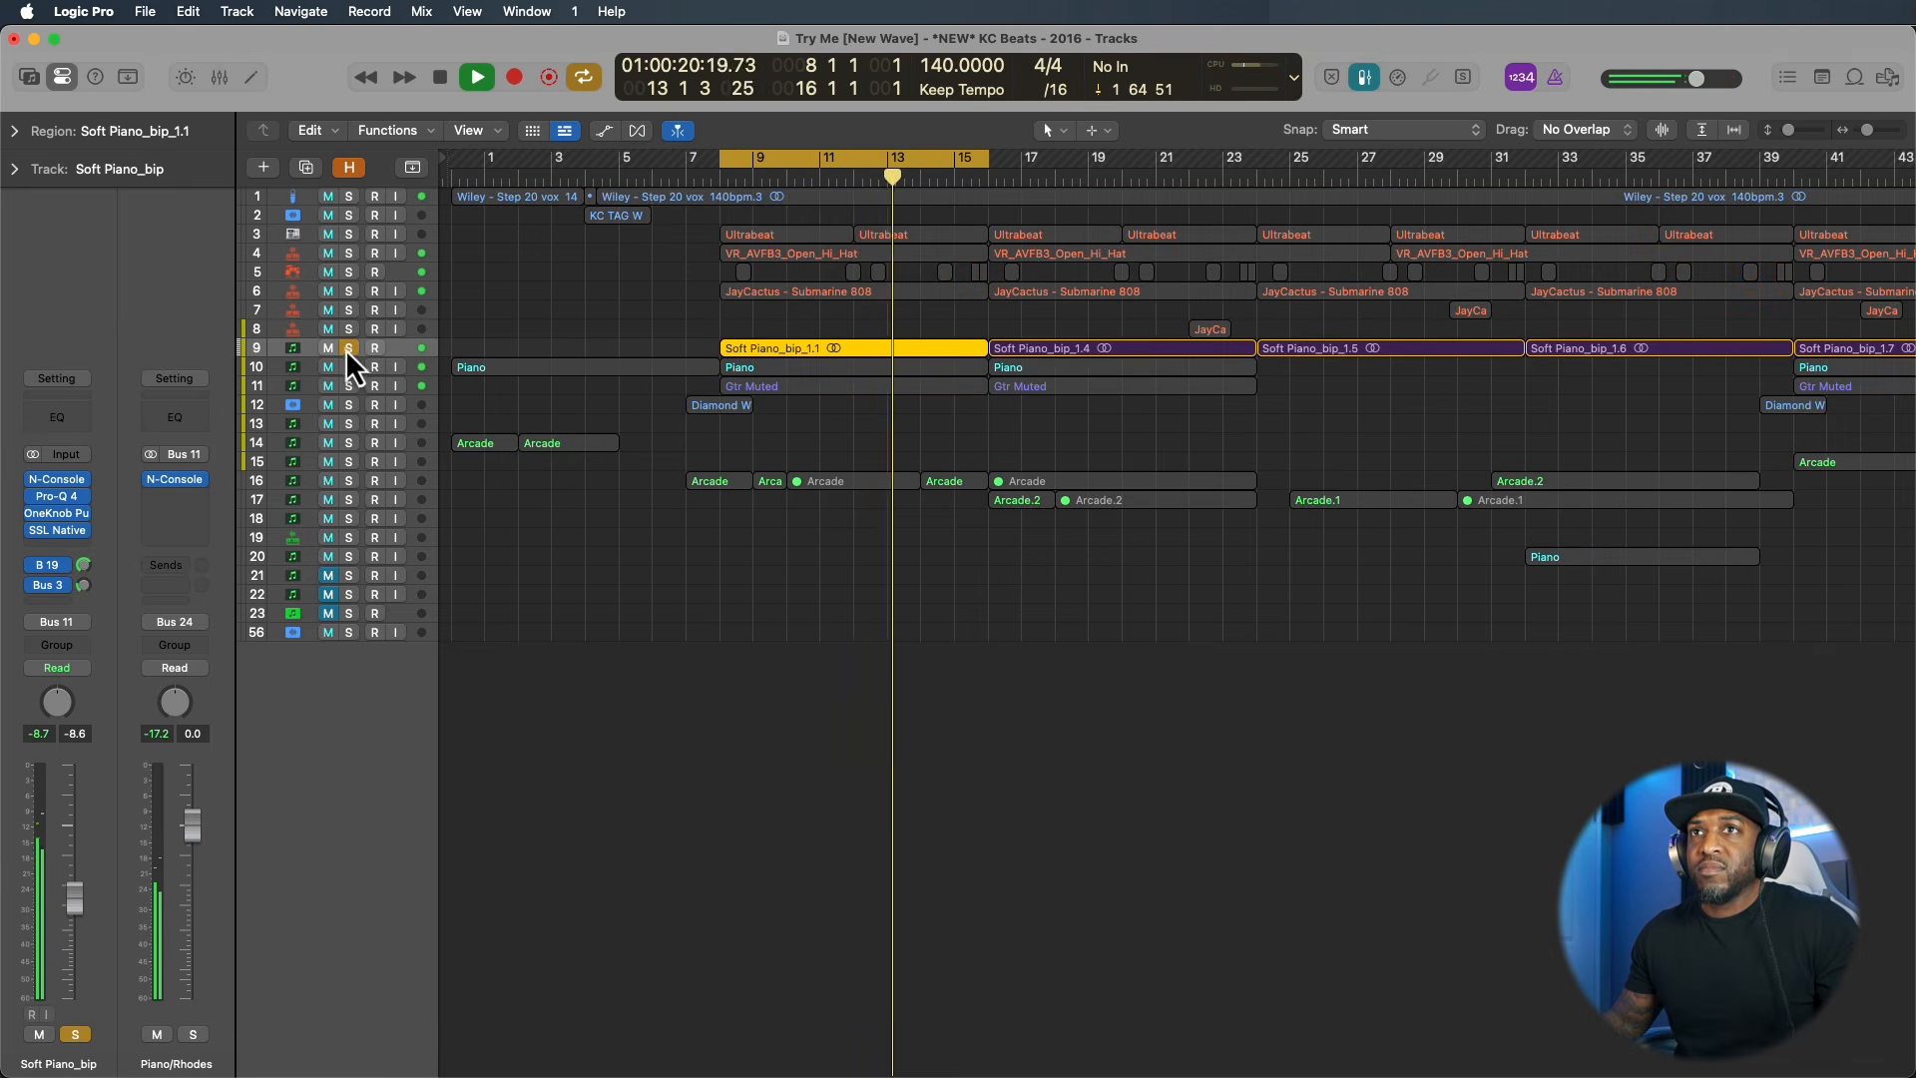
left_click(349, 349)
left_click(328, 197)
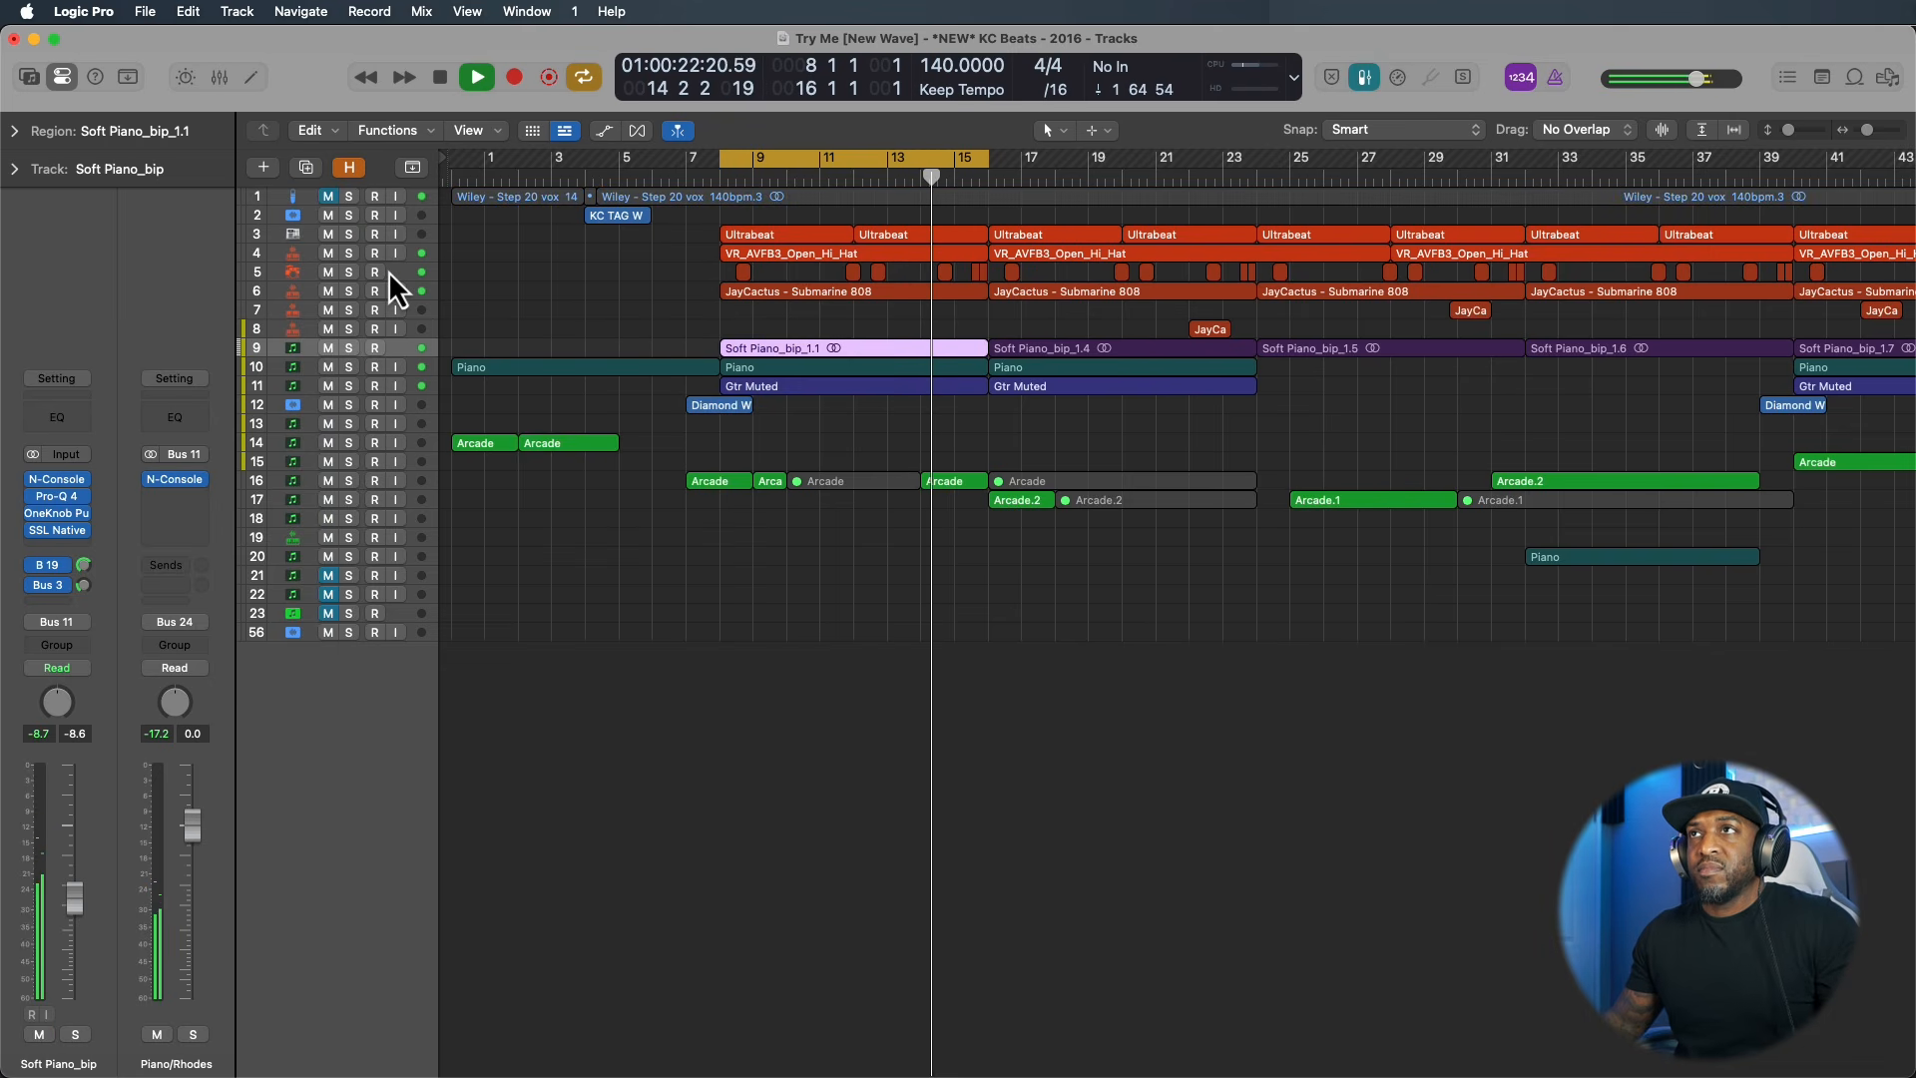